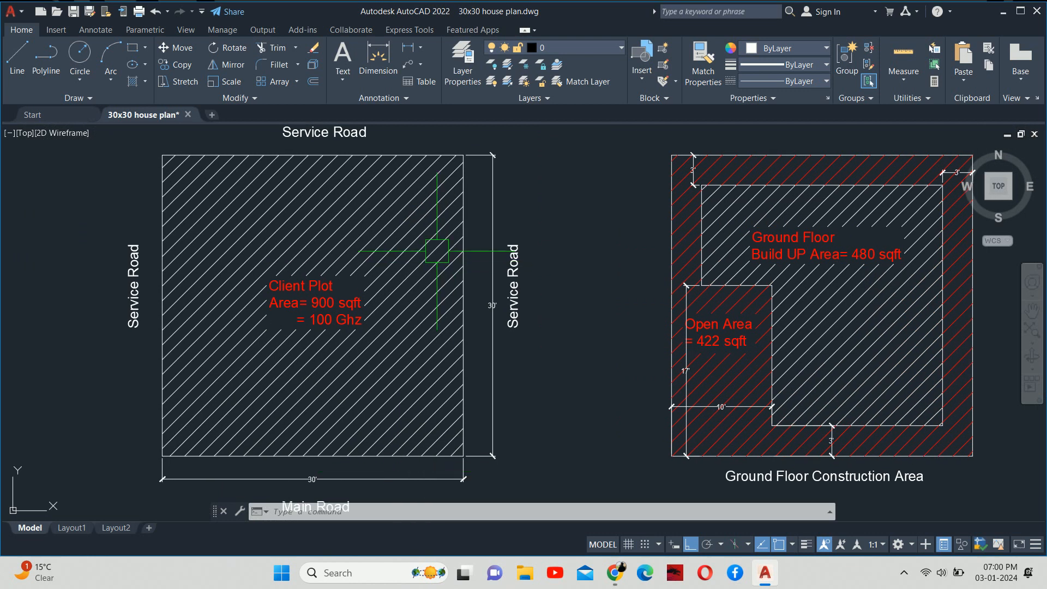
Examine the site layout and the ground floor construction area, including the build-up area, open area and setbacks.
scroll(270, 283, down, 2)
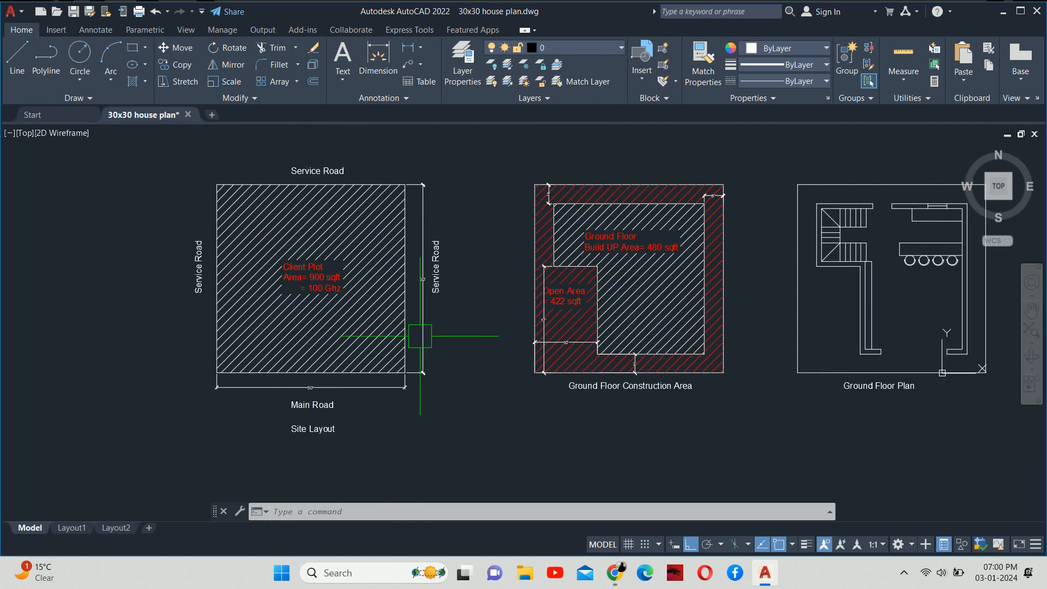
mouse_move(619, 328)
middle_down()
mouse_move(449, 329)
mouse_move(515, 370)
middle_up()
scroll(455, 331, up, 2)
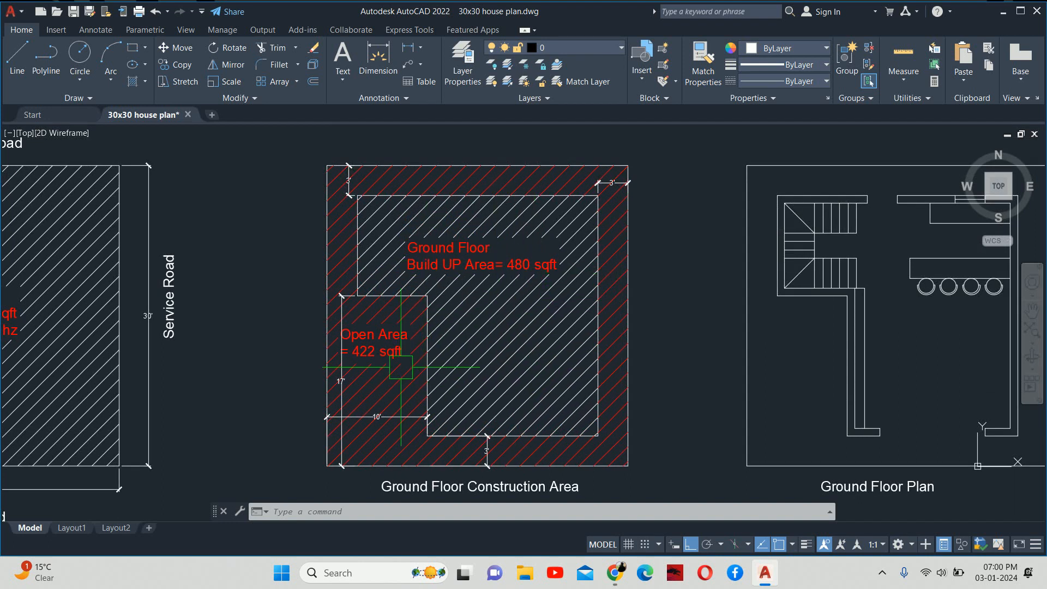
middle_drag(585, 361, 566, 359)
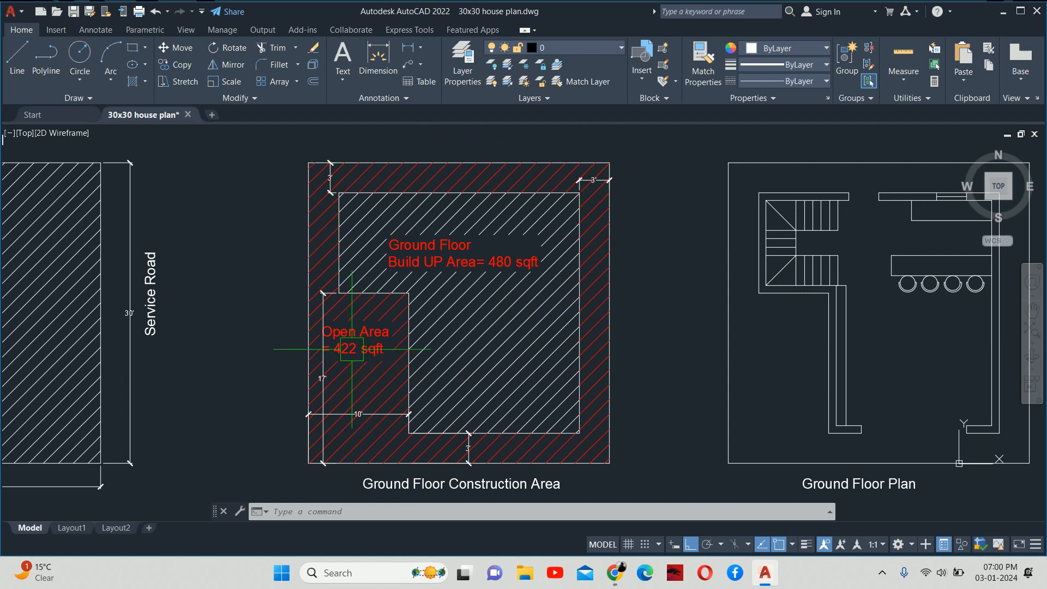
middle_drag(391, 427, 326, 361)
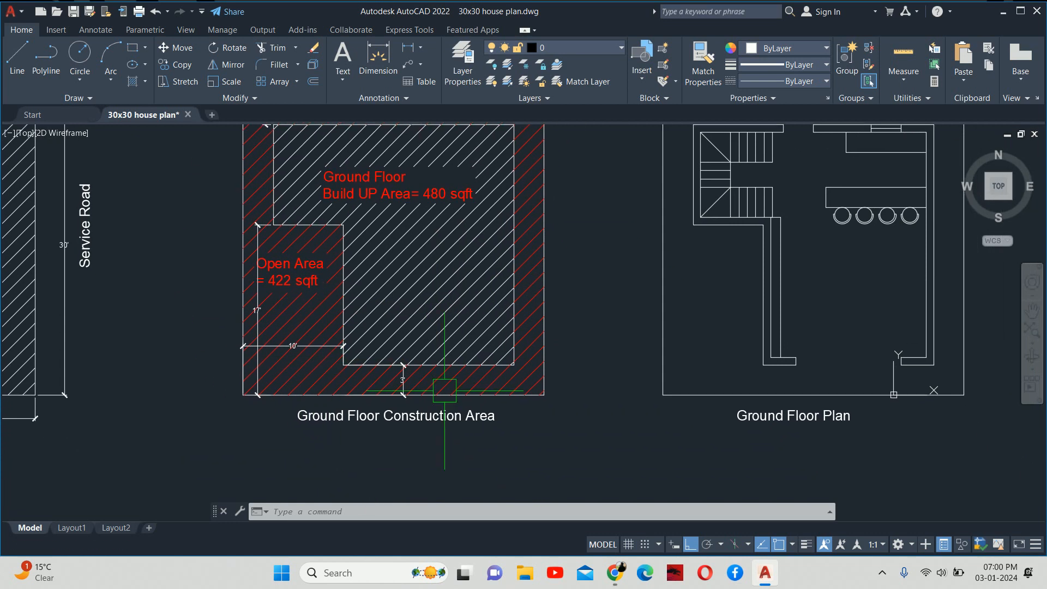
scroll(565, 401, down, 1)
middle_drag(720, 405, 554, 403)
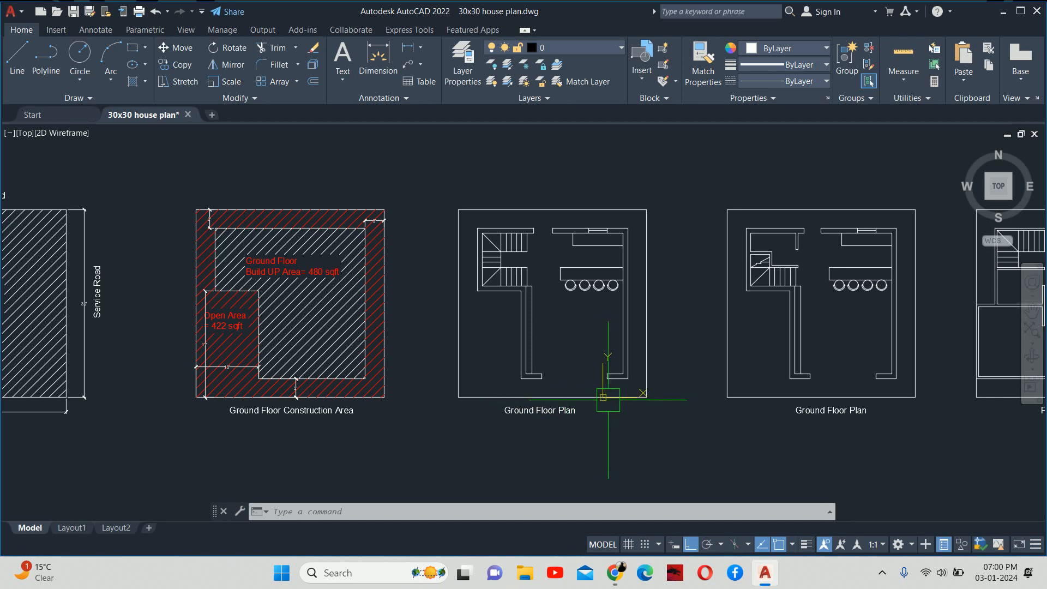
Examine the two ground floor plan variants, comparing their staircase layouts and the room beside the stairs, alongside the first floor plan.
scroll(569, 255, up, 2)
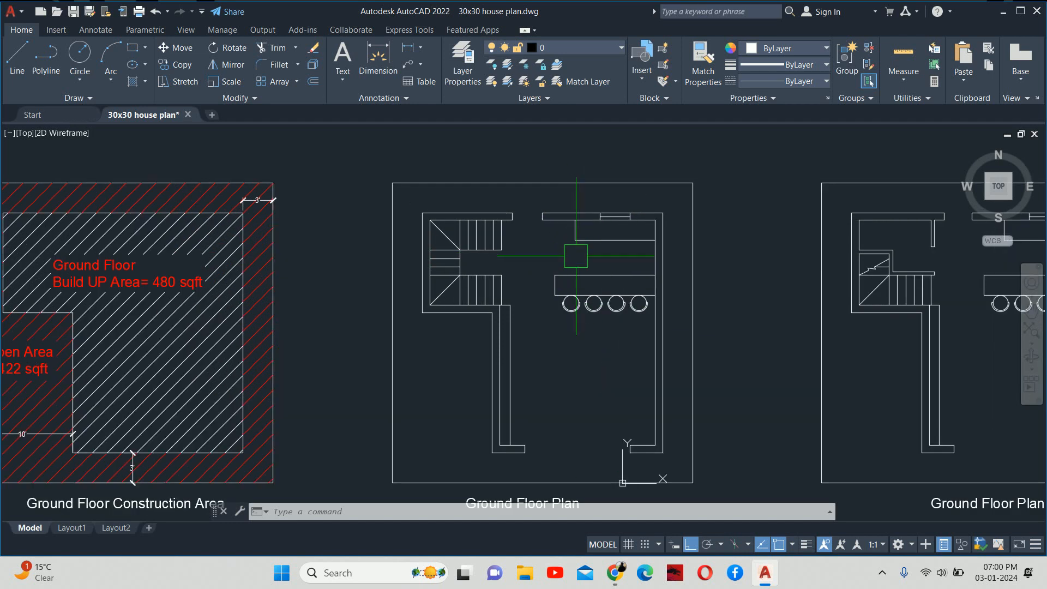
middle_drag(576, 256, 533, 213)
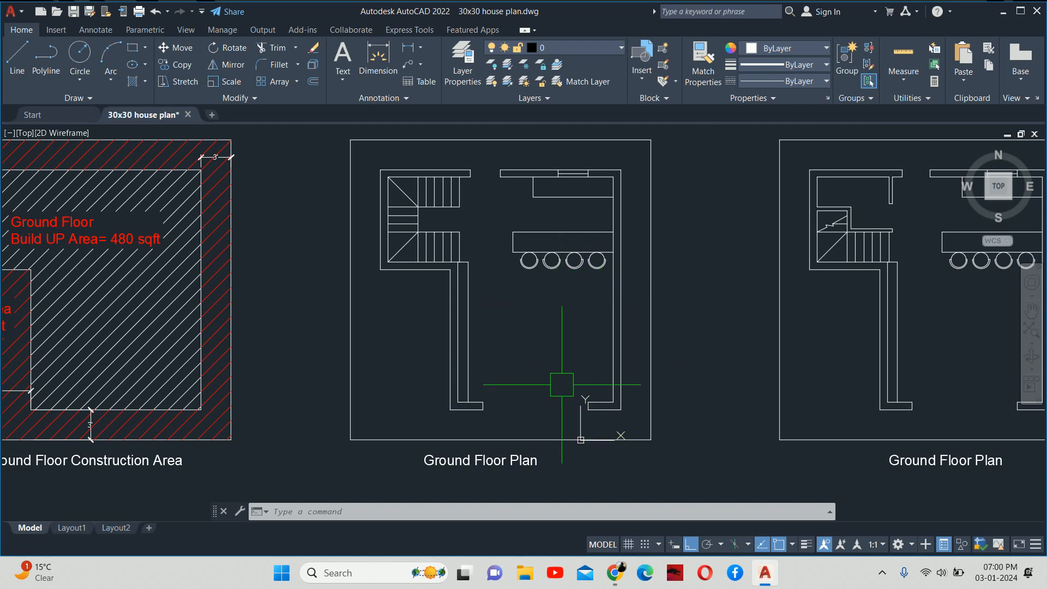
key(Escape)
key(Escape)
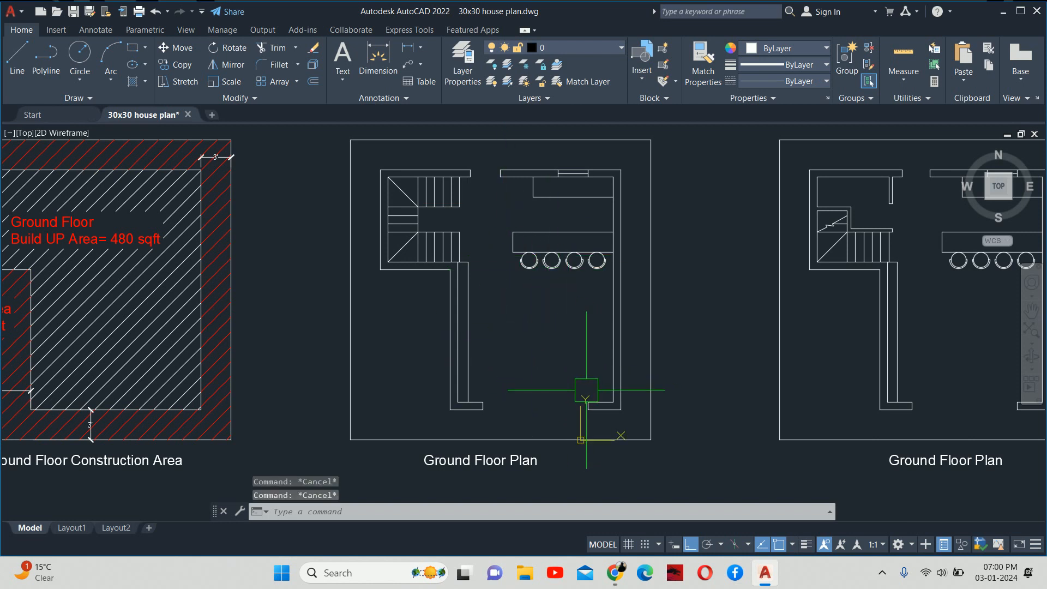
scroll(536, 380, down, 2)
middle_drag(612, 372, 516, 374)
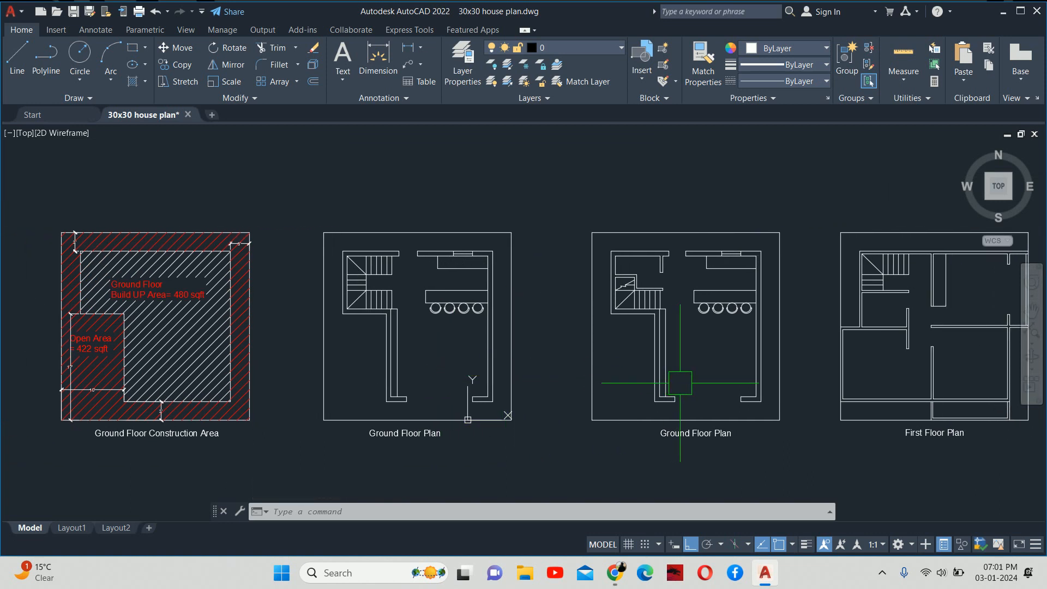
middle_drag(674, 373, 622, 367)
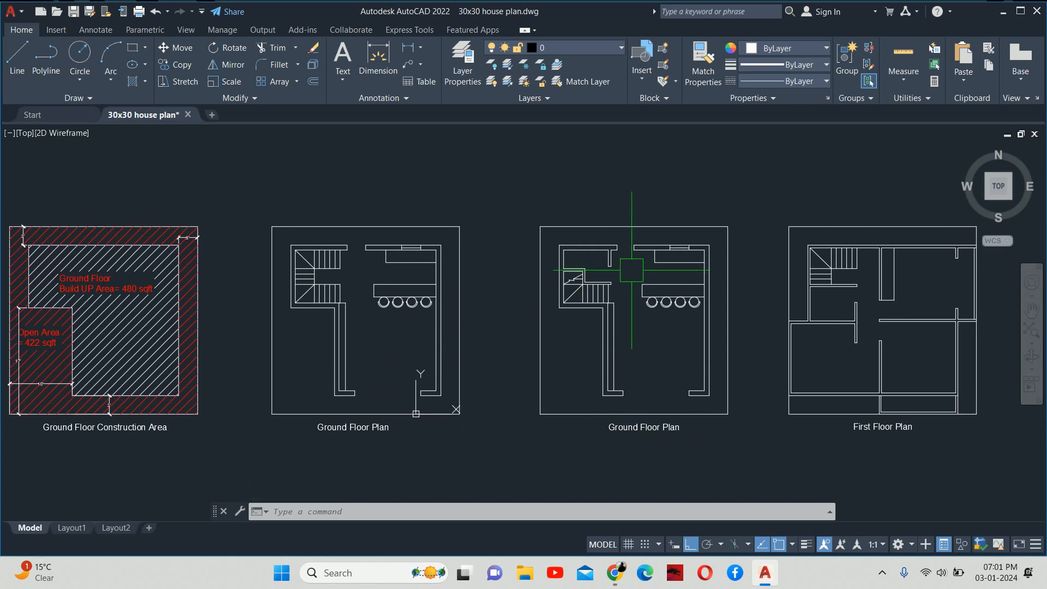
scroll(638, 262, up, 4)
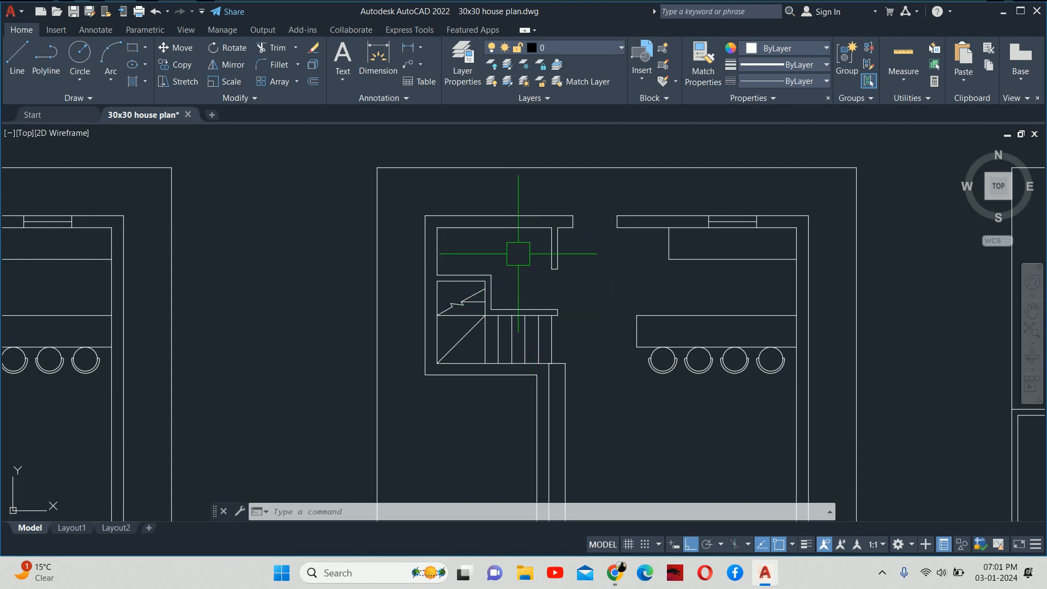
middle_drag(504, 279, 581, 283)
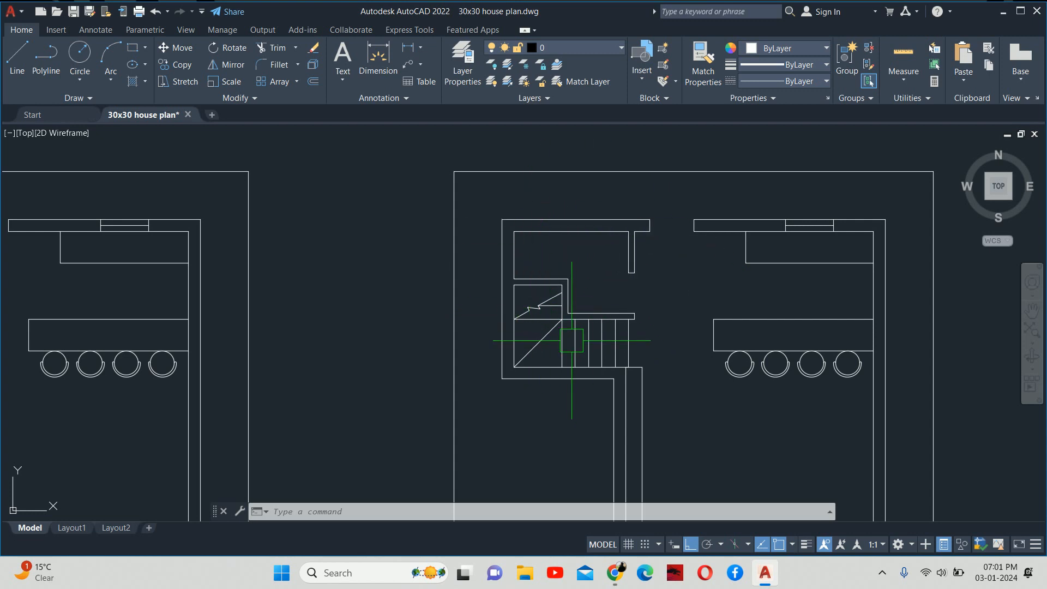
scroll(571, 340, down, 4)
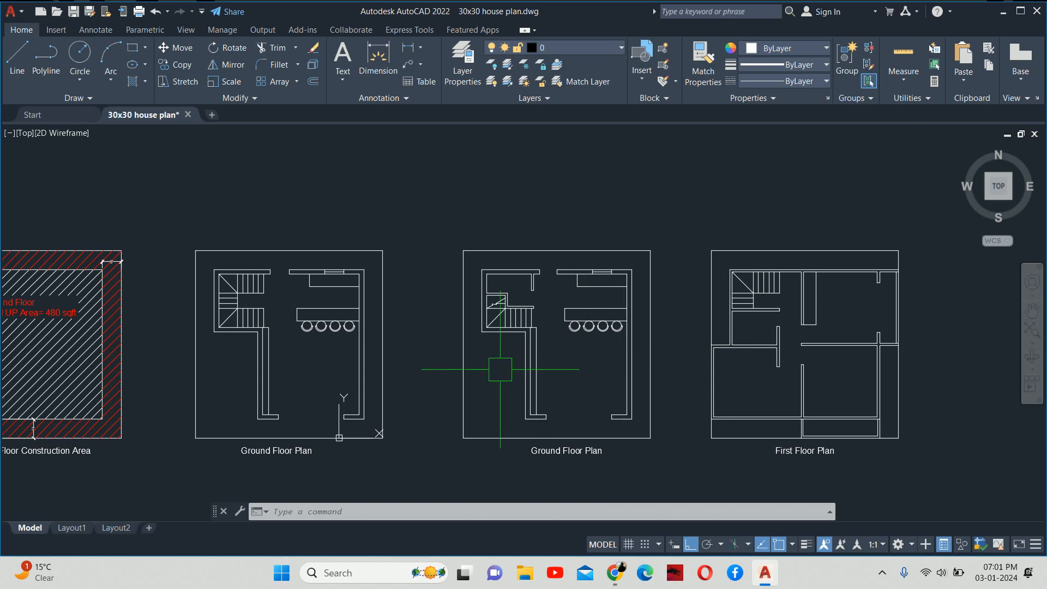
middle_drag(497, 372, 595, 387)
key(Escape)
key(Escape)
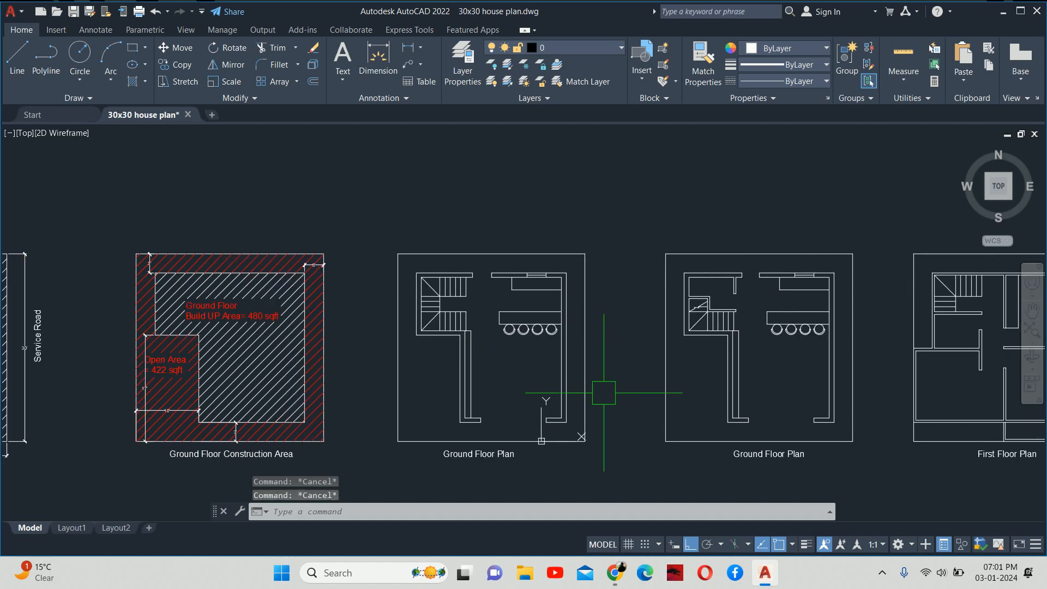
key(Escape)
Measure the width of the door opening in the upper wall of the first ground floor plan with a linear dimension.
scroll(475, 199, up, 5)
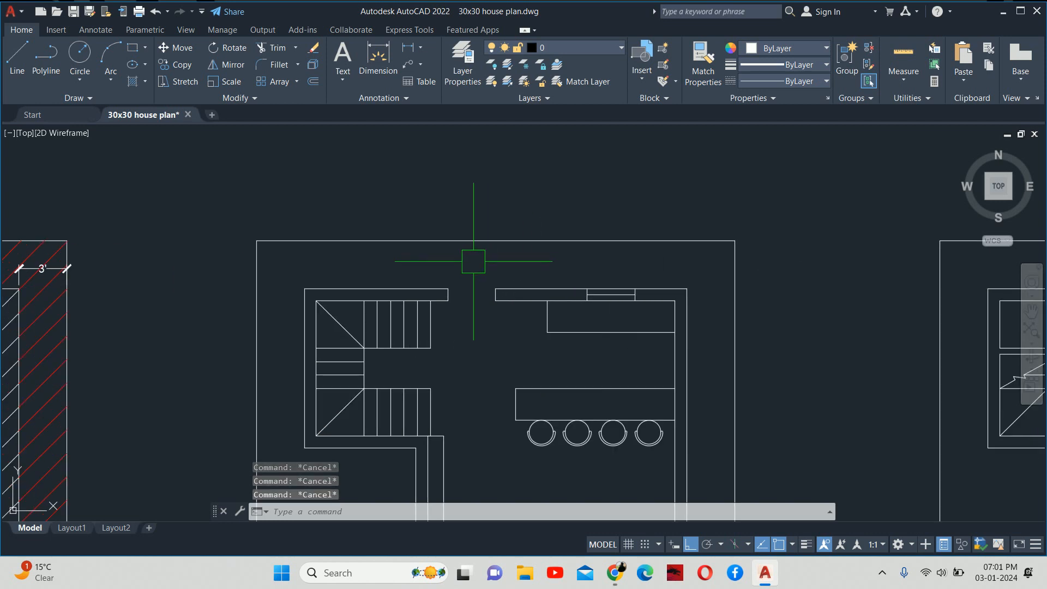
text(dli)
key(Return)
scroll(449, 297, up, 2)
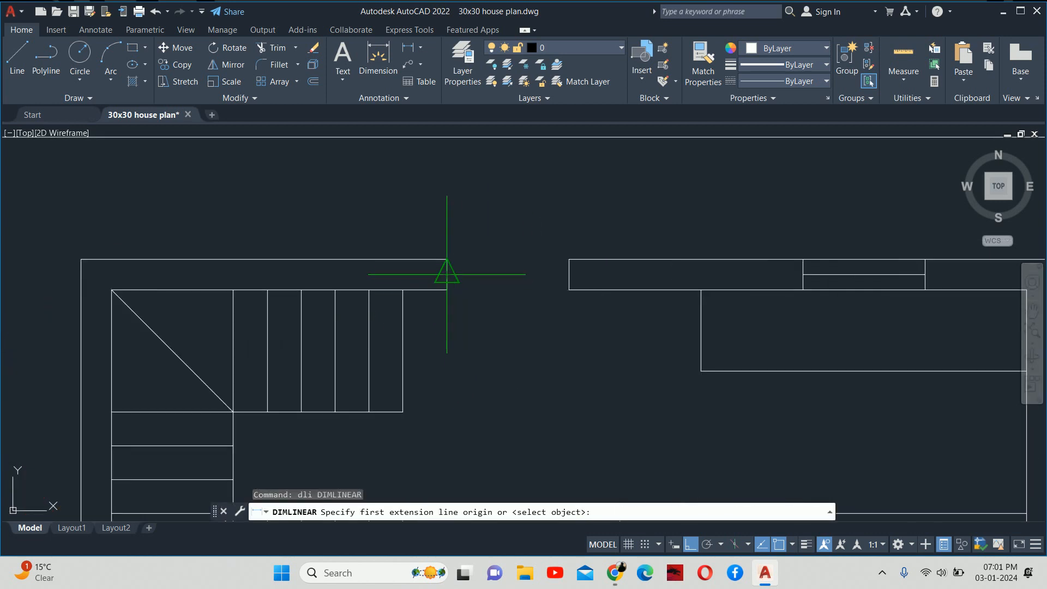
click(447, 275)
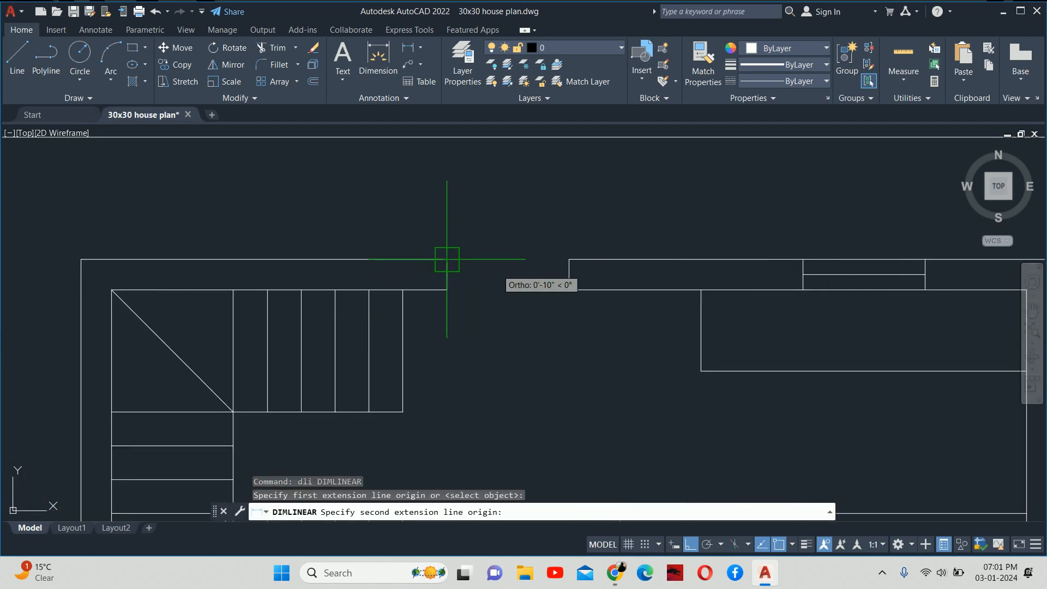
click(569, 274)
key(Escape)
key(Escape)
key(Escape)
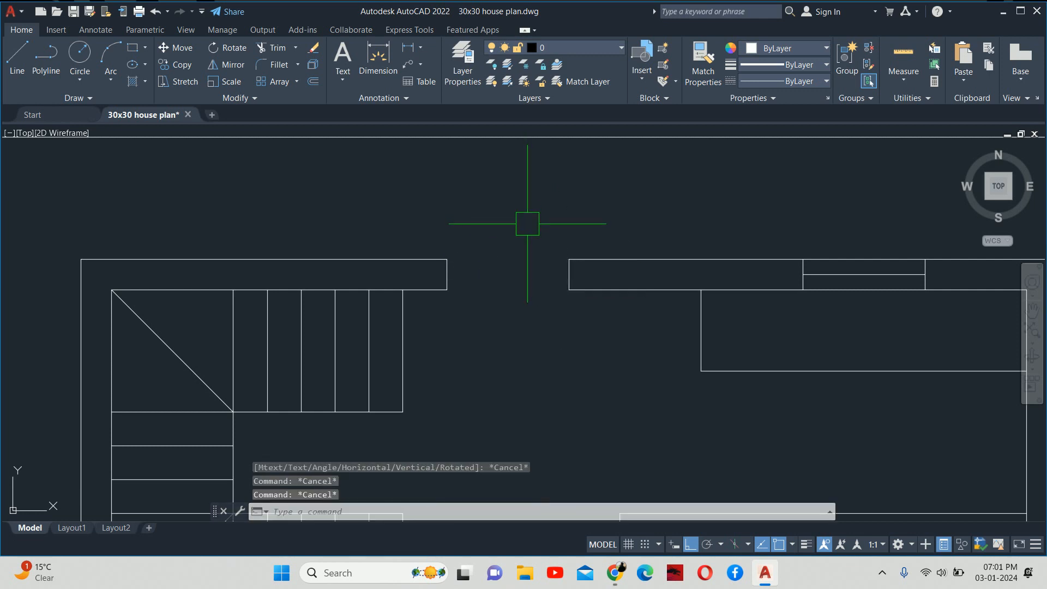
Stretch the wall end on the staircase side of the upper door opening back by 6 inches to widen the opening.
text(s)
key(Return)
click(500, 322)
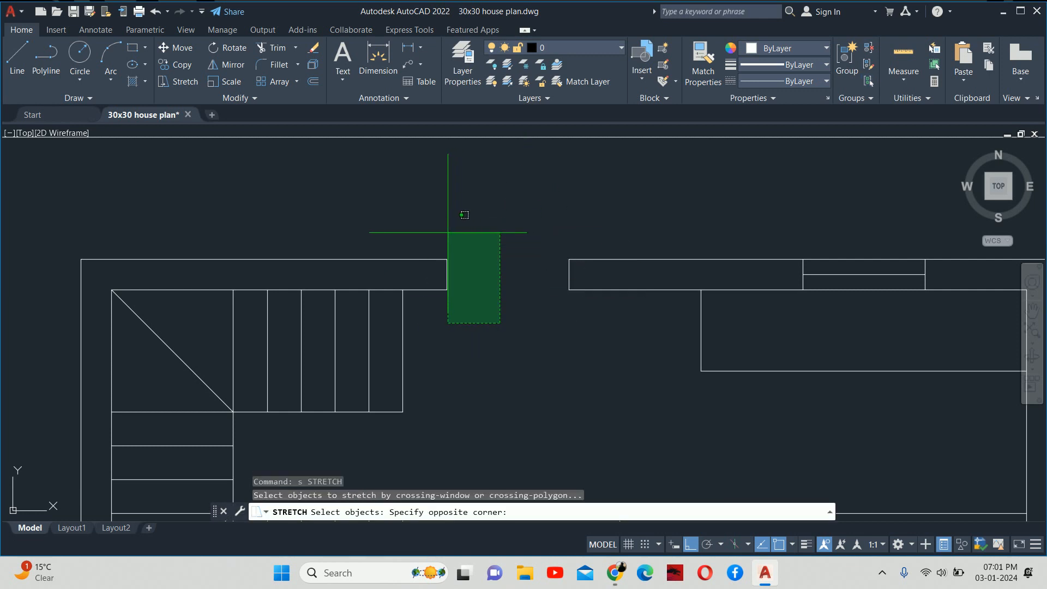
click(441, 231)
key(Return)
click(467, 222)
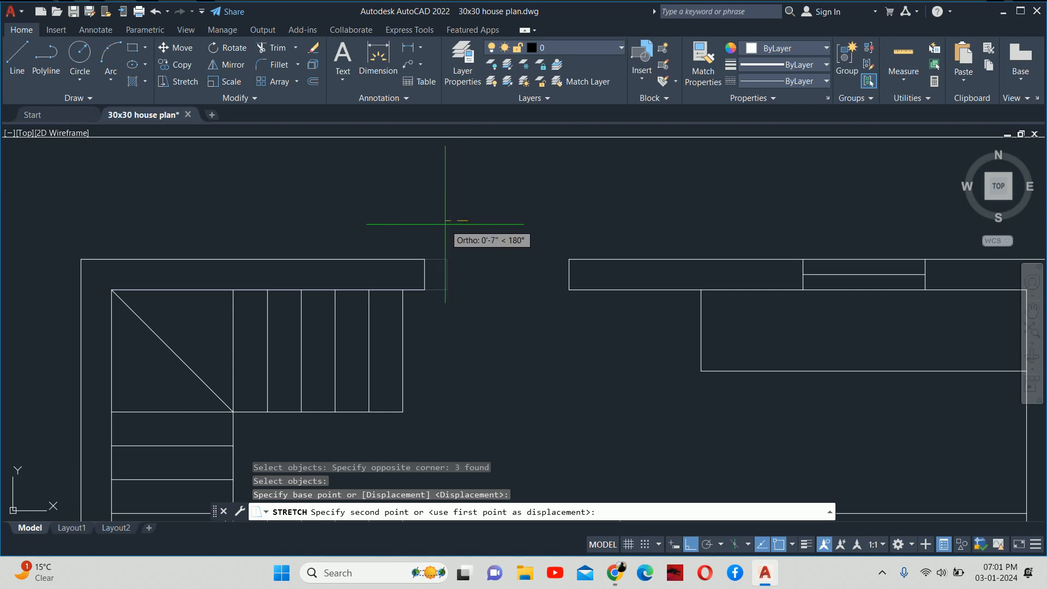
key(Escape)
key(Escape)
key(Escape)
key(Escape)
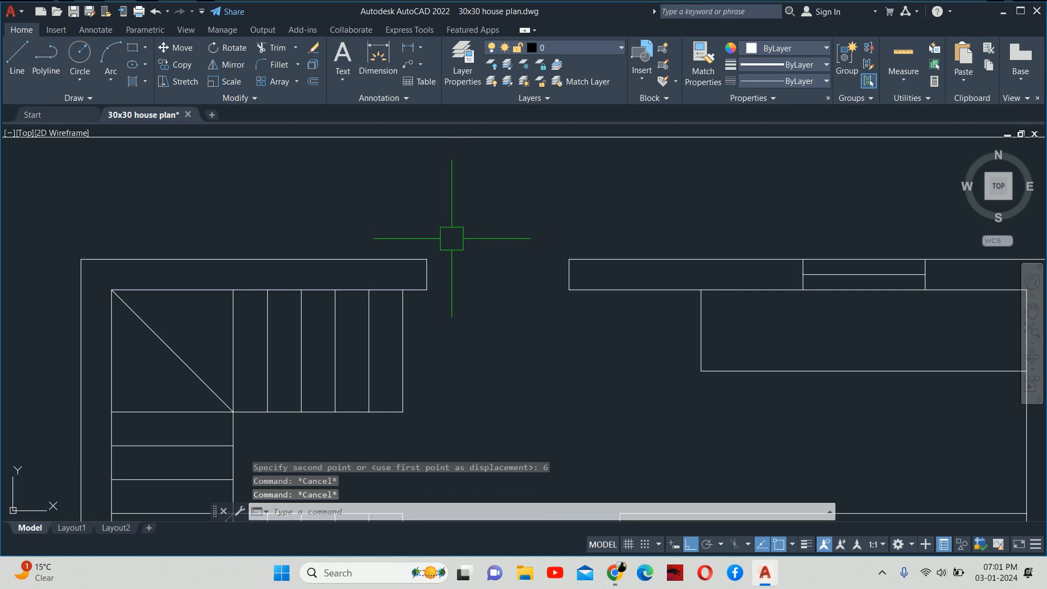
Check the widened door opening's width with a temporary linear dimension between its two wall ends.
text(dli)
key(Return)
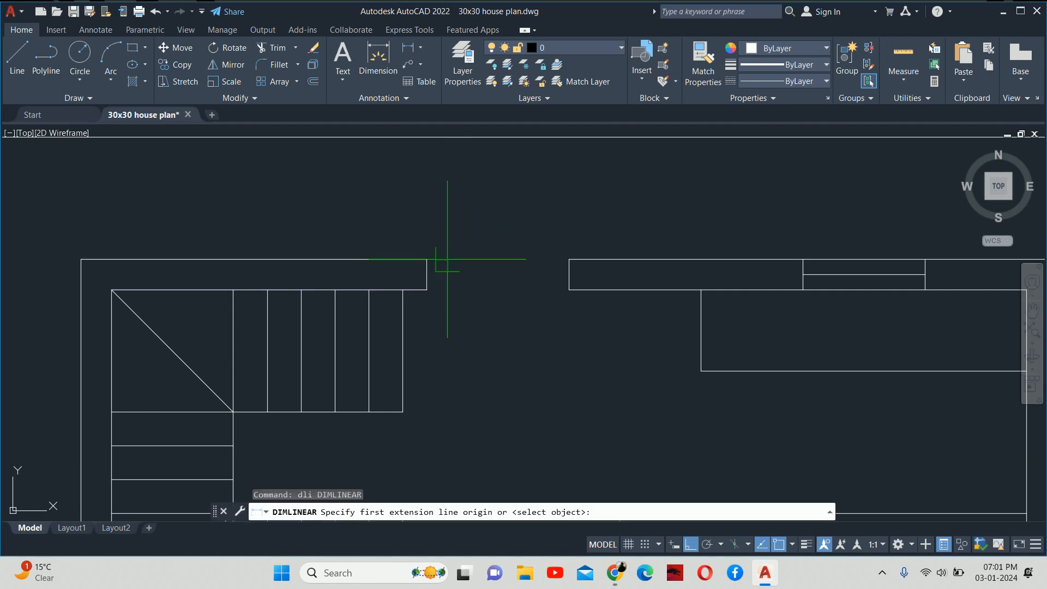
click(427, 259)
click(569, 259)
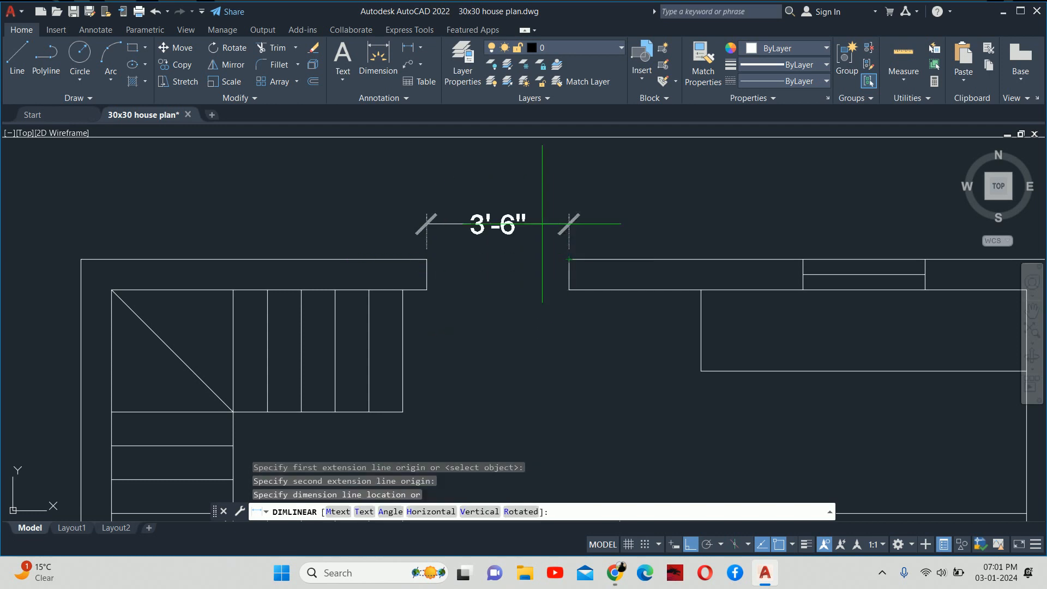
key(Escape)
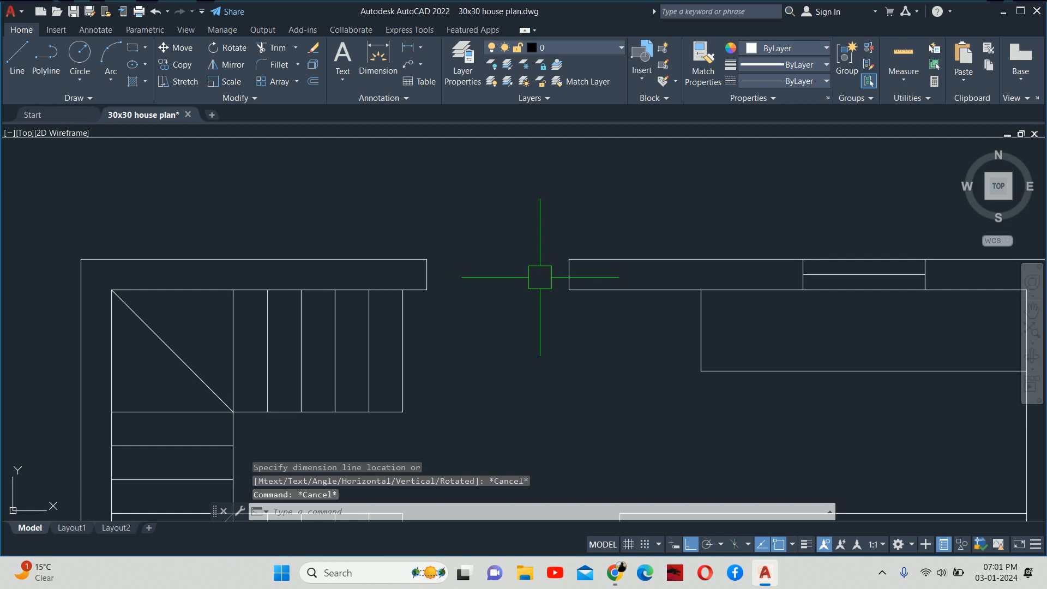
key(Escape)
key(Escape)
Draw a rectangle 3 inches long and 9 inches wide in the empty space above the ground floor plan.
text(rec)
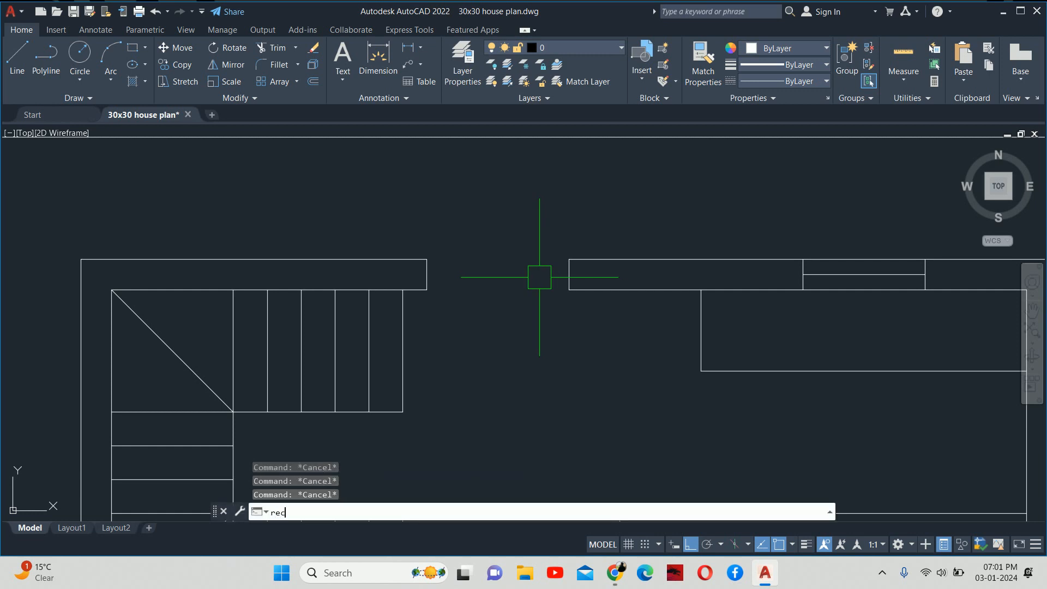
key(Return)
middle_drag(516, 272, 585, 416)
scroll(584, 411, down, 4)
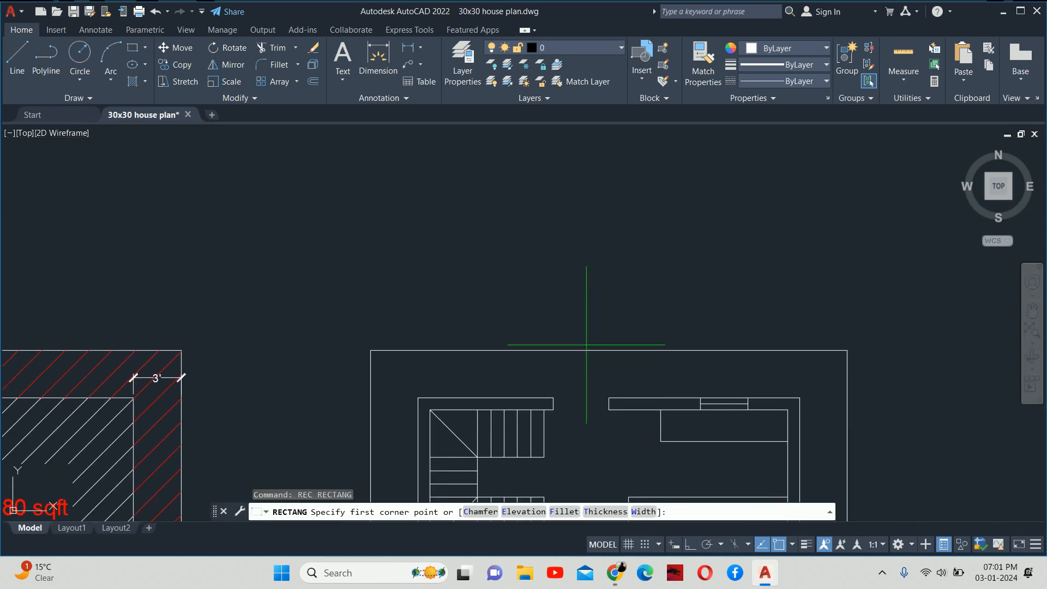
click(568, 284)
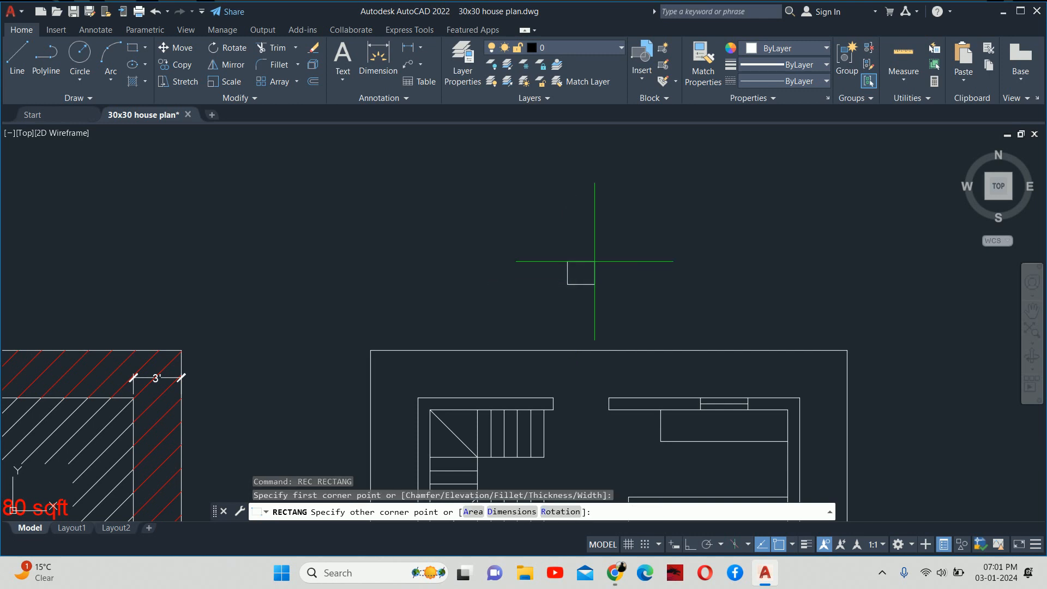
text(d)
key(Return)
text(3)
key(Return)
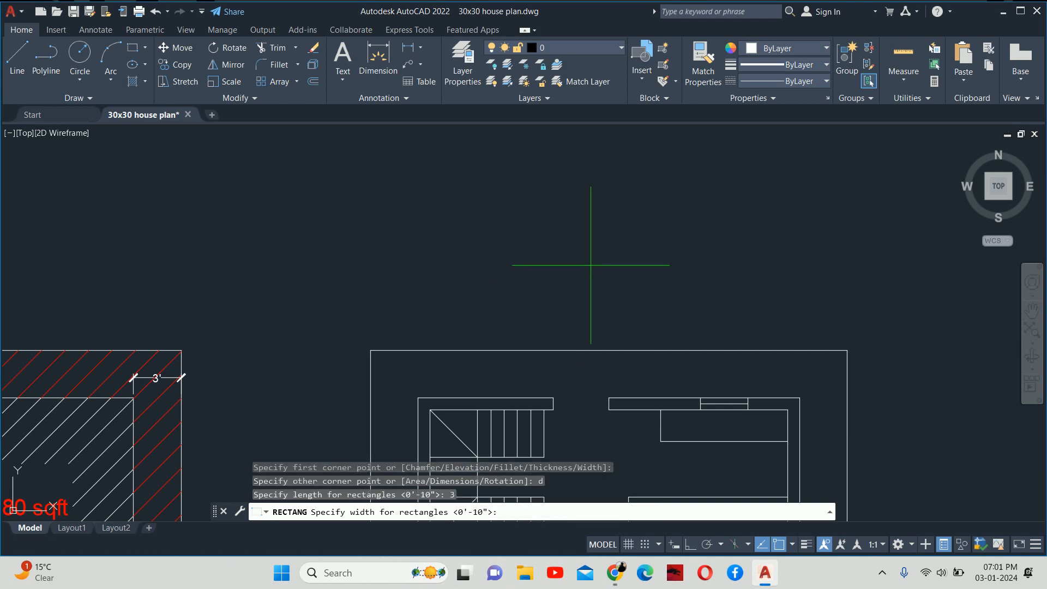
text(9)
key(Return)
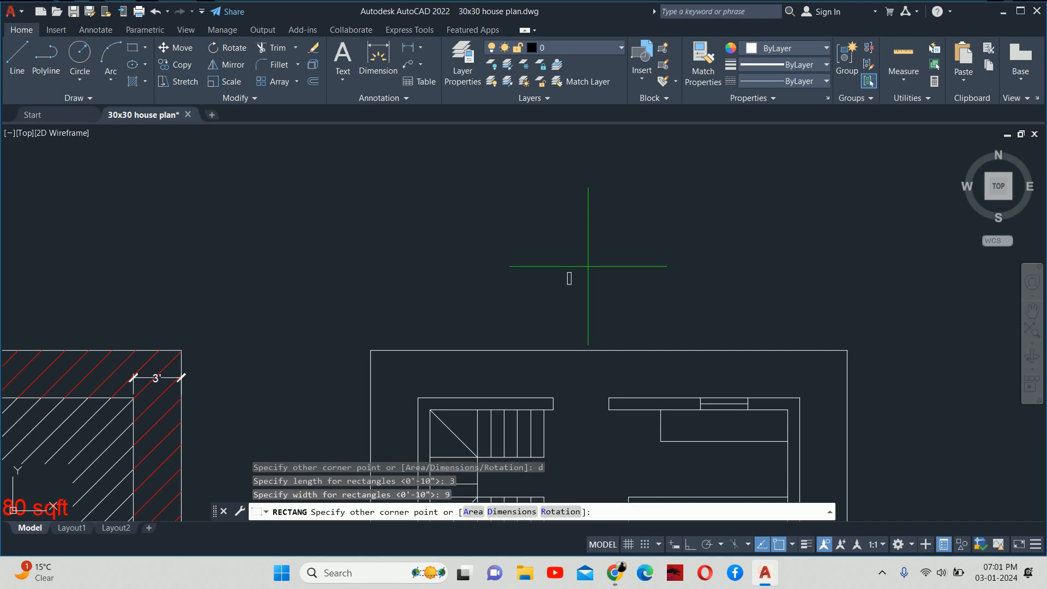
key(Escape)
key(Escape)
key(Escape)
Measure the wall thickness at the door opening's staircase-side end with a temporary linear dimension.
scroll(572, 286, up, 3)
text(dli)
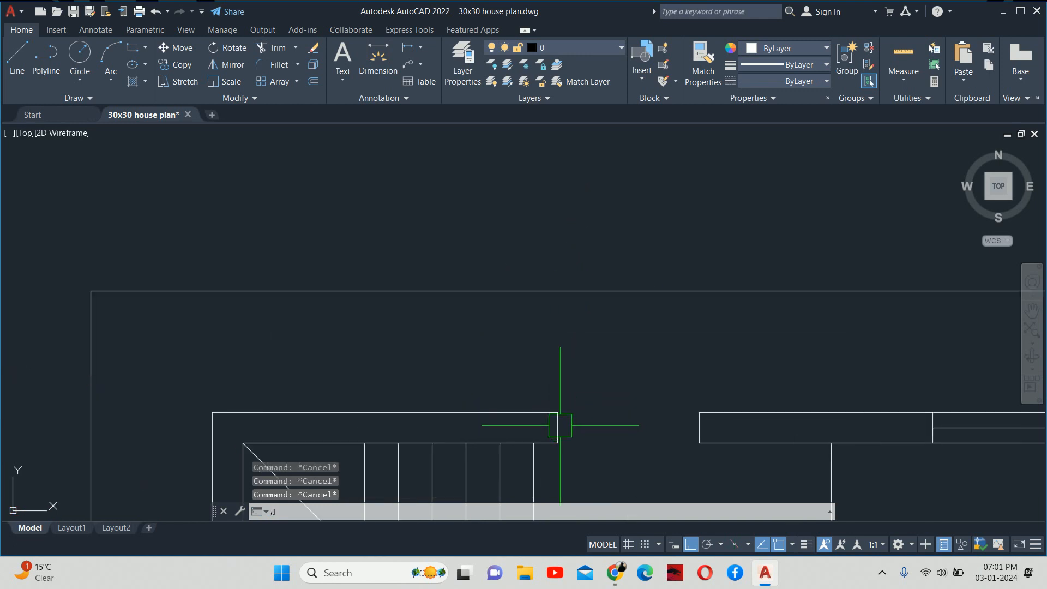
key(Return)
key(Return)
click(562, 428)
scroll(562, 425, up, 4)
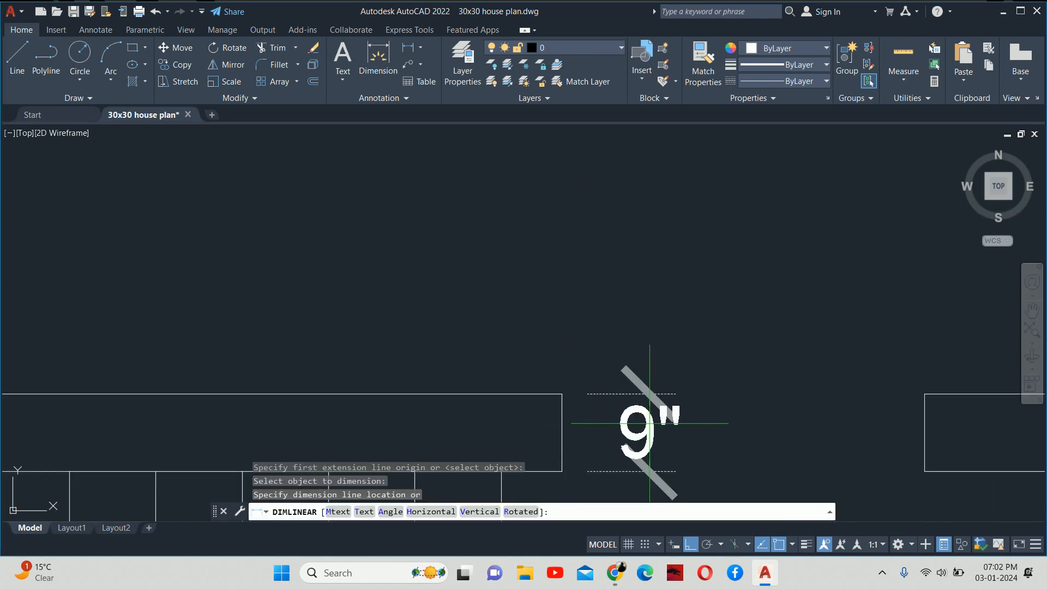
key(Escape)
key(Escape)
Explode the small 3 by 9 inch rectangle above the plan into separate lines.
scroll(650, 423, down, 4)
middle_drag(654, 295, 623, 447)
scroll(624, 420, up, 3)
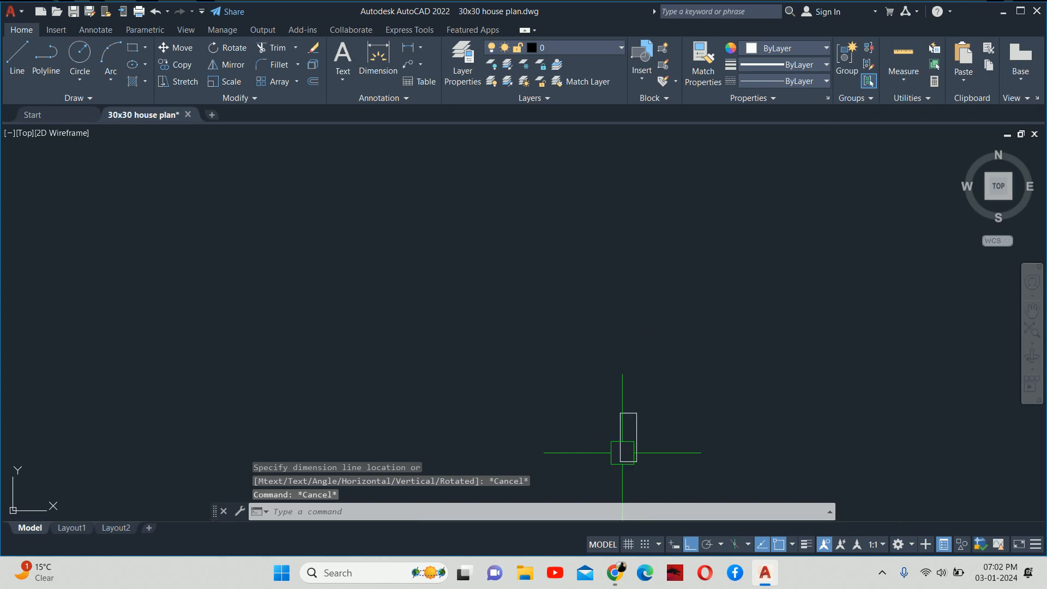
text(x)
key(Return)
click(640, 416)
click(572, 368)
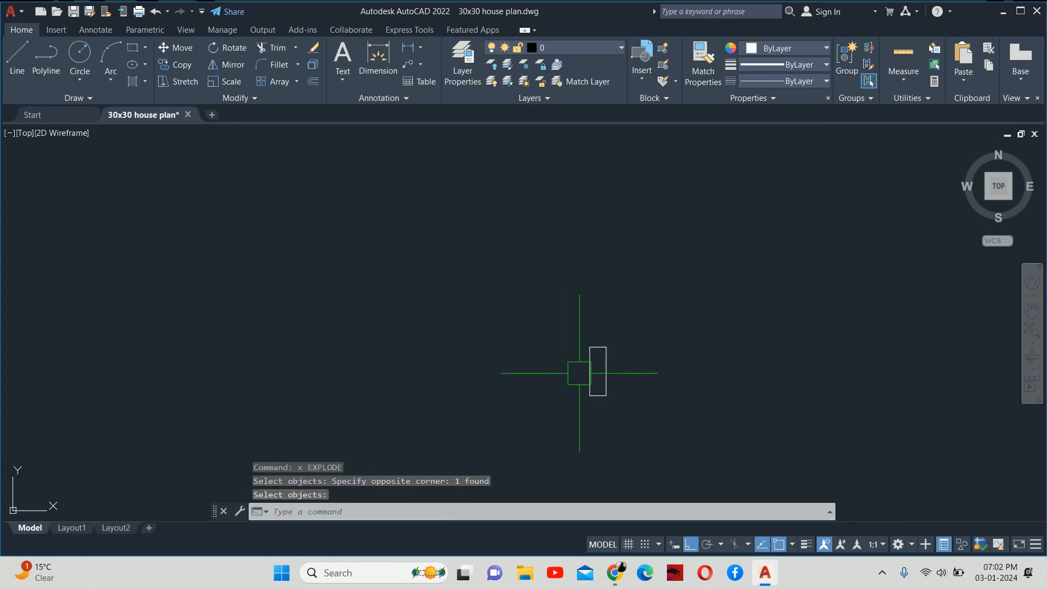
key(Escape)
key(Escape)
Offset the bottom edge of the exploded rectangle upward by 1.5 inches.
scroll(604, 398, up, 2)
text(o)
key(Return)
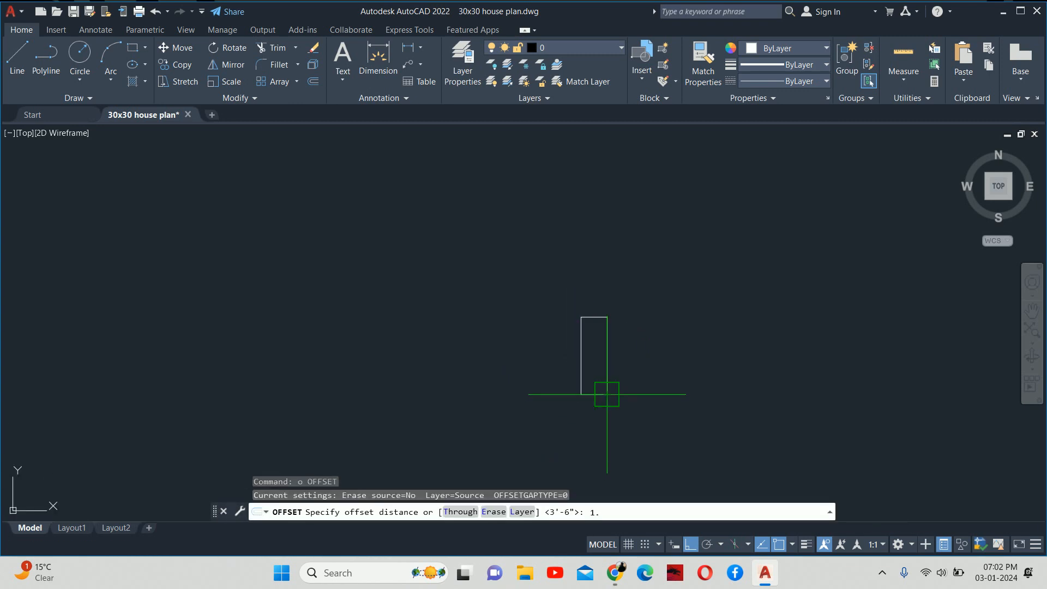
key(Return)
scroll(606, 394, up, 4)
click(588, 370)
click(582, 275)
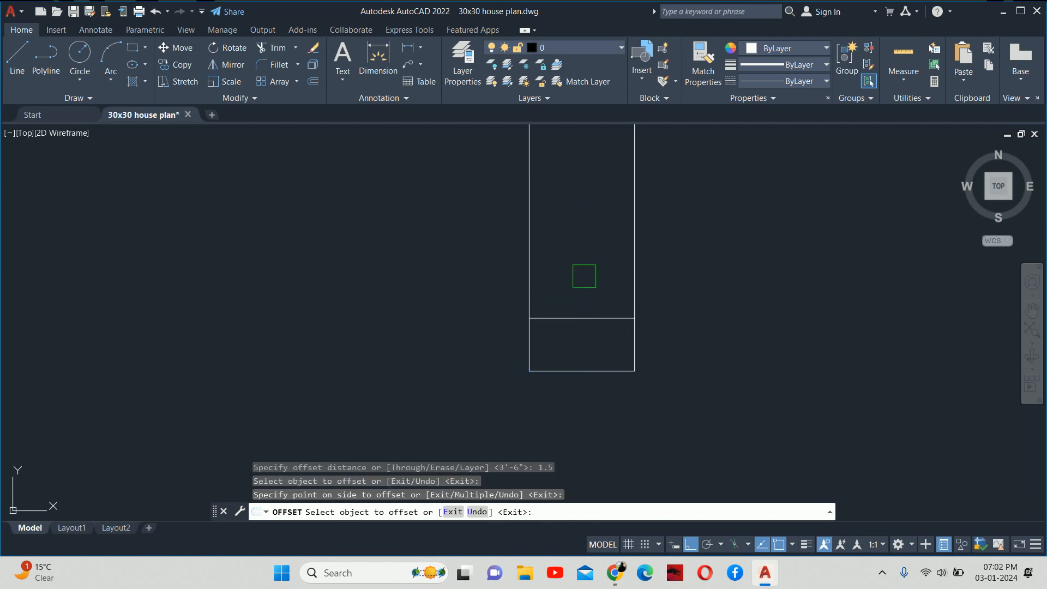
Offset the right edge of the exploded rectangle inward by 0.75 inches.
key(Escape)
key(Escape)
key(Return)
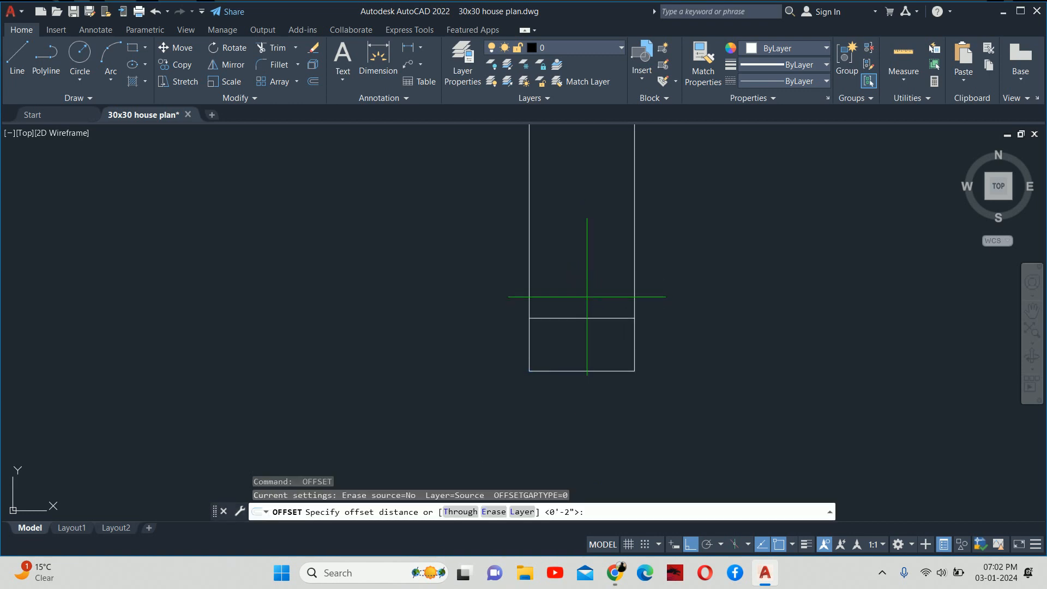
text(1)
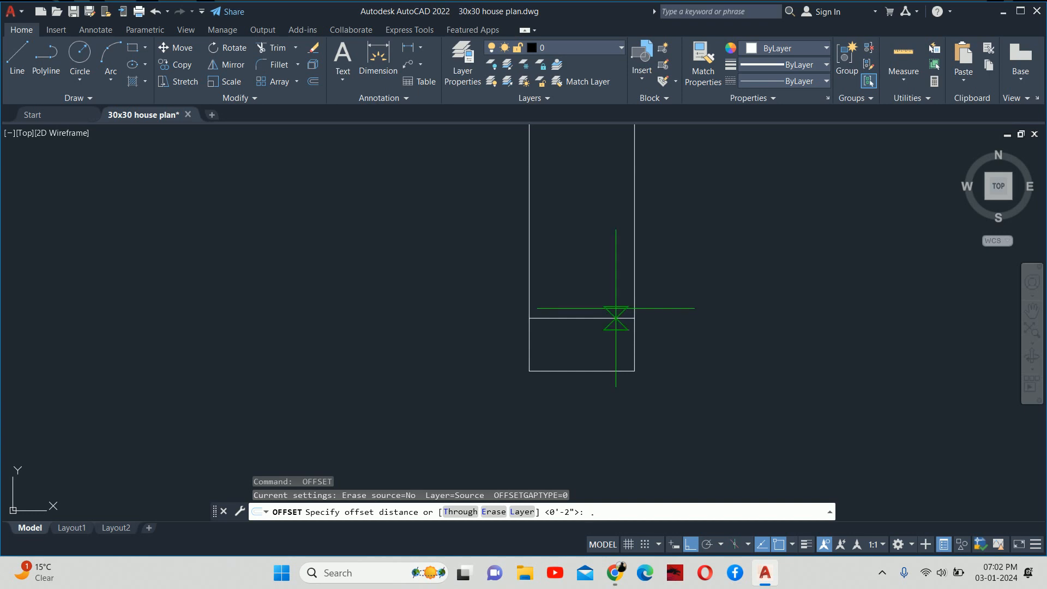
text(75)
key(Return)
click(623, 279)
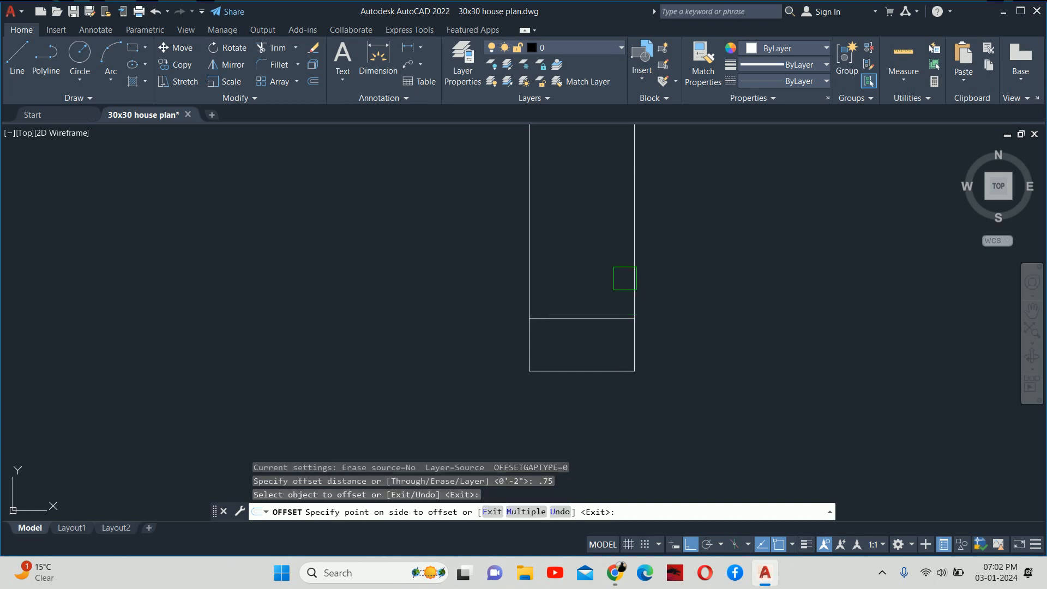
click(587, 281)
key(Escape)
Trim the offset lines and outer edges to cut a rectangular notch in the frame profile's lower-right corner.
text(tr)
key(Return)
click(585, 320)
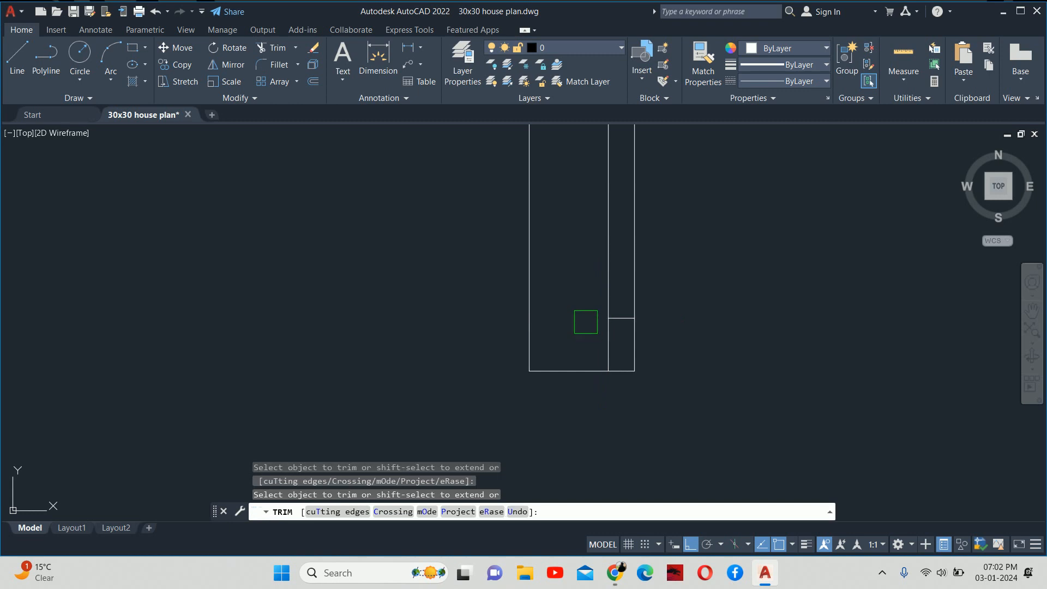
click(615, 425)
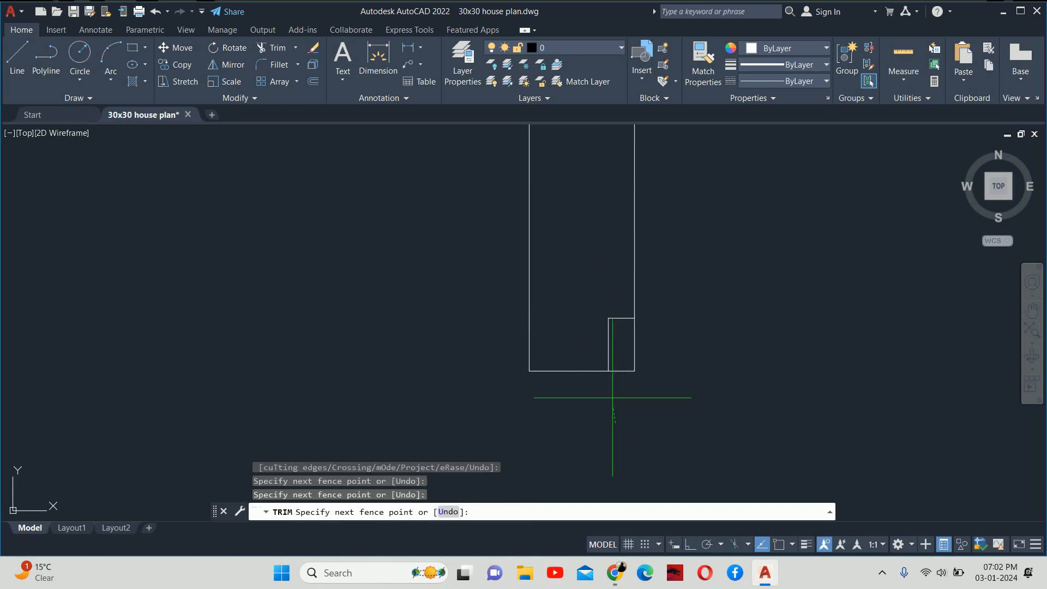
click(638, 342)
key(Escape)
scroll(649, 336, down, 6)
middle_drag(649, 337, 601, 362)
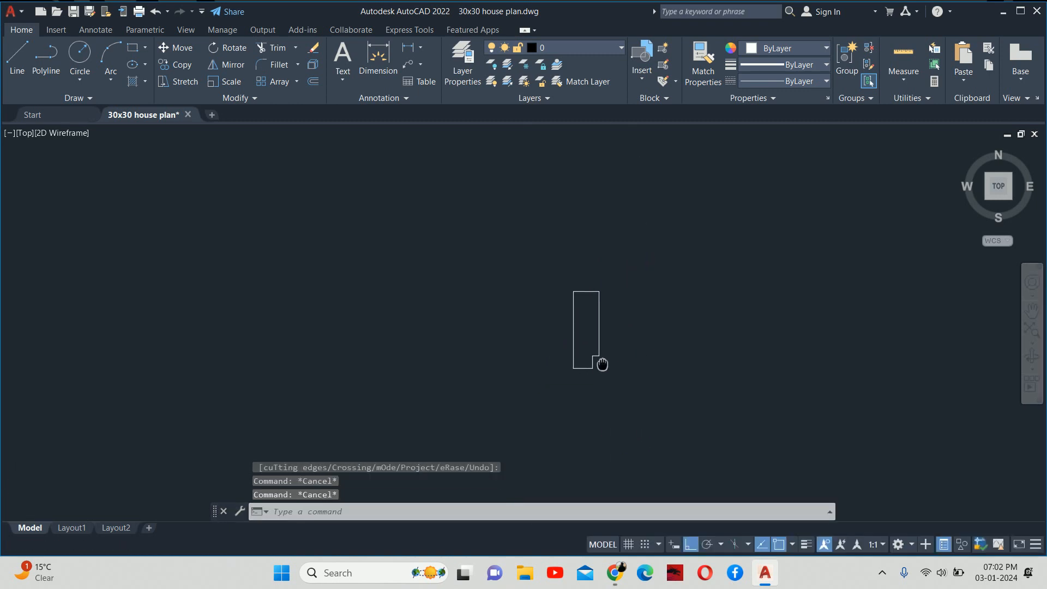
Measure the vertical side of the frame profile's notch with a temporary linear dimension.
text(dli)
key(Return)
scroll(589, 357, up, 6)
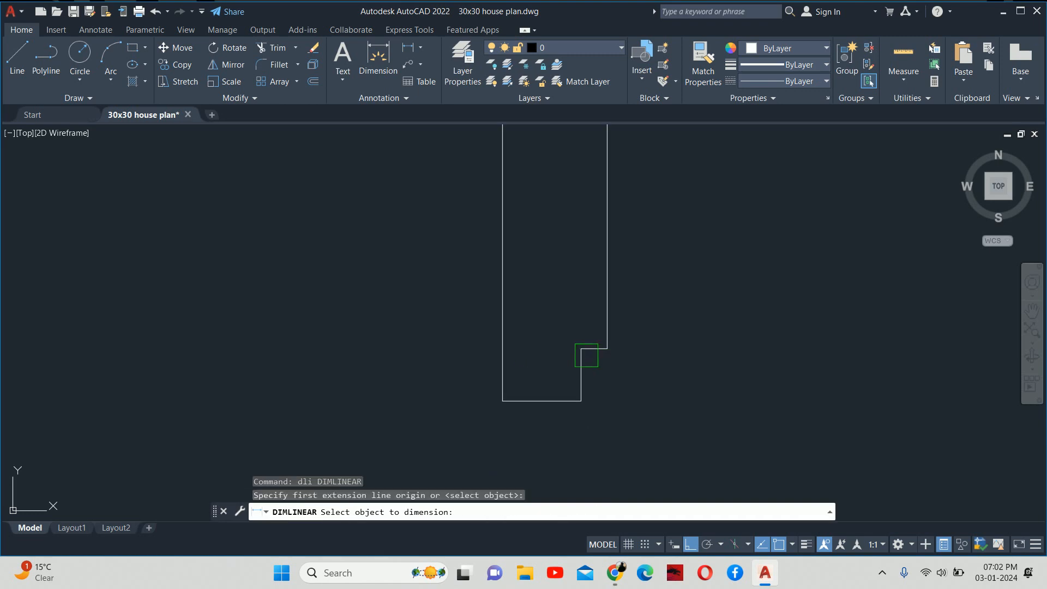
click(582, 384)
scroll(709, 371, down, 7)
key(Escape)
key(Escape)
Measure the horizontal side of the frame profile's notch with a temporary linear dimension.
scroll(708, 365, up, 7)
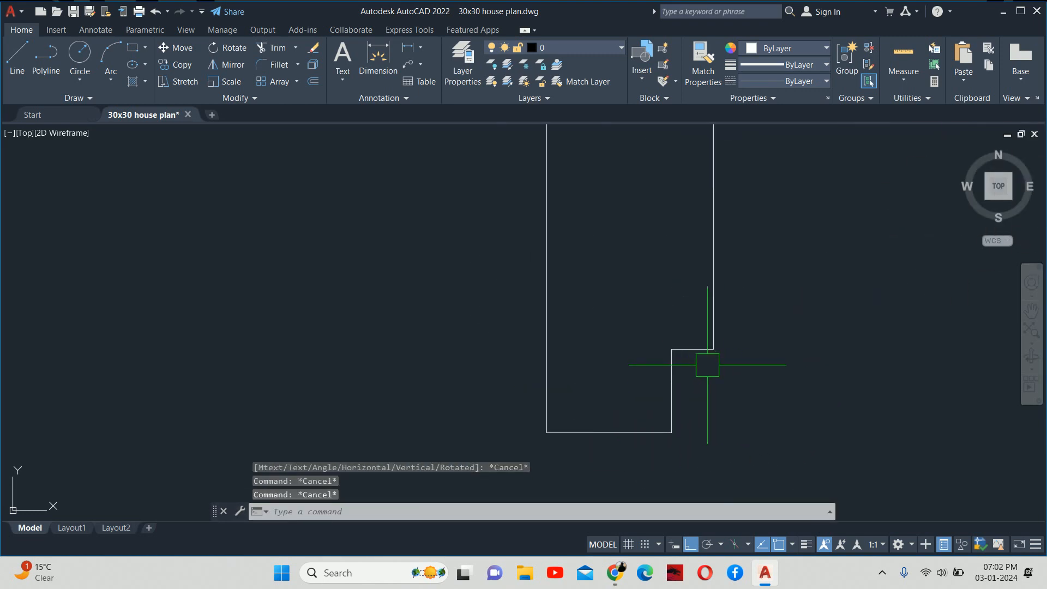
key(Return)
key(Return)
click(691, 348)
scroll(754, 271, down, 3)
middle_drag(755, 272, 728, 376)
key(Escape)
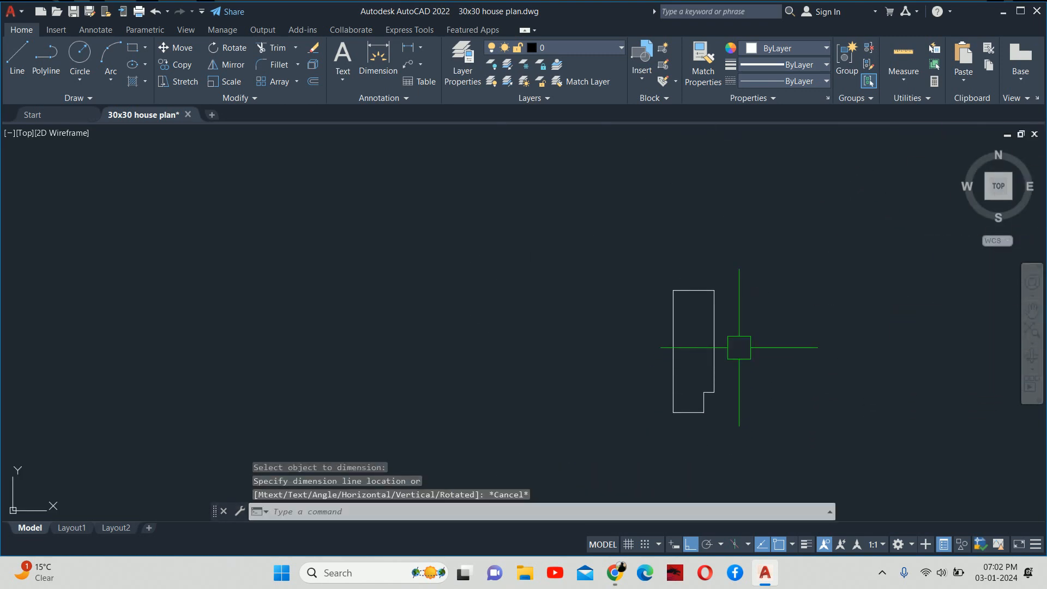
key(Escape)
key(Escape)
Draw a horizontal 3'6" guide line to the right from the midpoint of the frame profile's left edge.
scroll(731, 349, down, 3)
text(l)
key(Return)
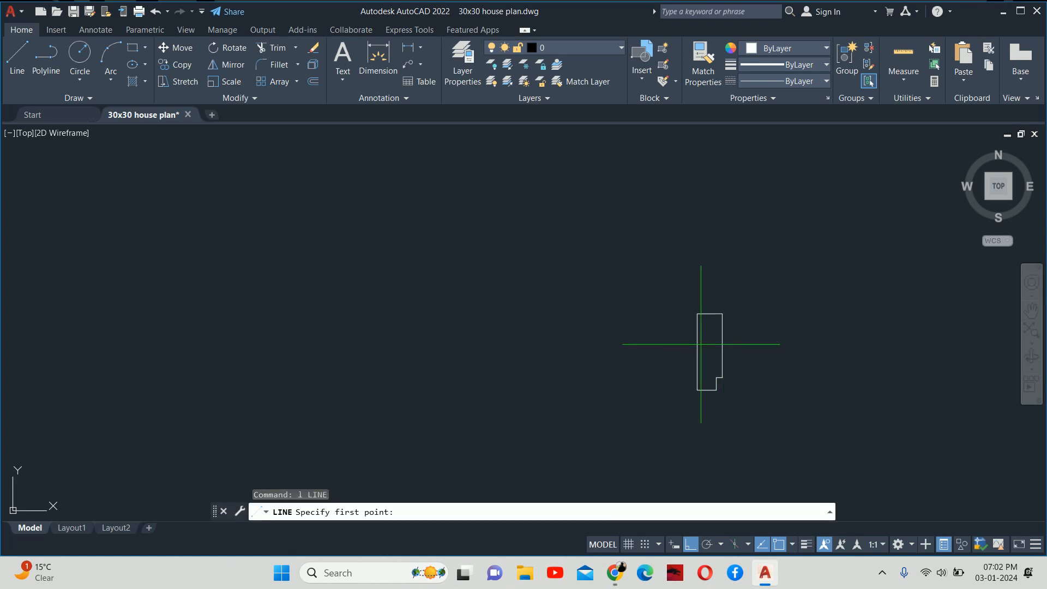
click(697, 352)
text(3)
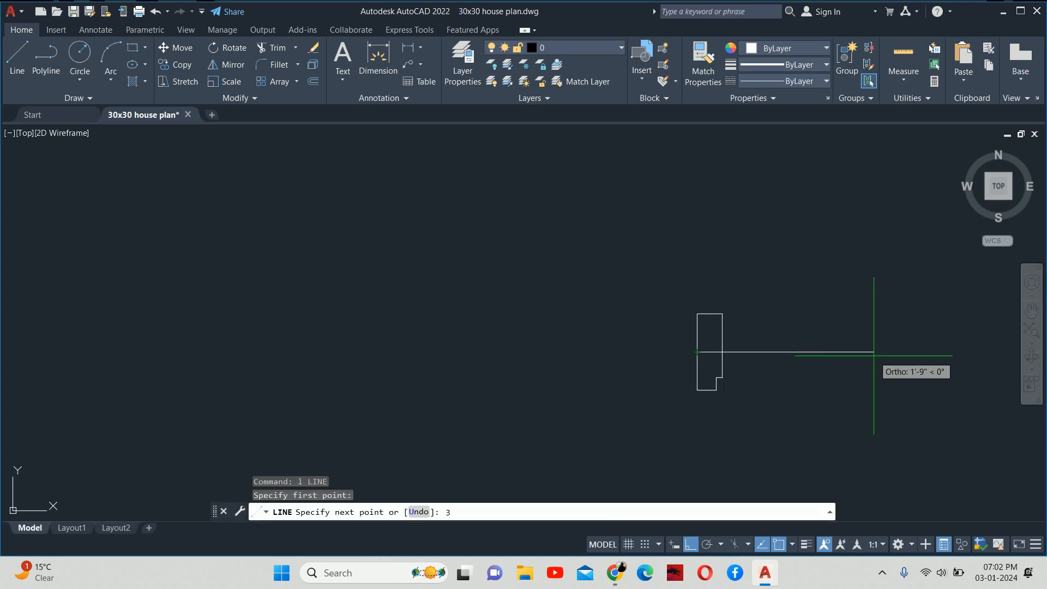
text(')
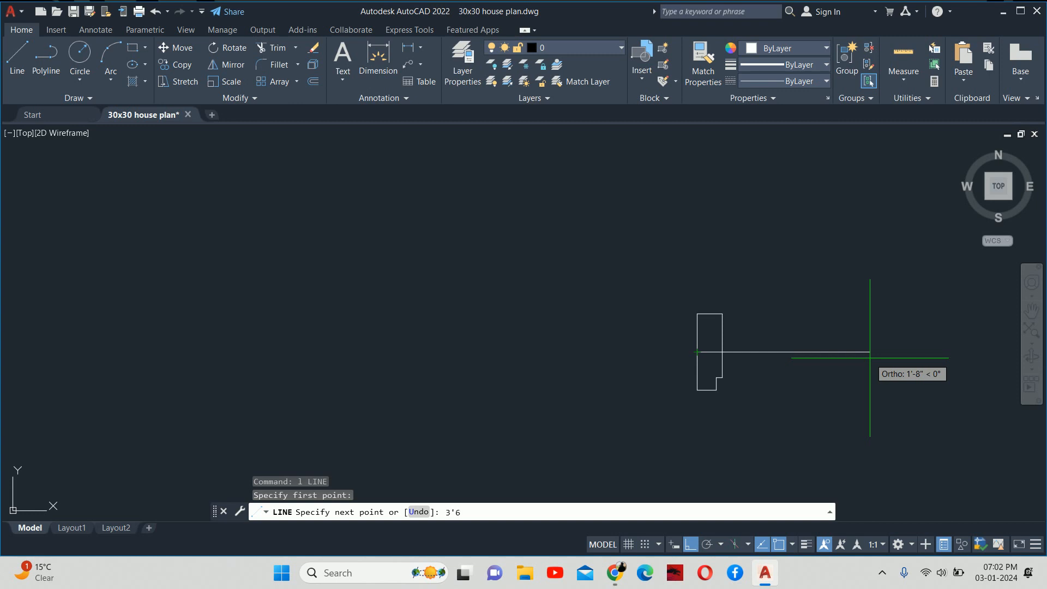
text(6')
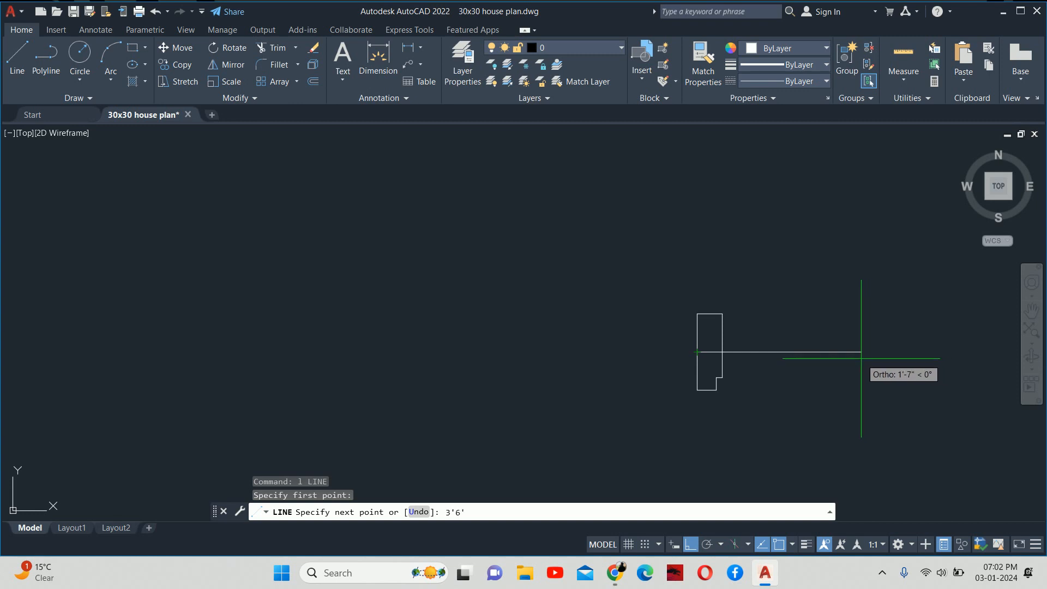
key(Return)
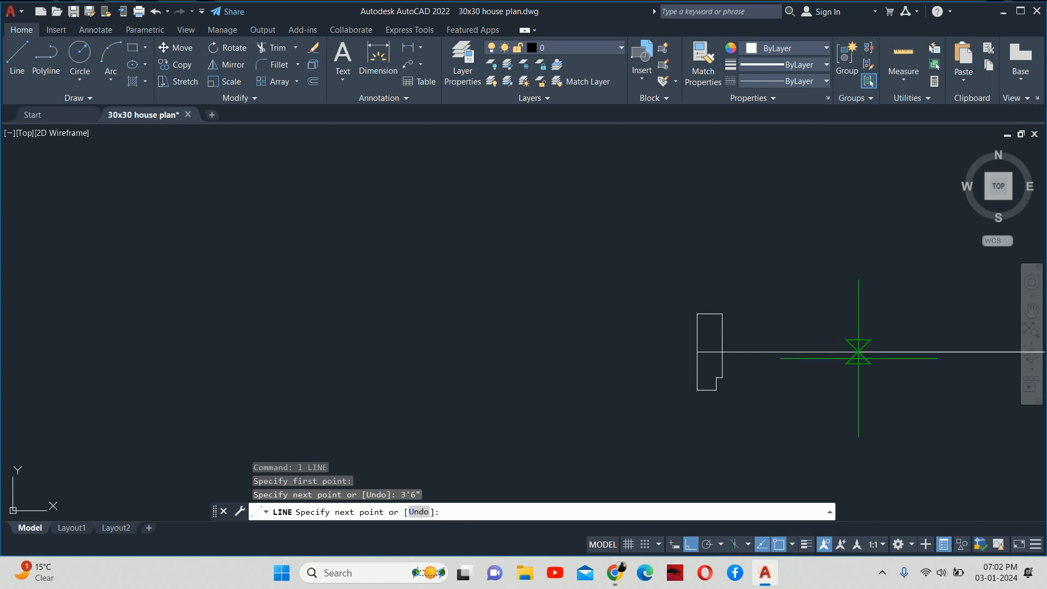
key(Escape)
key(Escape)
Mirror the notched frame profile about a vertical axis through the guide line's midpoint, keeping the original.
scroll(719, 344, down, 2)
text(mi)
key(Return)
click(640, 292)
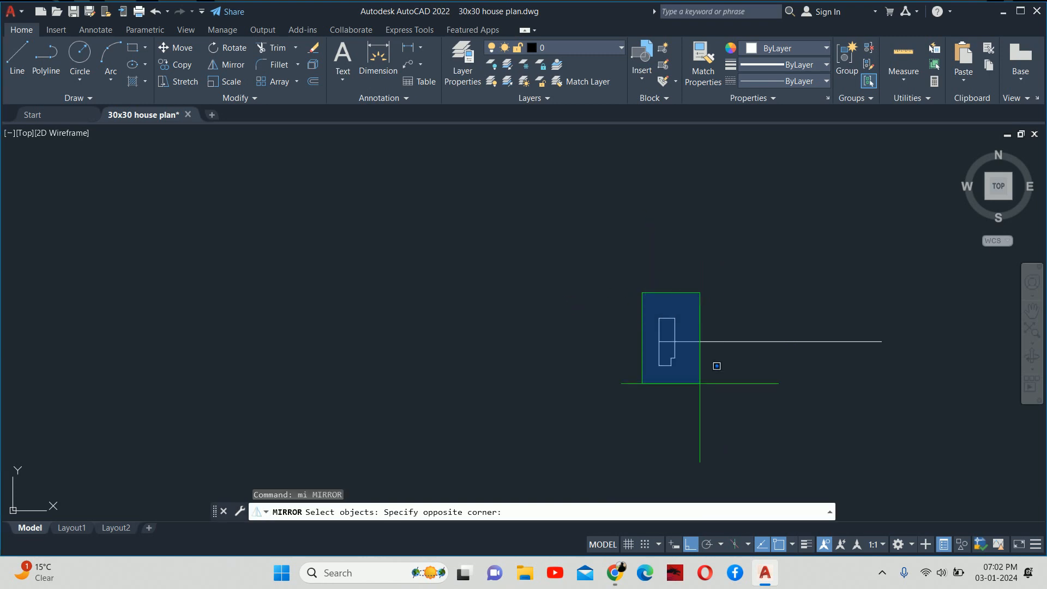
click(697, 384)
key(Return)
click(770, 341)
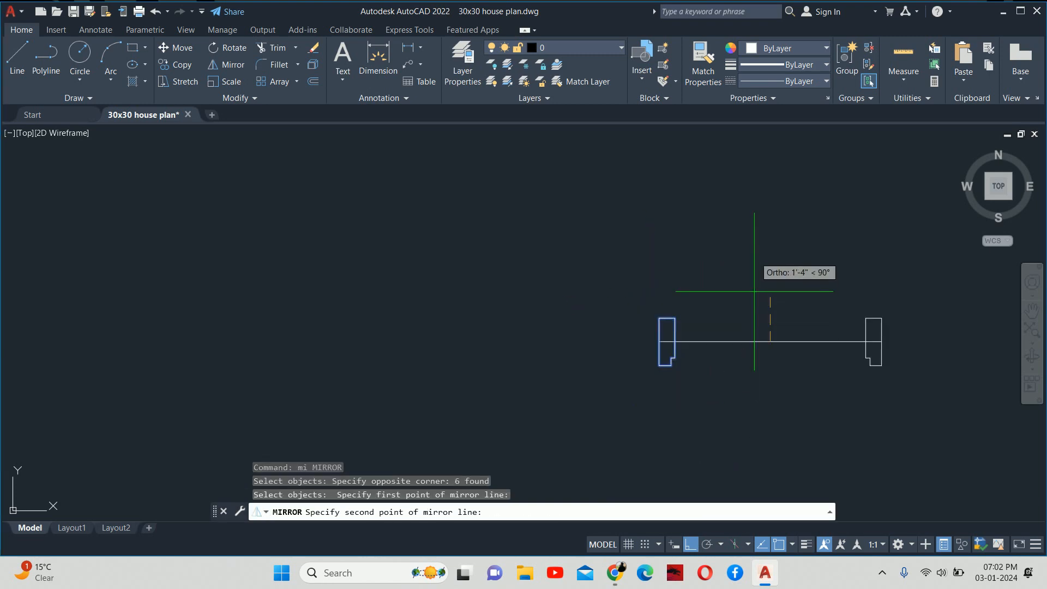
click(753, 256)
key(Return)
key(Escape)
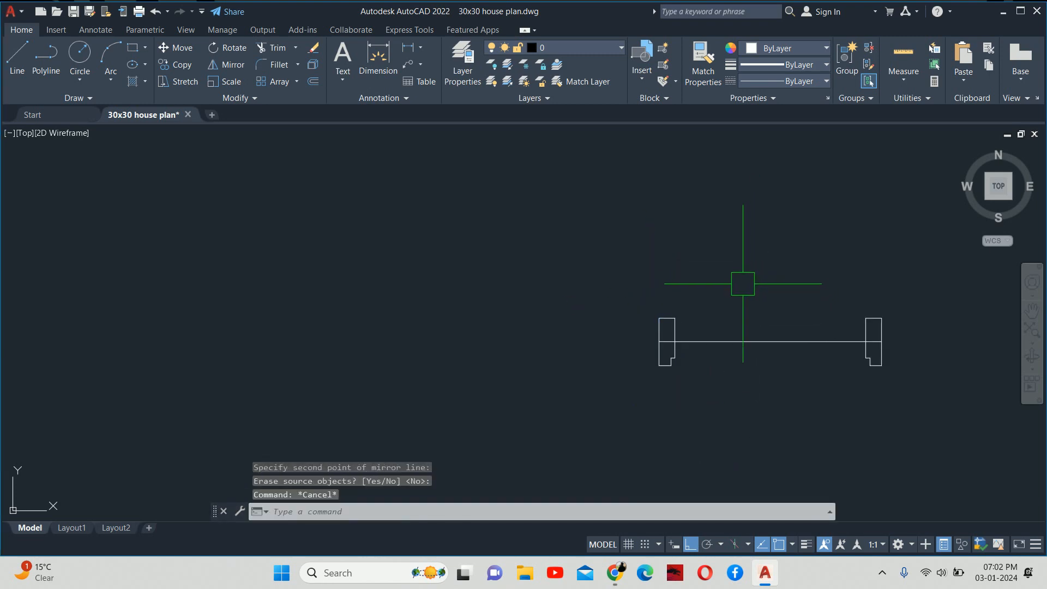
Draw a circle centred on the left frame's lower notch corner, with its radius reaching the right frame's notch.
text(c)
key(Return)
scroll(693, 376, up, 5)
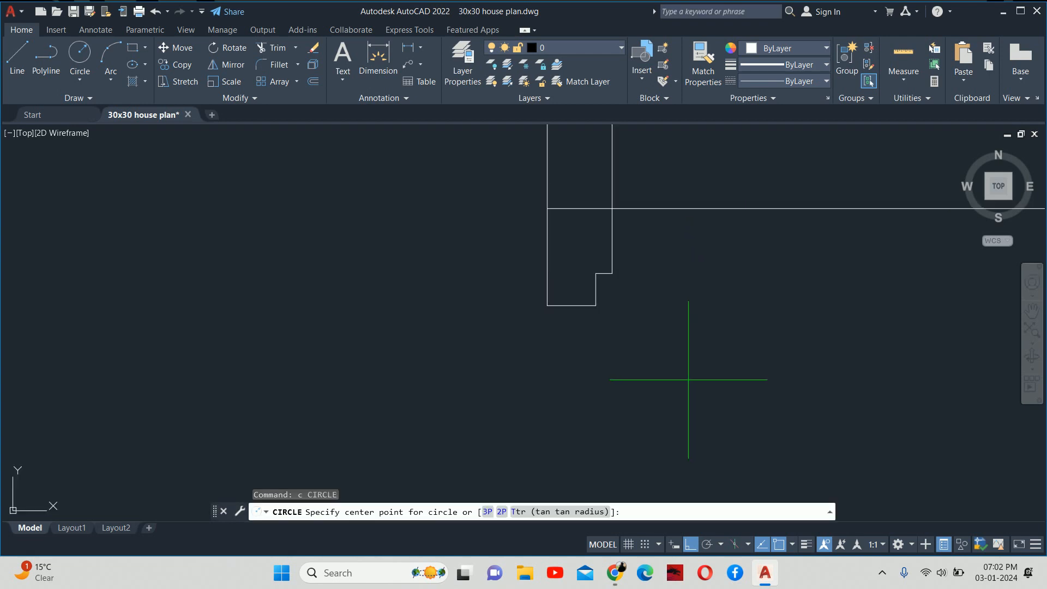
click(595, 305)
middle_drag(721, 325, 342, 370)
scroll(638, 360, down, 5)
scroll(720, 374, up, 4)
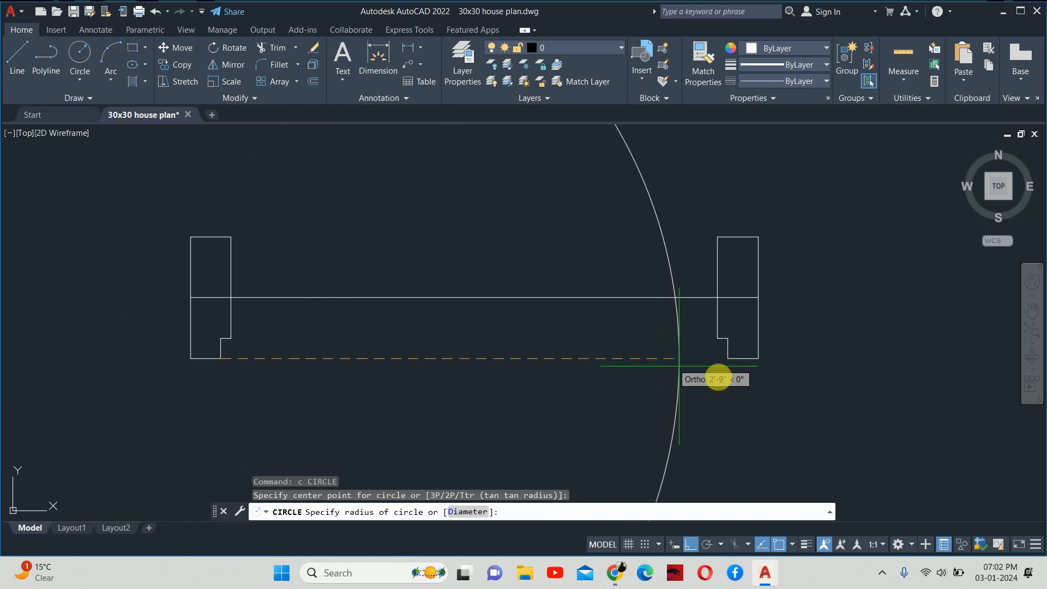
click(722, 359)
key(Escape)
key(Escape)
scroll(701, 355, down, 4)
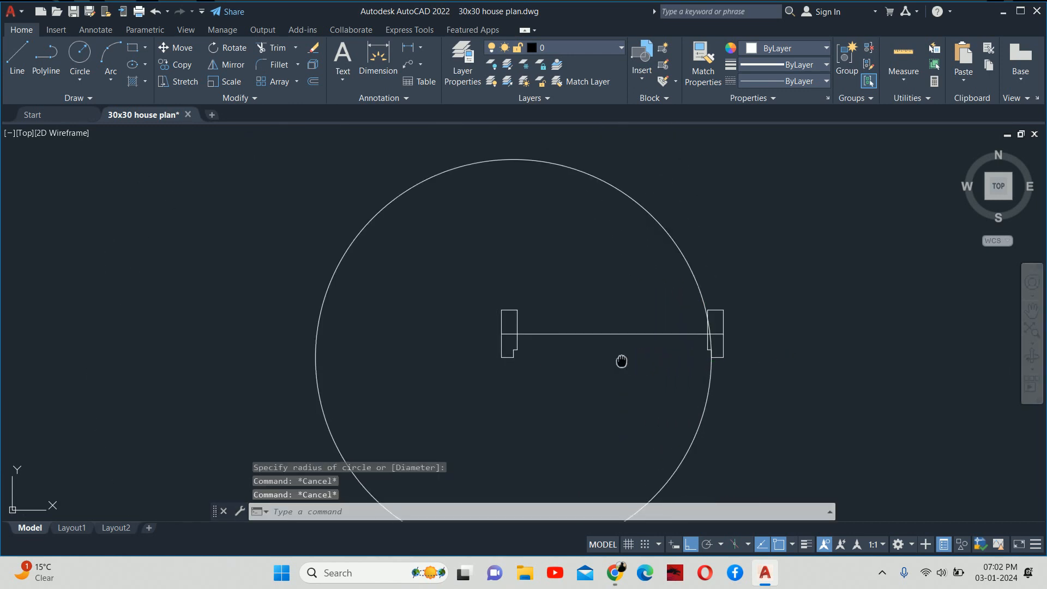
Draw a vertical line from the left frame's lower notch corner down to the bottom of the circle.
text(l)
key(Return)
scroll(490, 326, up, 3)
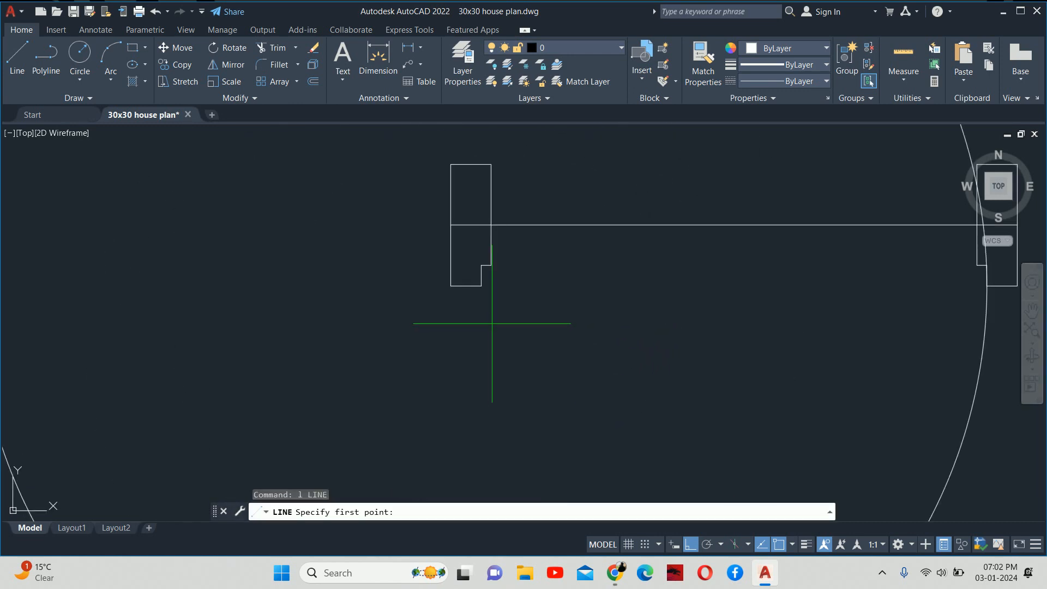
click(482, 286)
scroll(554, 376, down, 3)
middle_drag(554, 376, 509, 297)
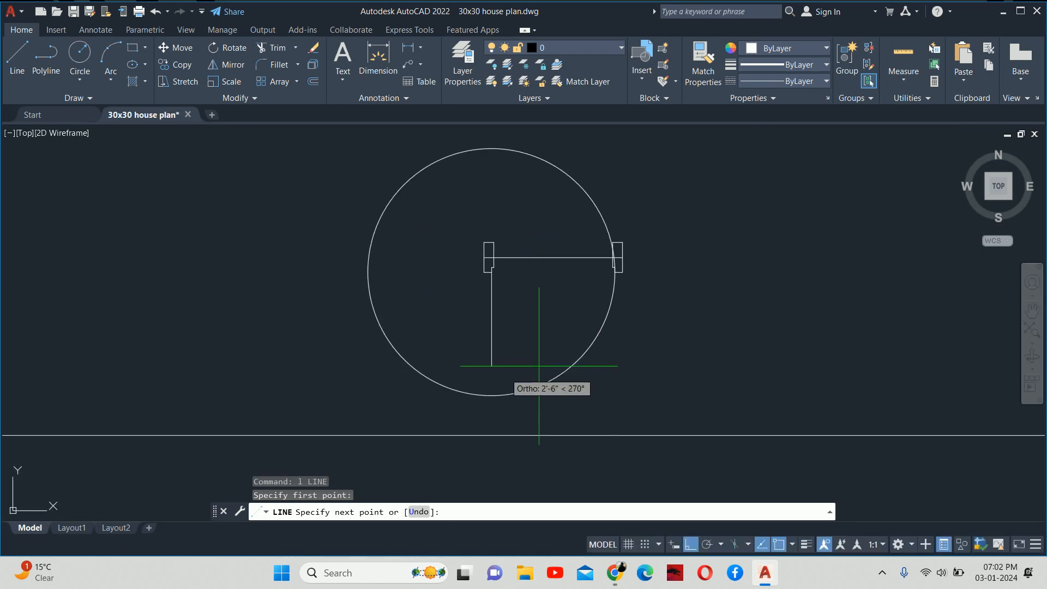
click(491, 395)
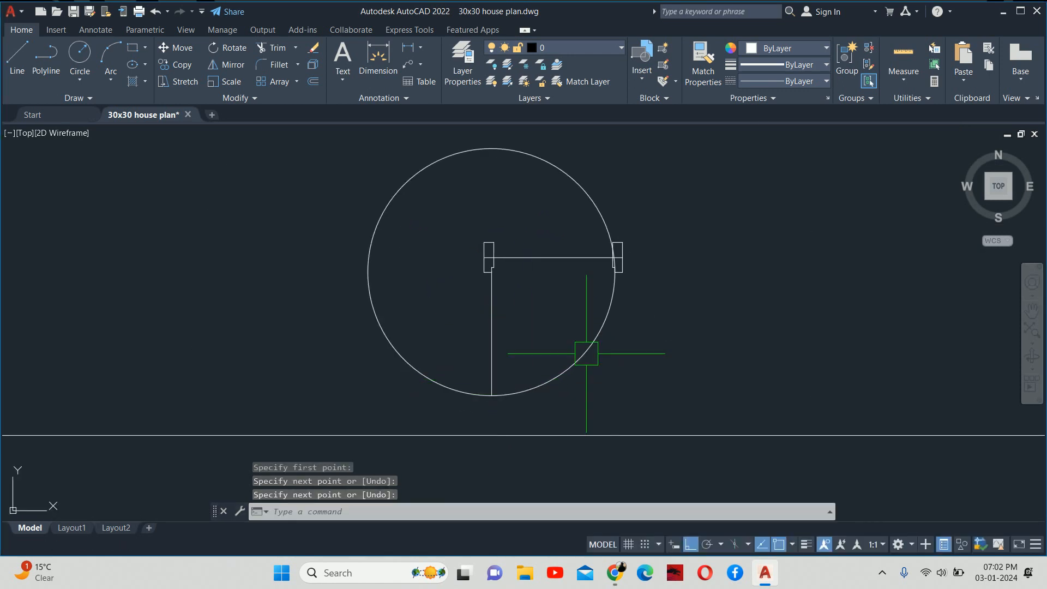
key(Escape)
key(Escape)
Offset the vertical door line to the right by 0.75 inches.
key(Return)
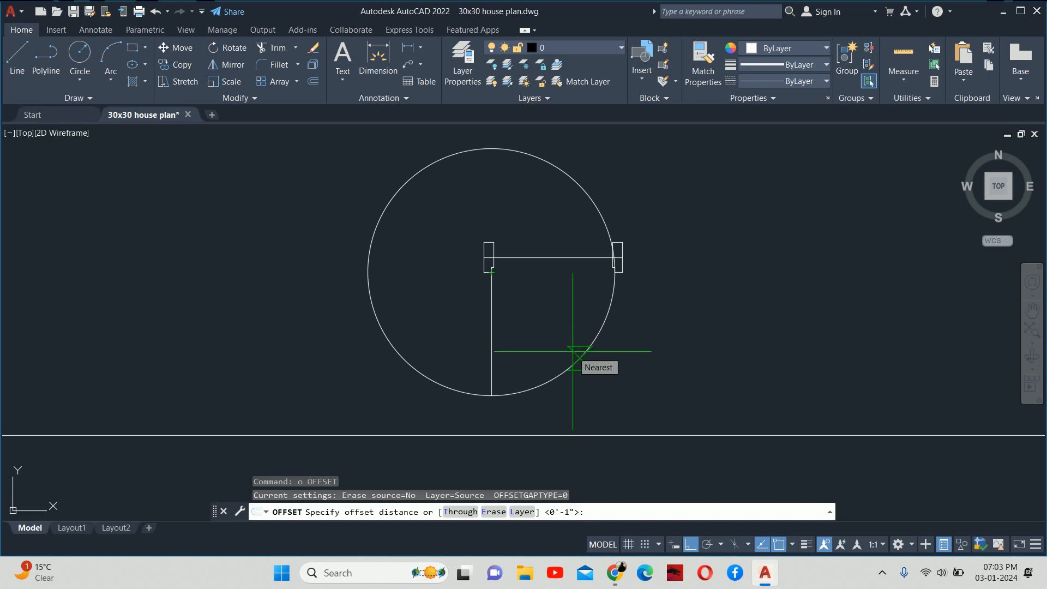
key(Return)
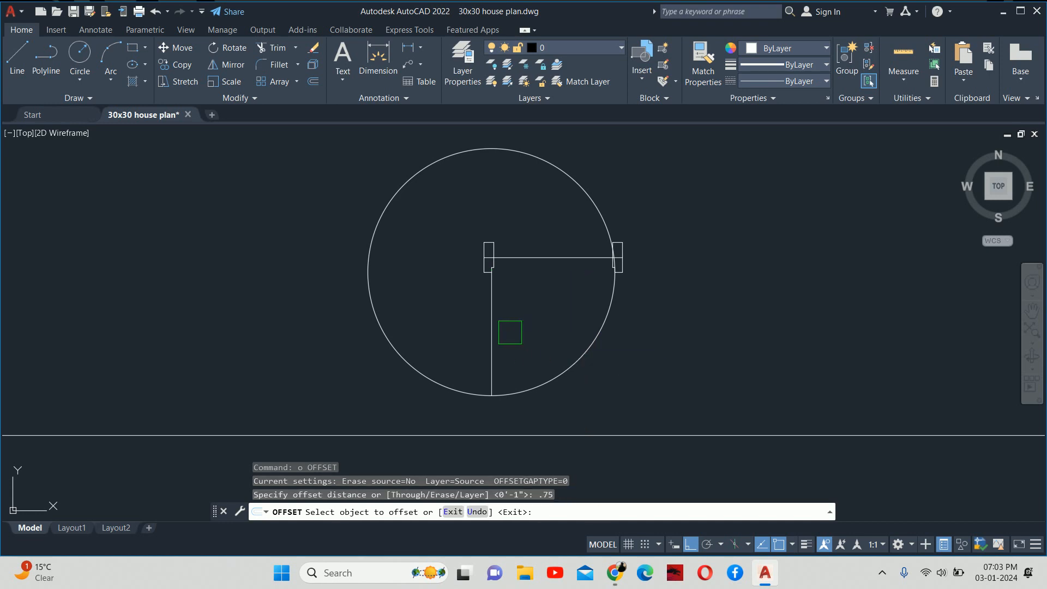
click(492, 333)
click(514, 338)
key(Escape)
key(Escape)
key(Escape)
scroll(491, 253, up, 2)
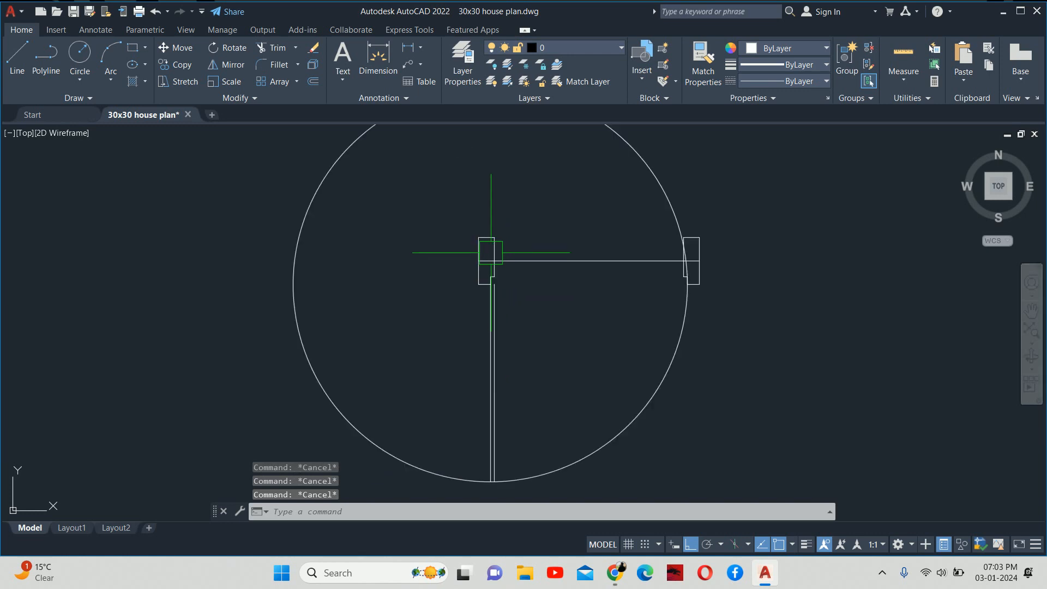
Draw a short horizontal line closing the upper end of the door leaf at the left frame.
scroll(490, 252, up, 3)
text(l)
key(Return)
click(456, 361)
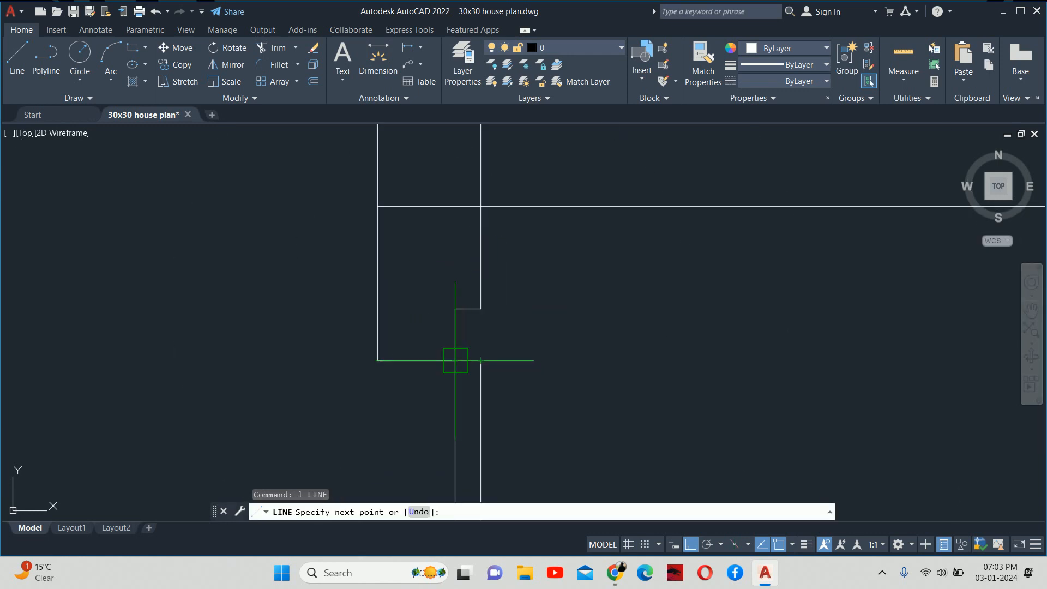
click(481, 360)
key(Return)
key(Escape)
key(Escape)
scroll(508, 352, down, 5)
scroll(510, 390, up, 1)
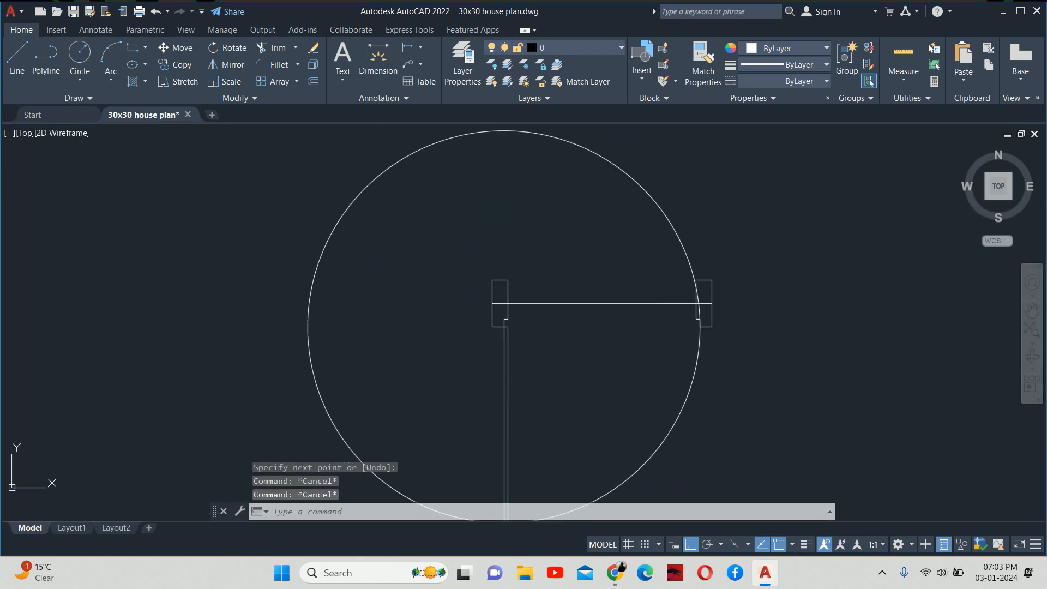
Trim the circle to a quarter swing arc between the door leaf and the right frame, removing the pieces inside the frame.
scroll(513, 360, down, 2)
text(tr)
key(Return)
click(446, 437)
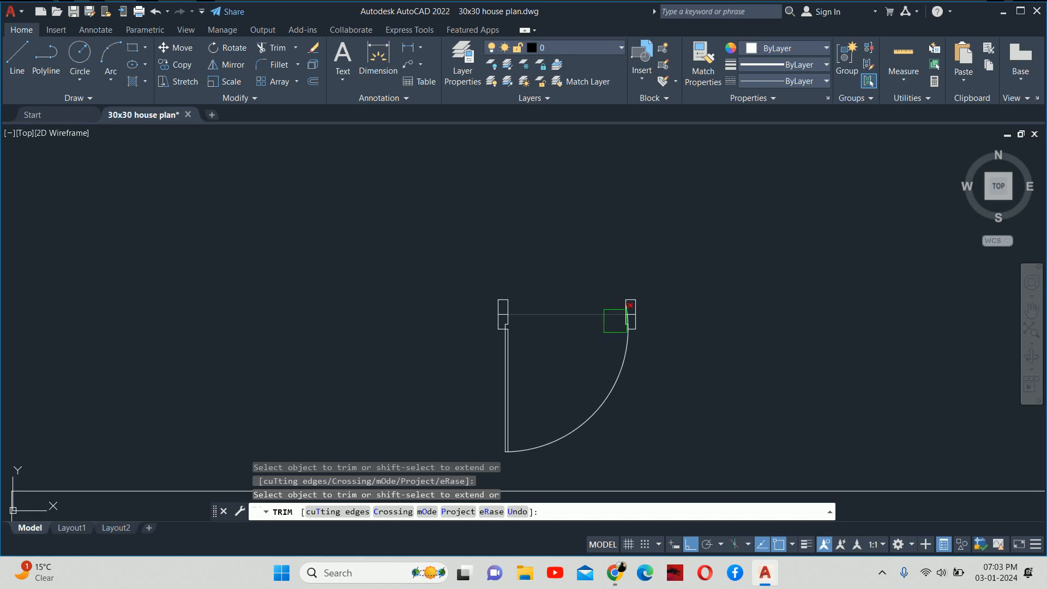
scroll(615, 321, up, 5)
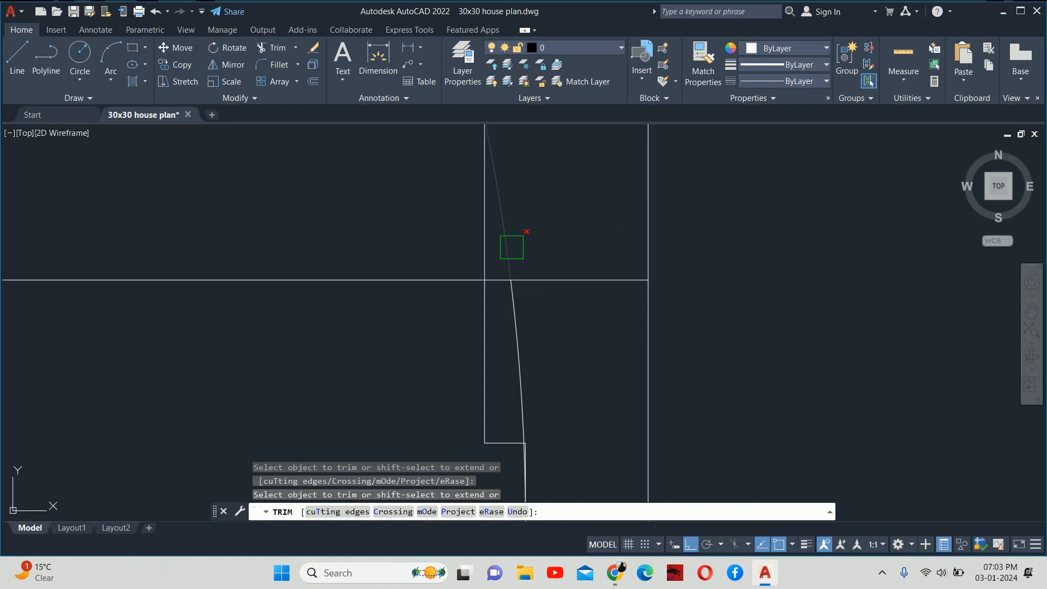
click(514, 320)
scroll(543, 325, down, 5)
middle_drag(543, 340, 533, 292)
scroll(533, 324, up, 8)
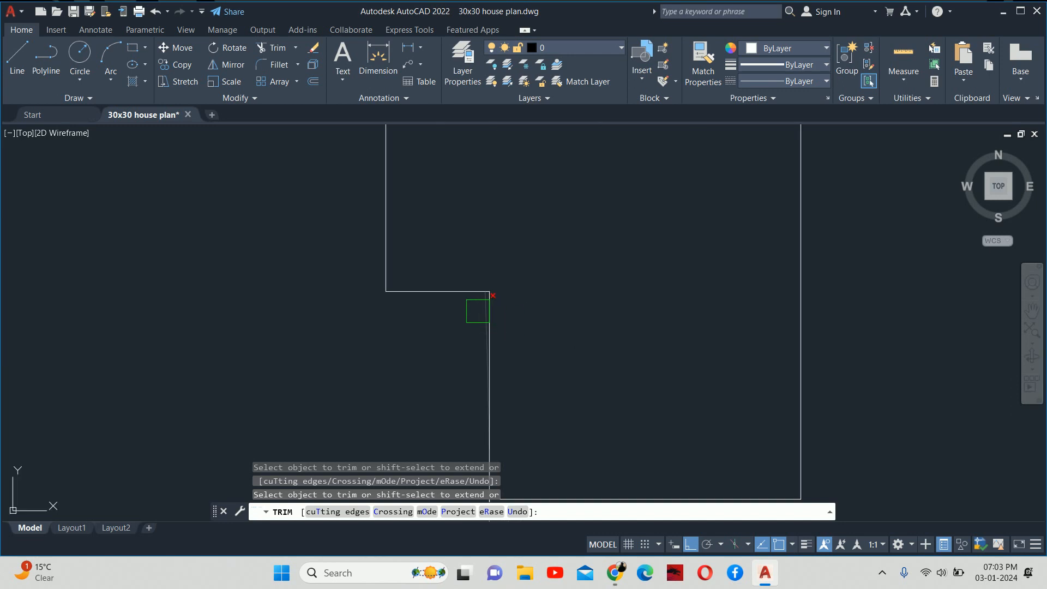
scroll(497, 317, down, 4)
key(Escape)
key(Escape)
middle_drag(537, 316, 545, 306)
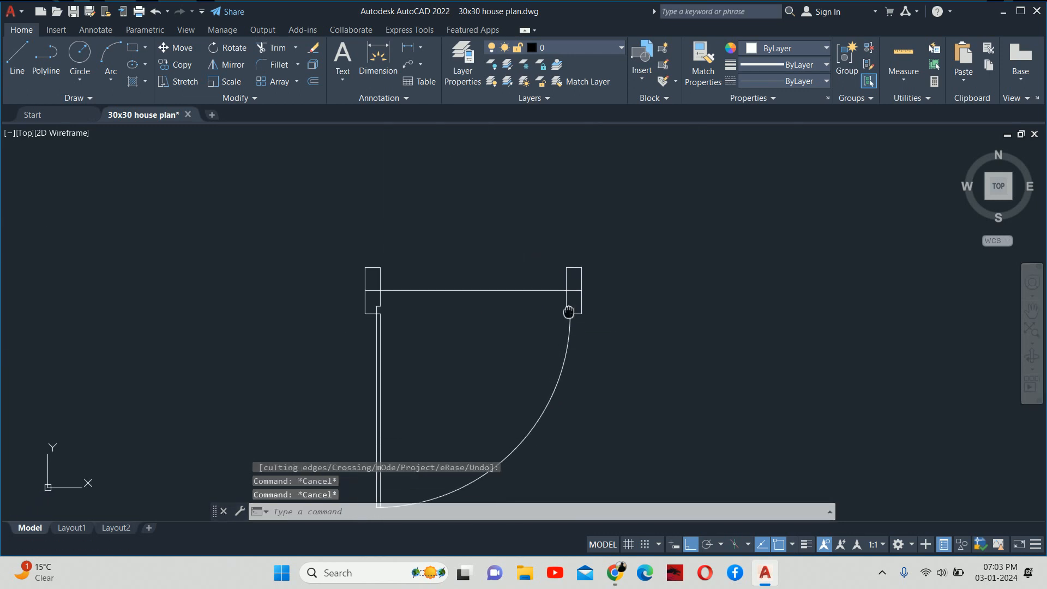
Delete the horizontal guide line between the two frame profiles.
click(486, 287)
key(Delete)
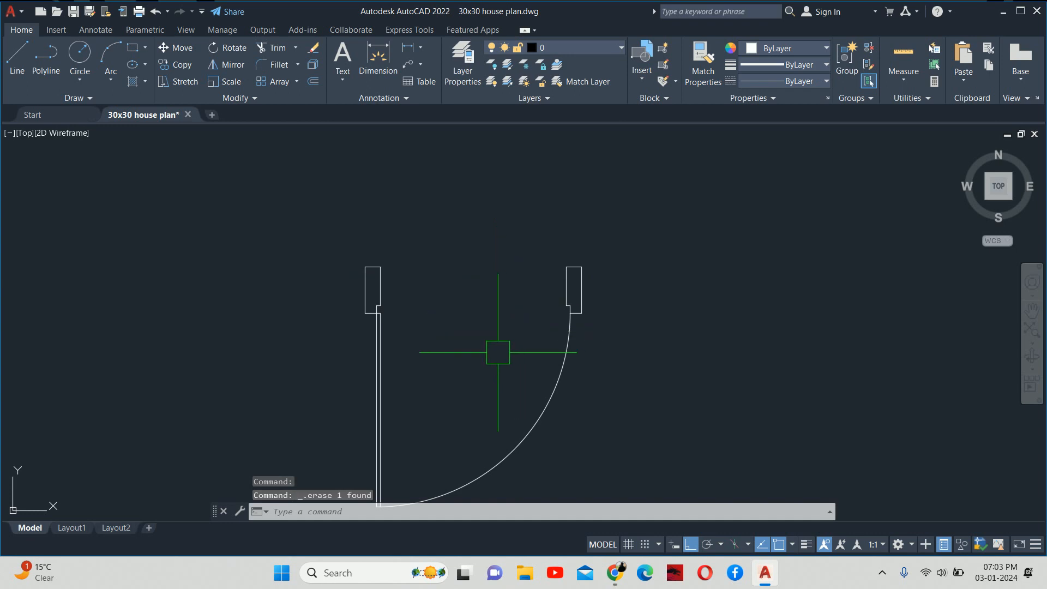
middle_drag(561, 328, 618, 241)
key(Escape)
key(Escape)
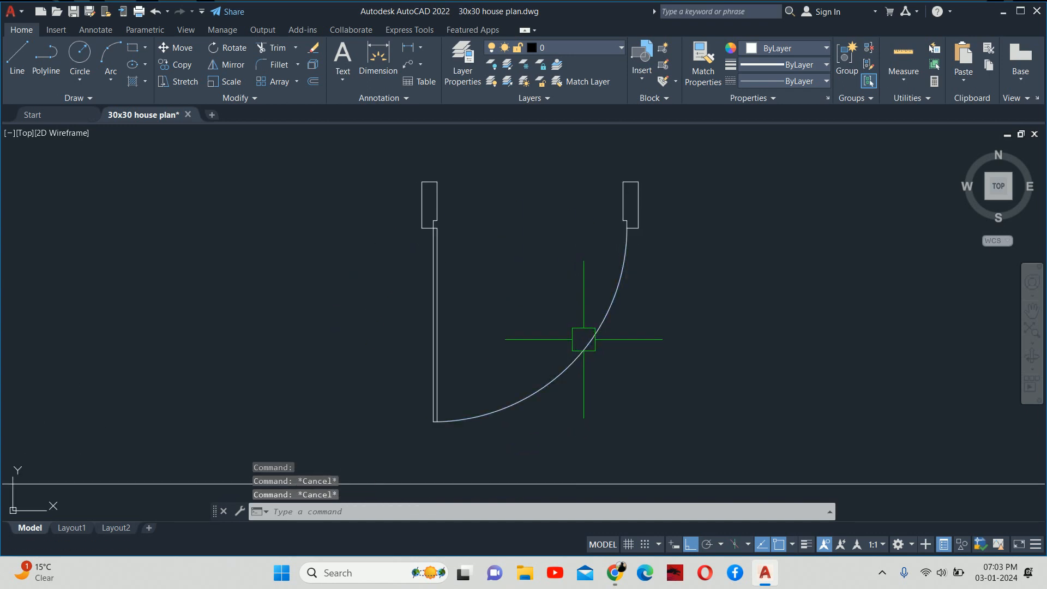
Check the loaded linetypes in the Linetype Manager and browse the available linetypes for HIDDEN.
text(LT)
key(Return)
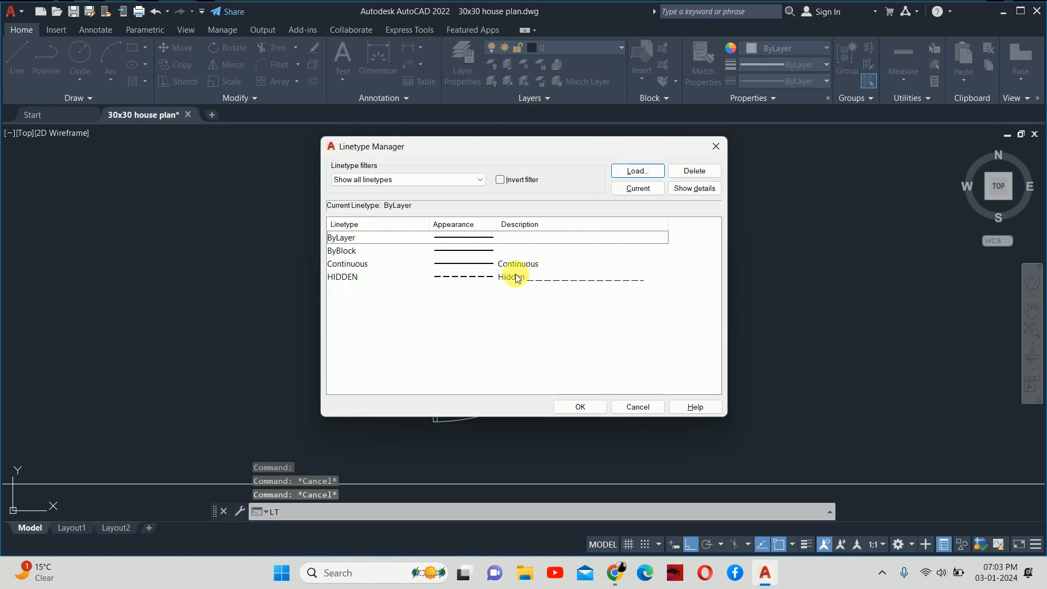
click(512, 278)
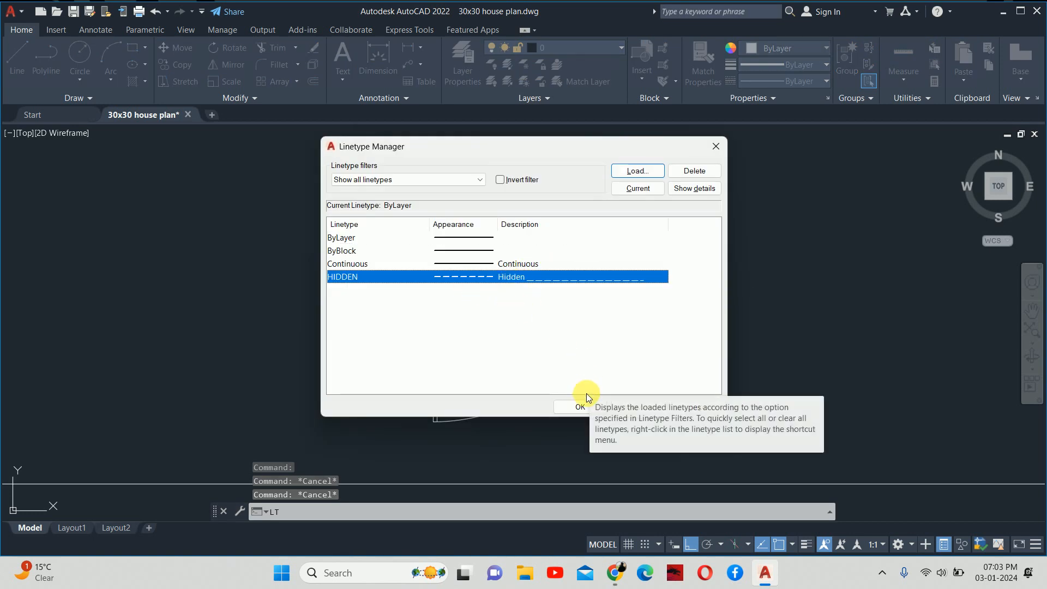
click(634, 167)
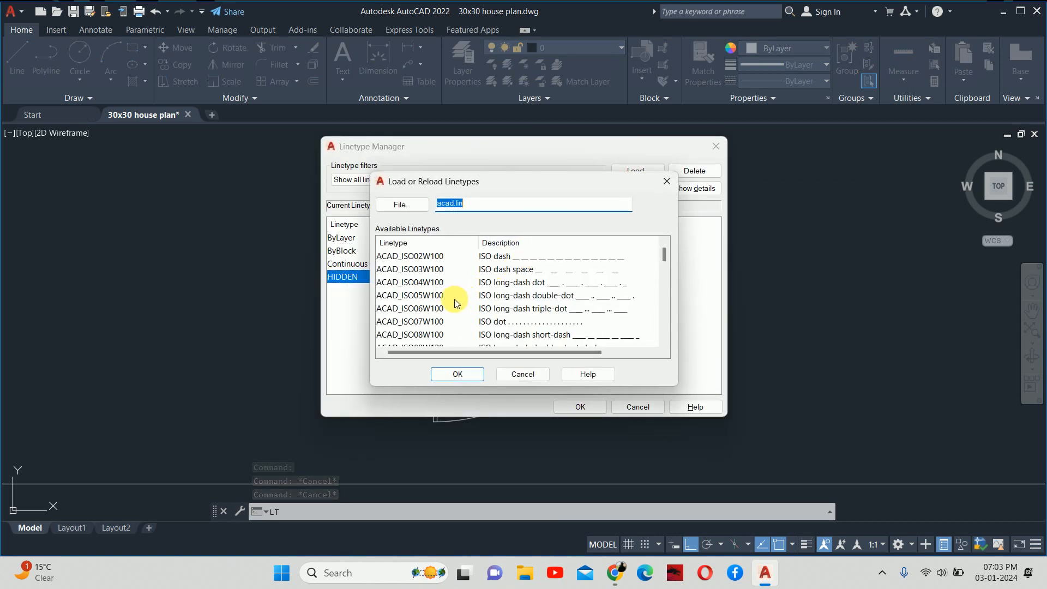
scroll(414, 297, down, 8)
scroll(403, 312, down, 2)
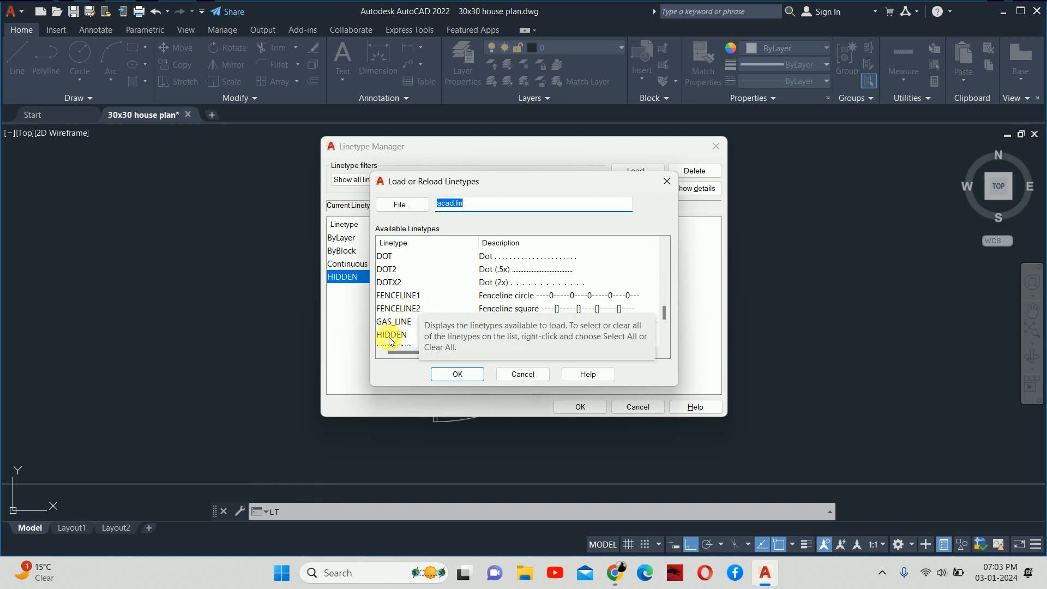
key(Escape)
key(Escape)
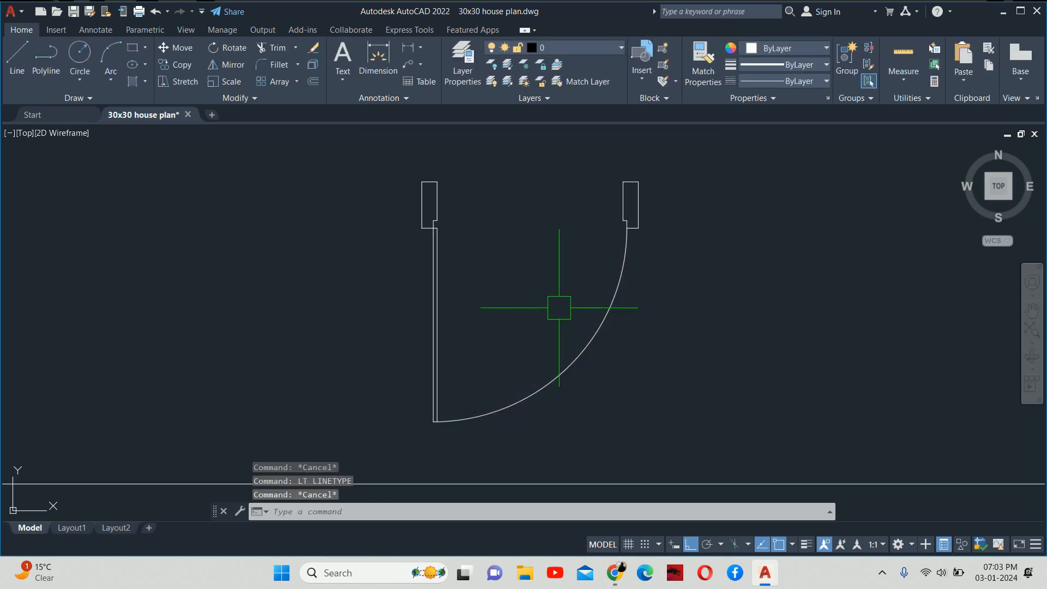
Change the linetype of the door's swing arc to HIDDEN.
click(590, 339)
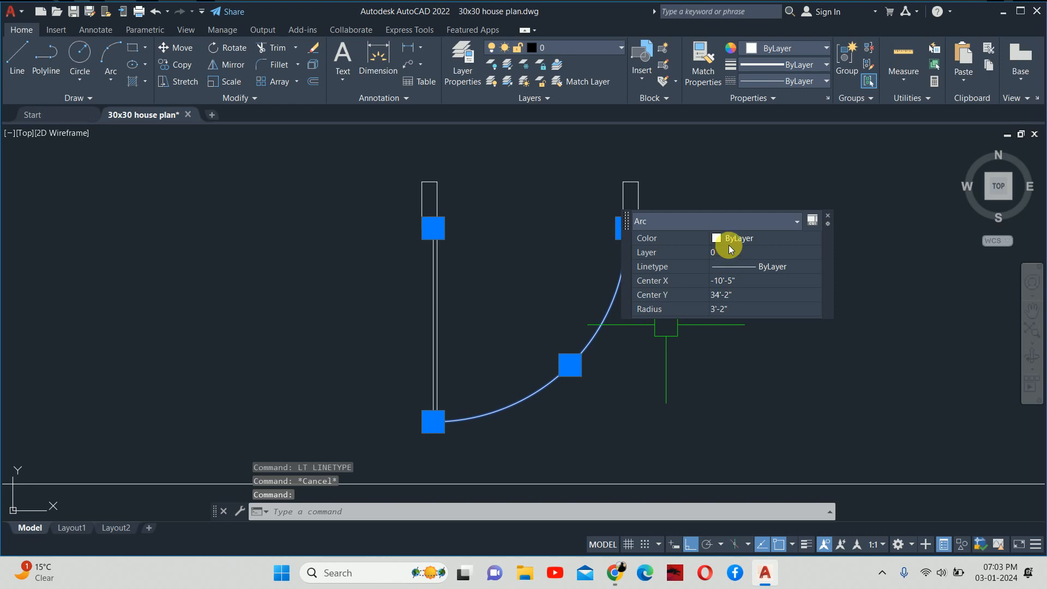
click(784, 86)
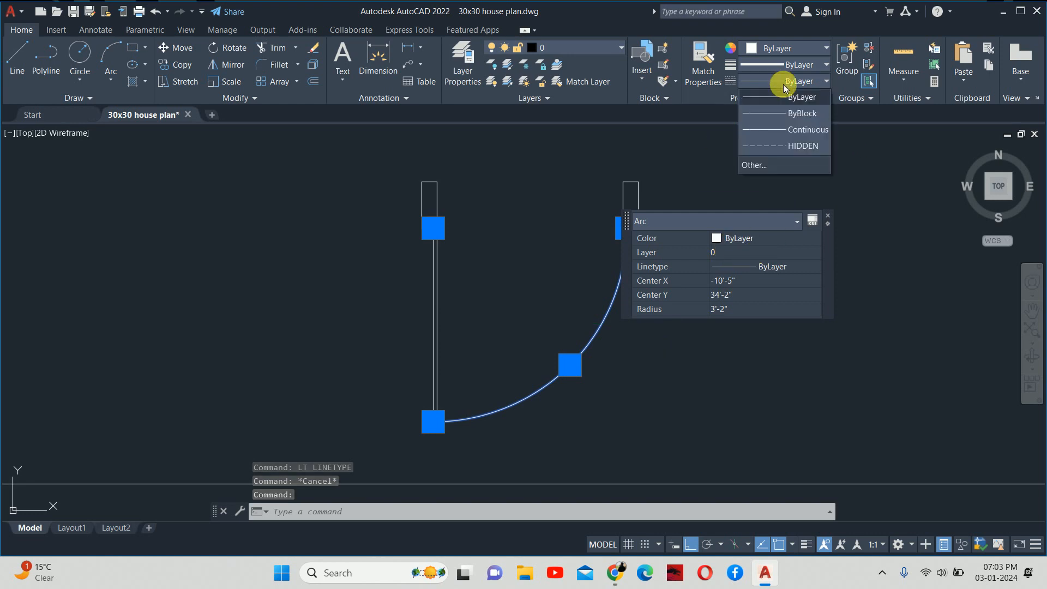
click(771, 147)
key(Escape)
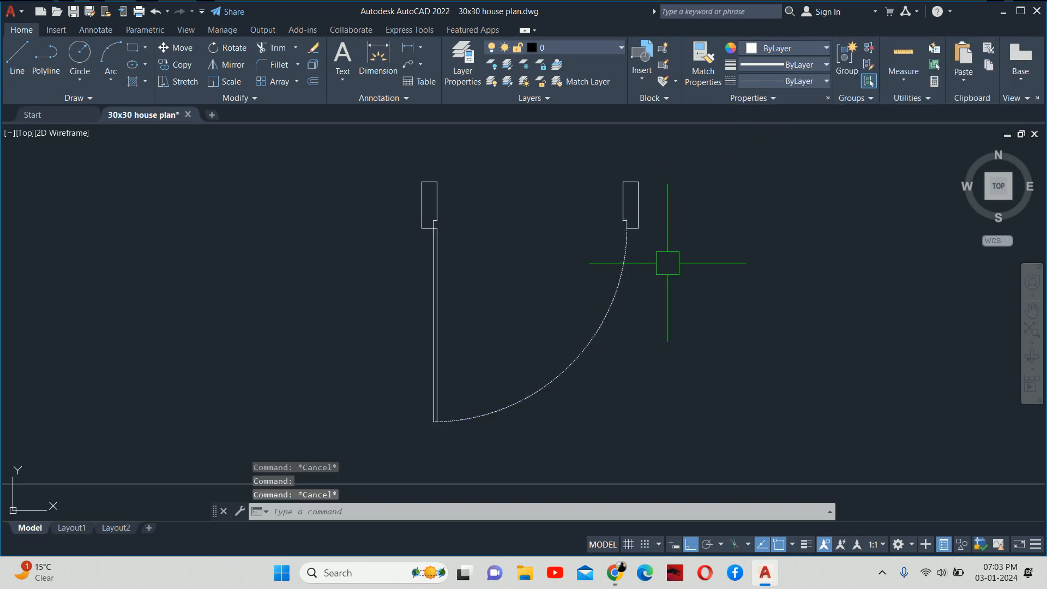
Set the drawing's global linetype scale factor to 10.
middle_drag(636, 294, 649, 253)
text(lts)
key(Return)
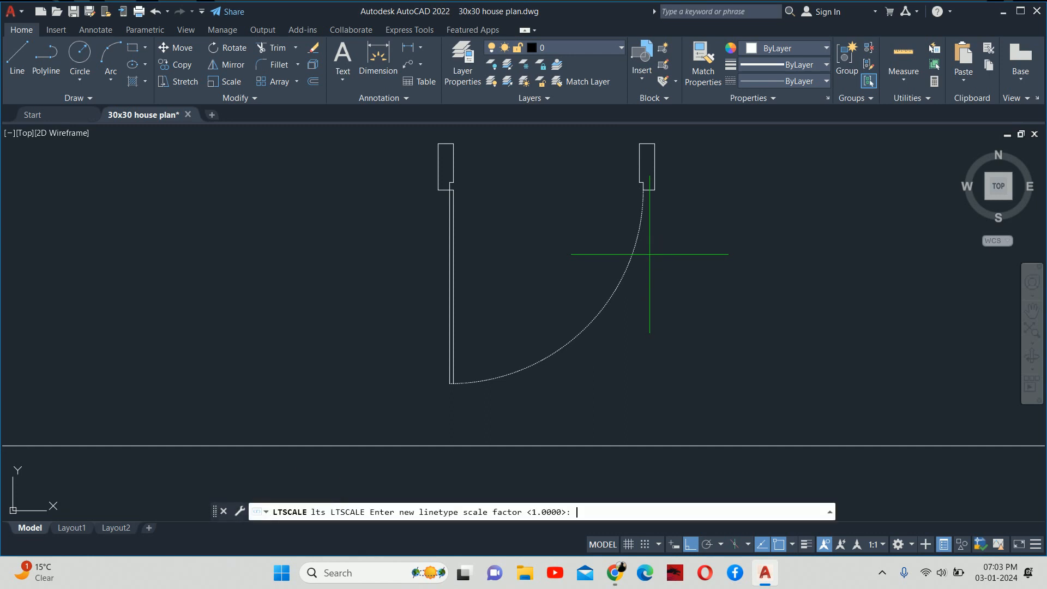
key(Return)
key(Escape)
key(Escape)
key(Escape)
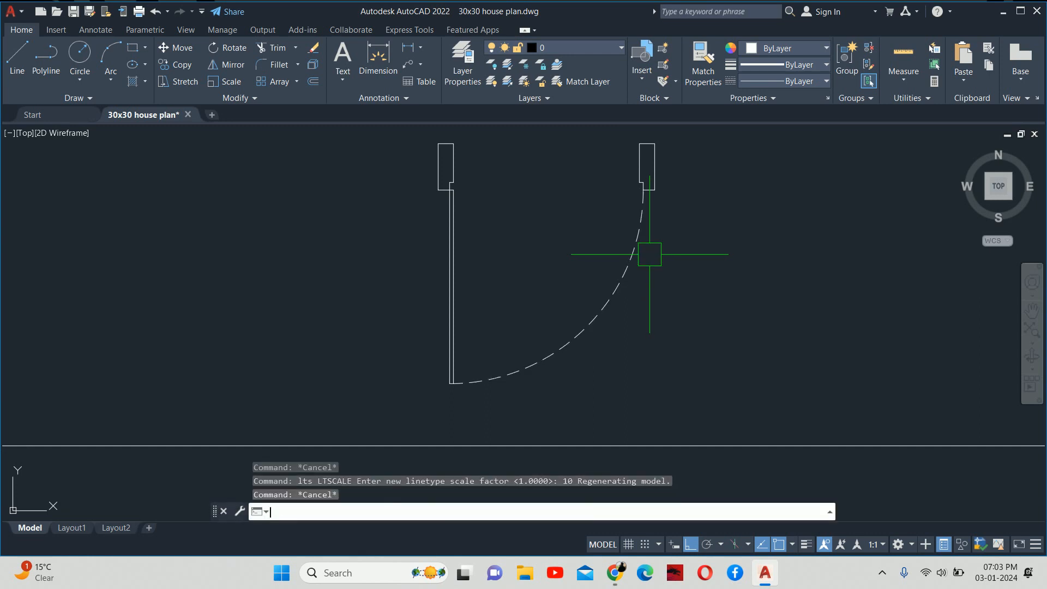
middle_drag(635, 273, 680, 229)
scroll(654, 287, down, 2)
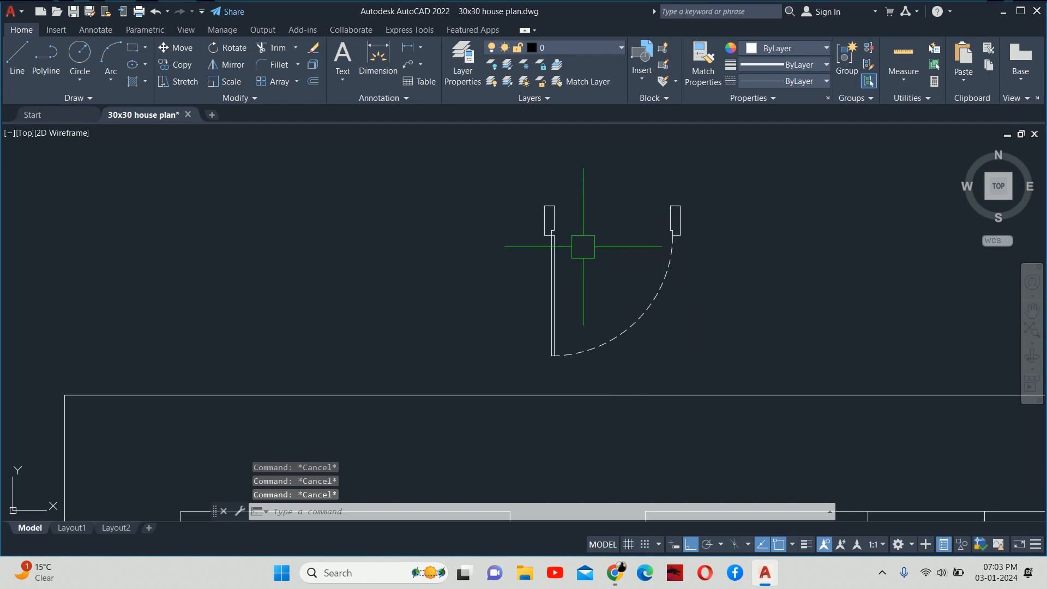
scroll(583, 247, up, 4)
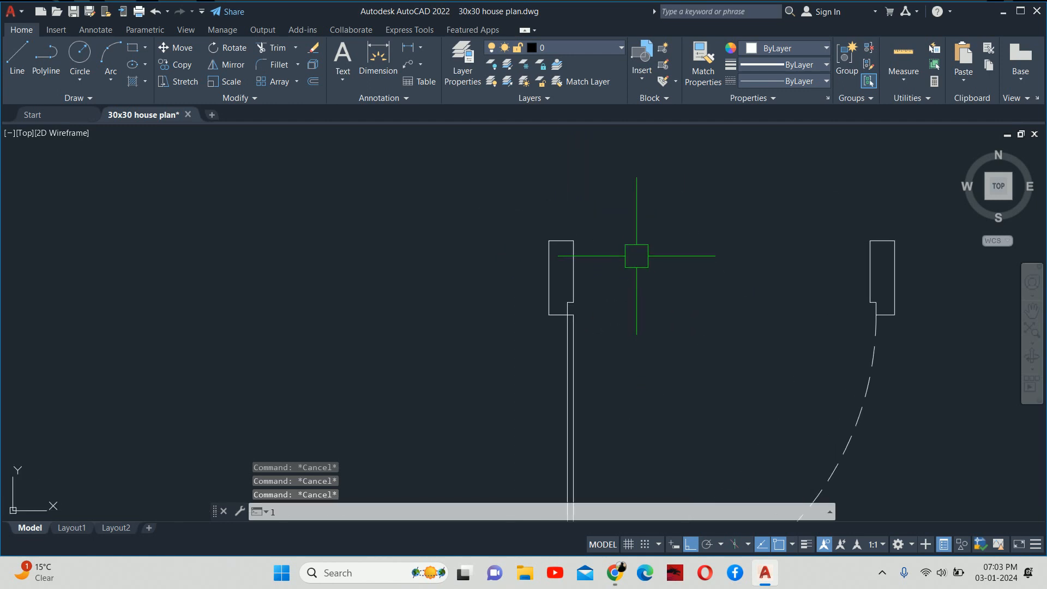
key(Return)
middle_drag(860, 260, 653, 261)
key(Escape)
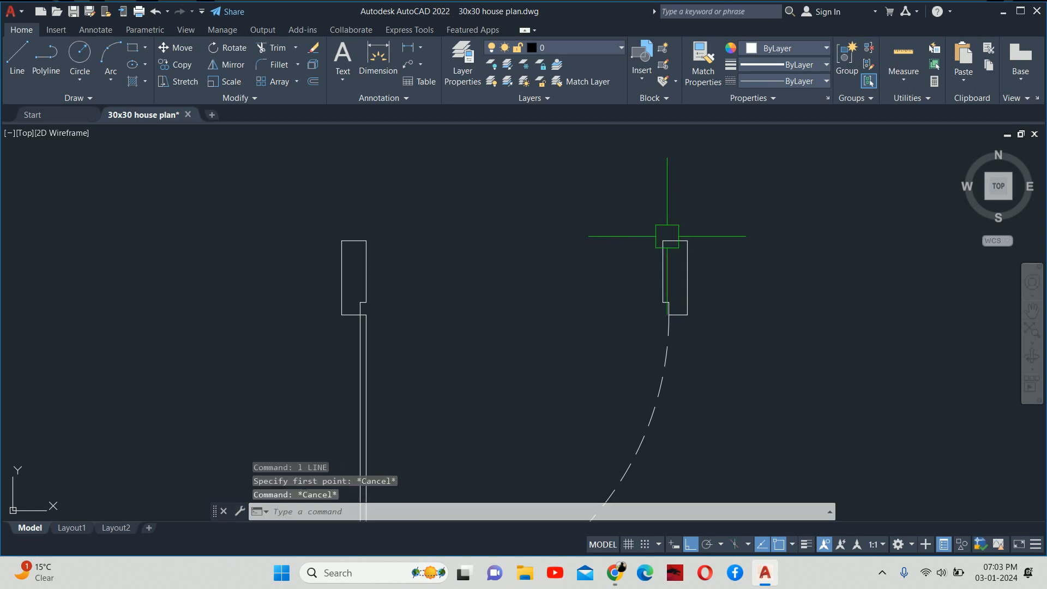
Draw a 4 by 0.25 inch rectangular strip on top of the right frame, starting at its upper-left corner and extending outward.
text(rec)
key(Return)
click(658, 239)
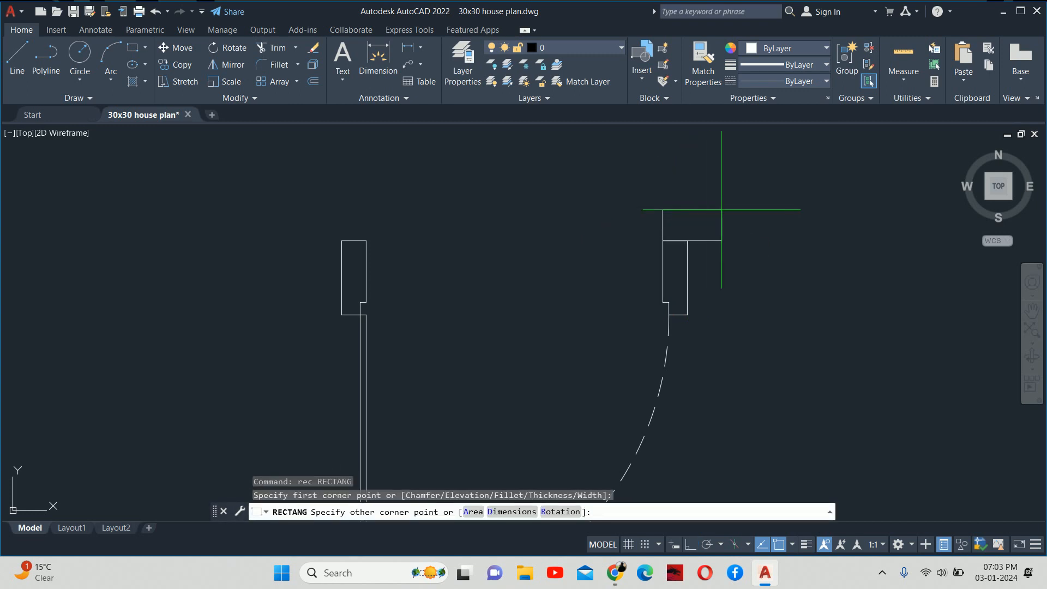
scroll(613, 285, down, 2)
text(d)
key(Return)
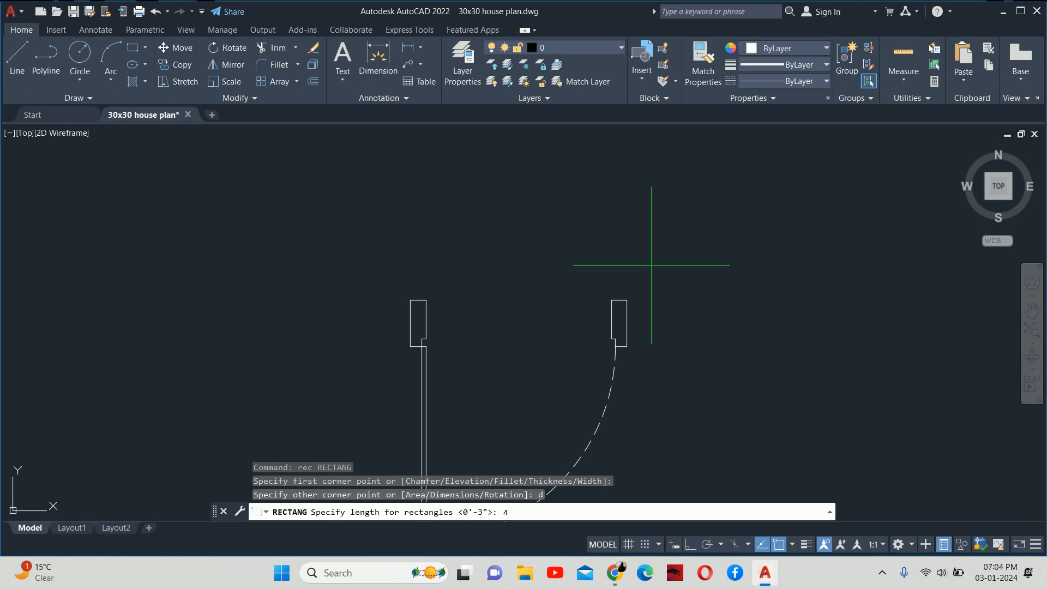
text(4)
key(Return)
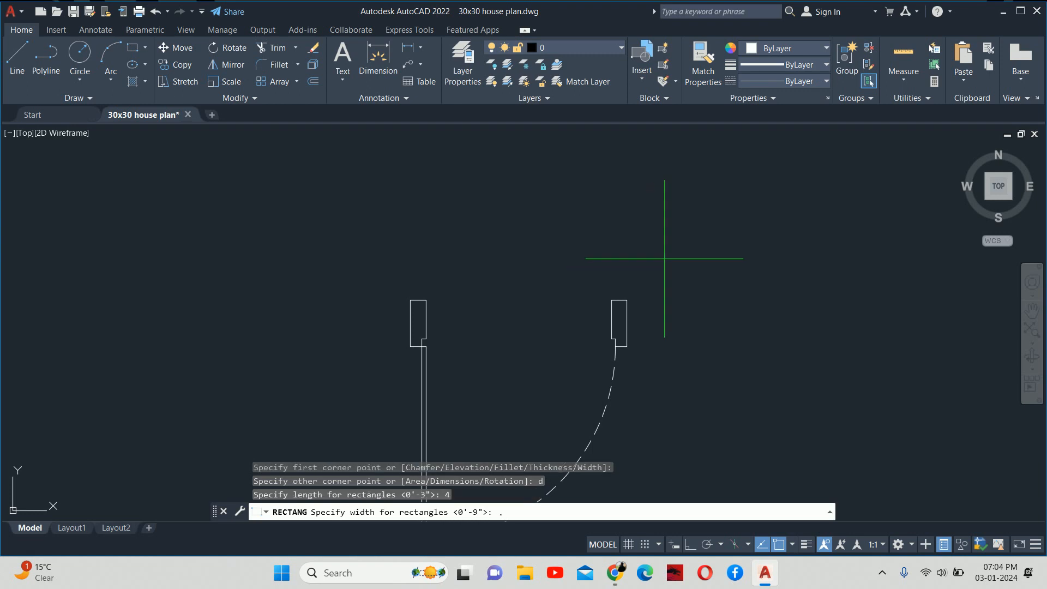
text(.25)
key(Return)
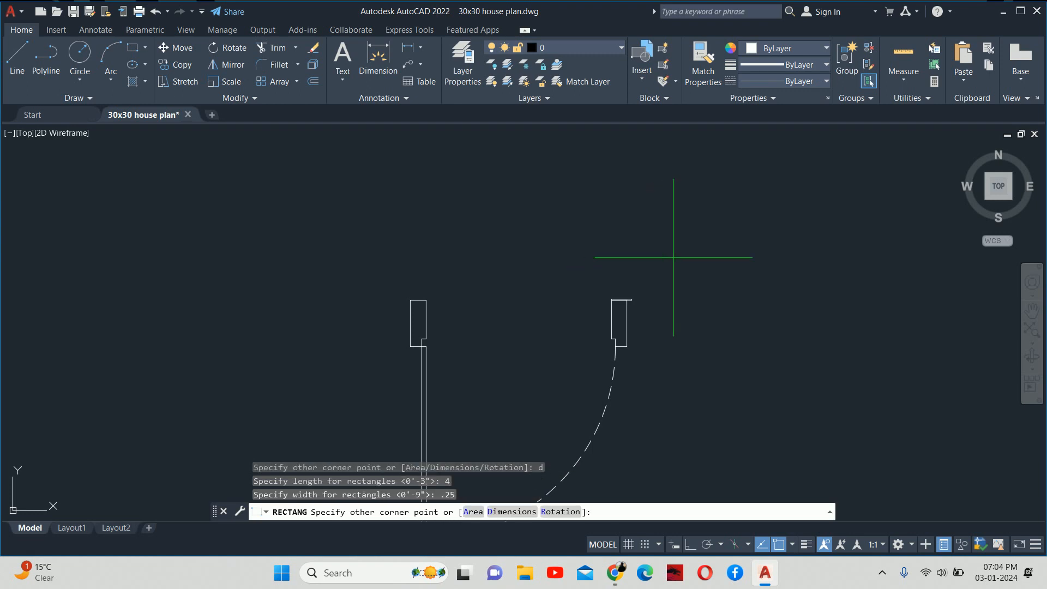
click(701, 250)
key(Escape)
key(Escape)
key(Escape)
scroll(634, 291, up, 5)
middle_drag(633, 291, 661, 220)
text(mi)
key(Return)
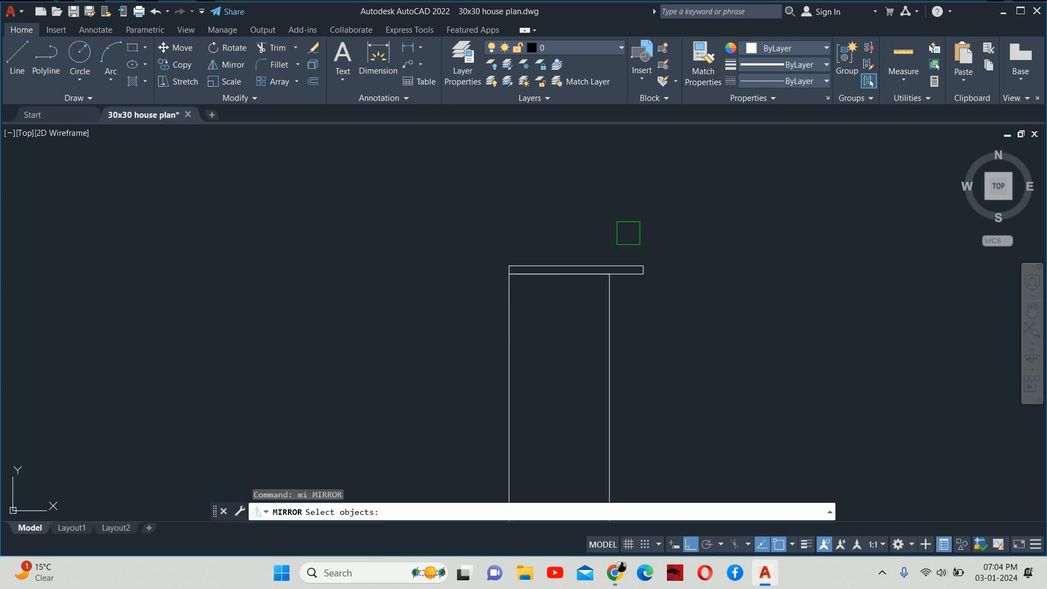
click(627, 267)
scroll(622, 262, down, 5)
key(Escape)
key(Escape)
Copy the strip from its lower-right corner to the upper-right corner of the left door frame.
text(c)
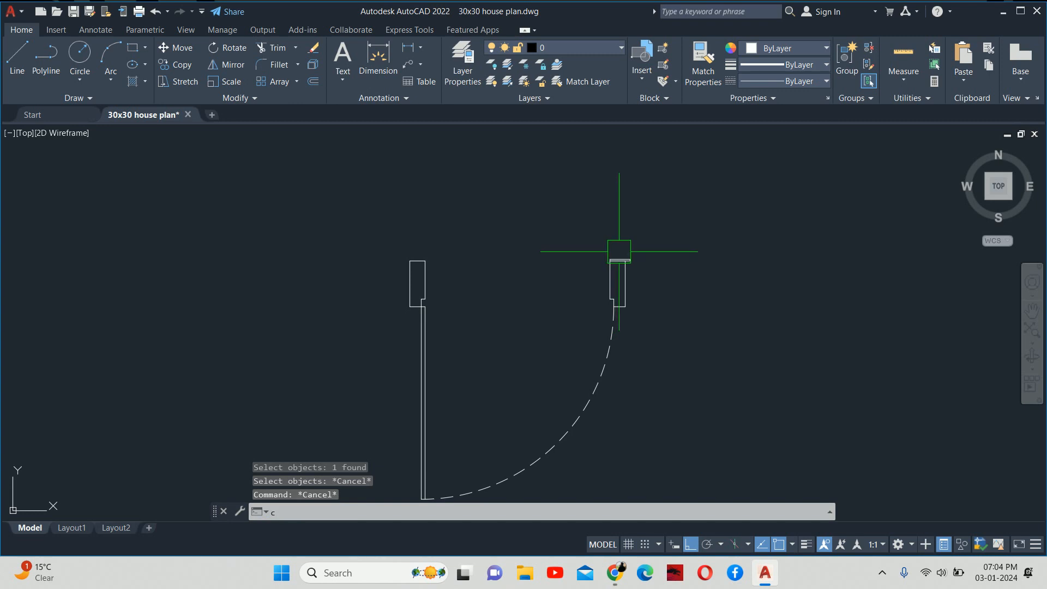
text(o)
key(Return)
scroll(636, 263, up, 2)
click(630, 252)
key(Return)
scroll(623, 252, up, 3)
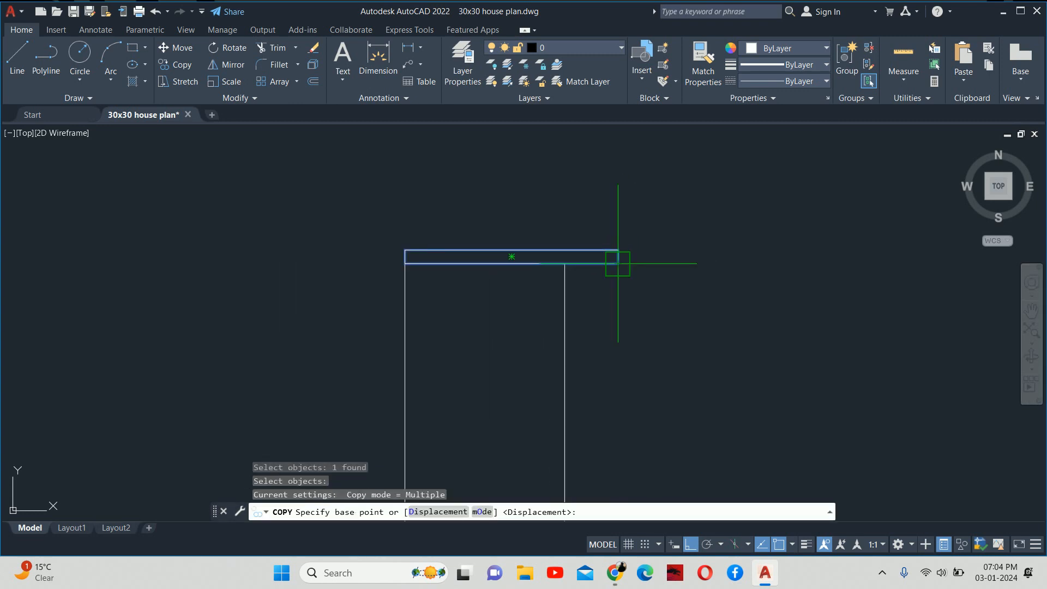
click(618, 263)
scroll(327, 273, down, 3)
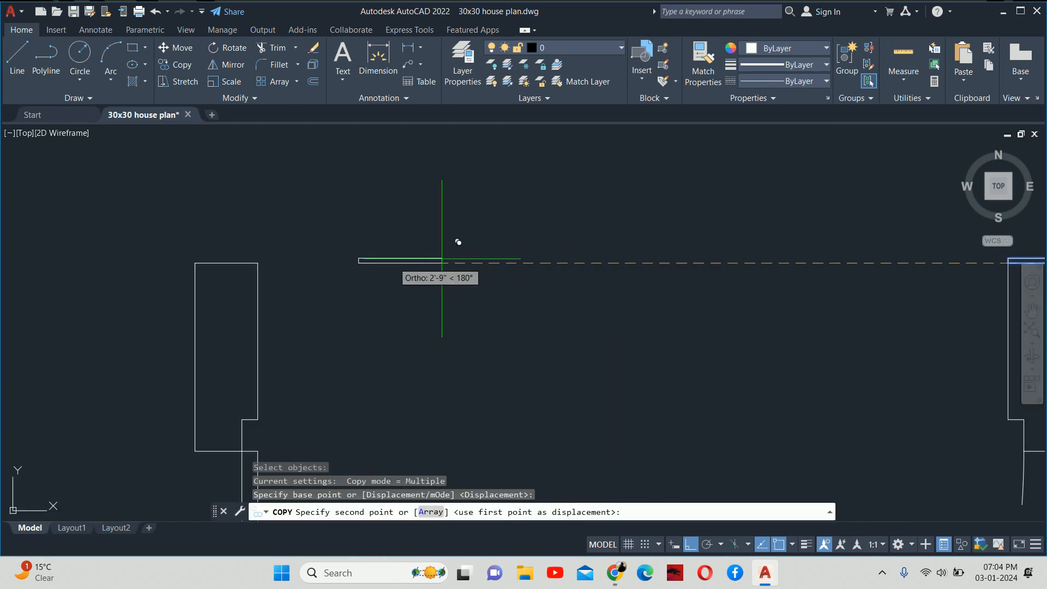
click(257, 261)
key(Escape)
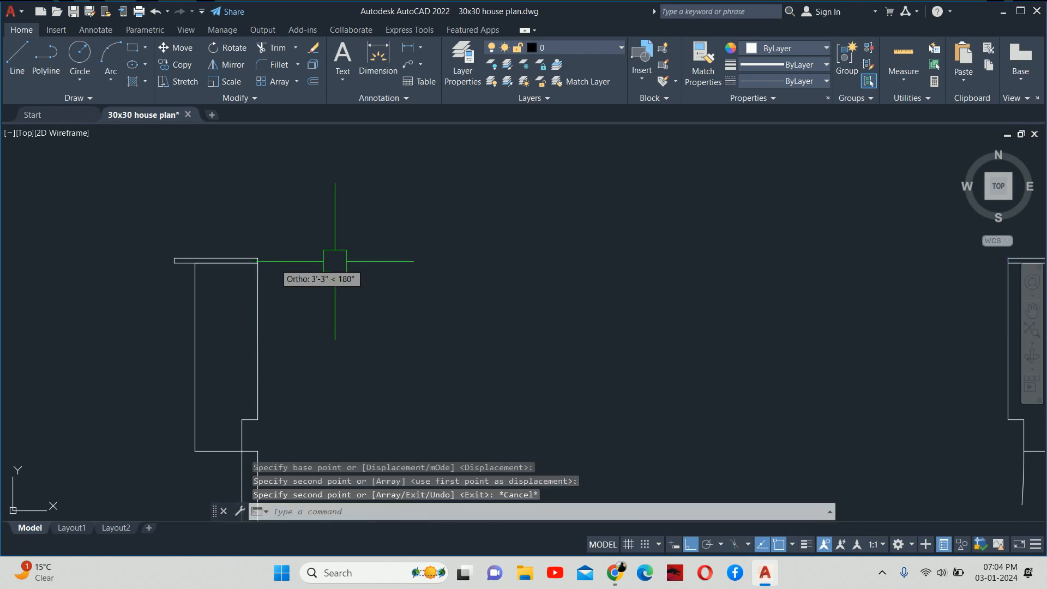
key(Escape)
Mirror both upper strips to the lower ends of the door frames about their horizontal midline, keeping the originals.
scroll(423, 220, down, 4)
key(Escape)
key(Escape)
text(mi)
key(Return)
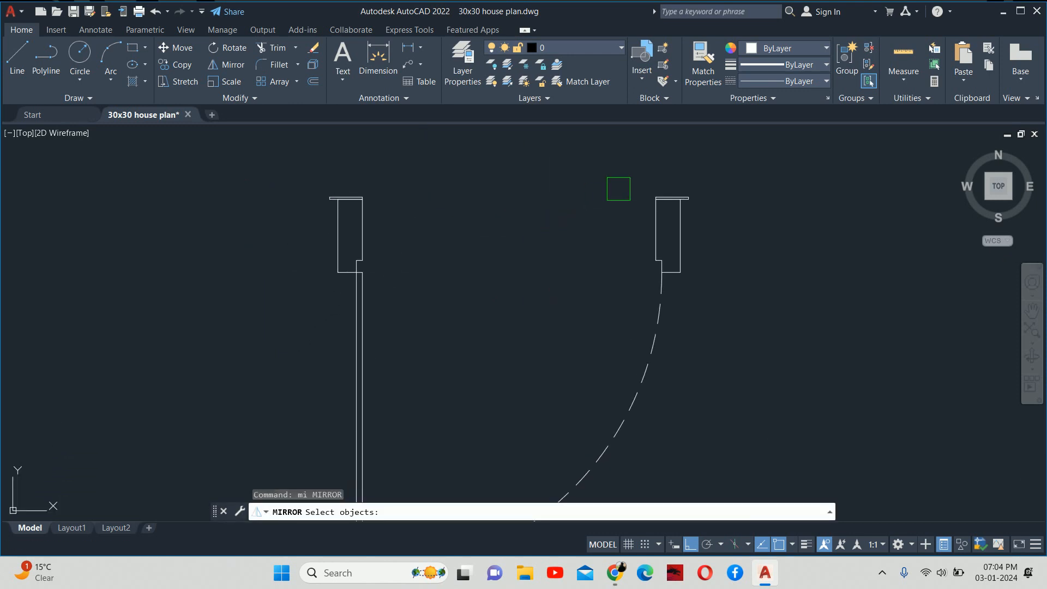
click(663, 189)
click(350, 196)
key(Return)
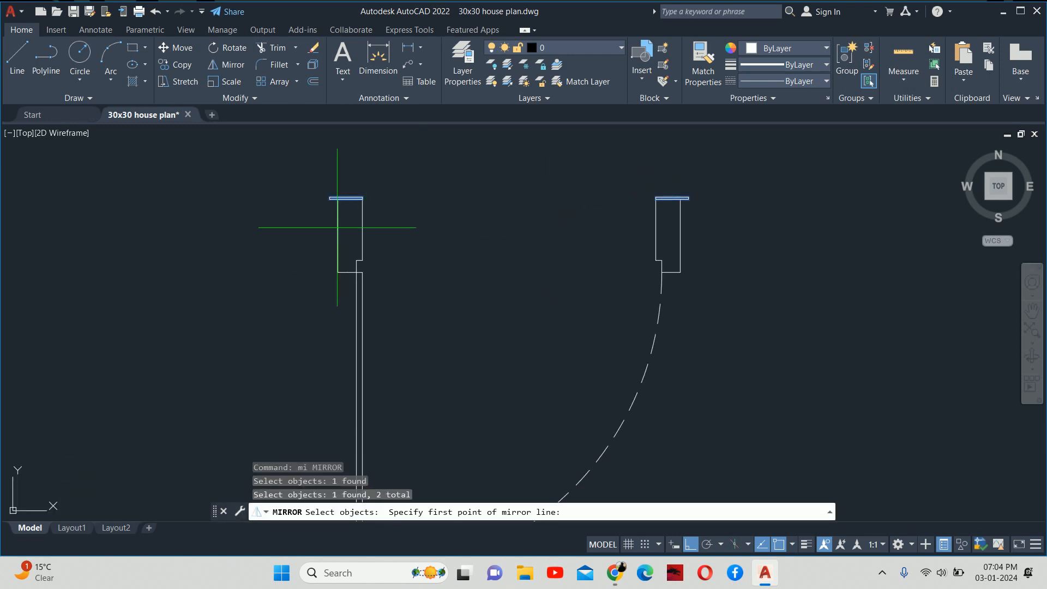
click(338, 236)
key(Escape)
Move the left frame's lower strip outward so its inner end meets the outer line of the door leaf.
scroll(327, 264, up, 2)
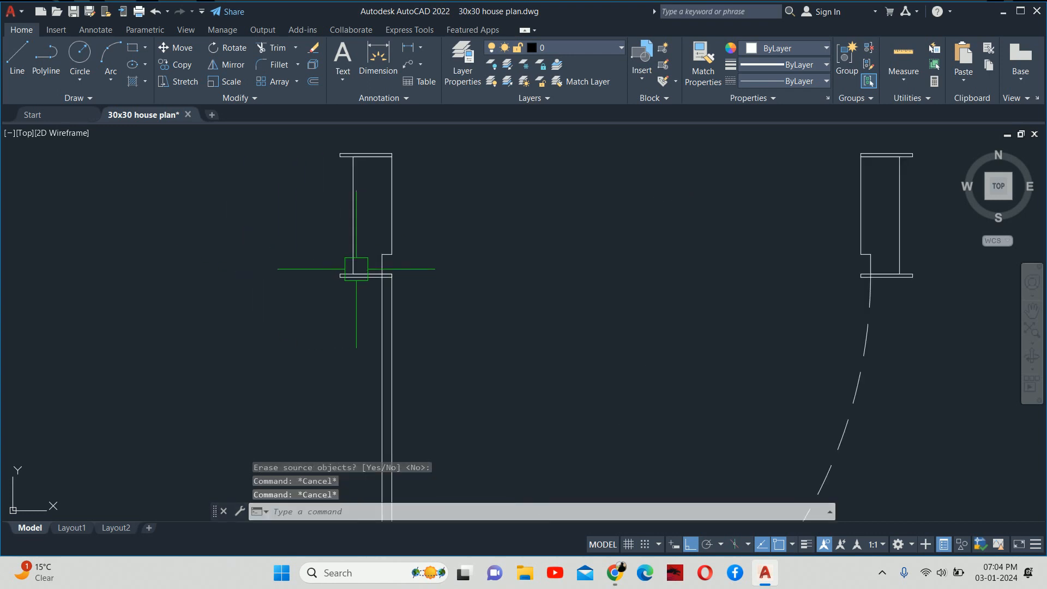
text(m)
key(Return)
click(367, 278)
scroll(368, 282, up, 4)
key(Return)
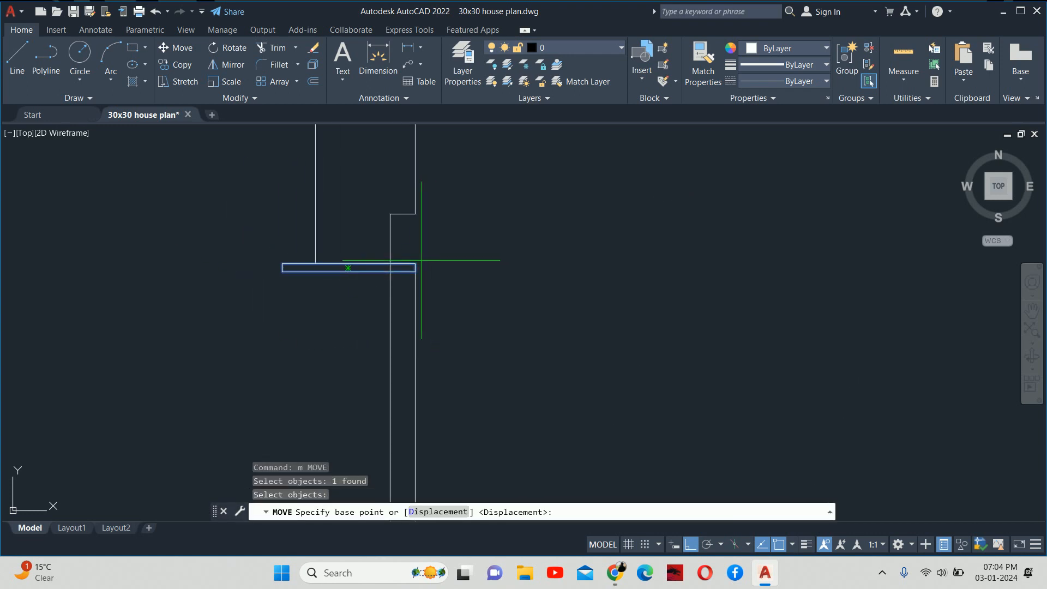
click(421, 260)
key(Escape)
key(Escape)
Move the right frame's lower strip outward so its inner end meets the notch line where the swing arc starts.
scroll(377, 274, down, 3)
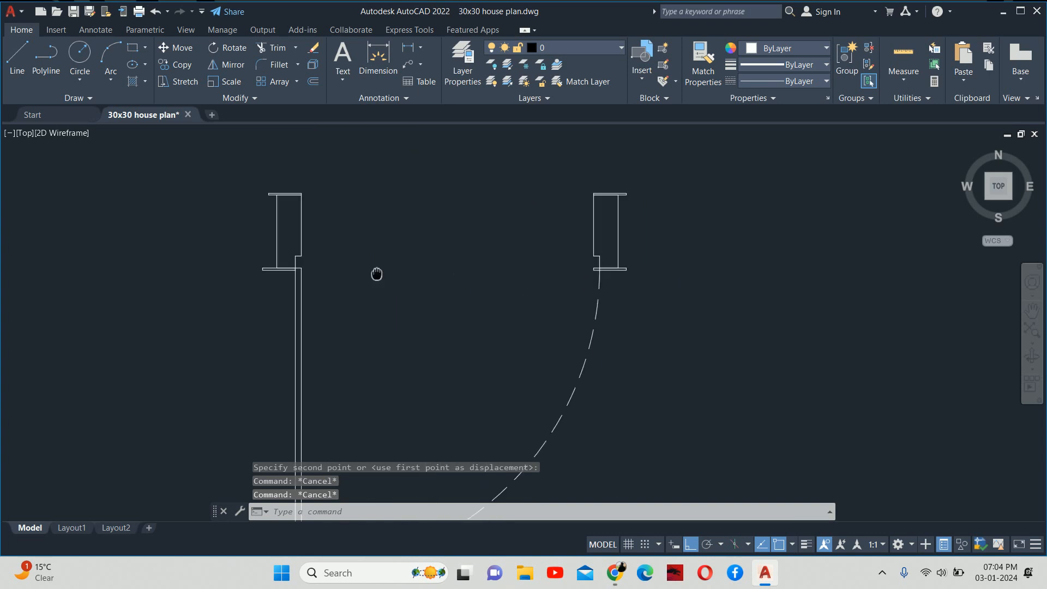
scroll(376, 274, up, 3)
text(m)
key(Return)
click(493, 261)
key(Return)
scroll(420, 250, up, 2)
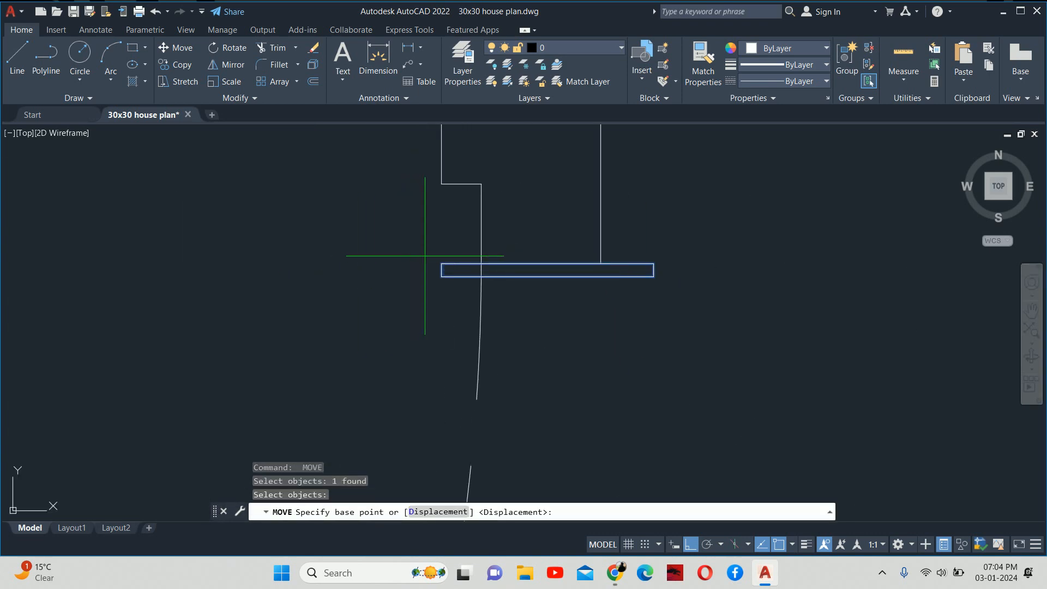
click(425, 255)
key(Escape)
key(Escape)
scroll(588, 263, down, 3)
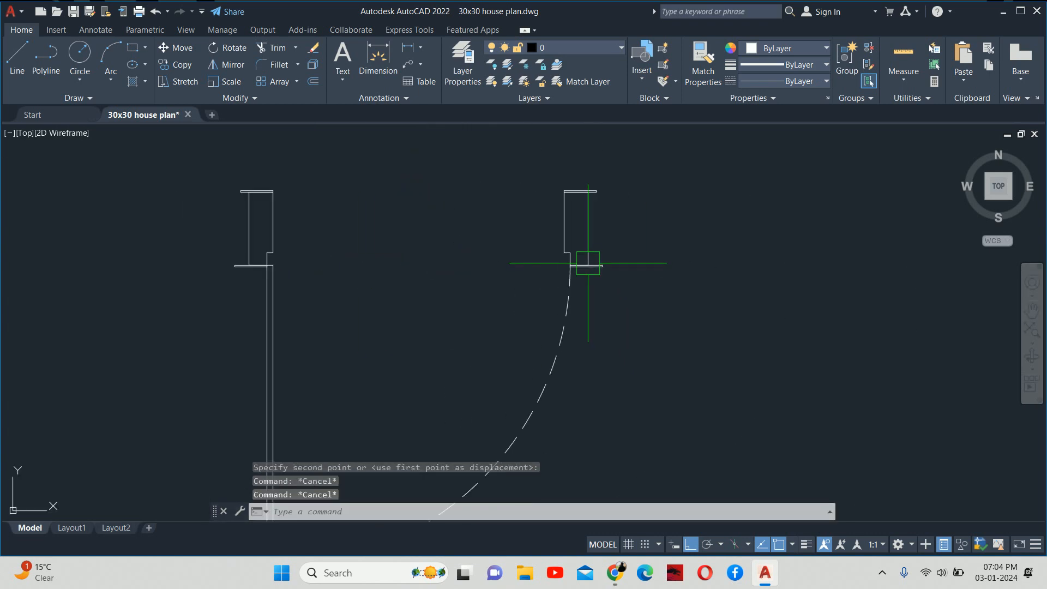
Examine the strips and notches on both door frames up close and the door as a whole.
key(Escape)
scroll(512, 177, up, 2)
middle_drag(508, 258, 649, 298)
scroll(763, 266, down, 4)
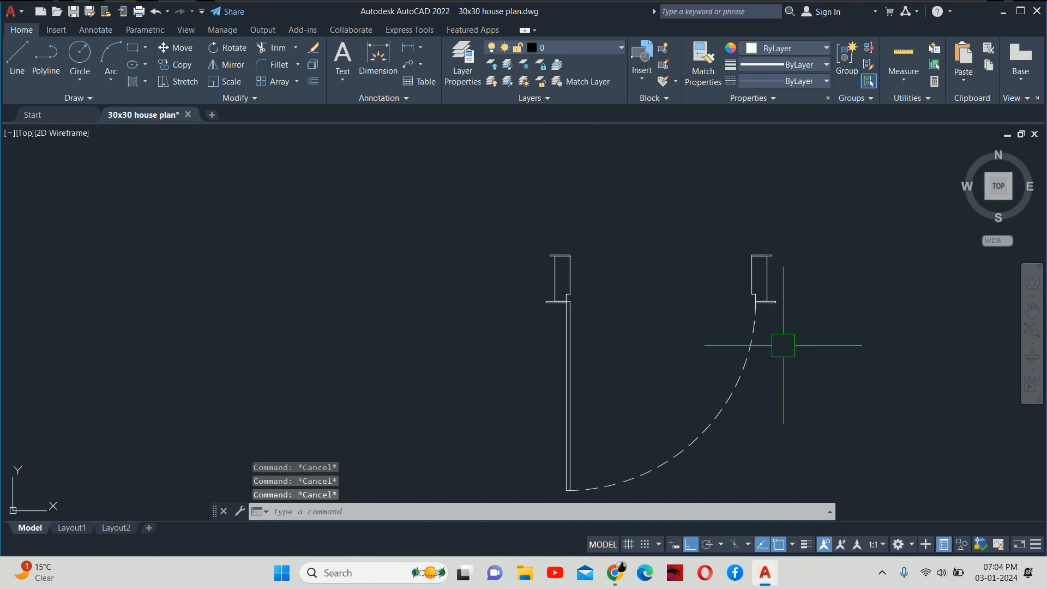
scroll(603, 273, up, 2)
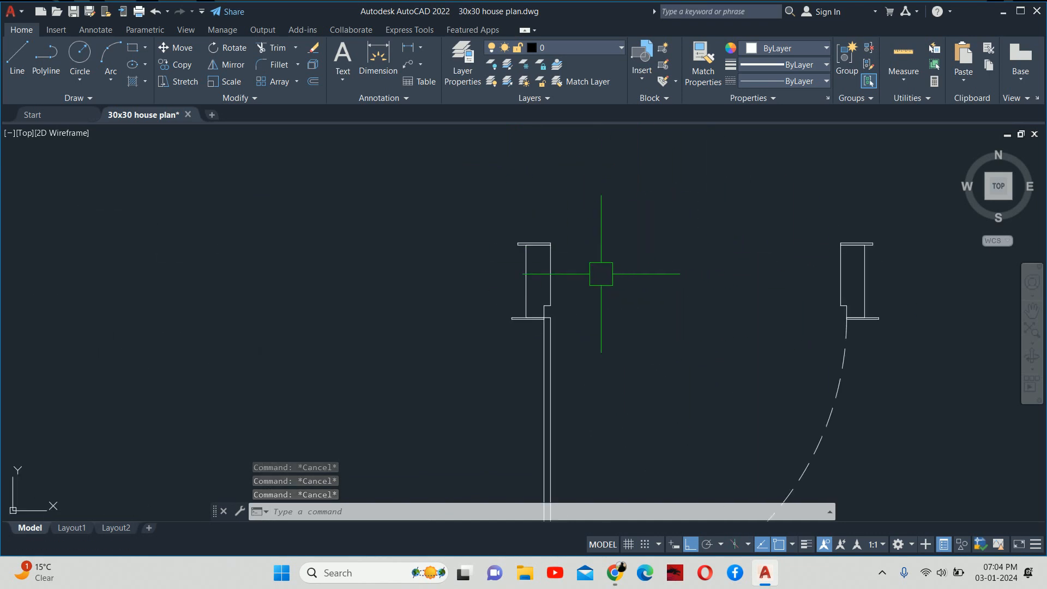
scroll(571, 274, up, 2)
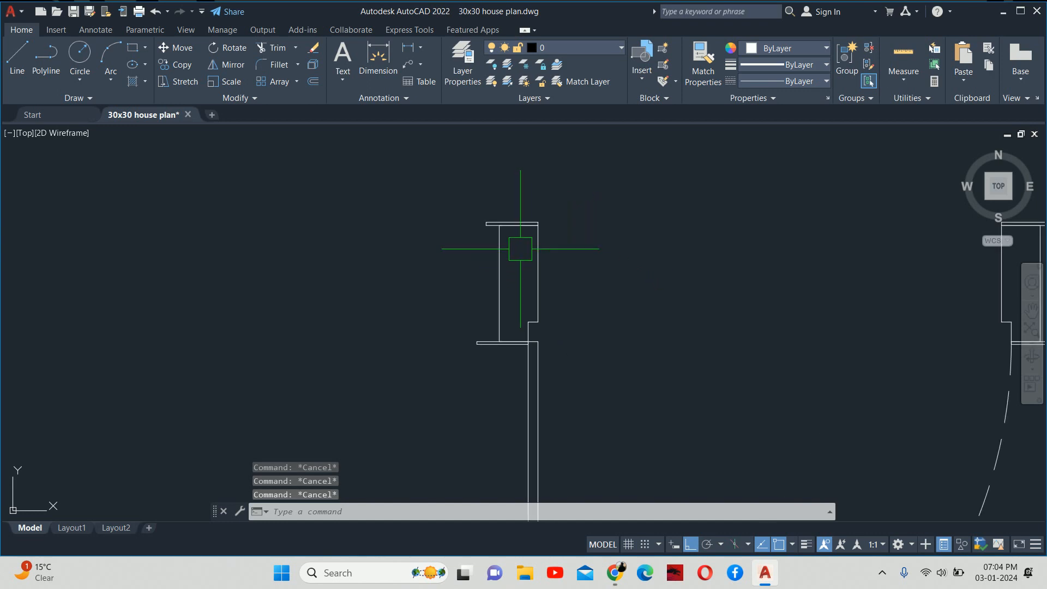
scroll(502, 254, down, 4)
scroll(632, 196, up, 4)
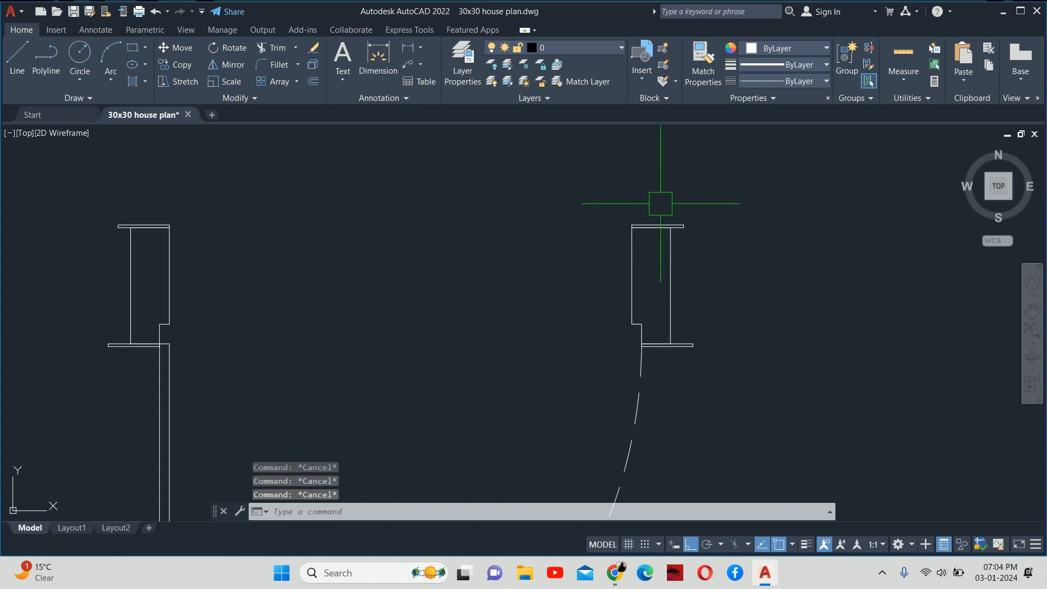
scroll(662, 337, down, 4)
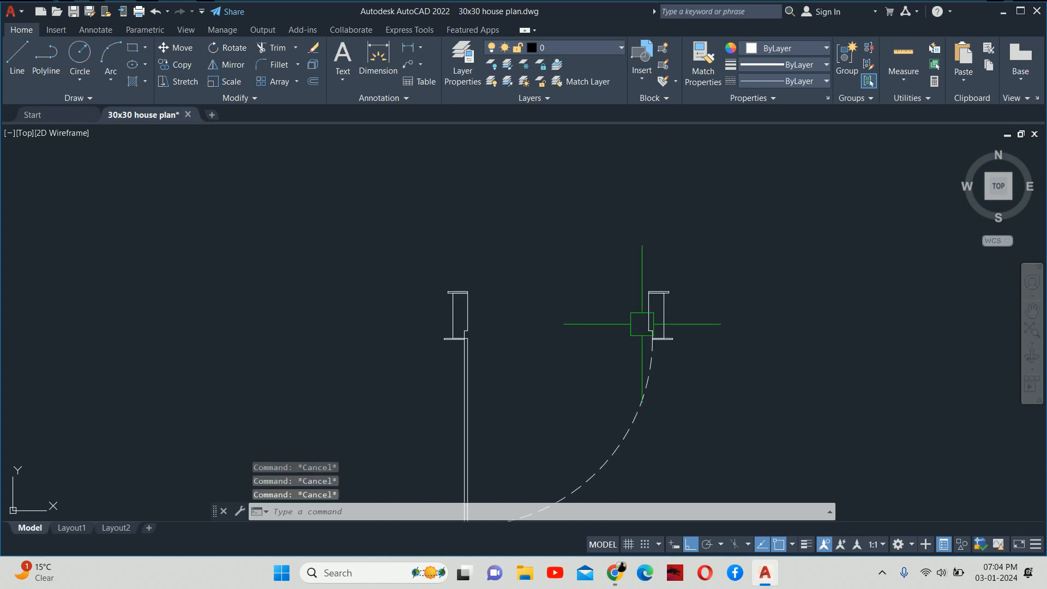
text(h)
key(Return)
key(Escape)
key(Escape)
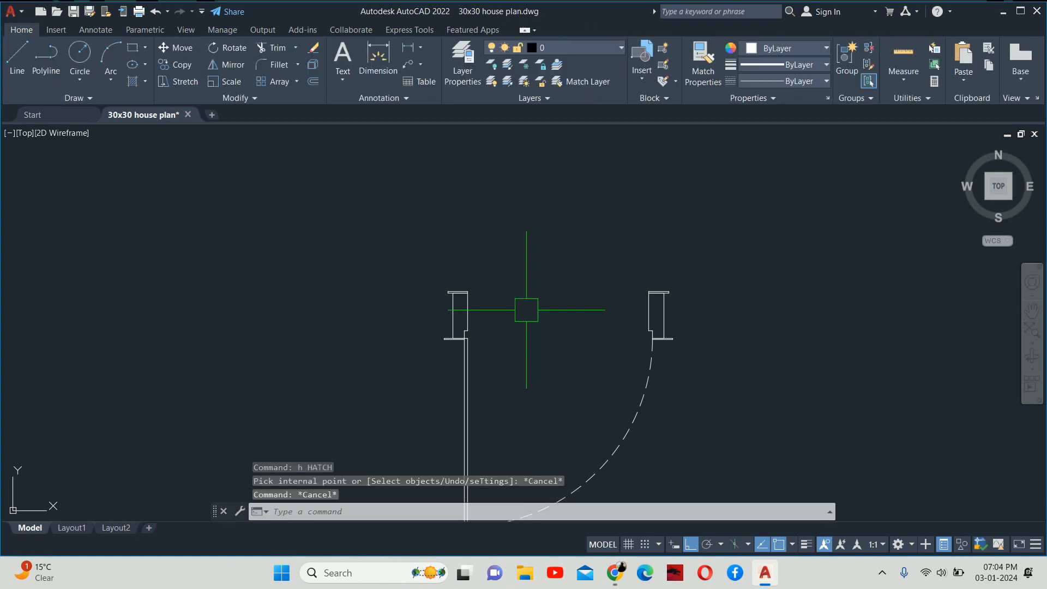
Draw a horizontal 1.5" by 0.5" rectangle in the empty space beside the lower end of the door leaf as the handle's stem.
key(Escape)
mouse_move(514, 320)
middle_down()
mouse_move(535, 303)
mouse_move(516, 300)
middle_up()
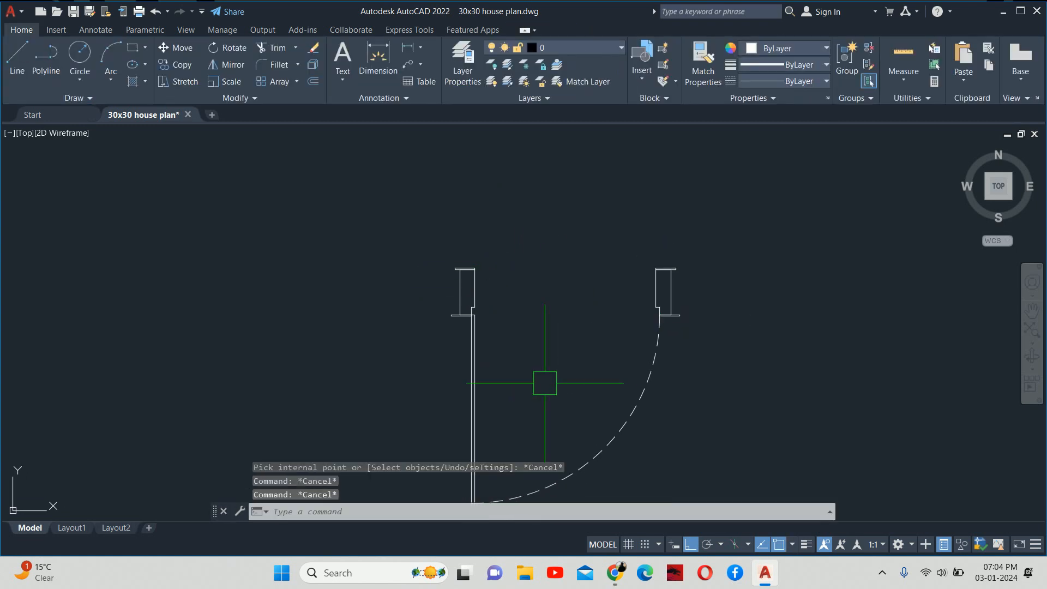
scroll(496, 402, up, 4)
middle_drag(496, 402, 503, 327)
text(1)
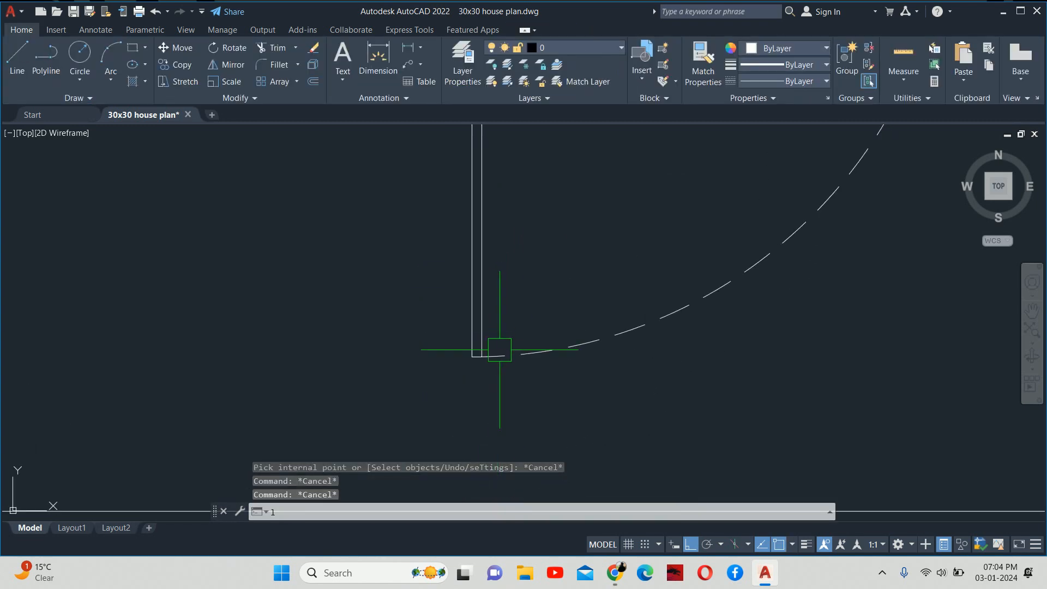
text(ec)
key(Return)
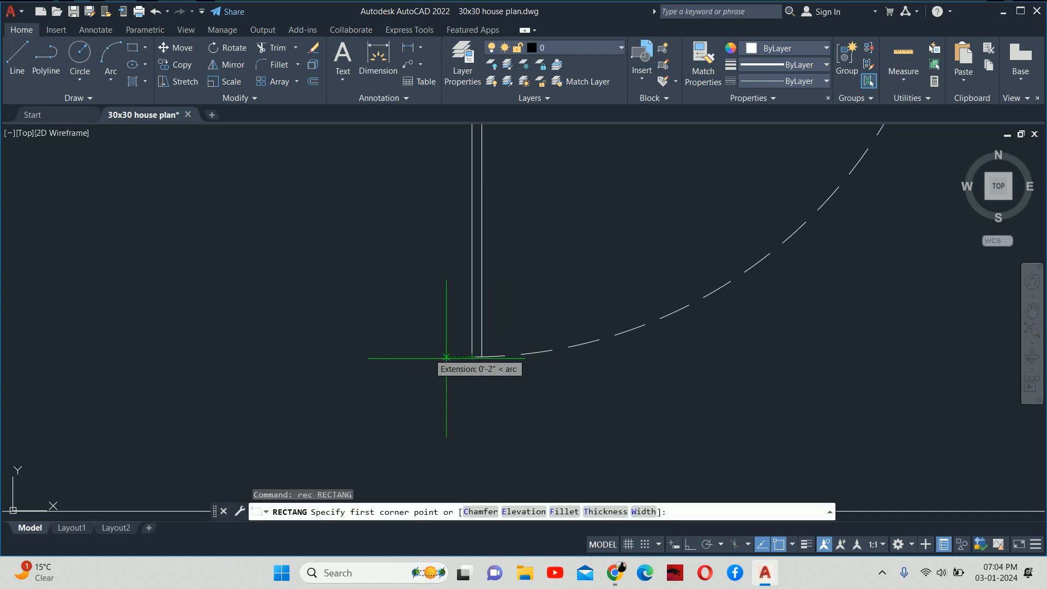
middle_drag(445, 363, 629, 364)
click(472, 362)
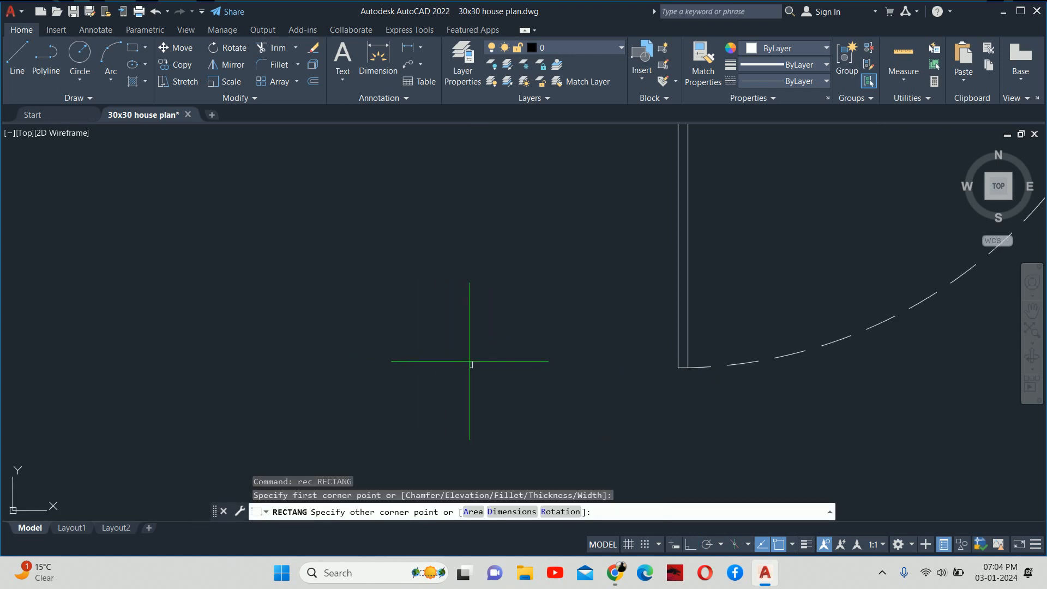
text(d)
key(Return)
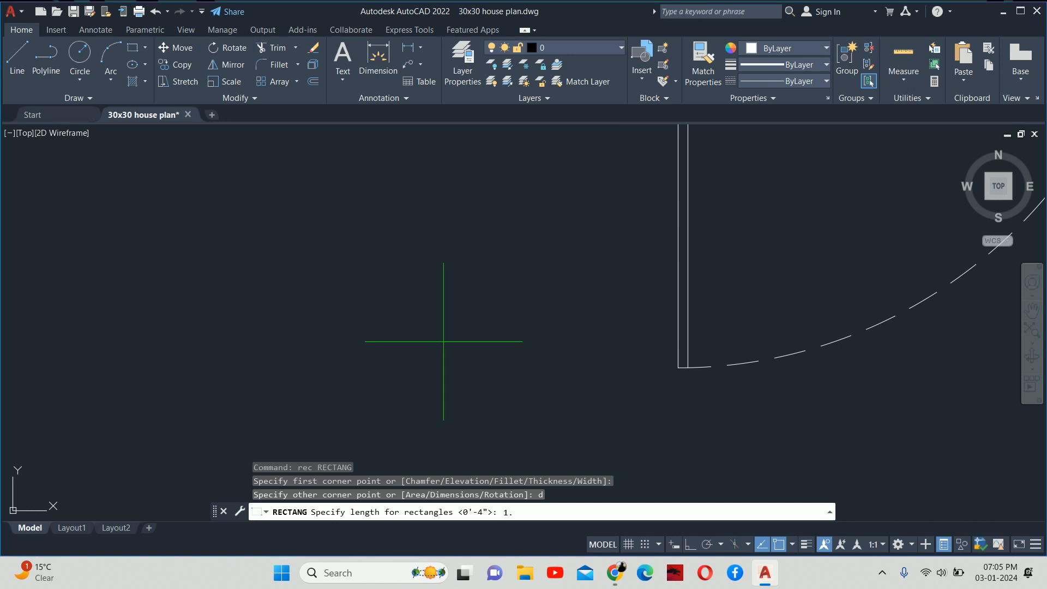
key(Return)
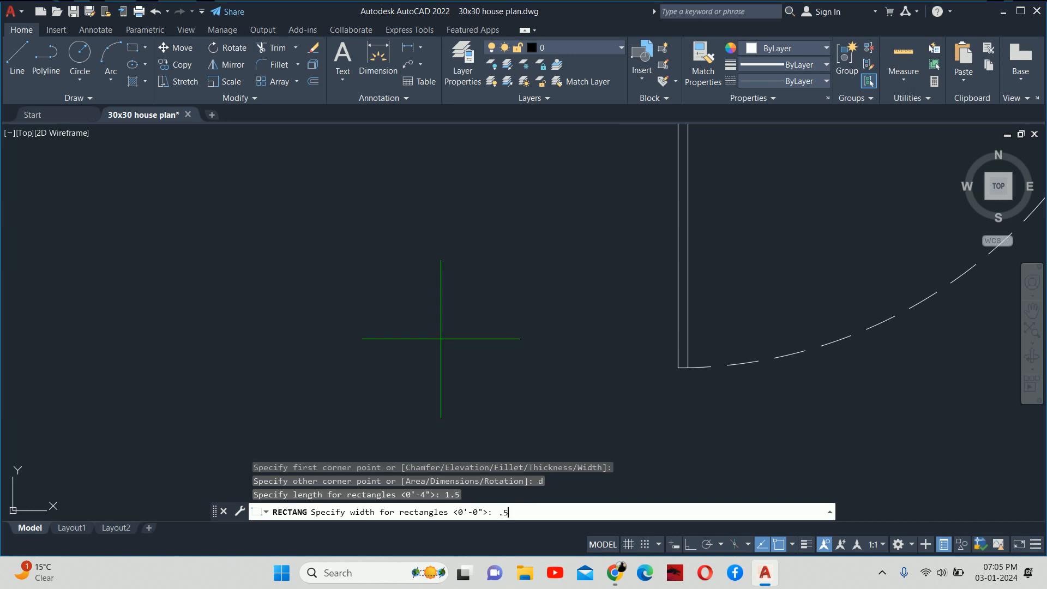
key(Return)
click(483, 317)
key(Escape)
key(Escape)
key(Escape)
scroll(459, 343, up, 2)
Draw a vertical 0.5" by 8" rectangle rising from the lower-left corner of the stem as the handle's grip bar.
text(re)
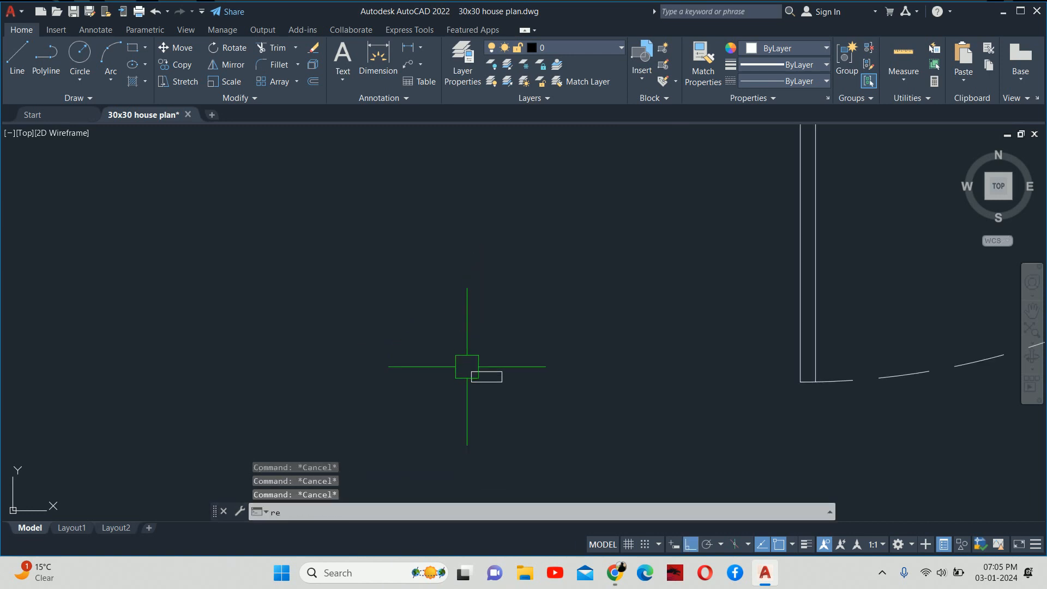
text(c)
key(Return)
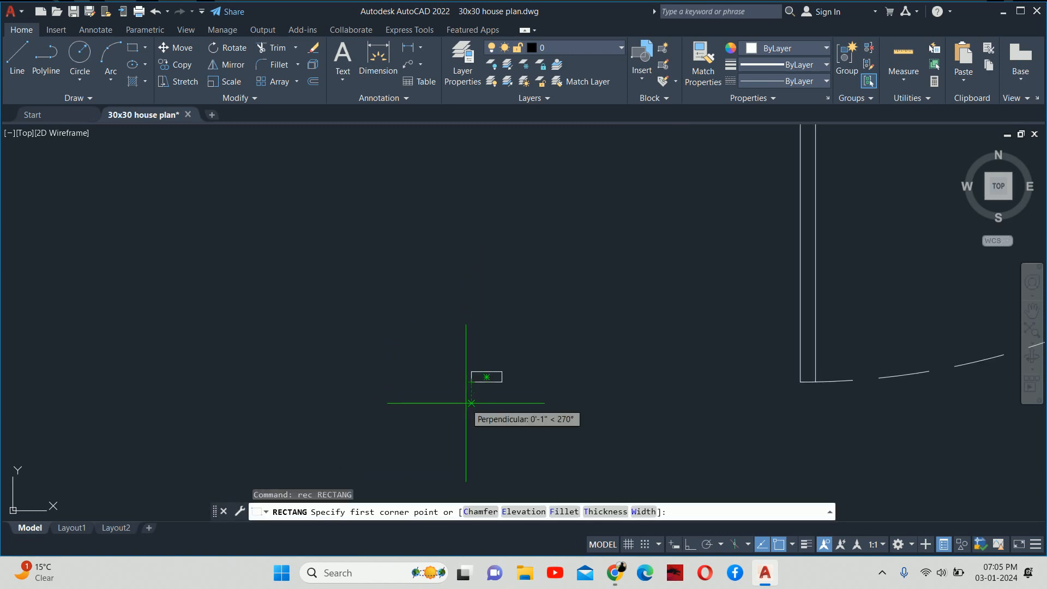
click(472, 382)
text(d)
key(Return)
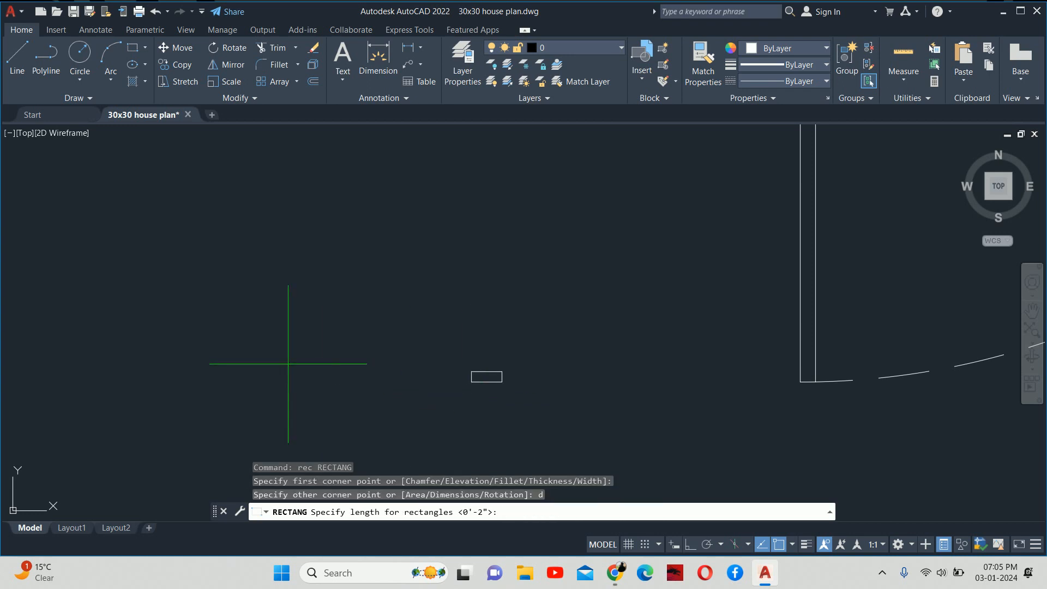
text(.5)
key(Return)
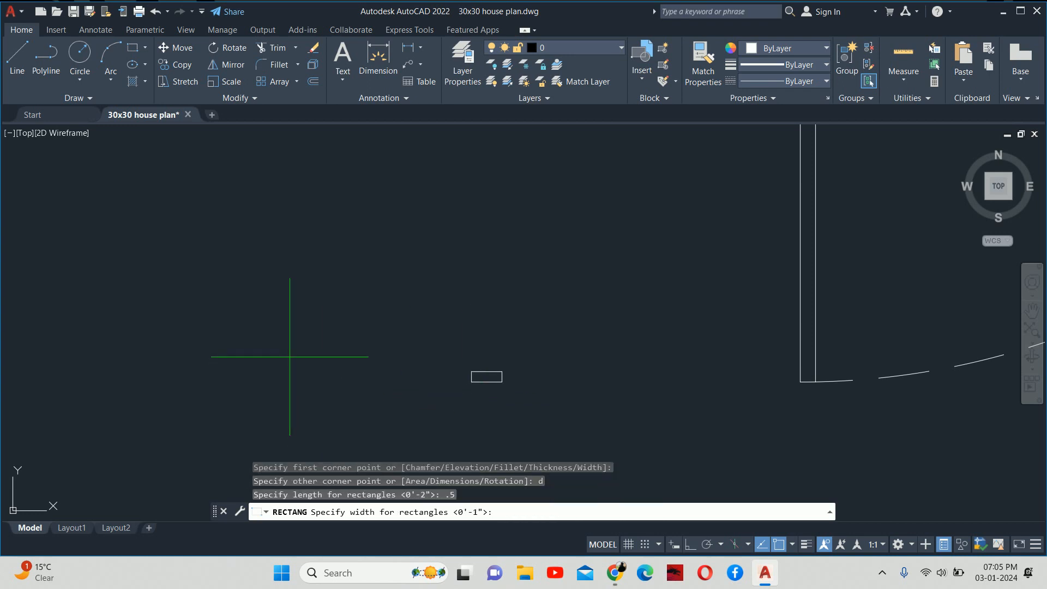
text(8)
key(Return)
click(330, 328)
key(Escape)
key(Escape)
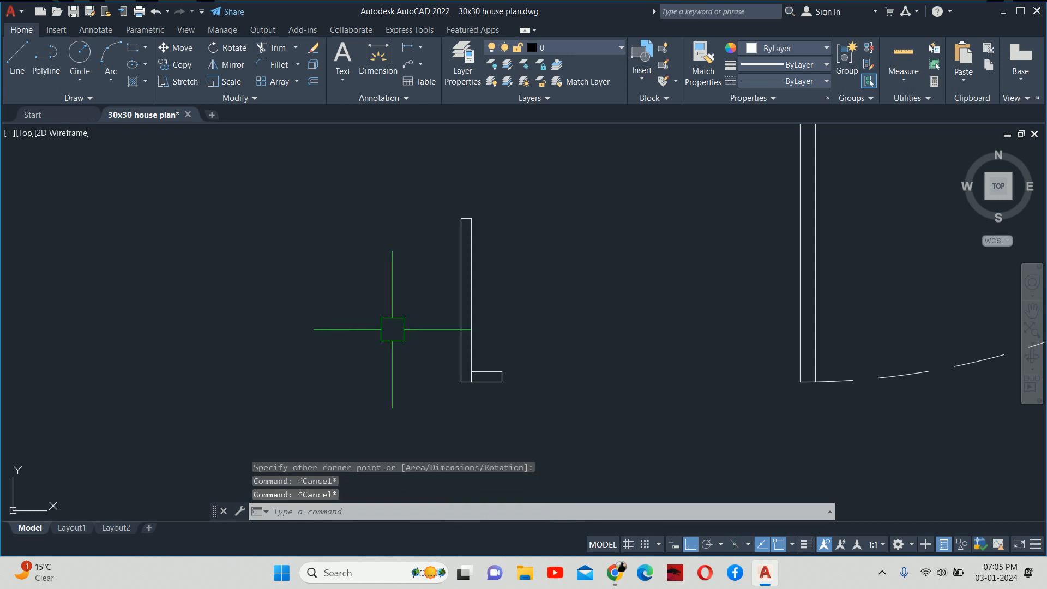
Move the 8" grip bar straight down by 1" so it extends below the stem.
text(m)
key(Return)
click(460, 327)
key(Return)
click(415, 319)
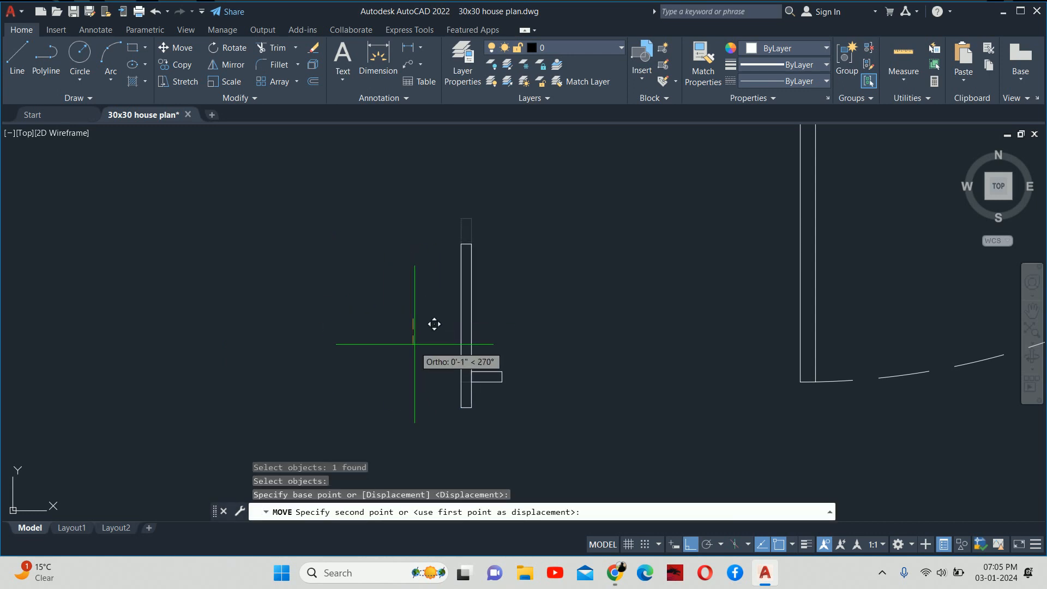
key(Return)
key(Escape)
key(Escape)
key(Escape)
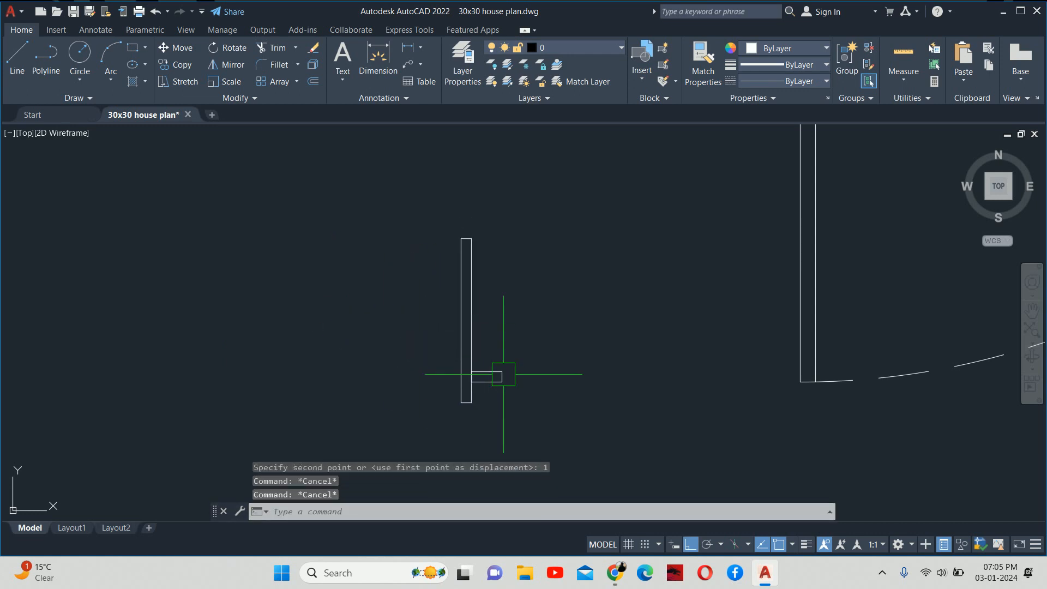
Draw a 0.25" by 1" upright rectangle in the space to the right of the stem as the handle's mounting plate.
middle_drag(518, 374, 604, 339)
text(rec)
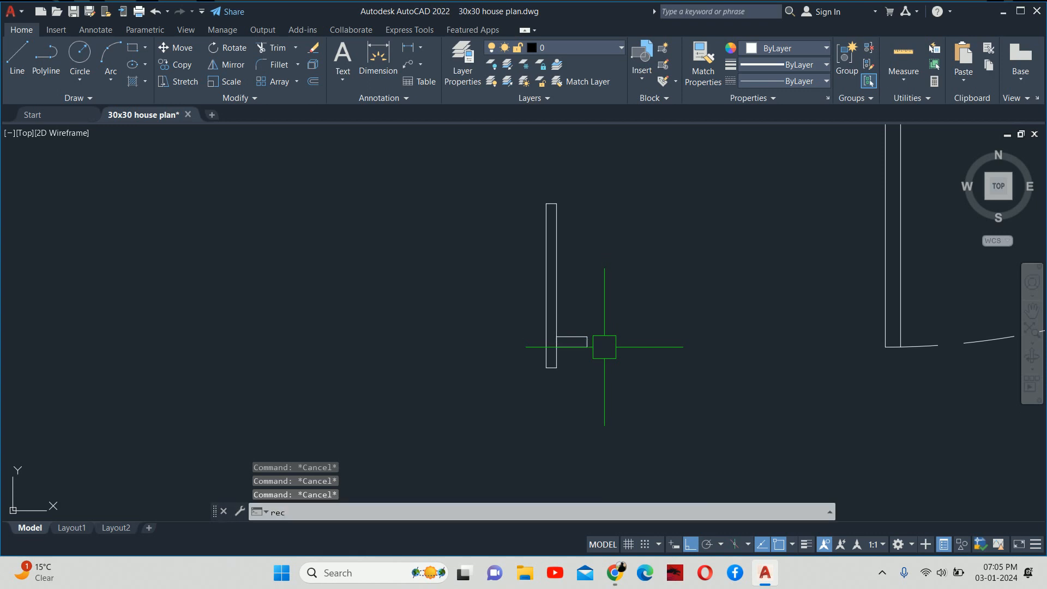
key(Return)
click(646, 348)
text(d)
key(Return)
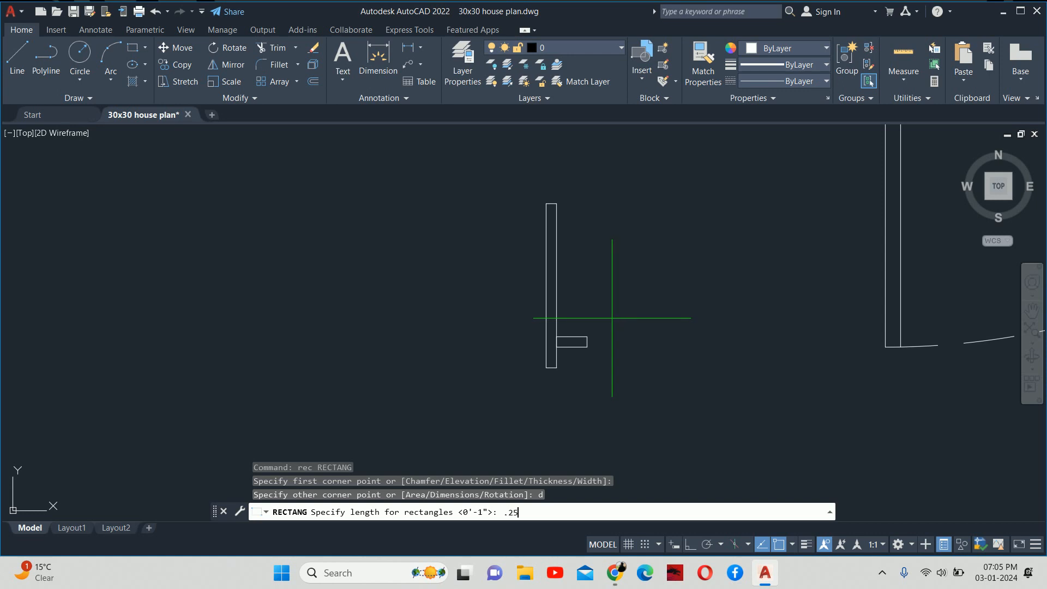
text(.25)
key(Return)
text(1)
key(Return)
click(643, 316)
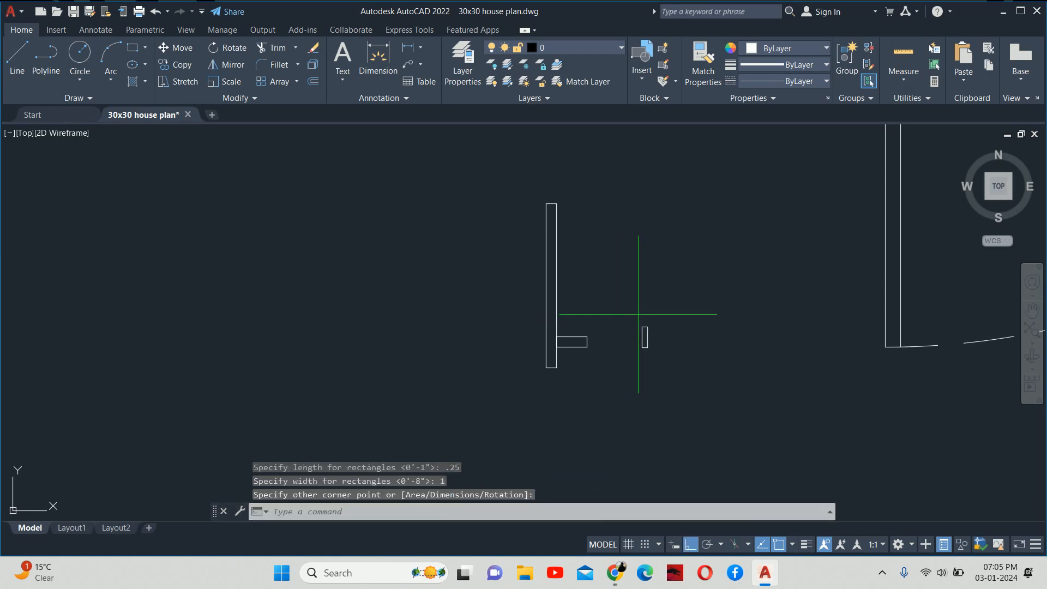
key(Escape)
key(Escape)
Move the mounting plate by its left edge's midpoint onto the midpoint of the stem's free end.
text(m)
key(Return)
click(642, 337)
key(Return)
scroll(643, 337, up, 6)
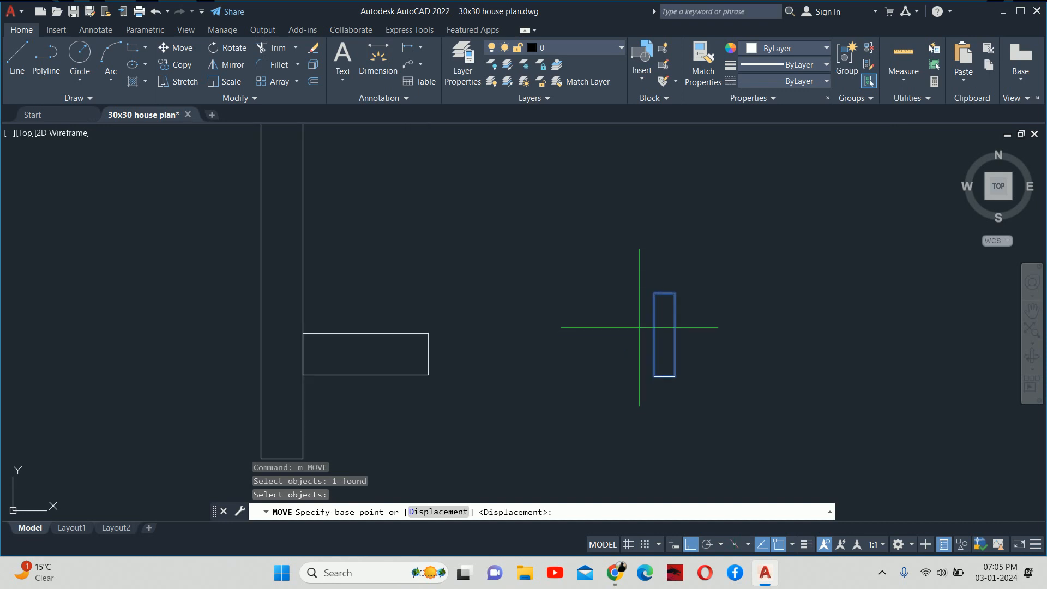
click(654, 335)
click(429, 354)
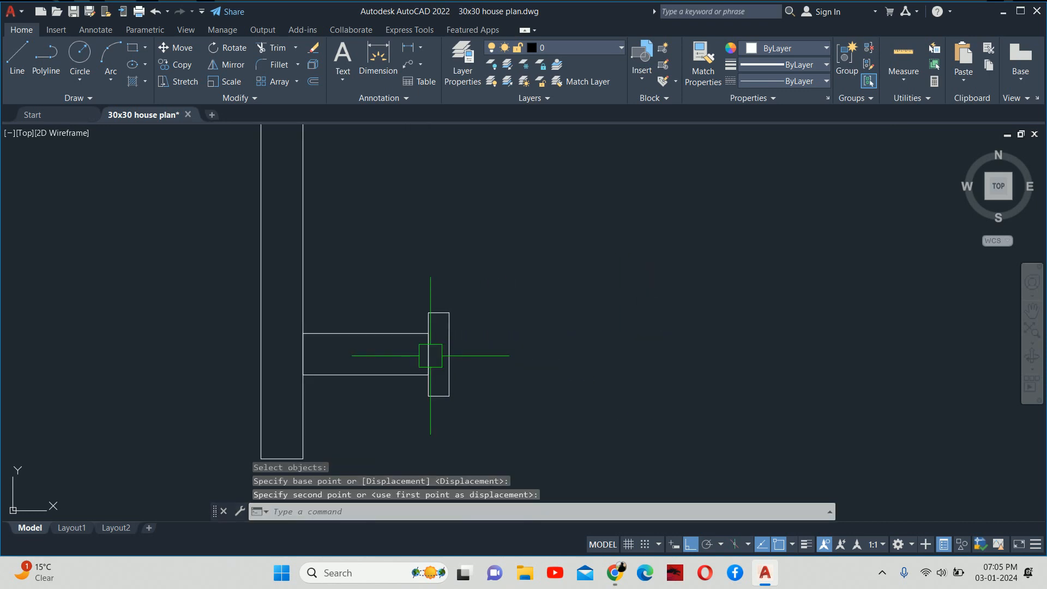
key(Escape)
Mirror the complete handle about a vertical line to its right, keeping the original.
scroll(484, 348, down, 4)
middle_drag(485, 349, 561, 355)
scroll(542, 320, down, 3)
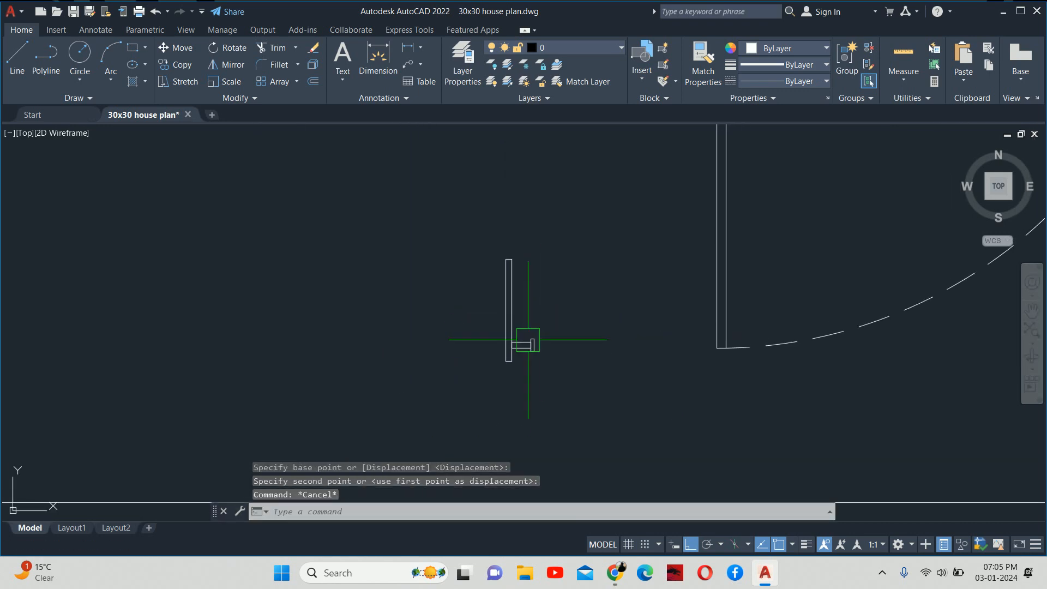
text(mi)
key(Return)
click(569, 379)
click(374, 162)
key(Return)
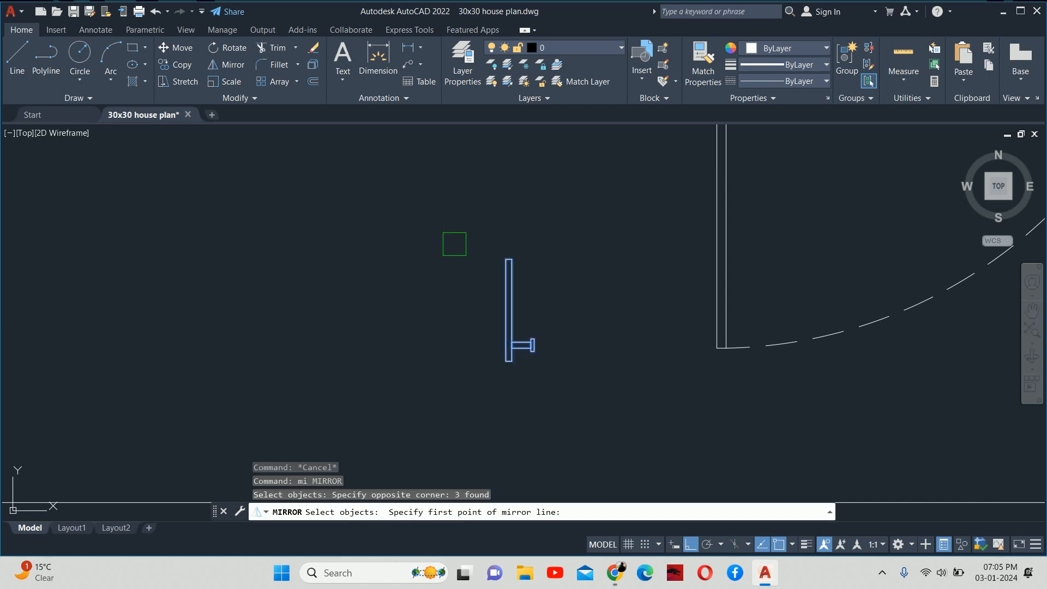
click(565, 273)
click(565, 349)
key(Return)
key(Escape)
key(Escape)
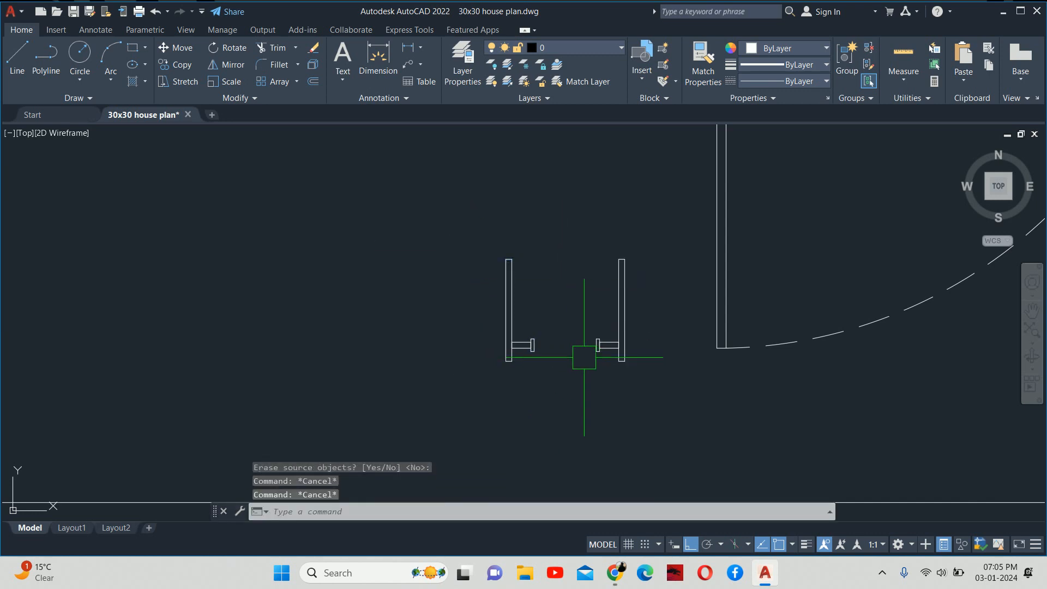
Move the mirrored handle so its mounting plate's lower-left corner meets the lower-right corner of the door leaf.
text(m)
key(Return)
click(692, 391)
click(586, 311)
key(Return)
scroll(597, 338, up, 6)
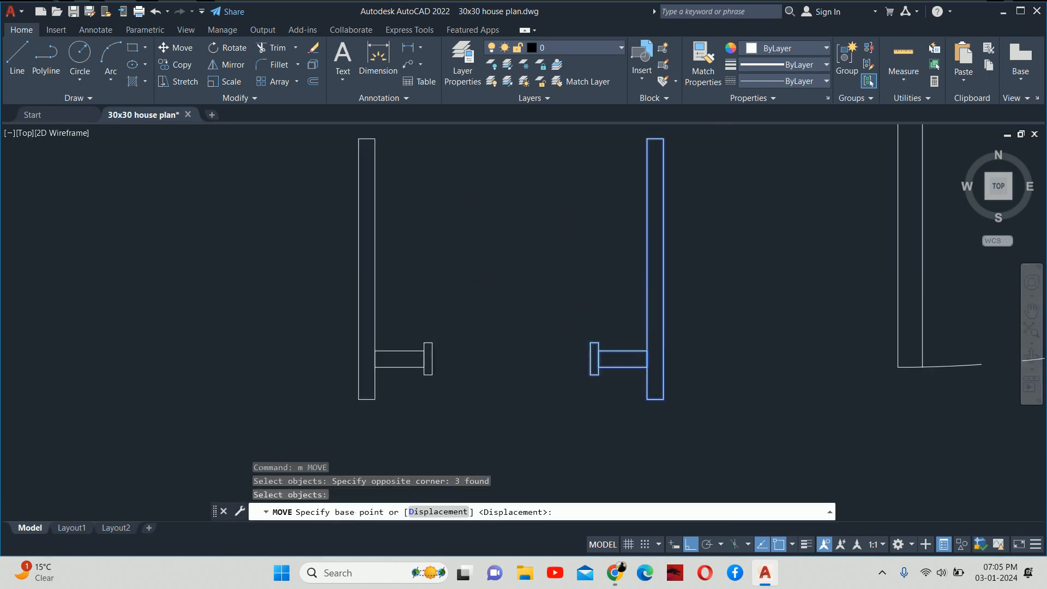
click(584, 396)
scroll(600, 382, down, 3)
scroll(673, 353, up, 5)
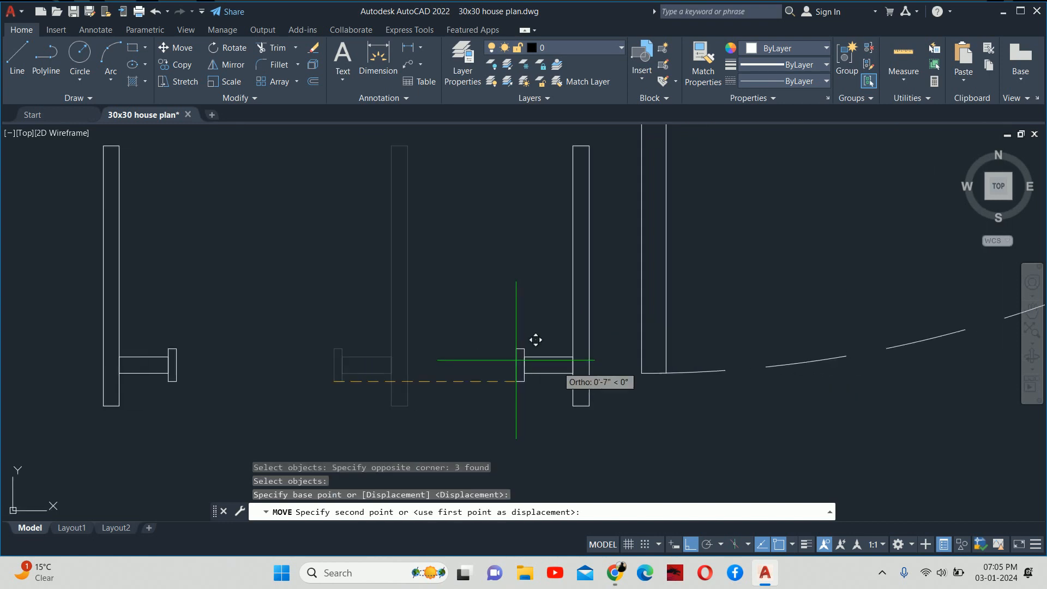
click(670, 381)
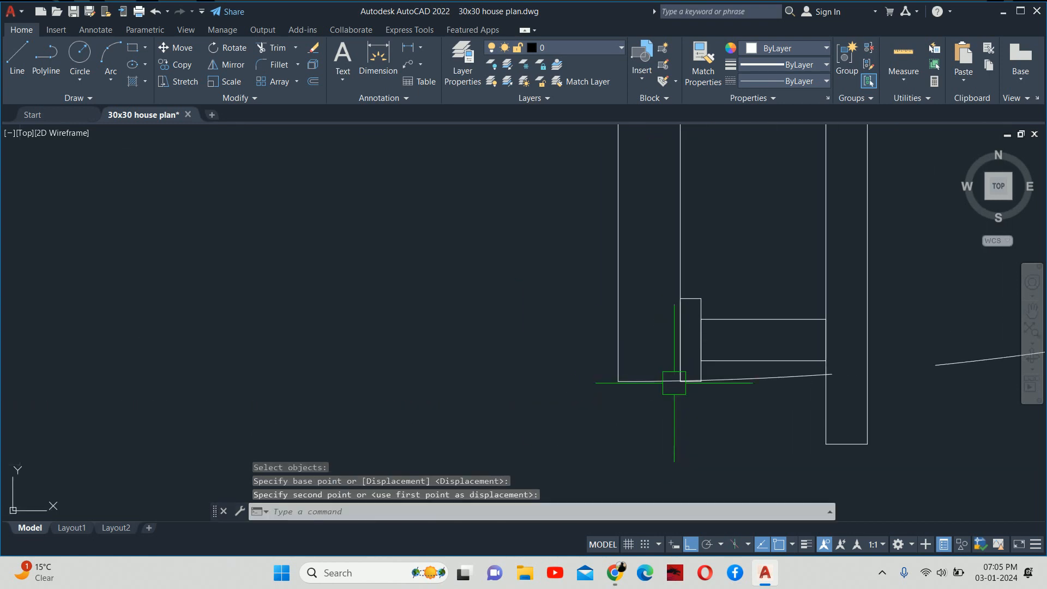
scroll(666, 375, down, 3)
key(Escape)
key(Escape)
Move the original handle so its mounting plate's lower-right corner meets the lower-left corner of the door leaf.
text(m)
key(Return)
click(562, 444)
click(333, 251)
key(Return)
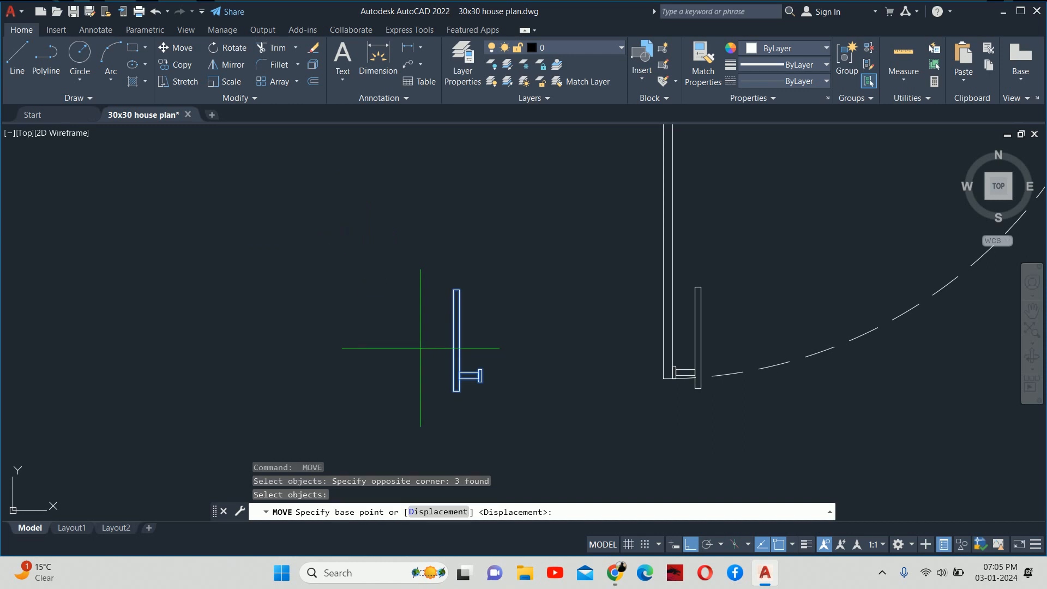
scroll(498, 375, up, 5)
click(452, 409)
scroll(734, 402, down, 2)
middle_drag(734, 403, 487, 355)
scroll(614, 370, up, 2)
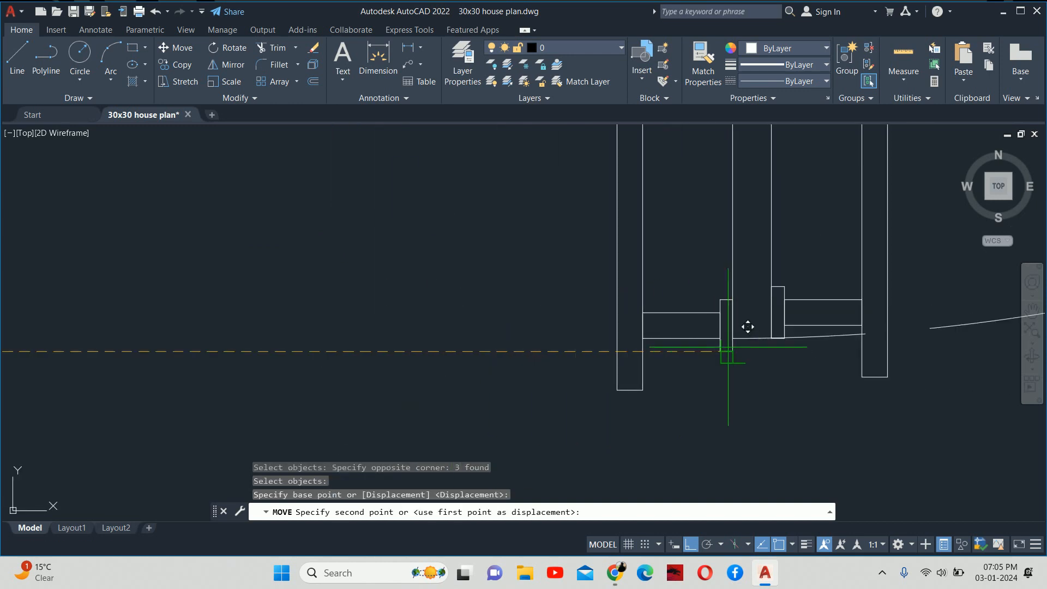
click(731, 338)
scroll(729, 334, down, 5)
key(Escape)
key(Escape)
Move both handles together 2.5" straight up along the door leaf.
key(Return)
click(668, 266)
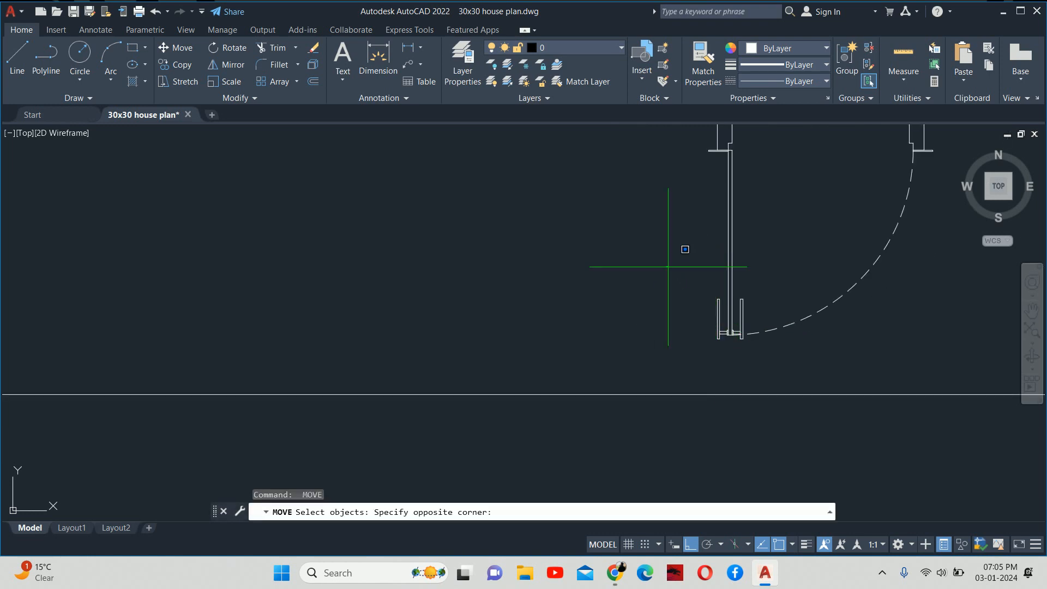
click(749, 352)
key(Return)
click(628, 334)
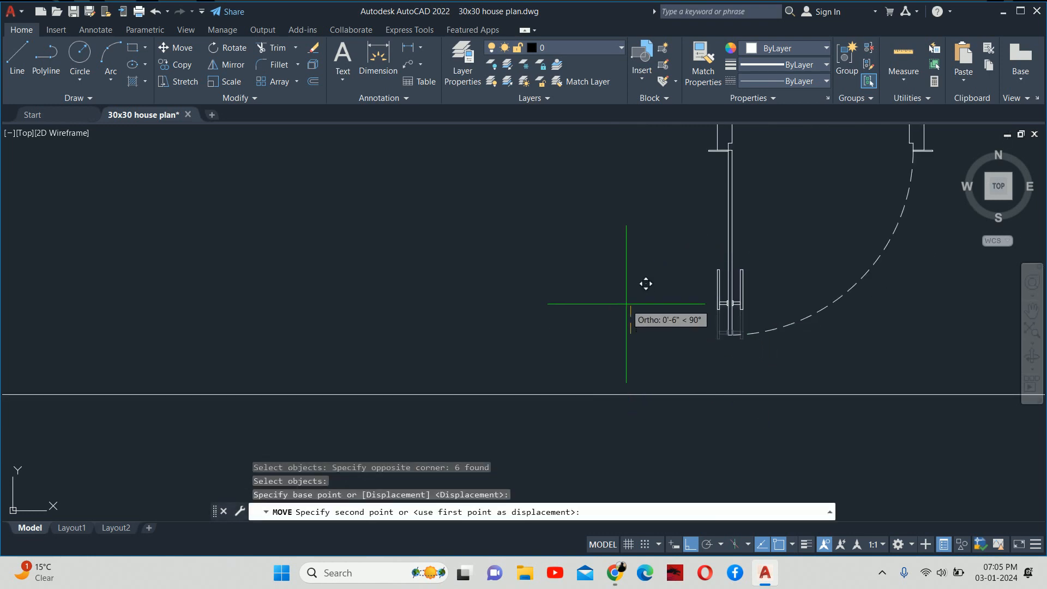
text(2.5)
key(Return)
key(Escape)
key(Escape)
Shift both handles a further 0.5" up the door leaf.
key(Return)
scroll(709, 287, up, 2)
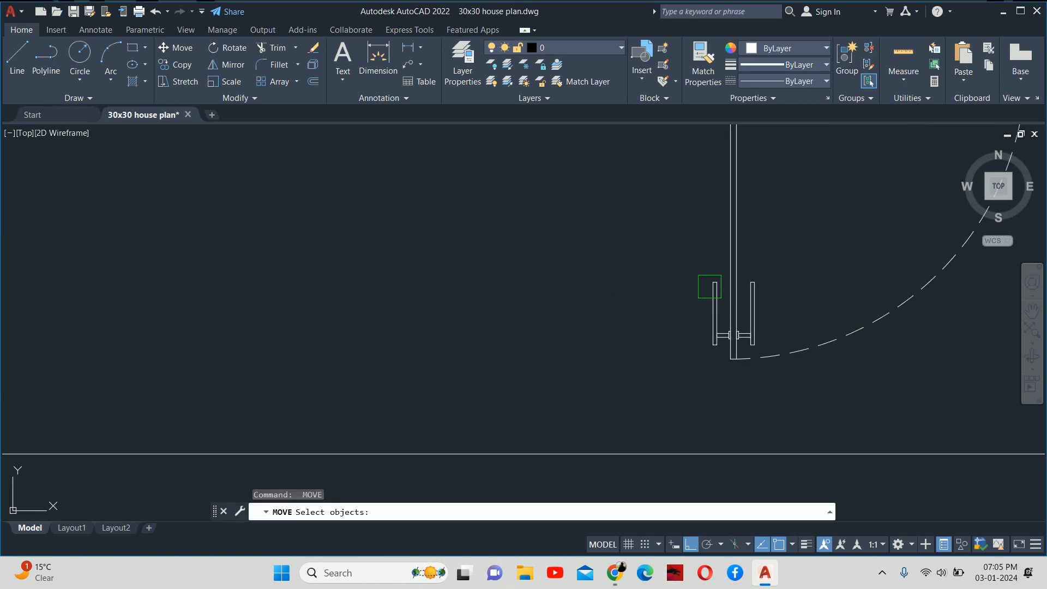
click(670, 245)
click(775, 354)
key(Return)
click(778, 300)
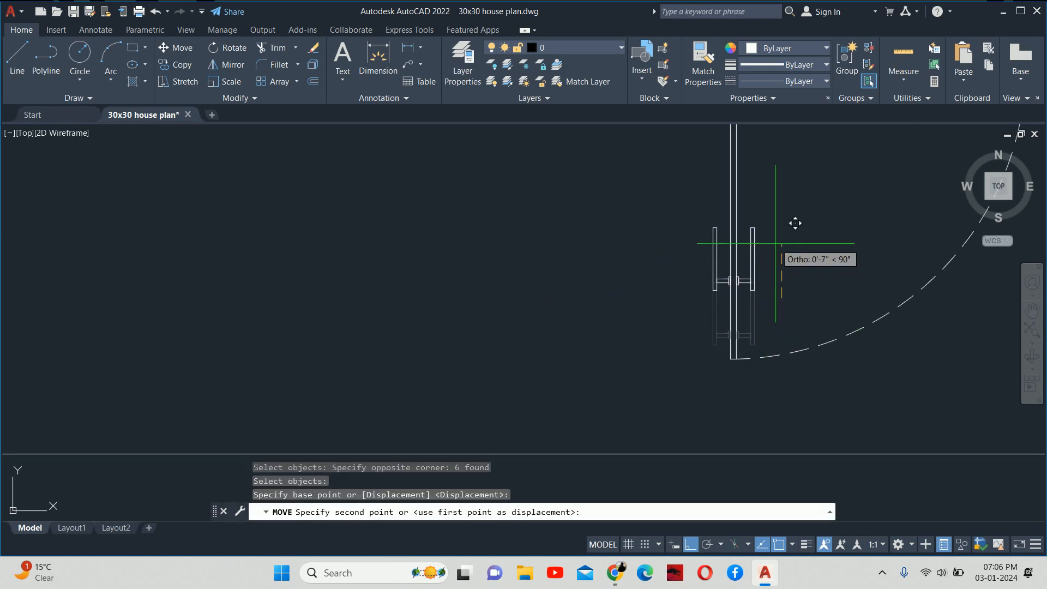
text(.5)
key(Escape)
key(Escape)
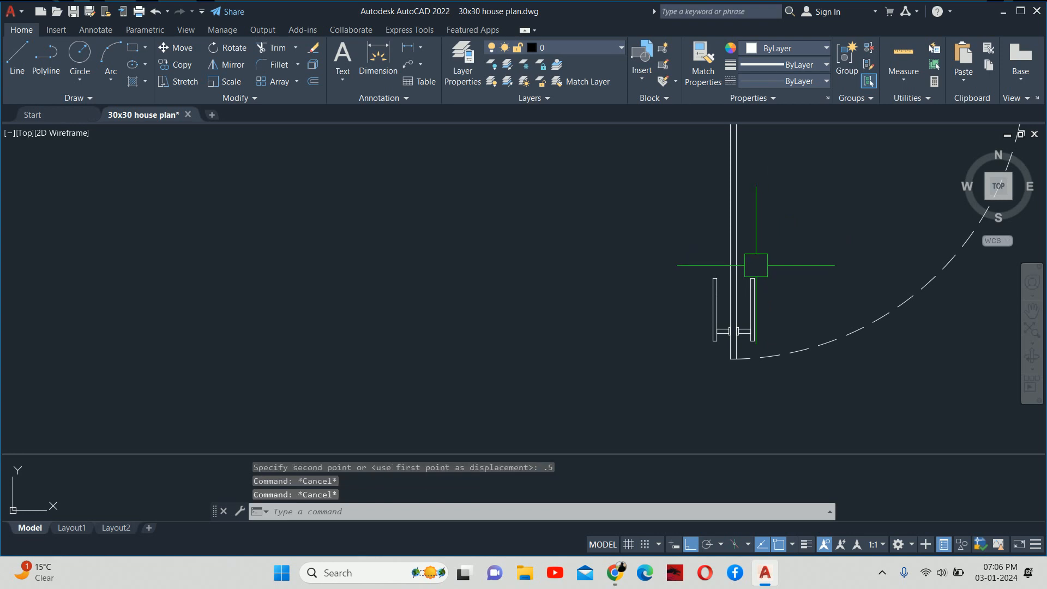
Define the complete door as a block named d1, using the right frame's upper-right corner as its base point.
scroll(753, 262, down, 3)
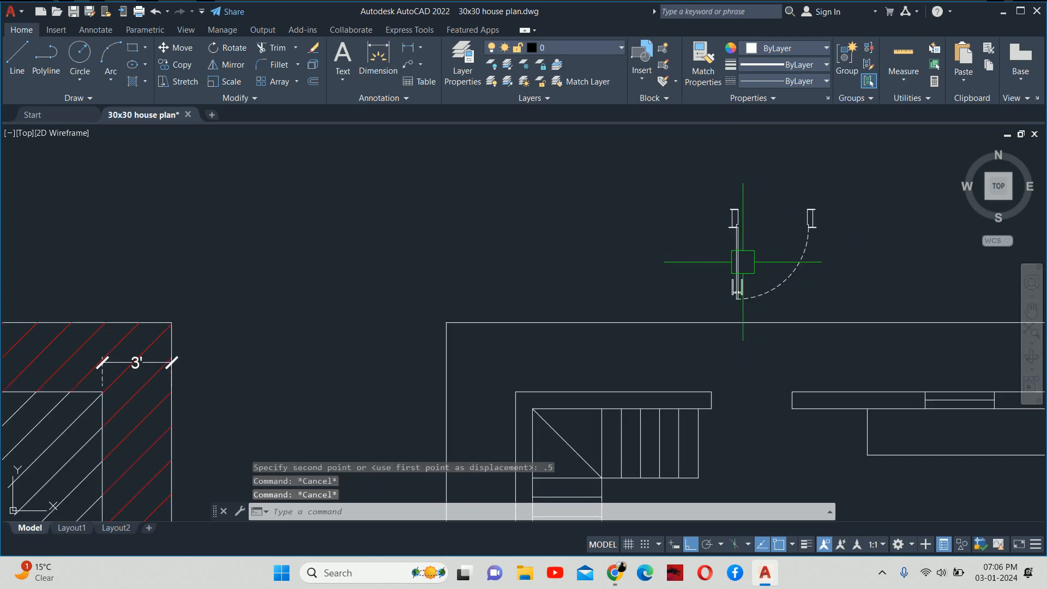
key(Escape)
scroll(649, 218, up, 2)
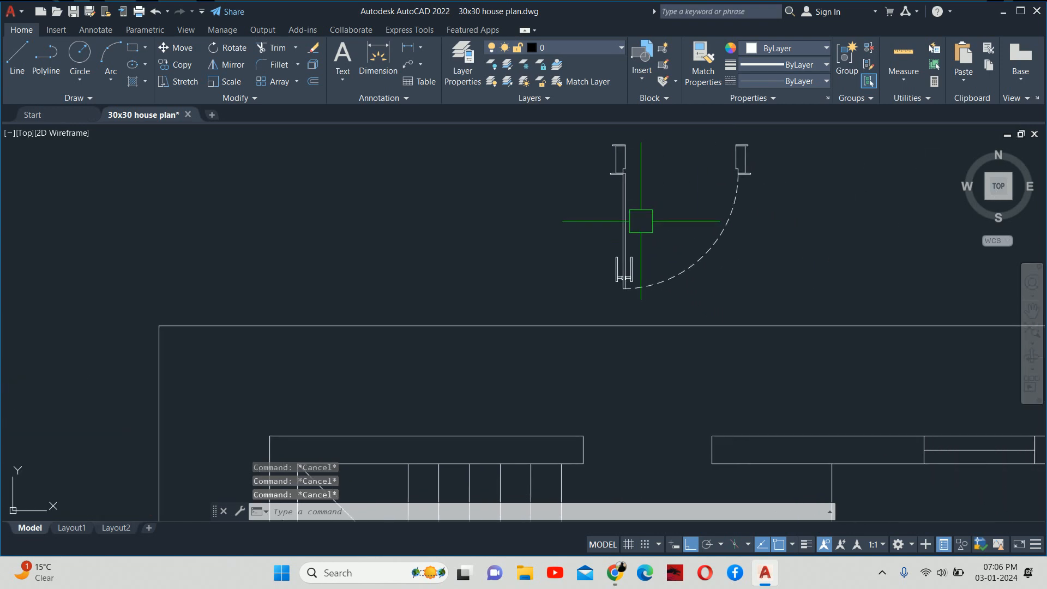
key(Return)
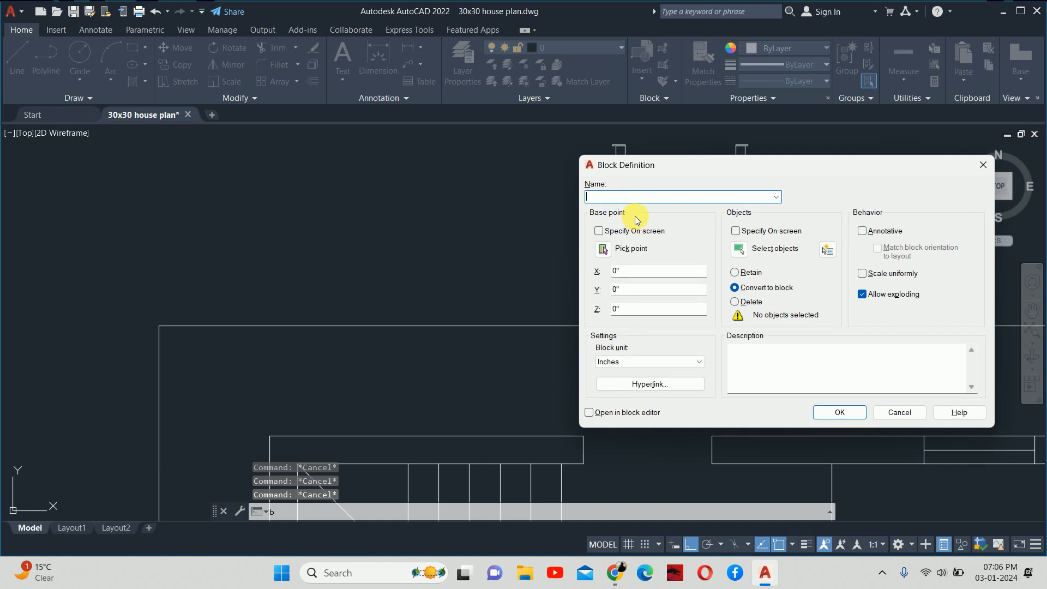
click(739, 249)
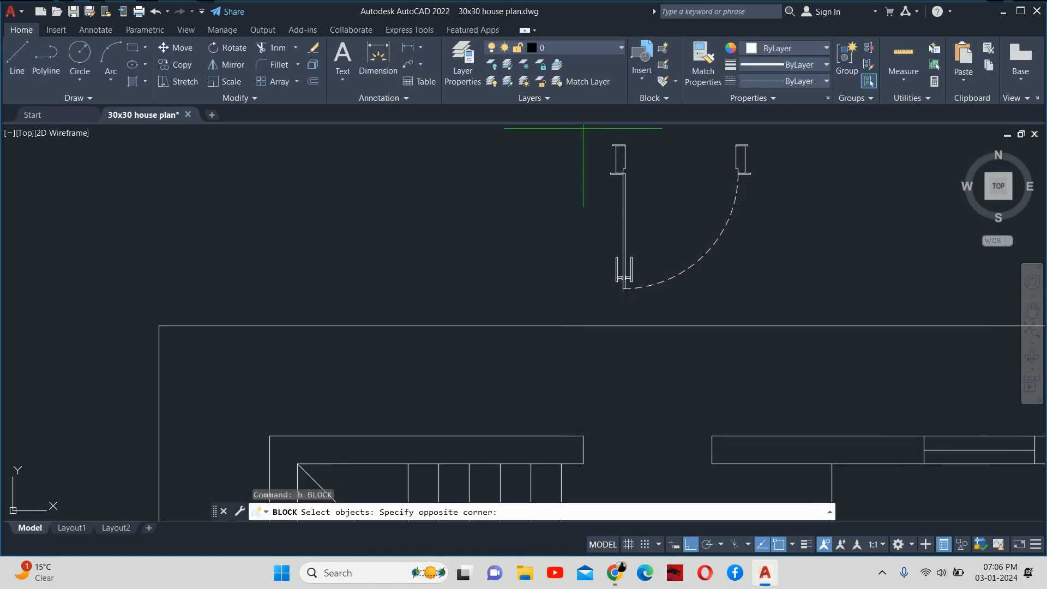
click(905, 346)
key(Return)
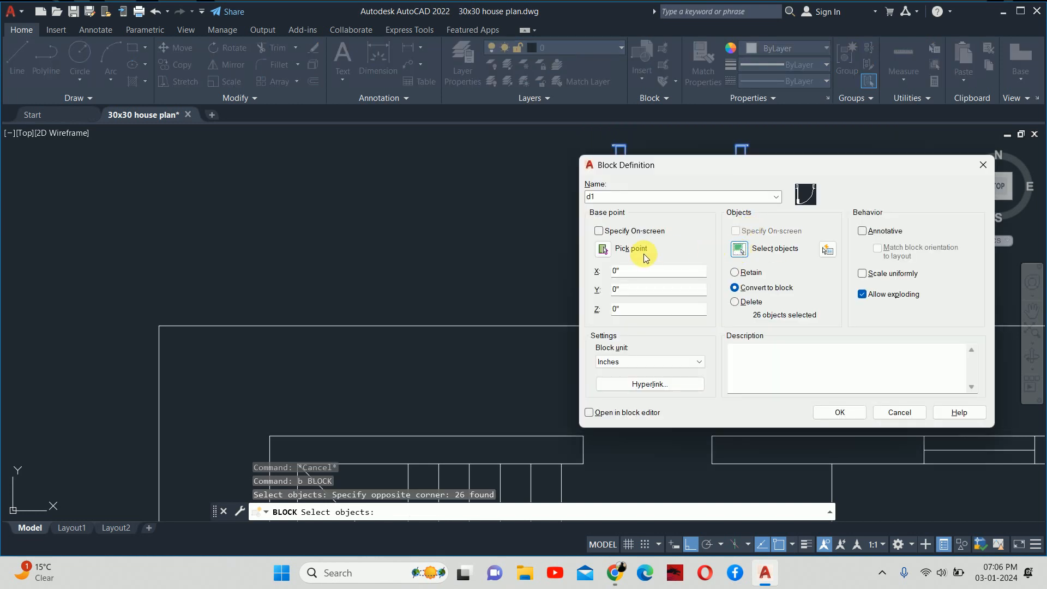
click(603, 249)
scroll(707, 172, up, 4)
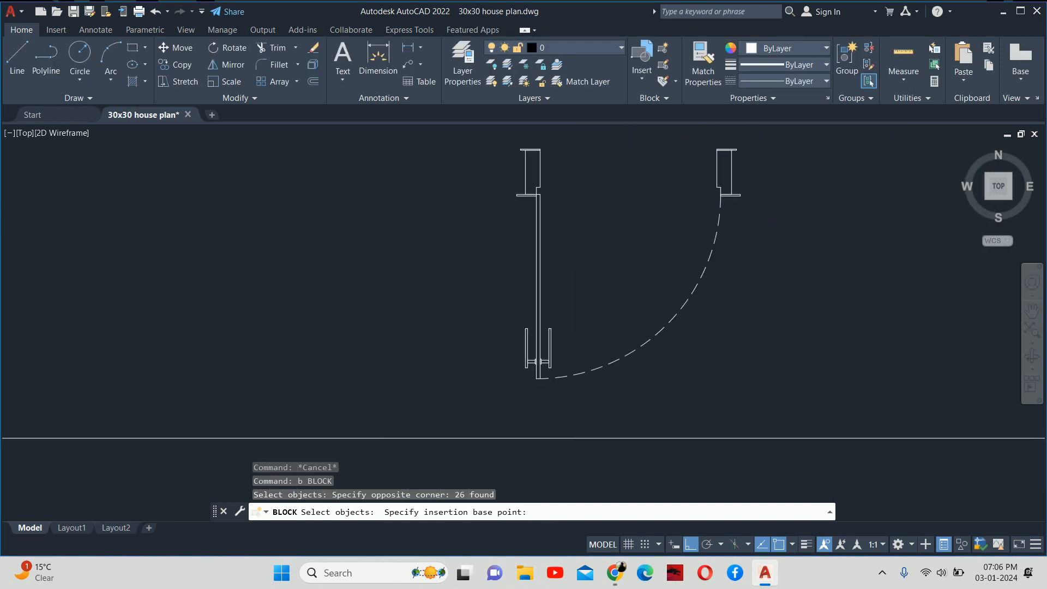
click(700, 165)
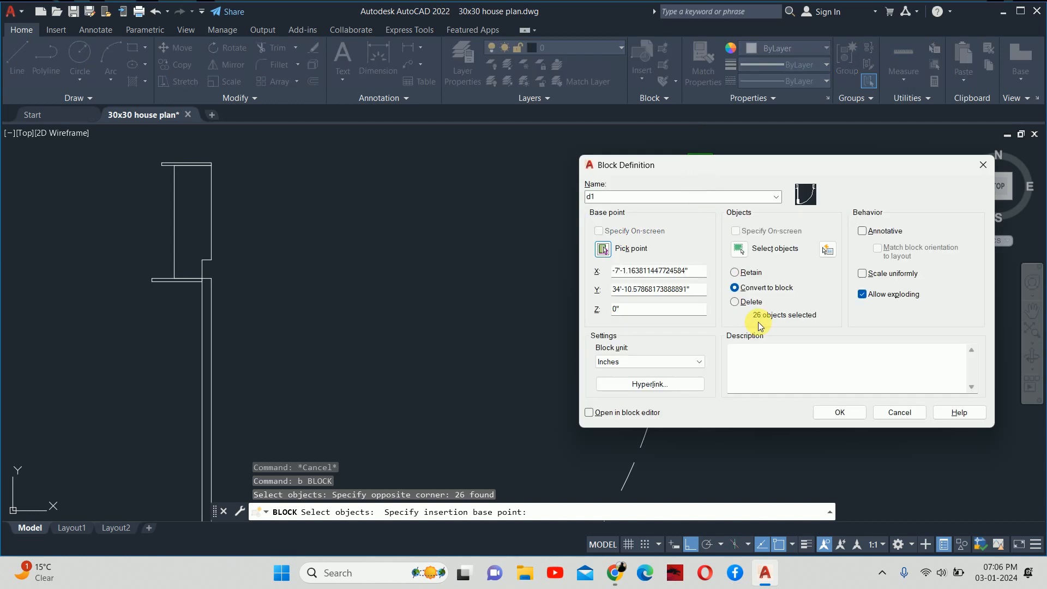
click(828, 413)
Move the door block by the right frame's upper-right corner onto the wall corner at the right side of the top wall opening.
scroll(806, 374, down, 3)
click(709, 295)
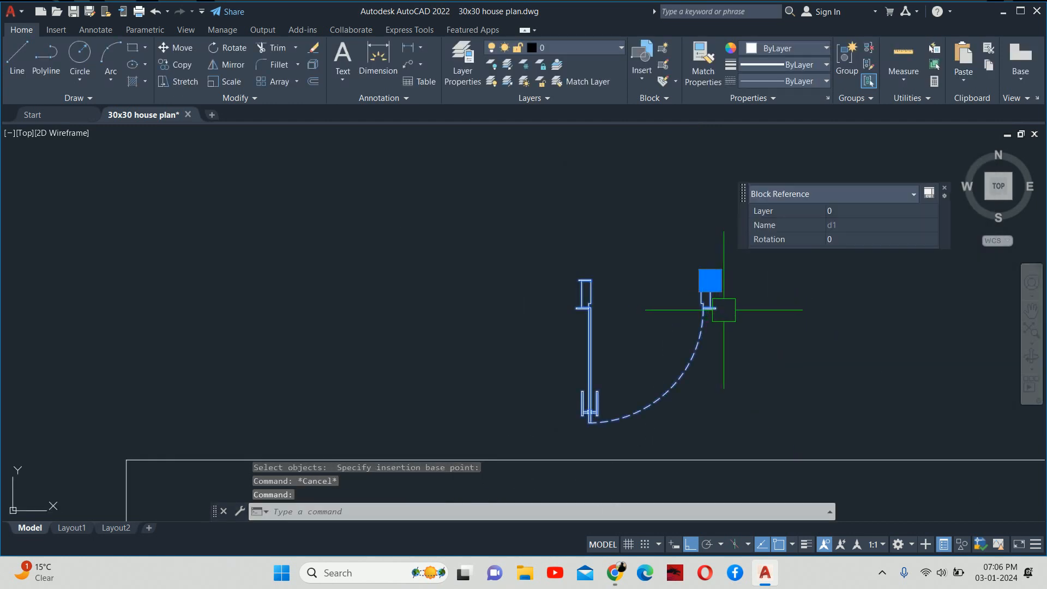
middle_drag(720, 304, 501, 283)
text(m)
key(Return)
scroll(482, 256, up, 6)
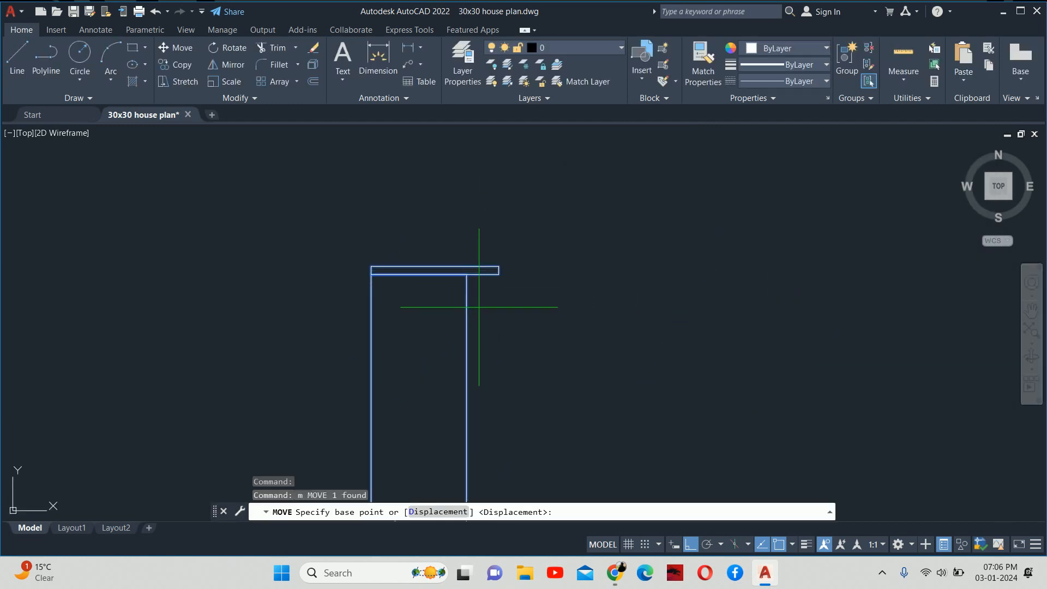
click(473, 284)
scroll(491, 269, down, 5)
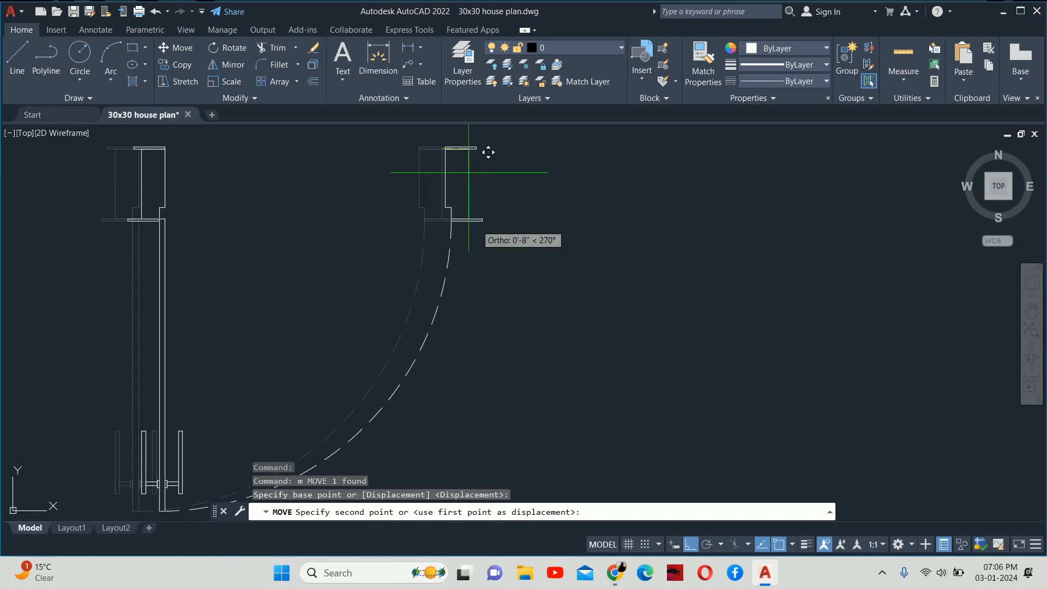
scroll(468, 259, up, 3)
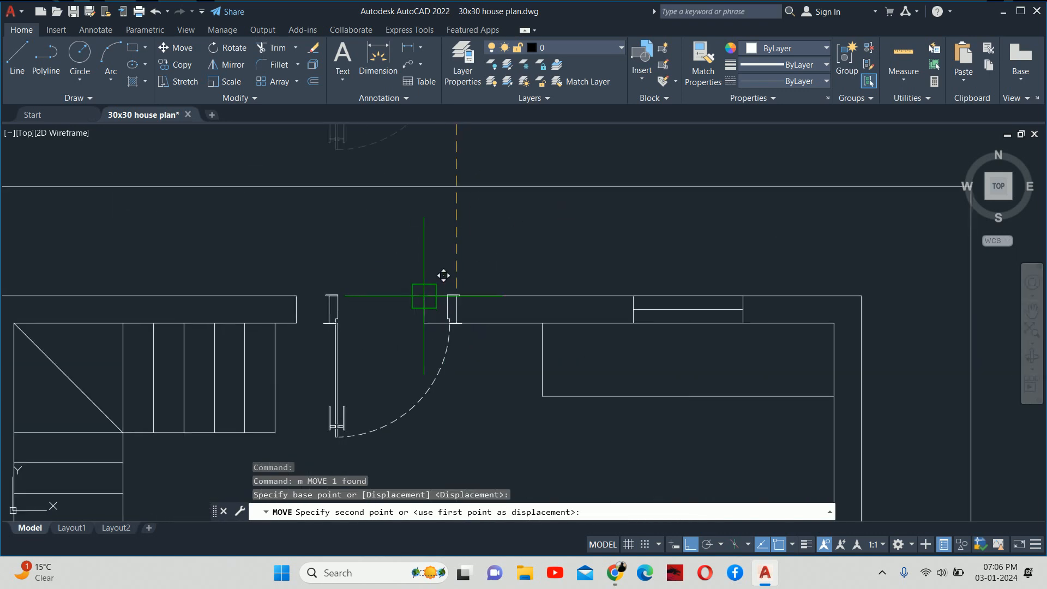
click(391, 296)
key(Escape)
scroll(578, 284, down, 3)
key(Escape)
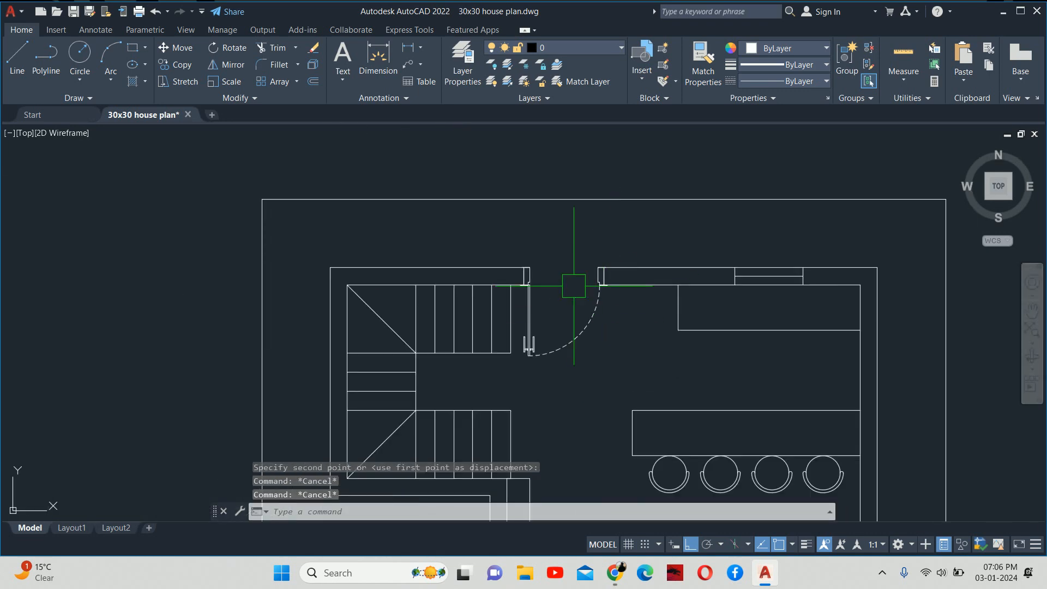
Copy the door block into the second ground floor plan, using the plot outline's upper-left corners as base and destination points.
scroll(547, 366, down, 4)
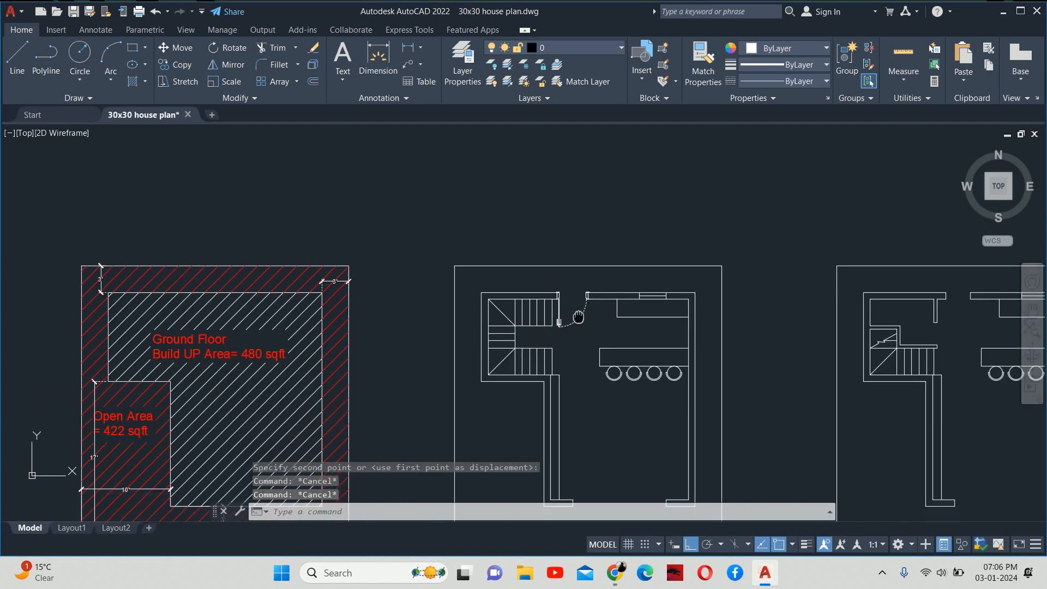
text(co)
key(Return)
scroll(577, 313, up, 5)
click(582, 288)
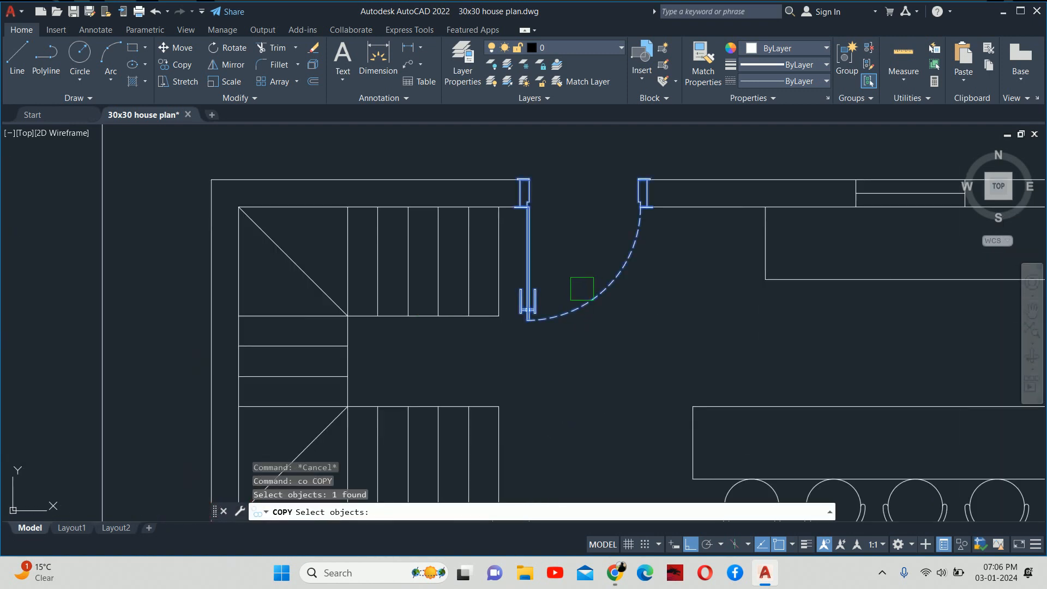
scroll(544, 195, down, 4)
key(Return)
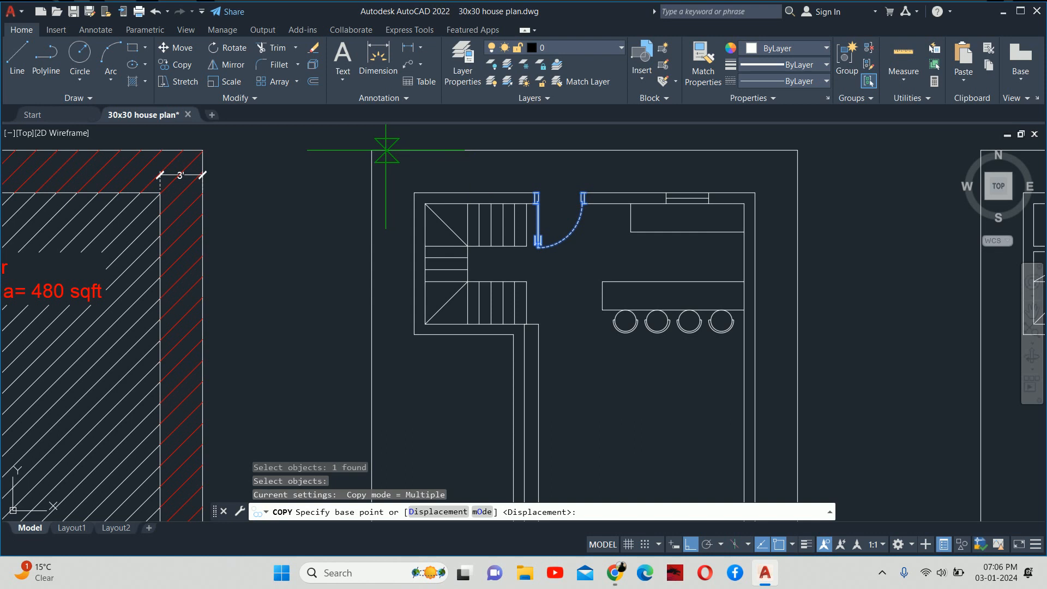
click(386, 150)
scroll(654, 229, down, 5)
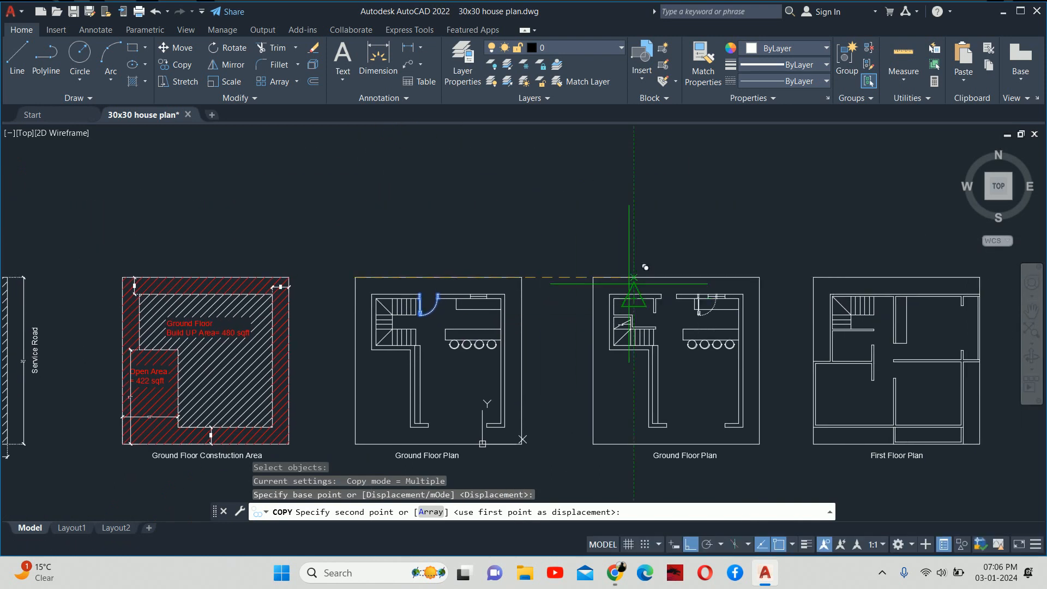
click(603, 280)
key(Escape)
key(Escape)
Stretch the end of the top wall left of the copied door back to the left frame's inner edge.
scroll(655, 306, up, 5)
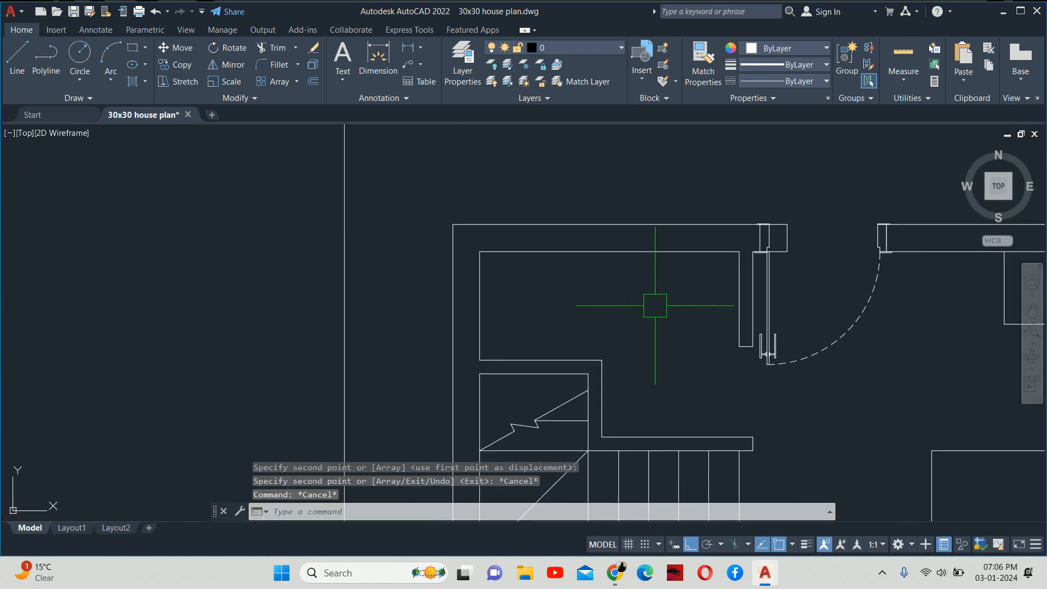
scroll(812, 262, up, 4)
text(s)
key(space)
click(781, 411)
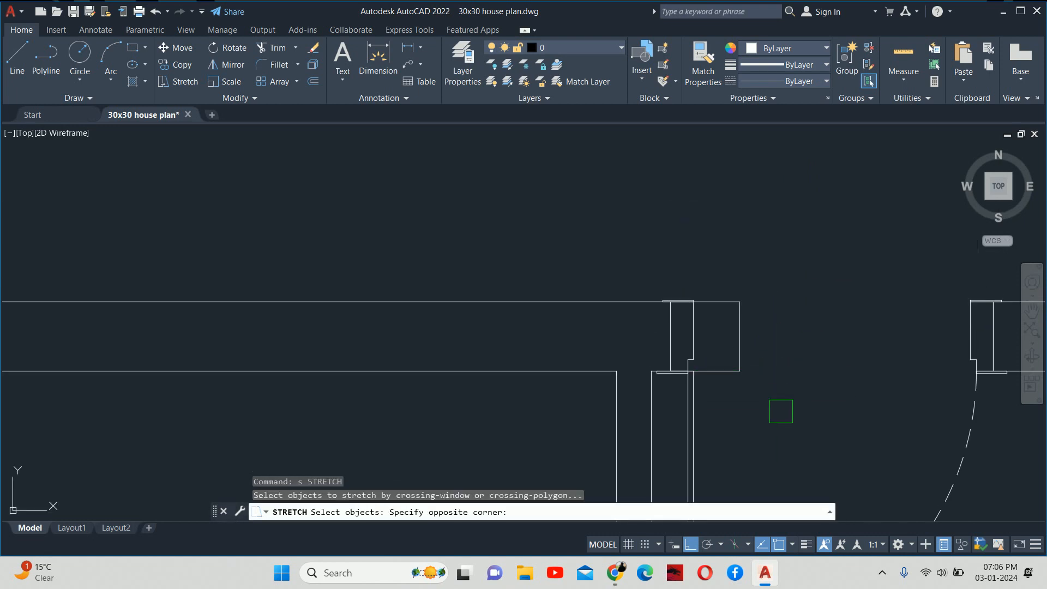
click(719, 246)
key(Return)
click(739, 222)
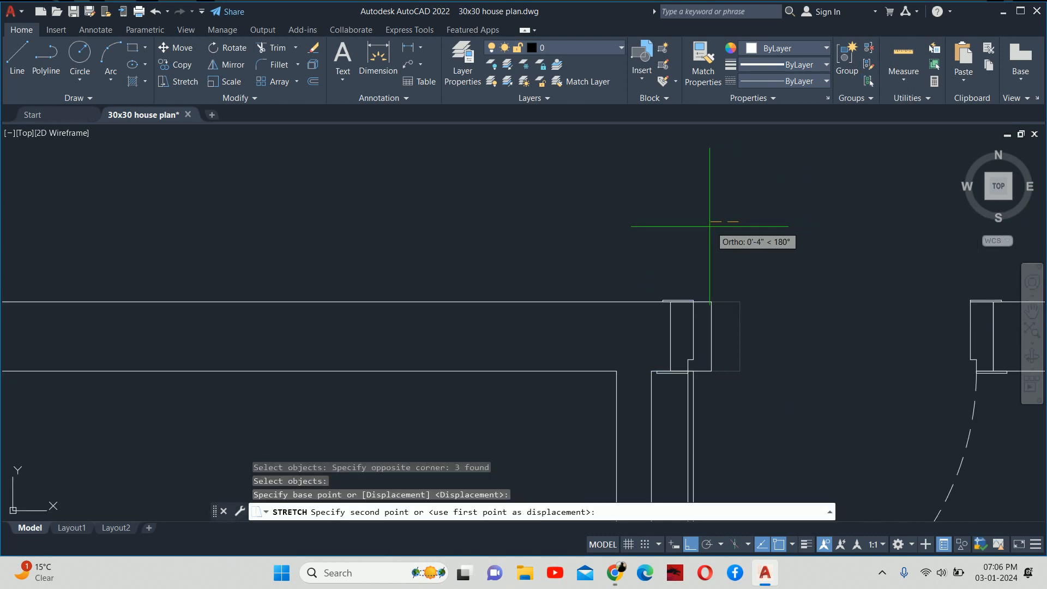
key(Escape)
key(Escape)
key(Escape)
key(Escape)
Examine how the shortened wall end meets the left door frame and its notch.
scroll(724, 417, up, 2)
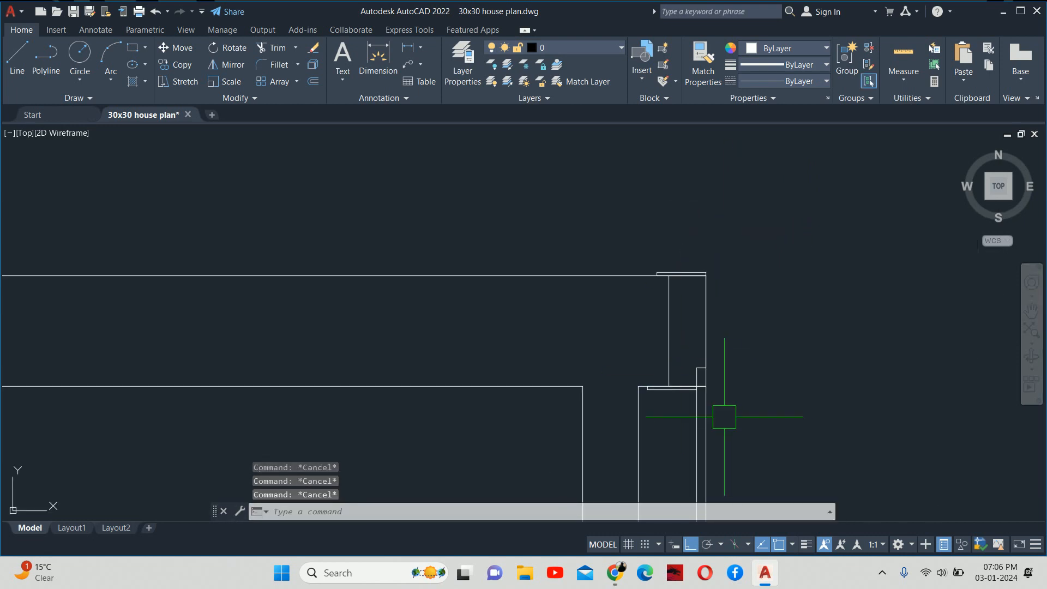
scroll(725, 393, down, 2)
middle_drag(720, 381, 633, 324)
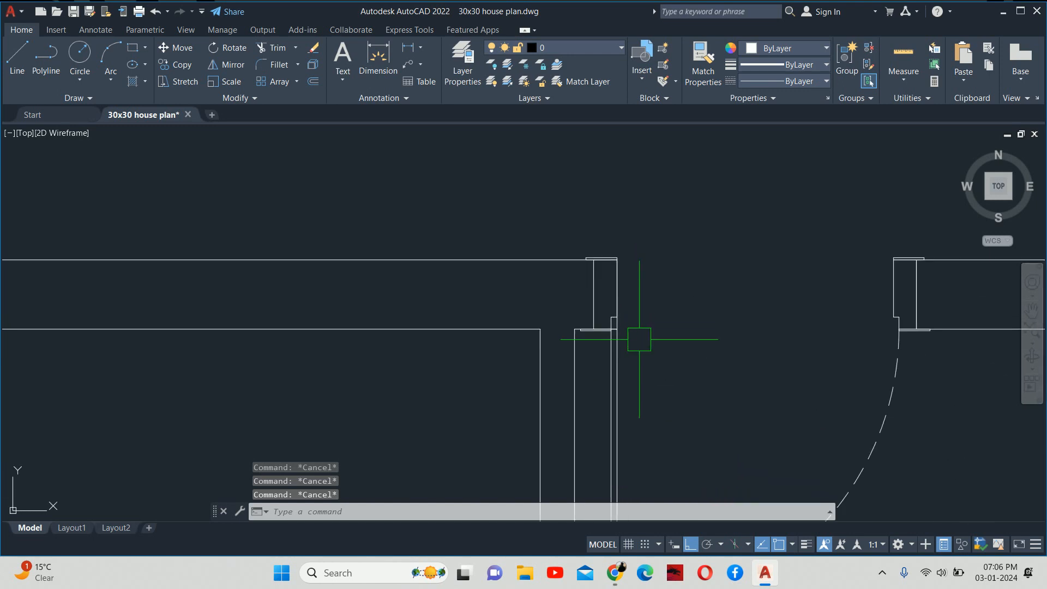
scroll(692, 350, down, 3)
scroll(635, 327, up, 1)
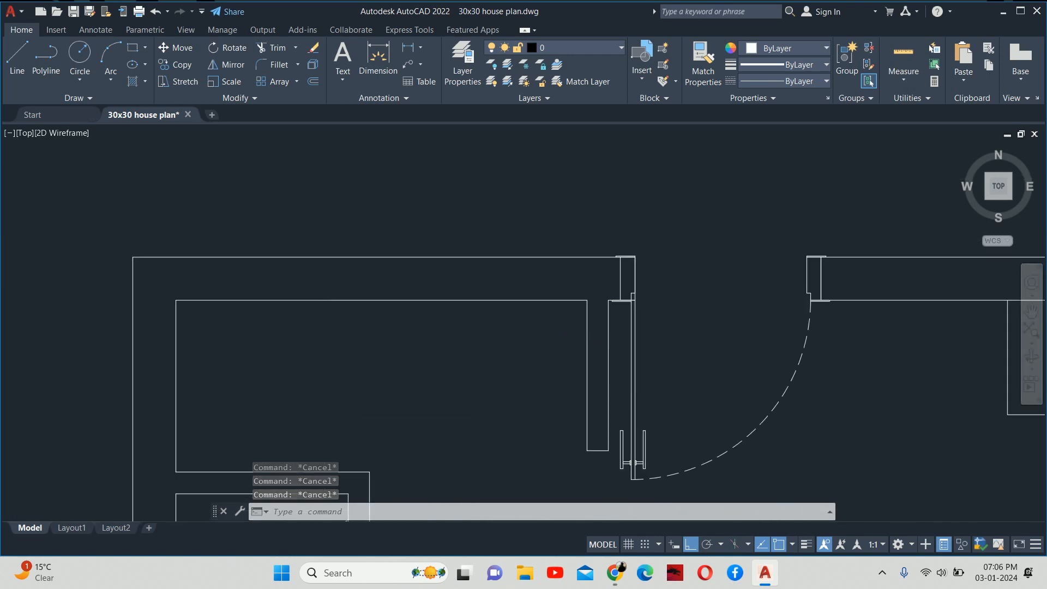
scroll(630, 289, up, 2)
scroll(630, 295, down, 2)
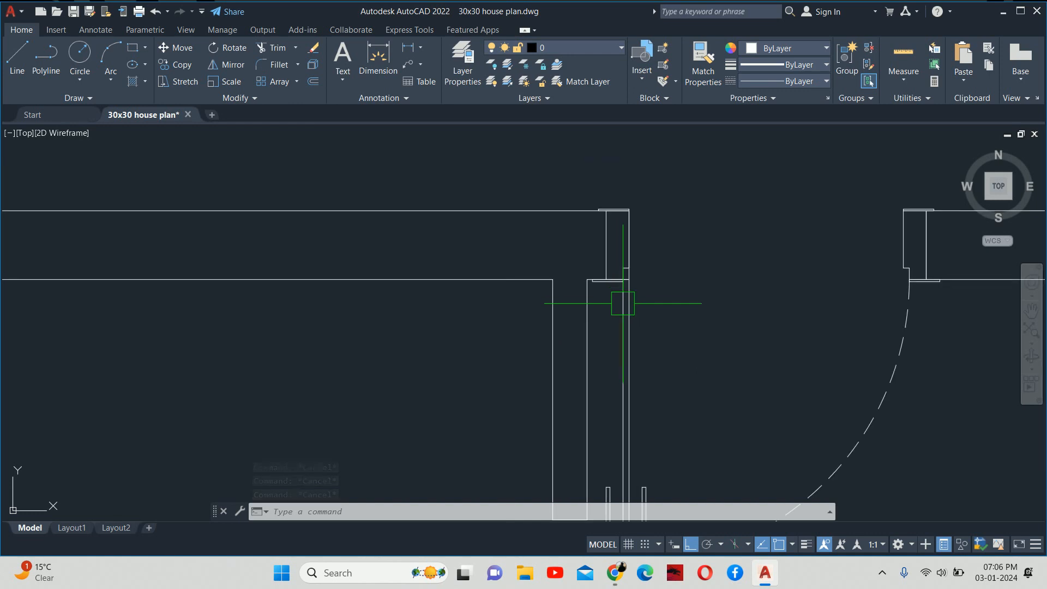
key(Escape)
key(Escape)
key(Escape)
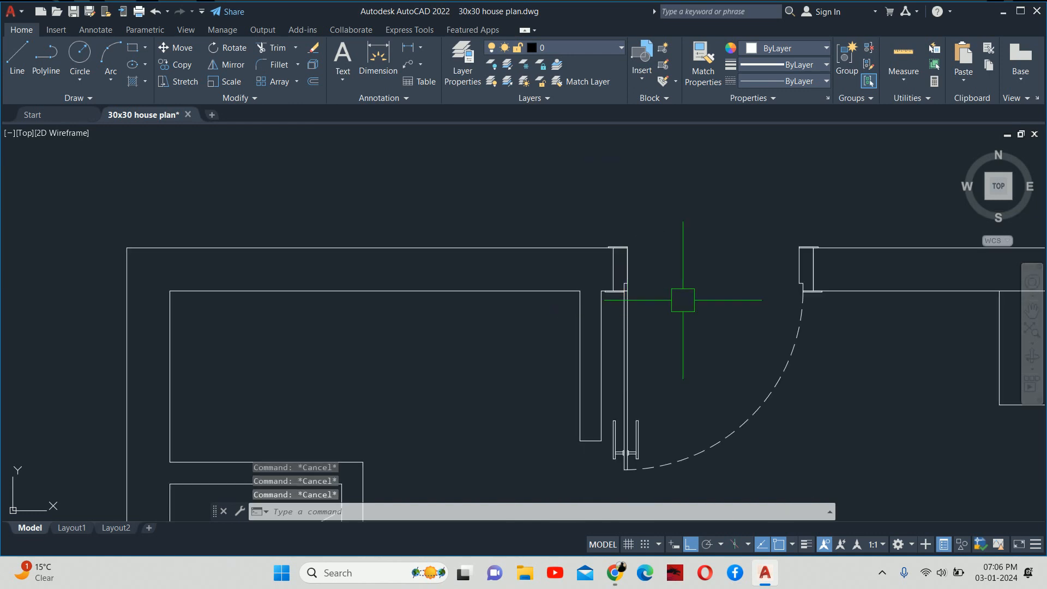
Stretch the same wall end a further 3" left to meet the outer edge of the left door frame.
text(s)
key(Return)
click(681, 305)
click(610, 193)
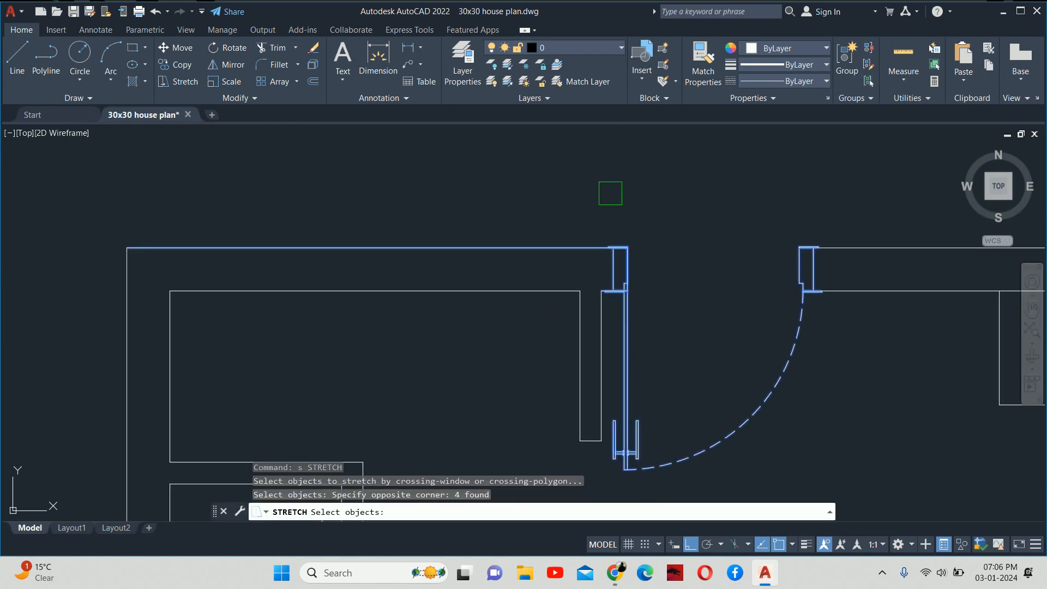
key(Return)
click(701, 197)
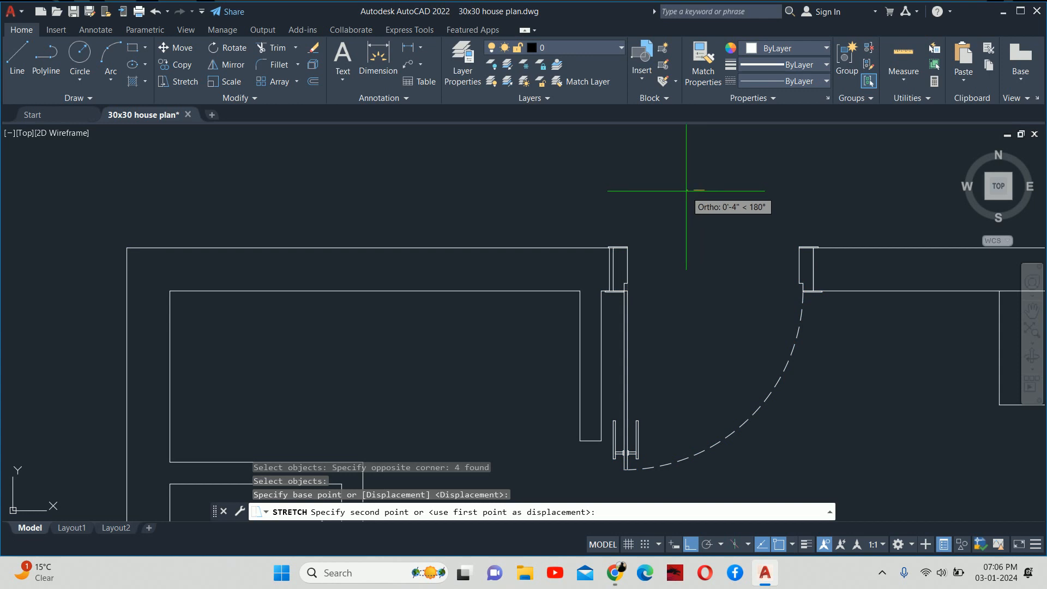
text(3)
key(Return)
key(Escape)
key(Escape)
key(Escape)
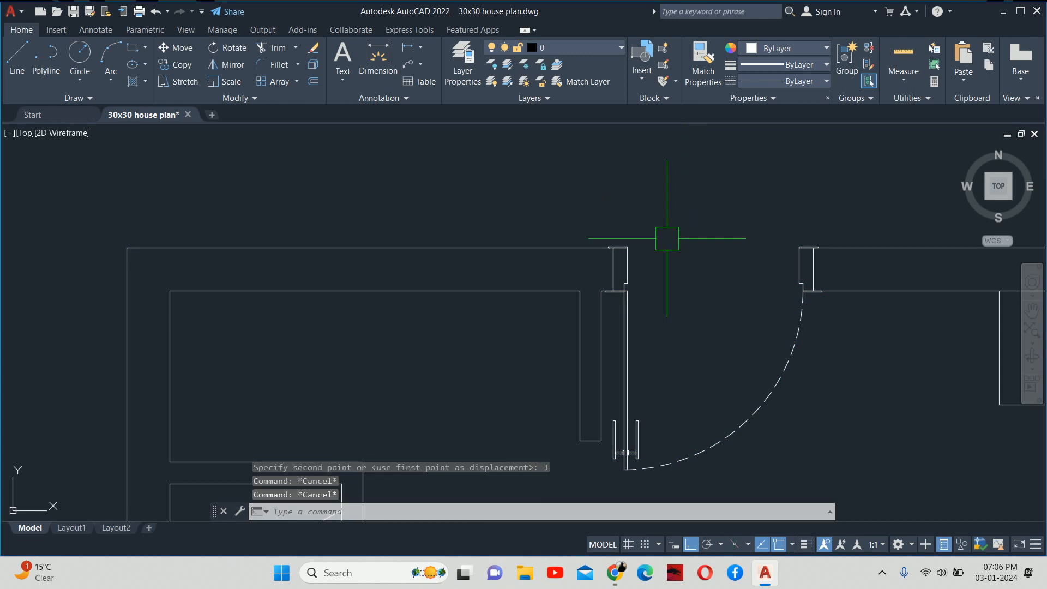
Measure the vertical opening between the short partition beside the door and the wall above the stairs, without placing the dimension.
scroll(671, 246, down, 4)
scroll(662, 276, down, 4)
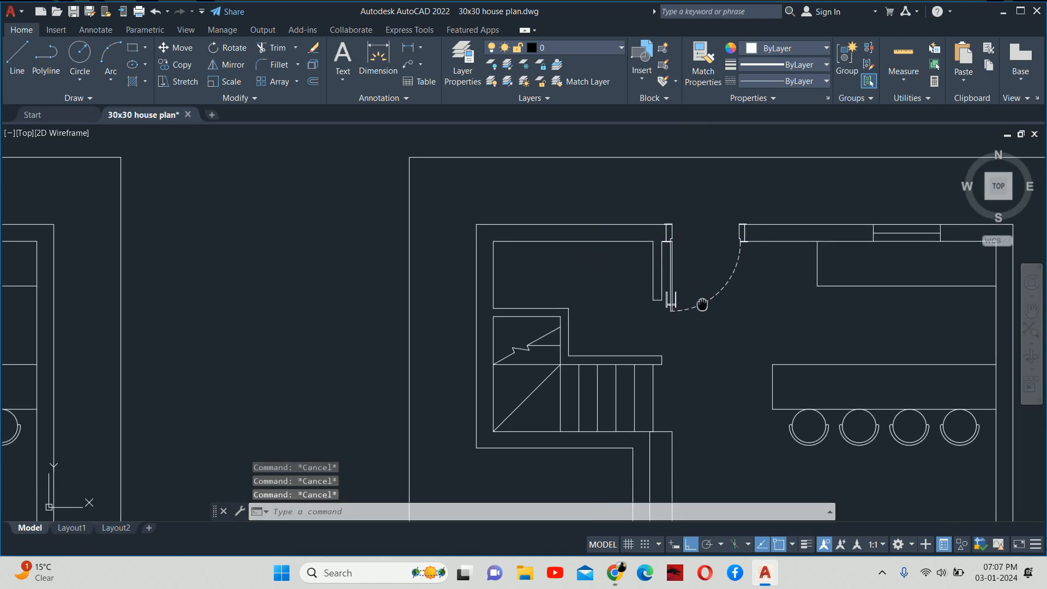
scroll(749, 294, up, 6)
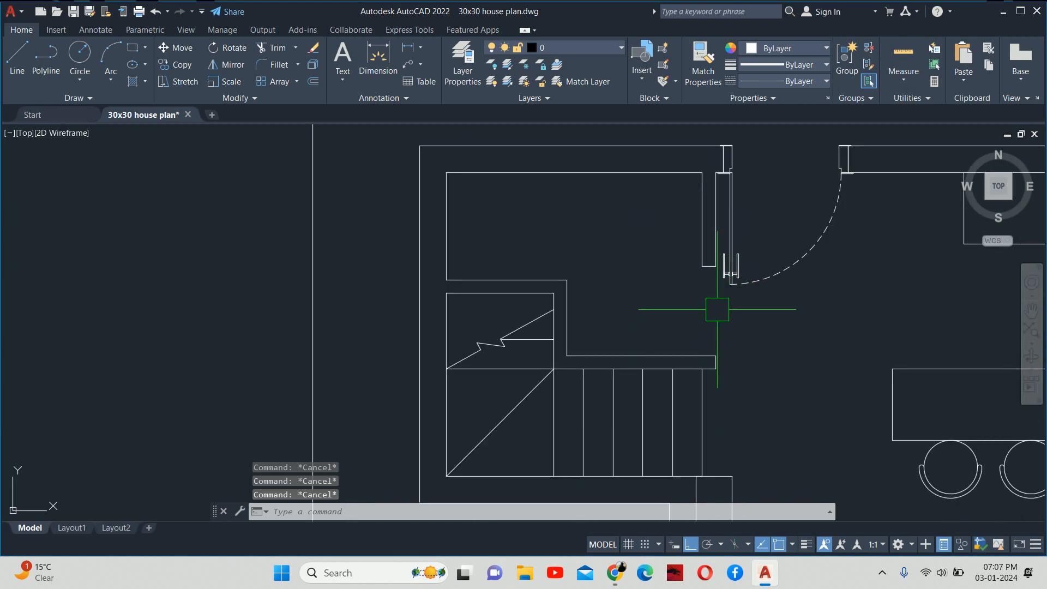
text(dli)
key(Return)
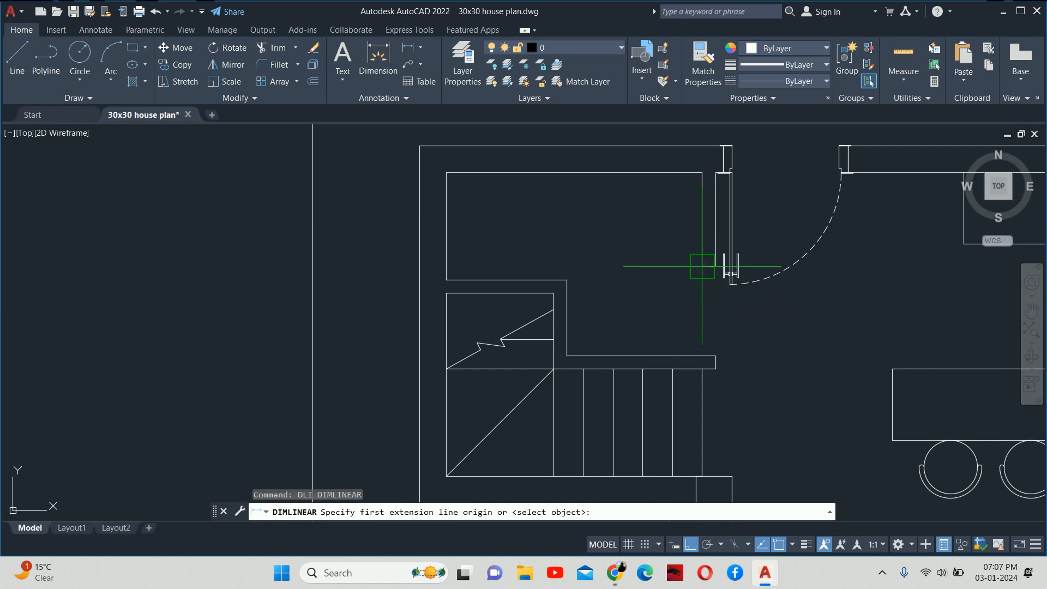
click(705, 266)
click(711, 357)
scroll(679, 310, up, 2)
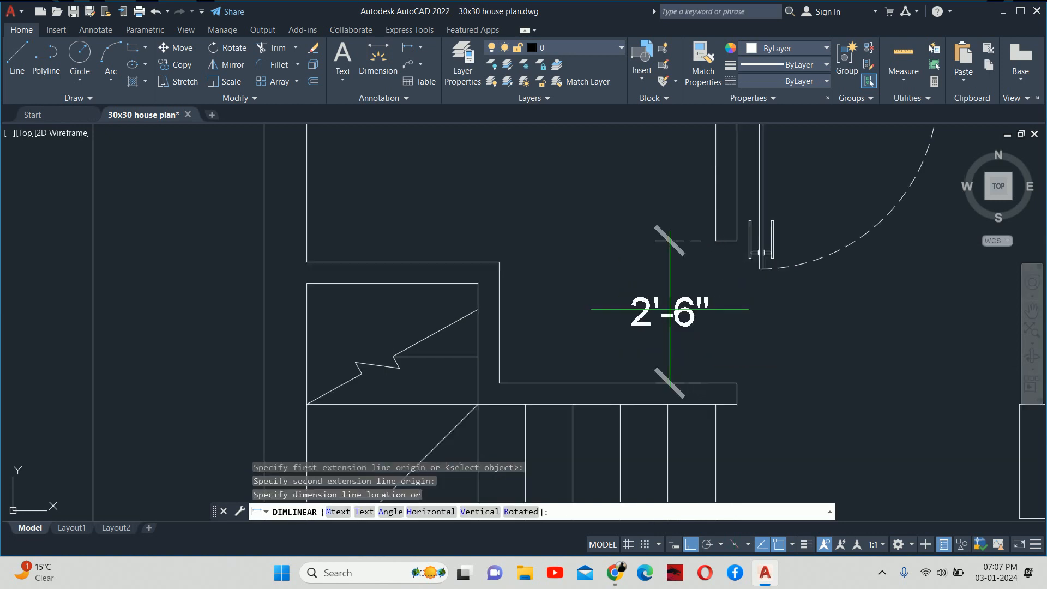
key(Escape)
key(Escape)
key(Escape)
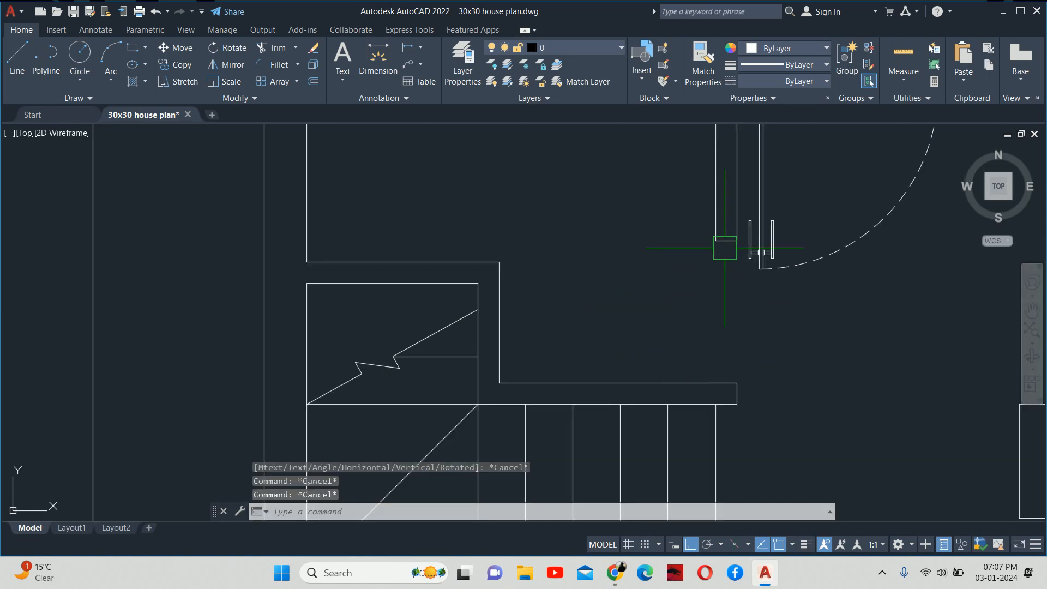
Stretch the lower end of the short partition beside the door 4" upward.
text(s)
key(Return)
scroll(736, 249, up, 4)
click(748, 247)
click(663, 207)
key(Return)
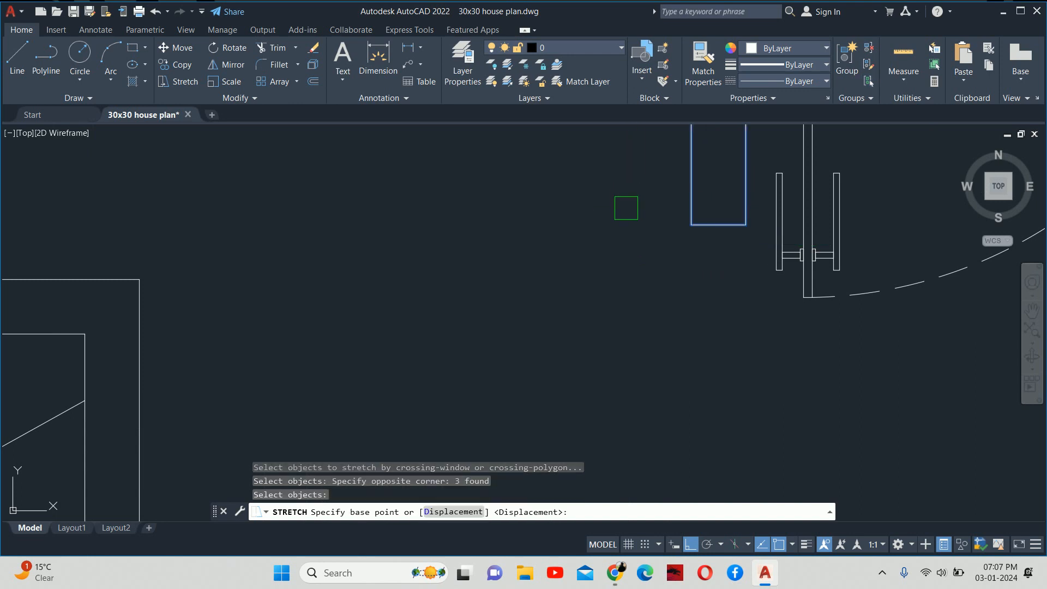
click(654, 282)
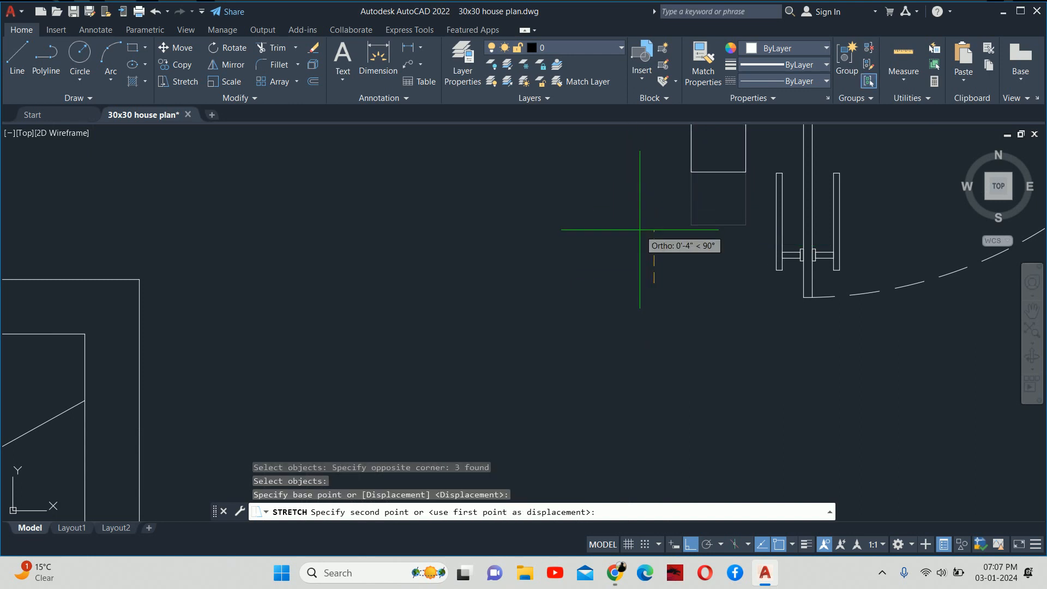
text(4)
key(Return)
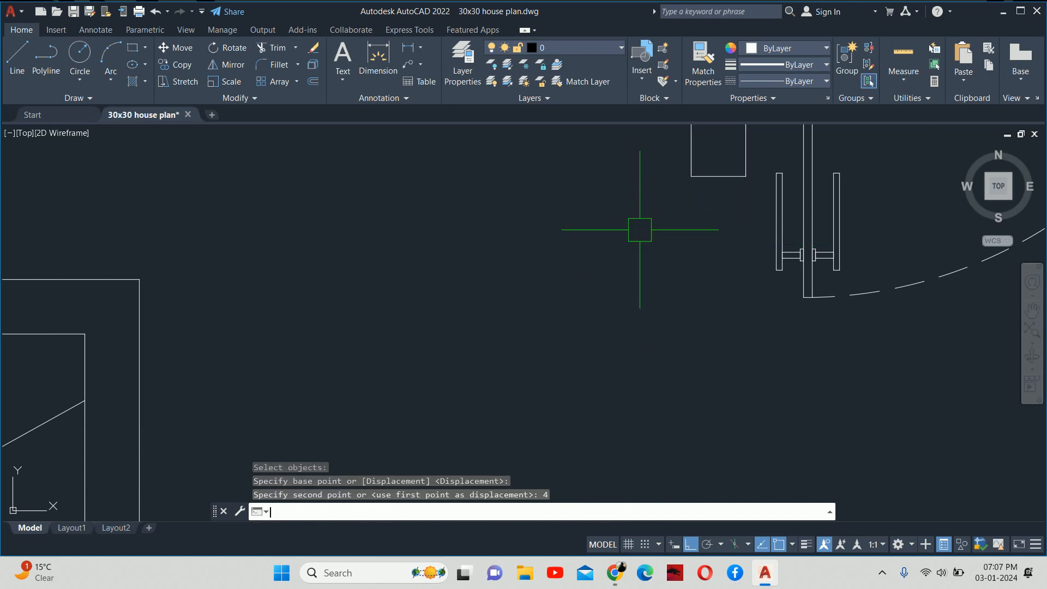
Draw a 2" by 4.5" rectangle in the empty space above the right-hand plan.
key(Escape)
key(Escape)
scroll(645, 233, down, 2)
scroll(674, 235, down, 2)
middle_drag(640, 254, 649, 271)
scroll(649, 272, up, 2)
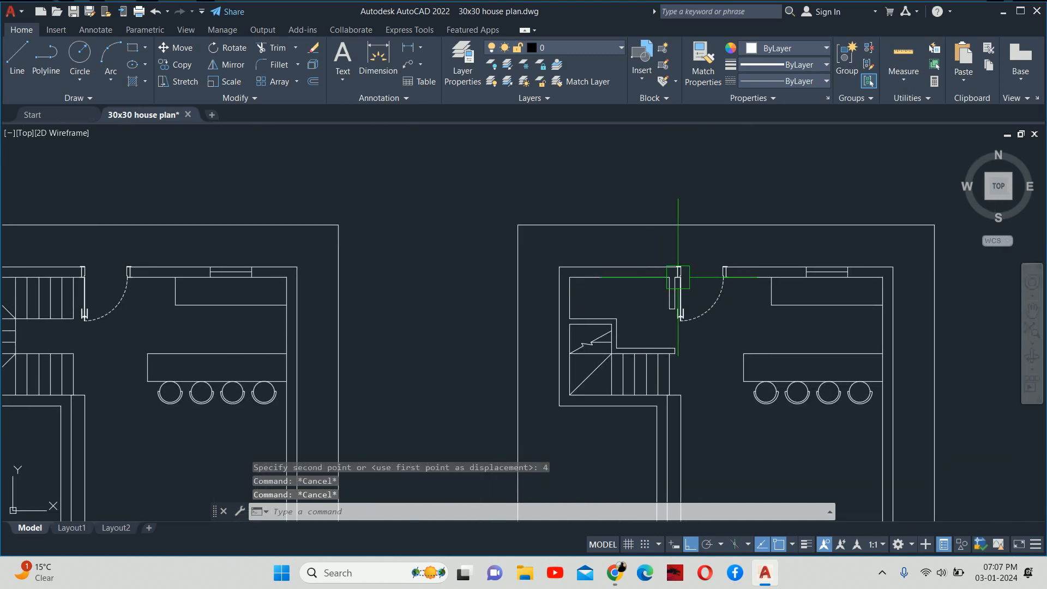
scroll(671, 286, up, 3)
scroll(620, 234, down, 2)
middle_drag(620, 234, 638, 424)
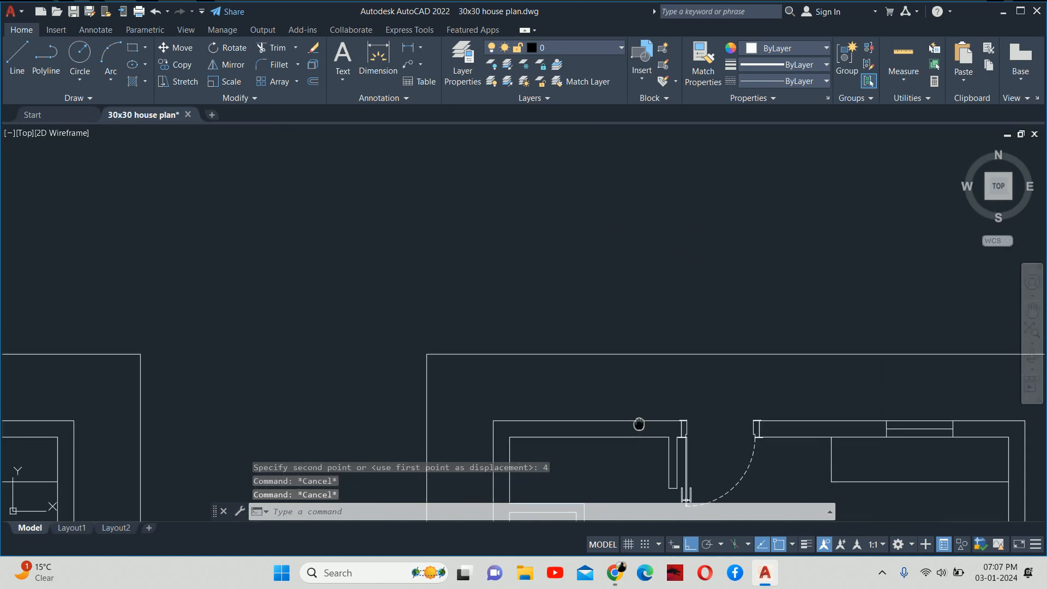
text(rec)
key(Return)
click(563, 225)
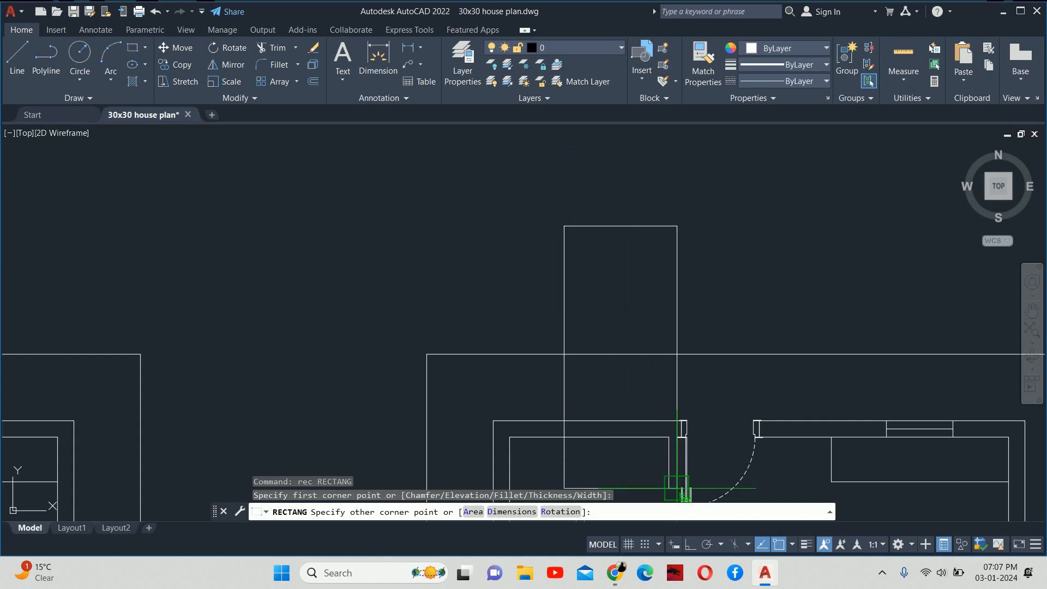
scroll(672, 326, up, 2)
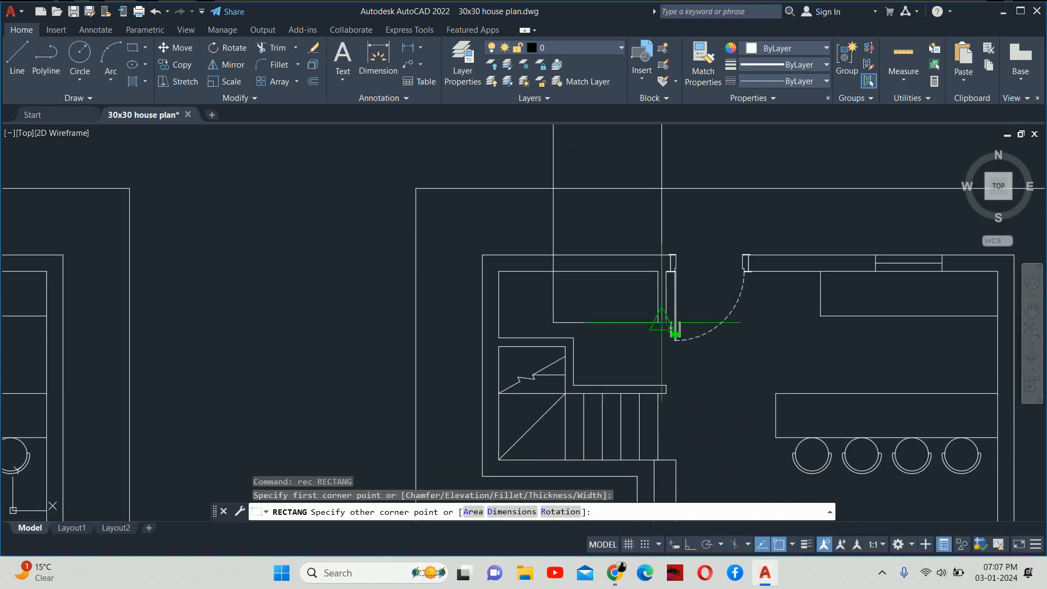
scroll(673, 332, down, 2)
text(d)
key(Return)
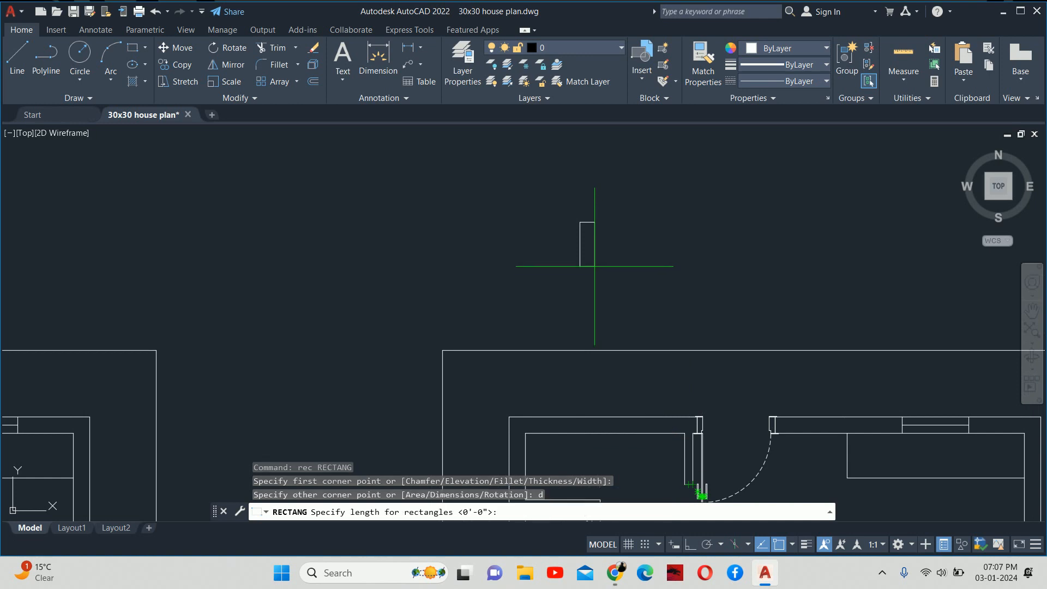
text(2)
key(Return)
text(4.)
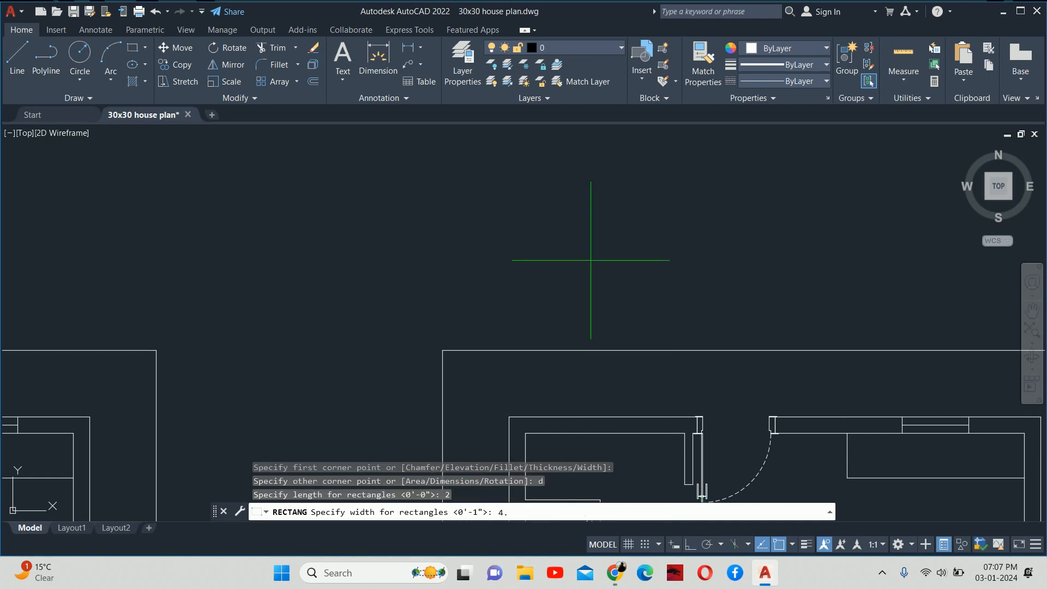
key(Return)
click(598, 206)
key(Escape)
key(Escape)
scroll(589, 205, up, 8)
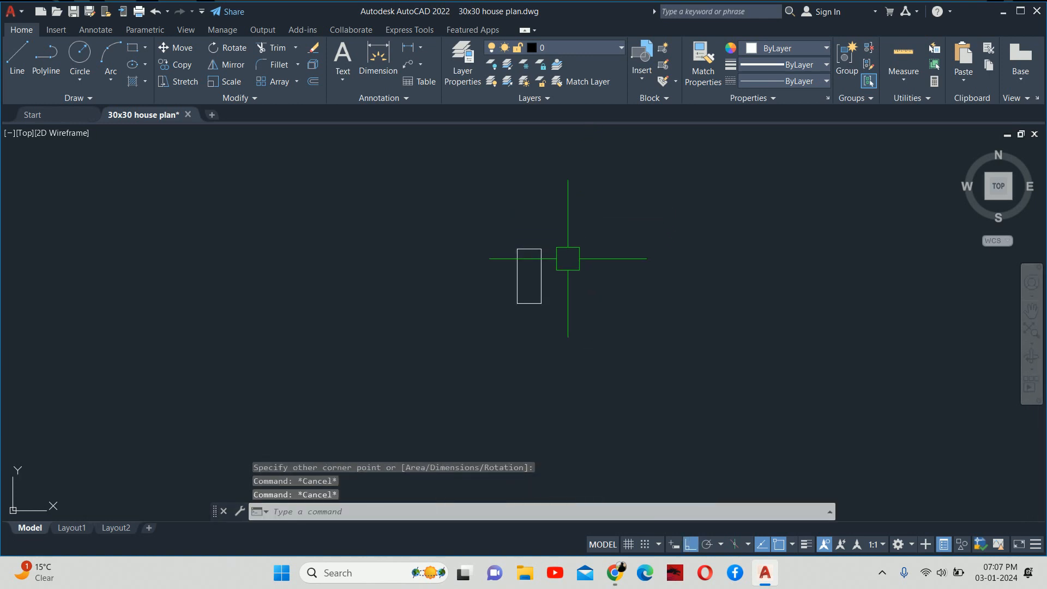
Explode the new small rectangle into separate lines.
text(x)
key(Return)
click(610, 349)
click(537, 266)
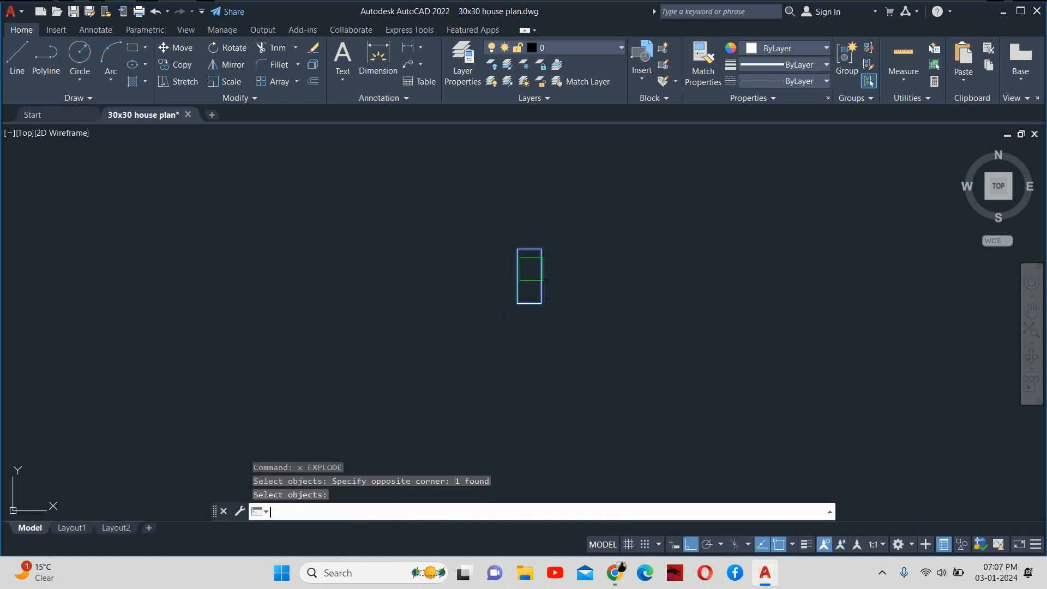
key(Return)
Offset the rectangle's bottom edge 1.5" upward.
text(o)
key(Return)
text(1.)
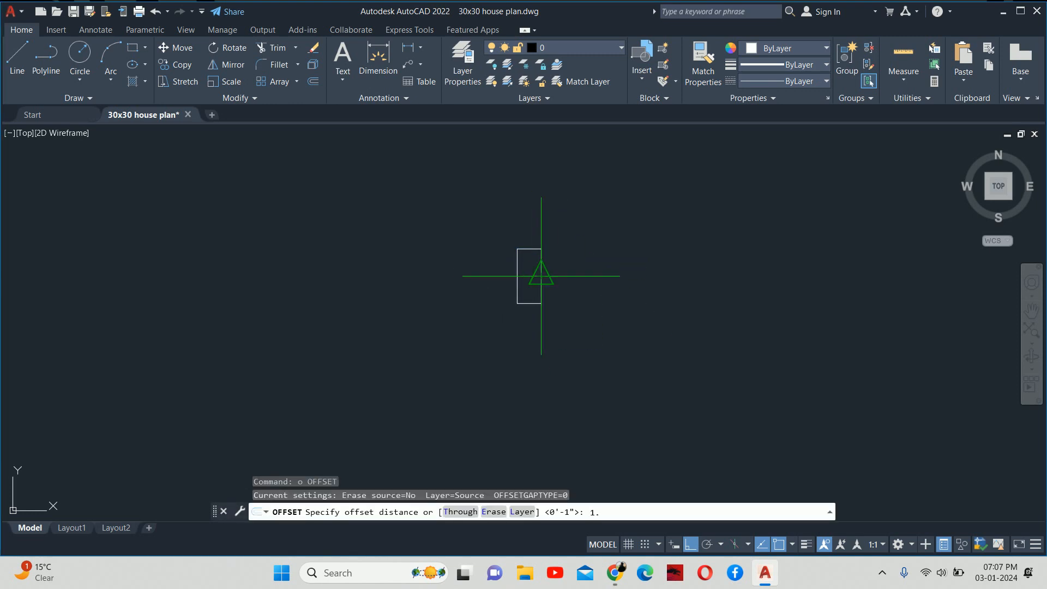
text(5)
key(Return)
click(519, 310)
click(524, 244)
key(Return)
key(Return)
key(Escape)
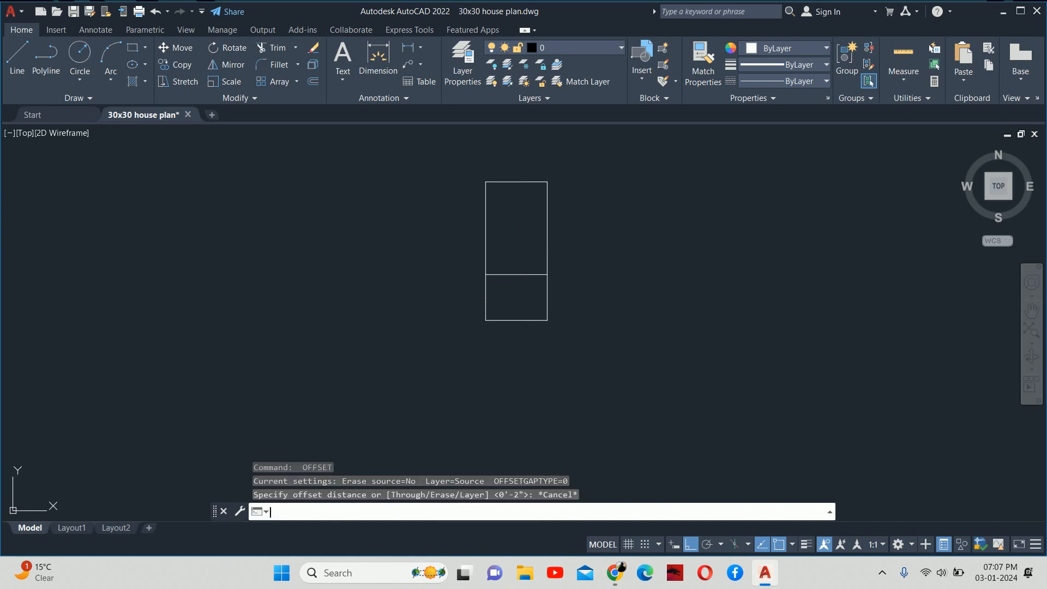
key(Return)
text(1)
key(Return)
click(547, 249)
key(Escape)
Offset the rectangle's right edge 0.75" inward.
key(Return)
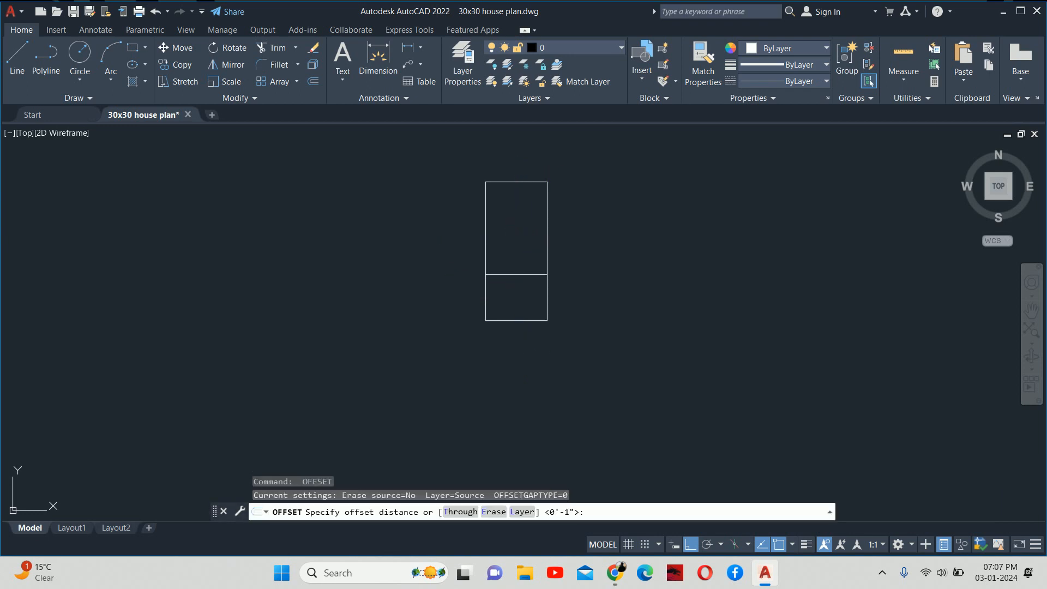
text(.75)
key(Return)
click(545, 255)
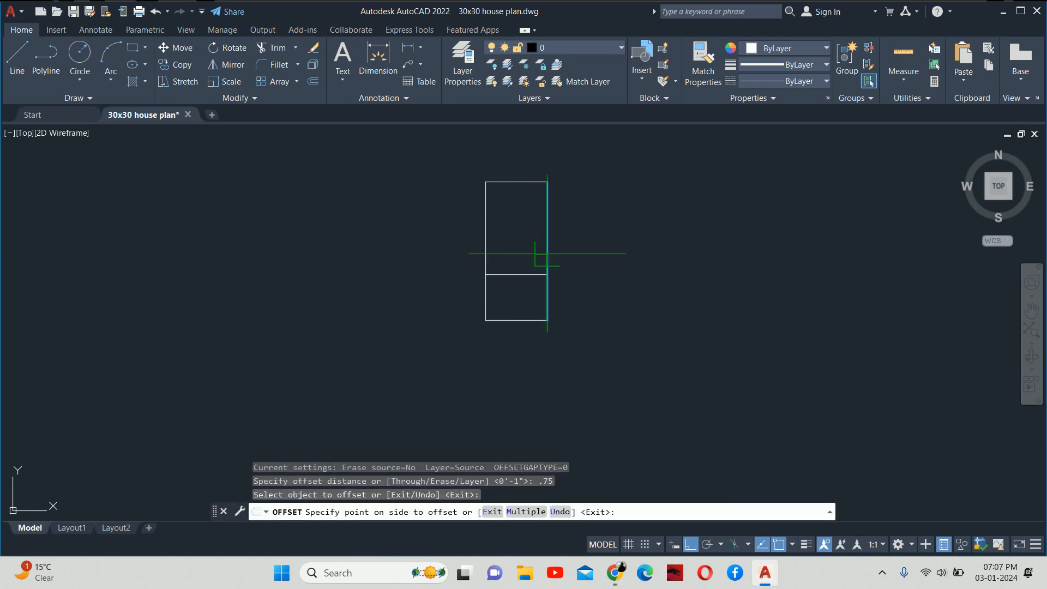
click(515, 252)
key(Escape)
key(Escape)
Trim the surplus lines to cut a notch out of the rectangle's lower right corner, forming the door frame profile.
text(tr)
key(Return)
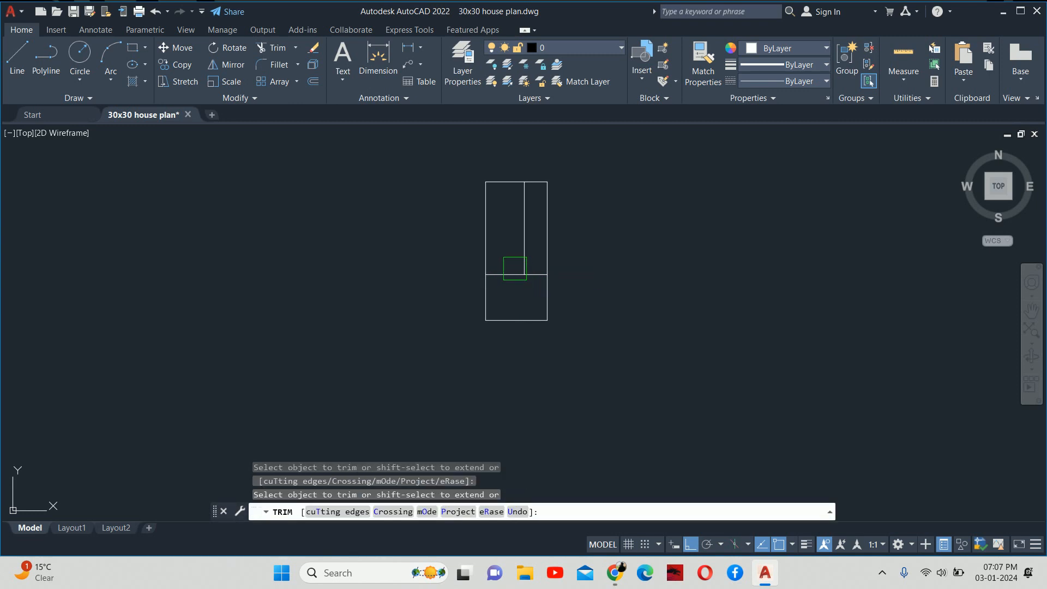
click(512, 270)
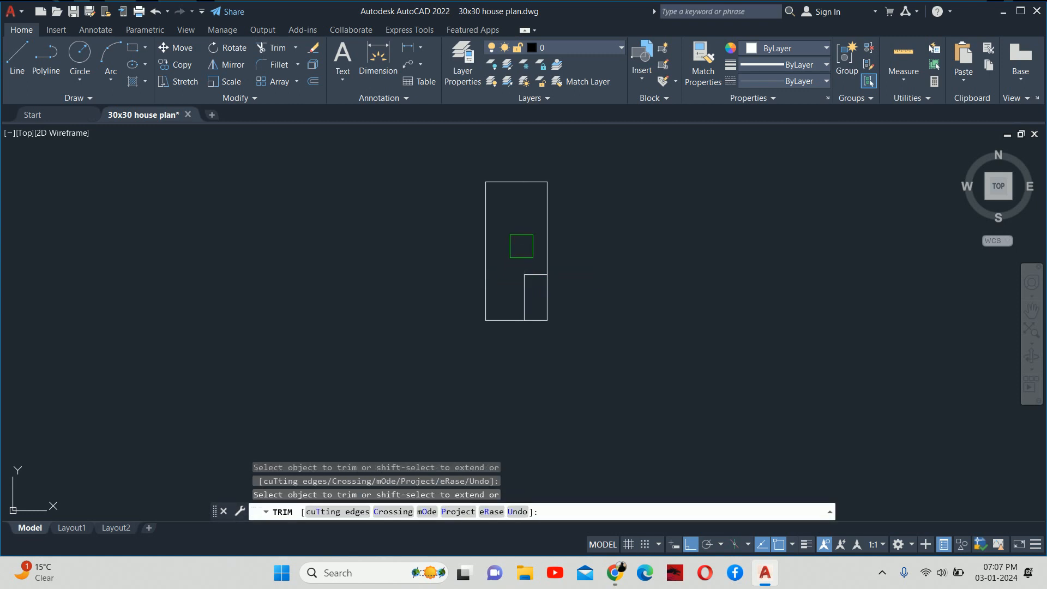
click(544, 320)
key(Escape)
scroll(545, 300, down, 2)
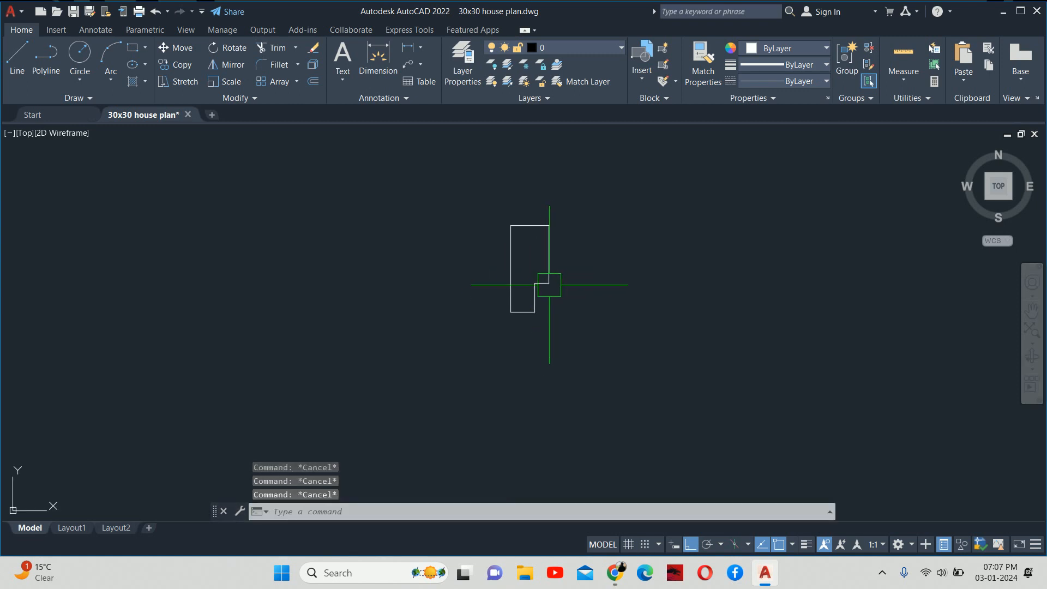
text(l)
key(Return)
click(511, 257)
key(Escape)
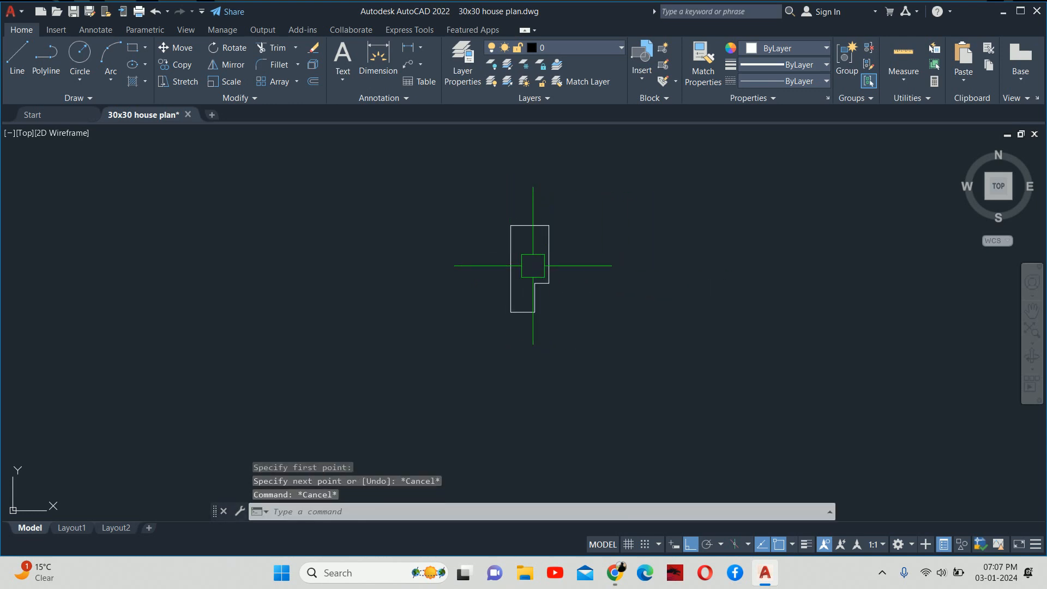
Draw a 2'10" horizontal line to the right from the outer left edge of the door frame profile.
key(Return)
click(511, 269)
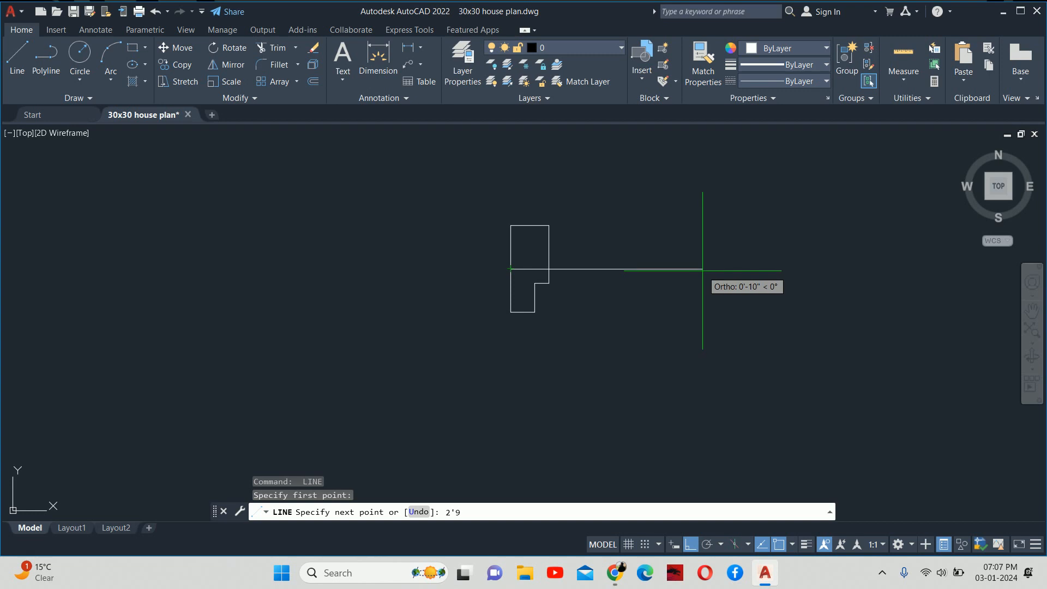
key(BackSpace)
text(1)
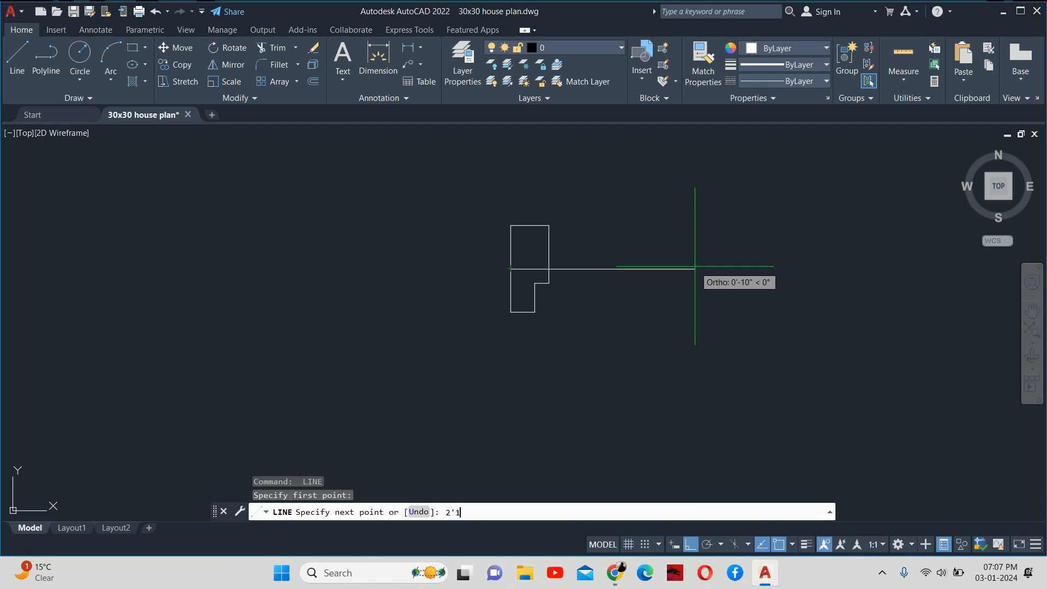
text(0)
key(Return)
key(Escape)
key(Escape)
key(Escape)
scroll(676, 269, down, 6)
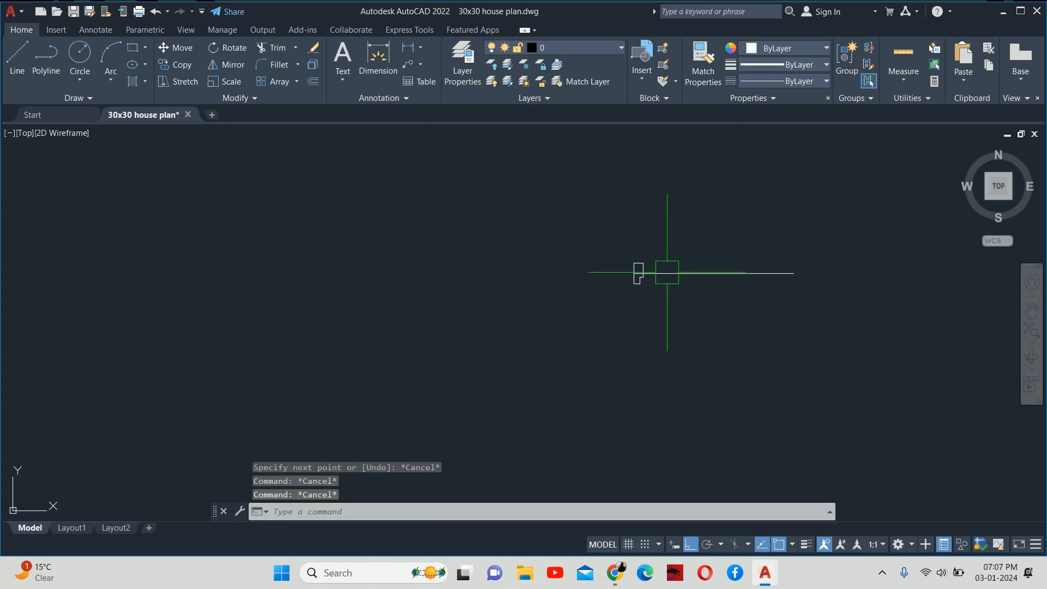
Mirror the door frame profile about a vertical axis through the line's midpoint, keeping the original.
text(mi)
key(Return)
click(596, 225)
click(669, 329)
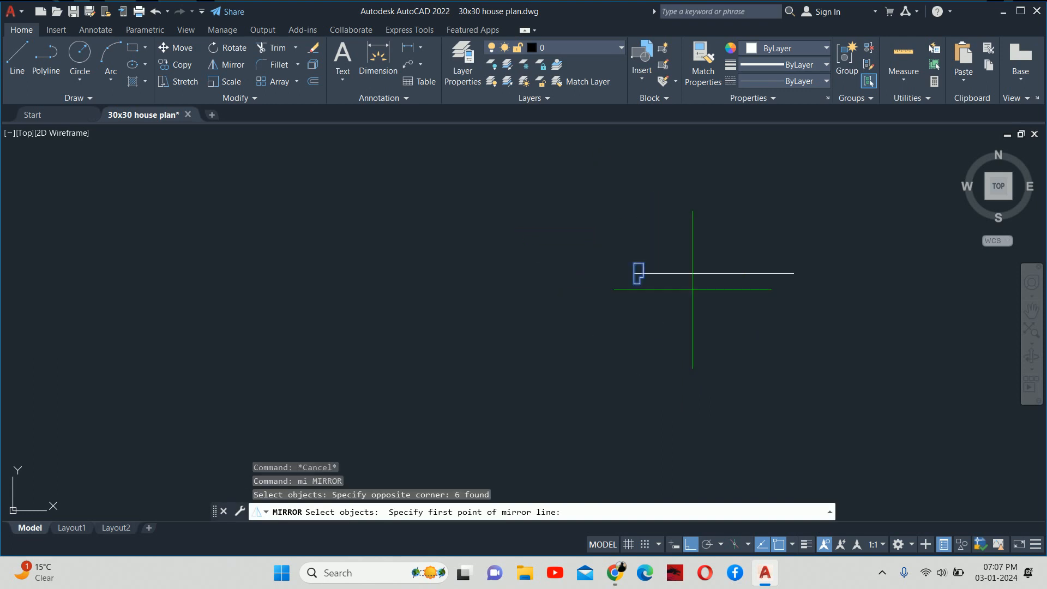
click(713, 273)
click(711, 234)
key(Return)
key(Escape)
key(Escape)
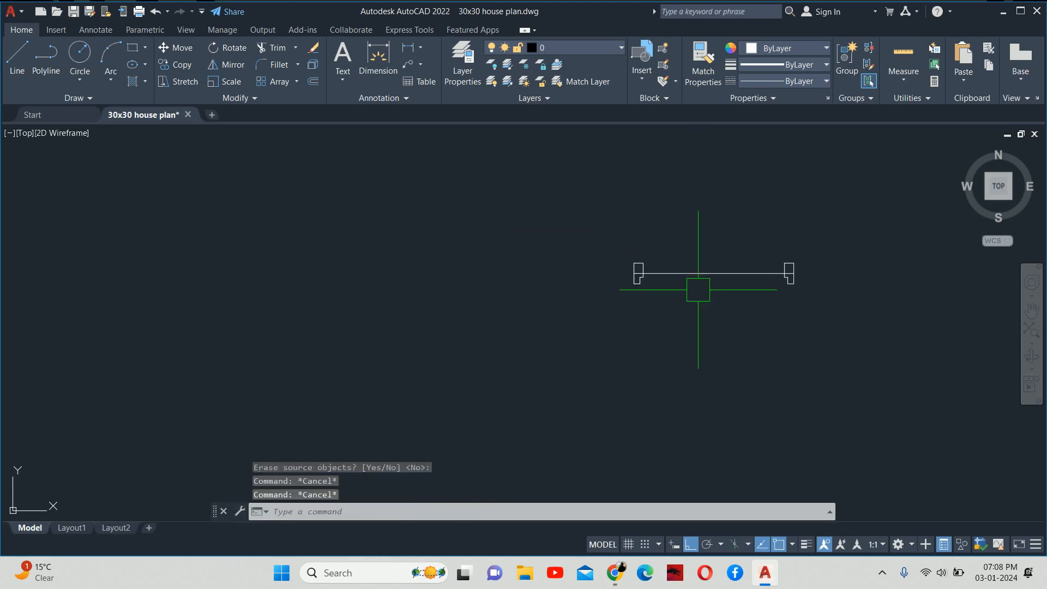
Delete the horizontal guide line between the two door frames.
scroll(680, 279, up, 4)
click(674, 281)
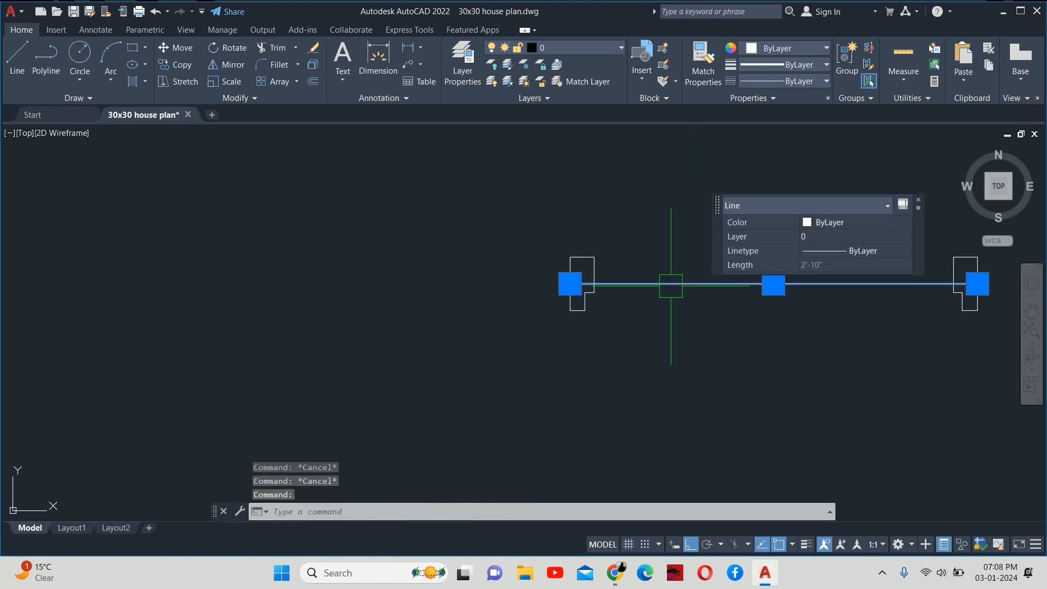
key(Delete)
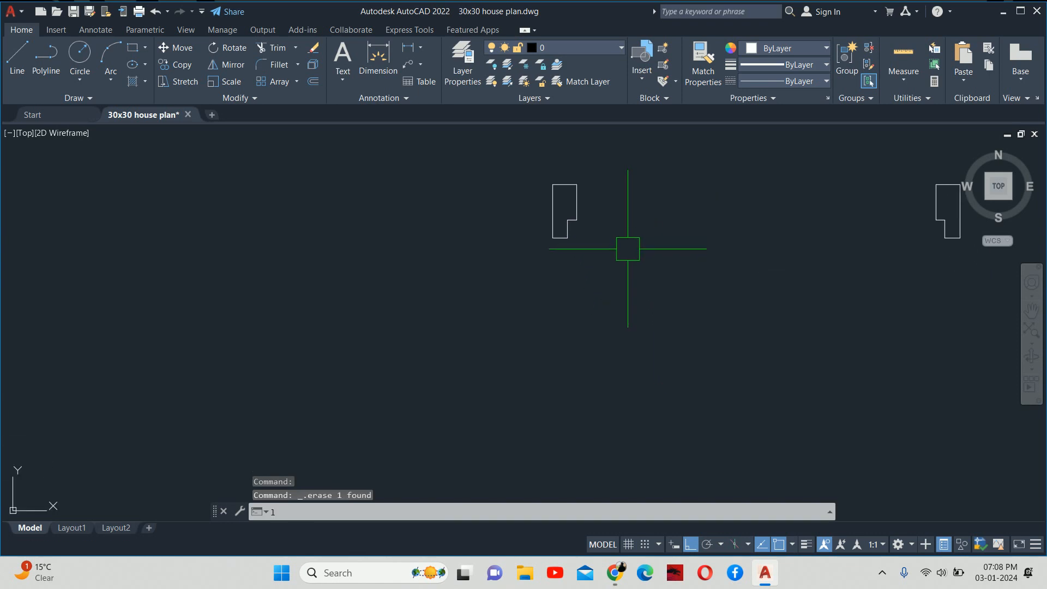
Draw a circle centred on the left frame's bottom notch corner, with its radius reaching the right frame's matching corner.
text(c)
key(Return)
scroll(628, 240, up, 2)
click(560, 229)
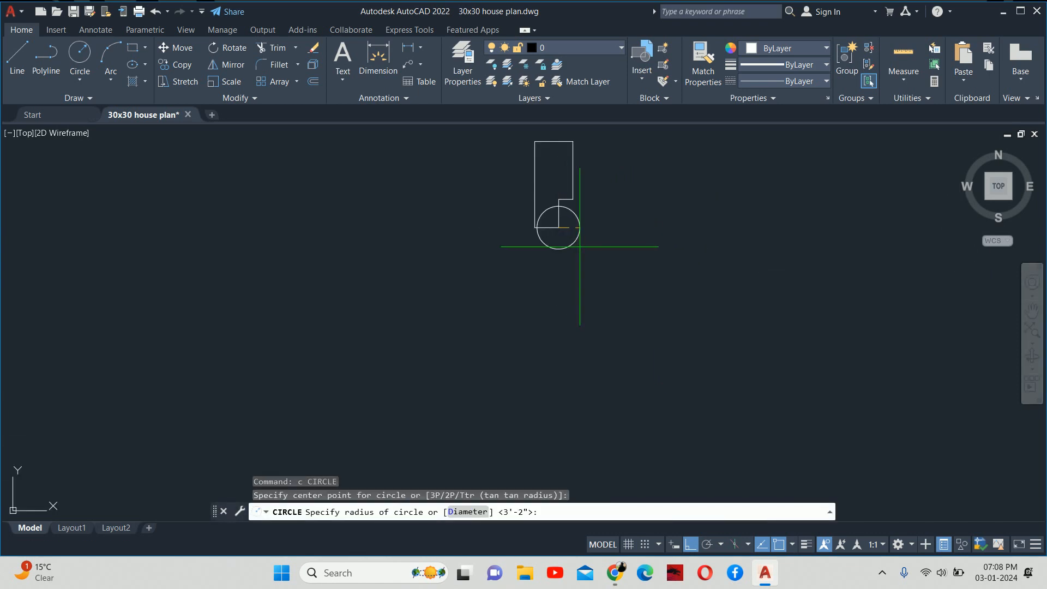
scroll(578, 306, down, 3)
scroll(708, 235, up, 3)
click(758, 230)
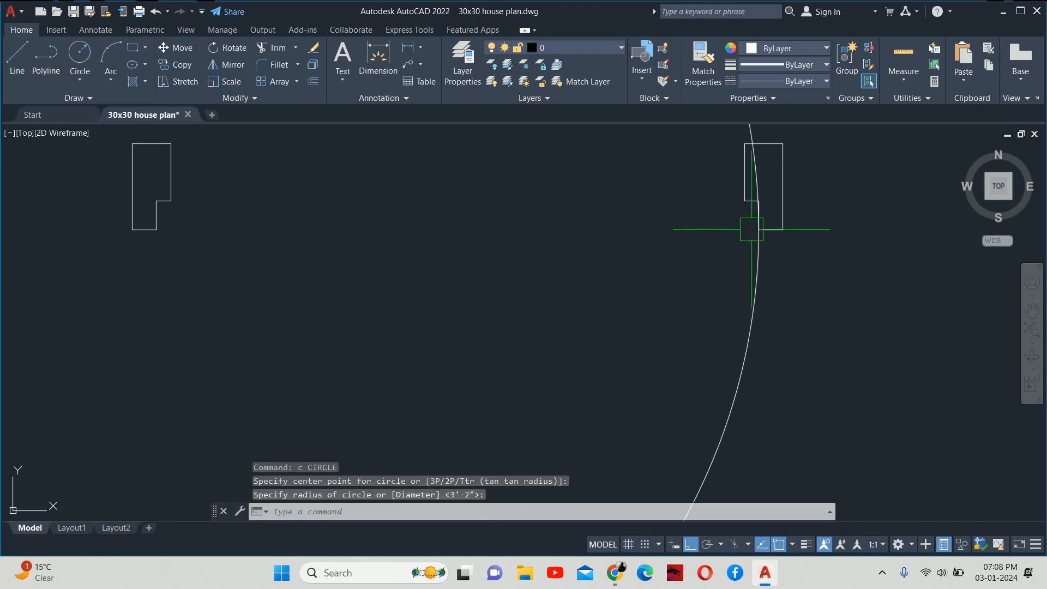
key(Escape)
key(Escape)
text(tr)
key(Return)
key(Escape)
Draw a vertical line from the left frame's bottom notch corner down to the circle's lowest point.
scroll(741, 226, down, 4)
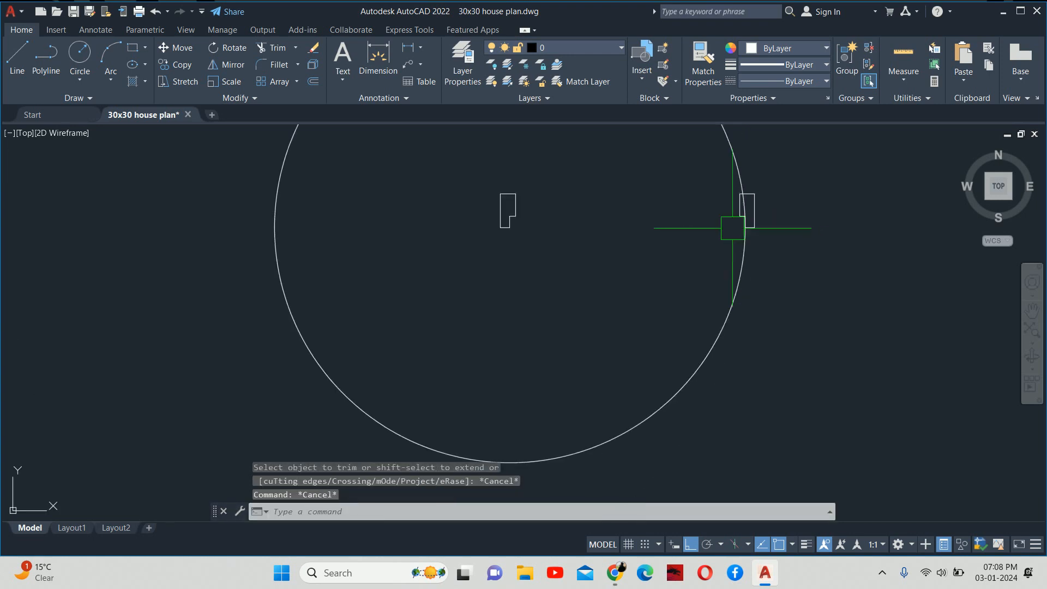
text(l)
key(Return)
click(509, 227)
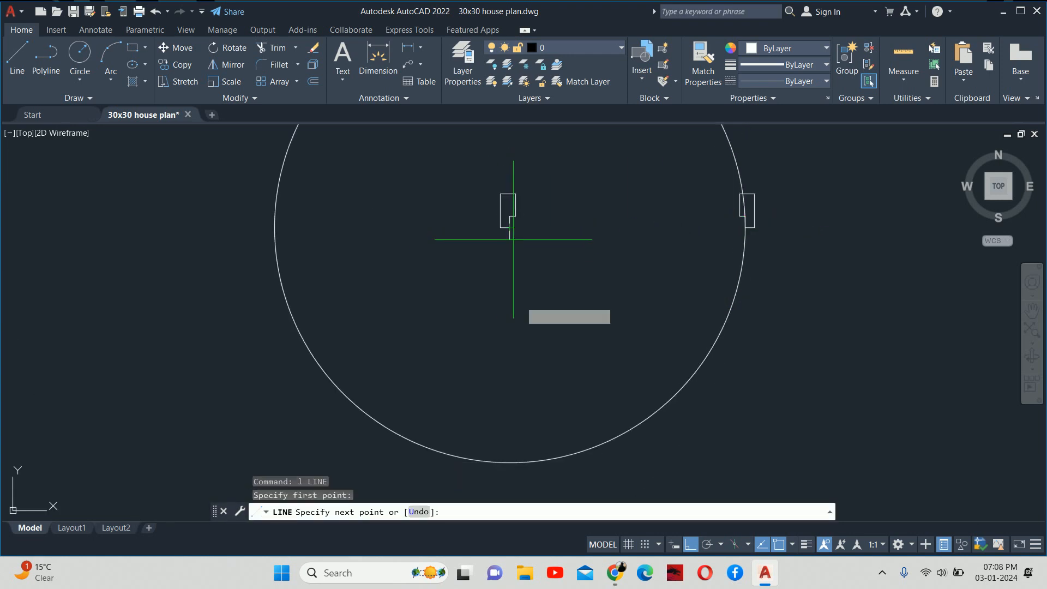
click(509, 462)
key(Escape)
key(Escape)
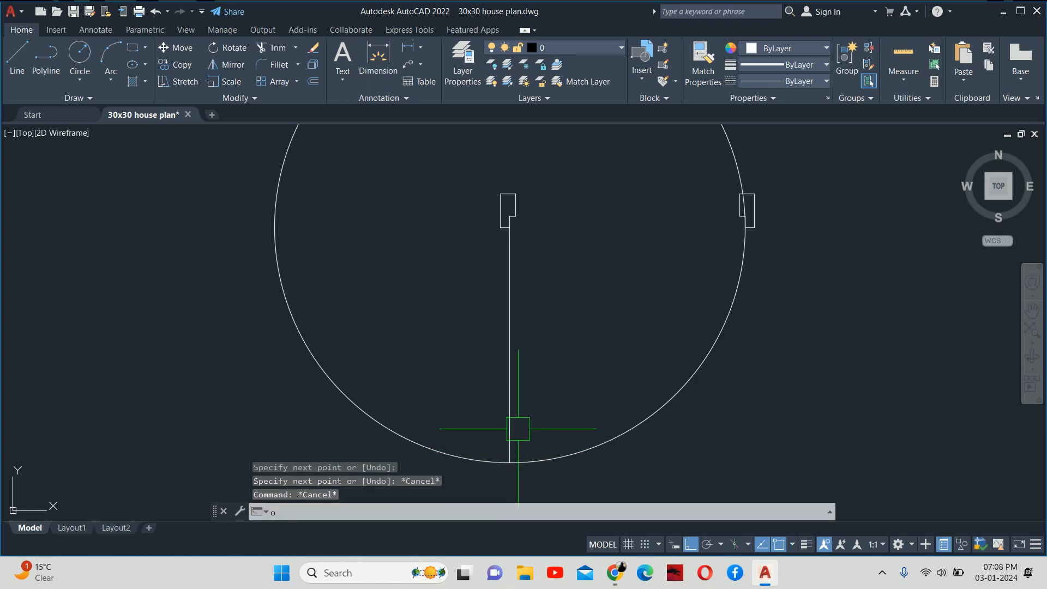
Offset the vertical door line 0.75" to the right to give the door leaf its thickness.
text(o)
key(Return)
text(.75)
key(Return)
click(509, 354)
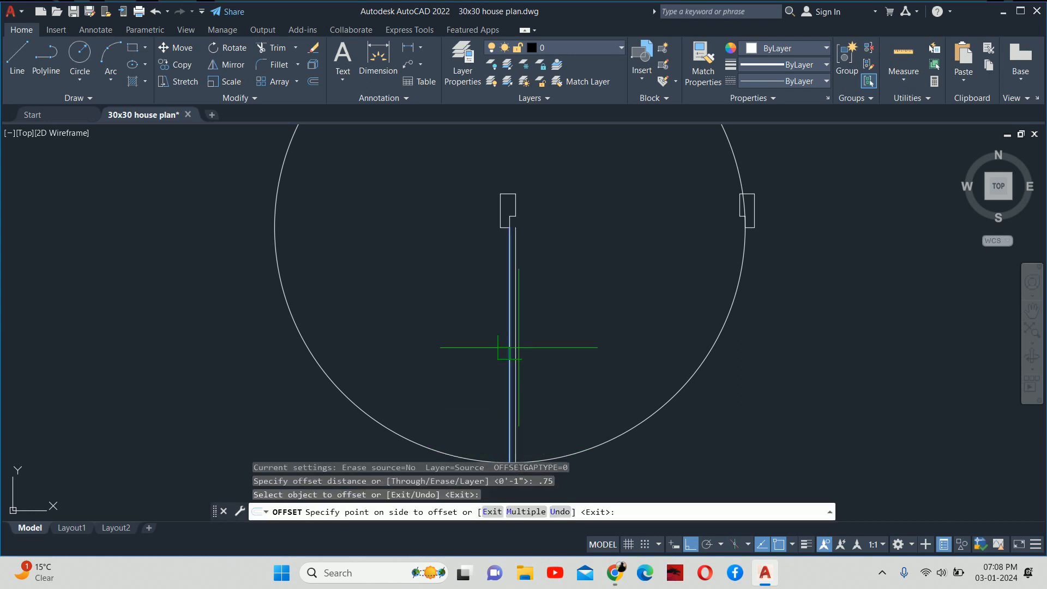
click(531, 355)
key(Escape)
key(Escape)
Close the top of the door leaf with a short line between its two vertical lines.
scroll(507, 211, up, 4)
key(Escape)
text(k)
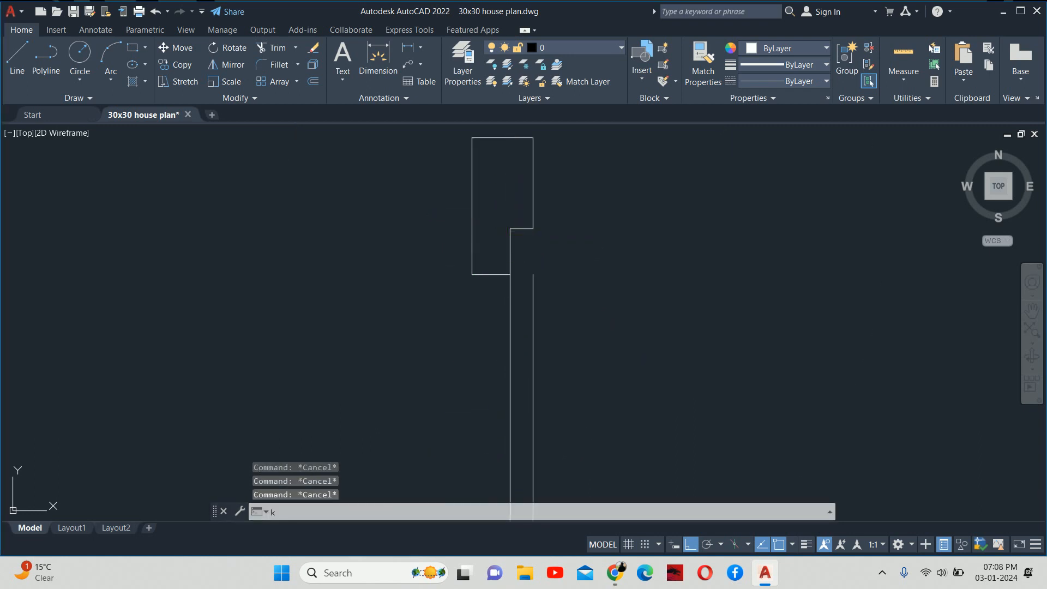
text(l)
key(Return)
click(510, 275)
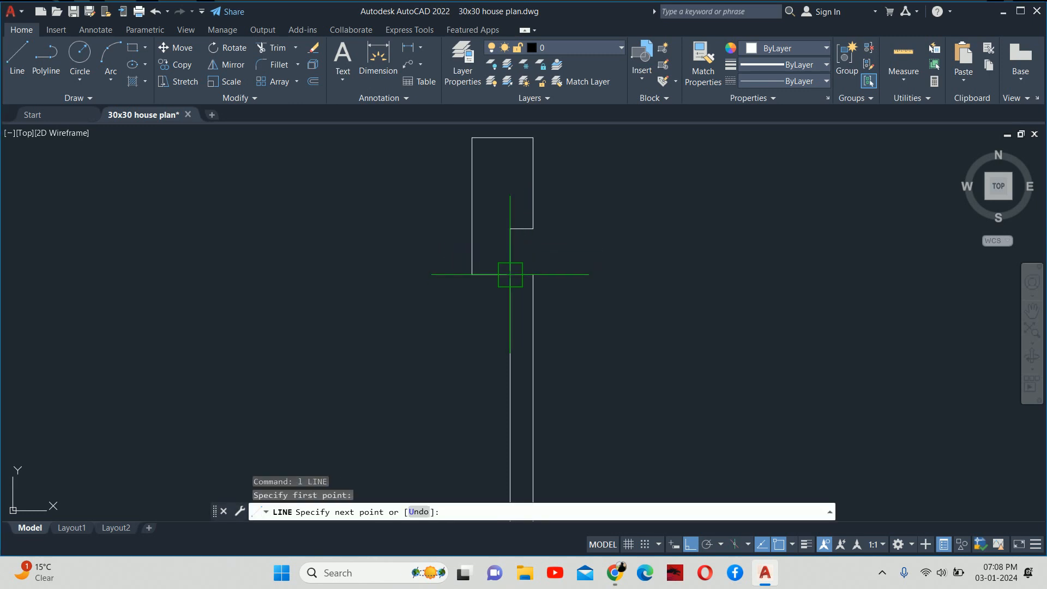
click(533, 274)
key(Return)
key(Escape)
scroll(540, 274, down, 4)
scroll(545, 275, down, 2)
key(Escape)
Trim the circle to a quarter swing arc from the door leaf's lower end to the right frame.
middle_drag(536, 308, 519, 278)
text(r)
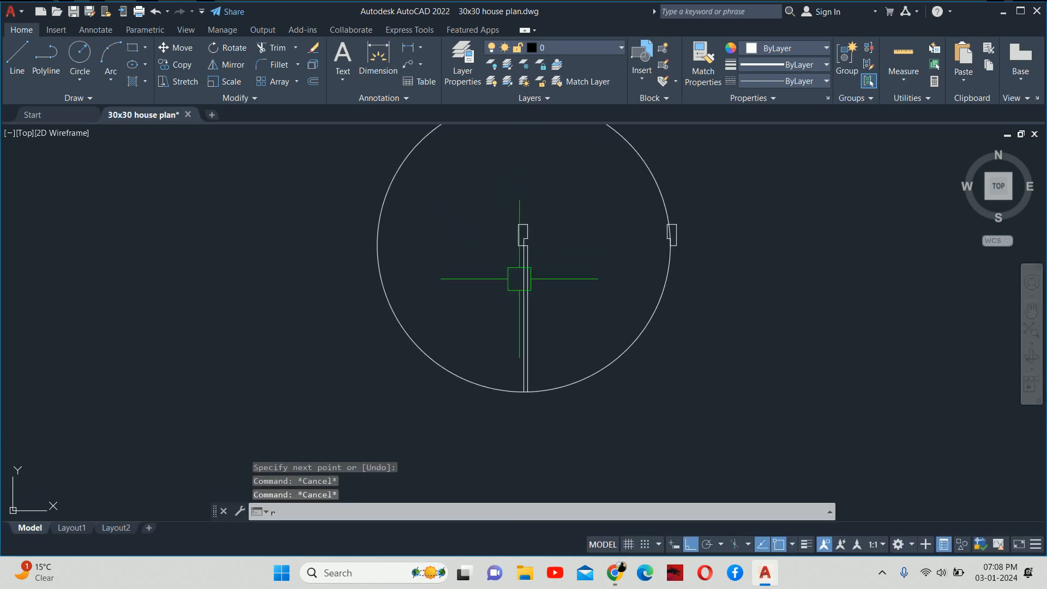
key(Return)
key(Return)
click(486, 387)
key(Escape)
text(tr)
key(Return)
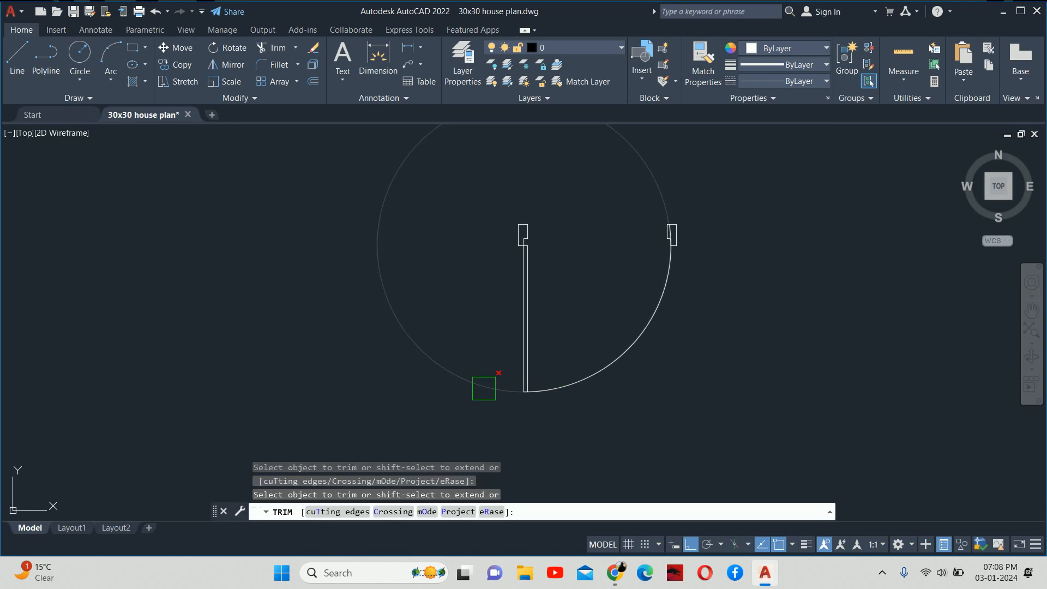
scroll(668, 239, up, 6)
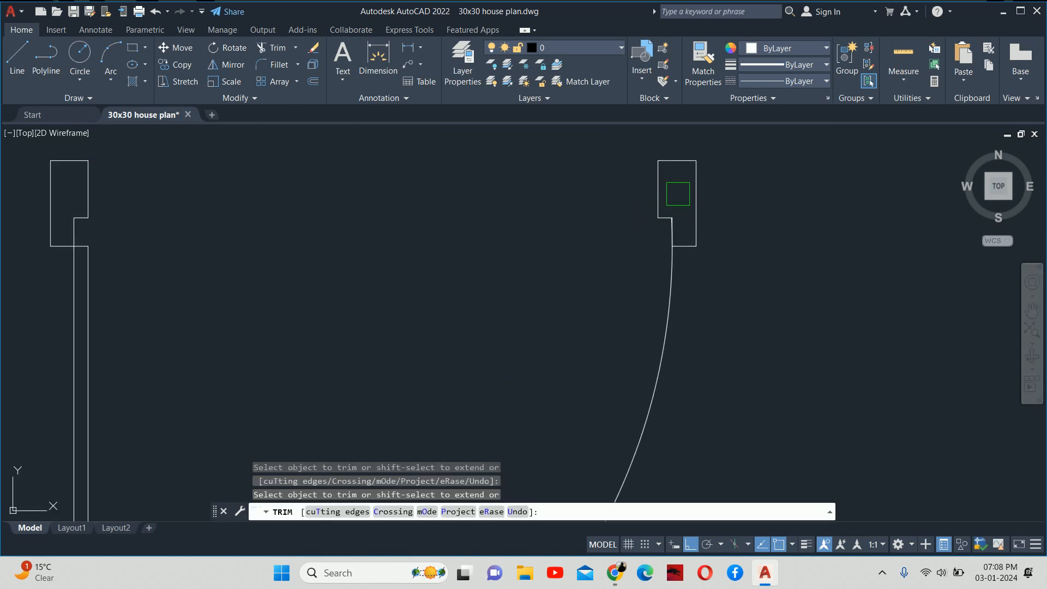
scroll(669, 229, up, 2)
scroll(666, 232, down, 5)
key(Escape)
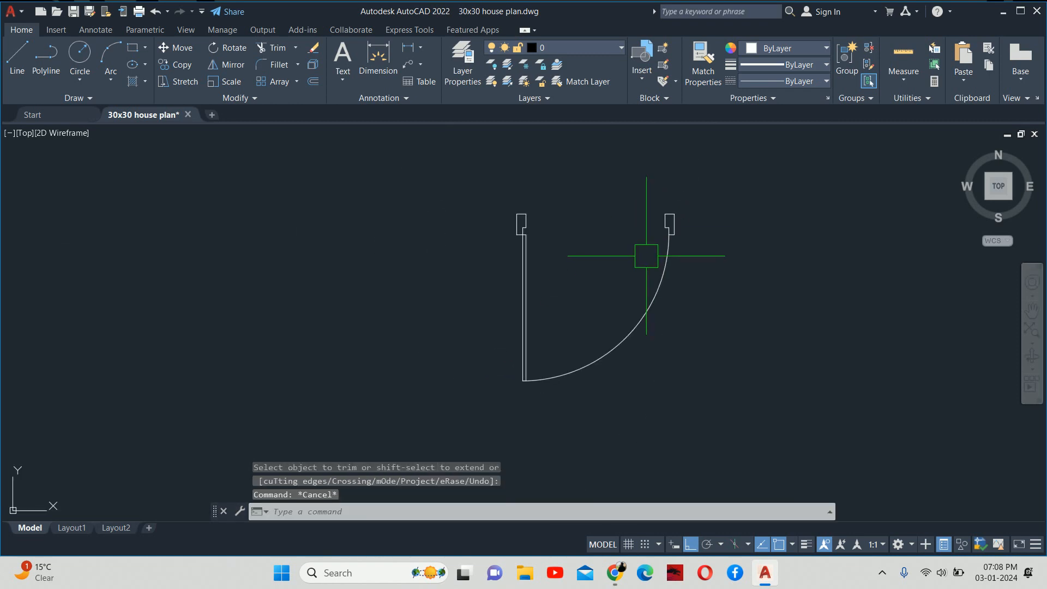
Check the Linetype Manager for the HIDDEN linetype.
scroll(646, 256, down, 5)
click(621, 258)
scroll(636, 271, up, 4)
key(Escape)
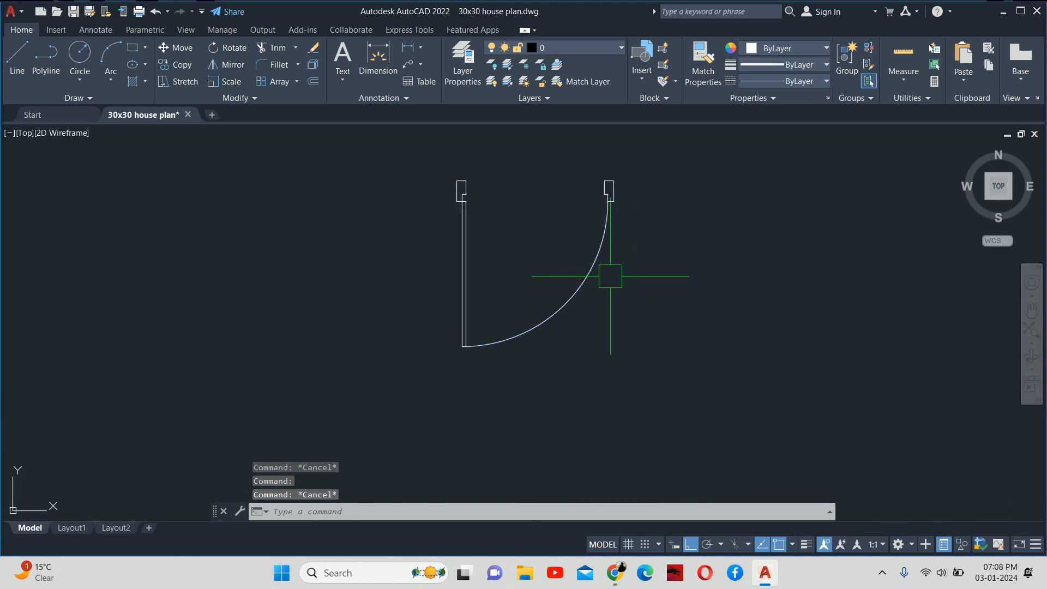
click(588, 271)
text(LT)
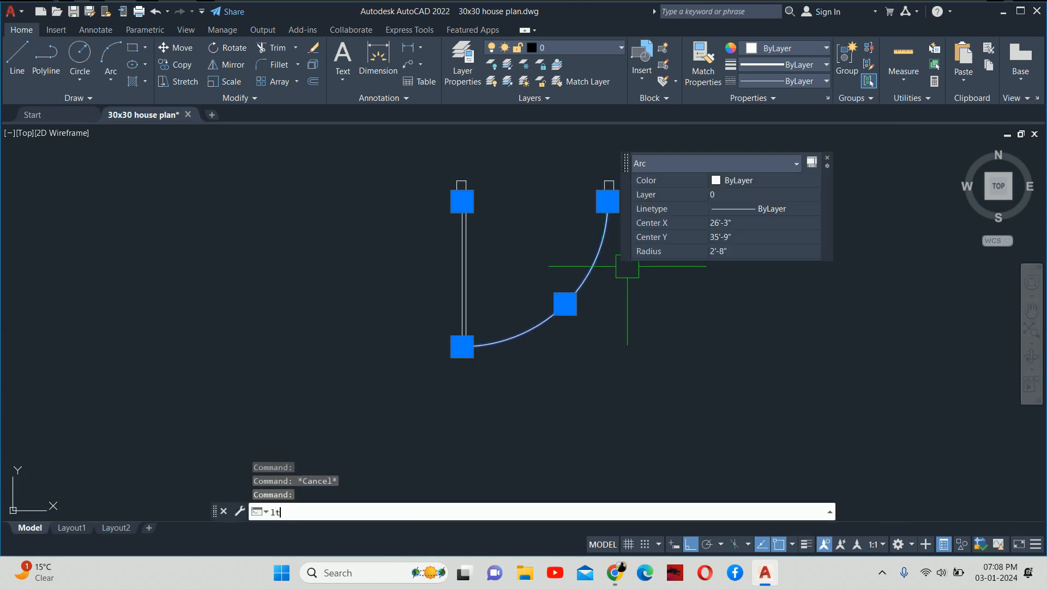
key(Return)
click(504, 278)
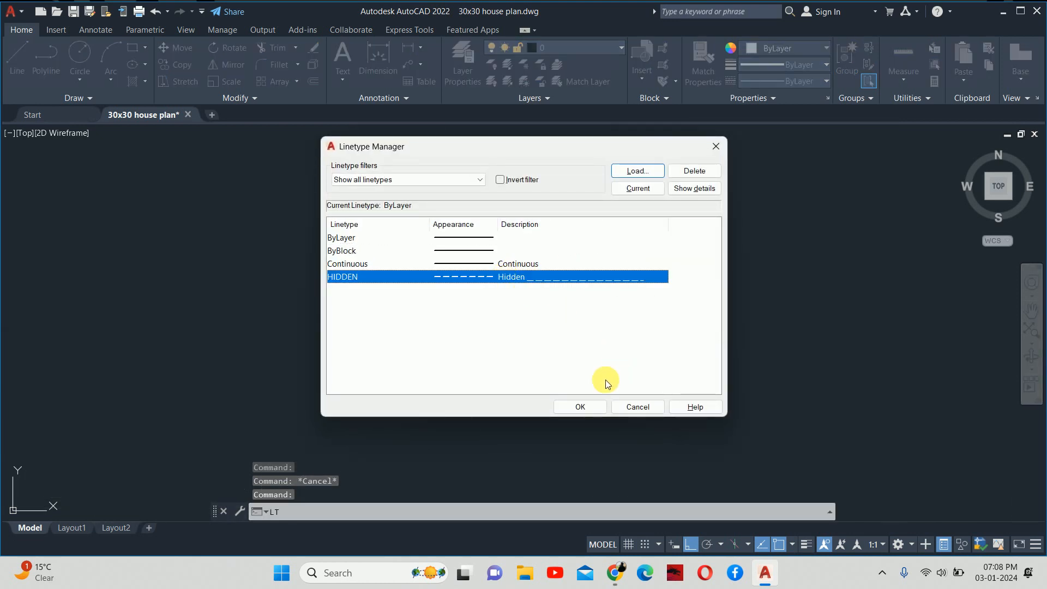
click(587, 403)
key(Escape)
key(Escape)
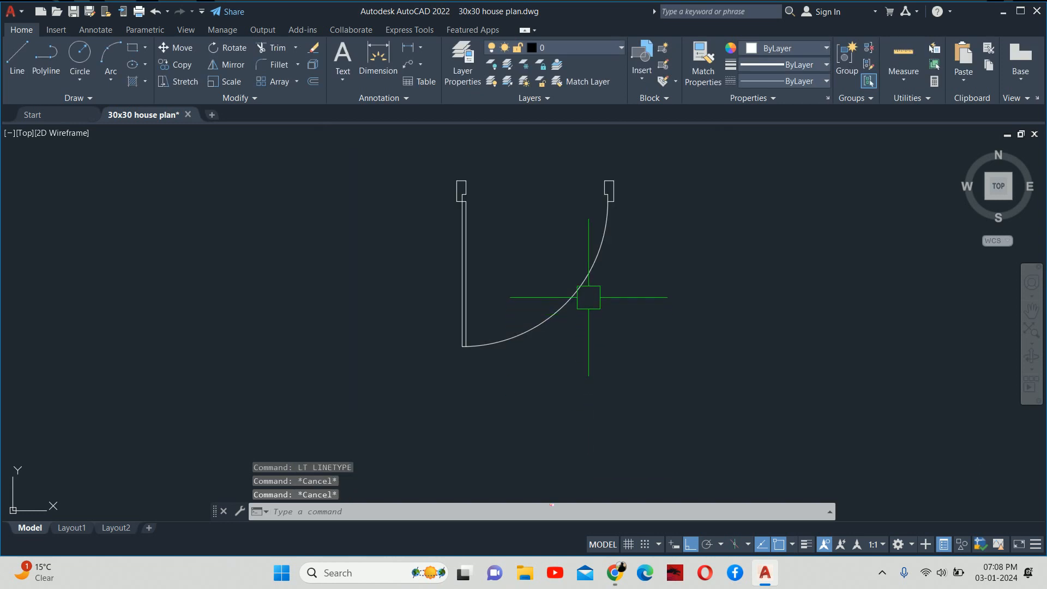
Set the linetype of the door's swing arc to HIDDEN in its properties.
click(590, 295)
text(PR)
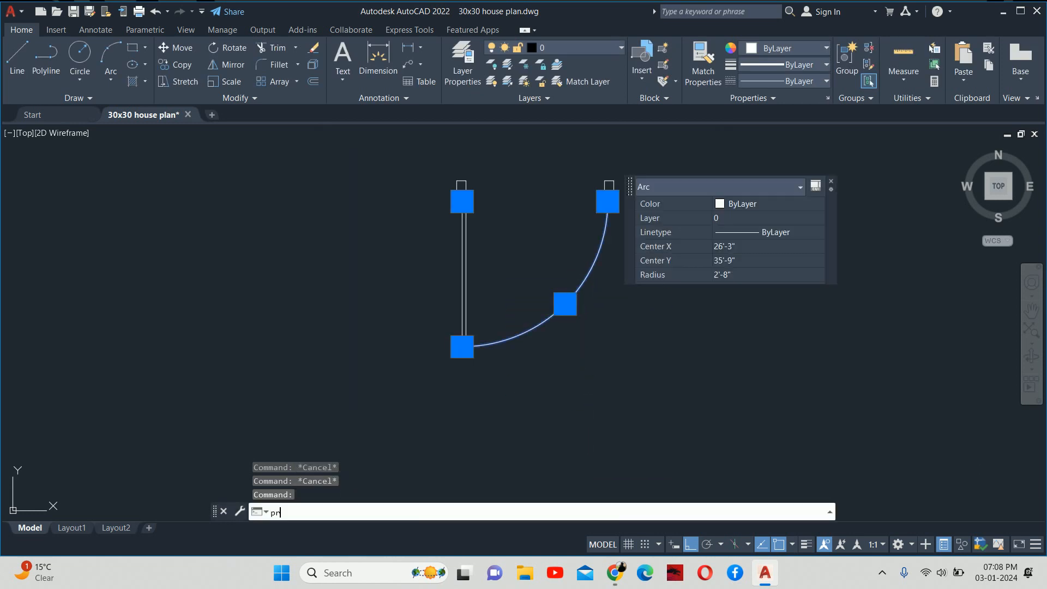
key(Return)
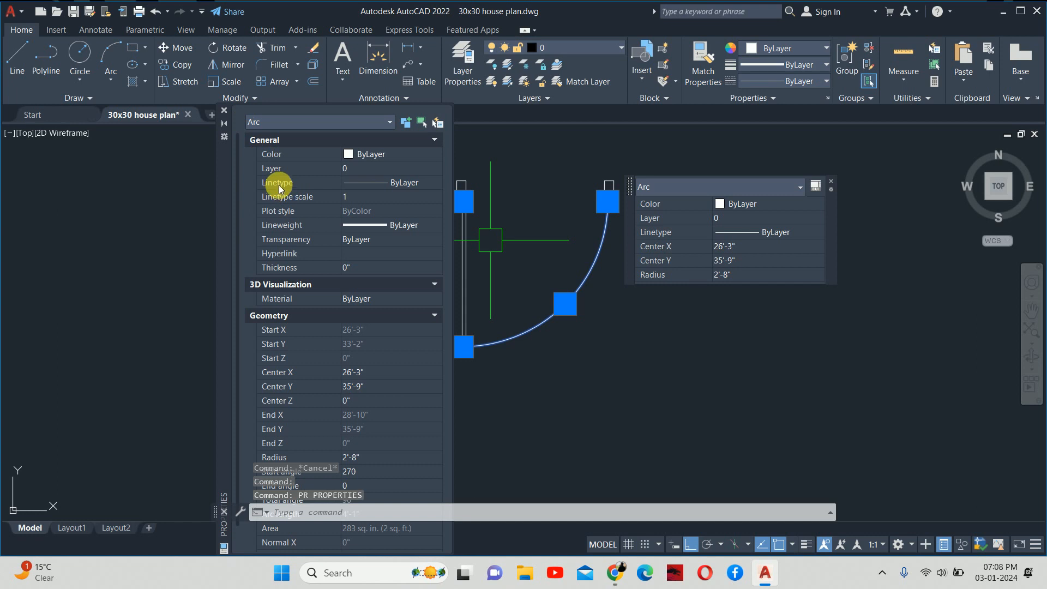
click(382, 182)
click(436, 182)
click(414, 229)
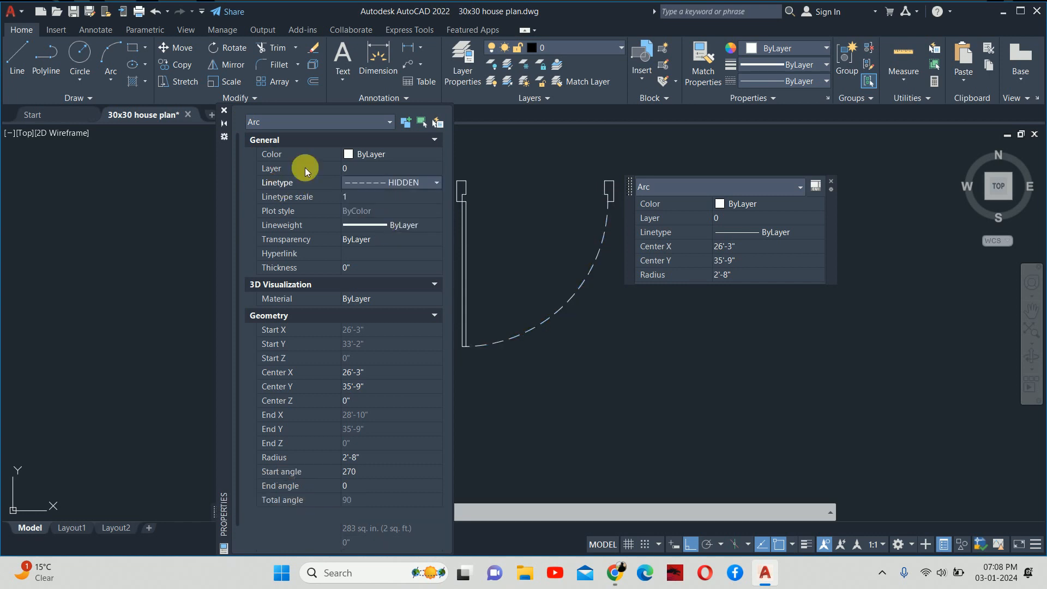
click(223, 110)
key(Escape)
key(Escape)
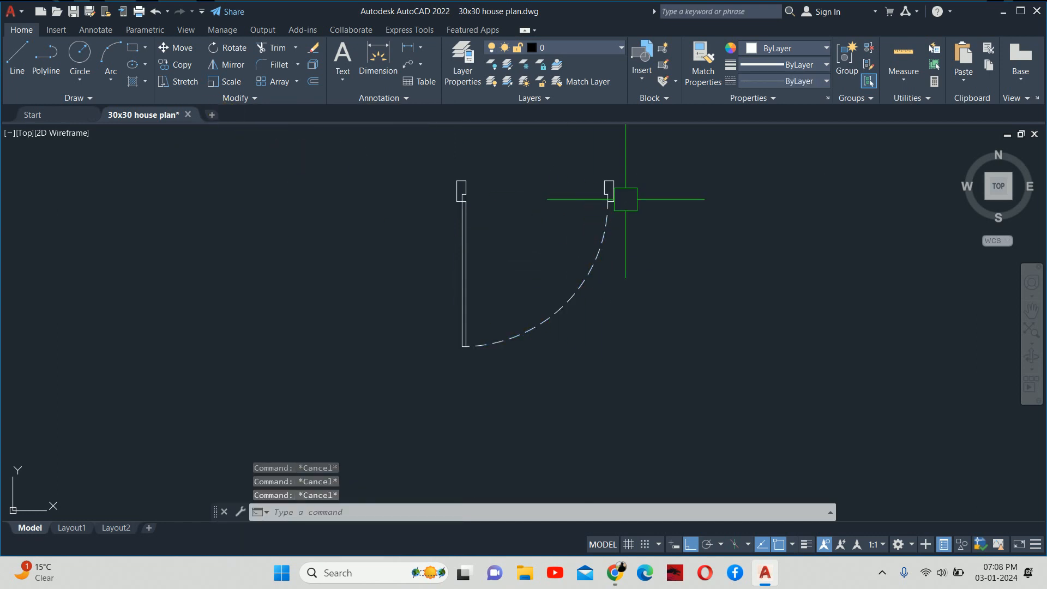
Draw a 4" by 0.25" rectangle on top of the right door frame, starting at the frame's upper-left corner.
scroll(487, 220, up, 2)
text(rec)
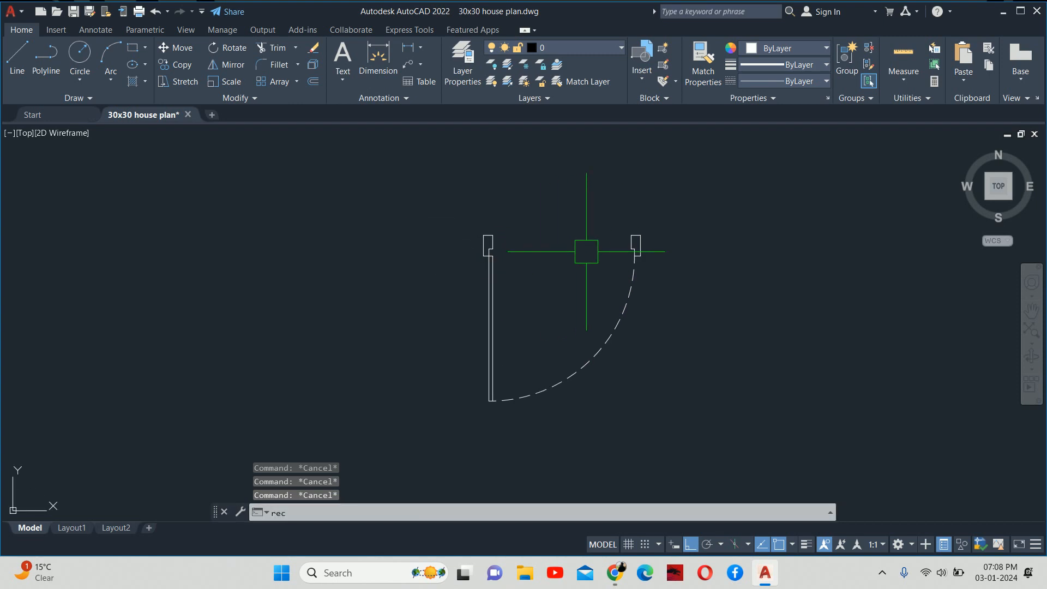
key(Return)
scroll(599, 241, up, 3)
scroll(610, 229, up, 2)
click(697, 245)
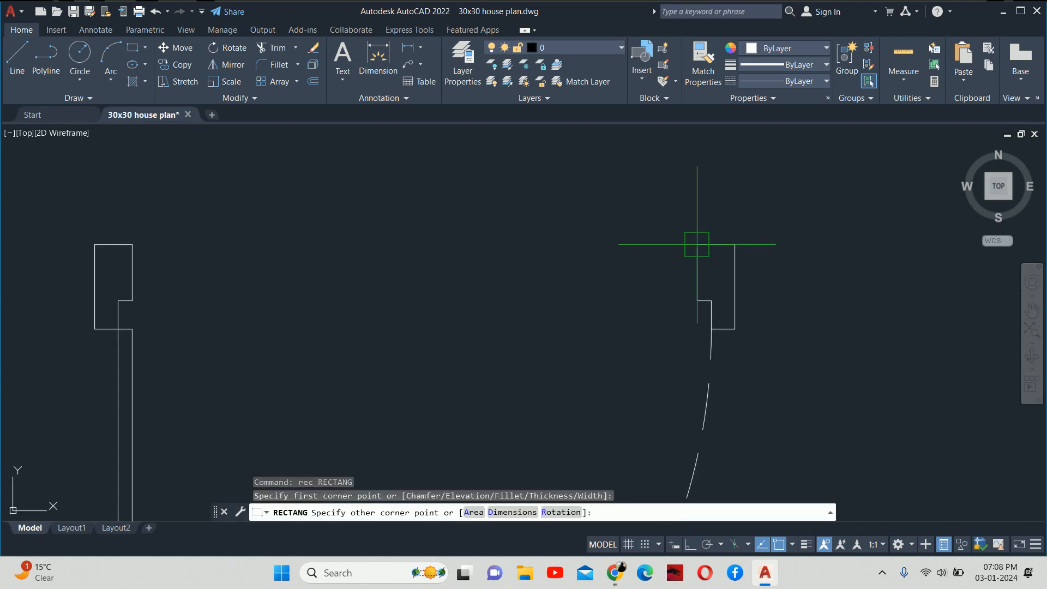
text(d)
key(Return)
key(Return)
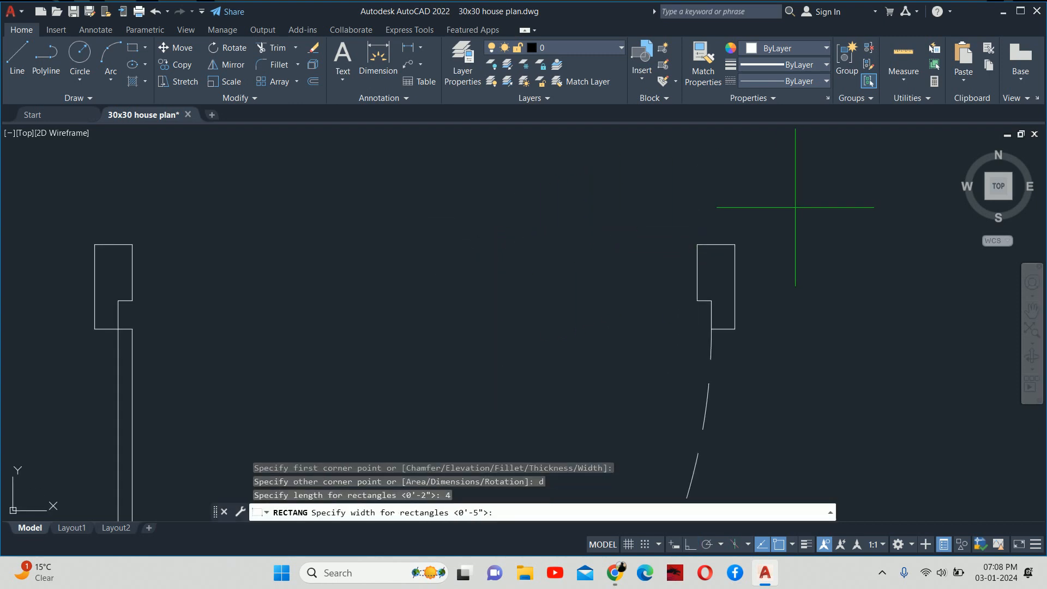
text(.25)
key(Return)
click(790, 200)
key(Escape)
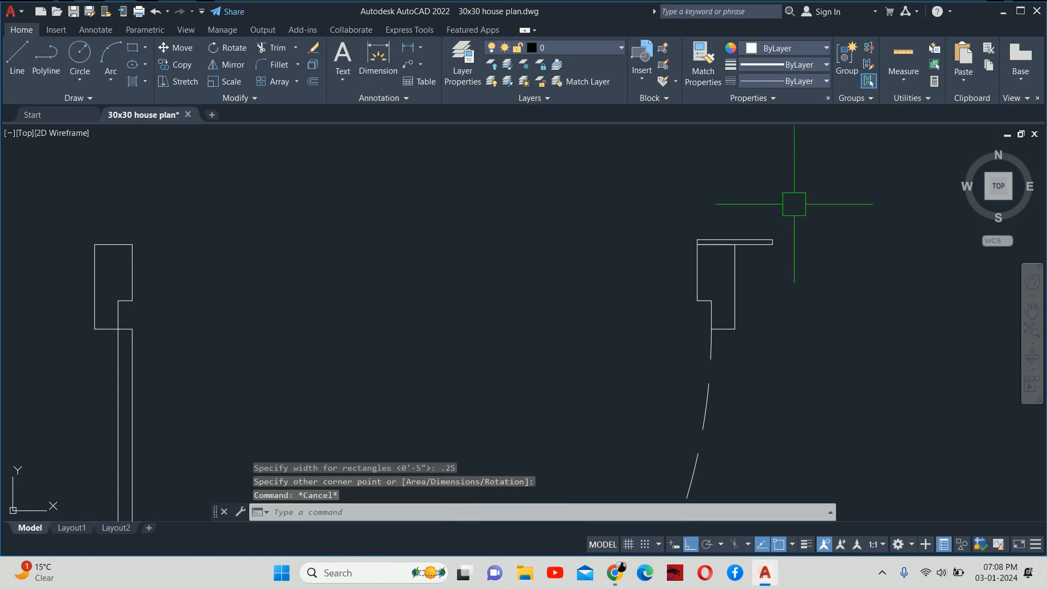
key(Escape)
key(Escape)
Mirror the thin rectangle about the right frame's horizontal midline to its bottom edge, keeping the original.
scroll(785, 221, down, 2)
text(mi)
key(Return)
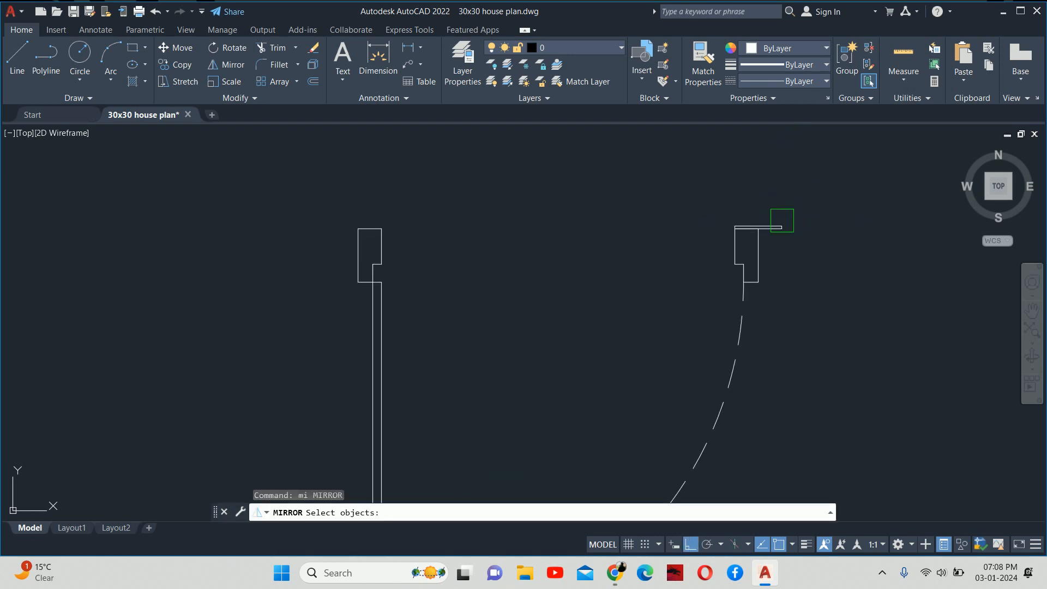
click(775, 227)
key(Return)
scroll(771, 237, up, 4)
click(736, 283)
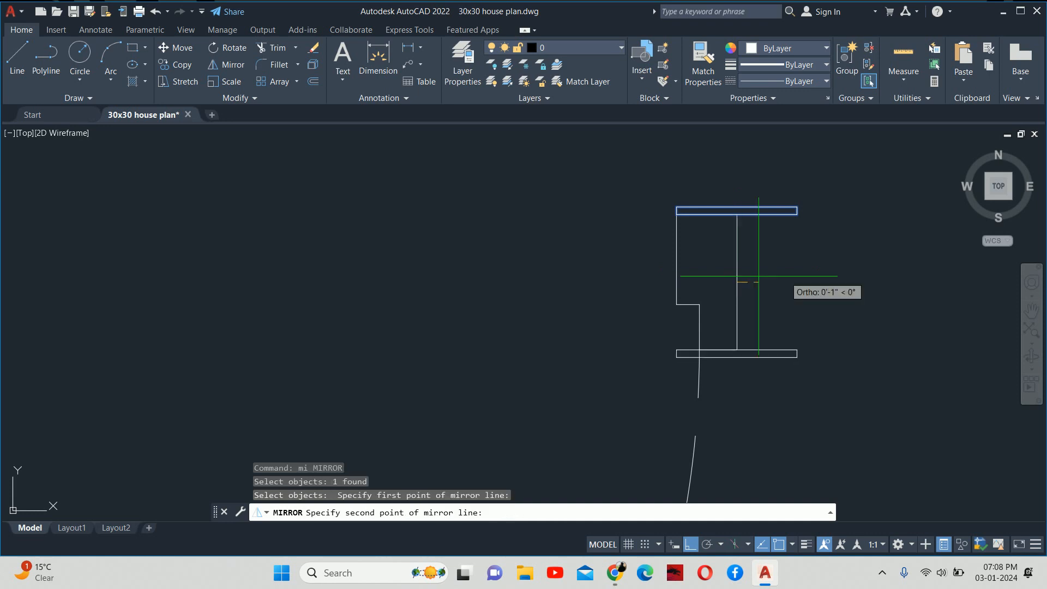
click(834, 283)
key(Return)
key(Escape)
text(m)
key(Return)
click(780, 350)
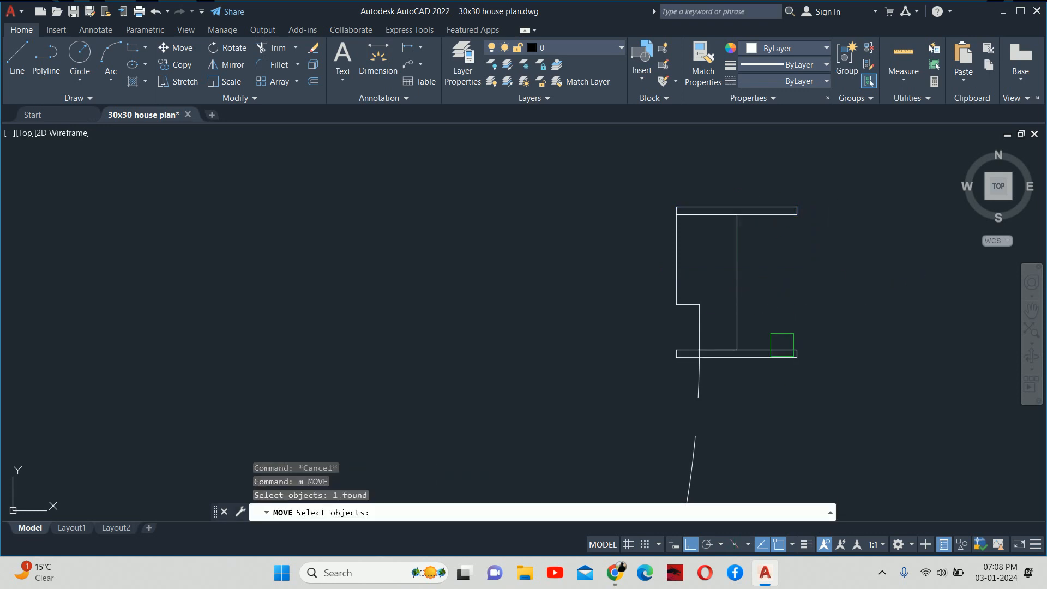
key(Return)
scroll(667, 344, up, 2)
click(683, 344)
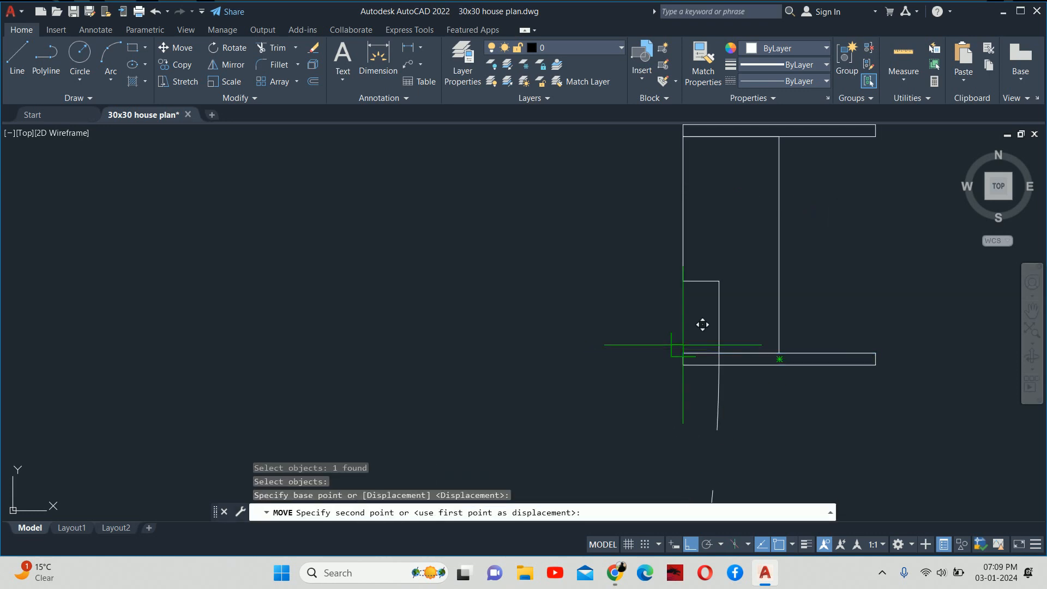
key(Escape)
Move the lower thin rectangle right so its upper-left corner meets the bottom corner of the right frame's notch.
key(Return)
click(683, 358)
key(Return)
scroll(678, 356, up, 2)
click(686, 352)
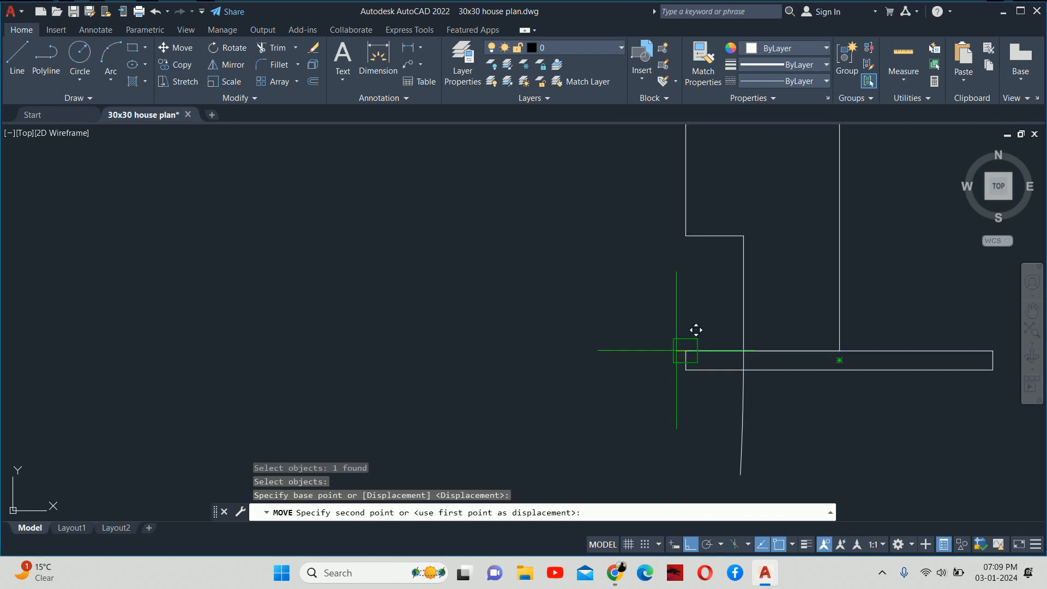
key(Escape)
key(Escape)
scroll(794, 335, down, 4)
scroll(794, 334, down, 4)
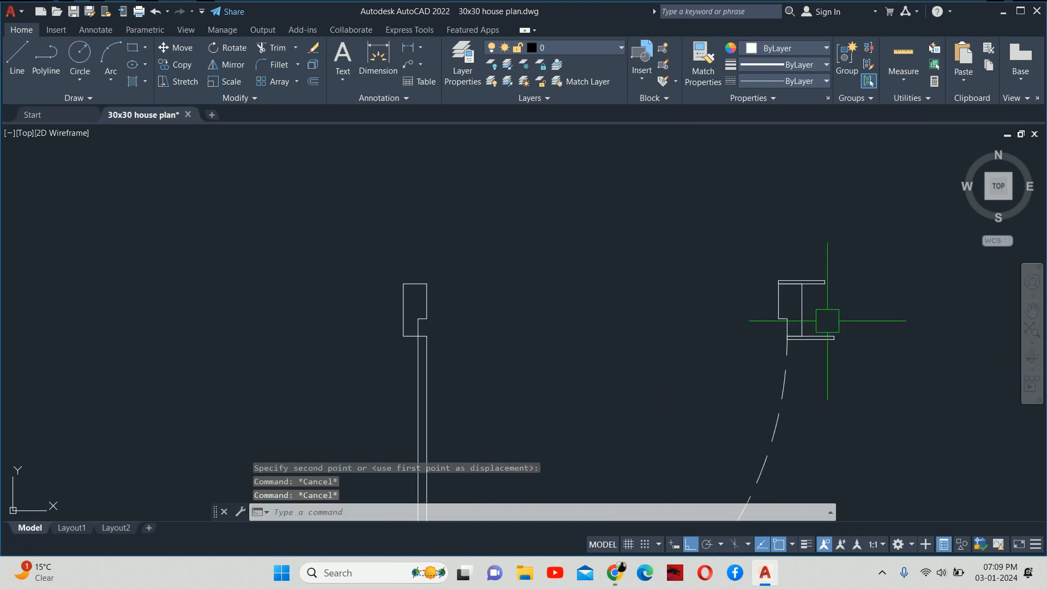
Mirror both thin rectangles onto the left frame about a vertical line midway between the two frames, keeping the originals.
text(mi)
key(Return)
click(911, 381)
click(818, 246)
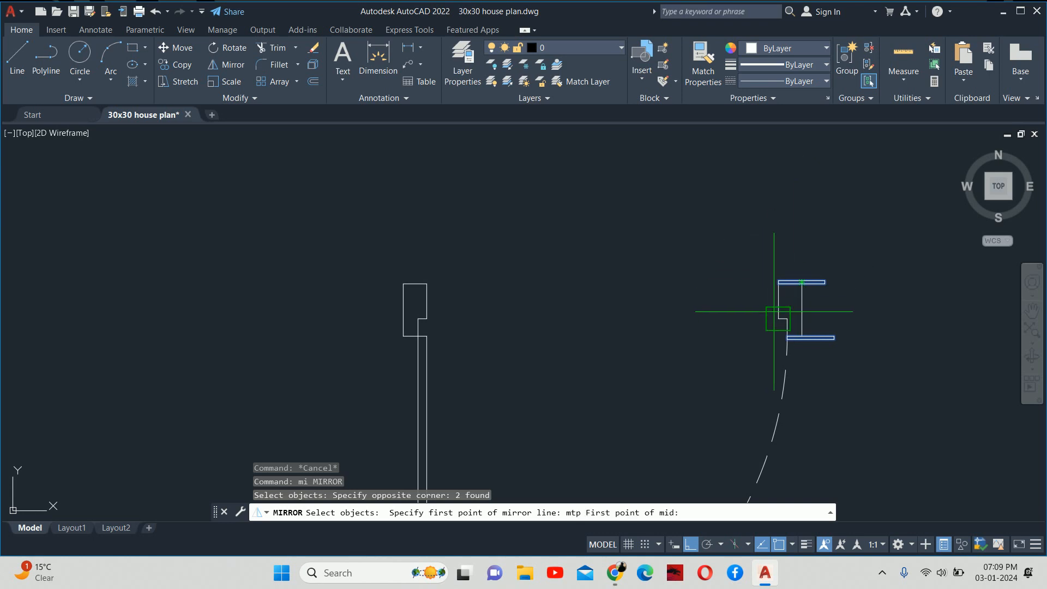
click(421, 304)
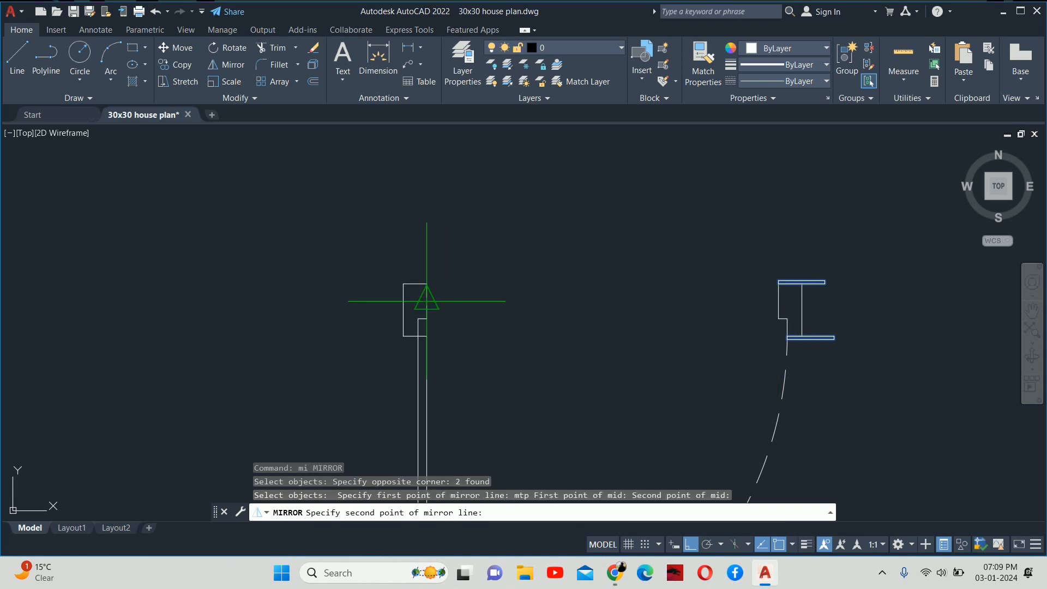
click(676, 175)
key(Return)
scroll(636, 256, down, 2)
key(Escape)
scroll(636, 257, down, 4)
key(Escape)
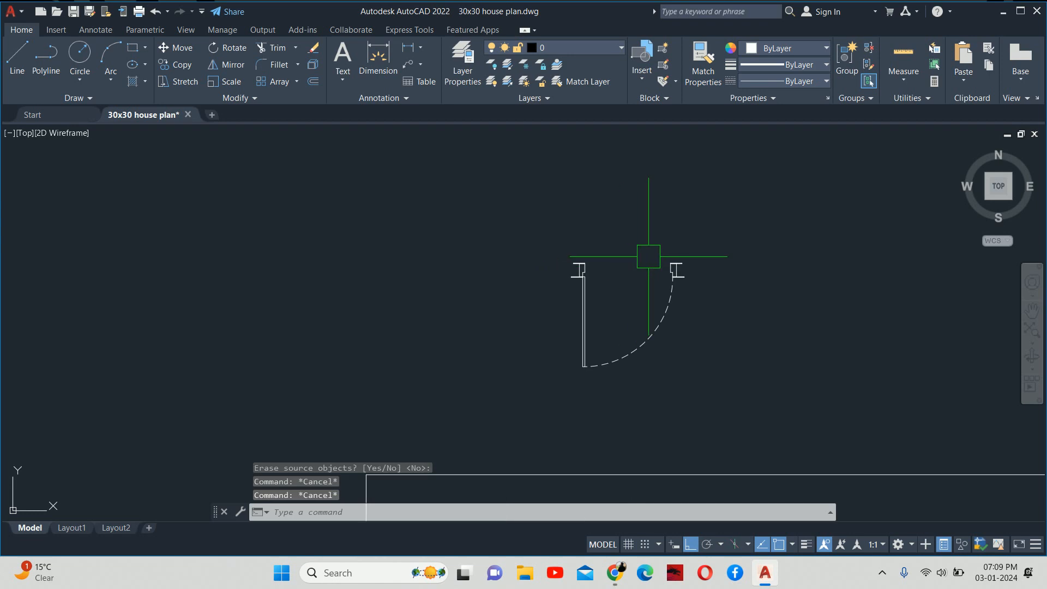
Start a block definition named d2 and select all parts of the new door as its objects.
key(Return)
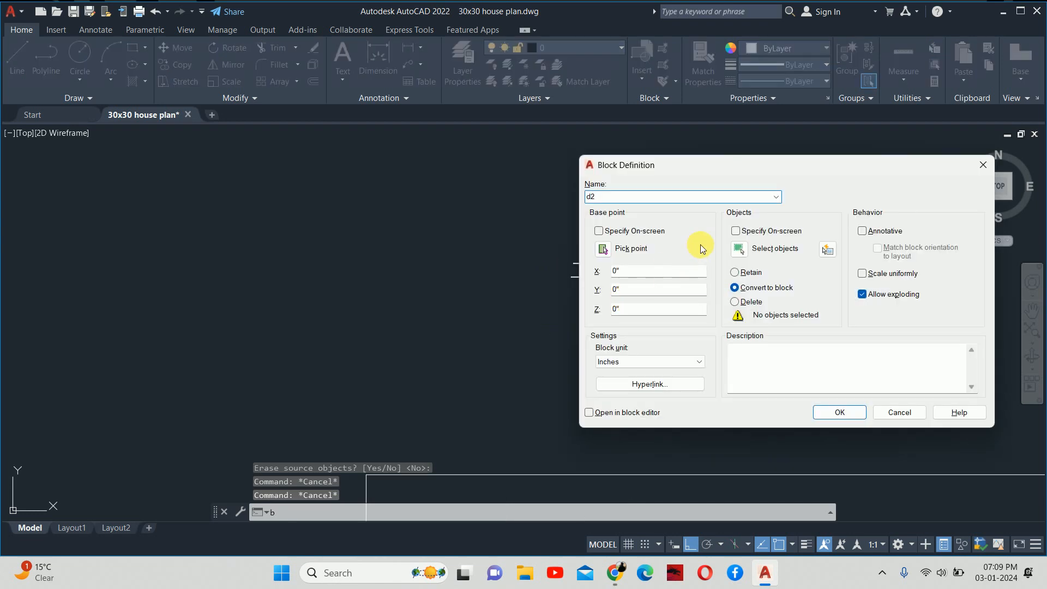
click(737, 249)
click(486, 228)
click(756, 371)
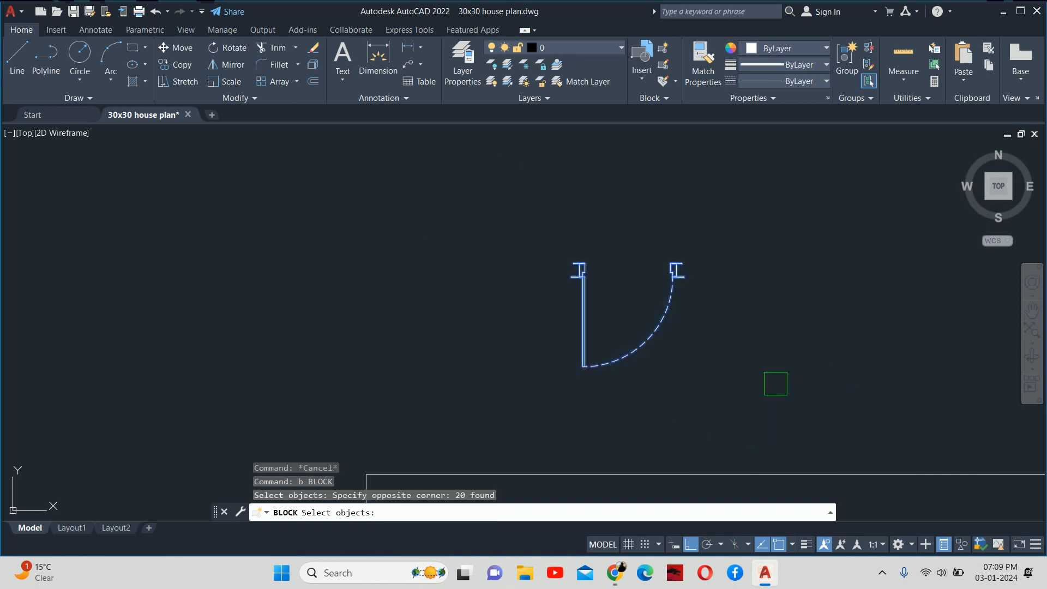
key(Return)
Set the d2 block's base point at the left frame's outer upper corner and create the block.
click(605, 249)
scroll(600, 256, up, 6)
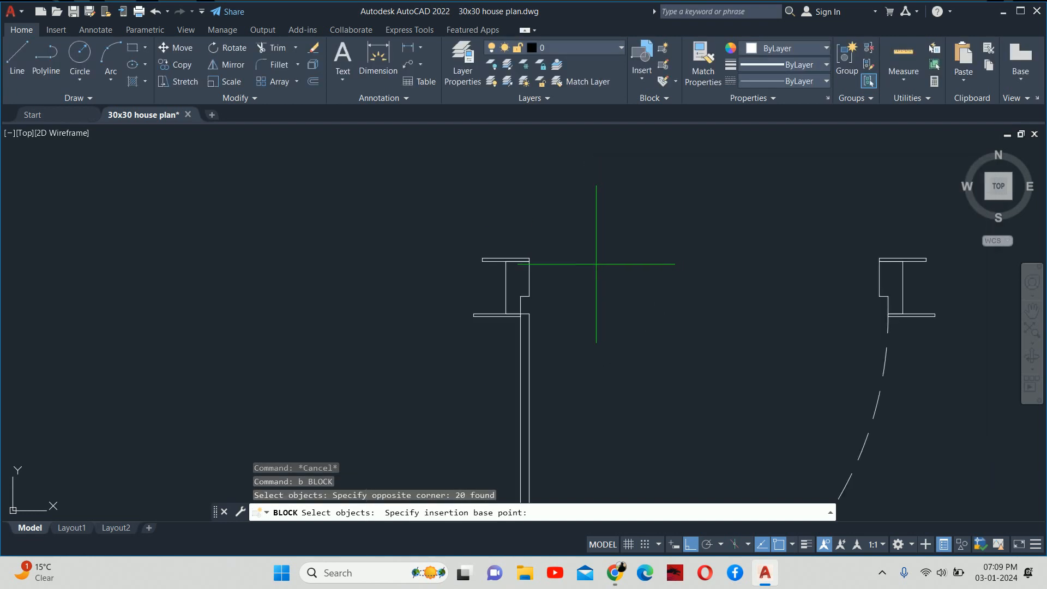
scroll(505, 260, up, 6)
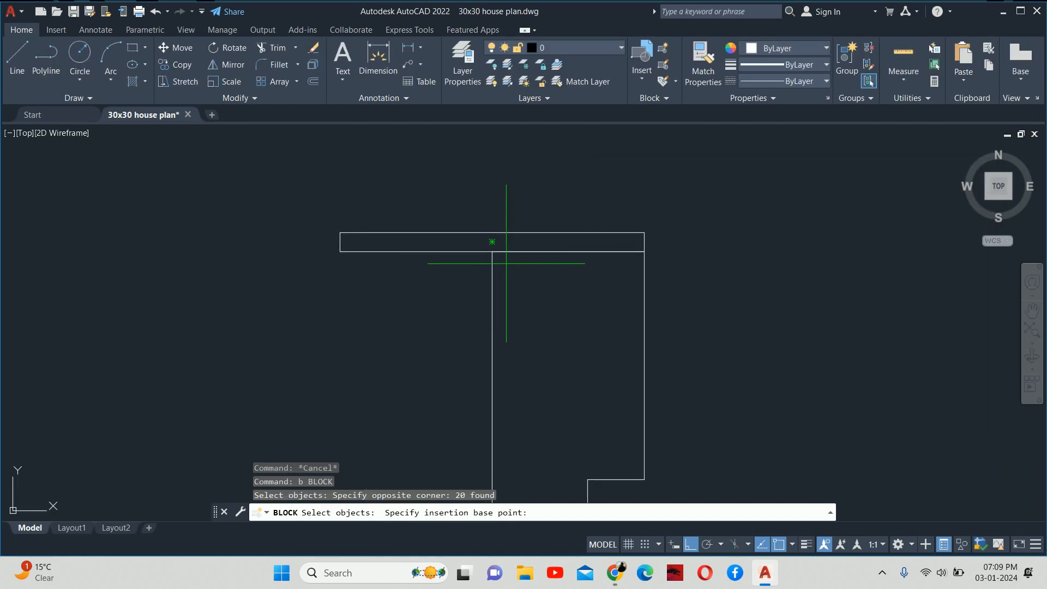
click(493, 250)
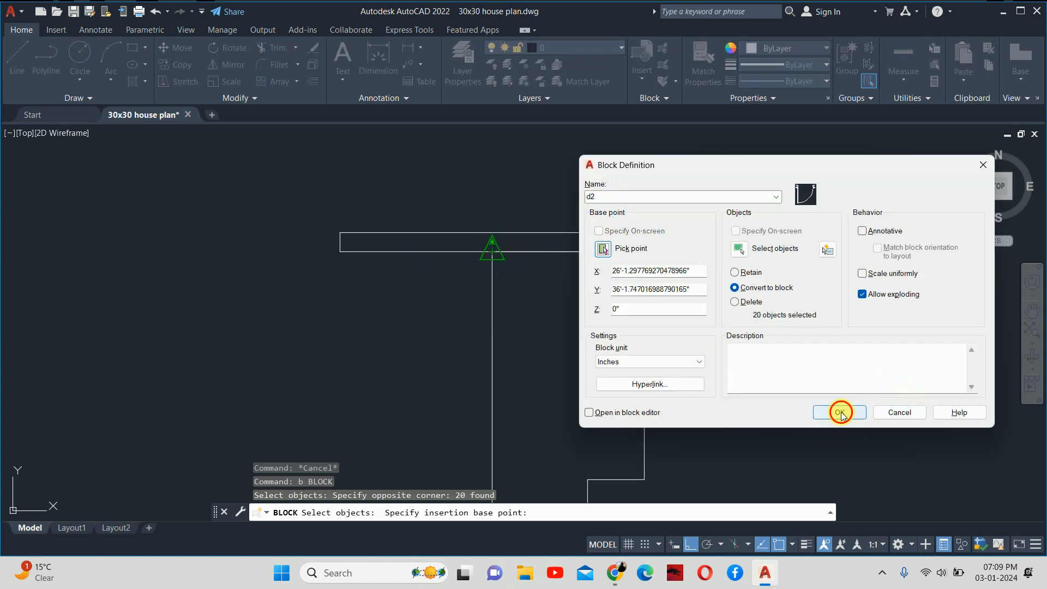
click(839, 413)
scroll(763, 323, down, 6)
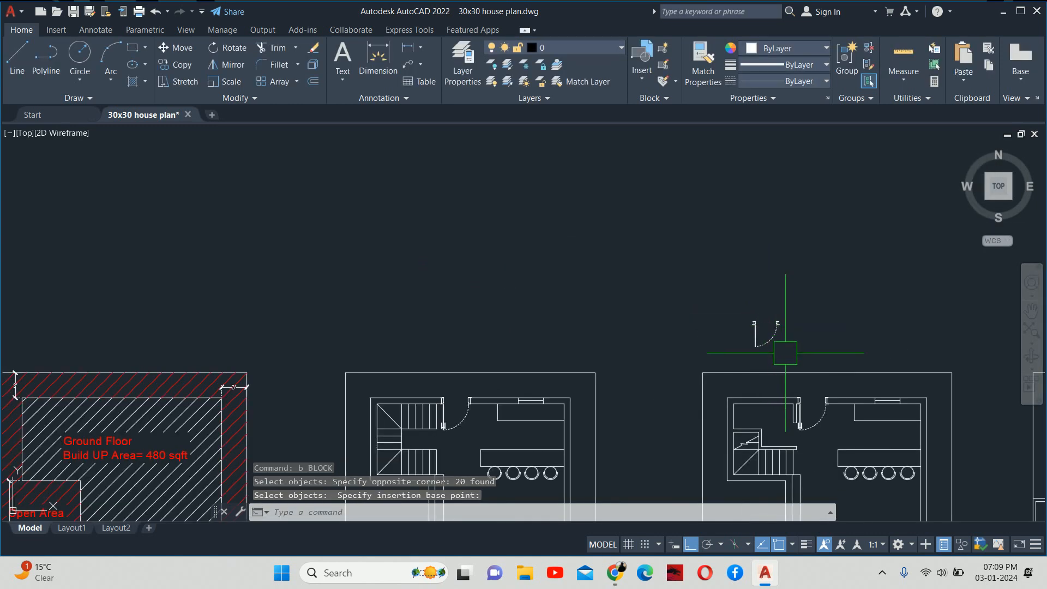
scroll(785, 353, up, 2)
key(Escape)
key(Escape)
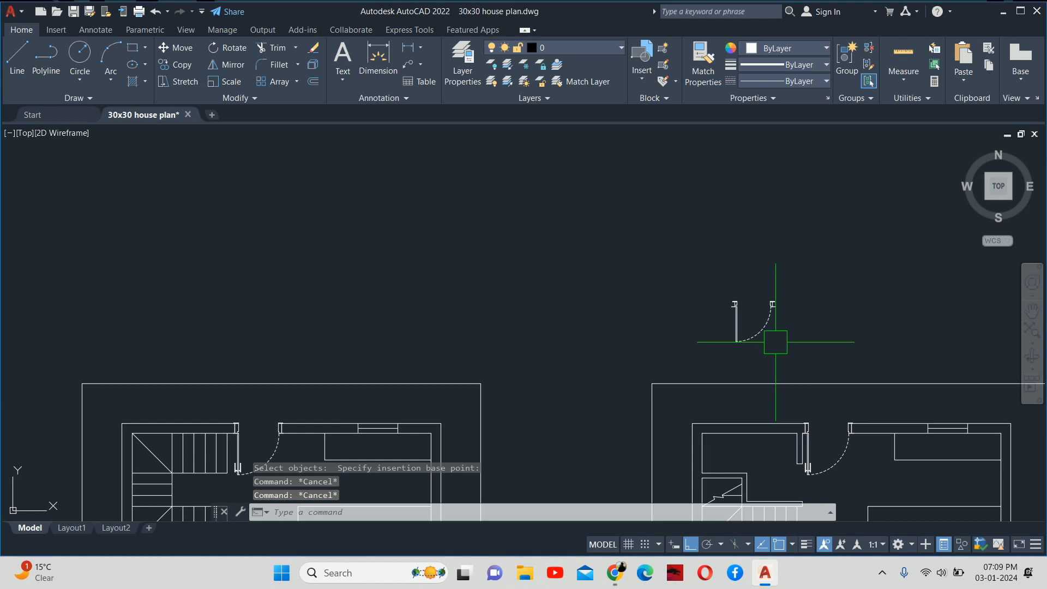
Insert the d2 door block at the free end of the wall above the stairs, with the rotation option turned off.
scroll(677, 297, down, 2)
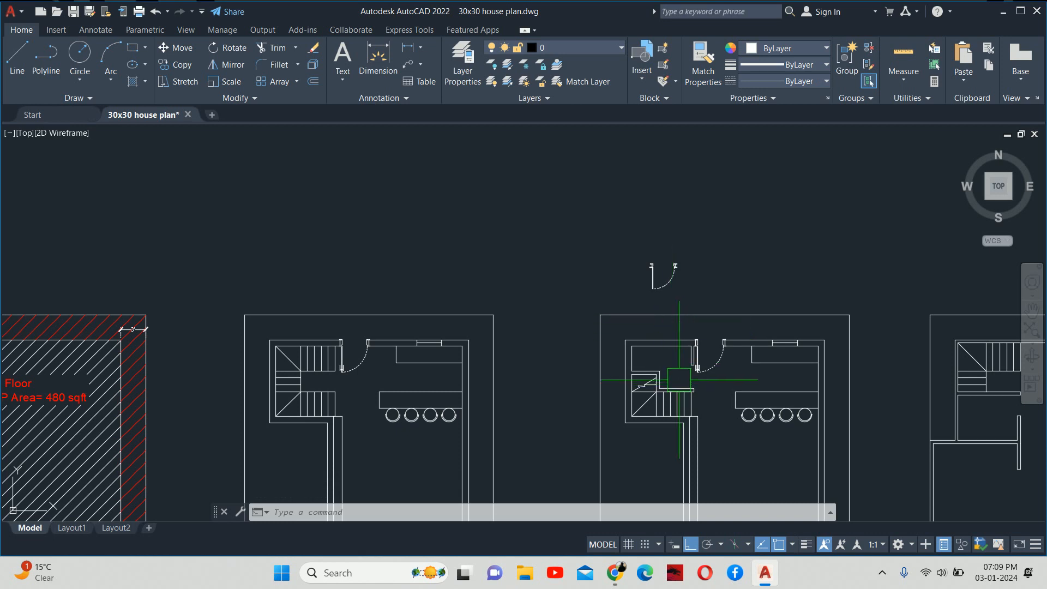
text(i)
key(Return)
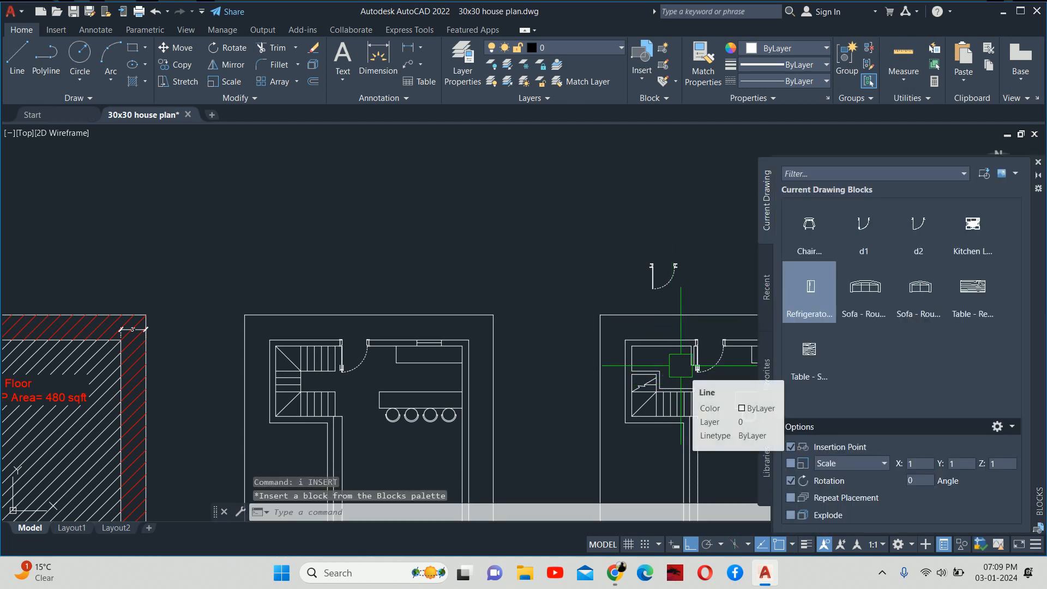
click(797, 269)
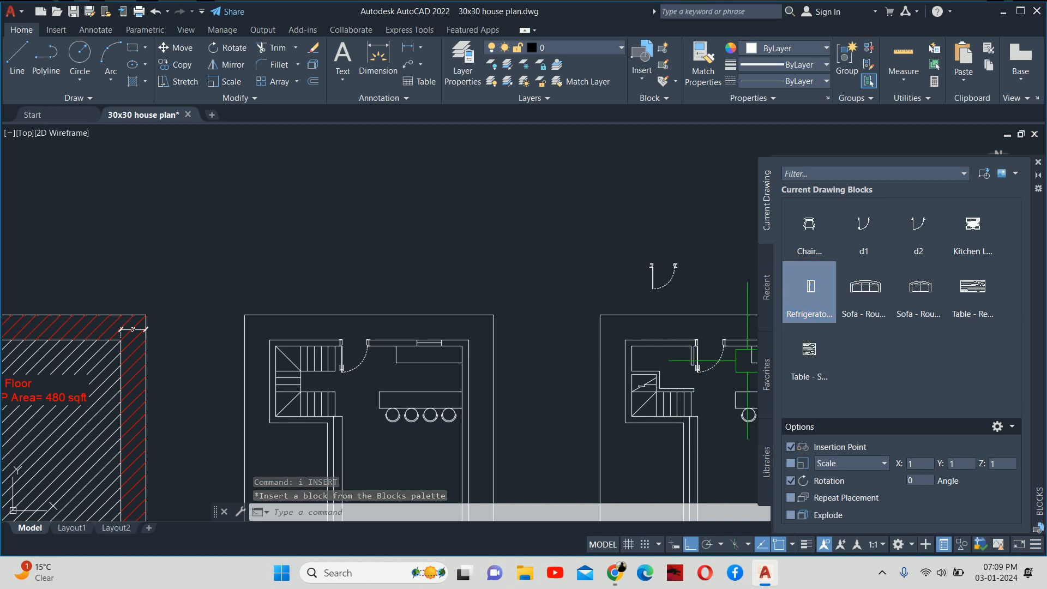
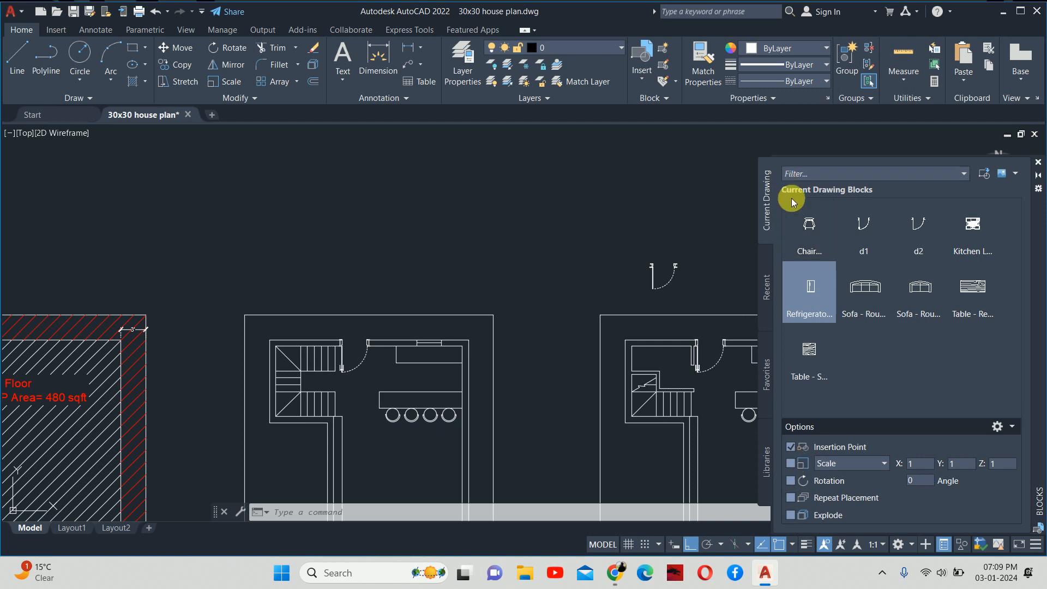
click(916, 226)
scroll(730, 366, up, 6)
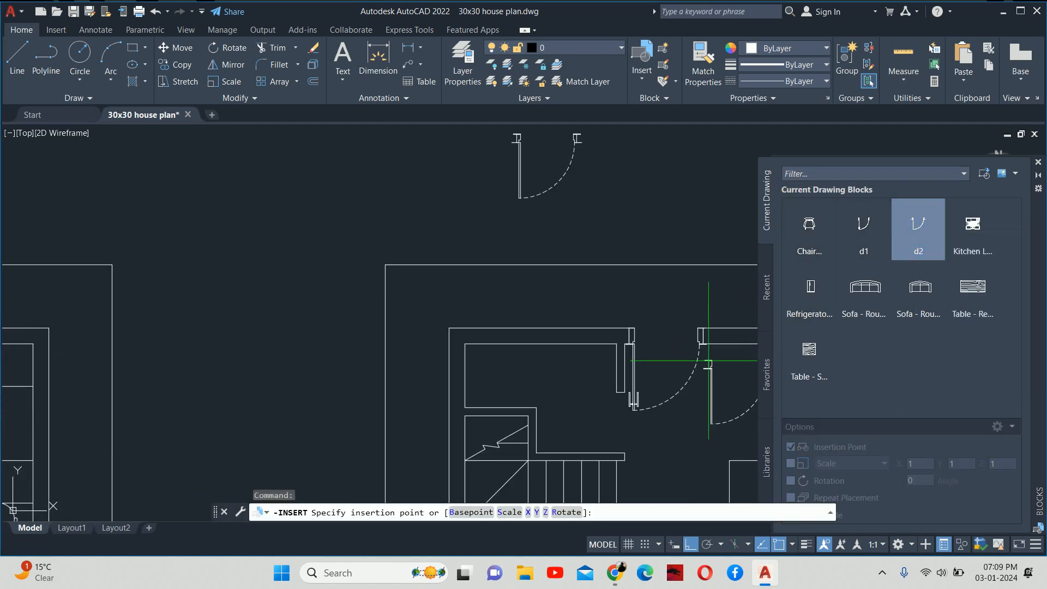
middle_drag(641, 319, 654, 254)
scroll(599, 373, up, 2)
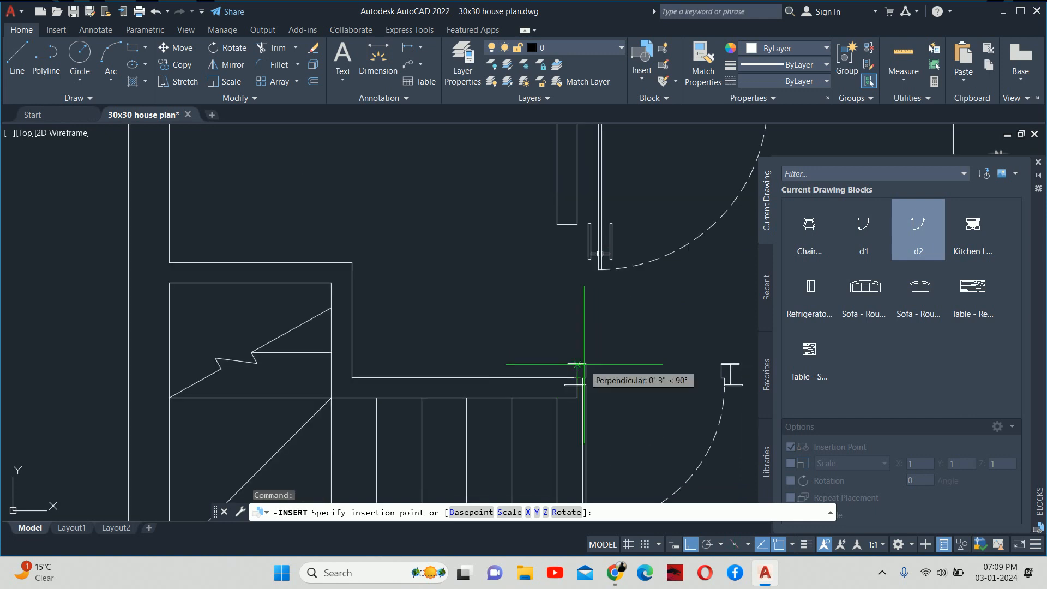
click(583, 366)
key(Escape)
key(Escape)
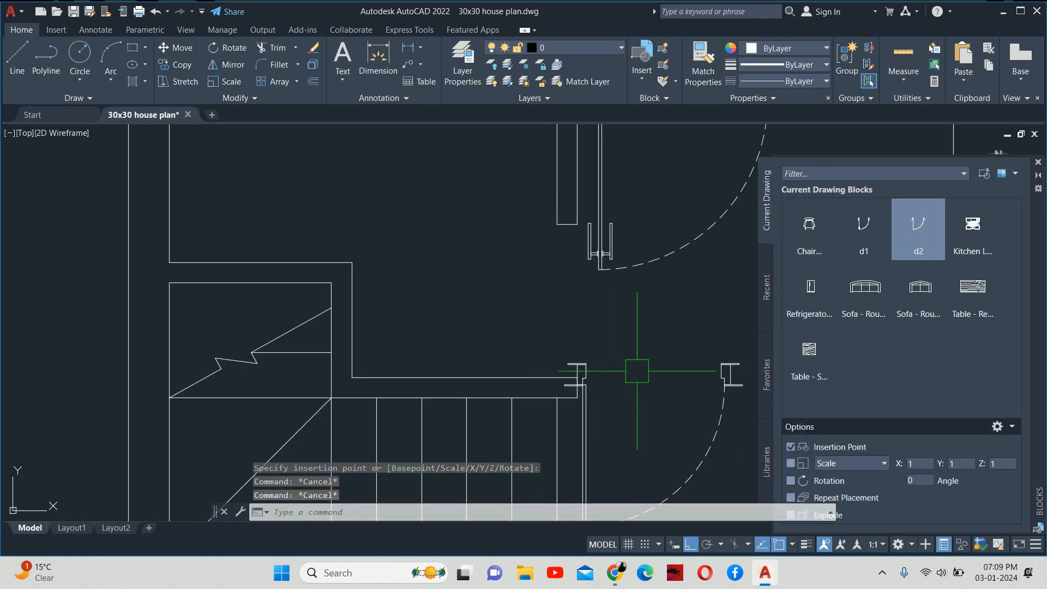
Delete the d2 door just inserted at the free end of the wall above the stairs.
middle_drag(631, 369, 534, 331)
click(633, 336)
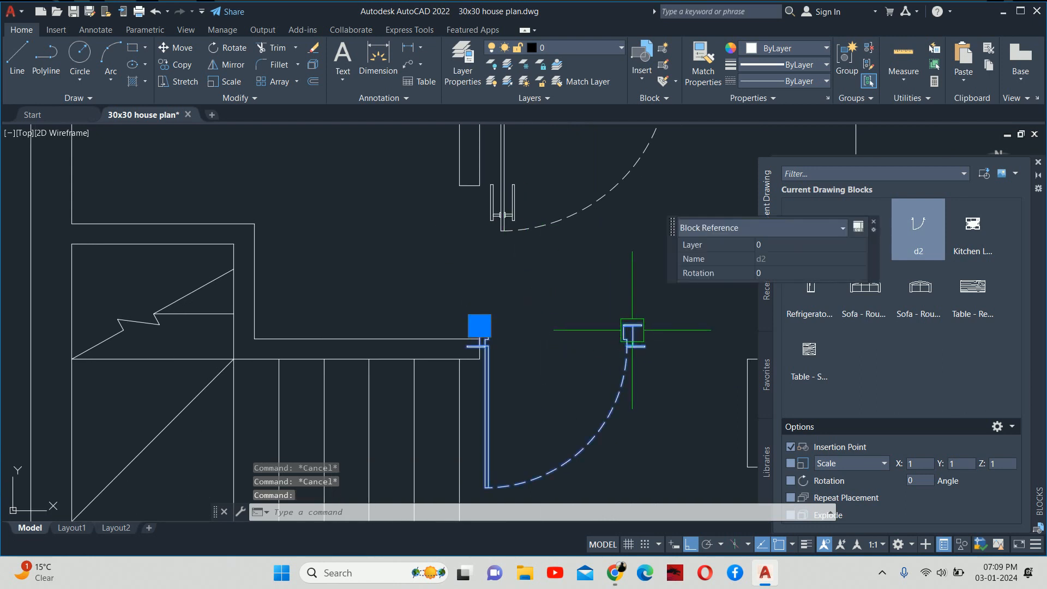
key(Delete)
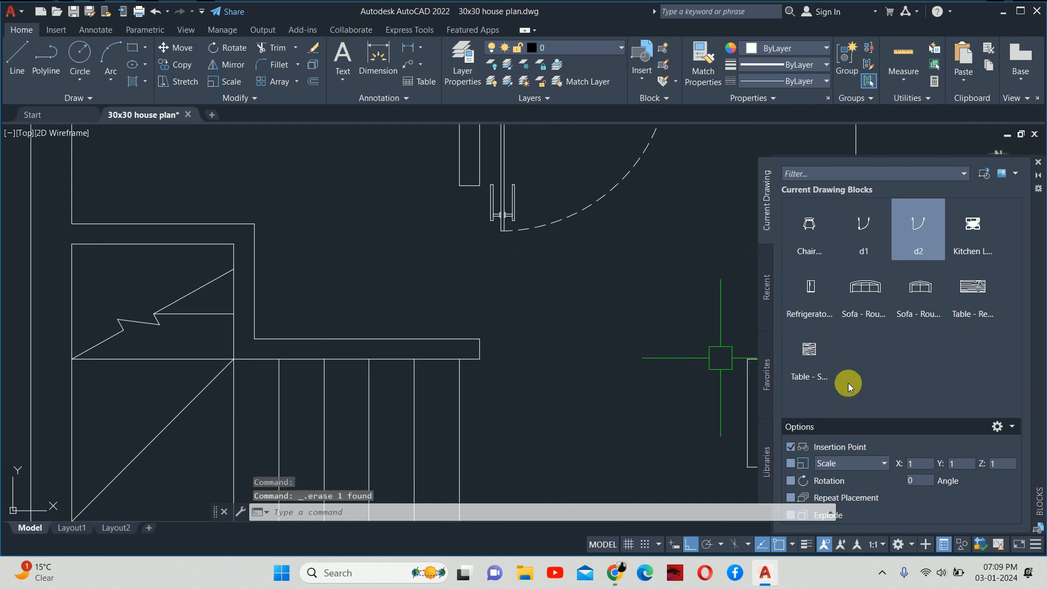
Insert the d2 block with on-screen rotation enabled at the lower end of the short wall beside the d1 door, rotated 270°.
click(791, 481)
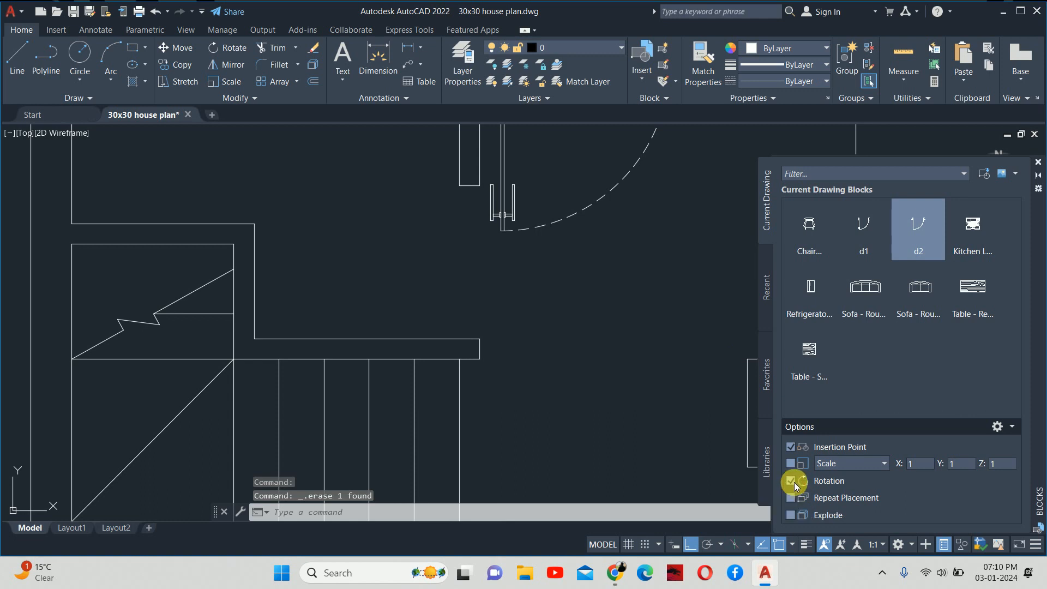
click(912, 224)
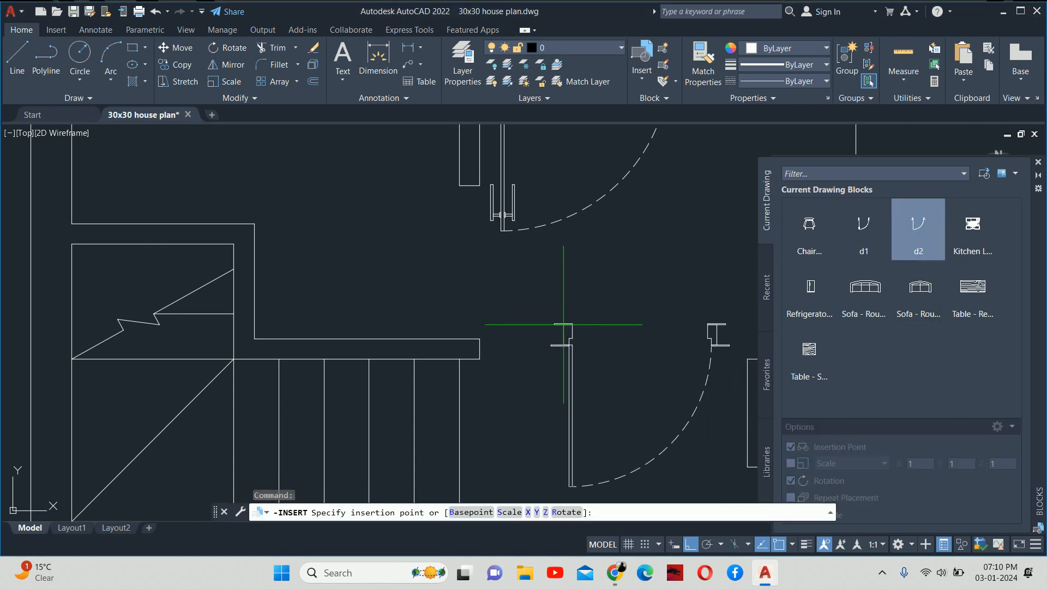
click(459, 185)
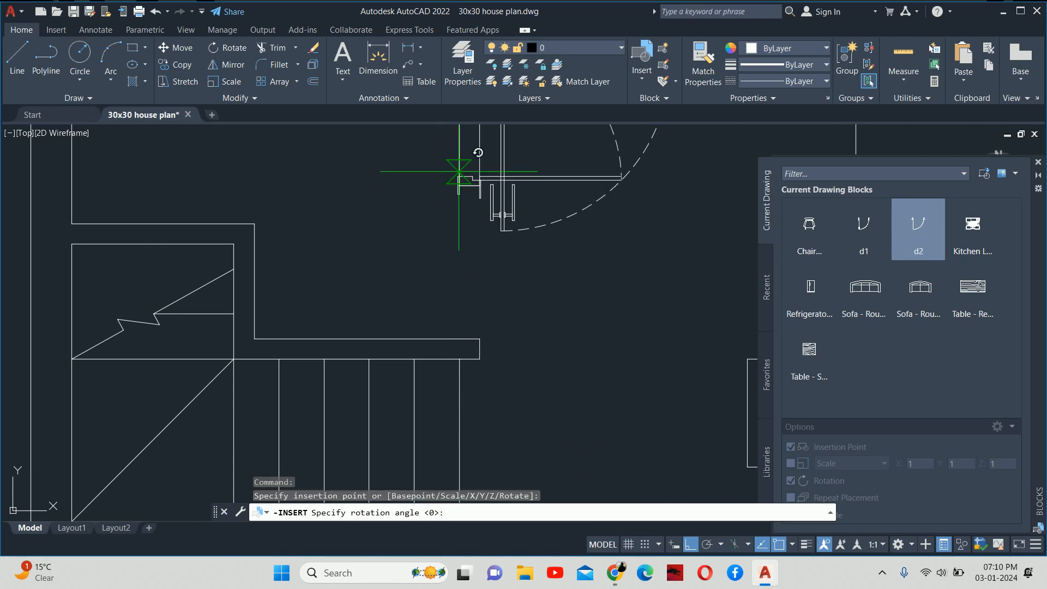
scroll(459, 185, down, 8)
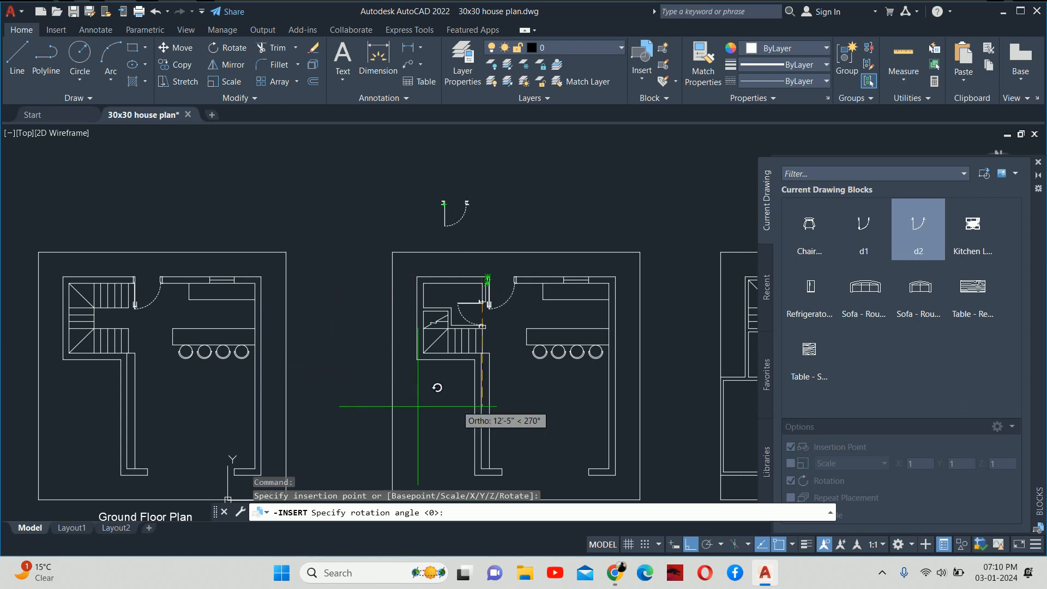
scroll(461, 397, up, 4)
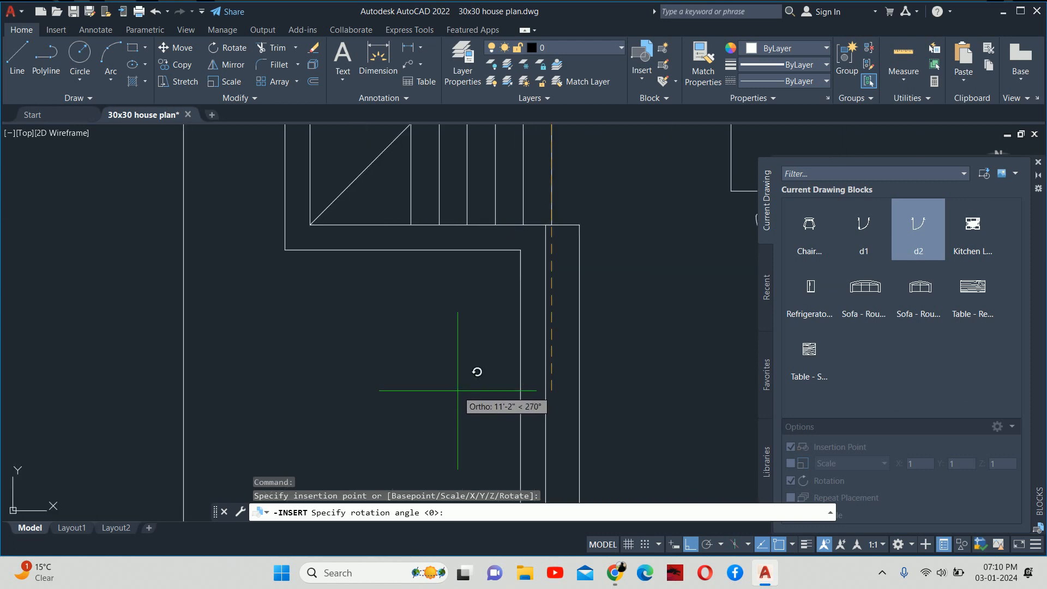
scroll(477, 369, down, 5)
click(464, 370)
scroll(464, 370, up, 4)
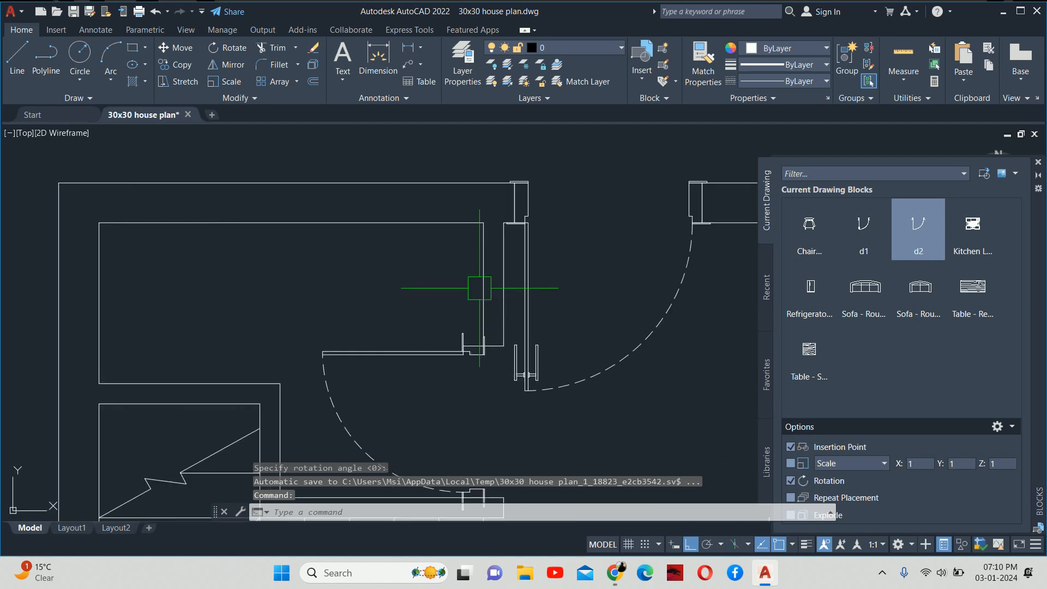
Move the inserted d2 door horizontally by its outer thin frame rectangle to line up with the short wall's outer lower corner.
key(Escape)
scroll(479, 363, up, 3)
text(m)
key(Return)
click(478, 363)
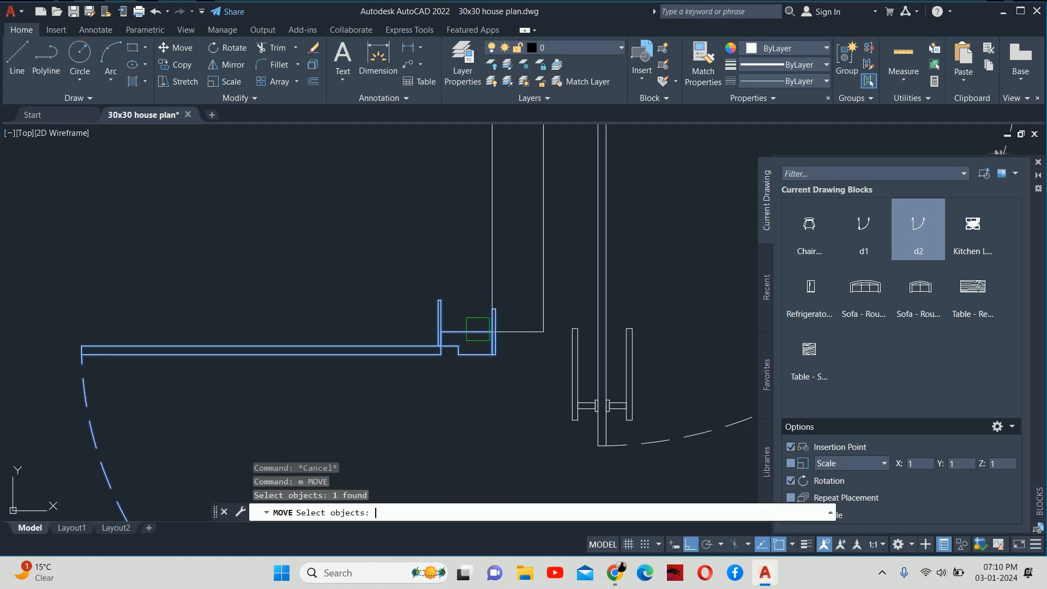
scroll(480, 327, up, 6)
key(Return)
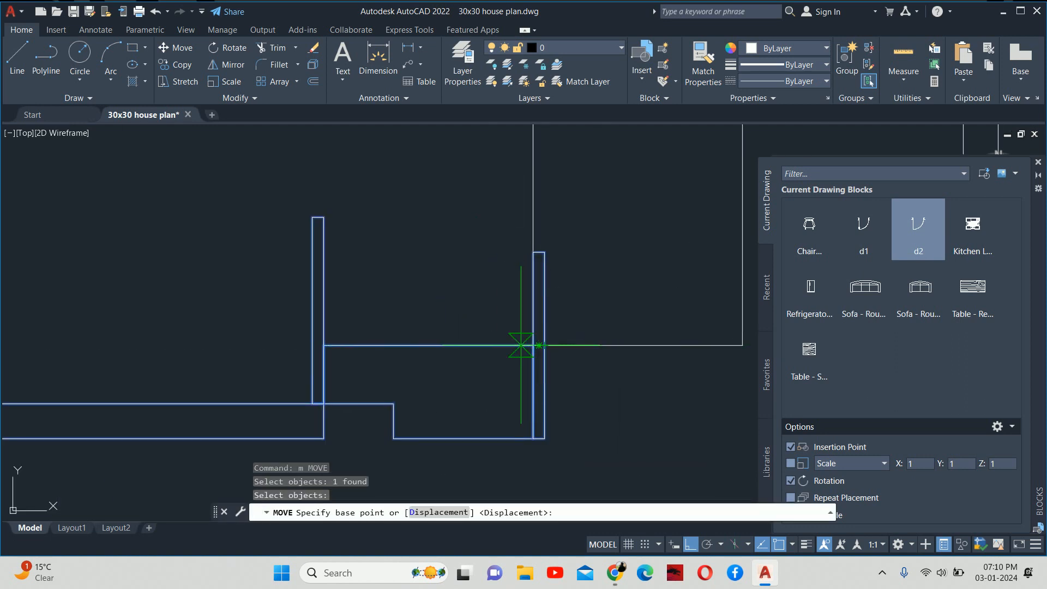
click(526, 346)
middle_drag(659, 359, 517, 357)
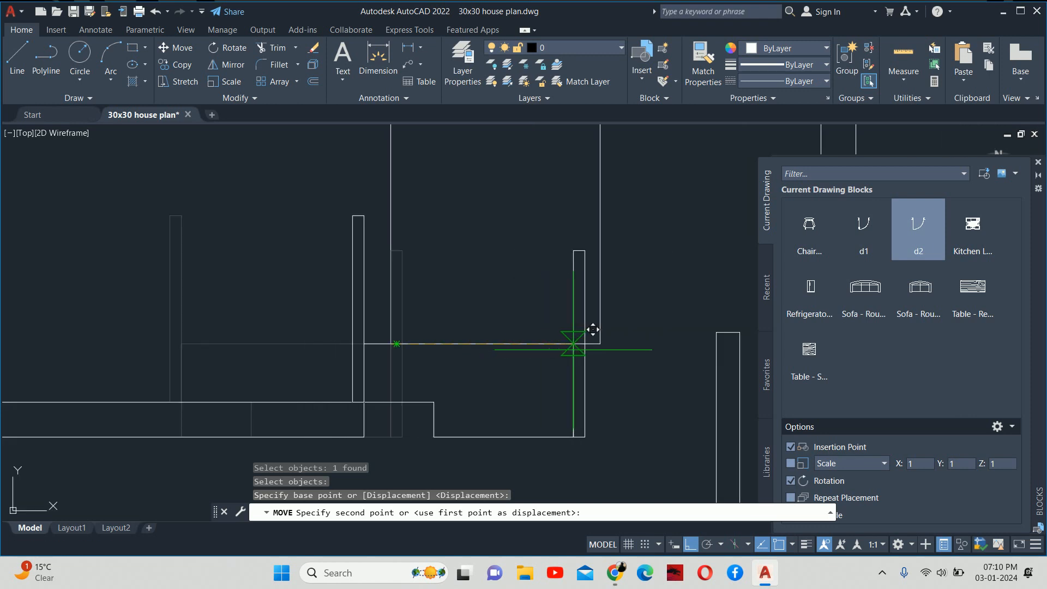
click(587, 345)
key(Escape)
middle_drag(588, 345, 573, 265)
scroll(573, 265, down, 5)
scroll(576, 367, up, 4)
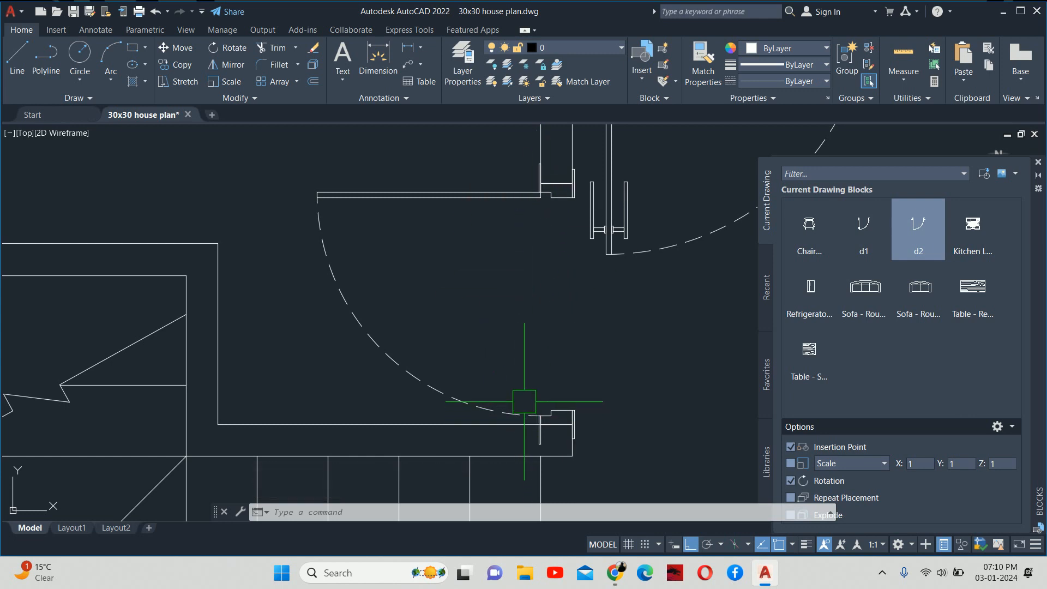
text(mi)
key(Return)
click(426, 386)
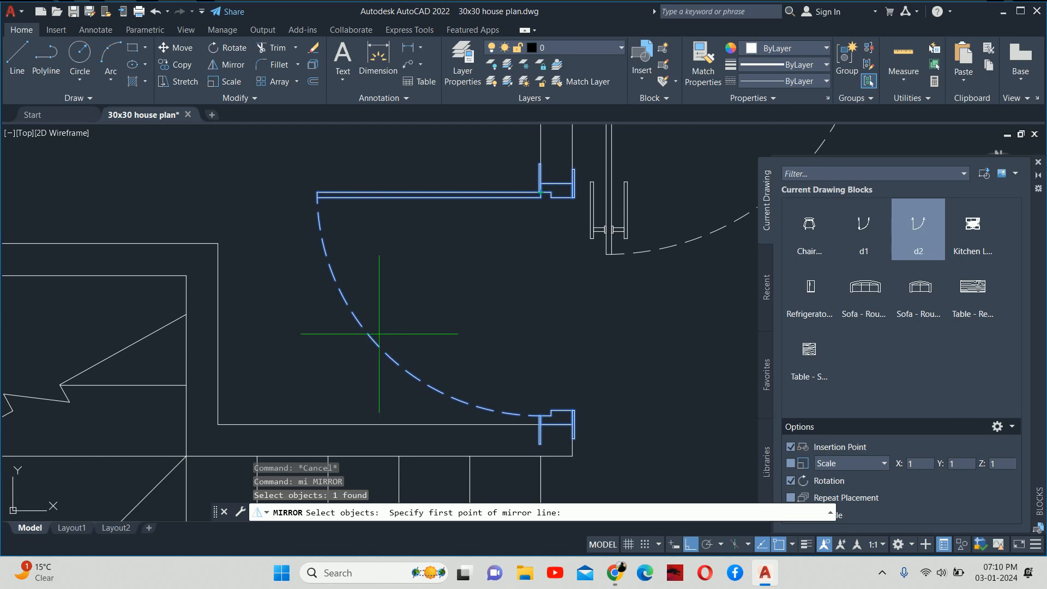
click(382, 350)
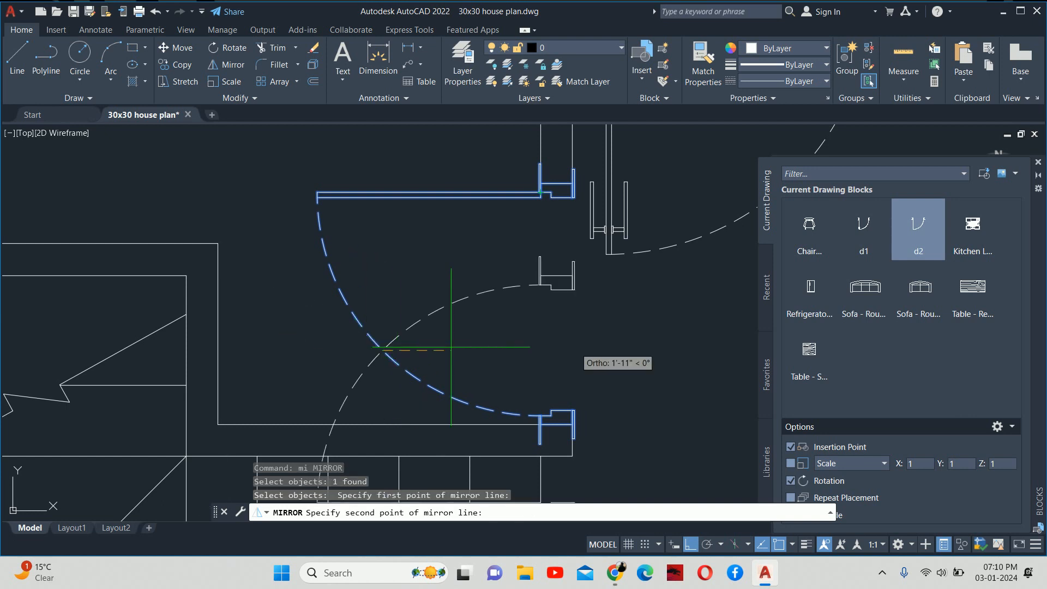
key(Escape)
Mirror the d2 door about a horizontal line midway between its two frames, erasing the source object.
text(mi)
key(Return)
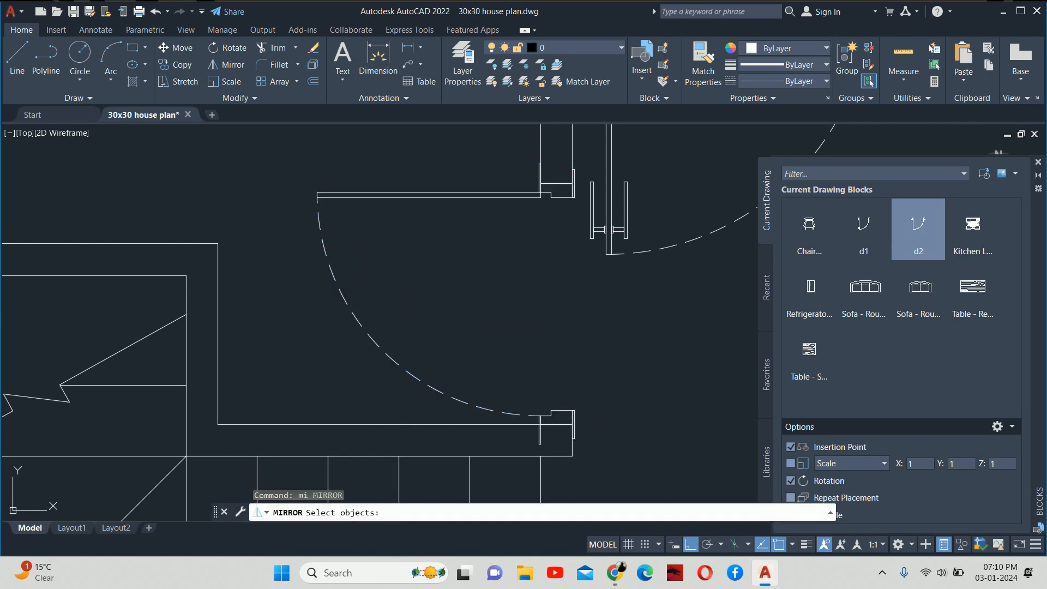
click(501, 209)
key(Return)
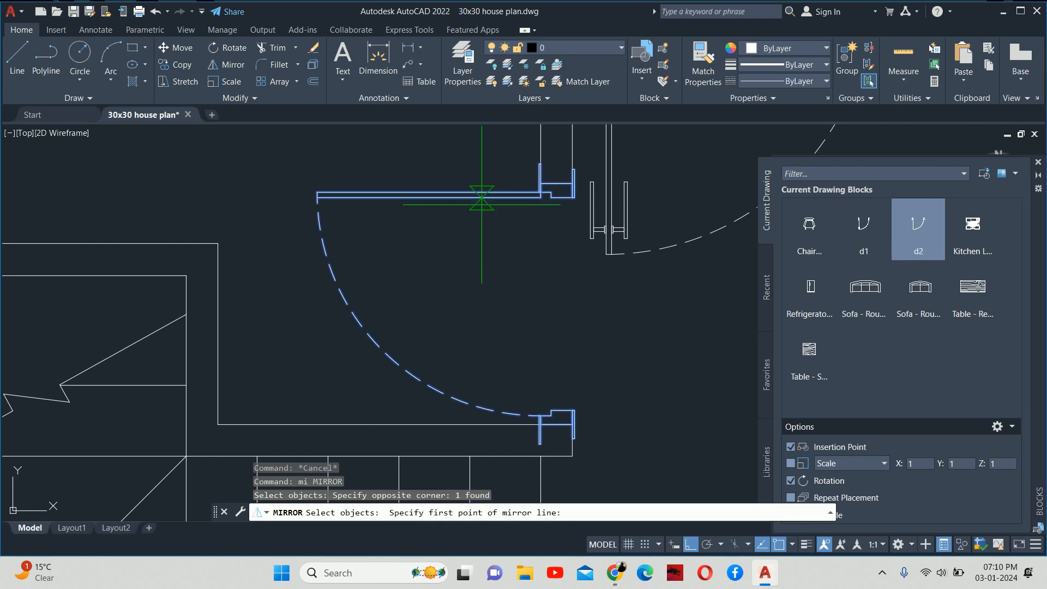
text(mtp)
key(Return)
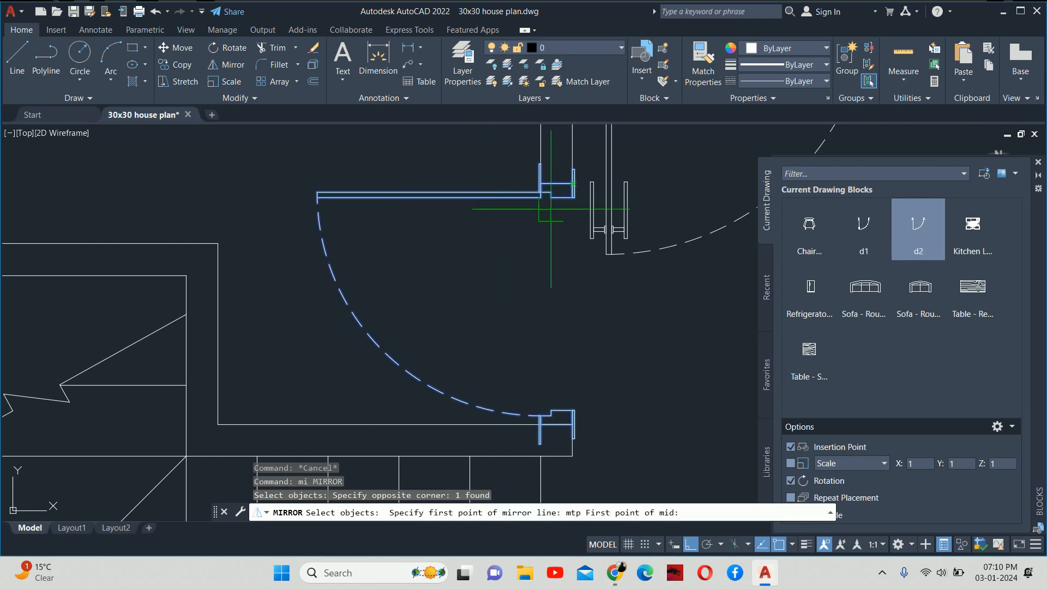
scroll(550, 208, up, 2)
scroll(564, 194, down, 2)
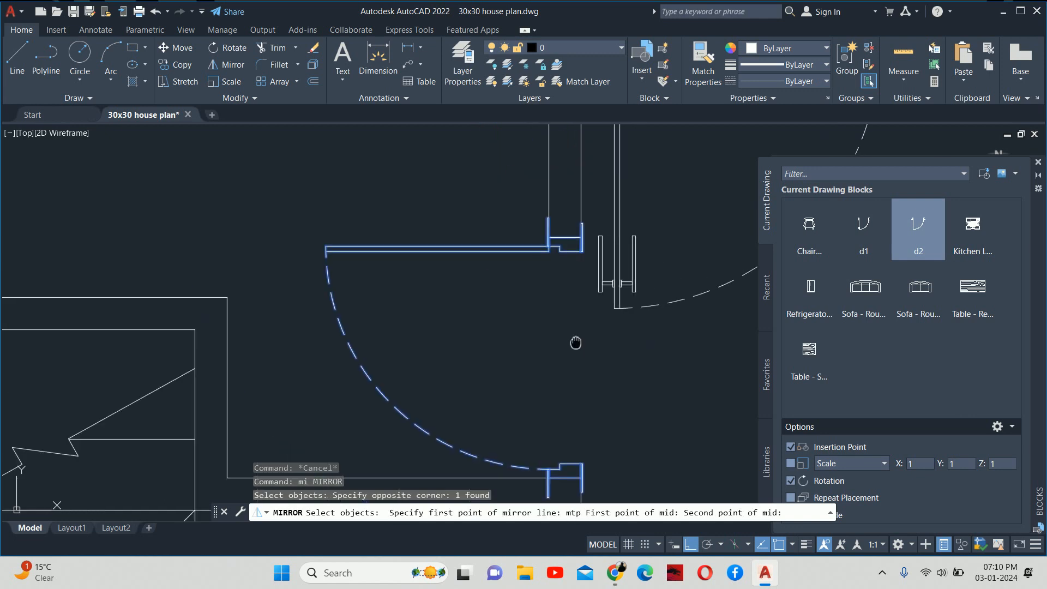
click(533, 320)
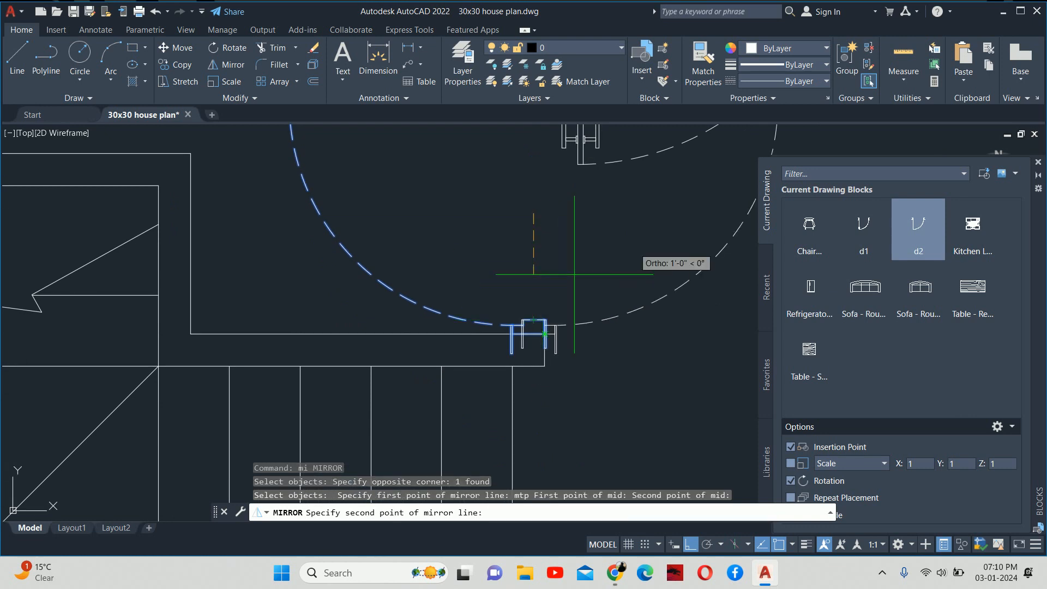
click(655, 244)
text(y)
key(Return)
key(Escape)
scroll(641, 246, down, 5)
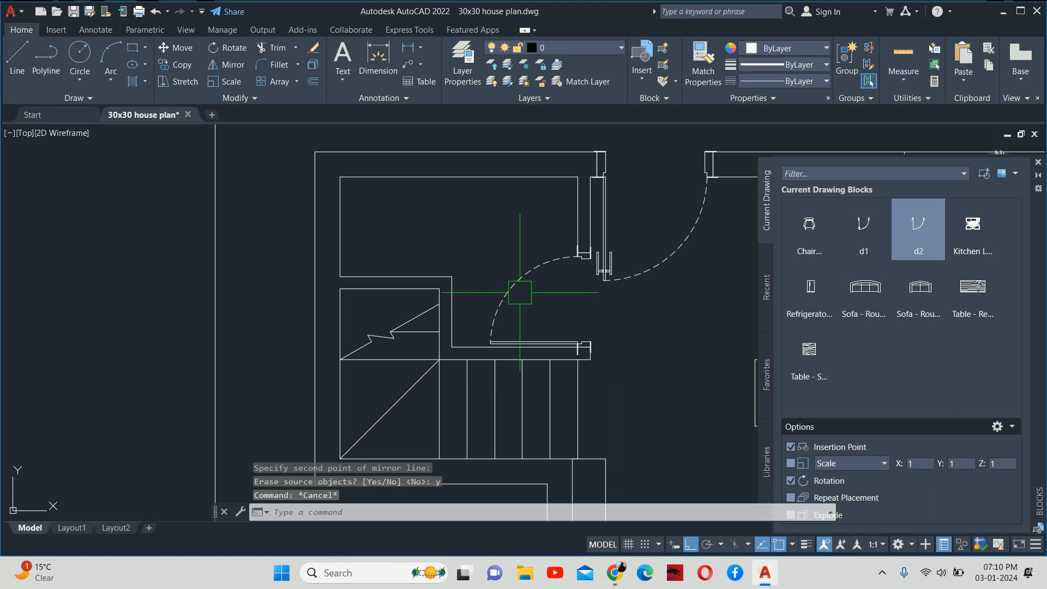
scroll(518, 299, up, 4)
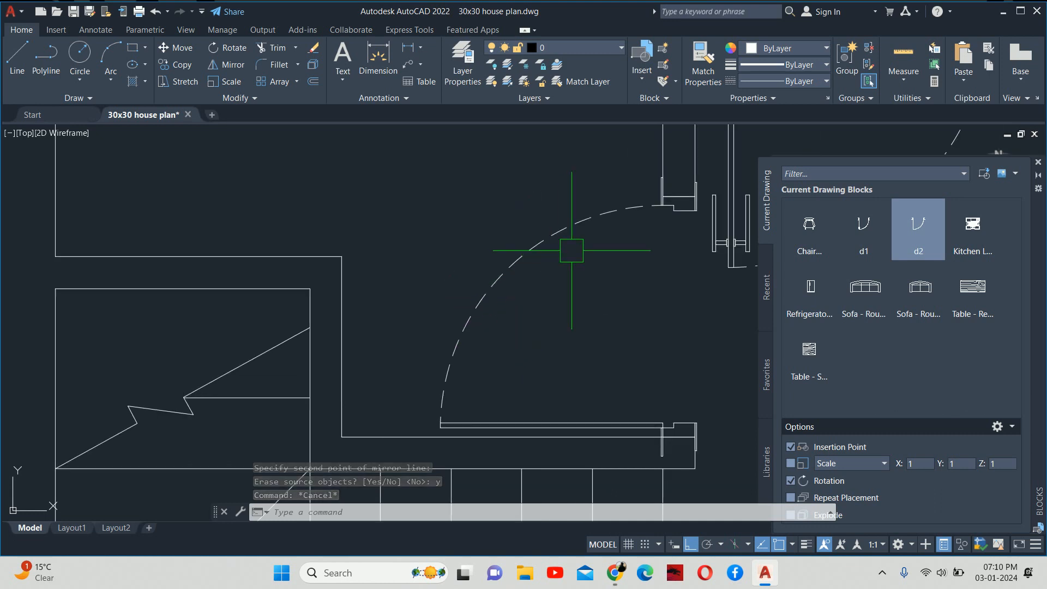
scroll(570, 248, down, 3)
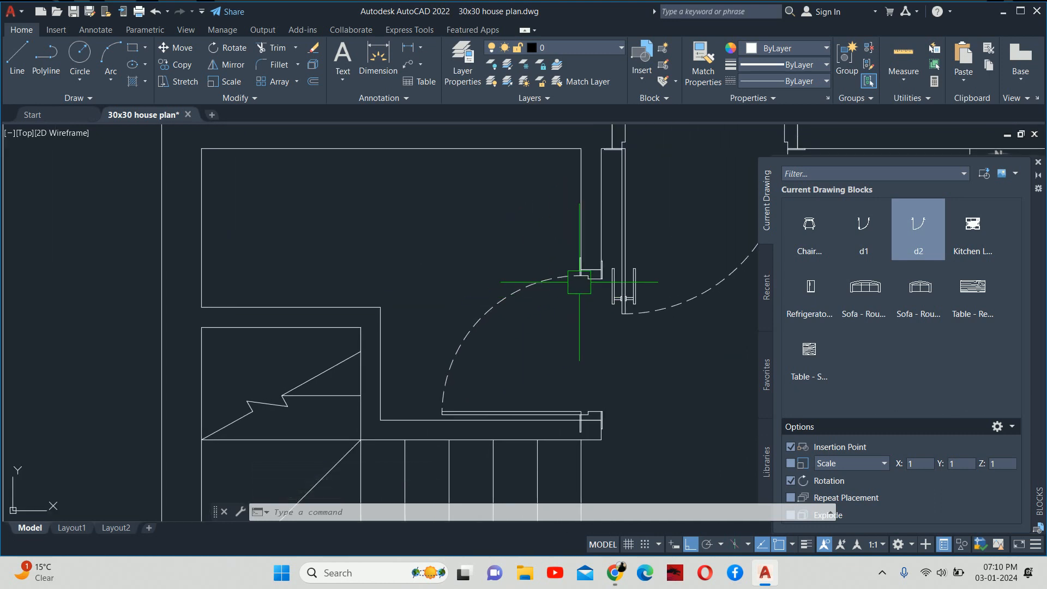
mouse_move(580, 282)
middle_down()
mouse_move(565, 374)
mouse_move(561, 262)
middle_up()
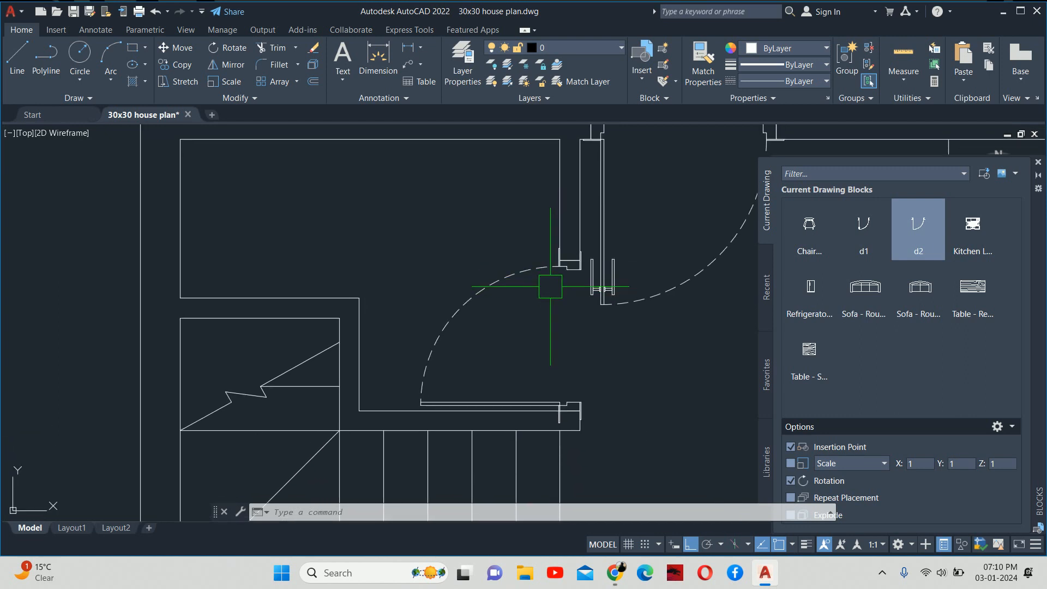
key(Escape)
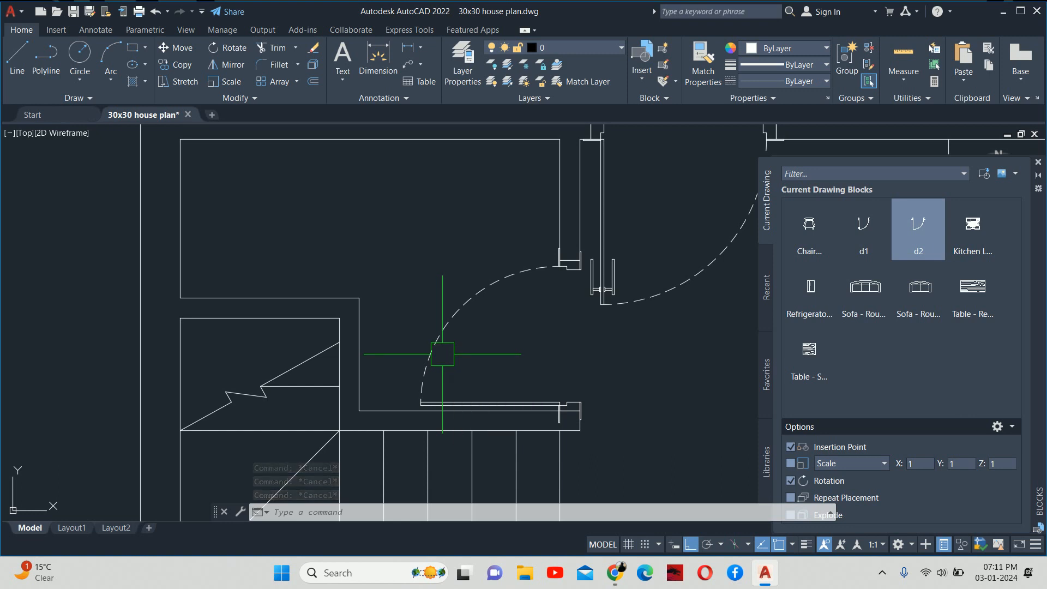
Open the d1 door block above the stair area for editing in the block editor.
middle_drag(595, 327, 531, 401)
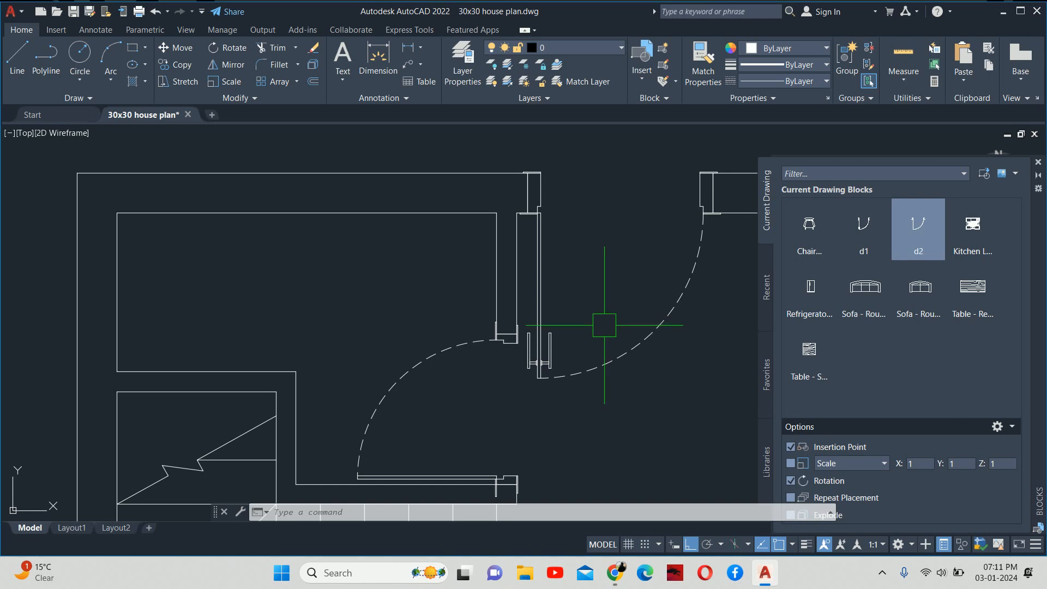
middle_drag(596, 262, 582, 333)
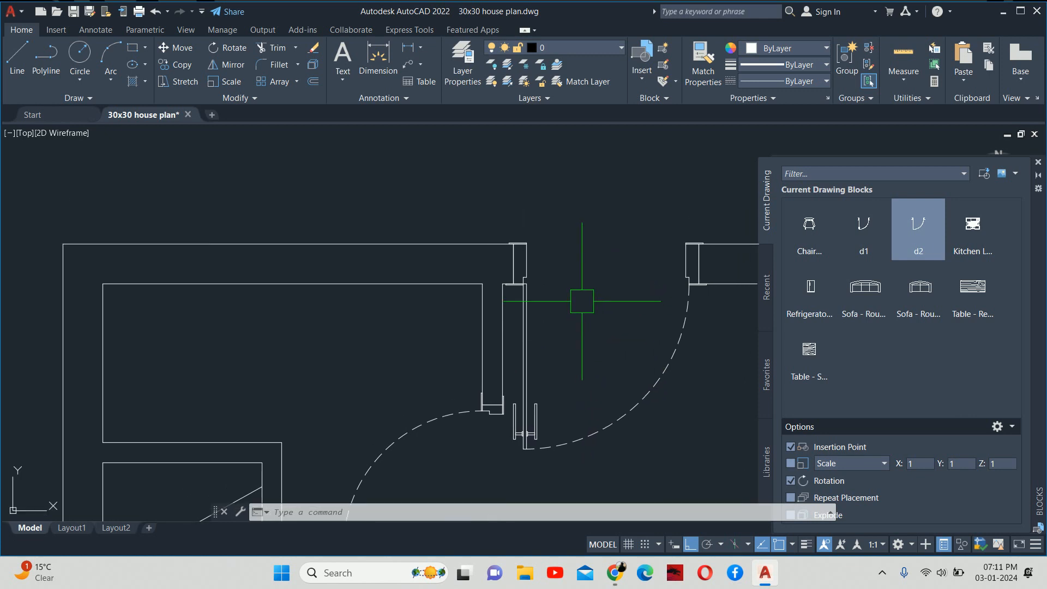
click(531, 267)
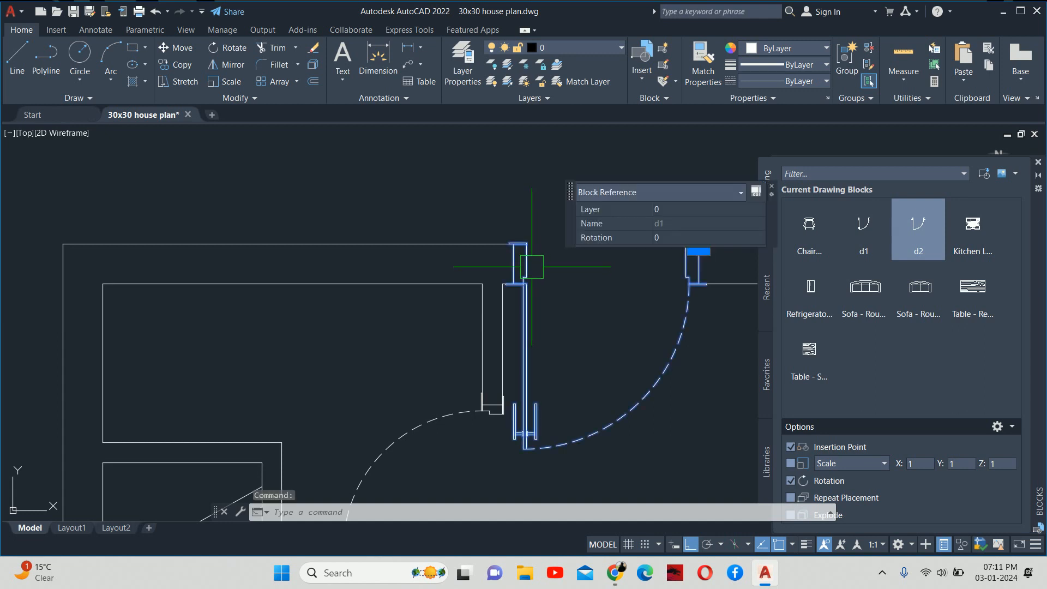
text(be)
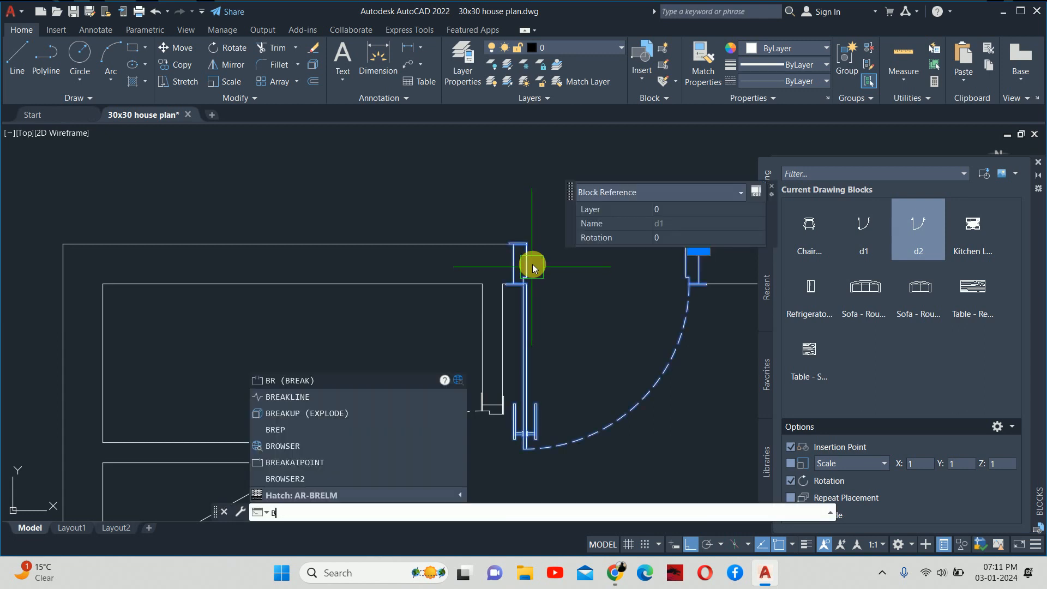
key(Return)
key(Return)
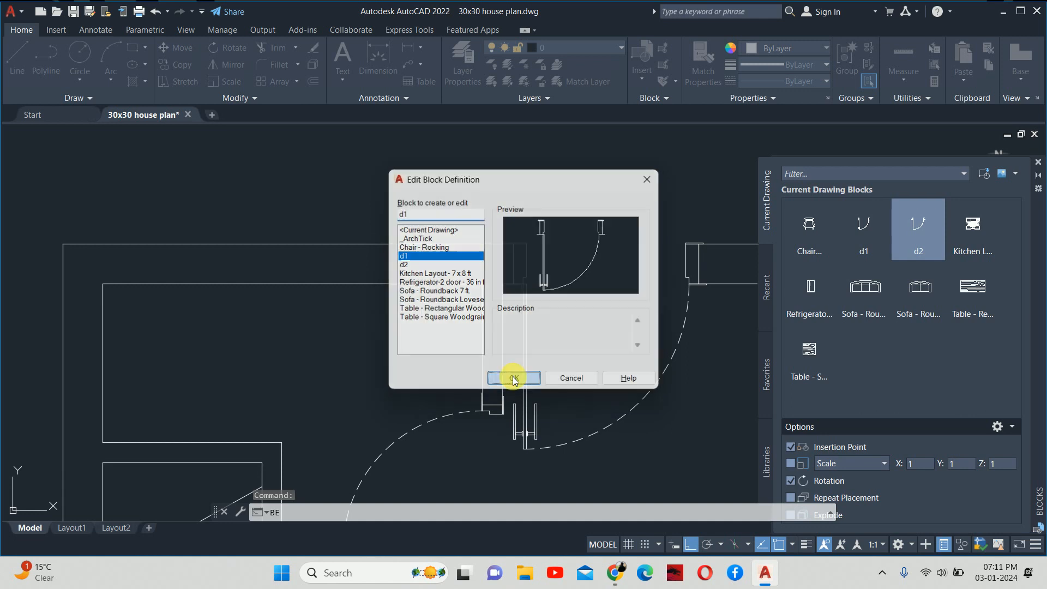
Move the upper thin rectangle of the d1 door's left frame 1" outward to the left.
text(m)
key(Return)
scroll(405, 163, up, 4)
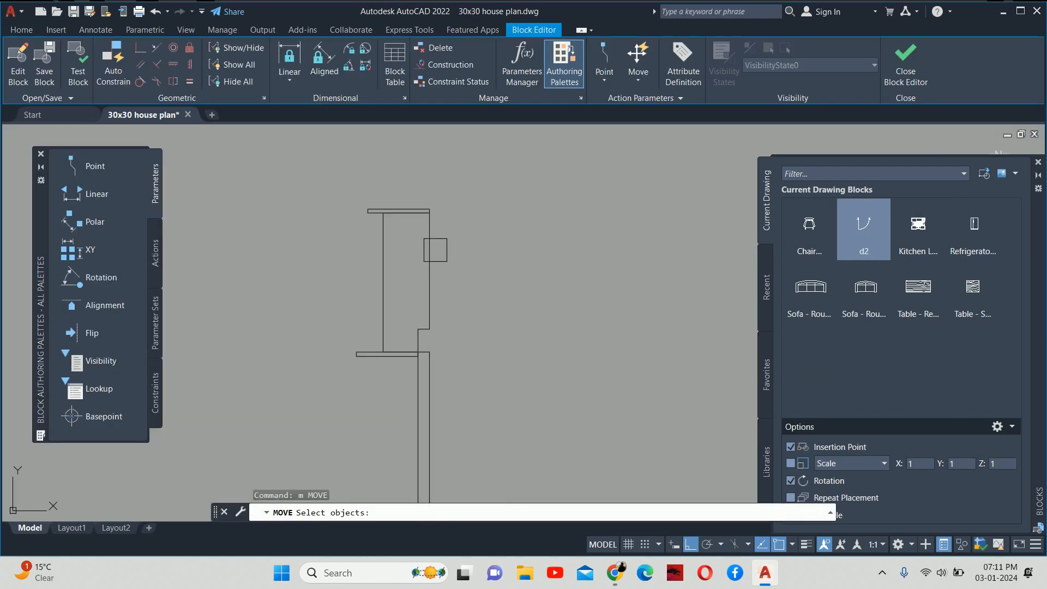
click(398, 210)
key(Return)
click(629, 248)
text(1)
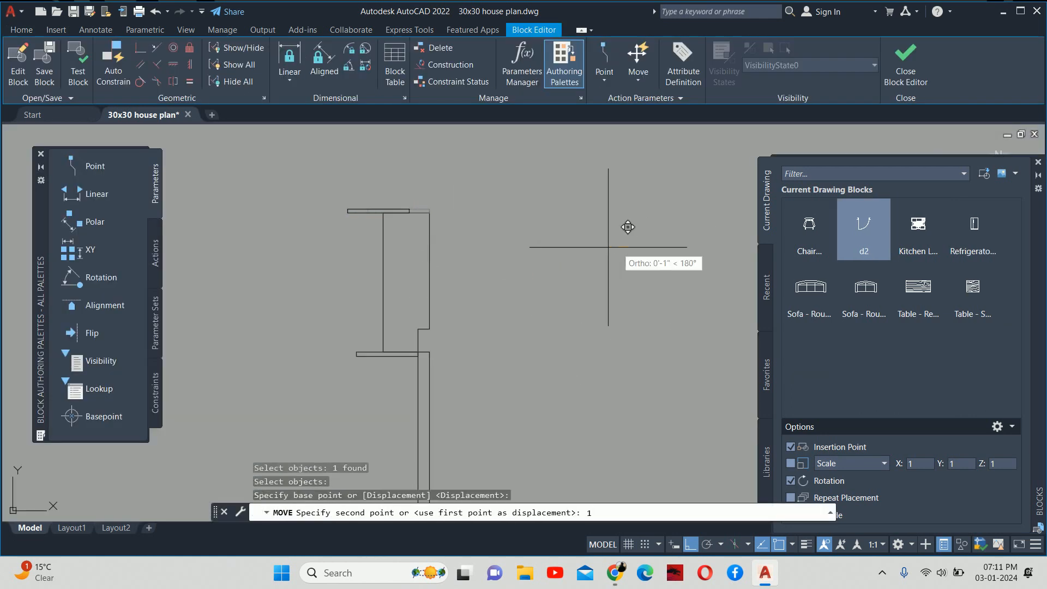
key(Return)
key(Escape)
Move the upper thin rectangle of the d1 door's right frame 1" outward to the right.
scroll(638, 263, down, 2)
middle_drag(745, 258, 492, 264)
text(m)
key(Return)
click(628, 237)
key(Return)
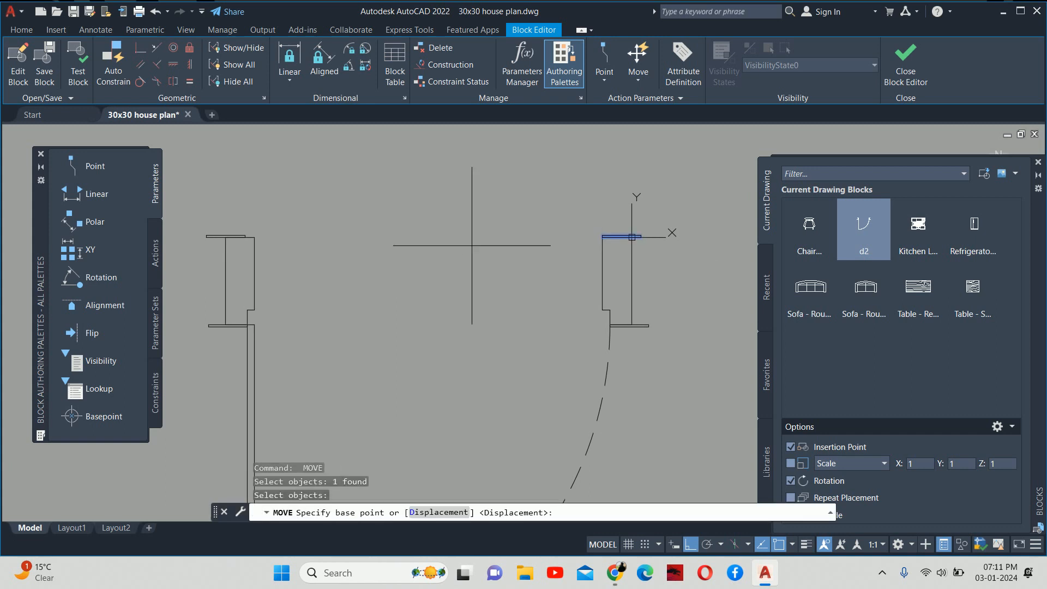
click(467, 249)
text(1)
key(Return)
key(Escape)
Offset the inner vertical edge of the right door frame 1" into the frame.
text(o)
key(Return)
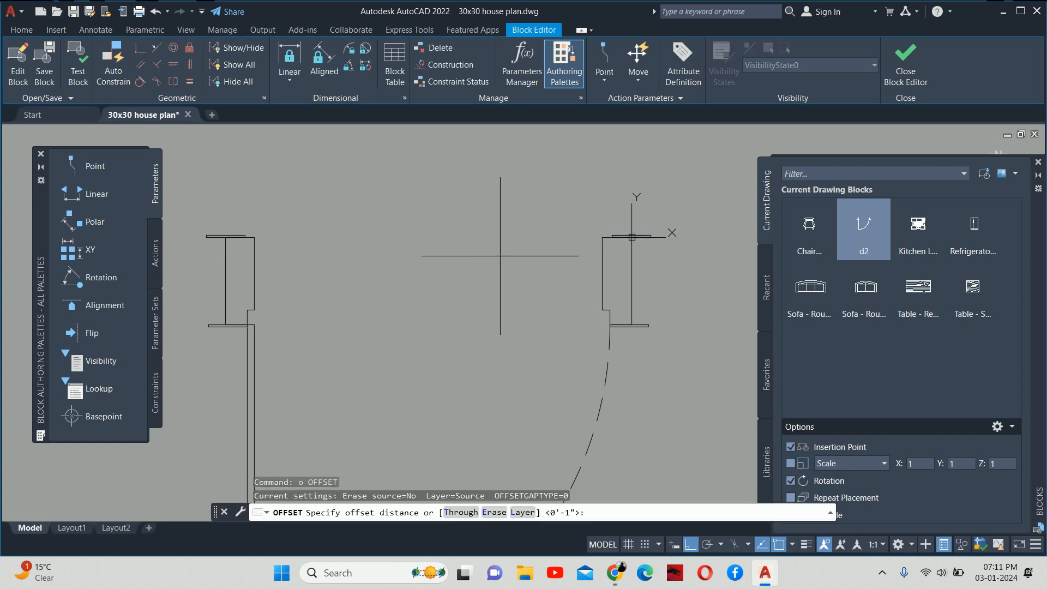
text(1)
key(Return)
click(577, 270)
click(603, 256)
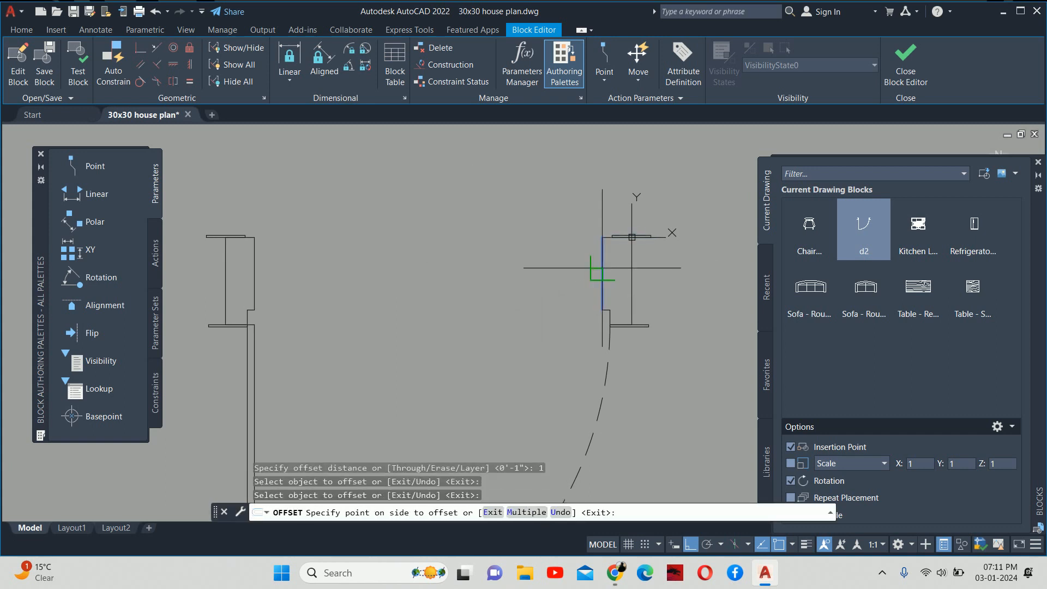
click(613, 251)
key(Escape)
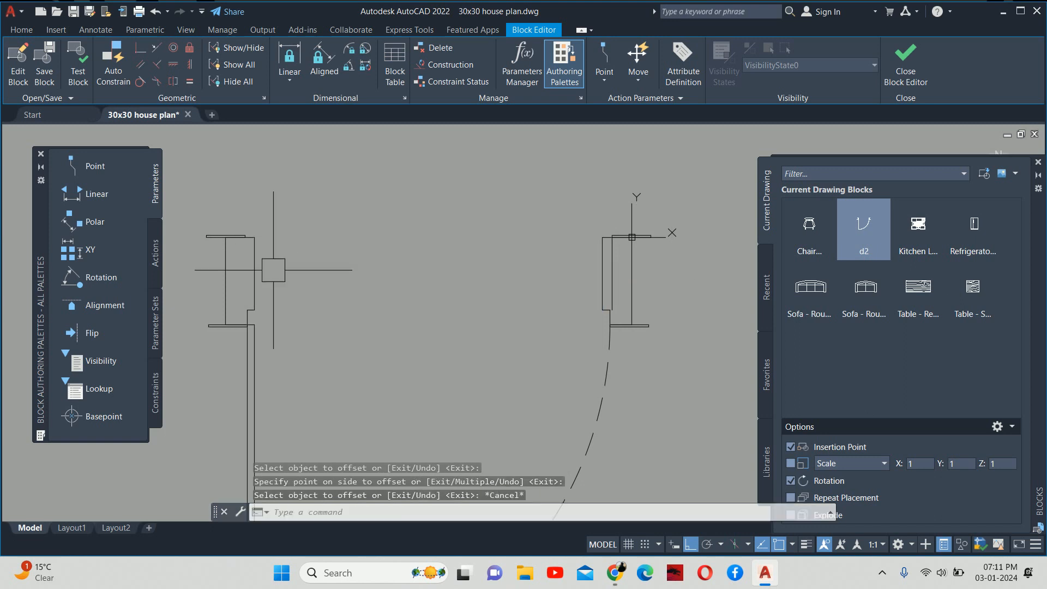
Undo the last 1" offset of the right door frame's inner vertical edge.
key(ctrl+z)
key(Escape)
key(Escape)
Mirror the door leaf, handles, swing arc and both frames' notch lines upward about the frame's horizontal midline, keeping the originals.
text(mi)
key(Return)
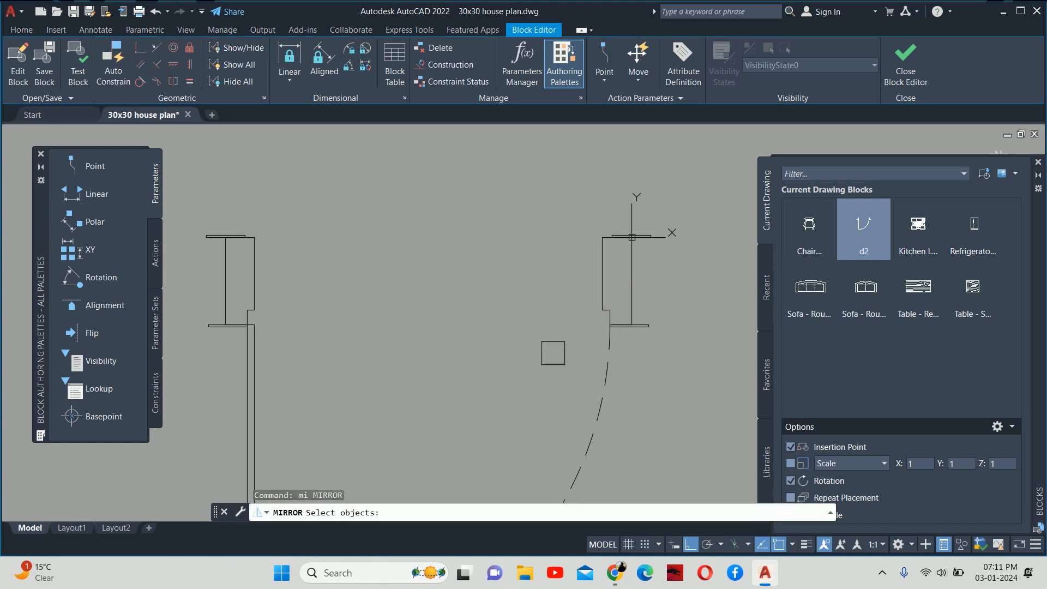
click(590, 414)
middle_drag(577, 409, 512, 207)
click(436, 201)
scroll(353, 292, down, 2)
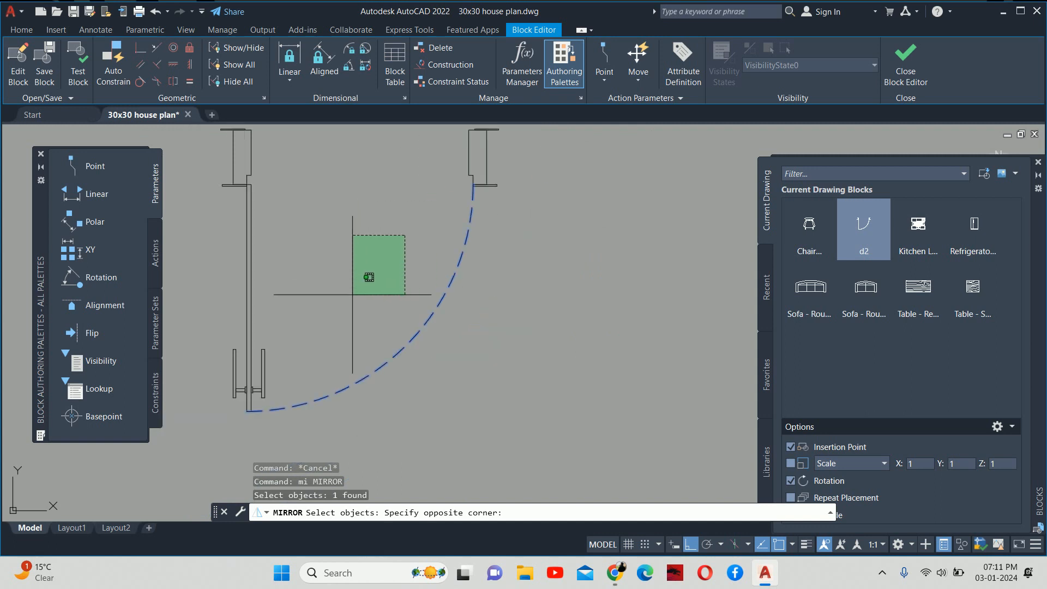
middle_drag(353, 294, 453, 263)
click(322, 354)
scroll(428, 192, up, 4)
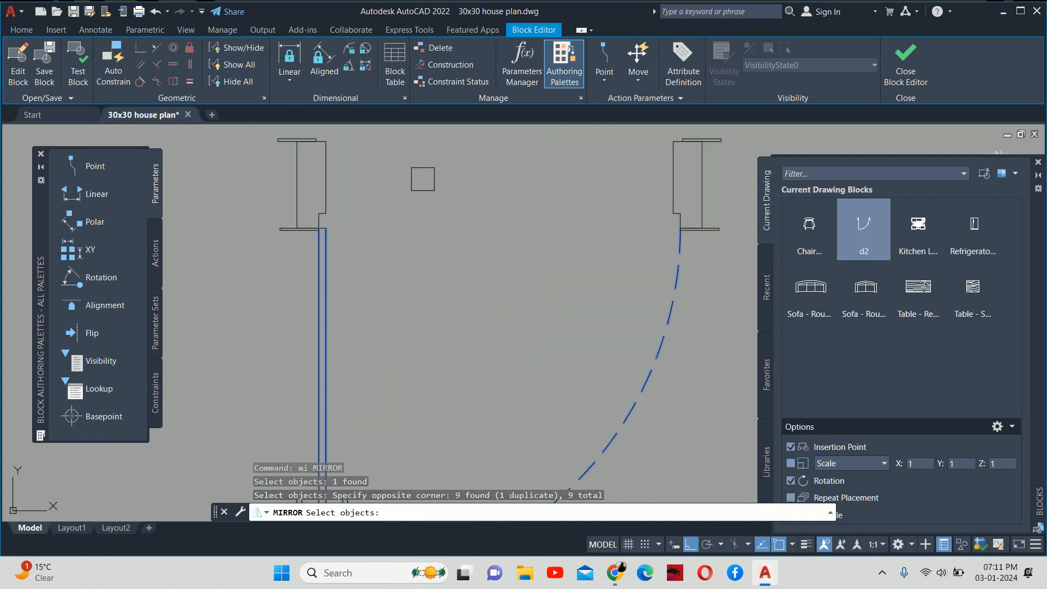
scroll(627, 305, up, 8)
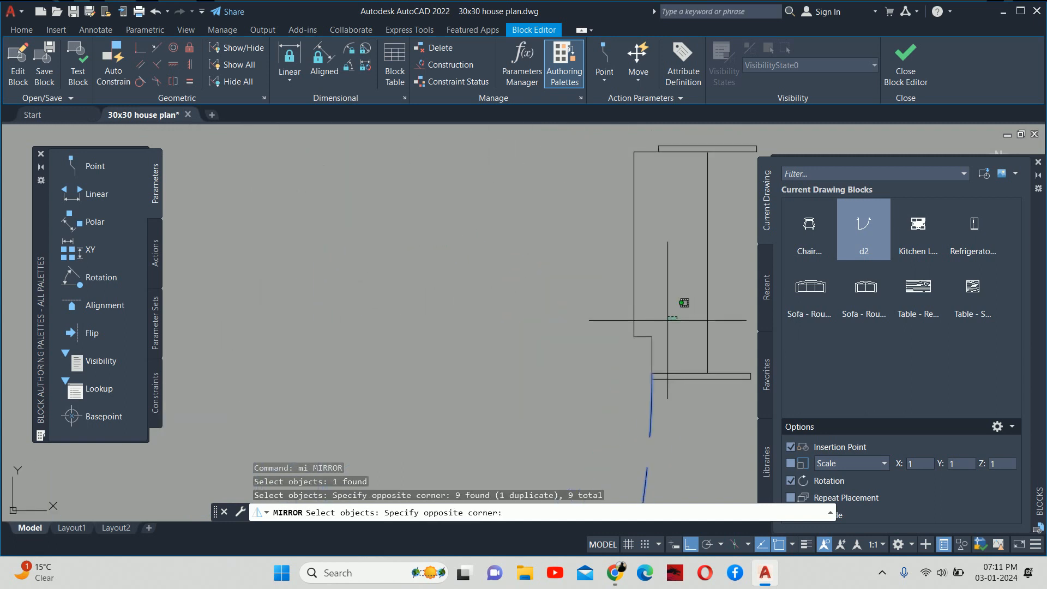
click(643, 339)
scroll(462, 349, down, 1)
middle_drag(334, 342, 743, 333)
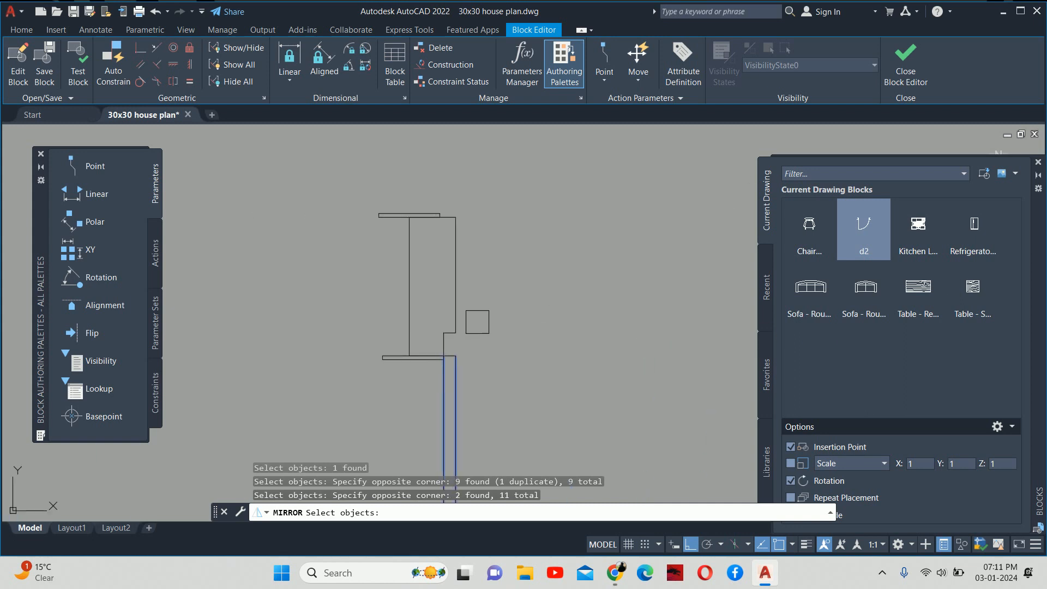
scroll(477, 322, up, 6)
click(404, 362)
click(316, 317)
scroll(303, 303, down, 6)
key(Return)
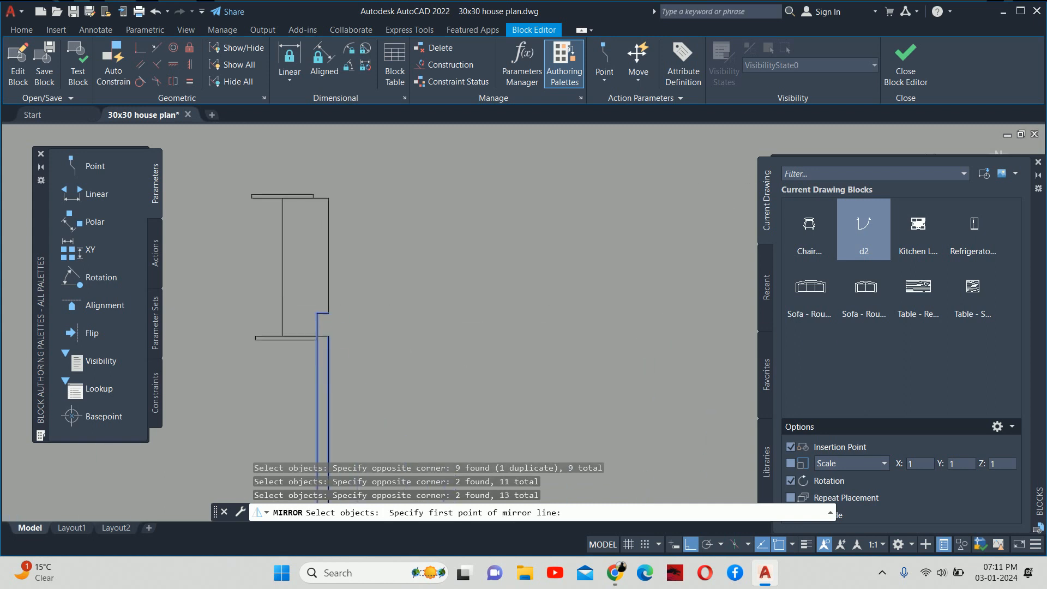
click(282, 268)
click(432, 270)
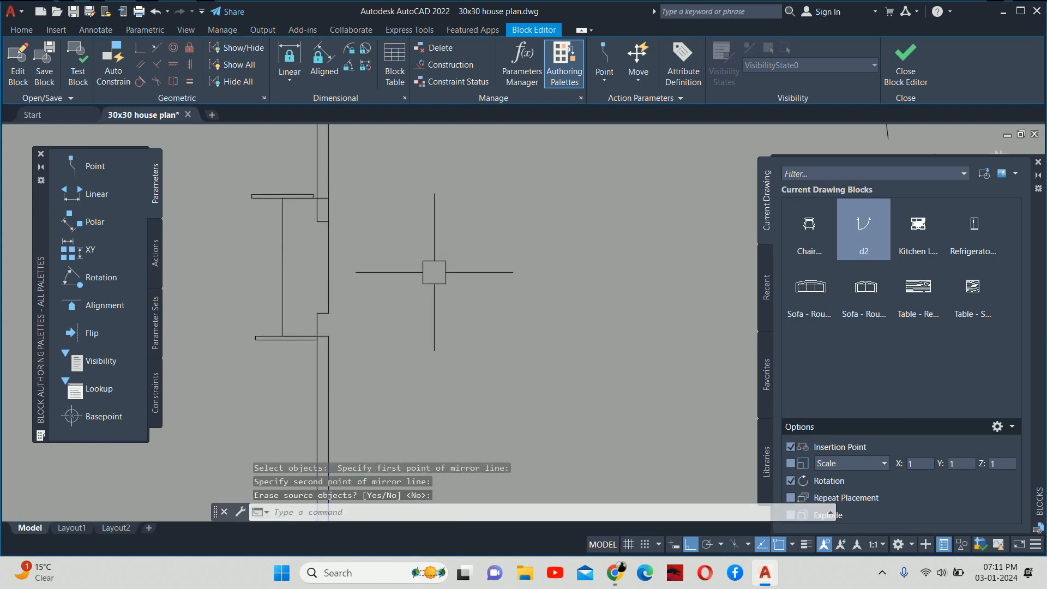
key(Return)
key(Escape)
Trim the surplus frame edges at the upper notches of the left and right door frames.
text(tr)
key(Return)
scroll(306, 189, up, 5)
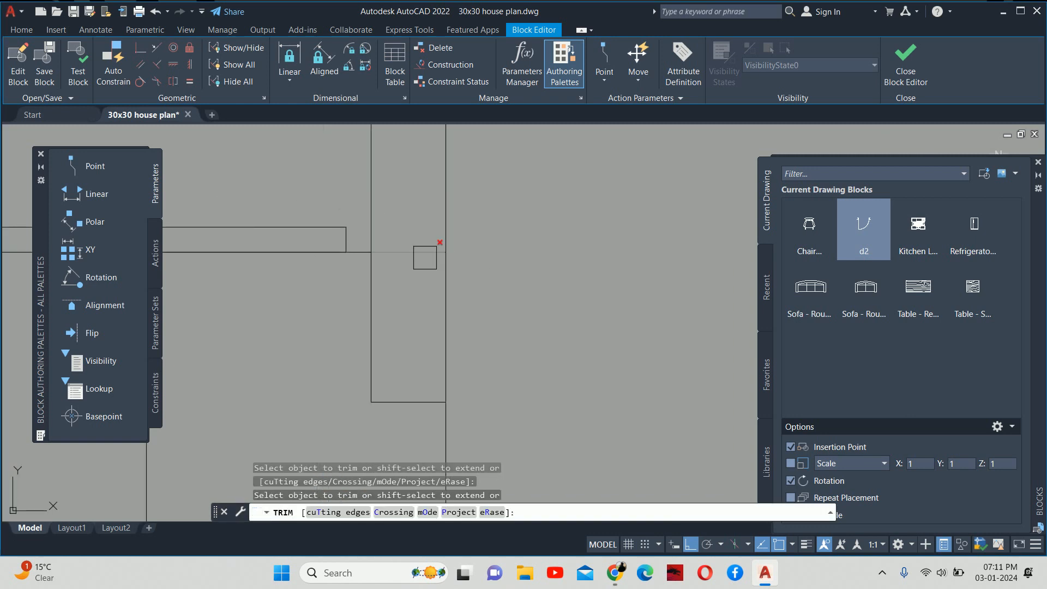
scroll(450, 331, down, 5)
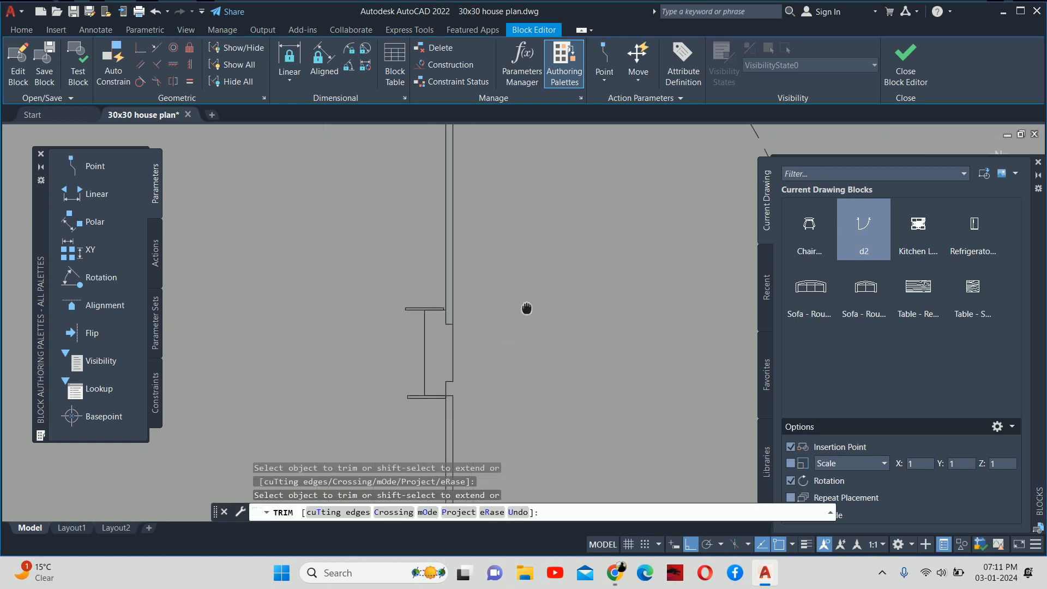
scroll(637, 246, up, 3)
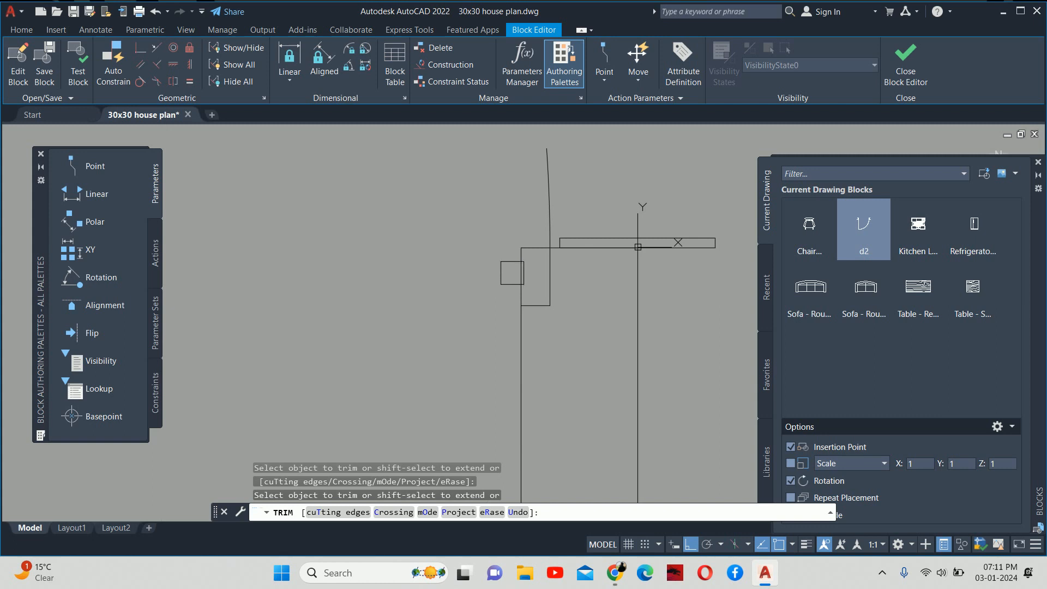
scroll(545, 240, down, 3)
mouse_move(502, 239)
middle_down()
mouse_move(587, 272)
mouse_move(660, 277)
middle_up()
Extend the left frame's top edge to the leaf's right line and trim that line beside the upper notch.
scroll(436, 276, up, 5)
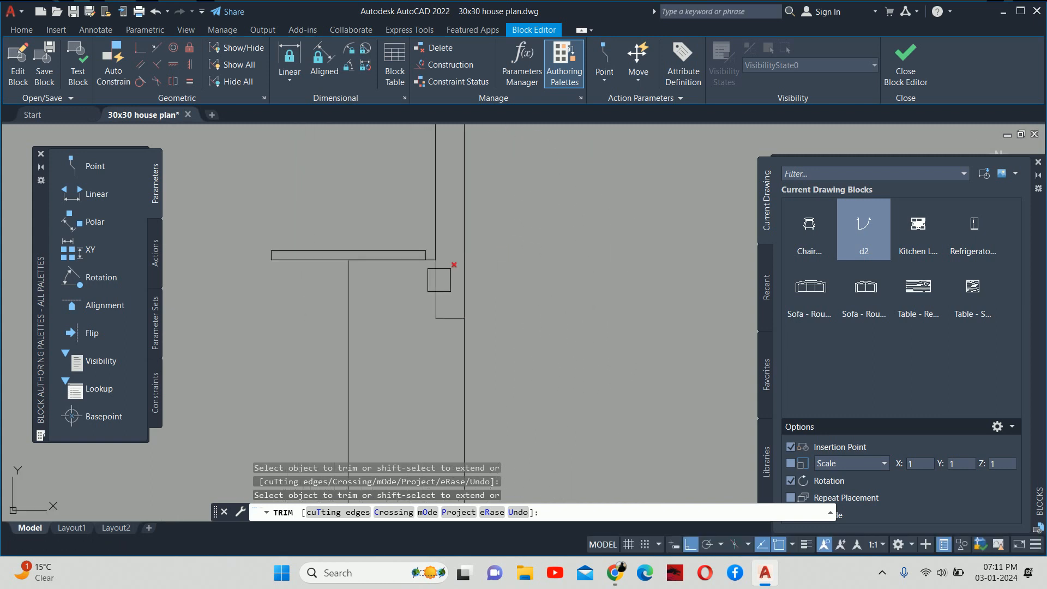
scroll(435, 270, up, 5)
shift+click(421, 208)
scroll(500, 304, down, 4)
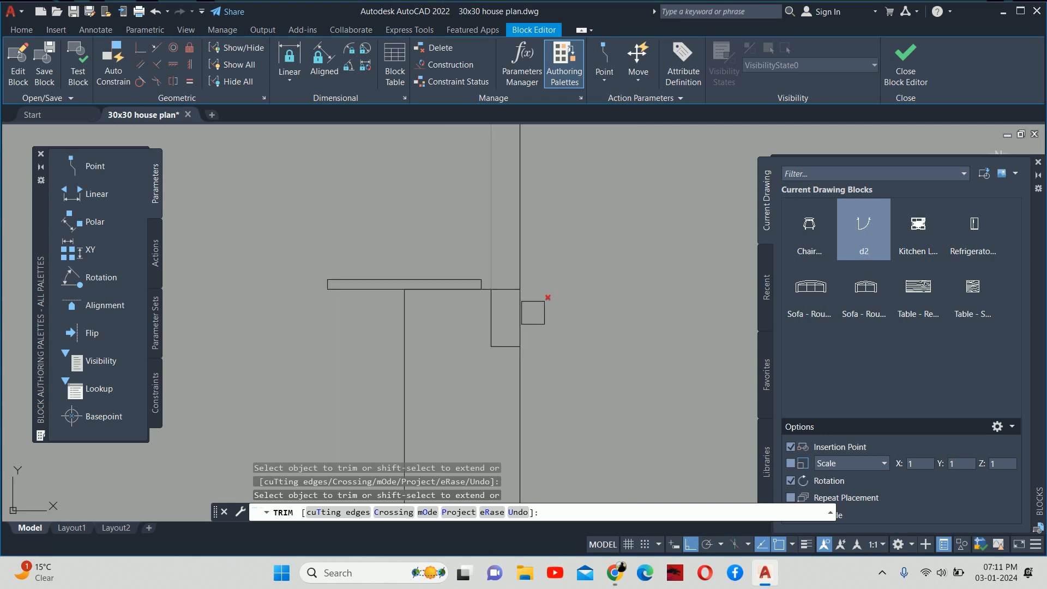
drag(537, 310, 514, 313)
scroll(516, 308, down, 5)
key(Escape)
key(Escape)
key(Escape)
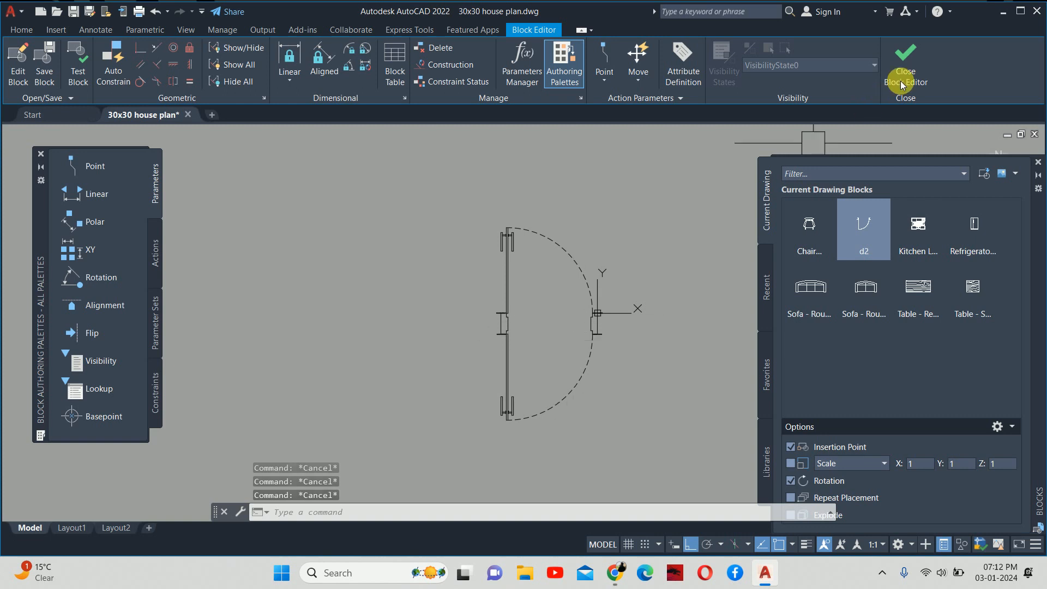
Close the block editor, saving the changes to d1.
click(905, 61)
click(564, 262)
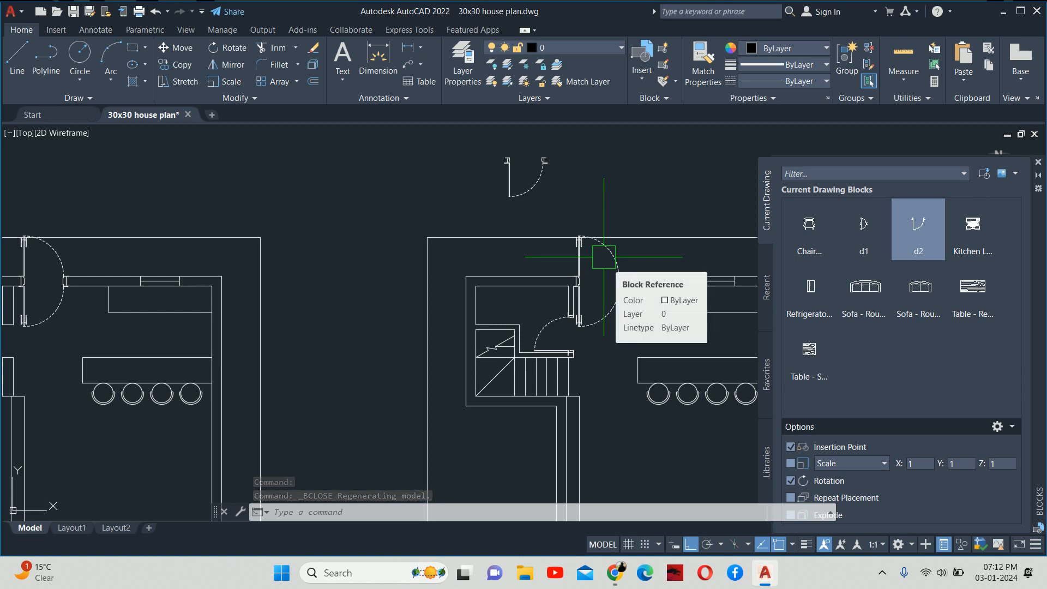
scroll(603, 256, up, 4)
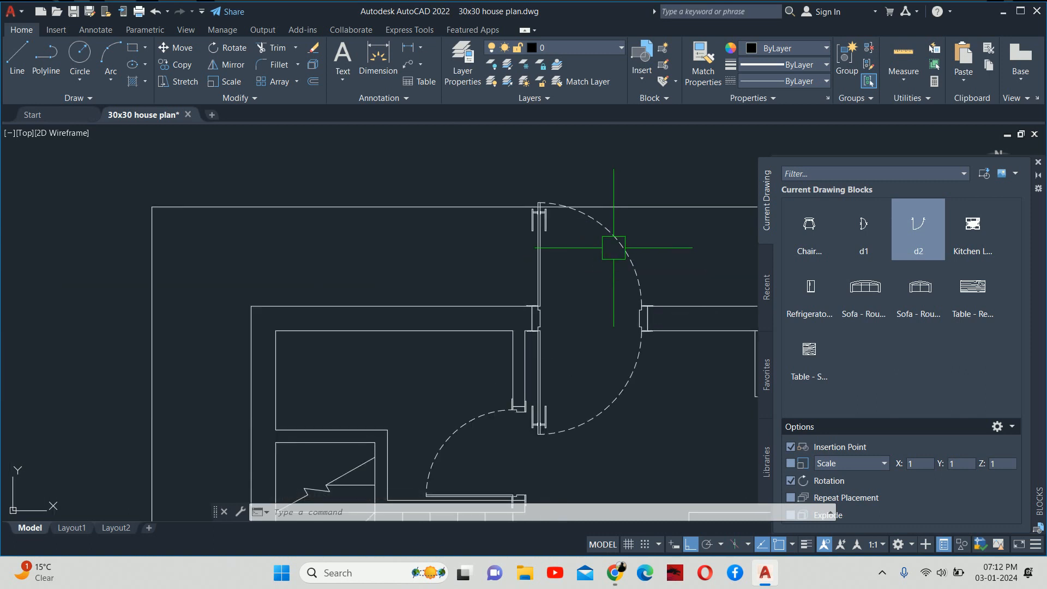
Reopen the d1 door block for editing and delete its upper dashed swing arc.
click(613, 247)
text(BE)
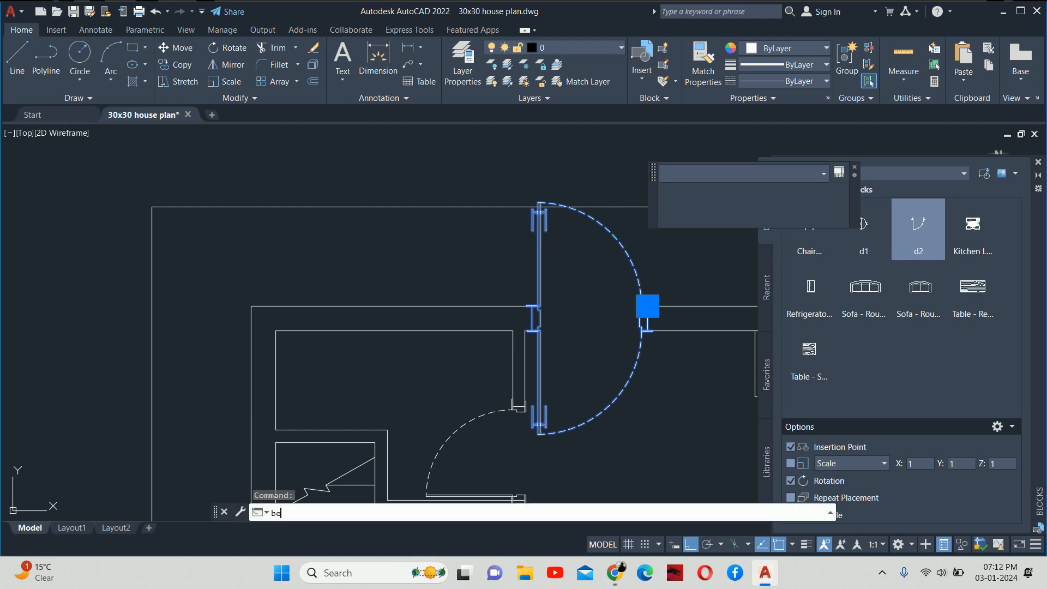
key(Return)
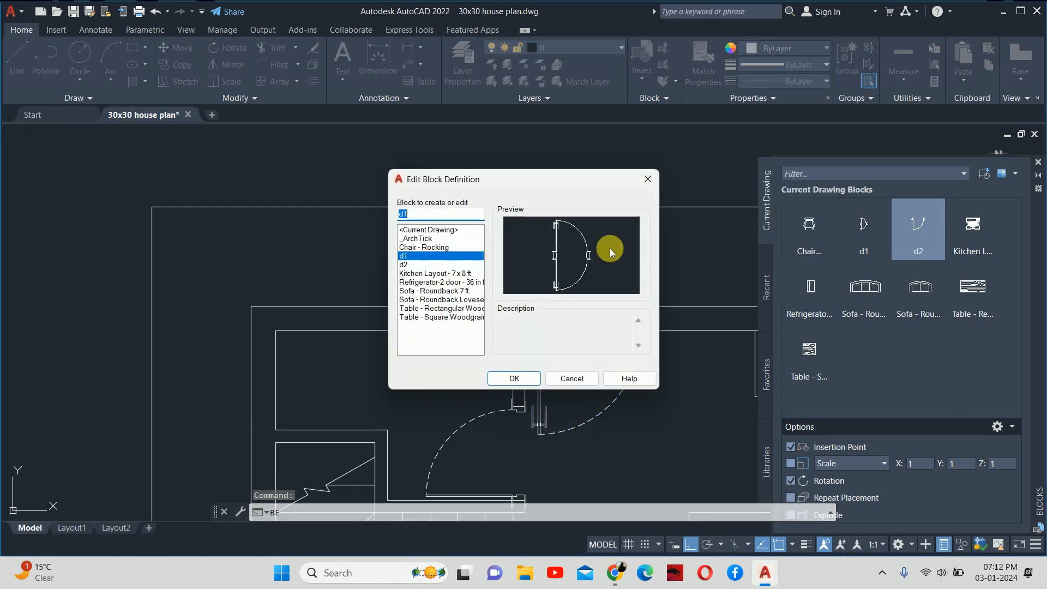
click(525, 378)
click(566, 253)
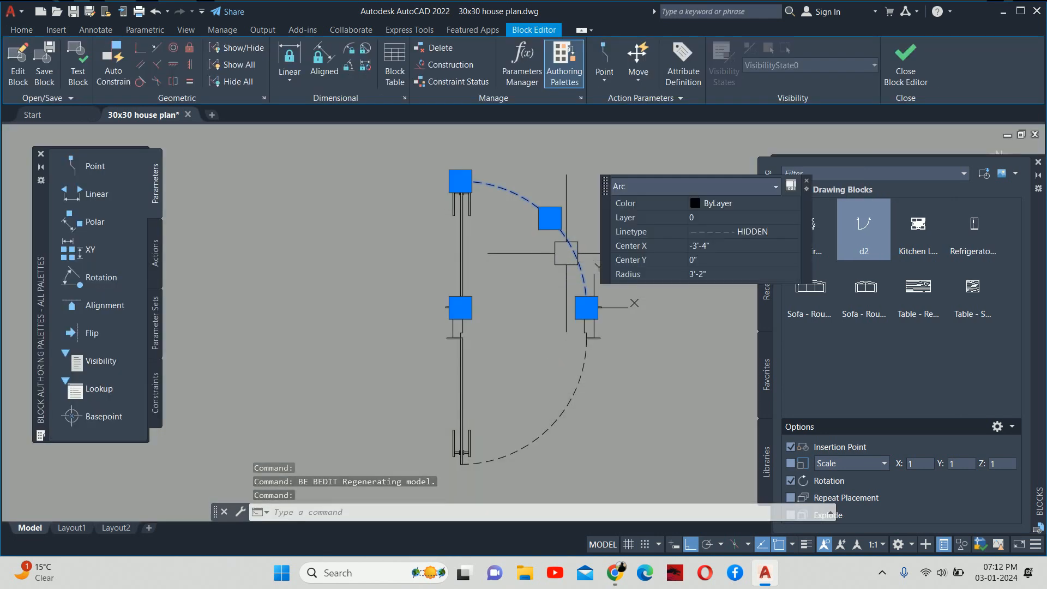
key(Escape)
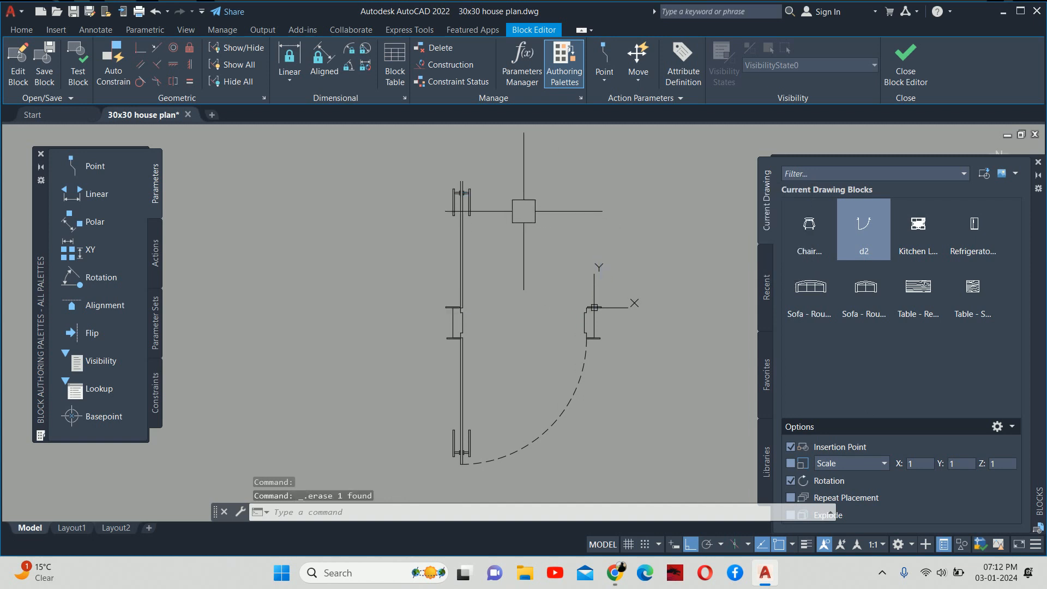
Close the open top end of the upper door leaf with a horizontal line and trim its overhang.
text(l)
key(Return)
scroll(507, 207, up, 2)
scroll(458, 163, up, 5)
click(469, 288)
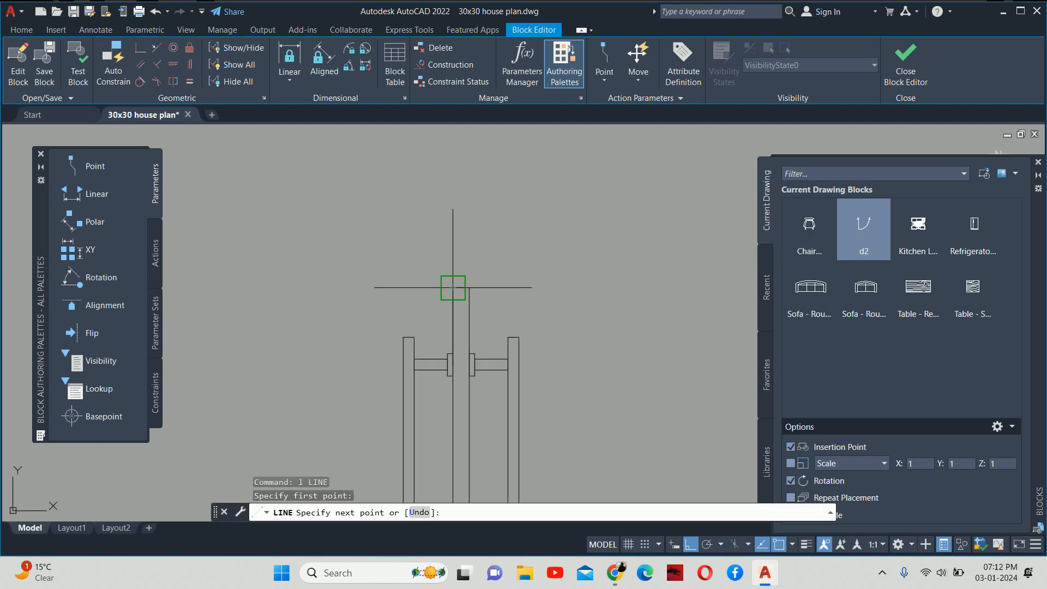
click(433, 287)
key(Escape)
key(Escape)
text(tr)
key(Return)
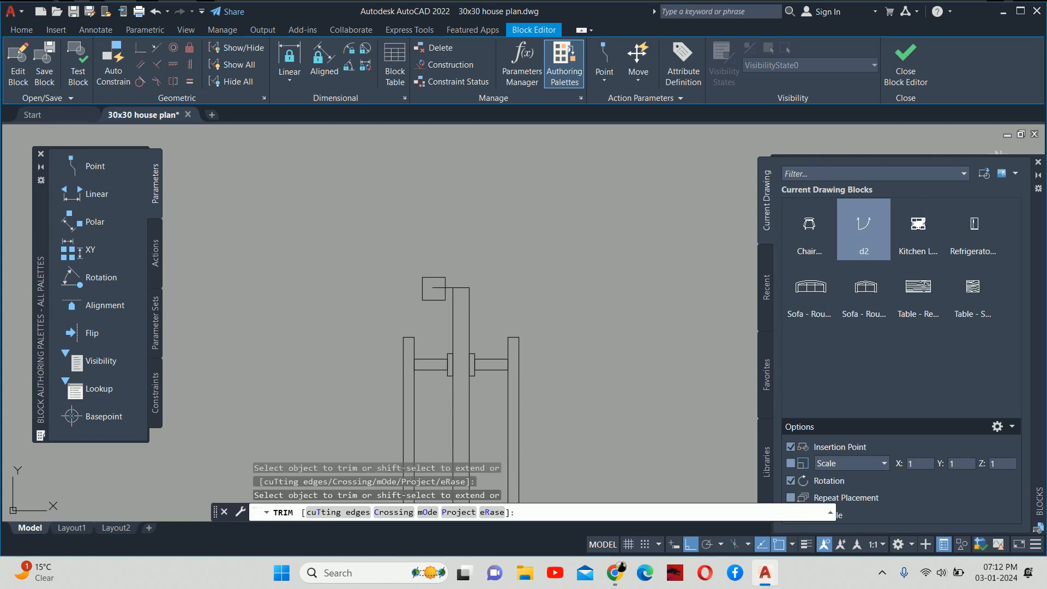
key(Escape)
key(Escape)
scroll(461, 269, down, 3)
text(r)
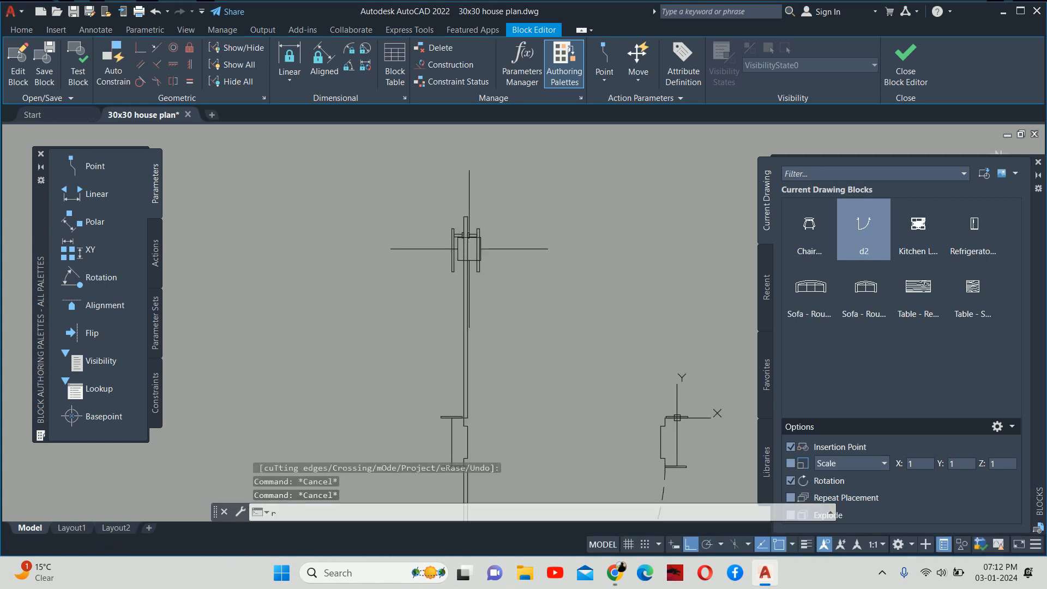
text(o)
key(Return)
click(518, 267)
click(398, 186)
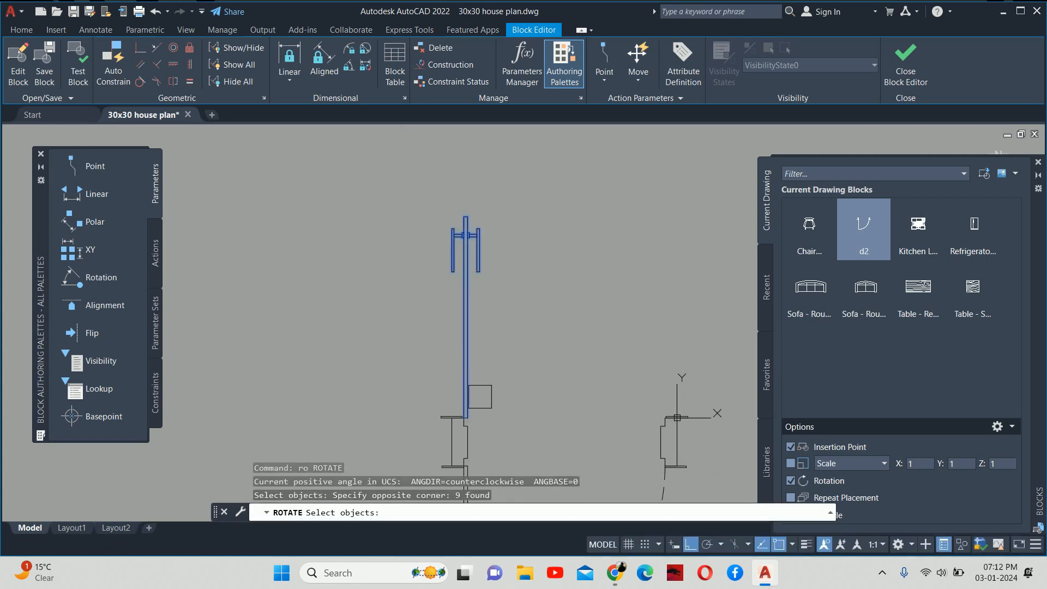
scroll(474, 428, up, 5)
click(434, 366)
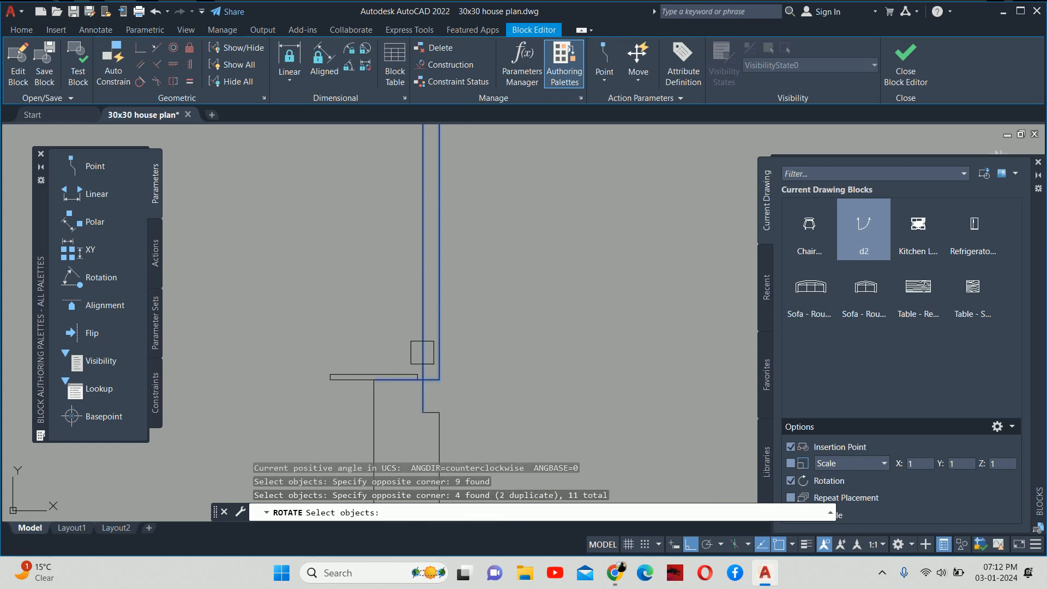
key(Return)
scroll(421, 379, up, 3)
key(Escape)
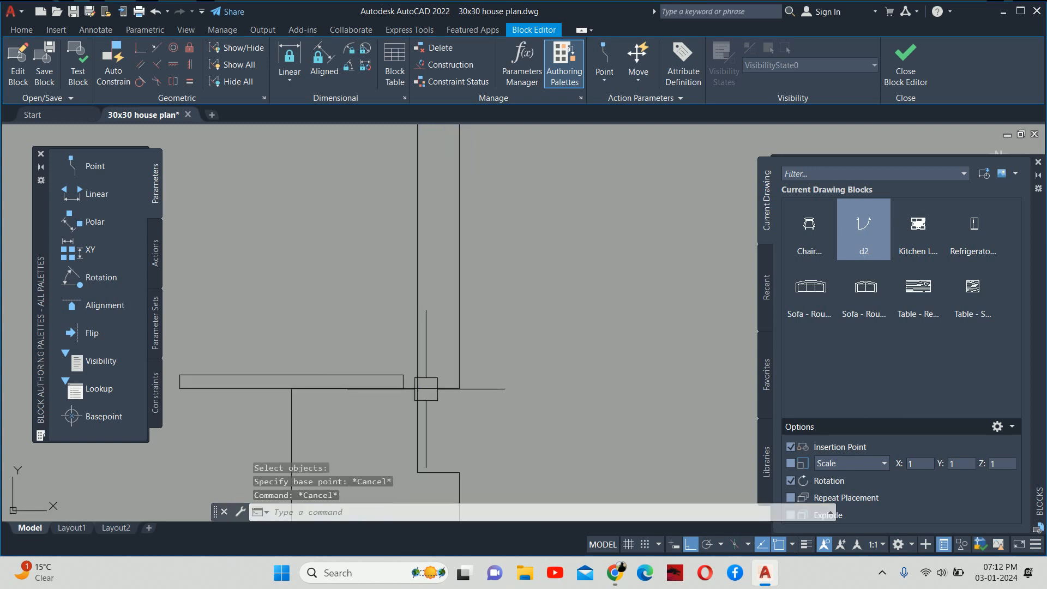
key(Escape)
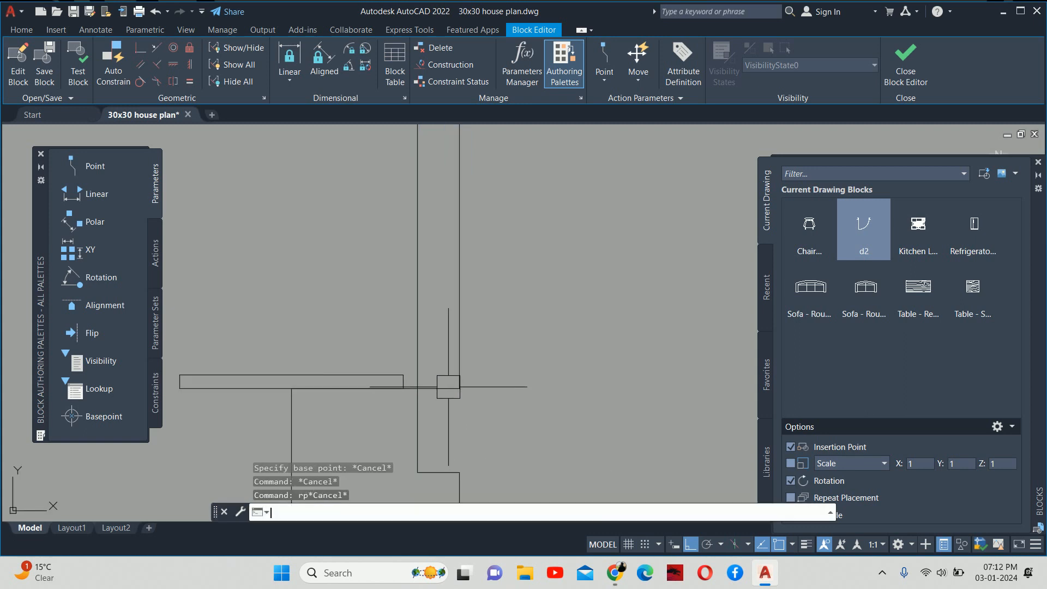
Rotate the upper door leaf and its handles a quarter turn clockwise about the leaf's lower-left corner, spanning the frame opening.
text(ro)
key(Return)
click(487, 396)
click(468, 350)
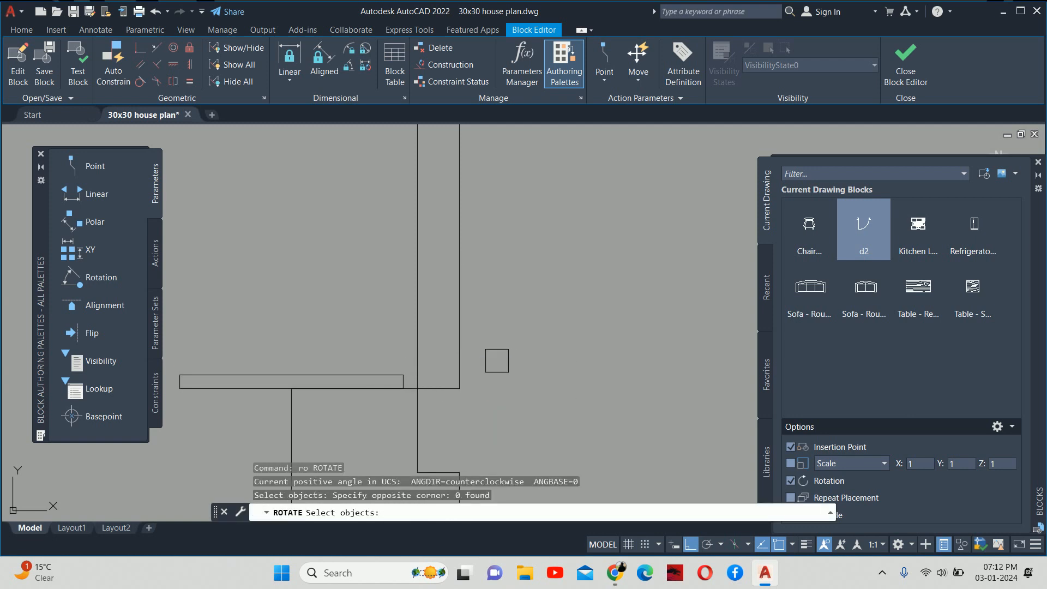
click(511, 348)
scroll(401, 200, down, 3)
middle_drag(403, 194, 420, 312)
scroll(427, 308, down, 3)
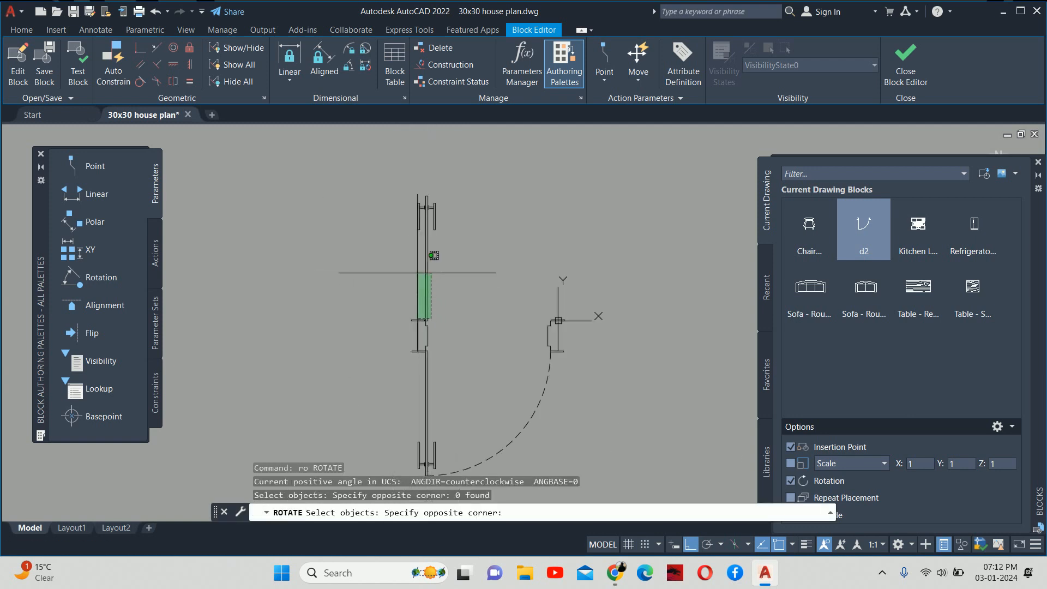
middle_drag(414, 228, 426, 329)
click(409, 278)
click(387, 254)
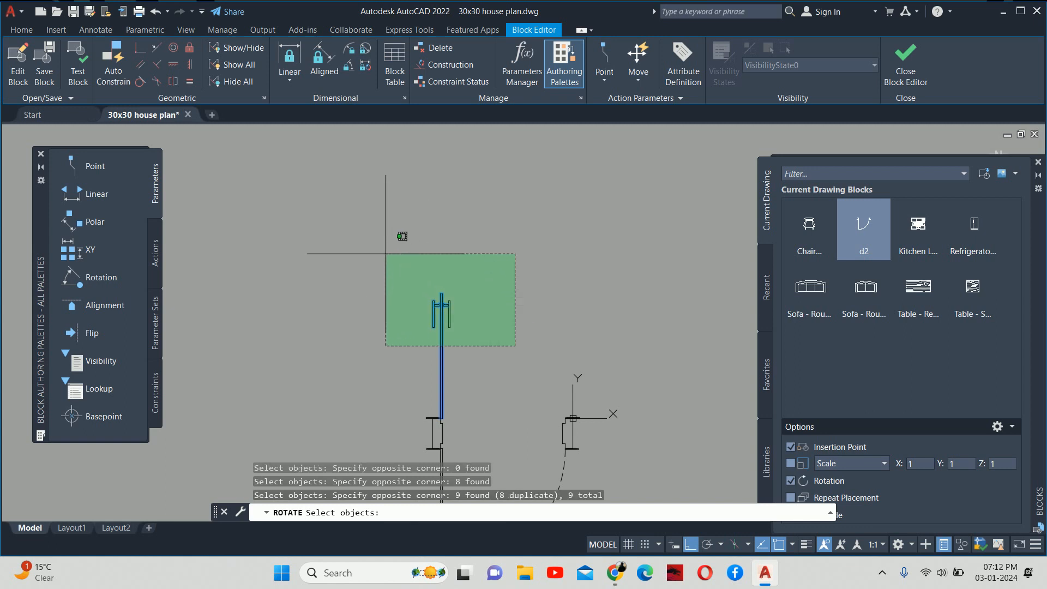
scroll(434, 420, up, 5)
key(Return)
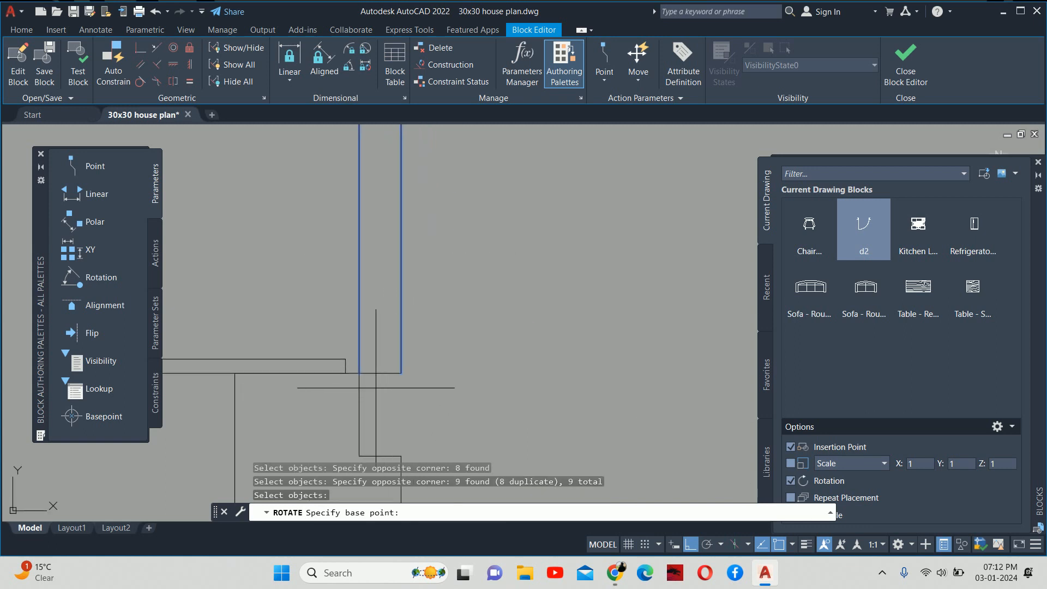
click(359, 373)
click(358, 413)
scroll(427, 386, down, 4)
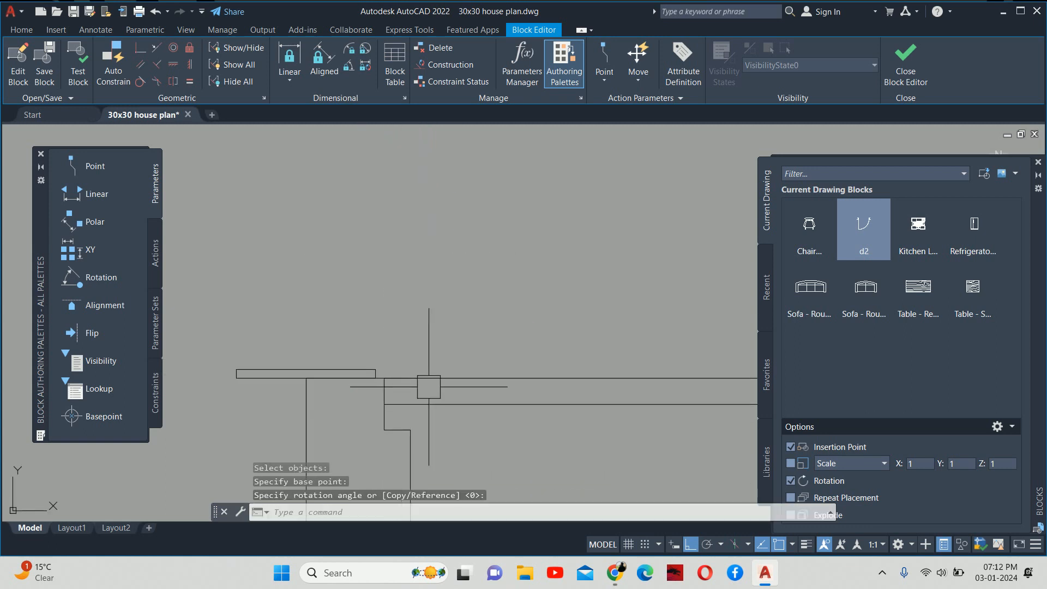
middle_drag(526, 396, 389, 357)
key(Escape)
key(Escape)
scroll(563, 397, down, 2)
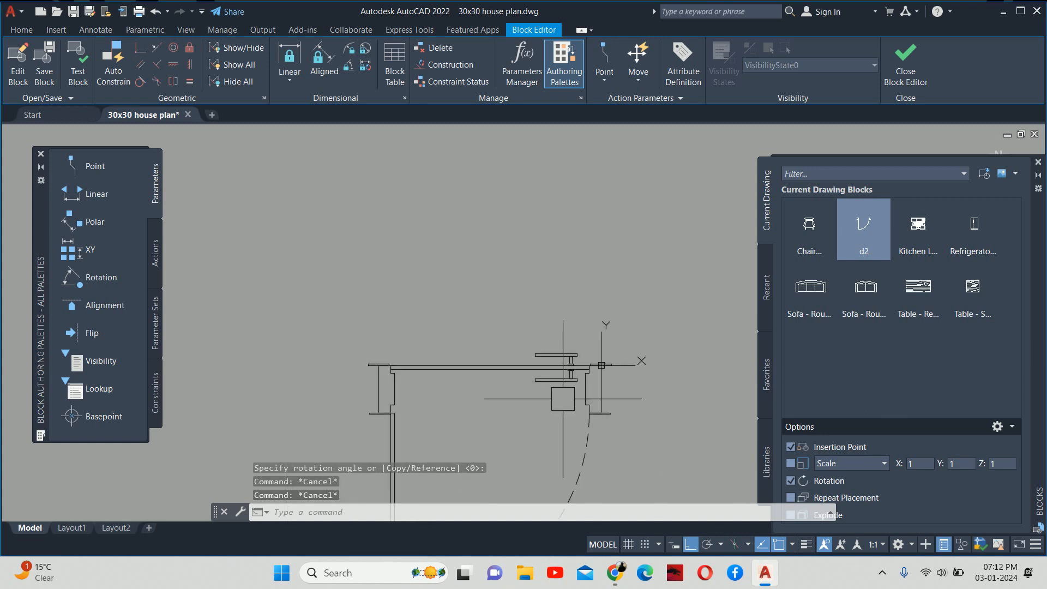
middle_drag(562, 398, 558, 360)
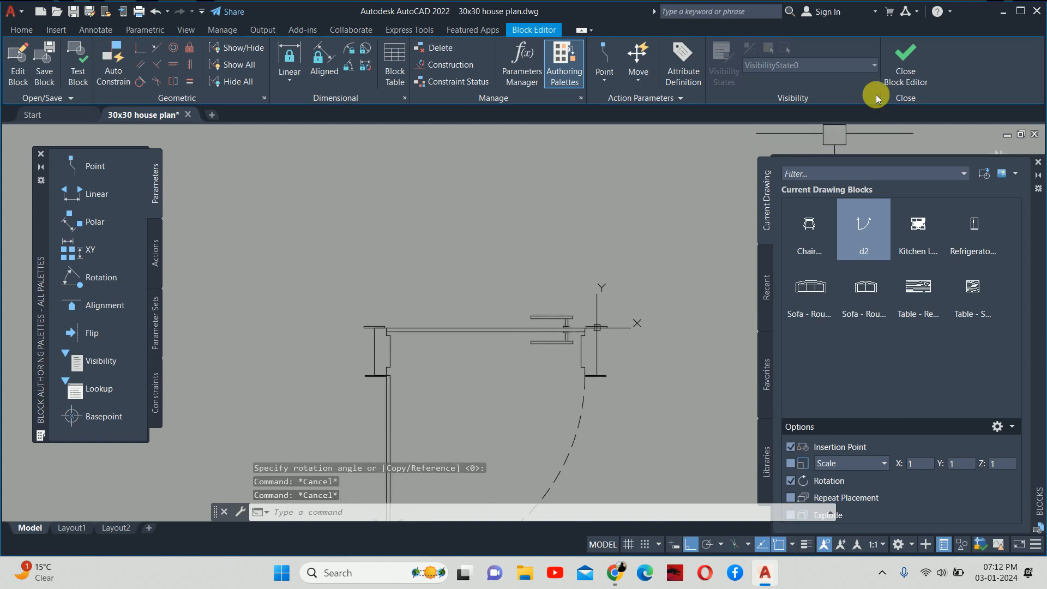
Save the d1 changes, close the block editor and zoom in on the door in the plan.
click(908, 75)
click(547, 248)
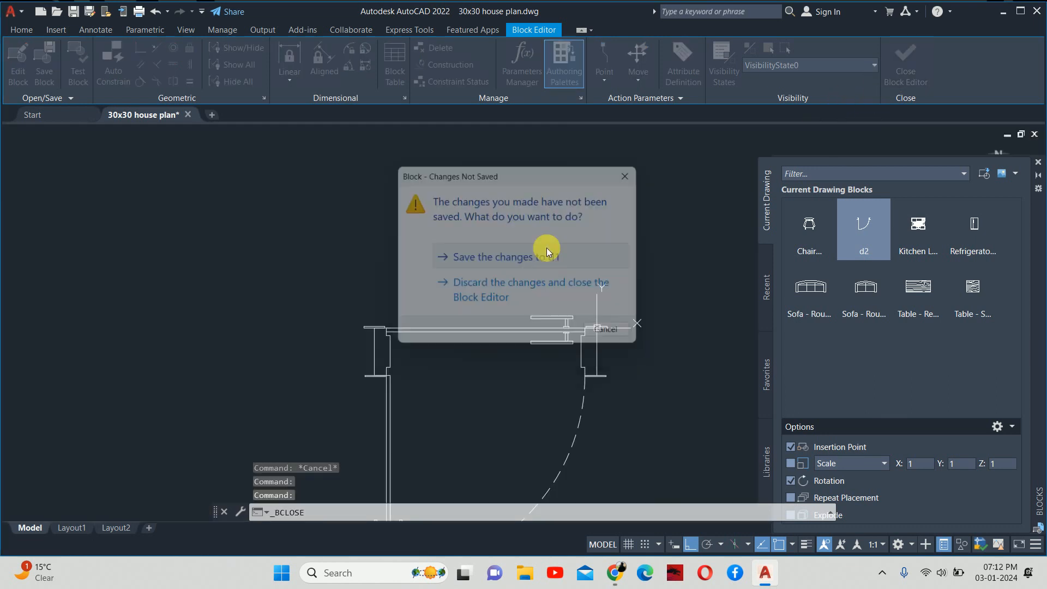
scroll(572, 256, up, 3)
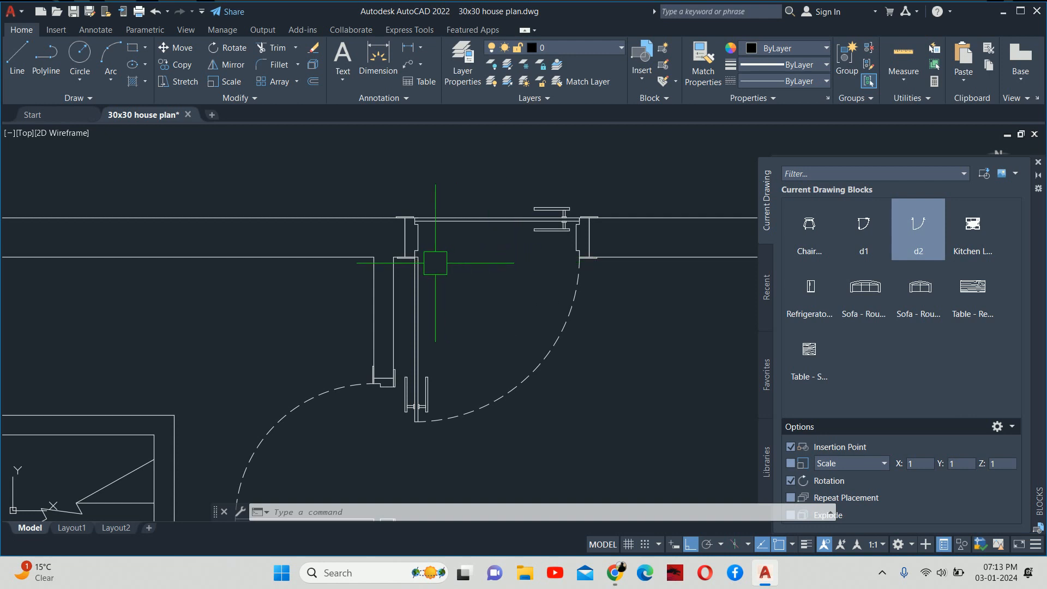
Measure the horizontal distance from the open d1 door leaf to the outer edge of its handle, without placing a dimension.
scroll(434, 257, up, 2)
key(Escape)
key(Escape)
key(Escape)
mouse_move(439, 253)
middle_down()
mouse_move(444, 285)
mouse_move(439, 257)
middle_up()
text(dli)
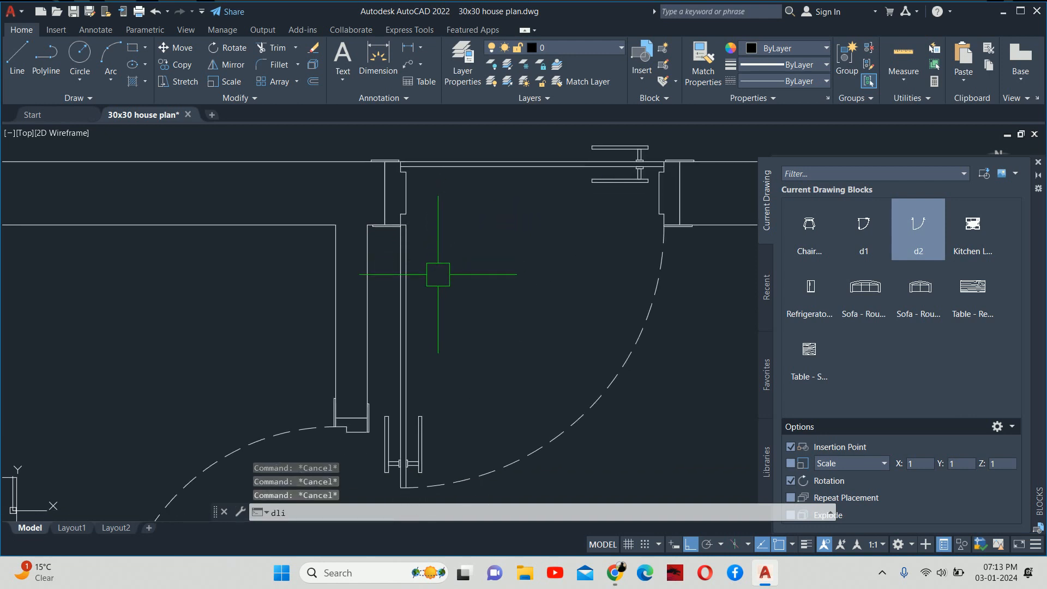
key(Return)
click(407, 362)
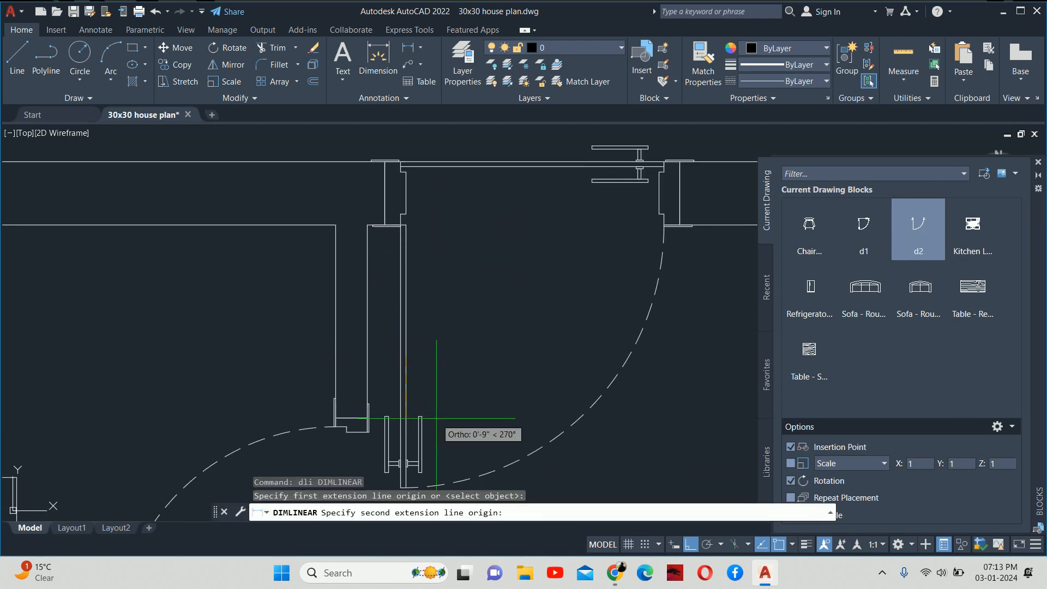
click(421, 419)
scroll(421, 416, up, 4)
scroll(411, 330, down, 4)
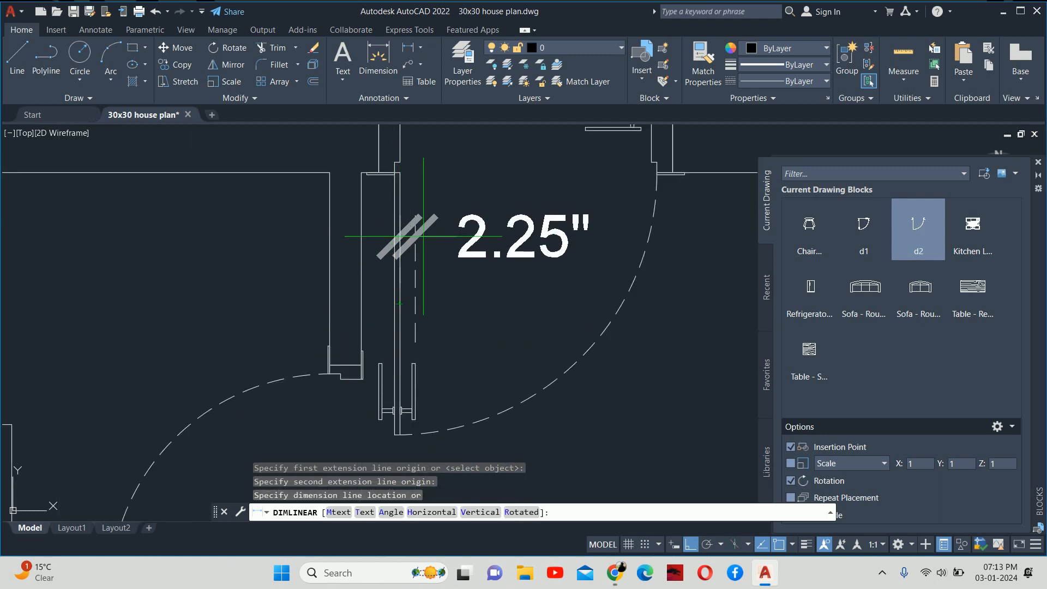
key(Escape)
Undo the d1 block edits back to before the second leaf was mirrored and moved, and close the block editor saving the changes.
scroll(493, 251, down, 5)
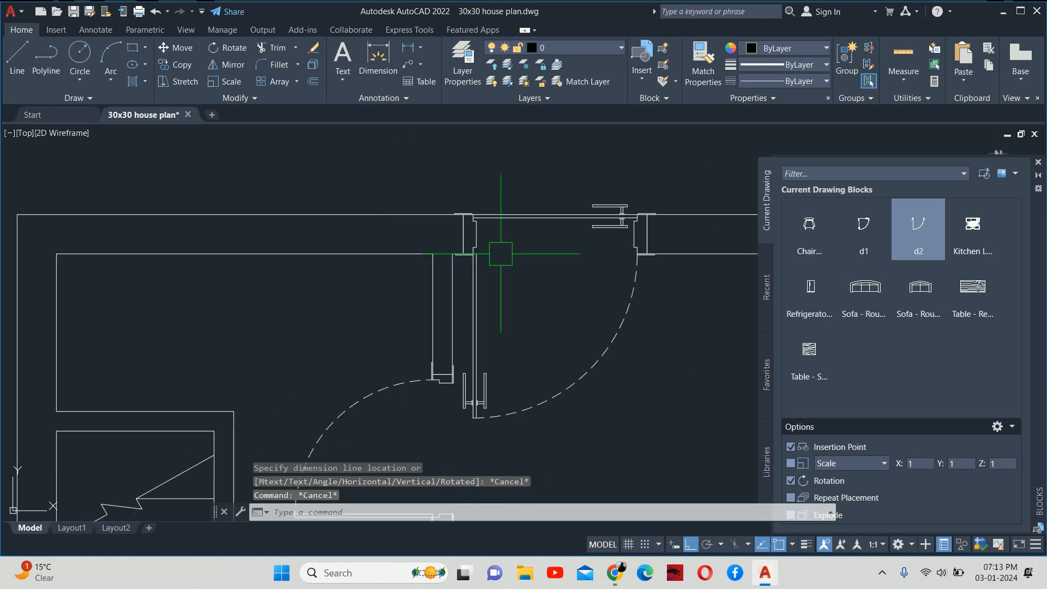
scroll(515, 245, down, 2)
middle_drag(517, 245, 551, 212)
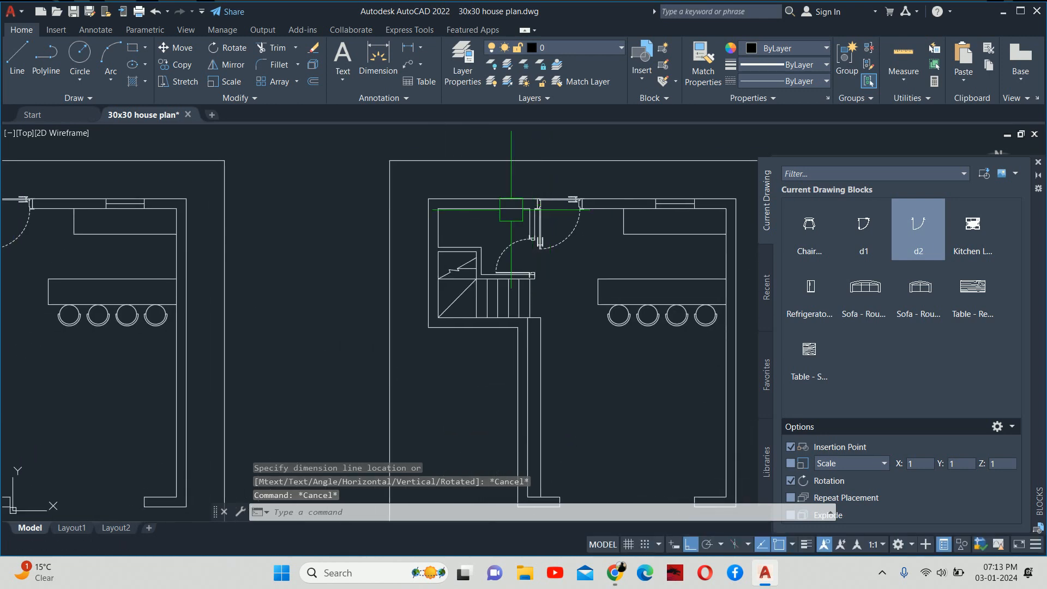
scroll(558, 251, up, 1)
scroll(557, 250, up, 2)
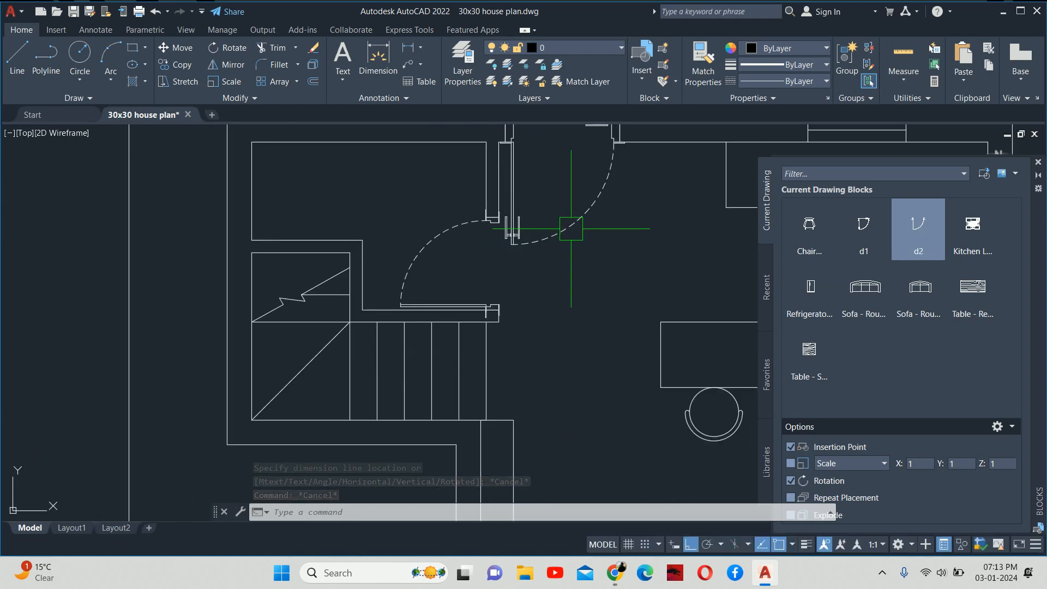
key(ctrl+z)
key(ctrl+z)
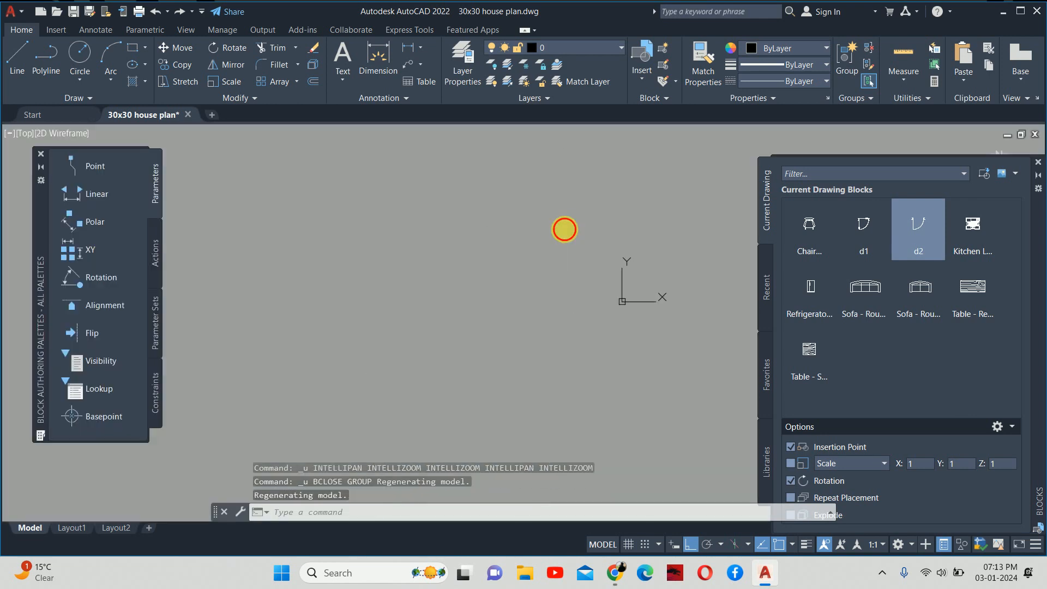
key(ctrl+z)
key(ctrl+z)
key(ctrl+z)
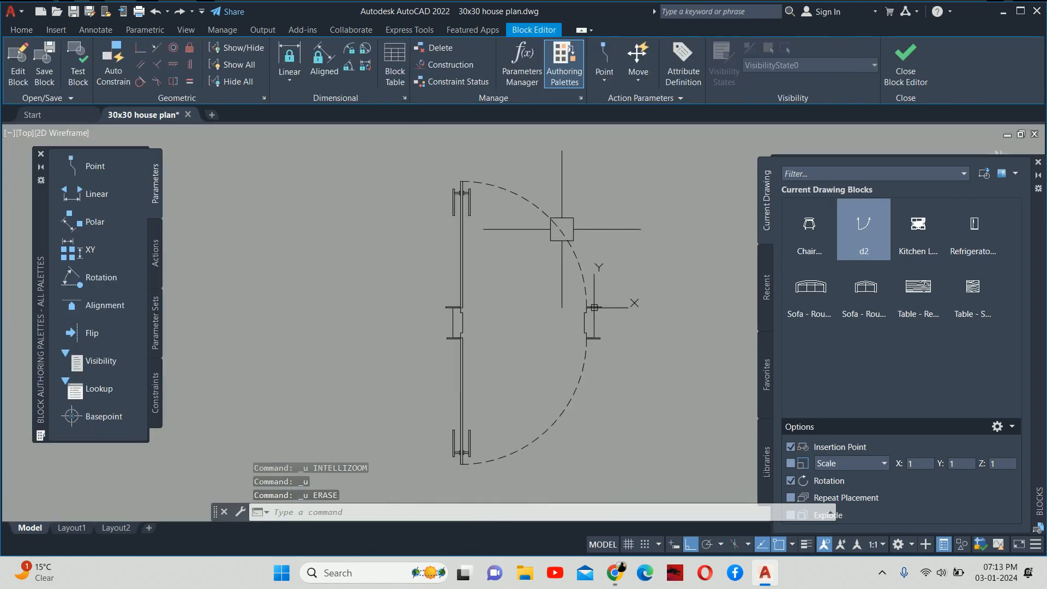
key(ctrl+z)
key(ctrl+z)
key(ctrl+z)
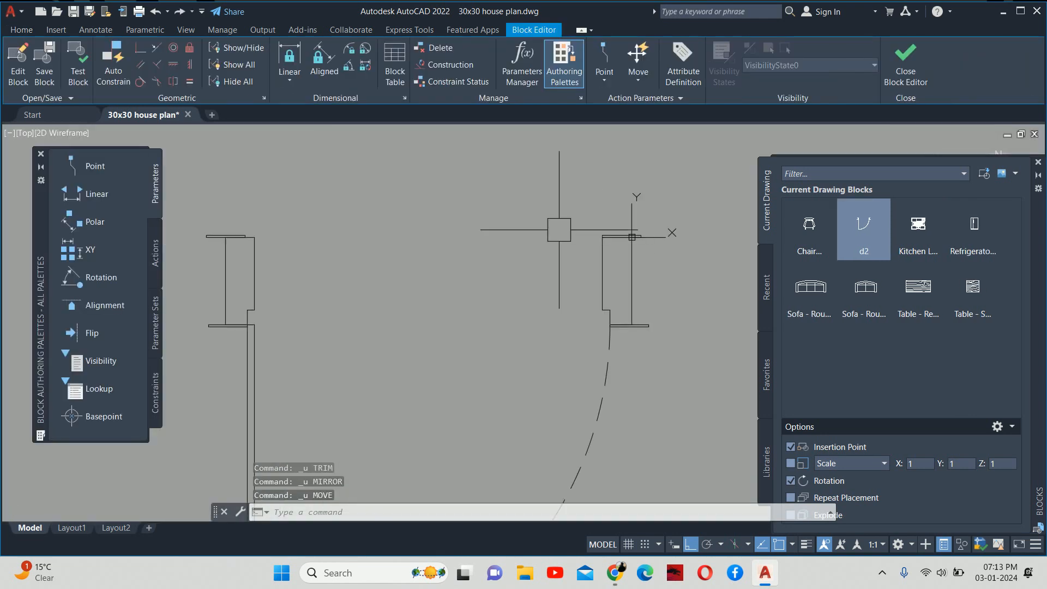
click(923, 52)
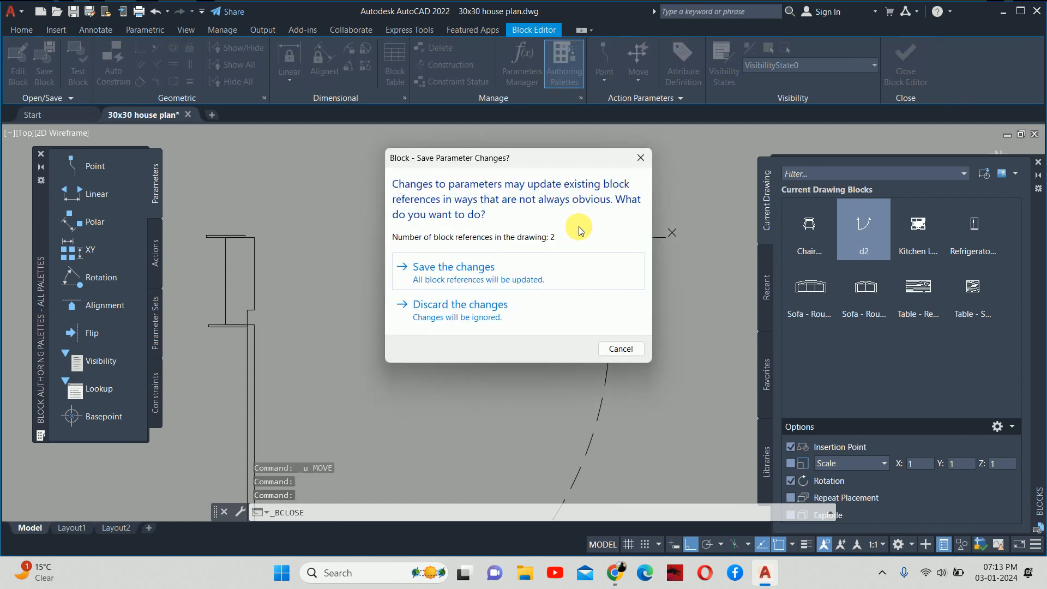
click(502, 264)
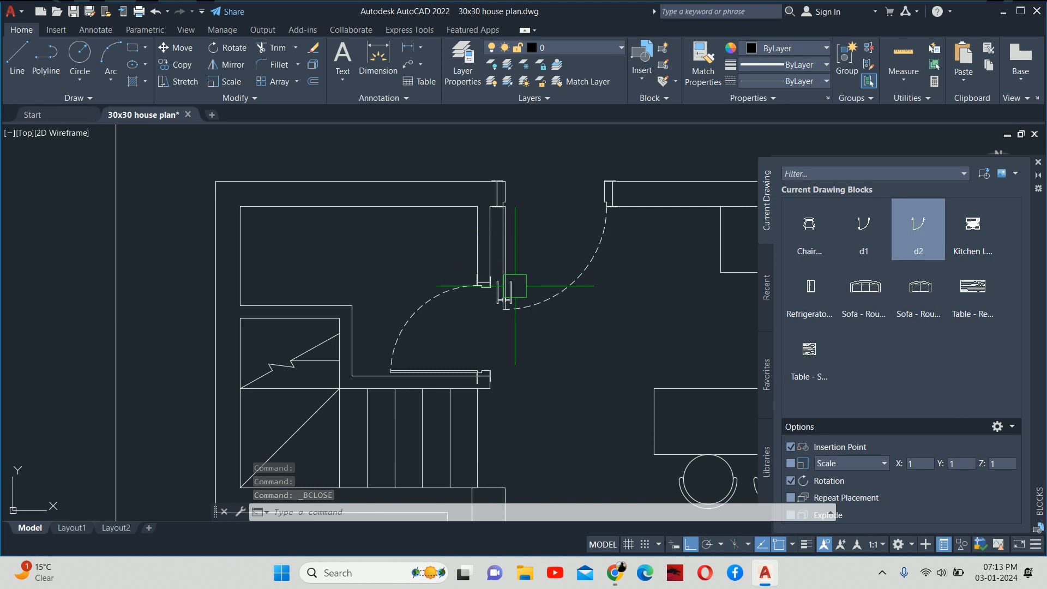
Erase the existing window symbol from the upper exterior wall above the counter.
key(Escape)
key(Escape)
scroll(600, 221, down, 2)
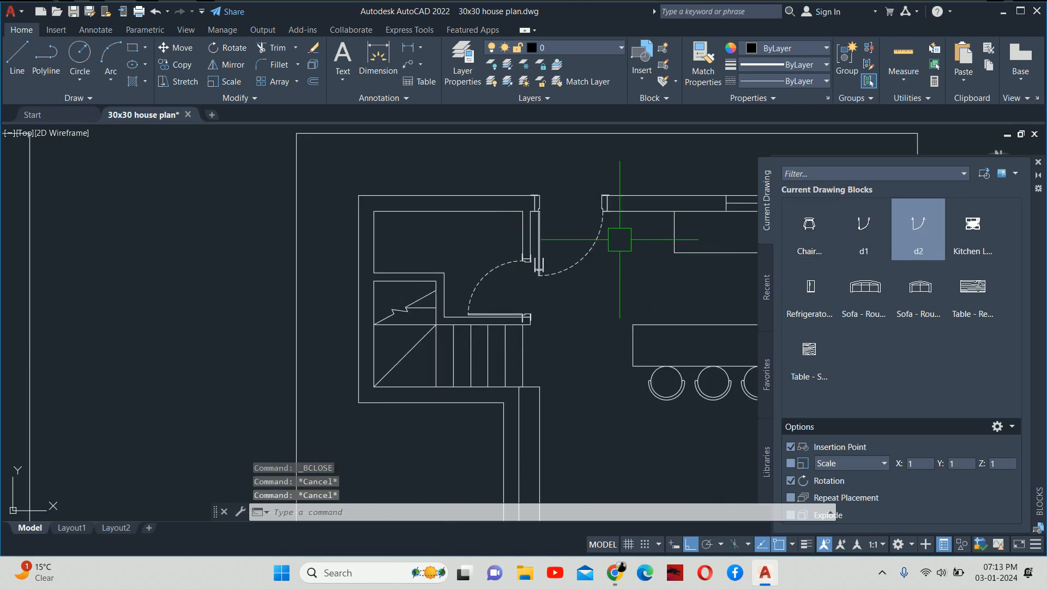
middle_drag(619, 238, 480, 228)
scroll(605, 178, up, 2)
click(643, 205)
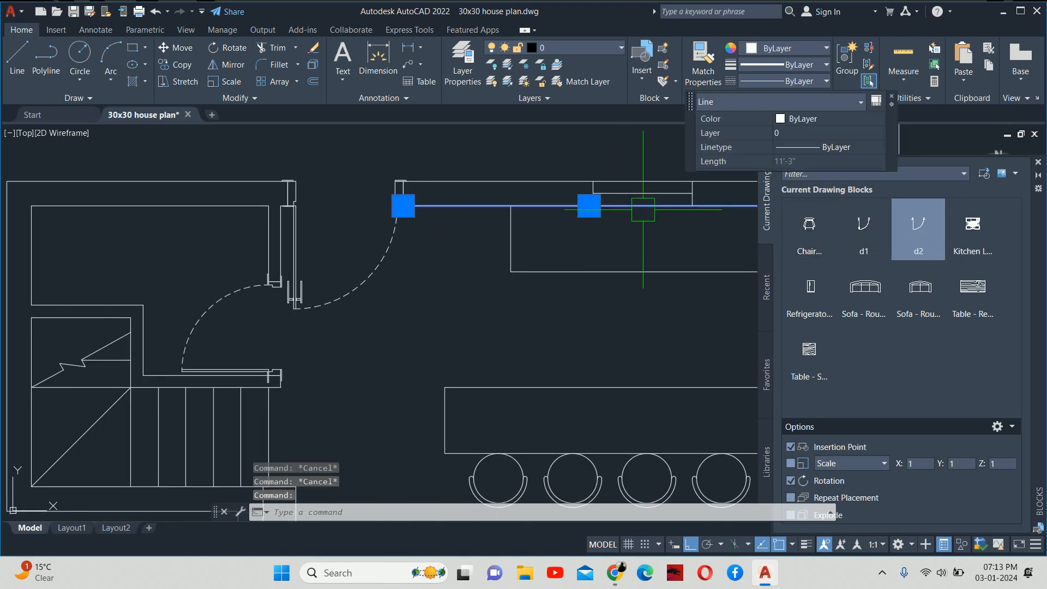
key(Escape)
scroll(636, 191, up, 4)
click(628, 195)
key(Escape)
scroll(628, 195, down, 4)
middle_drag(625, 195, 548, 191)
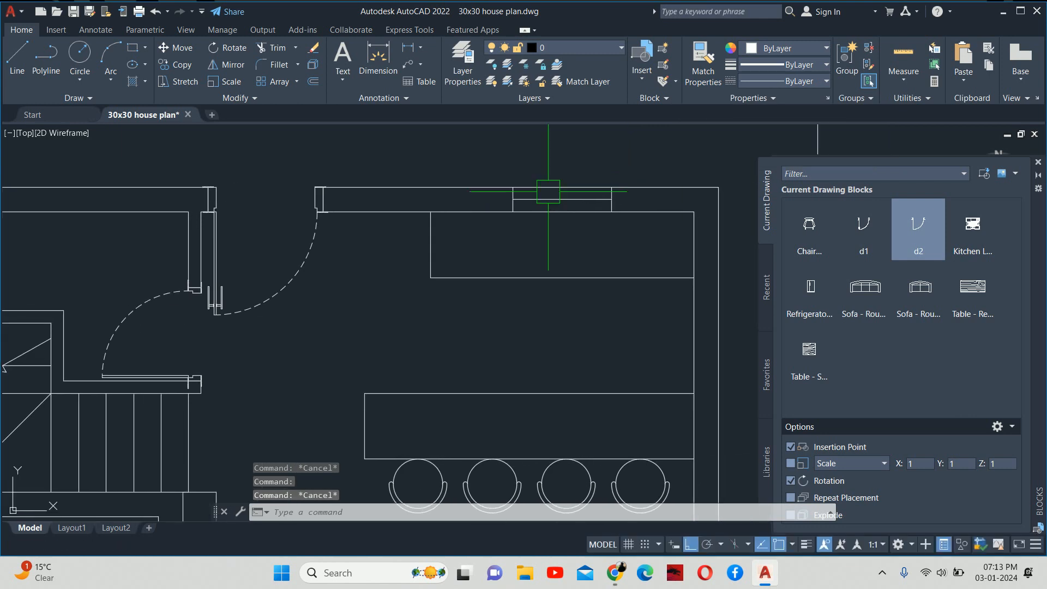
click(503, 162)
click(630, 213)
key(Delete)
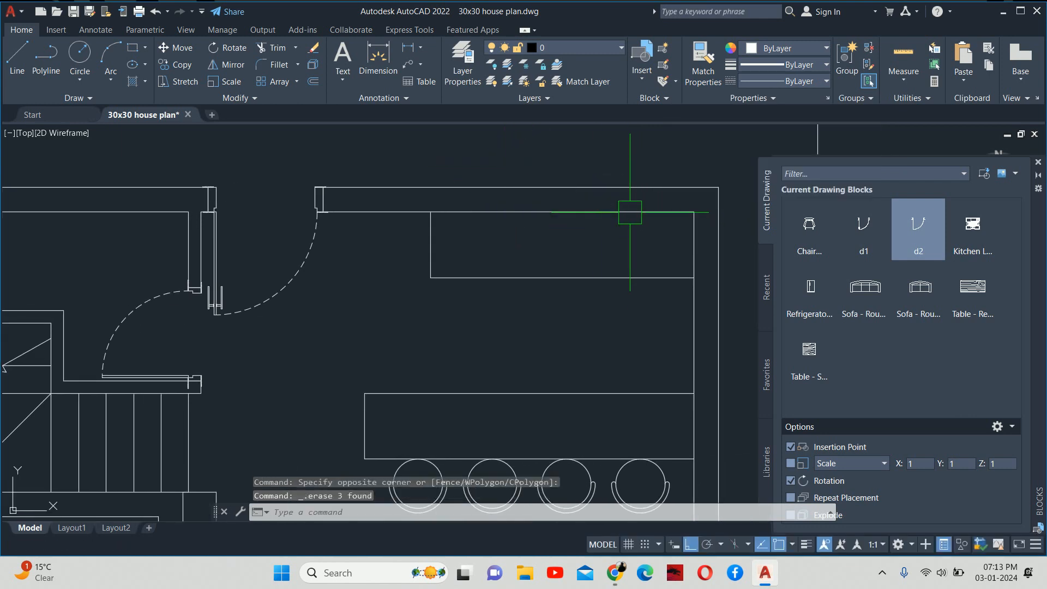
Draw a rectangle 4' long and 9" wide in the empty space above the floor plan.
scroll(609, 207, down, 2)
middle_drag(597, 208, 620, 252)
text(rec)
key(Return)
middle_drag(603, 213, 589, 321)
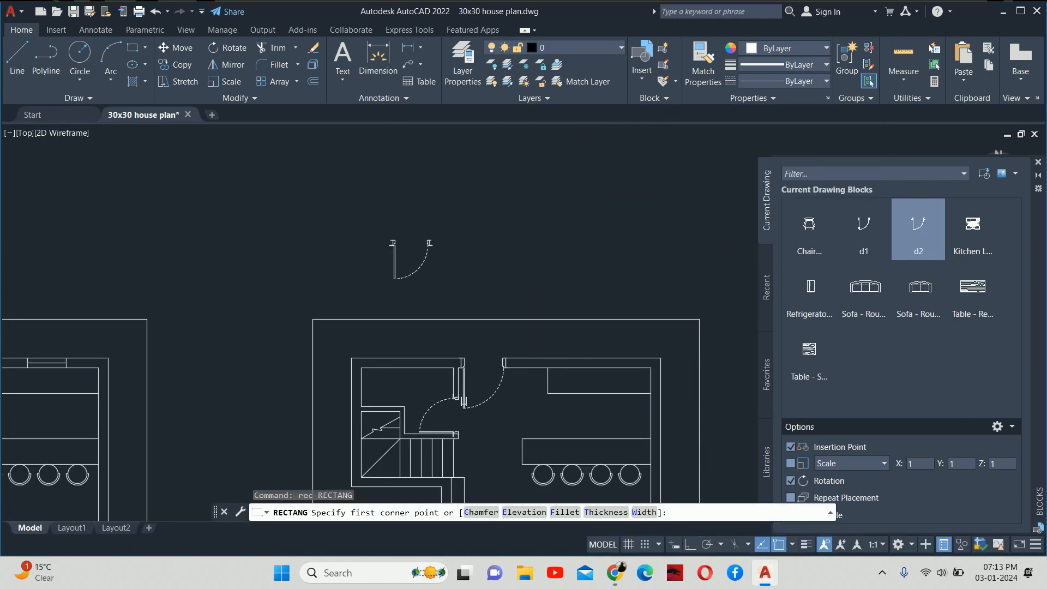
scroll(561, 287, down, 1)
click(546, 270)
text(d)
key(Return)
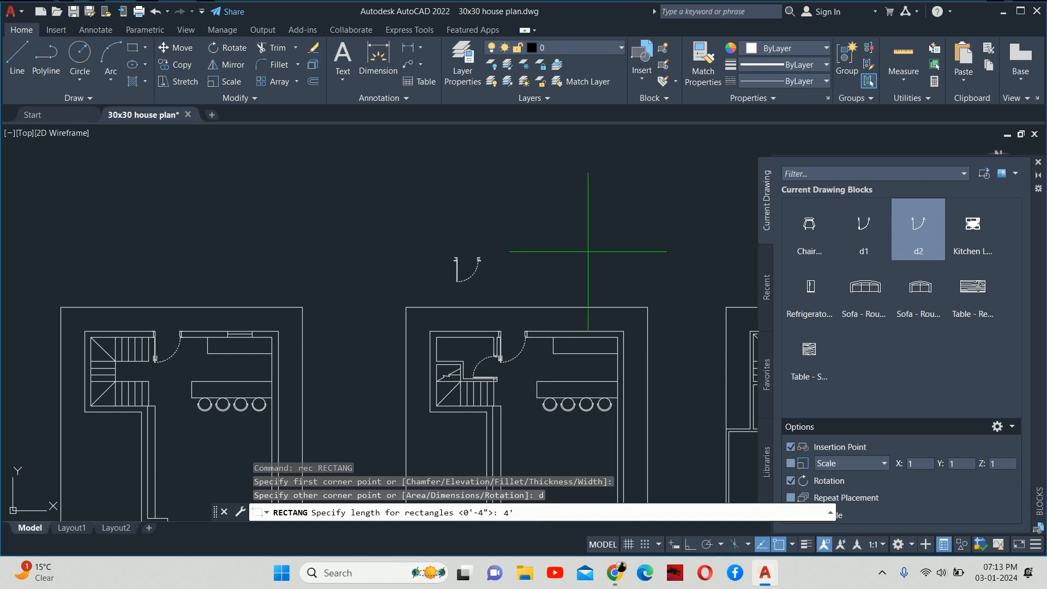
text(4')
key(Return)
text(9)
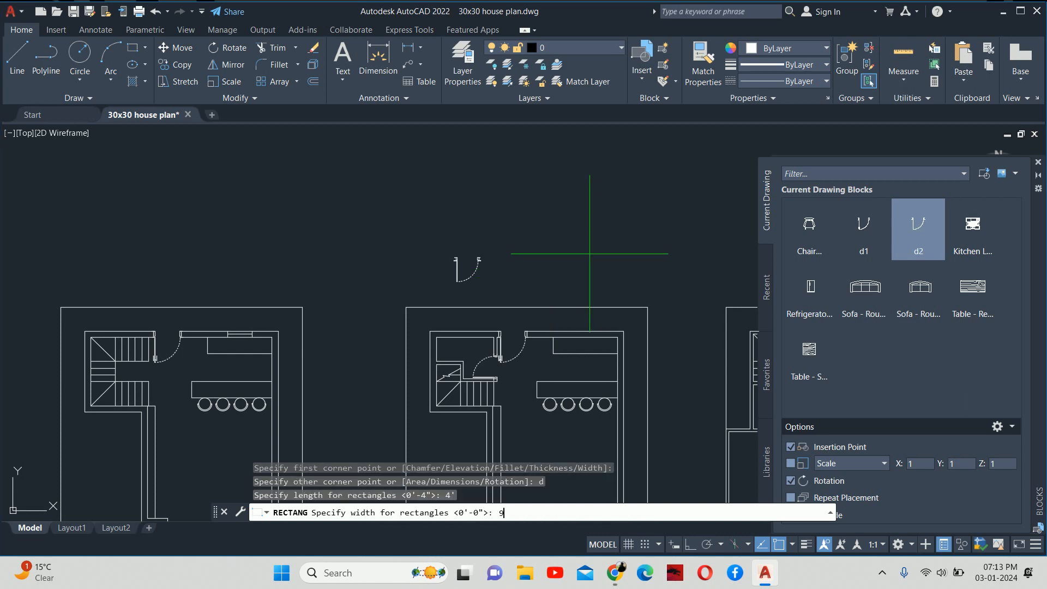
key(Return)
click(591, 245)
key(Escape)
key(Escape)
key(Escape)
Draw a horizontal line through the rectangle between the midpoints of its two short sides.
scroll(578, 266, up, 5)
text(l)
key(Return)
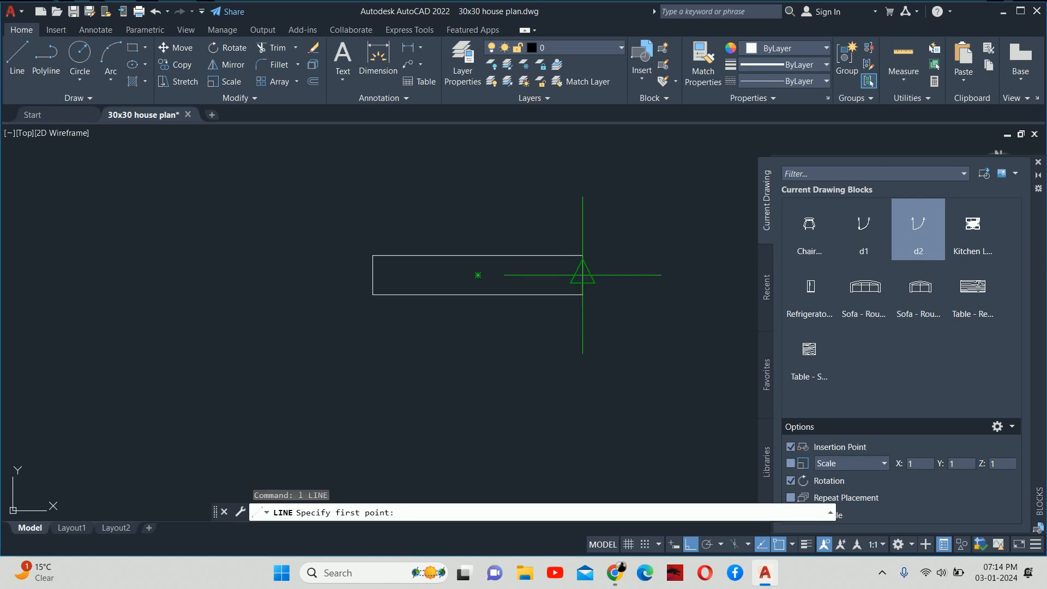
click(581, 273)
click(372, 275)
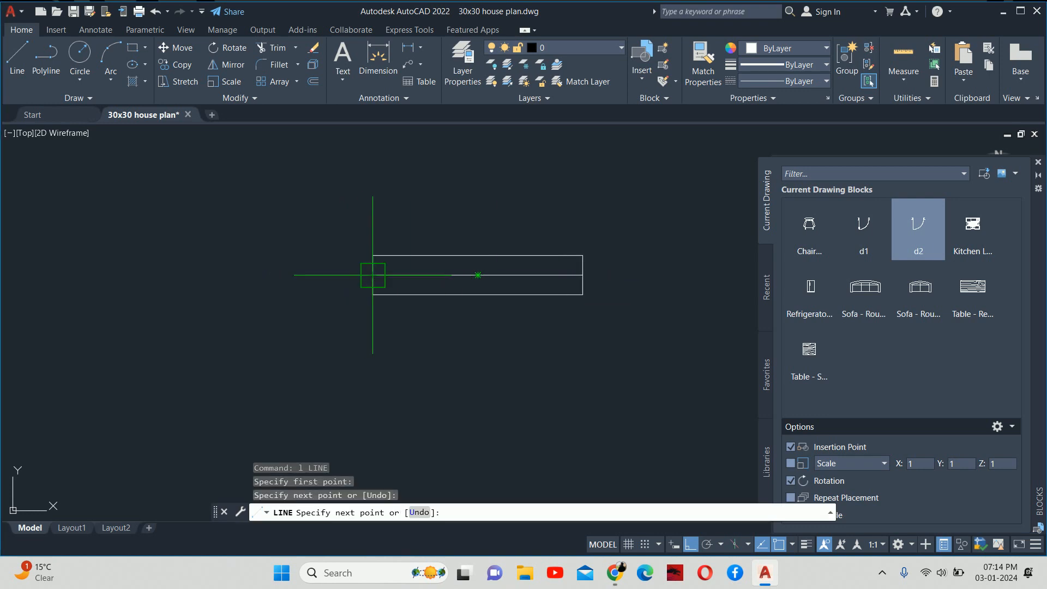
key(Escape)
key(Escape)
Explode the 4' by 9" rectangle into separate lines.
text(x)
key(Return)
click(452, 275)
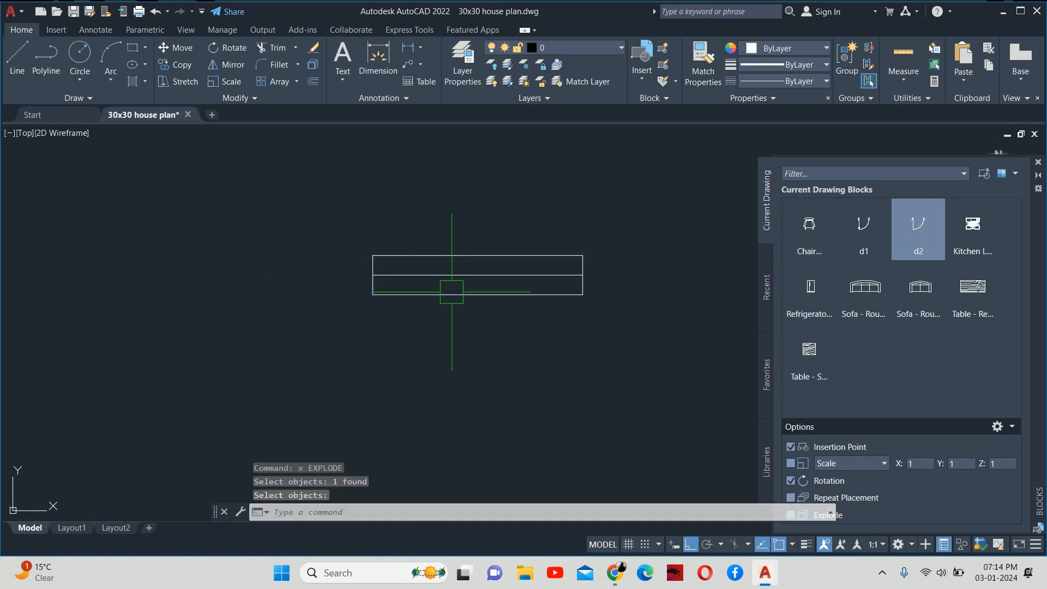
key(Escape)
key(Escape)
Offset both short sides of the exploded rectangle outward by 3".
text(o)
key(Return)
text(3)
key(Return)
scroll(396, 266, up, 3)
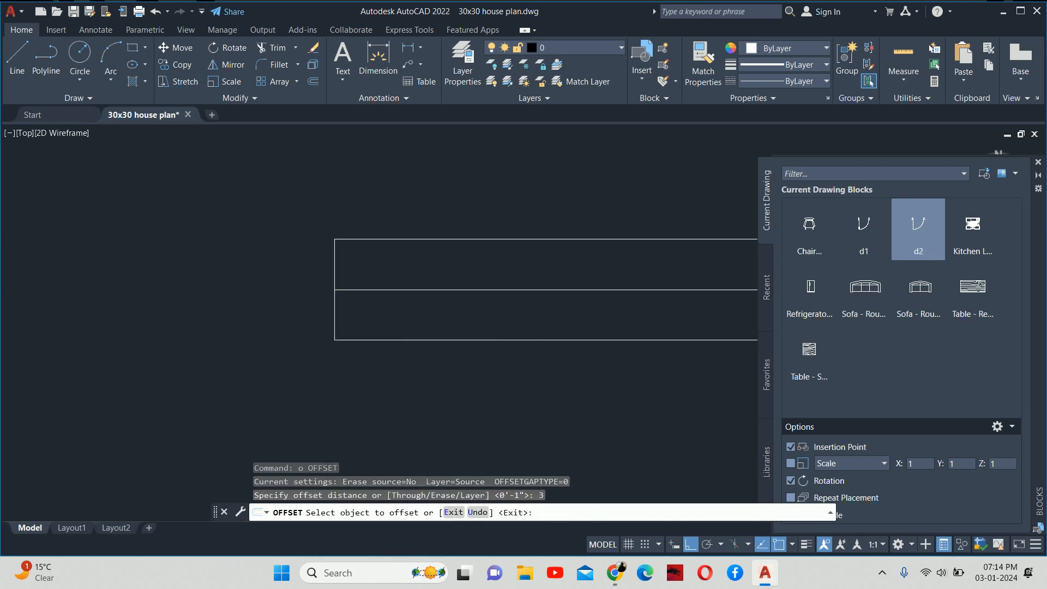
click(298, 266)
click(280, 267)
scroll(276, 277, down, 2)
scroll(295, 281, down, 3)
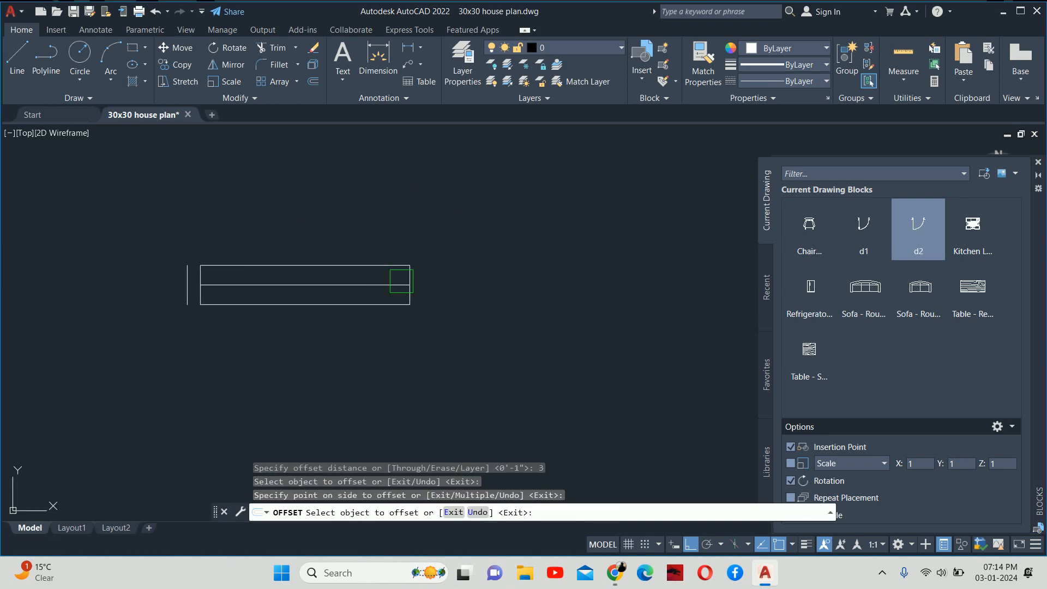
scroll(354, 281, up, 6)
click(348, 264)
click(368, 262)
scroll(397, 276, down, 3)
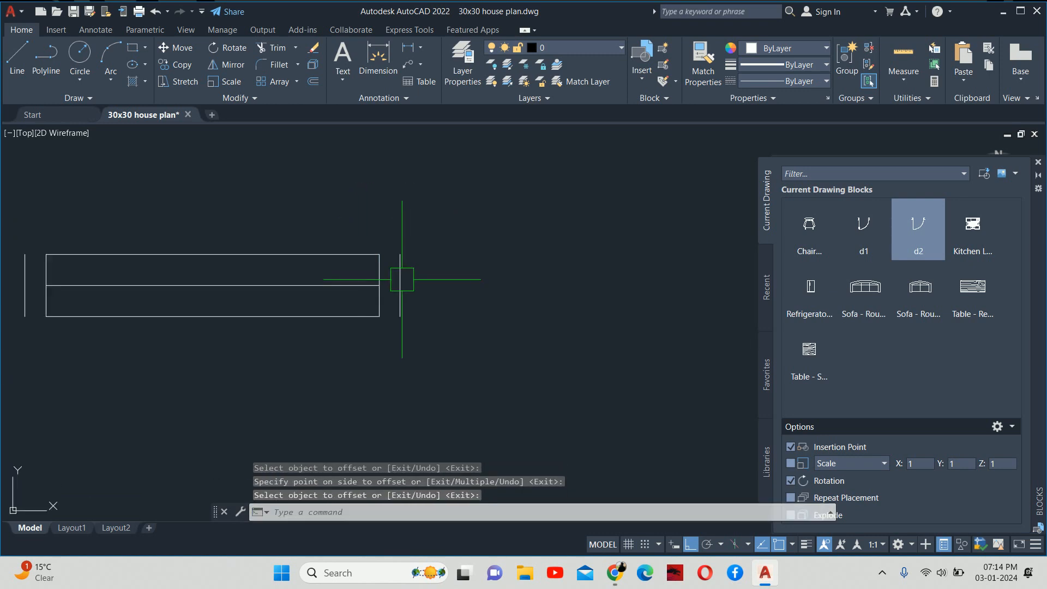
scroll(654, 306, down, 2)
key(Escape)
key(Escape)
key(Escape)
Extend the upper and lower long edges to the outer offset lines to close both end frames.
text(e)
key(Return)
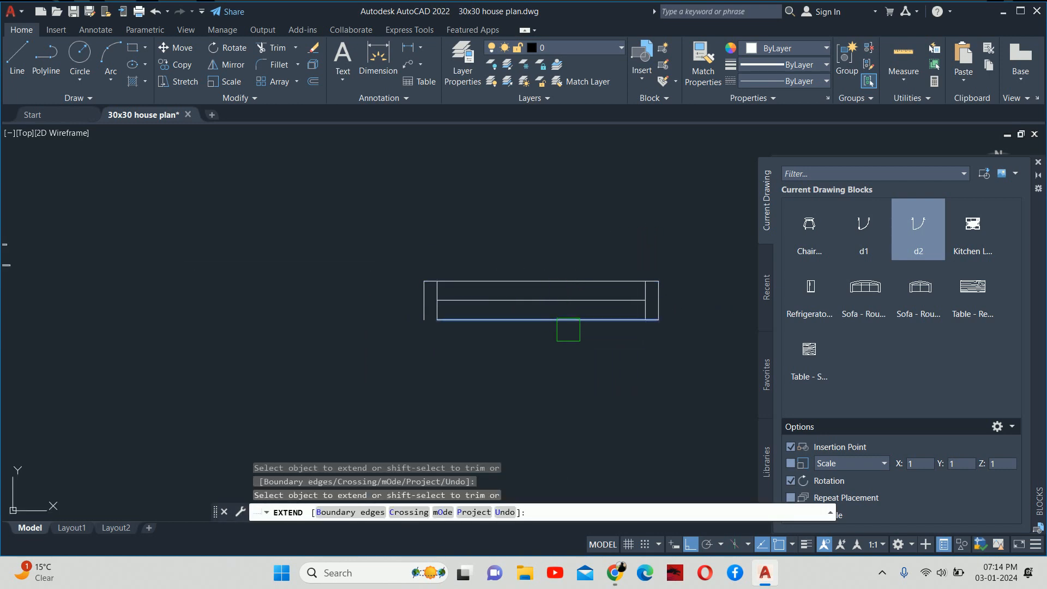
click(508, 314)
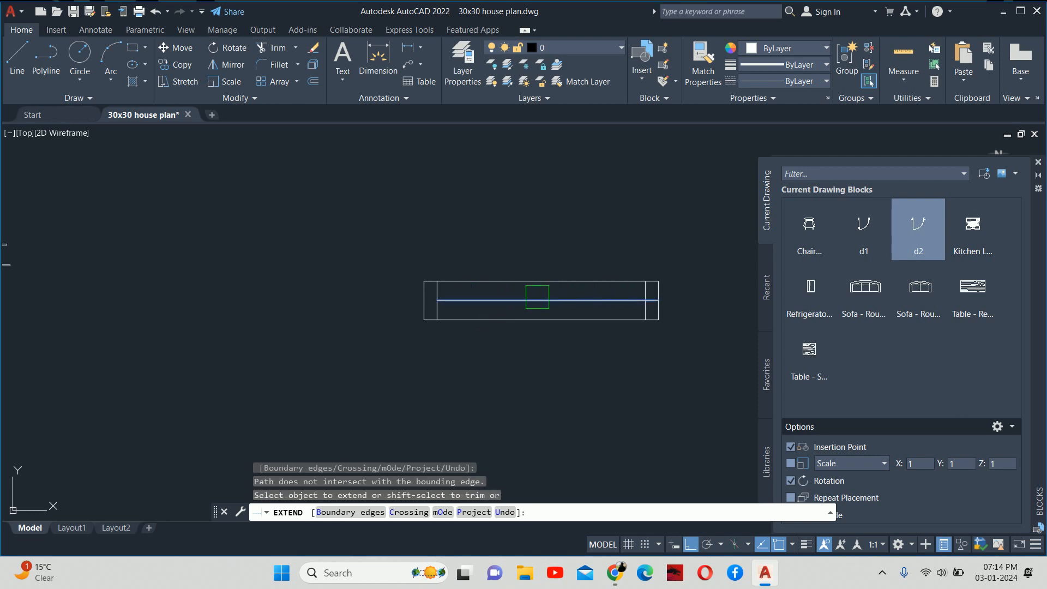
key(Escape)
key(Escape)
key(Escape)
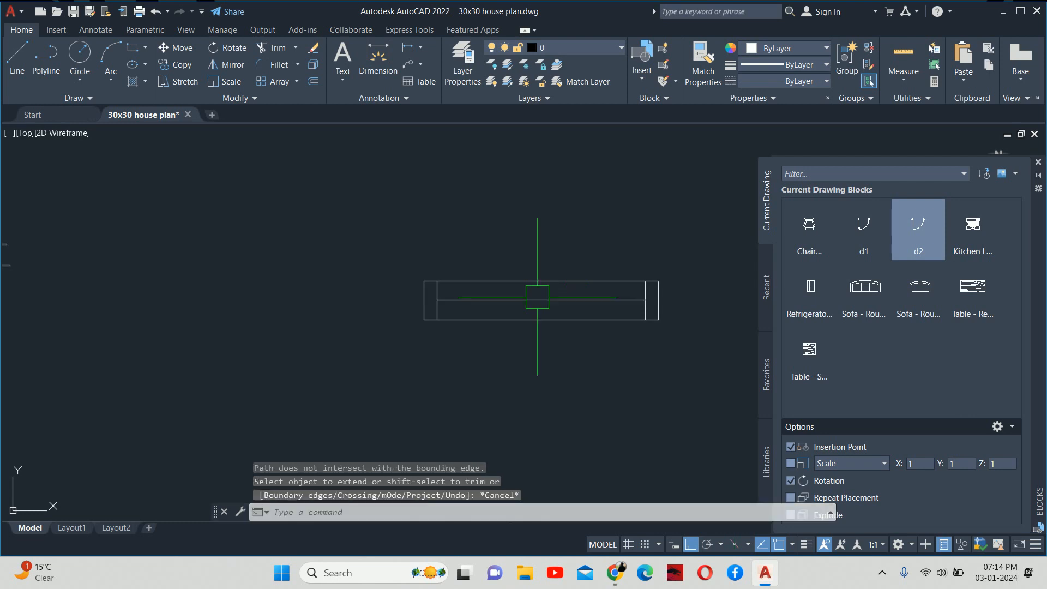
Offset the window's upper long edge inward by 0.5".
scroll(487, 291, up, 4)
text(o)
key(Return)
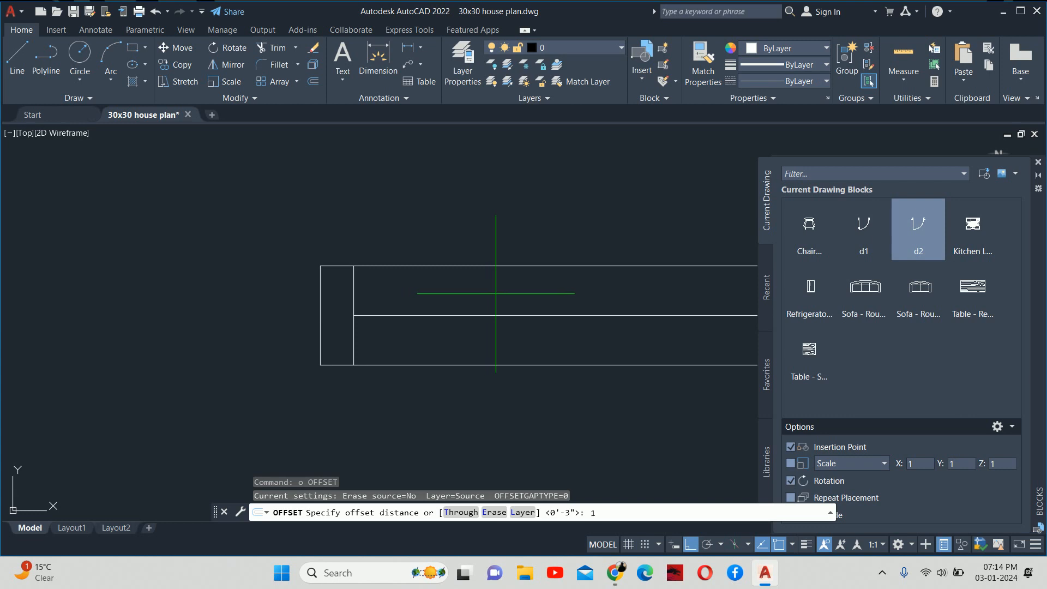
key(Escape)
key(Return)
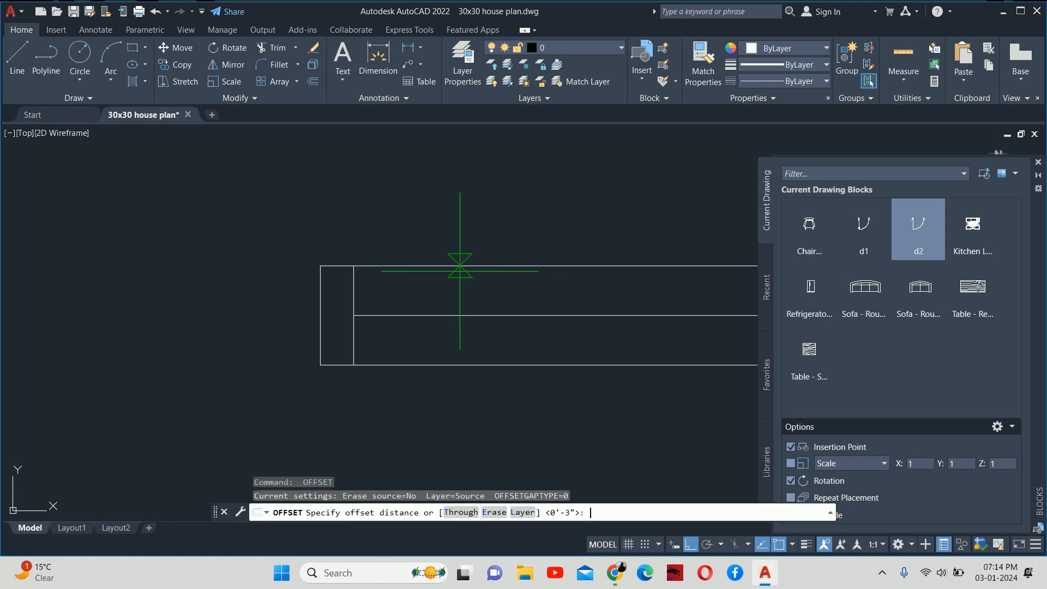
text(.5)
key(Return)
scroll(461, 266, up, 2)
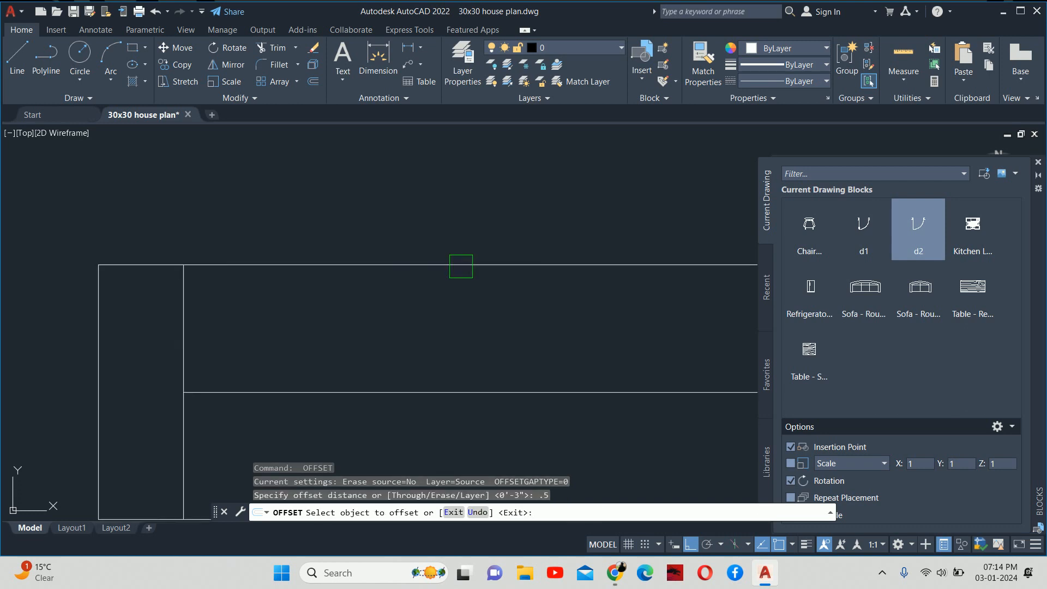
click(461, 265)
click(458, 319)
key(Return)
key(Escape)
Trim the part of the 0.5" offset line that crosses the left end frame.
text(tr)
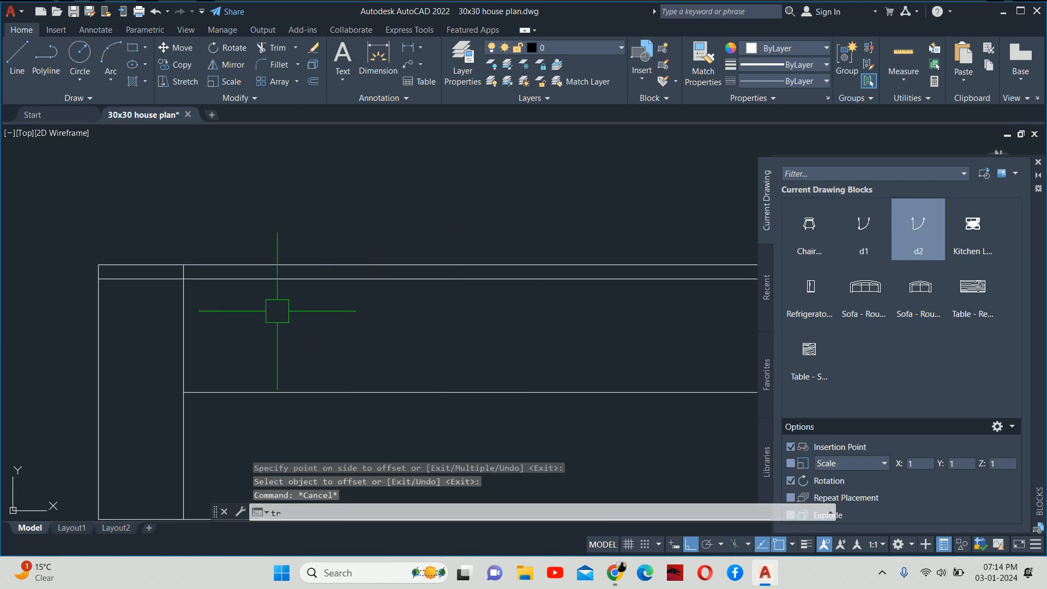
key(Return)
key(Escape)
scroll(281, 322, down, 4)
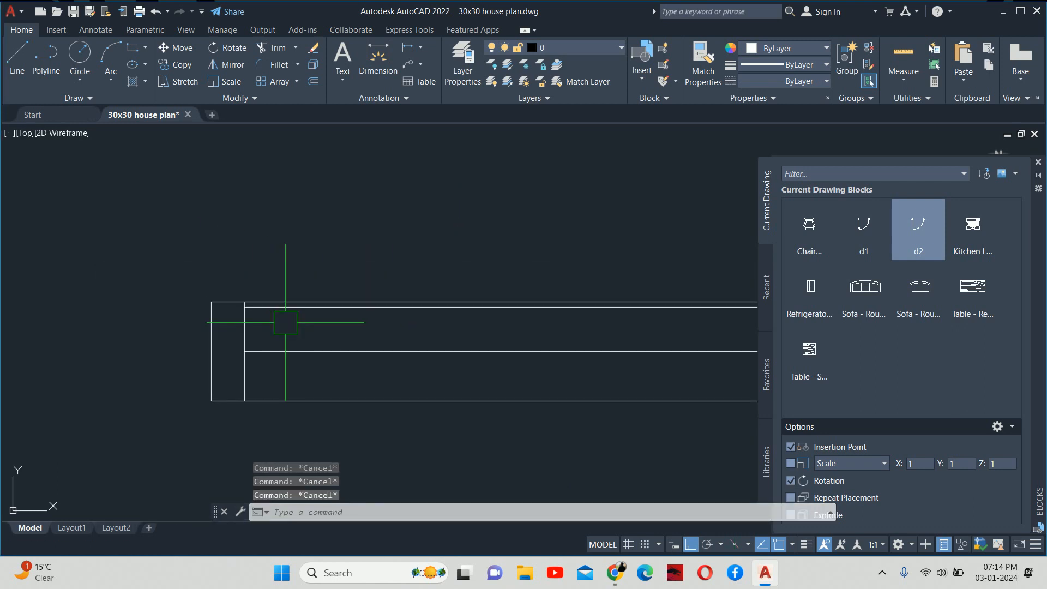
Offset the trimmed inner line a further 1.5" towards the window's centre line.
text(o)
key(Return)
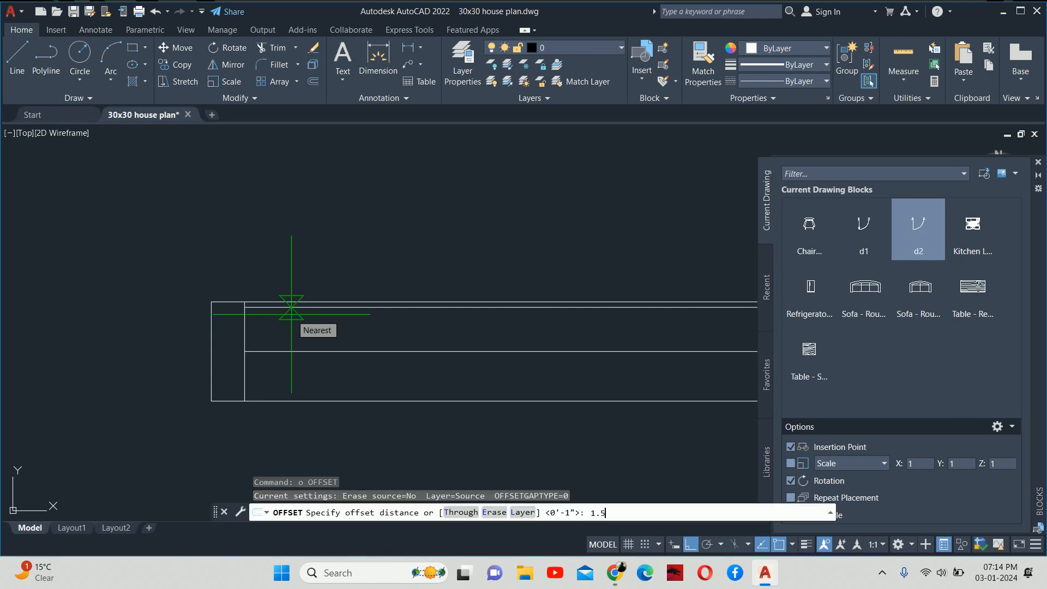
text(1.5)
key(Return)
scroll(291, 314, up, 4)
click(257, 325)
click(259, 311)
click(255, 348)
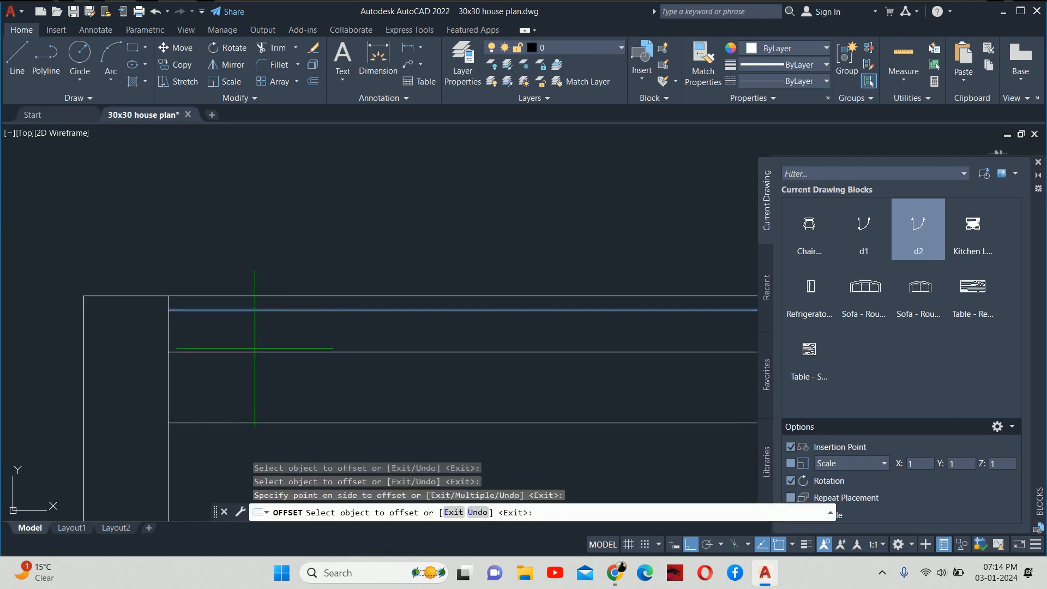
scroll(255, 348, down, 2)
key(Escape)
key(Escape)
key(Escape)
scroll(267, 335, up, 2)
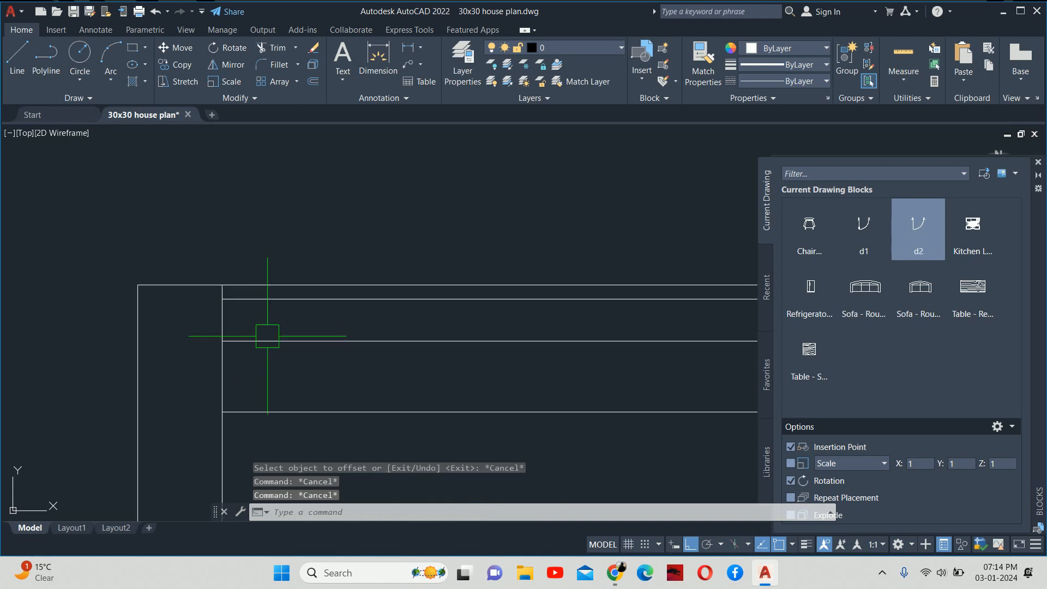
Offset the inner edge of the left end frame 1.5" into the window opening.
key(Return)
key(Return)
click(224, 370)
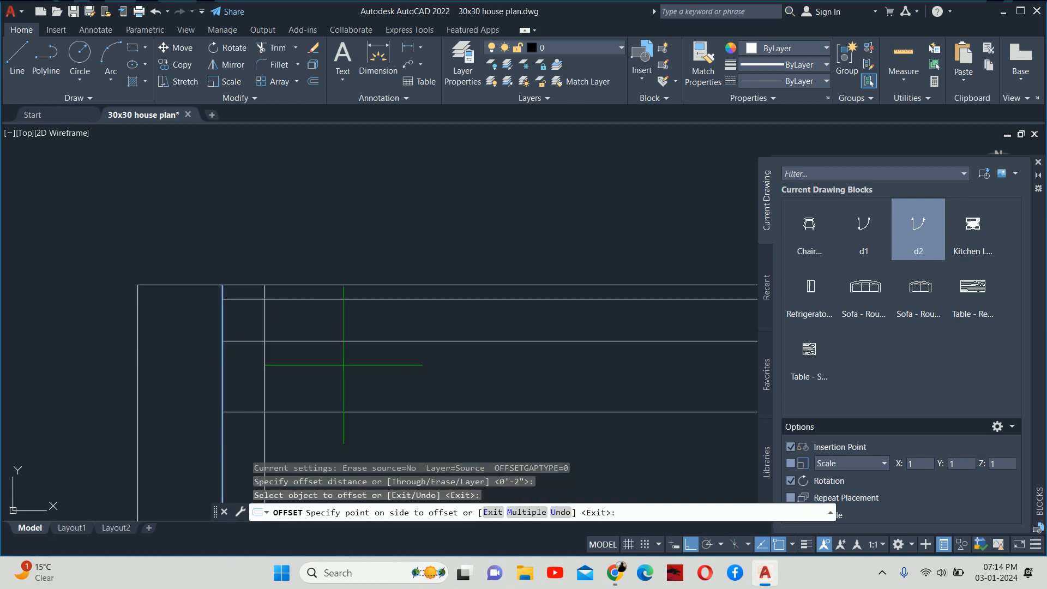
click(344, 364)
key(Return)
key(Escape)
key(Escape)
Trim the new vertical line so that only its piece between the two upper offset lines remains.
text(tr)
key(Return)
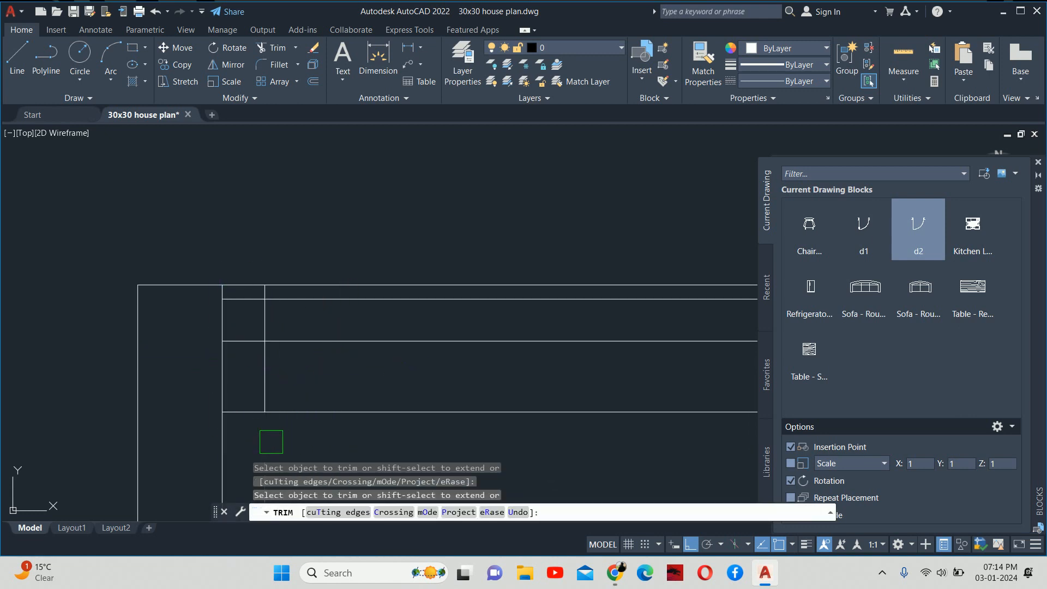
mouse_move(249, 378)
mouse_down()
mouse_move(250, 367)
mouse_move(282, 367)
mouse_up()
scroll(263, 287, up, 3)
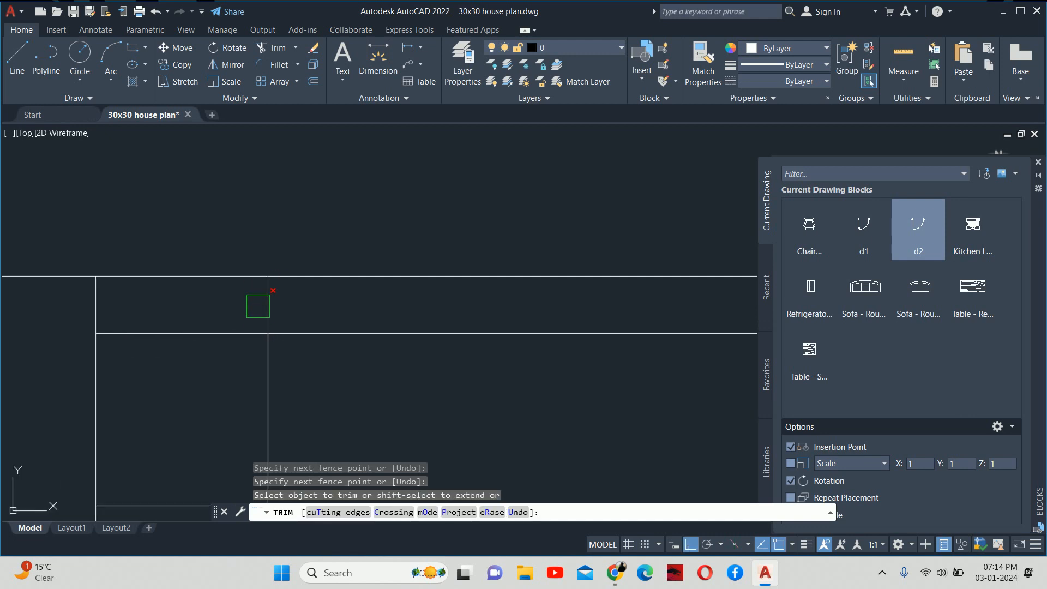
scroll(262, 311, down, 4)
key(Escape)
key(Escape)
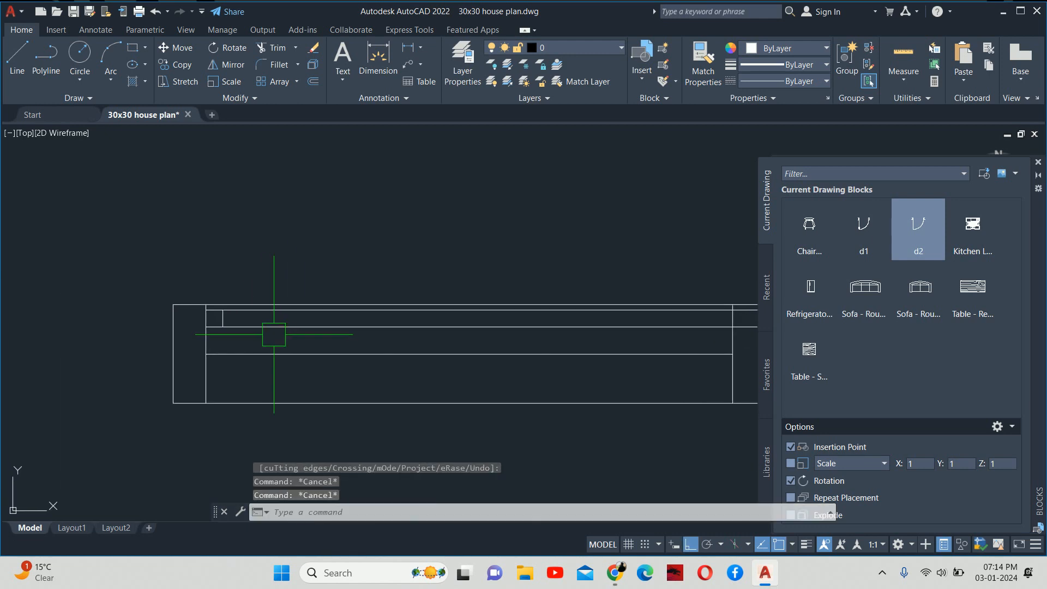
scroll(294, 337, down, 2)
key(Escape)
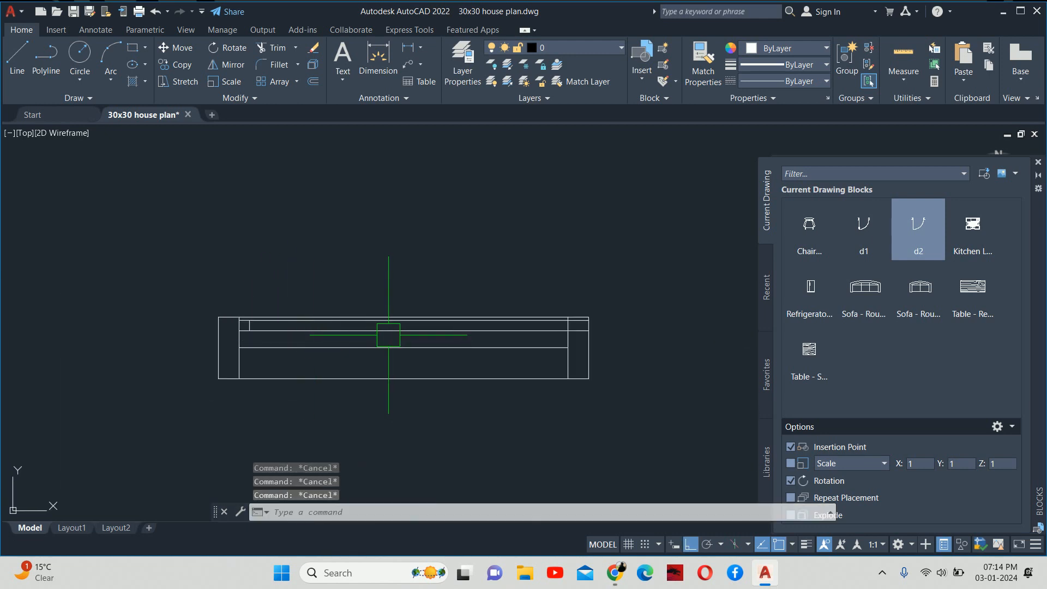
Draw a vertical line from the midpoint of the window's upper edge to its lower edge.
text(l)
key(Return)
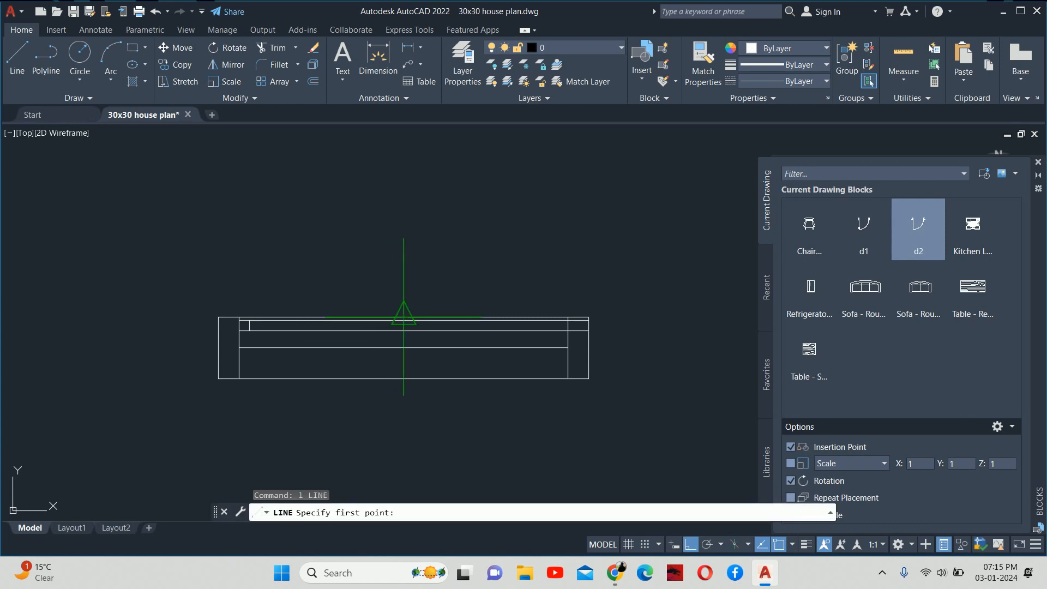
click(403, 317)
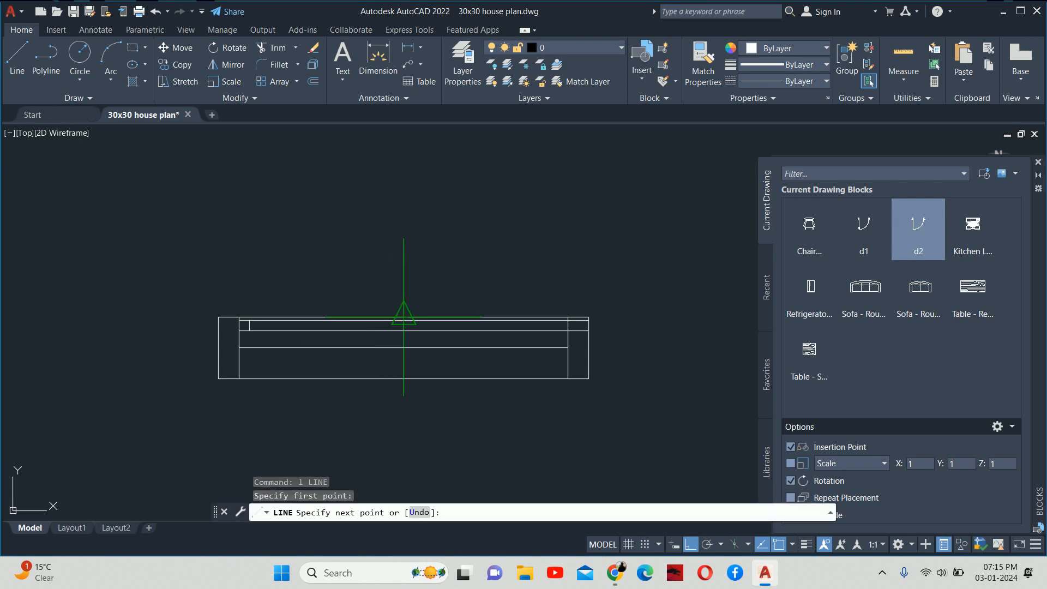
click(400, 378)
key(Return)
key(Escape)
key(Escape)
Trim the vertical centre line below the window's horizontal centre line.
scroll(403, 343, up, 2)
middle_drag(402, 346, 421, 380)
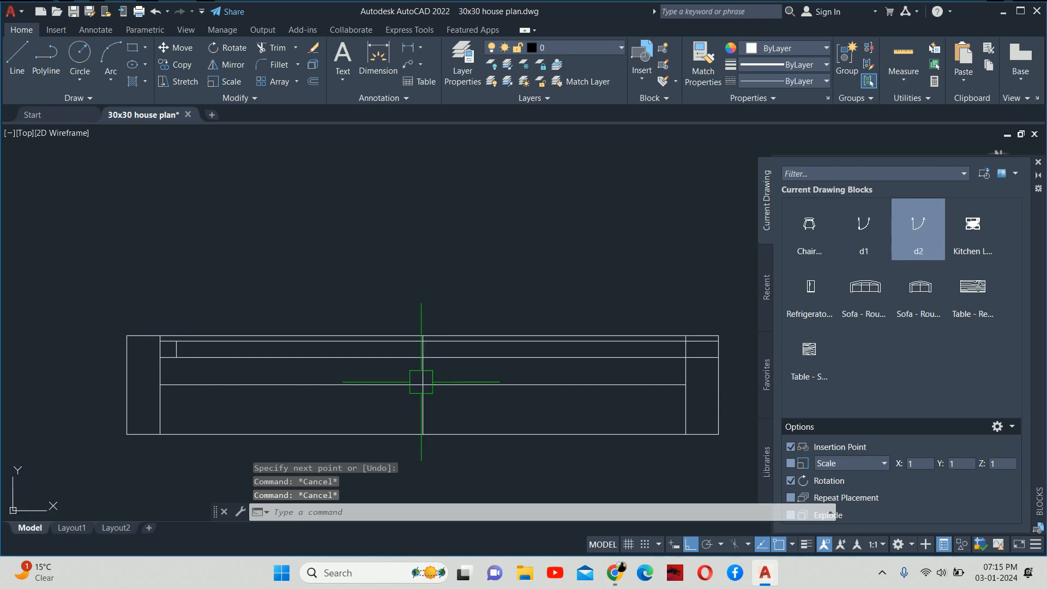
text(tr)
key(Return)
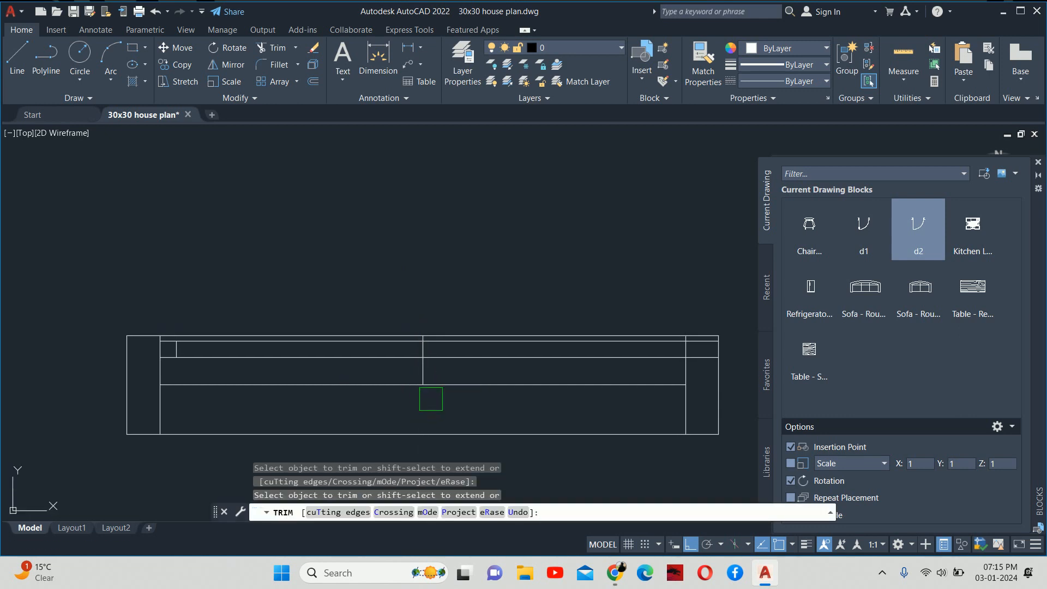
key(Escape)
key(Escape)
key(Escape)
key(Escape)
Move the two upper offset lines and the short vertical piece between them down 0.5".
text(m)
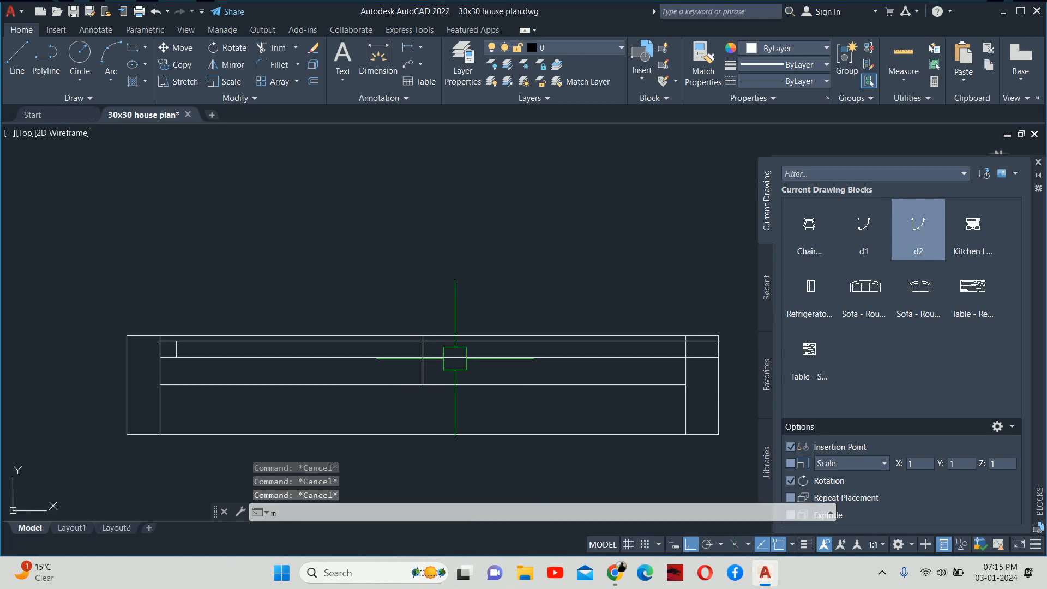
key(Return)
scroll(455, 358, up, 2)
click(466, 354)
click(391, 288)
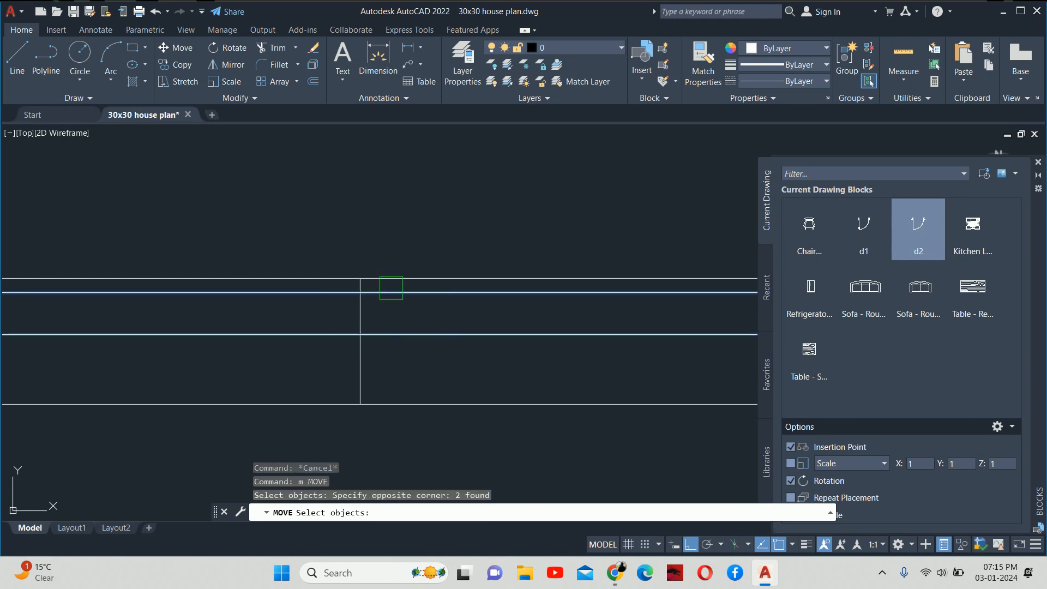
middle_drag(315, 347, 735, 402)
click(158, 361)
key(Return)
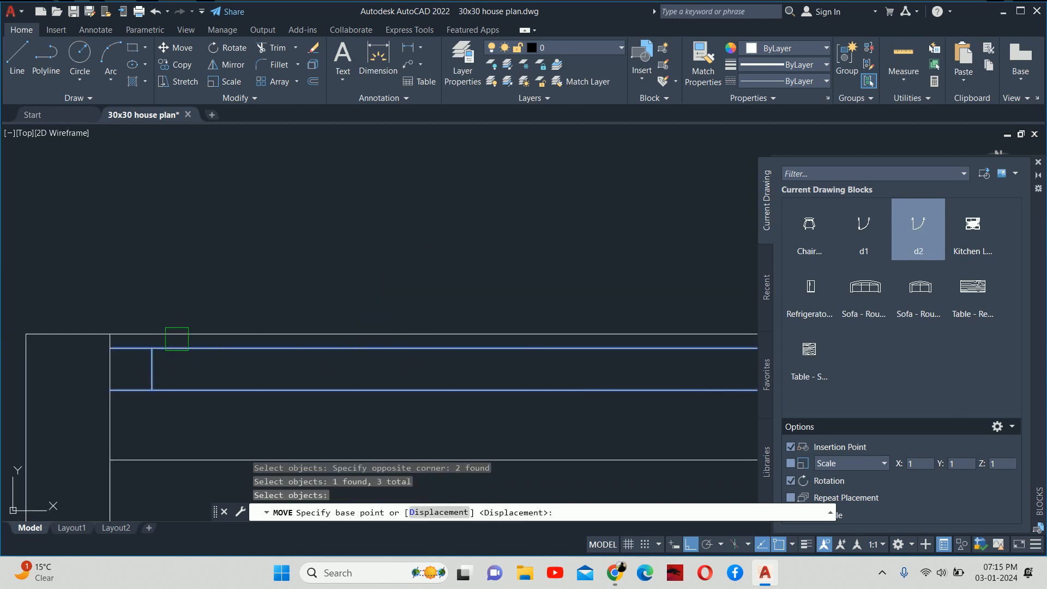
click(227, 230)
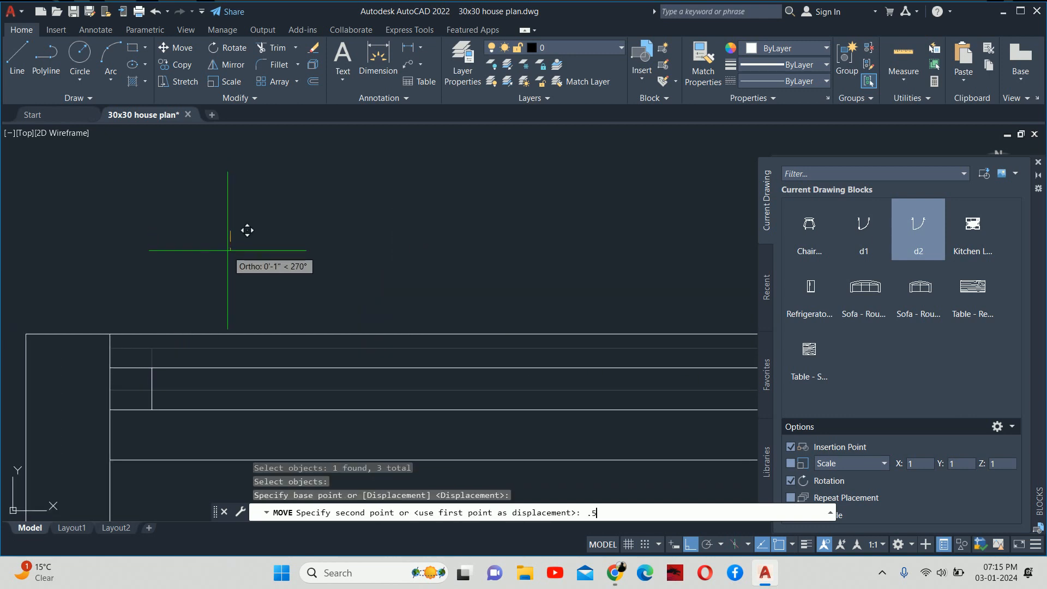
text(.5)
key(Return)
key(Escape)
key(Escape)
key(Escape)
scroll(283, 306, down, 3)
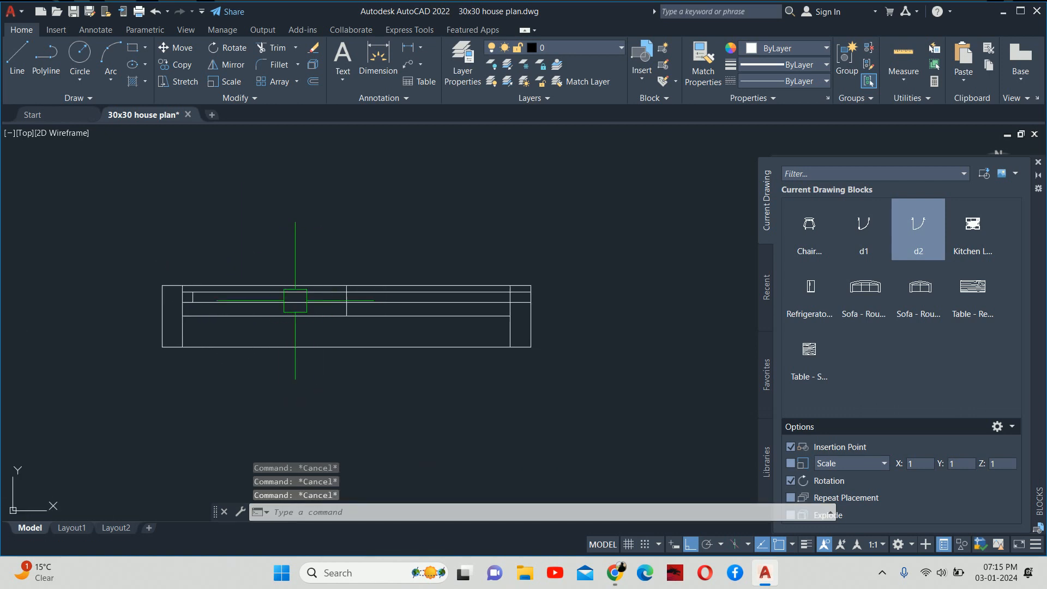
scroll(248, 299, up, 2)
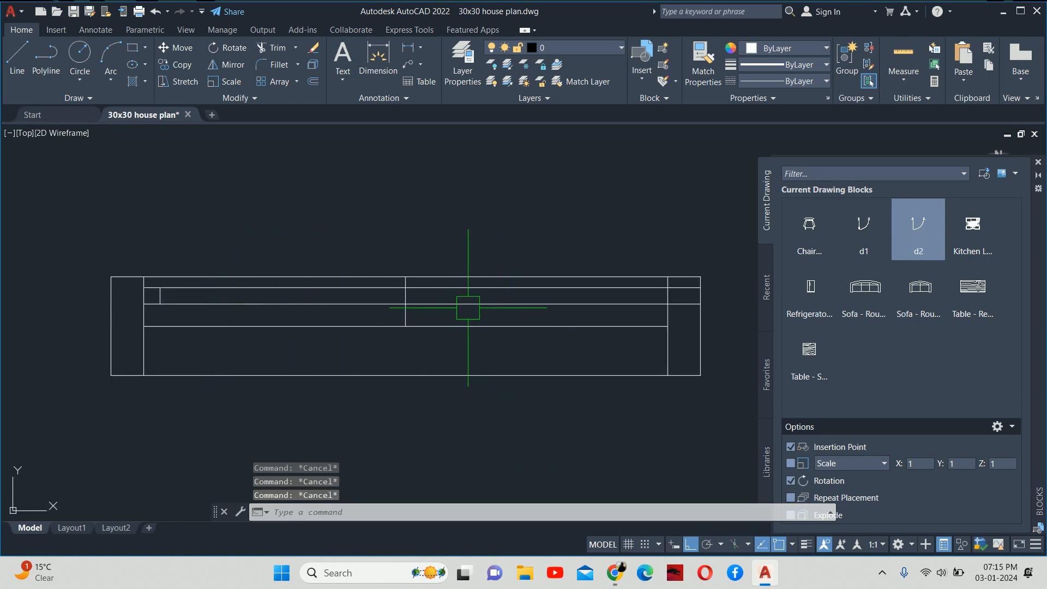
middle_drag(455, 307, 488, 313)
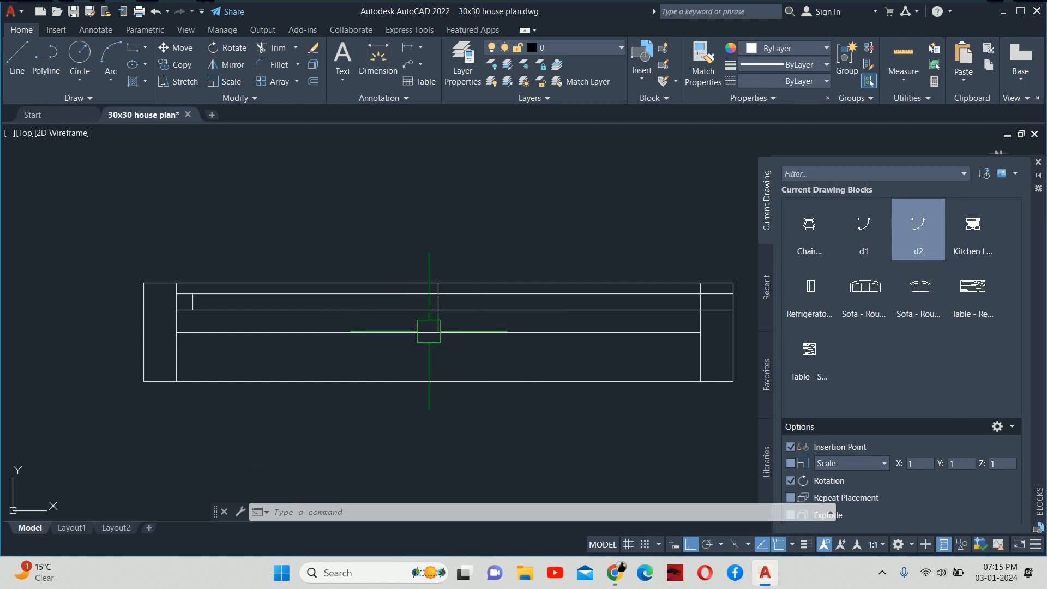
text(o)
key(Return)
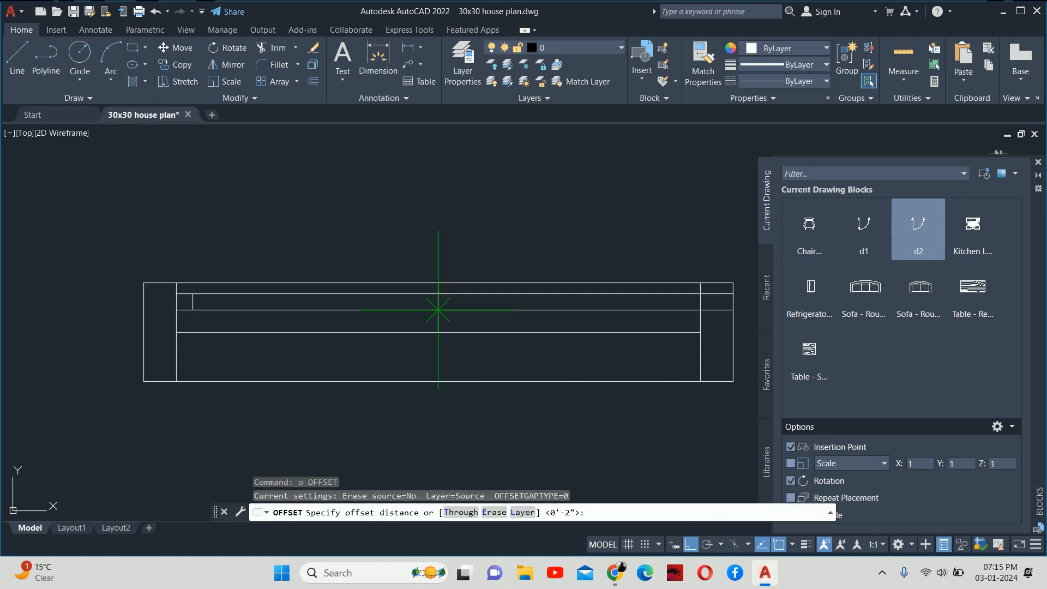
text(1)
scroll(444, 321, up, 2)
key(Return)
scroll(444, 321, up, 2)
key(Escape)
Offset the vertical centre line 1.5" to both sides.
key(Return)
text(1)
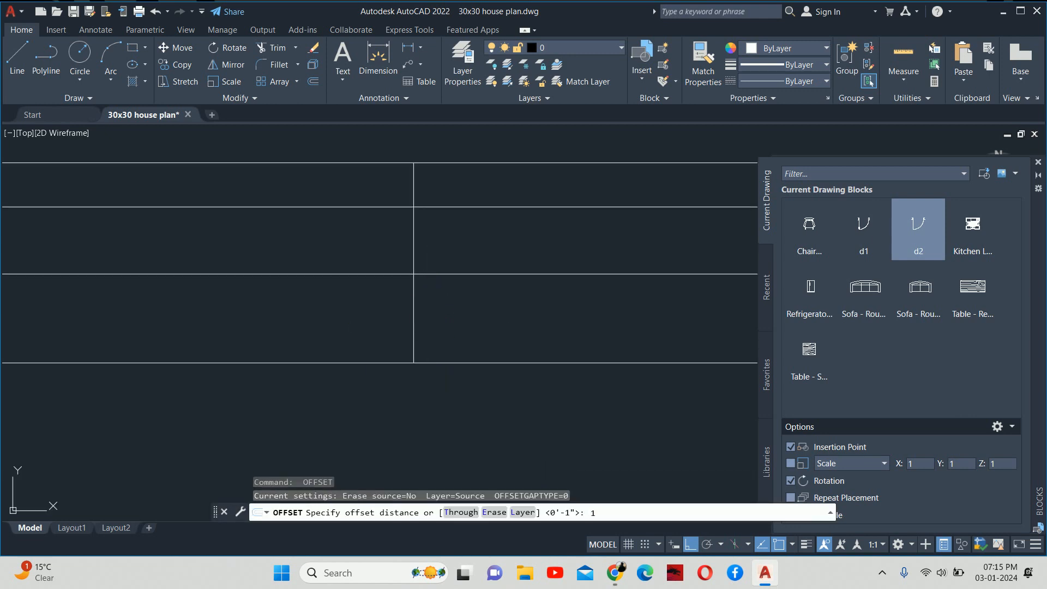
key(Return)
click(415, 320)
click(382, 317)
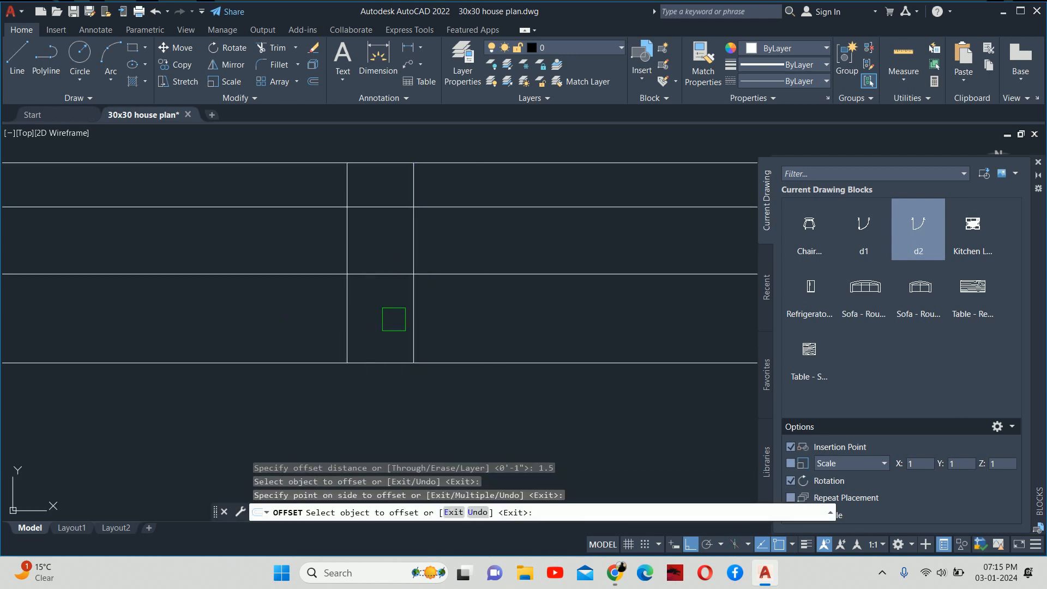
click(413, 314)
click(470, 309)
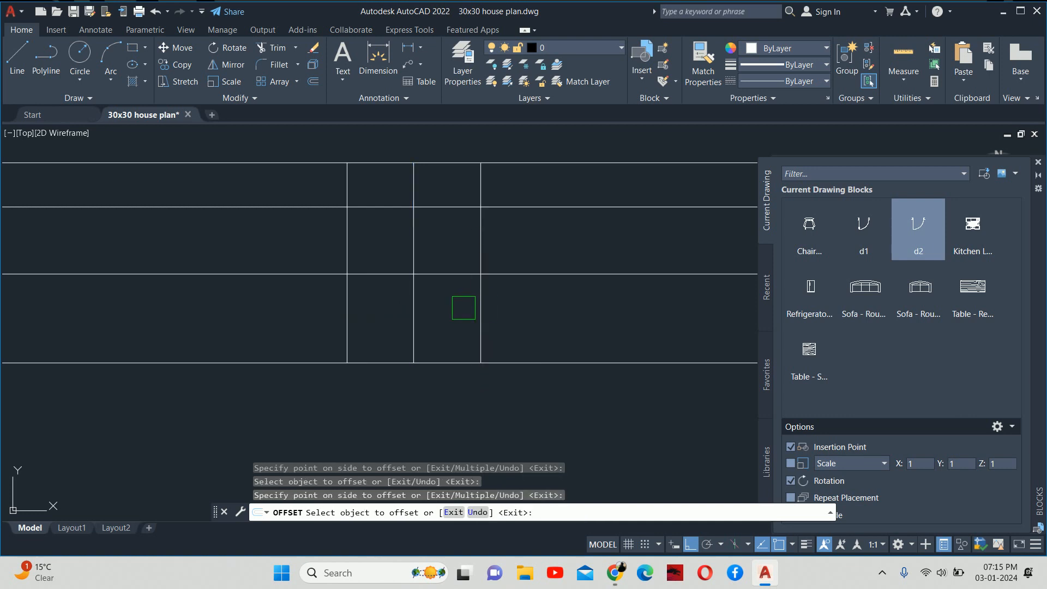
key(Escape)
key(Escape)
Offset the lower of the two moved horizontal lines 0.5" downward.
text(o)
key(Return)
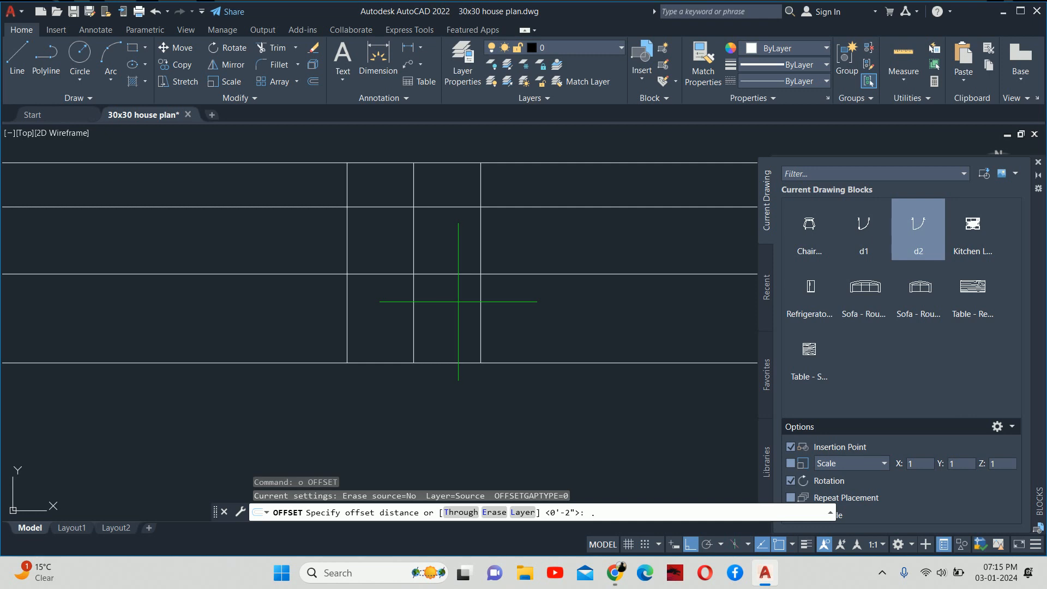
text(.5)
key(Return)
click(515, 275)
click(516, 308)
key(Escape)
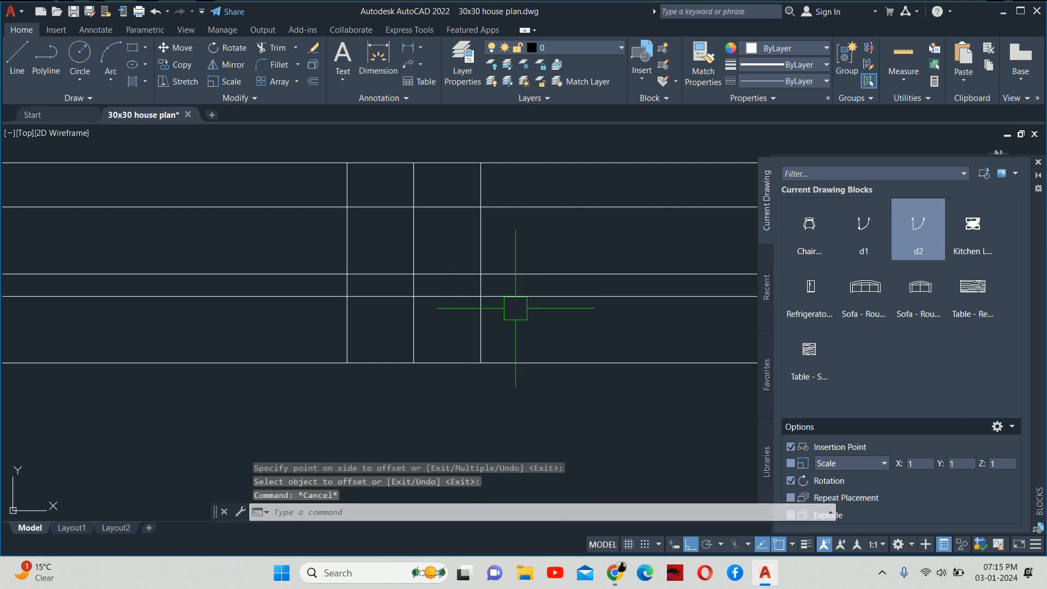
key(Escape)
key(Escape)
Measure the length of the short vertical piece beside the left end frame.
text(dli)
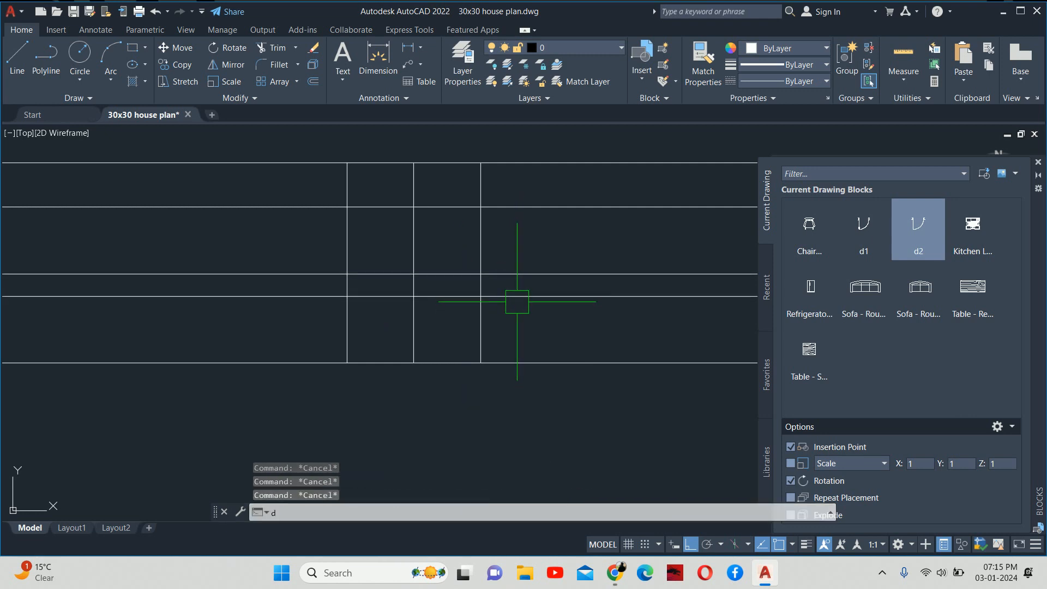
key(Return)
scroll(402, 296, down, 2)
middle_drag(332, 298, 725, 351)
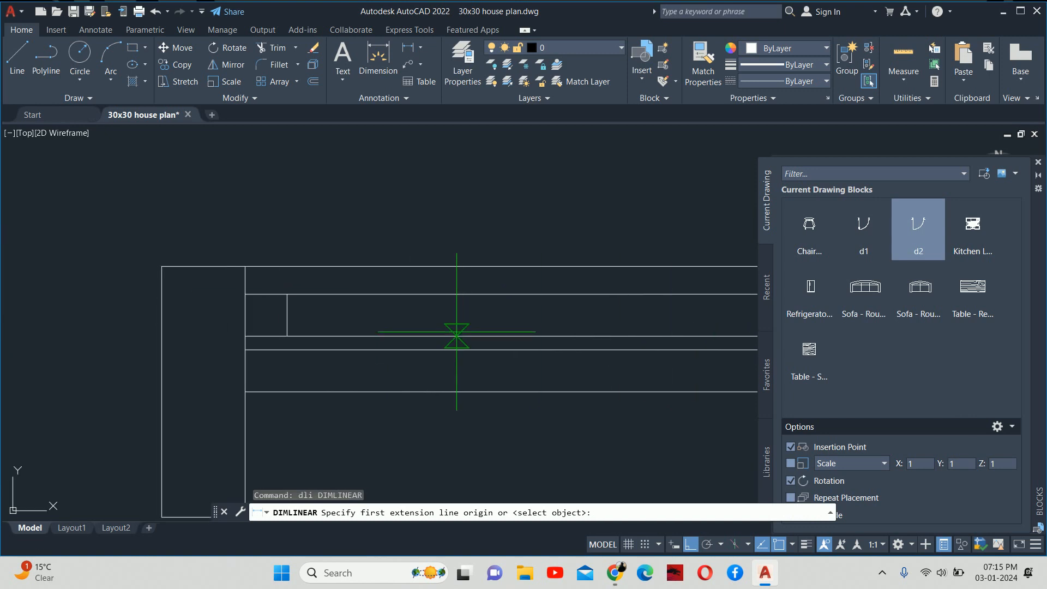
key(Return)
click(298, 314)
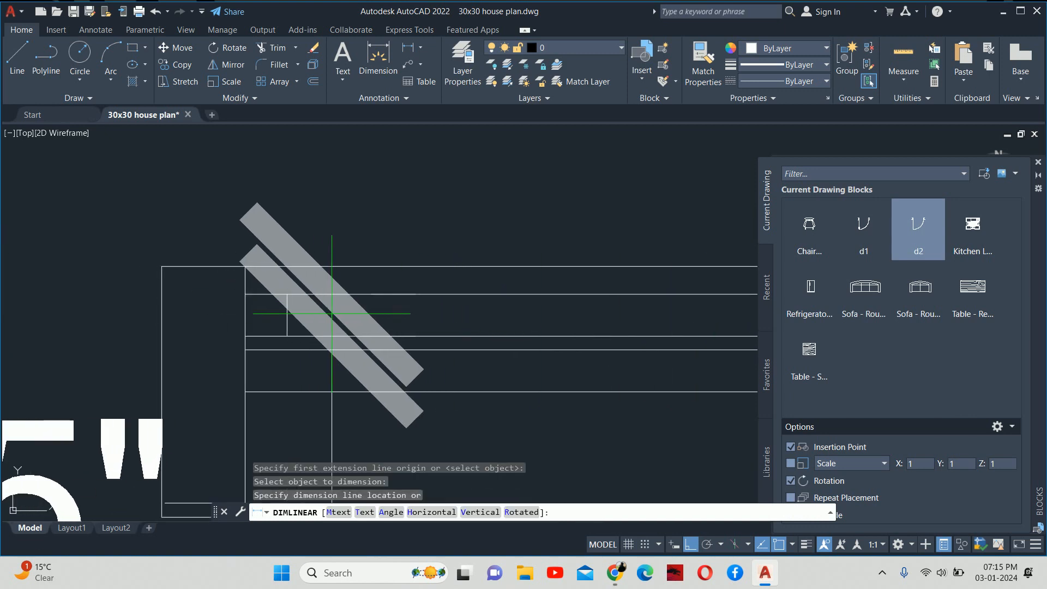
scroll(348, 311, down, 3)
key(Escape)
key(Escape)
key(Escape)
key(Escape)
scroll(444, 311, up, 3)
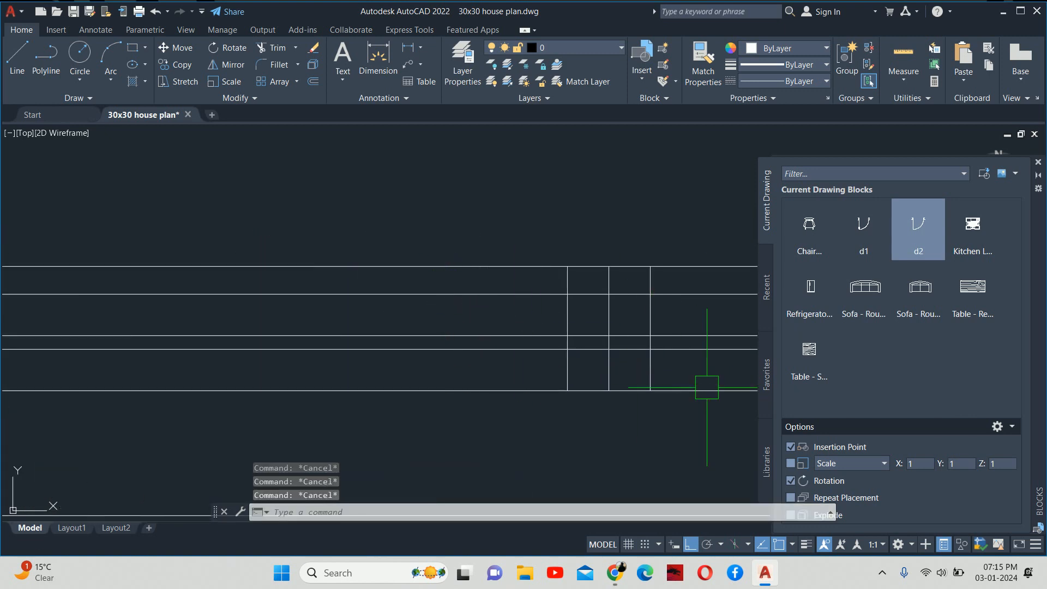
Measure the vertical distance between the window's horizontal centre line and the new offset line above it.
middle_drag(704, 385, 602, 372)
text(dli)
key(Return)
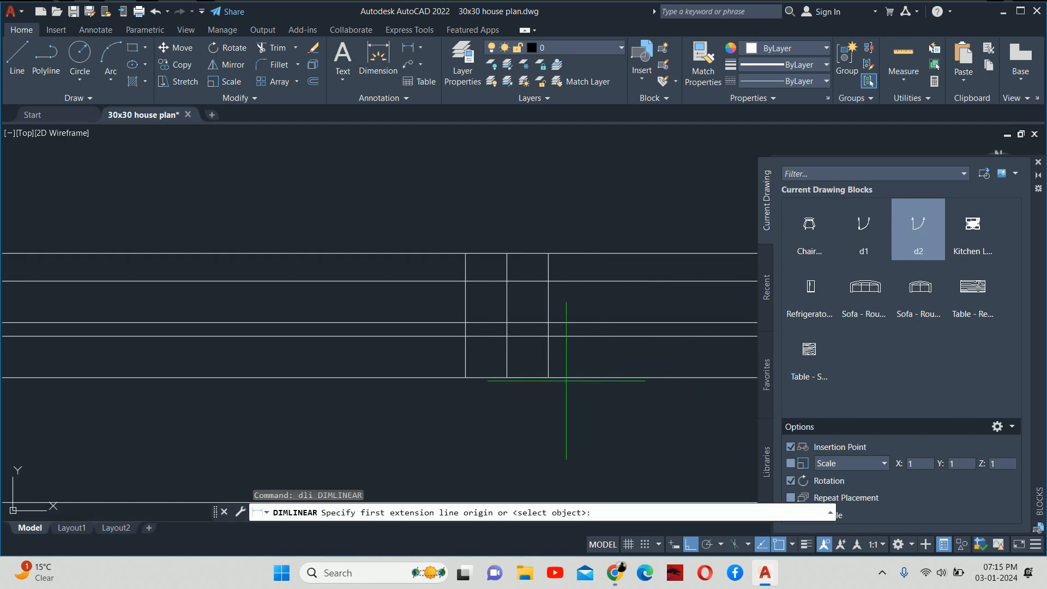
click(548, 377)
click(548, 335)
scroll(545, 344, down, 3)
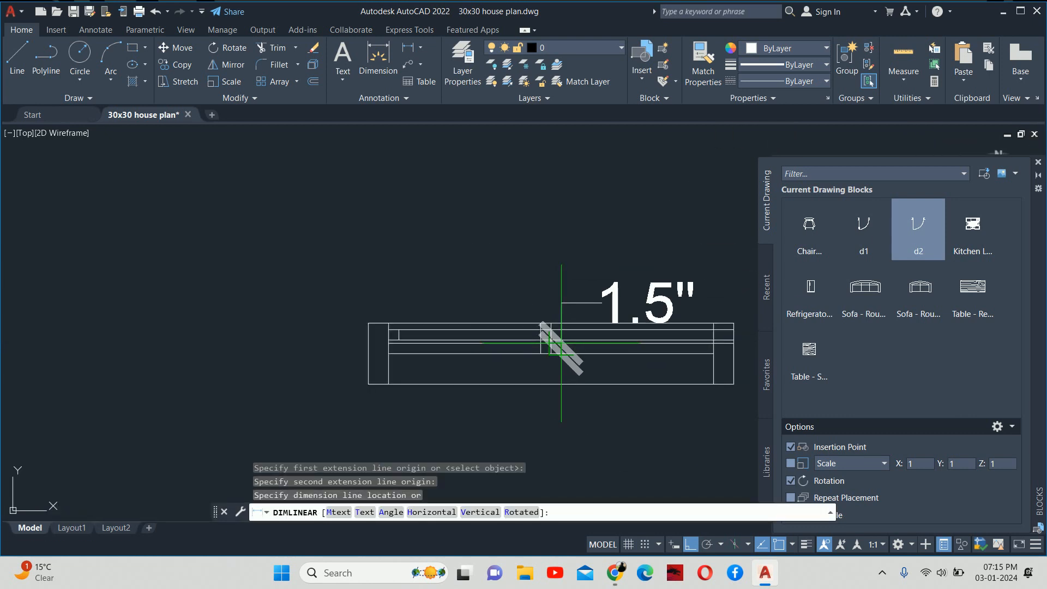
key(Escape)
scroll(578, 346, up, 3)
key(Escape)
key(Escape)
key(Escape)
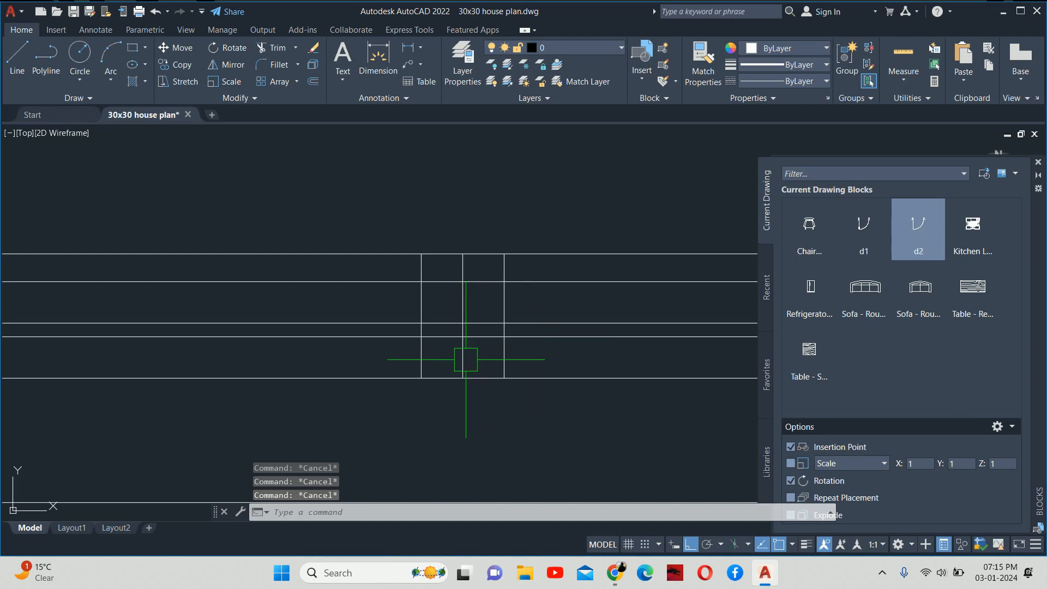
Offset the inner edge of the right end frame 1.5" into the window opening.
scroll(478, 365, down, 3)
middle_drag(623, 388, 484, 385)
text(o)
key(Return)
text(1.)
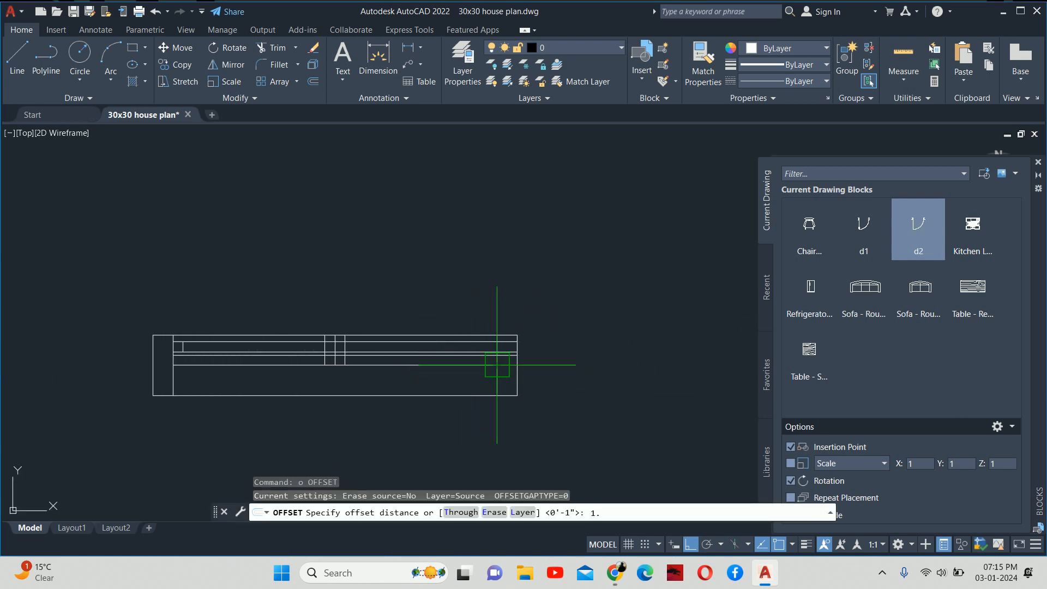
text(5)
key(Return)
scroll(494, 379, up, 4)
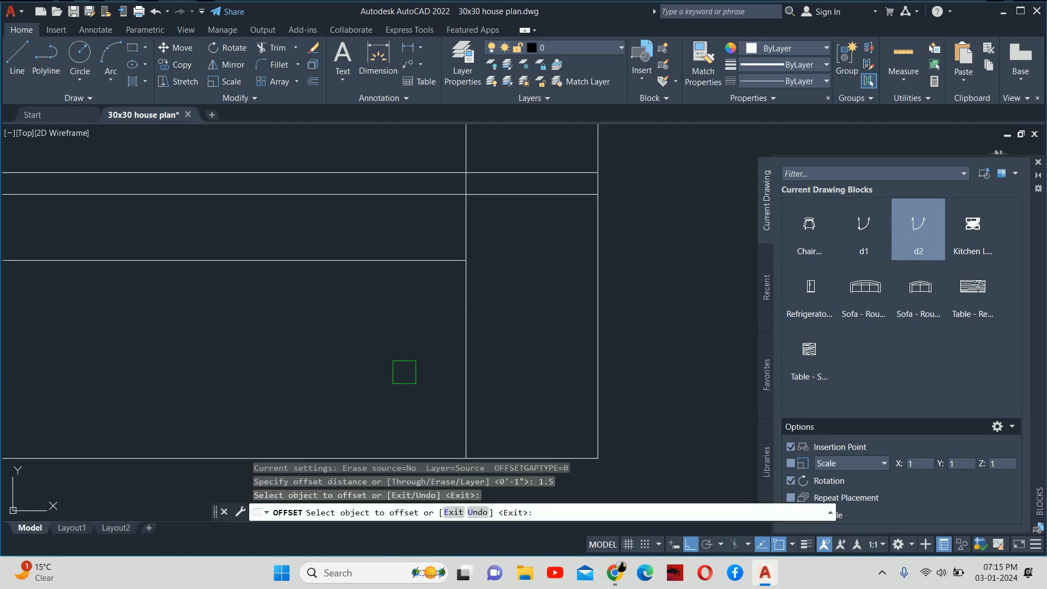
click(460, 372)
click(448, 373)
key(Escape)
middle_drag(397, 347, 428, 435)
Trim the new vertical line to its piece between the two lower sash lines, and trim the lower sash's top line inside the right end frame.
text(re)
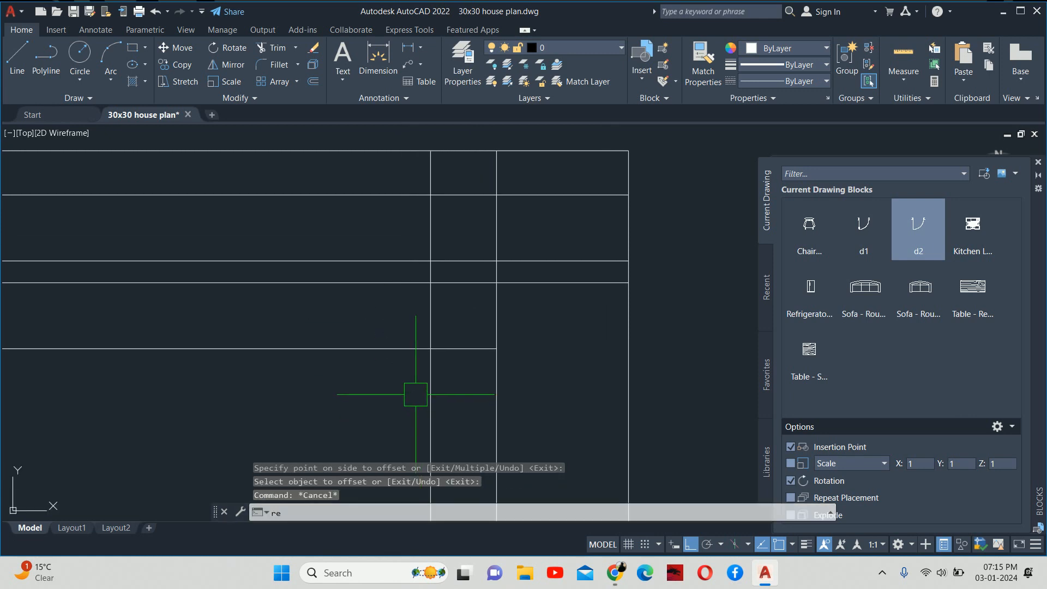
key(Escape)
text(tr)
key(Return)
scroll(439, 218, up, 2)
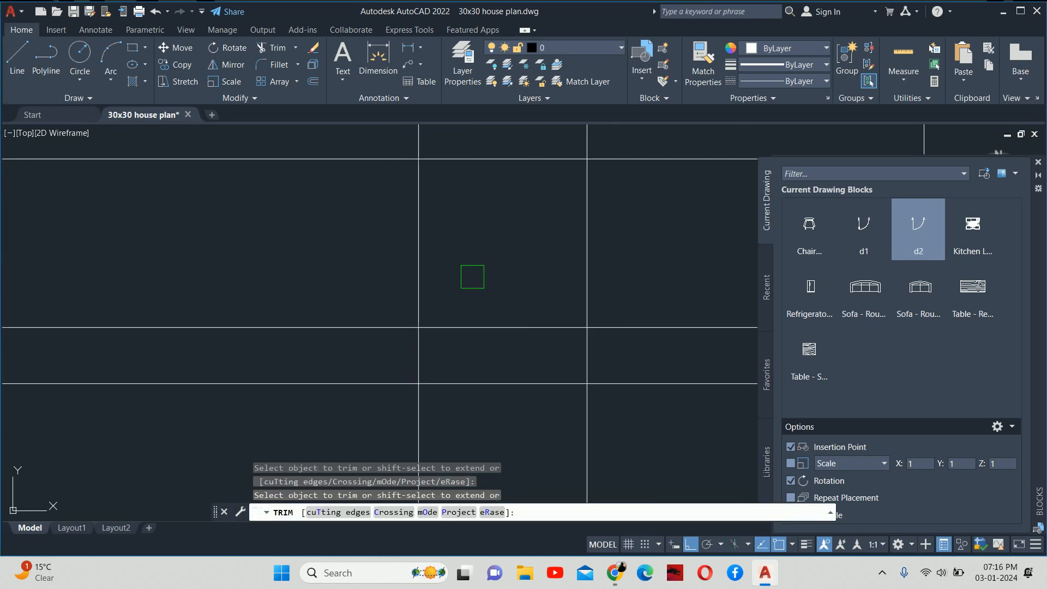
middle_drag(476, 273, 488, 140)
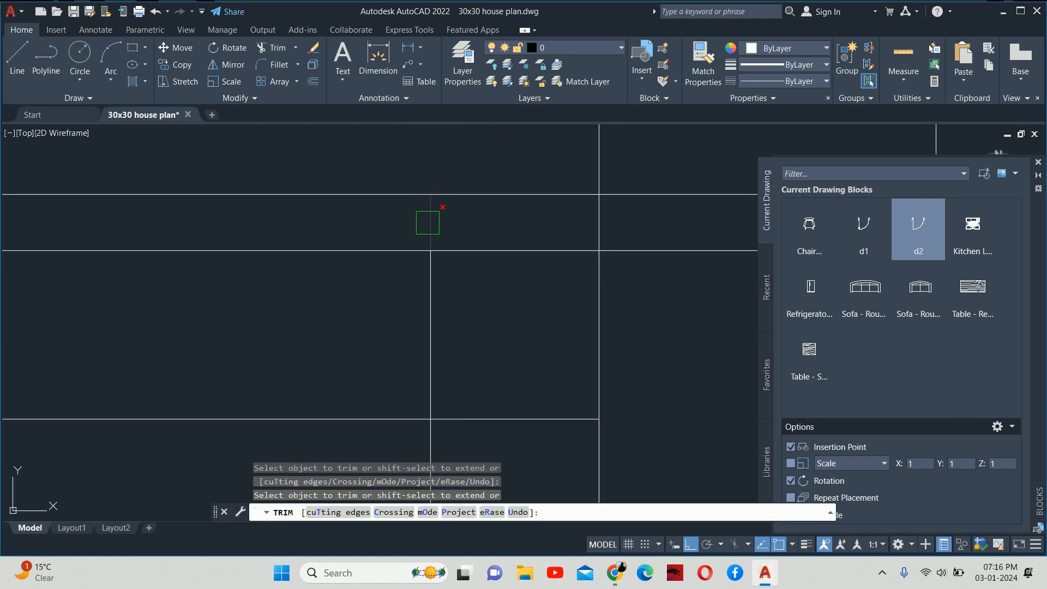
click(430, 470)
scroll(430, 442, down, 2)
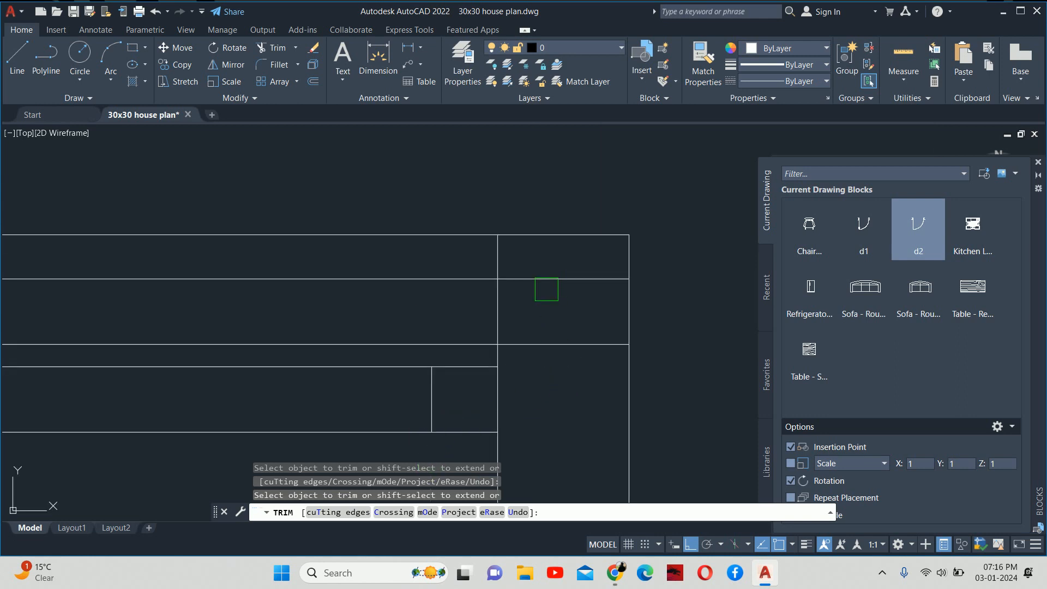
Trim the upper sash lines beyond the right offset of the centre line, and cut both centre offsets above their own sashes.
scroll(535, 335, down, 2)
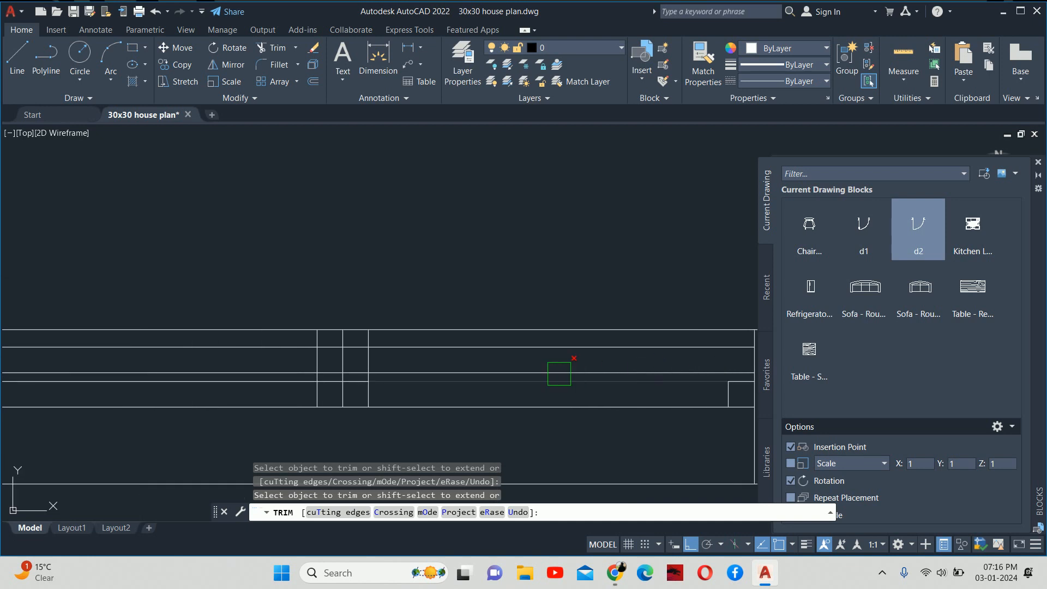
scroll(457, 352, up, 3)
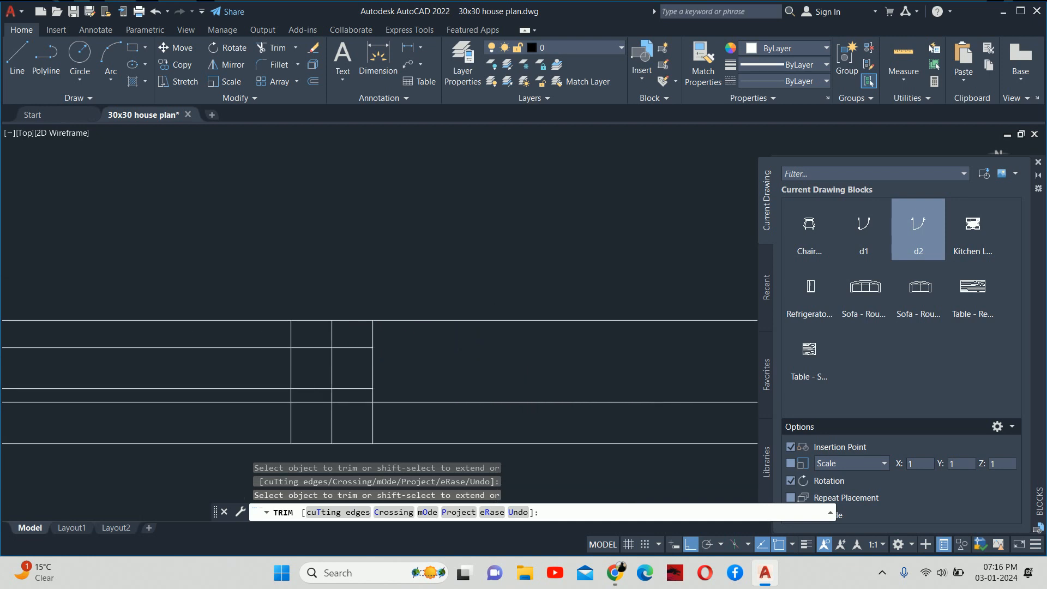
middle_drag(390, 325, 527, 237)
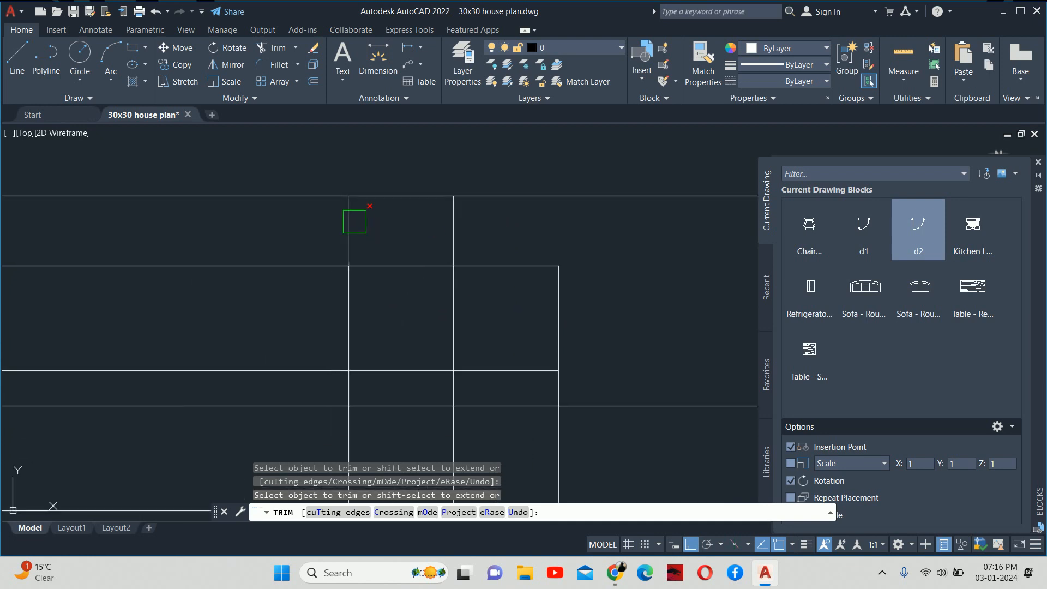
middle_drag(356, 313, 422, 184)
scroll(415, 266, up, 1)
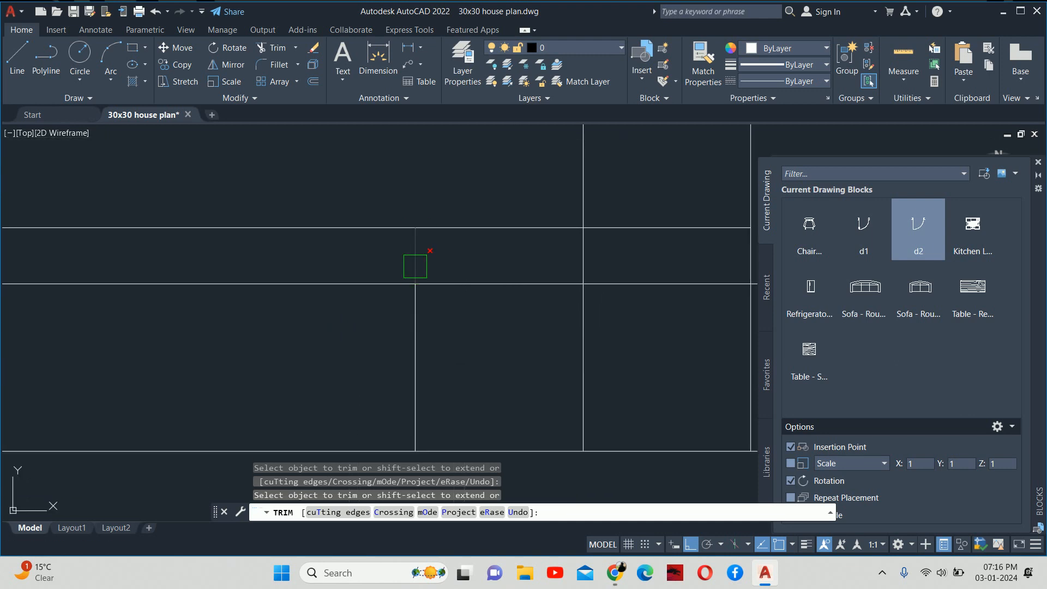
scroll(413, 266, down, 3)
Trim the lower sash lines beyond its left end, and remove the vertical centre pieces lying outside the two sashes.
click(364, 345)
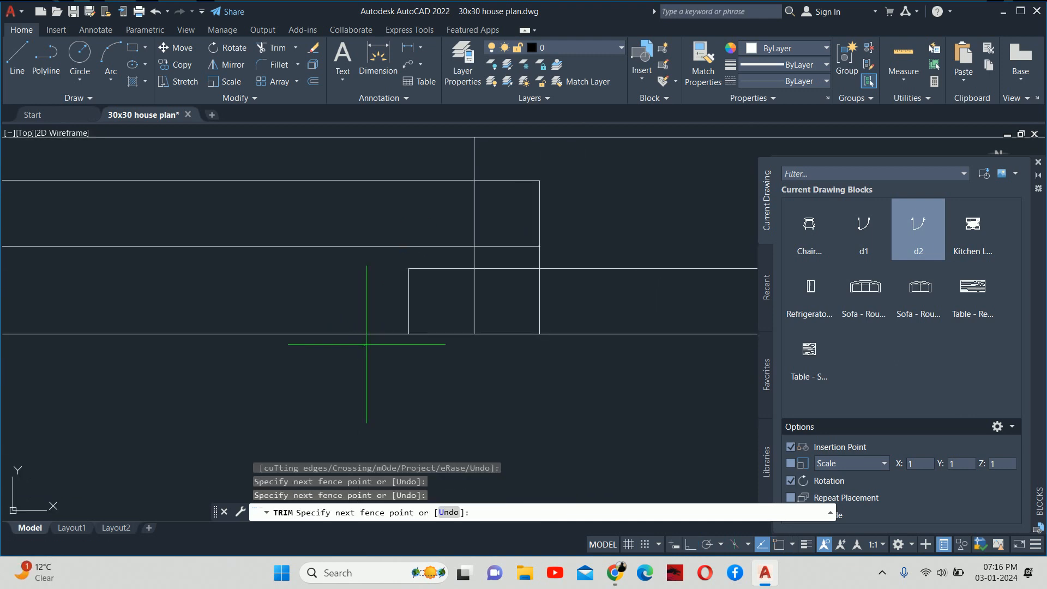
click(346, 308)
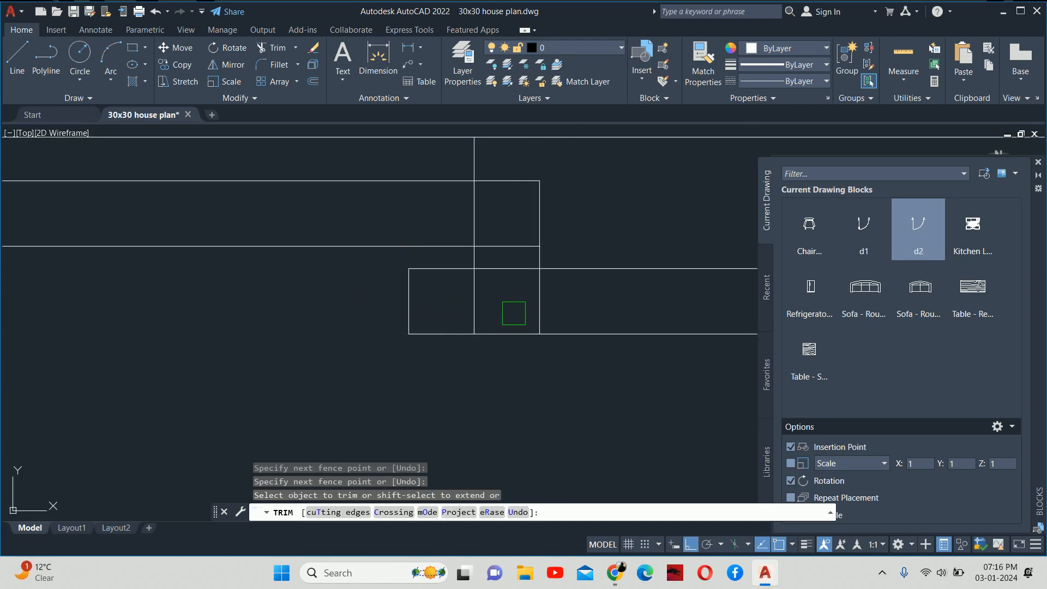
click(535, 312)
scroll(531, 252, up, 2)
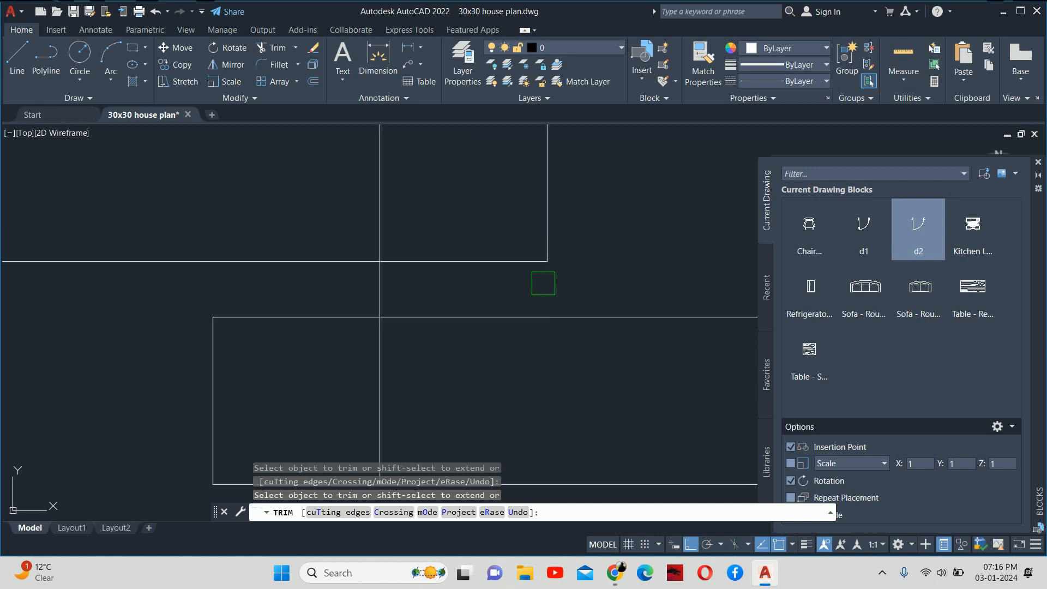
scroll(387, 283, down, 2)
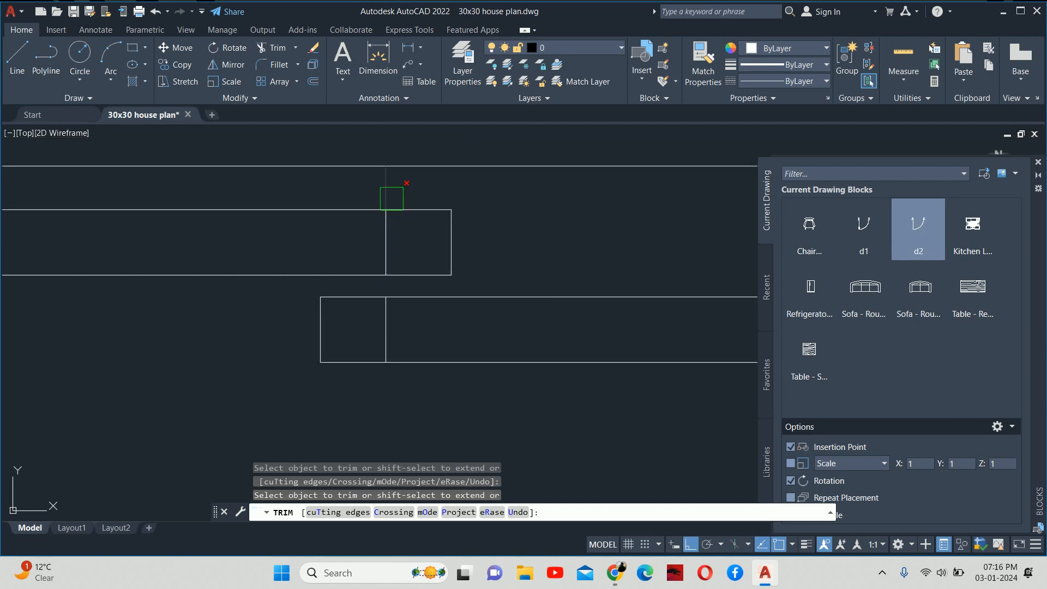
scroll(388, 188, down, 2)
key(Escape)
key(Escape)
key(Escape)
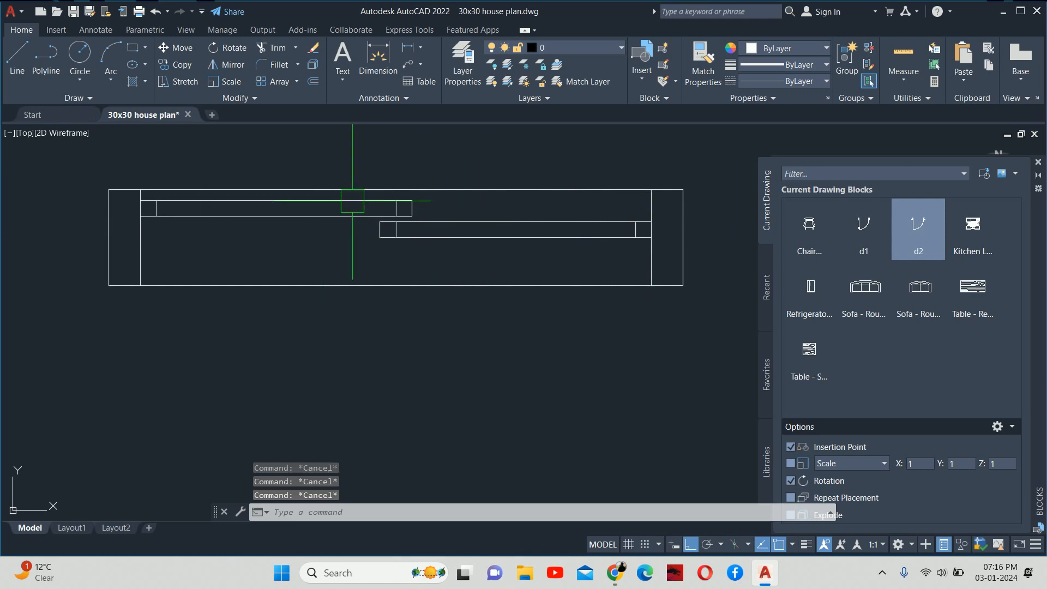
Draw a horizontal glass line in the upper sash between the midpoints of its two inner end lines.
text(l)
key(Return)
scroll(223, 203, up, 4)
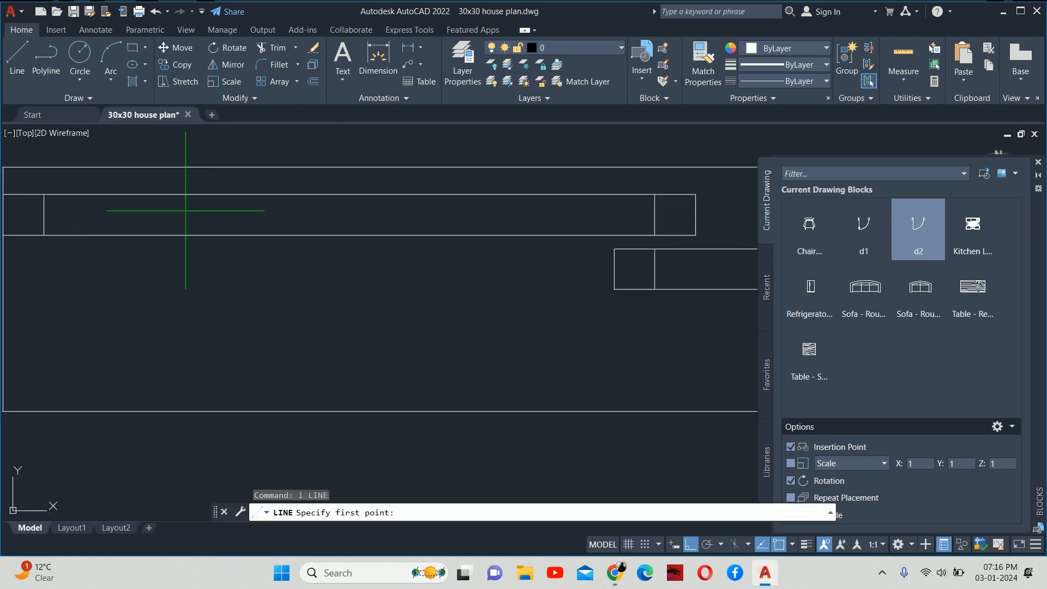
click(44, 214)
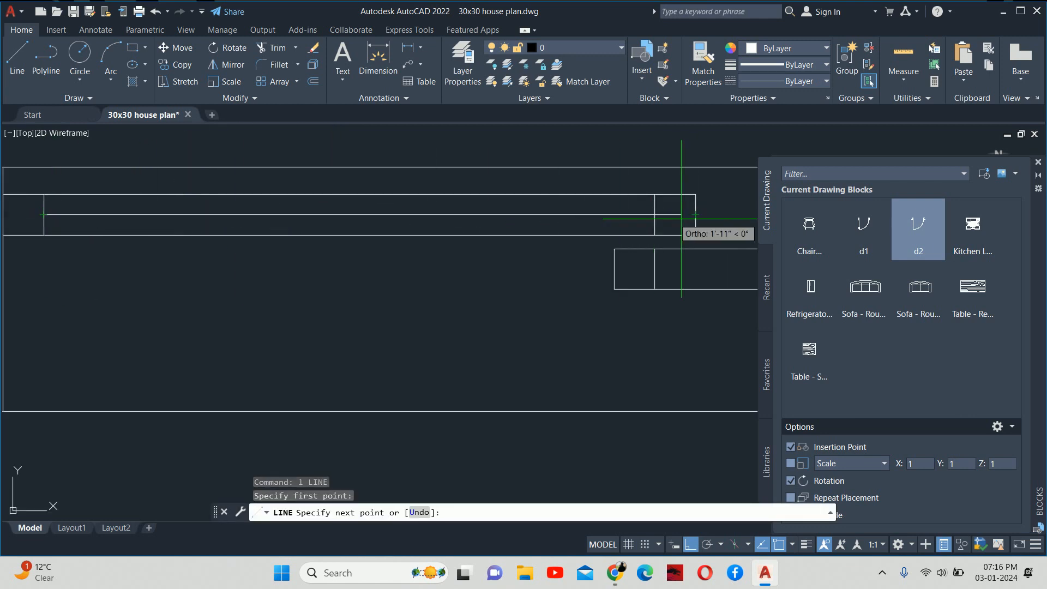
click(654, 214)
key(Escape)
key(Escape)
Draw a horizontal glass line in the lower sash between the midpoints of its two inner end lines.
scroll(468, 251, up, 3)
key(Return)
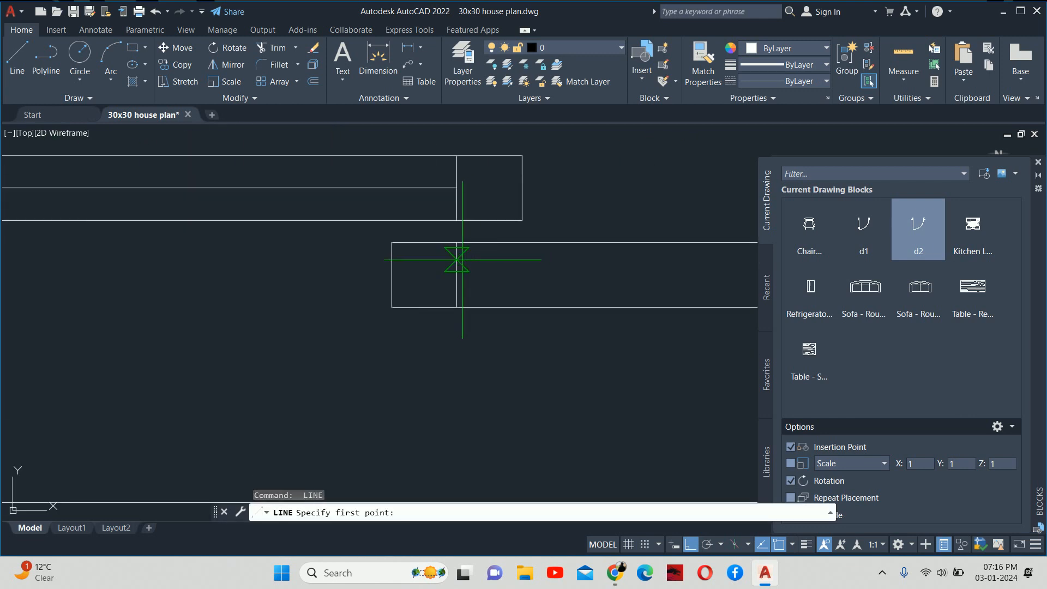
click(457, 274)
scroll(579, 272, down, 1)
middle_drag(592, 272, 250, 267)
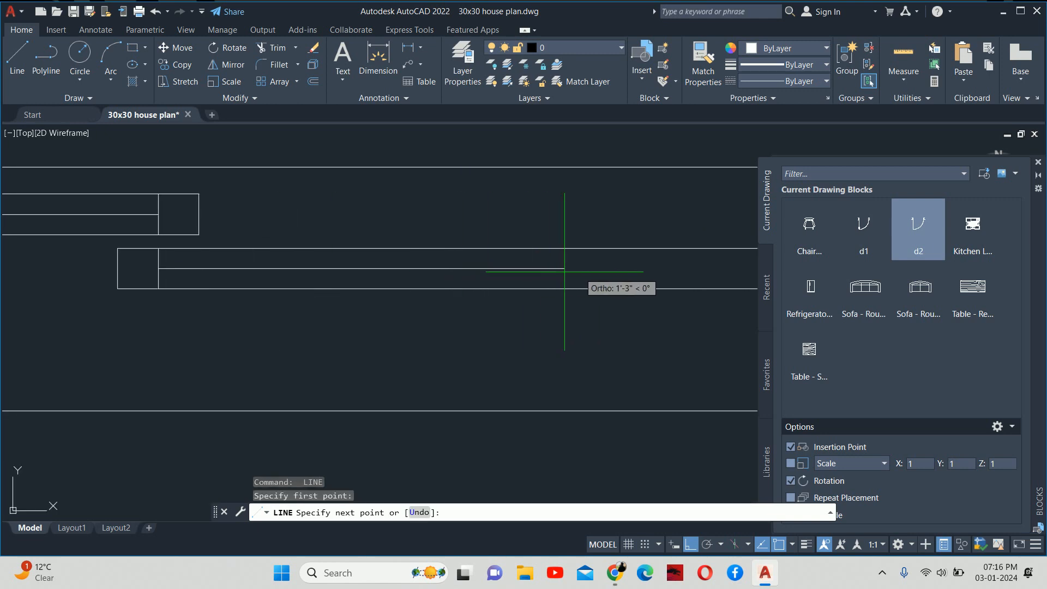
middle_drag(563, 272, 240, 271)
click(416, 266)
key(Escape)
key(Escape)
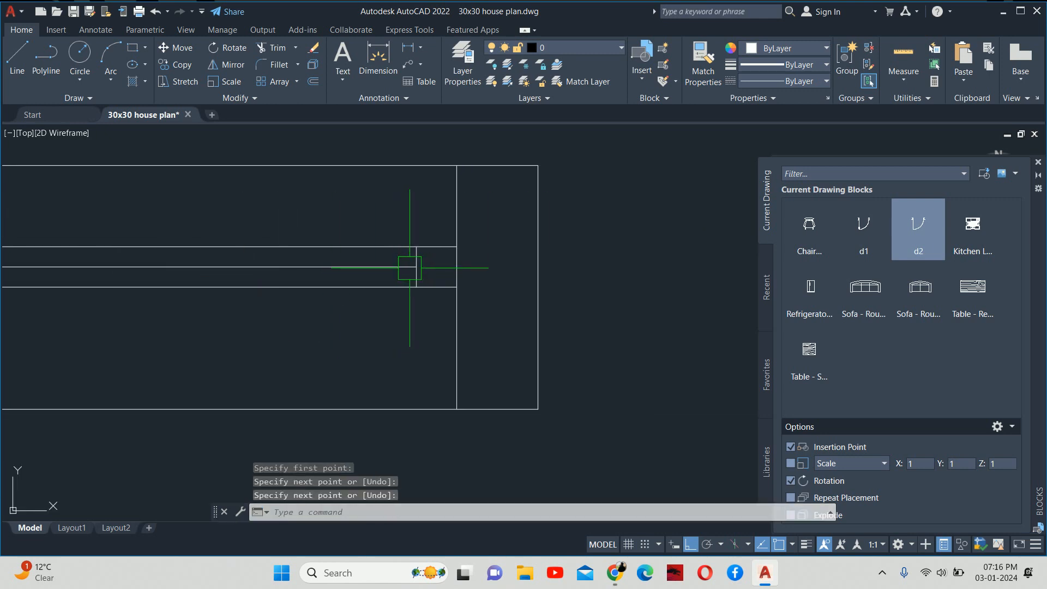
scroll(414, 319, down, 5)
middle_drag(376, 288, 524, 309)
key(Escape)
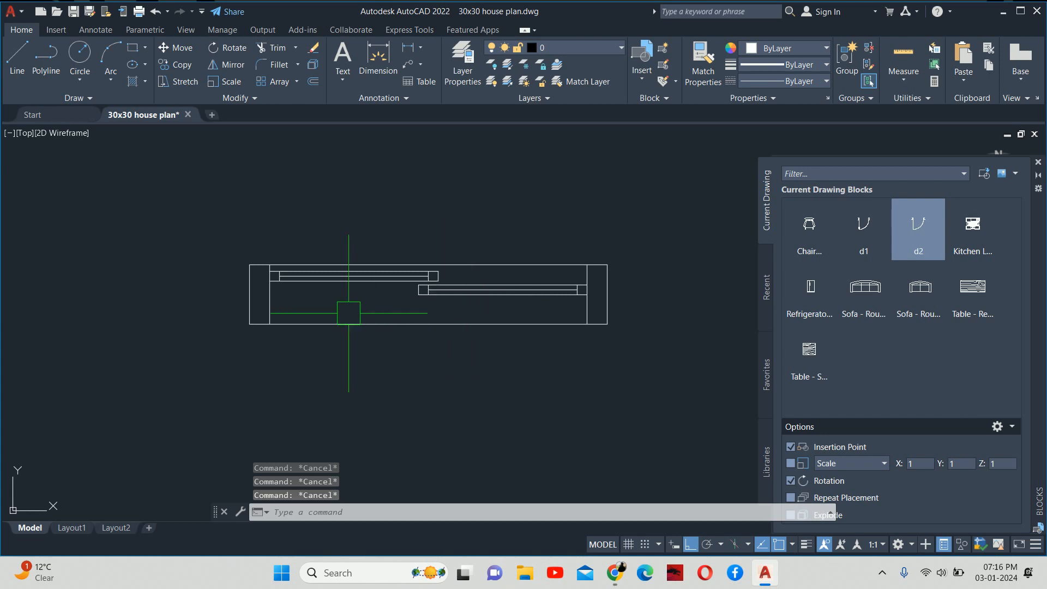
text(l)
key(Return)
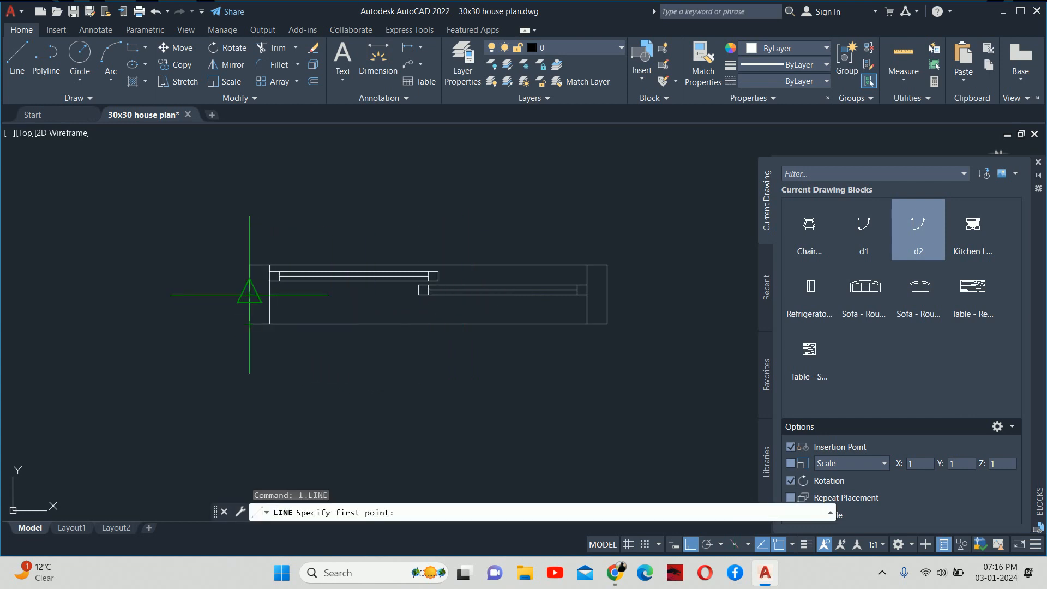
scroll(518, 301, up, 2)
key(Escape)
key(Escape)
key(Escape)
Offset the lower sash's bottom line 0.5" downward.
text(o)
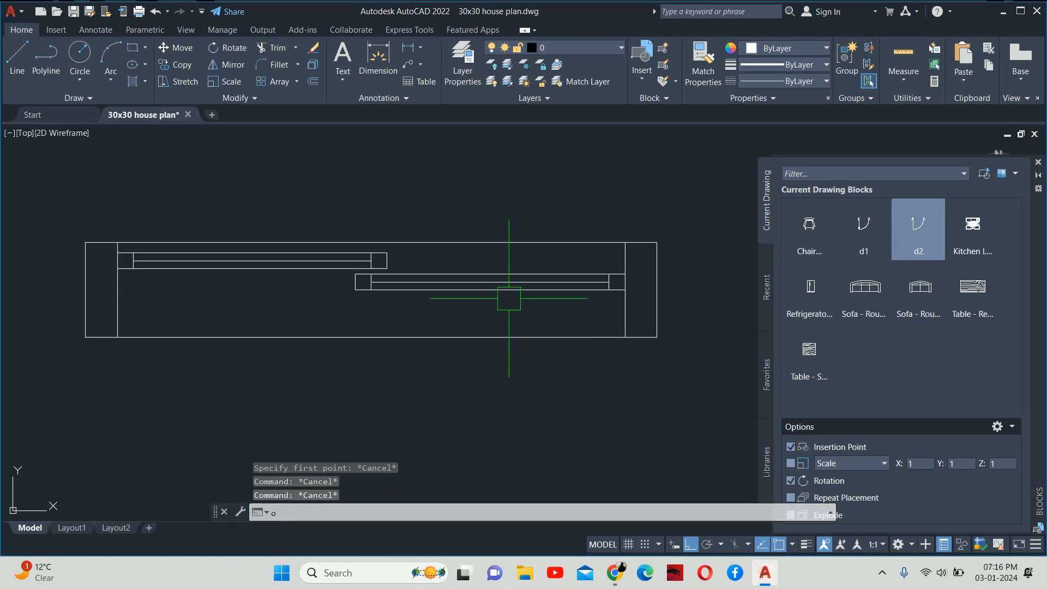
key(Return)
text(.5)
key(Return)
scroll(462, 298, up, 4)
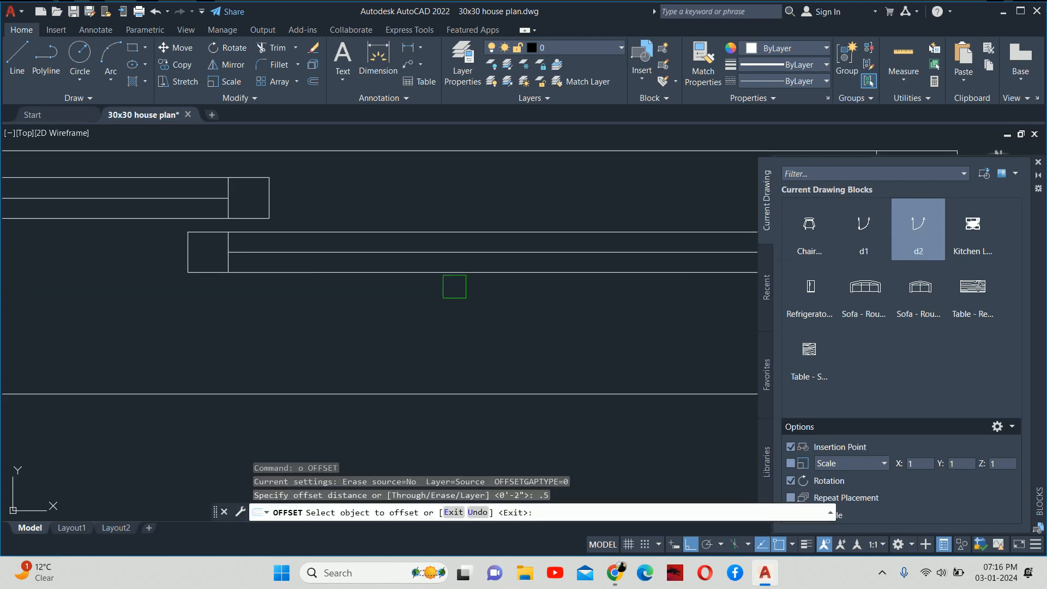
key(Escape)
key(Escape)
key(Escape)
middle_drag(329, 322, 545, 351)
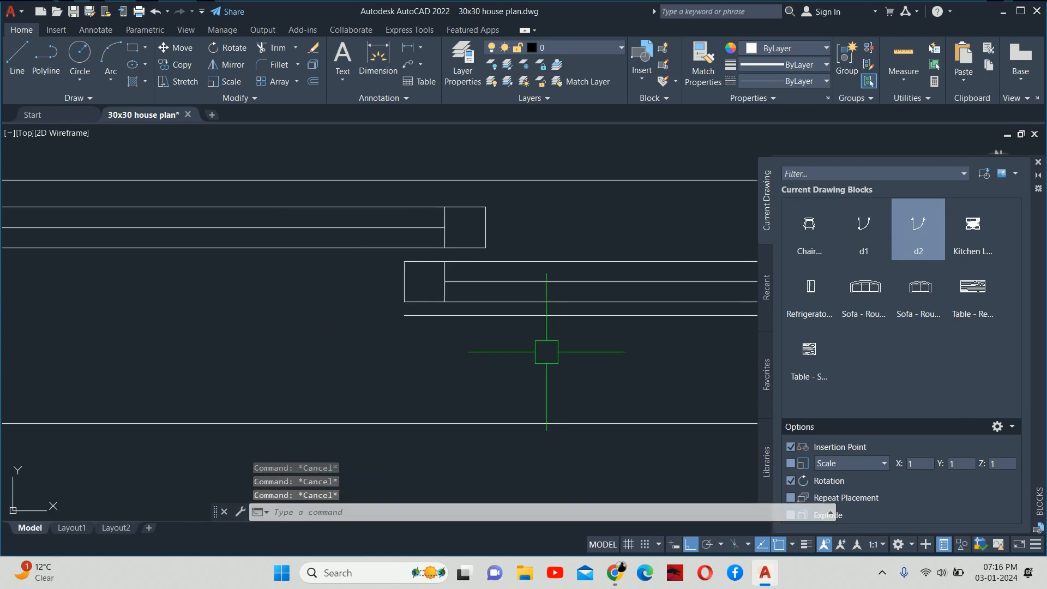
Extend the new offset line below the lower sash to both outer edges of the window frame.
text(e)
key(Return)
click(439, 319)
scroll(434, 323, down, 4)
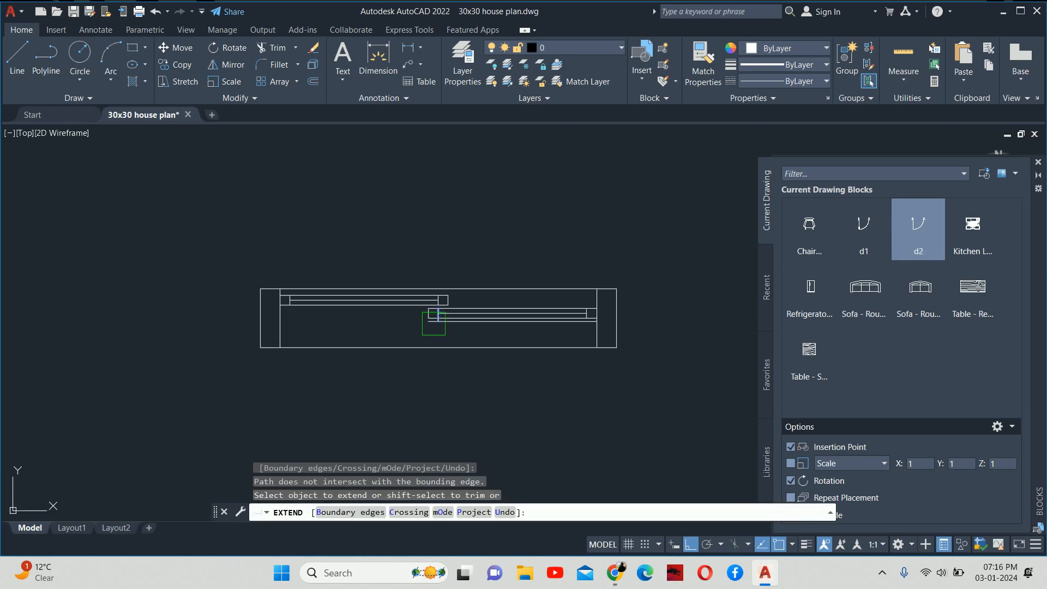
scroll(435, 326, up, 2)
click(426, 321)
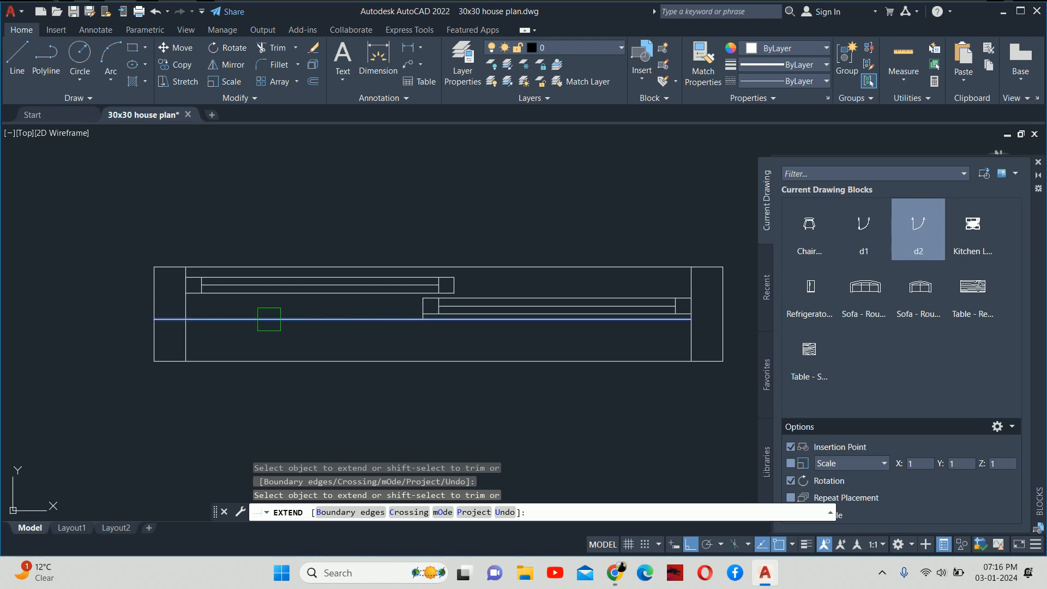
click(270, 319)
click(669, 319)
Trim the frame lines below the extended line and cut the lower sash's left end back to its bottom line.
shift+click(692, 334)
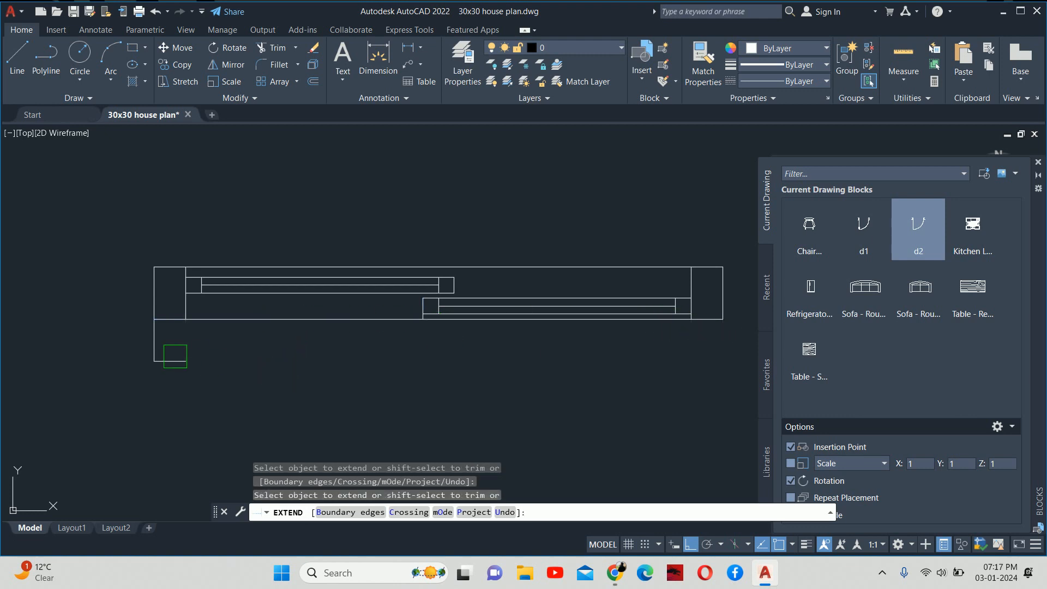
click(161, 351)
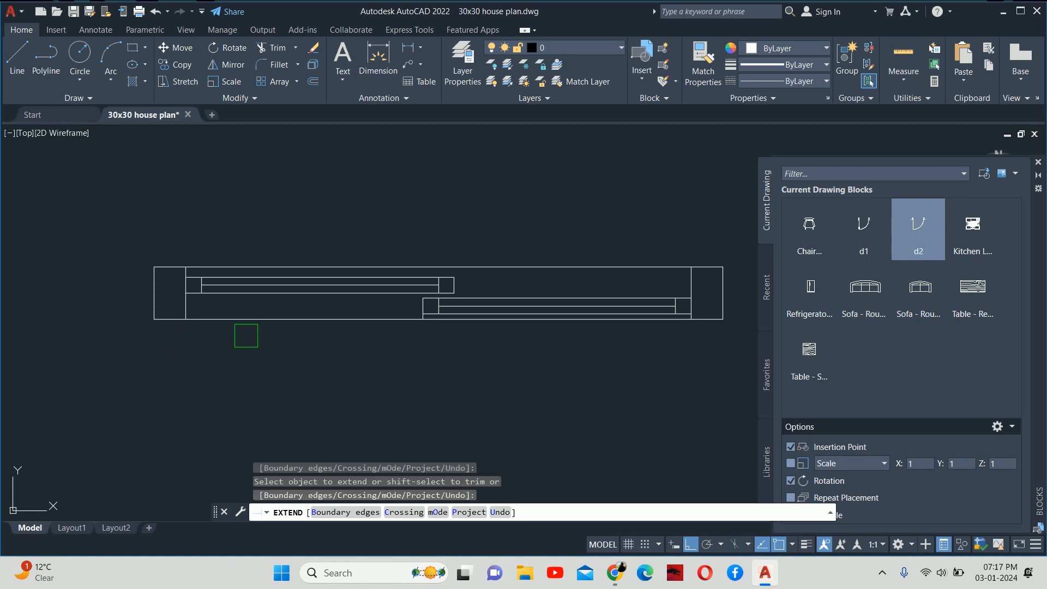
scroll(415, 314, up, 8)
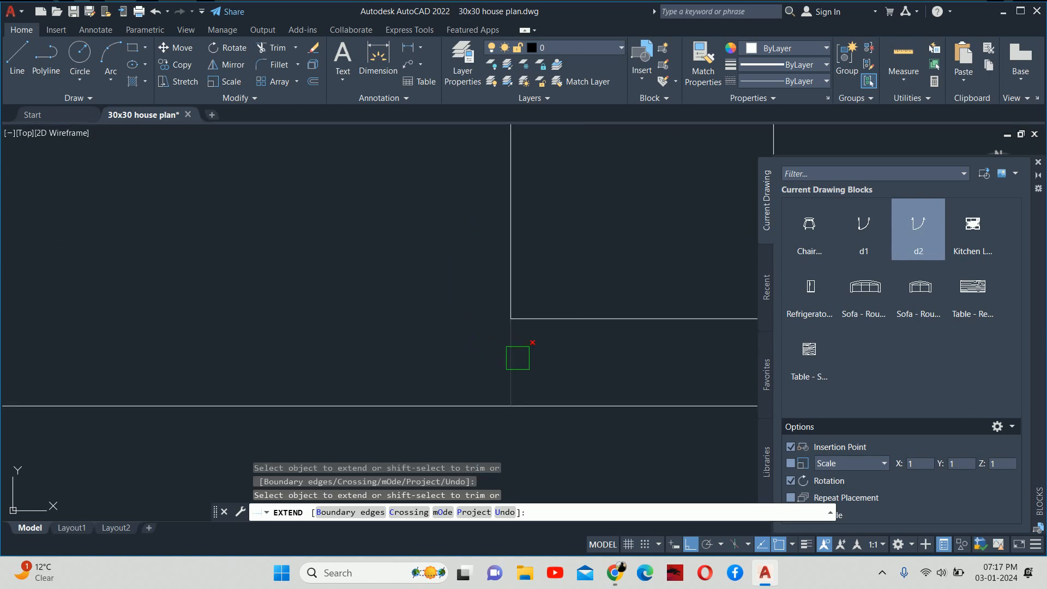
scroll(495, 334, down, 3)
key(Escape)
key(Escape)
middle_drag(511, 333, 481, 297)
scroll(481, 297, down, 4)
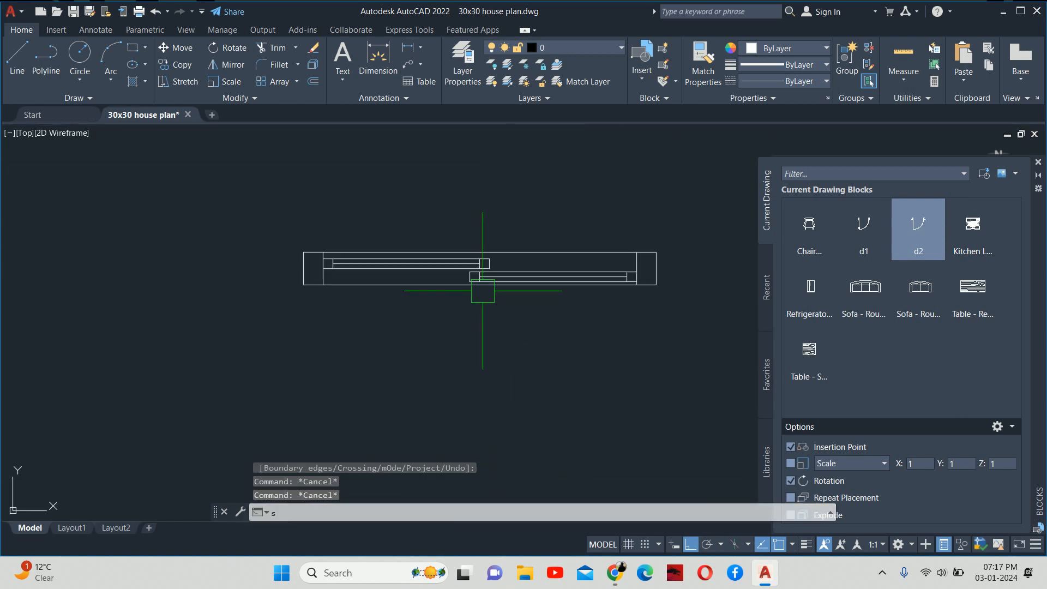
Stretch the bottom edge of the window frame 0.5" downward with a crossing selection.
text(s)
key(Return)
click(630, 322)
scroll(289, 291, up, 2)
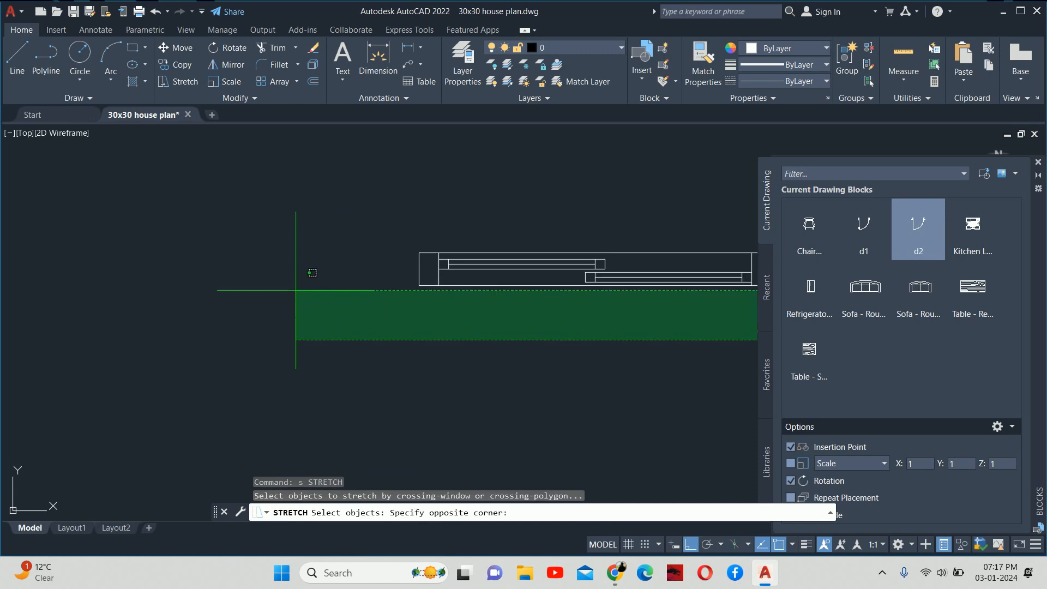
middle_drag(316, 290, 155, 275)
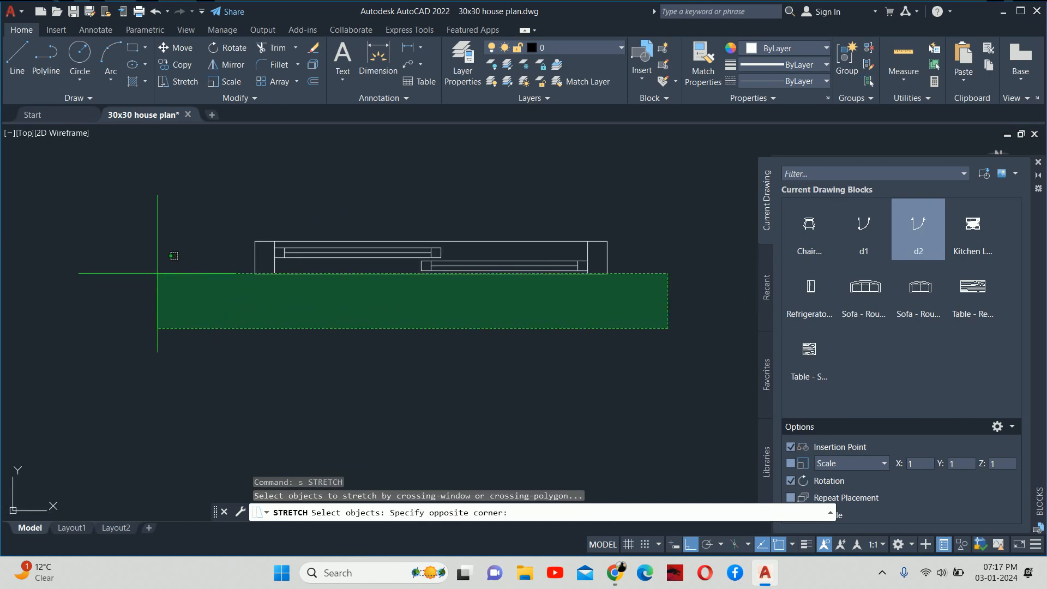
click(164, 274)
key(Return)
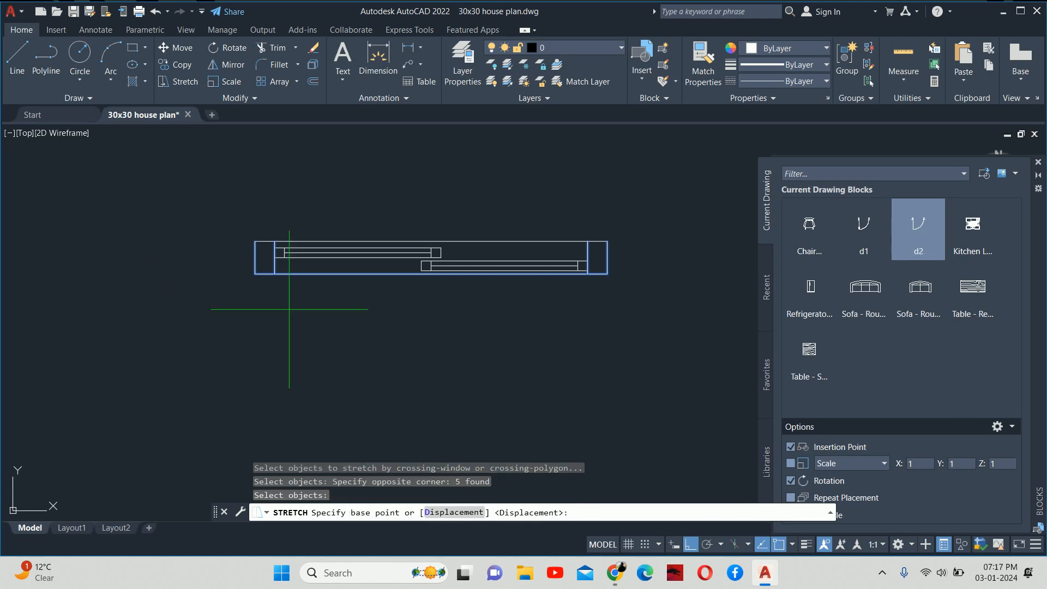
click(327, 312)
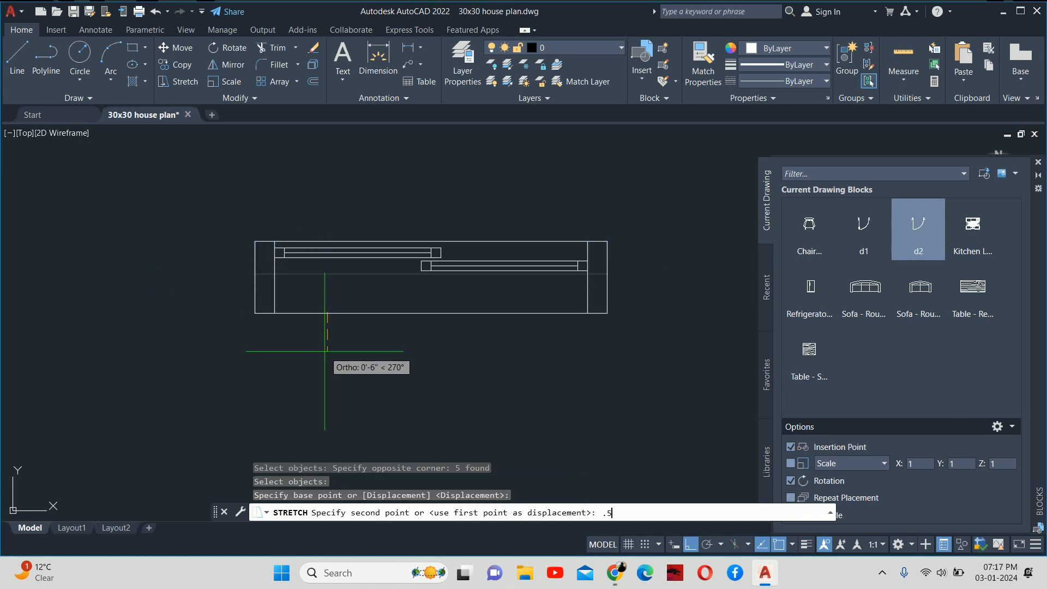
key(Escape)
key(Escape)
Define the complete window drawing as a block named w1, with its base point at the midpoint of the top edge.
scroll(346, 257, up, 2)
middle_drag(346, 257, 603, 257)
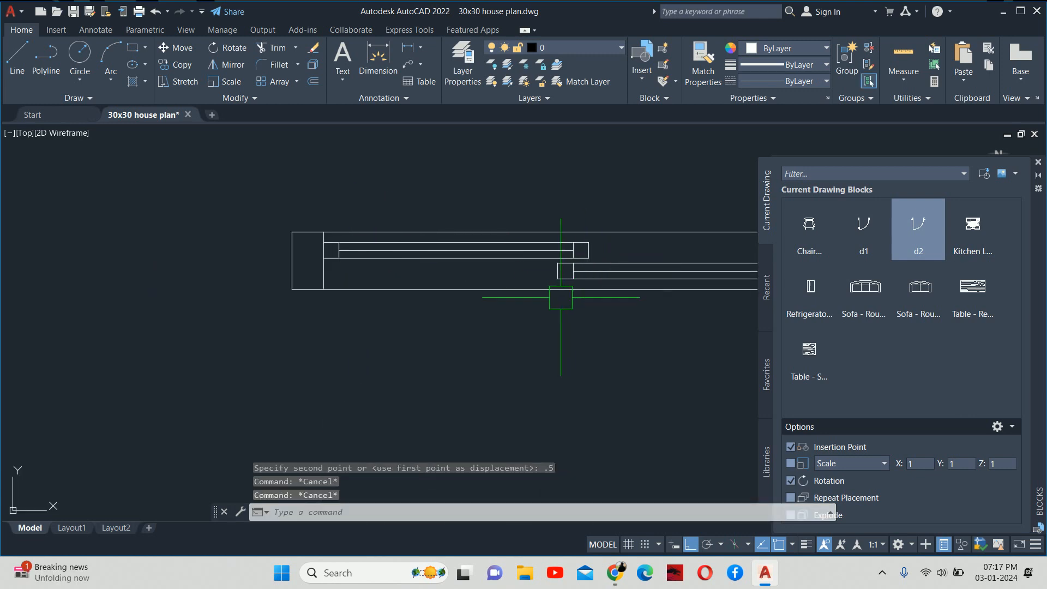
scroll(561, 298, down, 4)
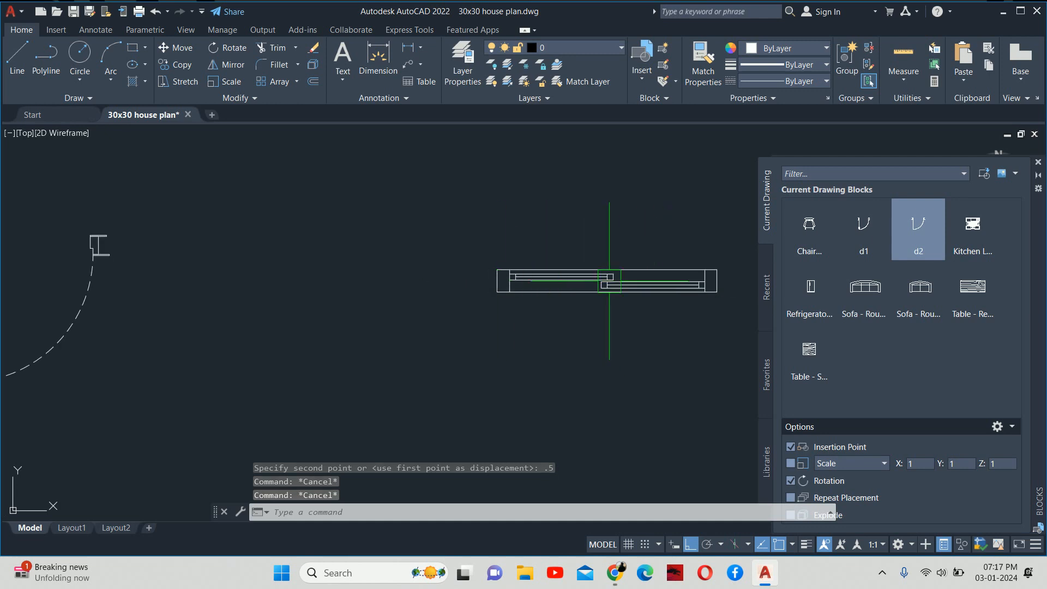
middle_drag(600, 267, 462, 276)
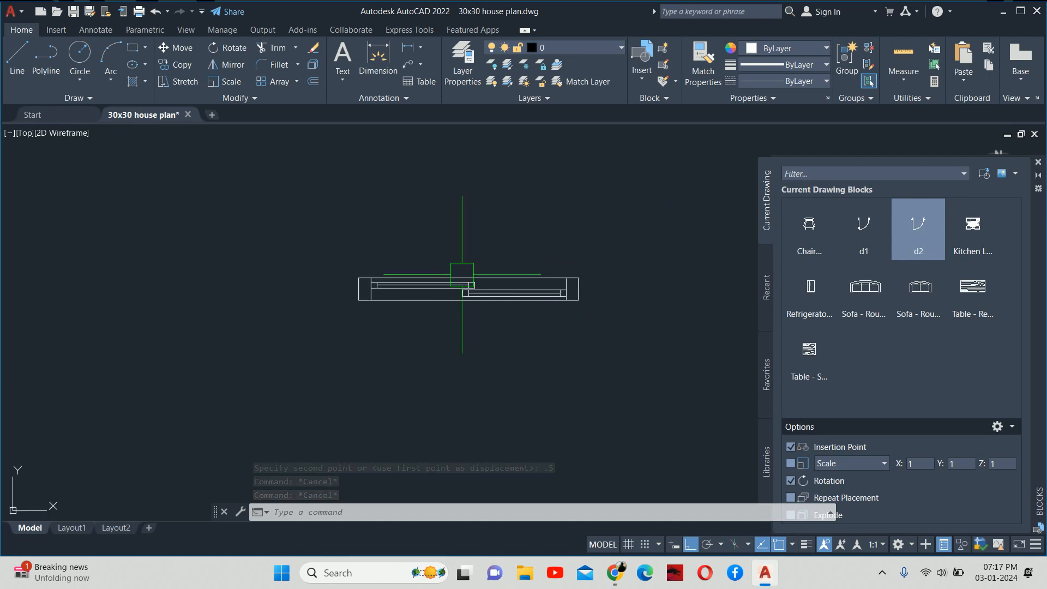
text(b)
key(Return)
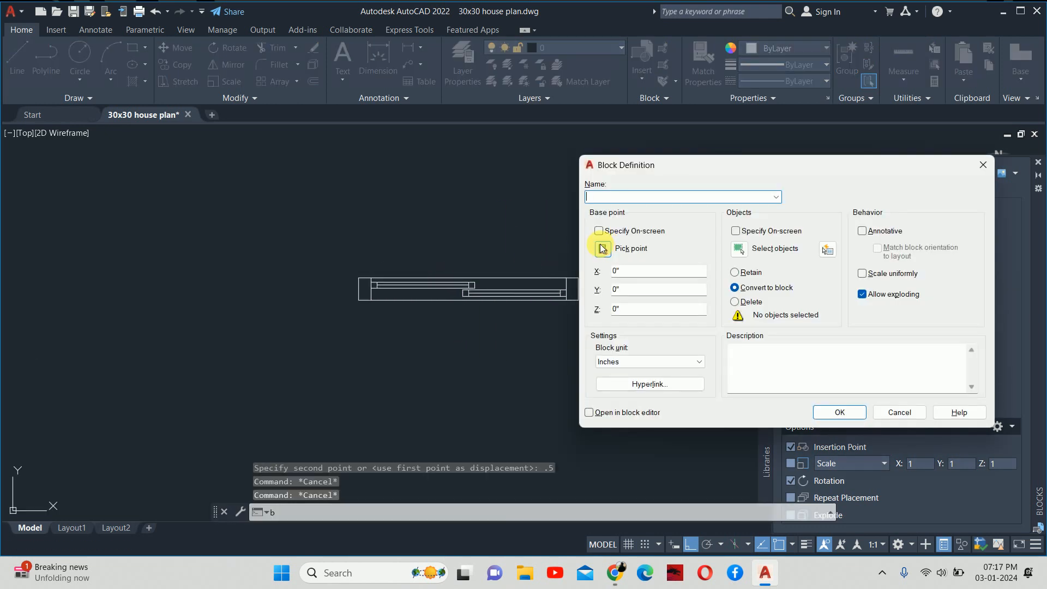
click(737, 249)
click(285, 238)
click(707, 304)
key(Return)
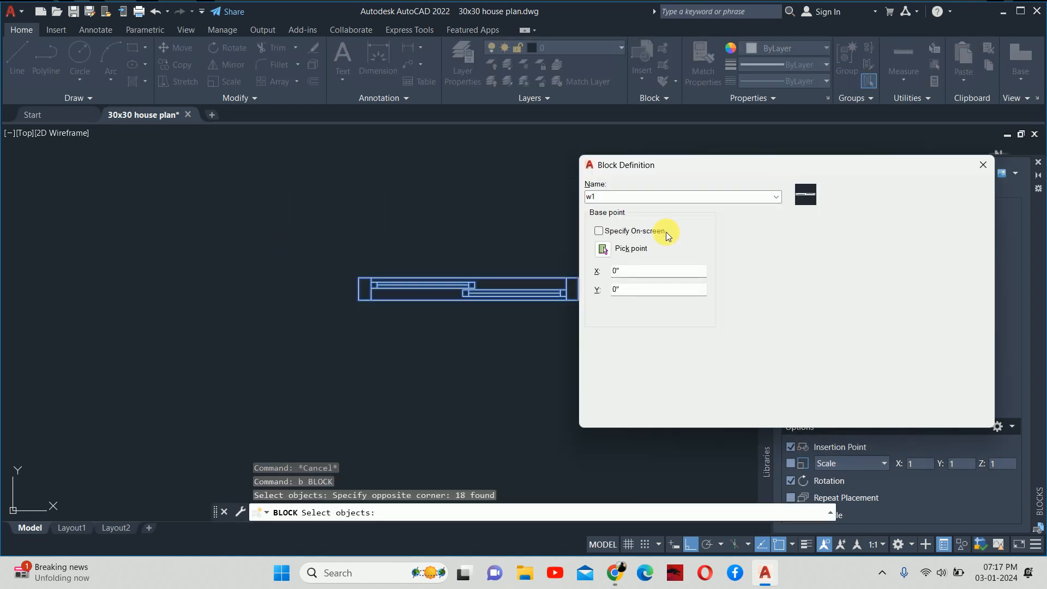
click(603, 251)
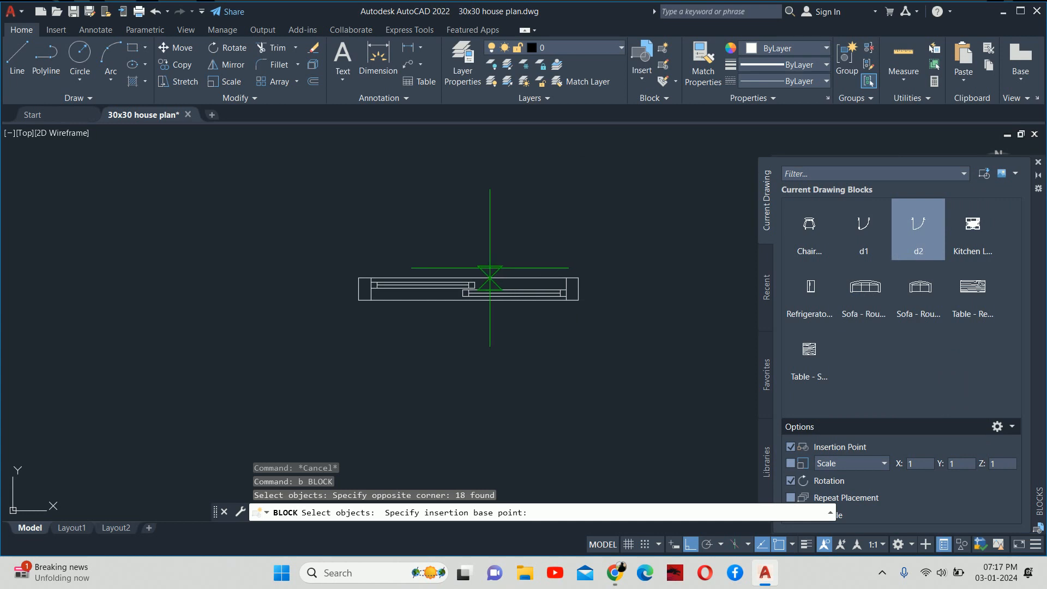
click(468, 280)
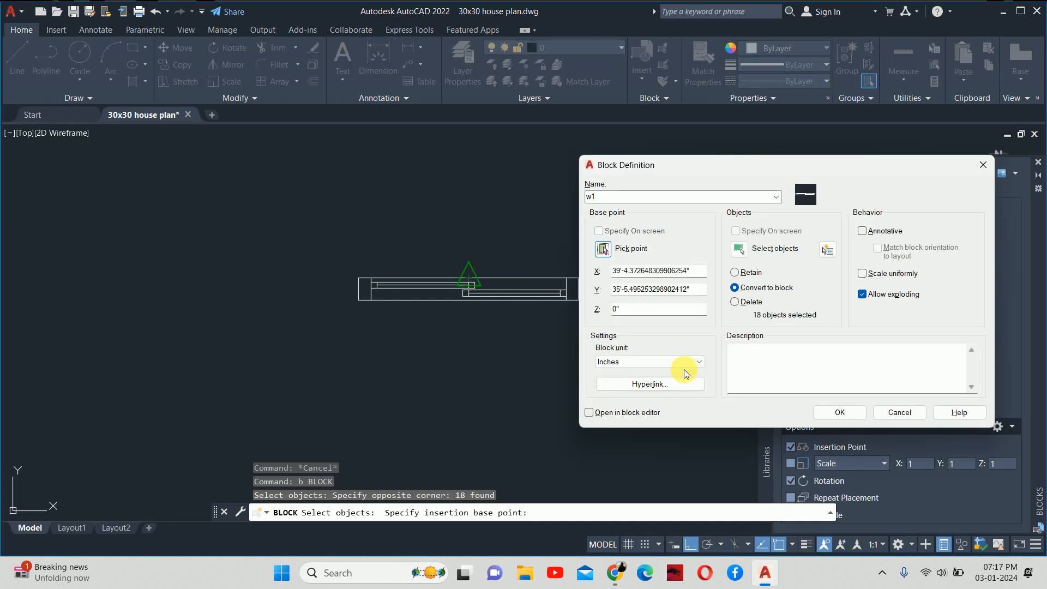
click(838, 411)
Move the w1 block by its top edge's midpoint onto the midpoint of the kitchen counter's front edge in the second ground floor plan.
scroll(524, 306, down, 8)
key(Escape)
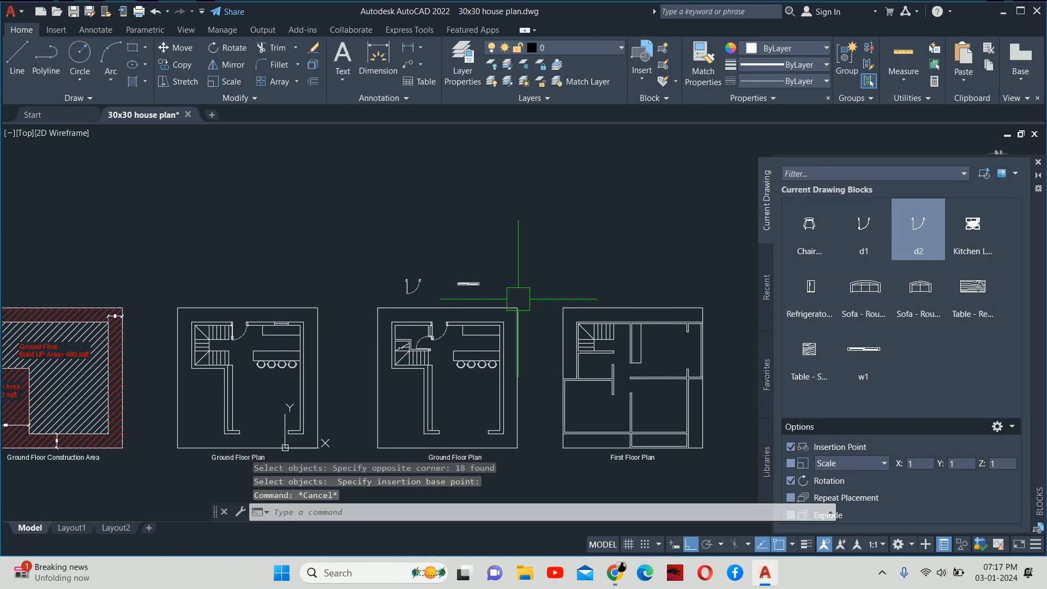
text(m)
key(Return)
scroll(491, 283, up, 4)
click(488, 281)
scroll(483, 283, up, 4)
key(Return)
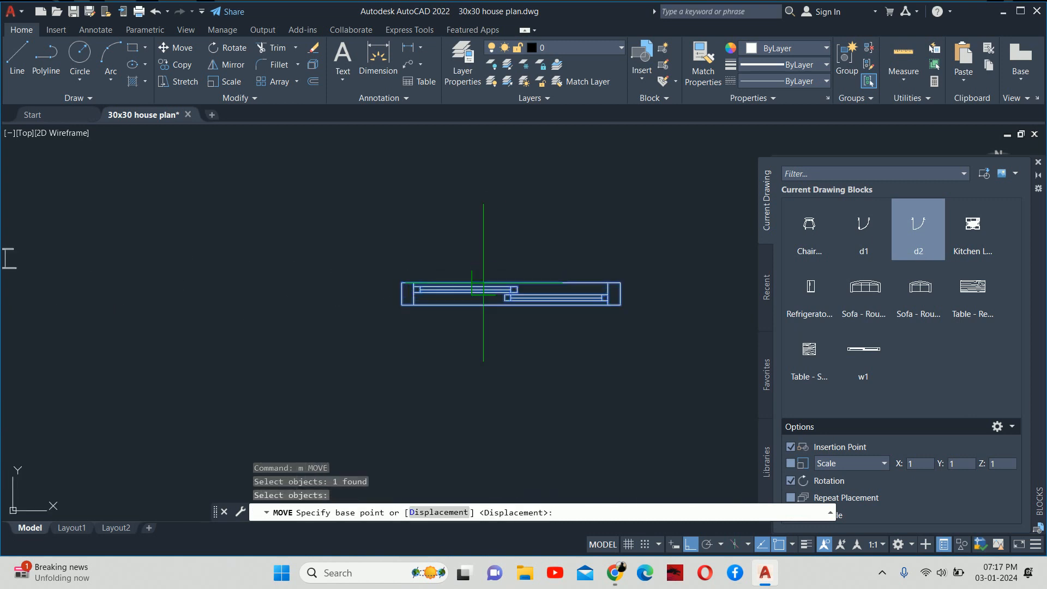
scroll(483, 282, up, 2)
click(527, 288)
scroll(526, 355, down, 3)
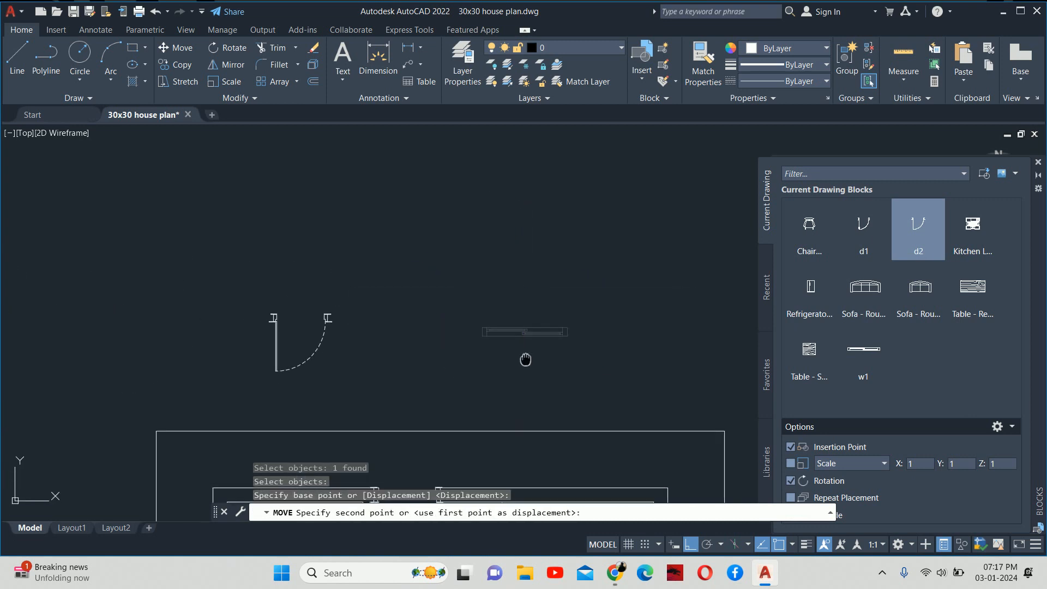
scroll(428, 306, up, 4)
click(453, 392)
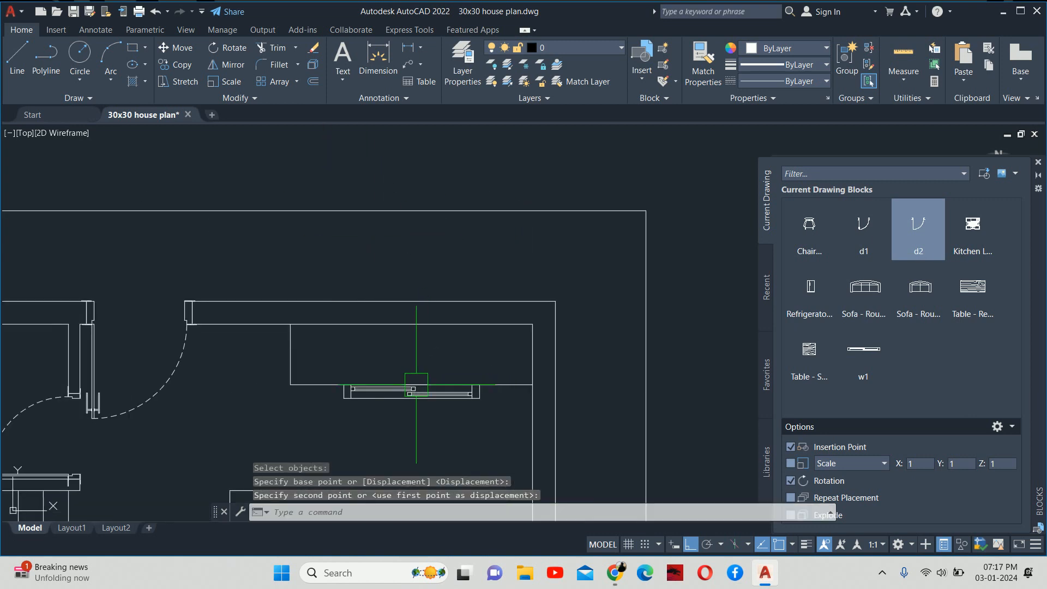
Move the window block straight up from its upper right corner onto the outer line of the top wall.
key(Escape)
key(Escape)
text(m)
key(Return)
click(452, 392)
key(Return)
scroll(480, 381, up, 2)
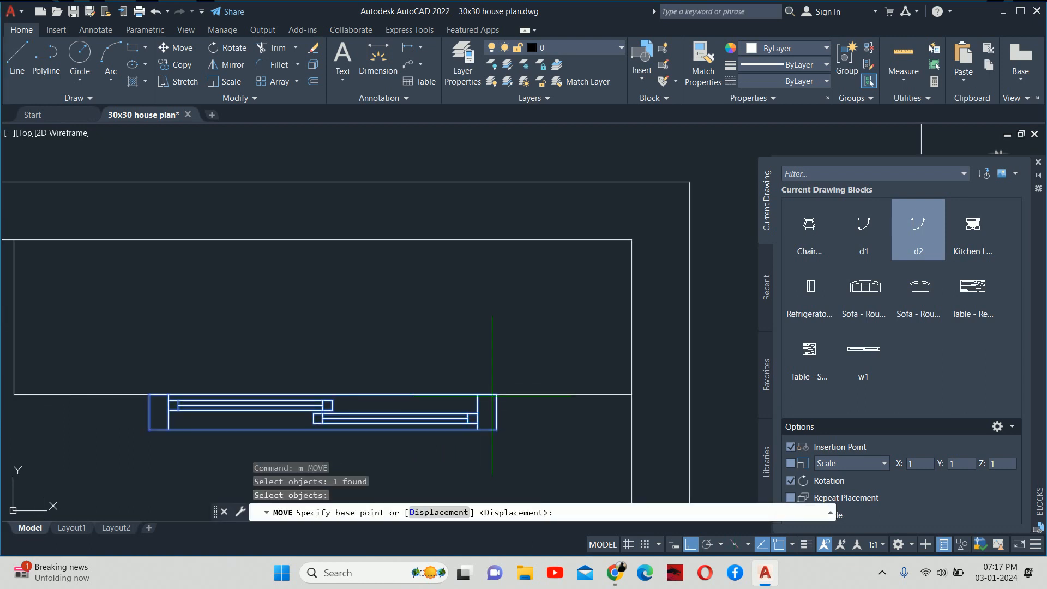
click(496, 395)
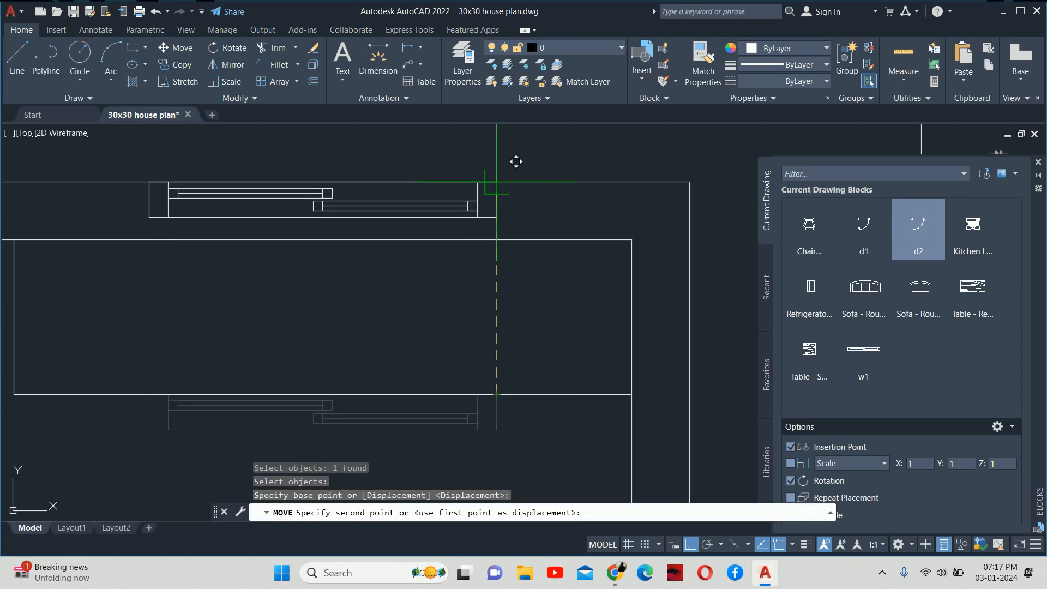
key(Escape)
key(Escape)
Draw a vertical line from the window block's lower left corner down to the inner line of the kitchen's top wall.
scroll(537, 292, down, 2)
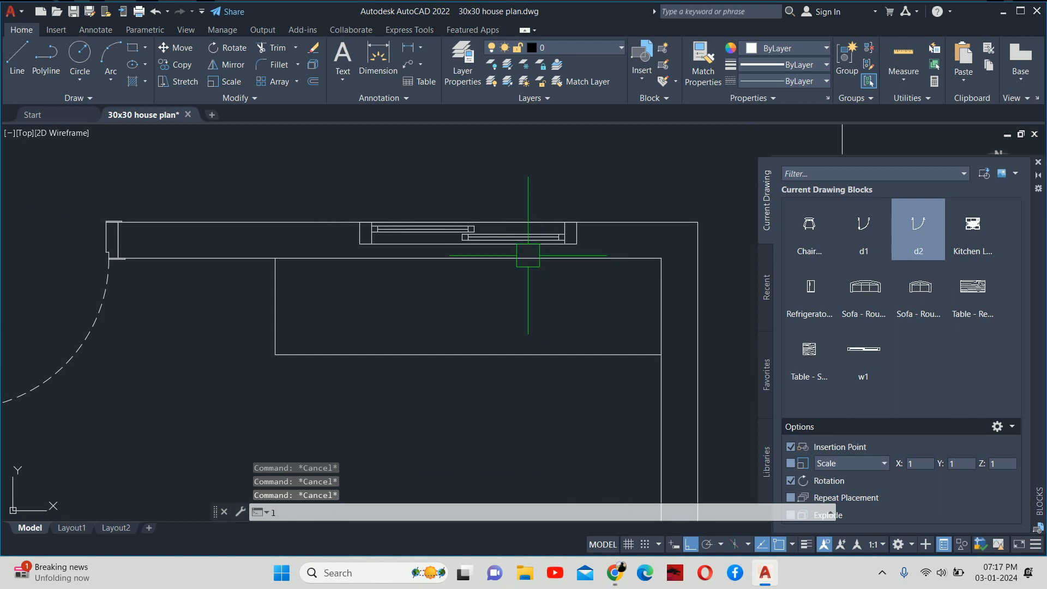
text(l)
key(Return)
scroll(356, 253, up, 3)
scroll(356, 253, up, 2)
click(363, 215)
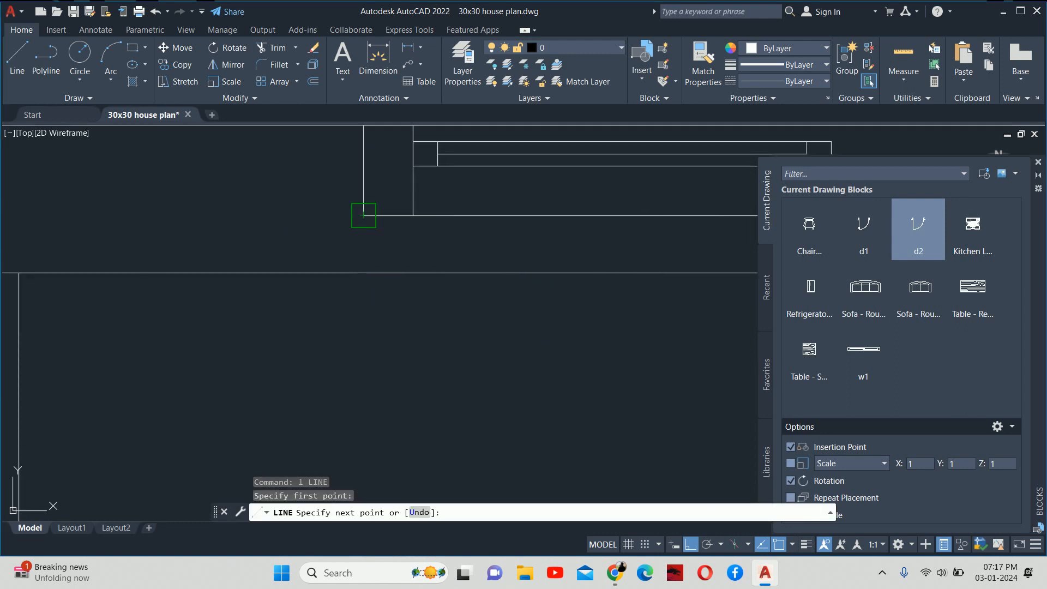
click(374, 270)
key(Return)
key(Escape)
key(Escape)
Stretch the upper end of the line at the window's left side up to the outer wall line.
scroll(374, 270, down, 2)
scroll(374, 257, up, 2)
click(353, 266)
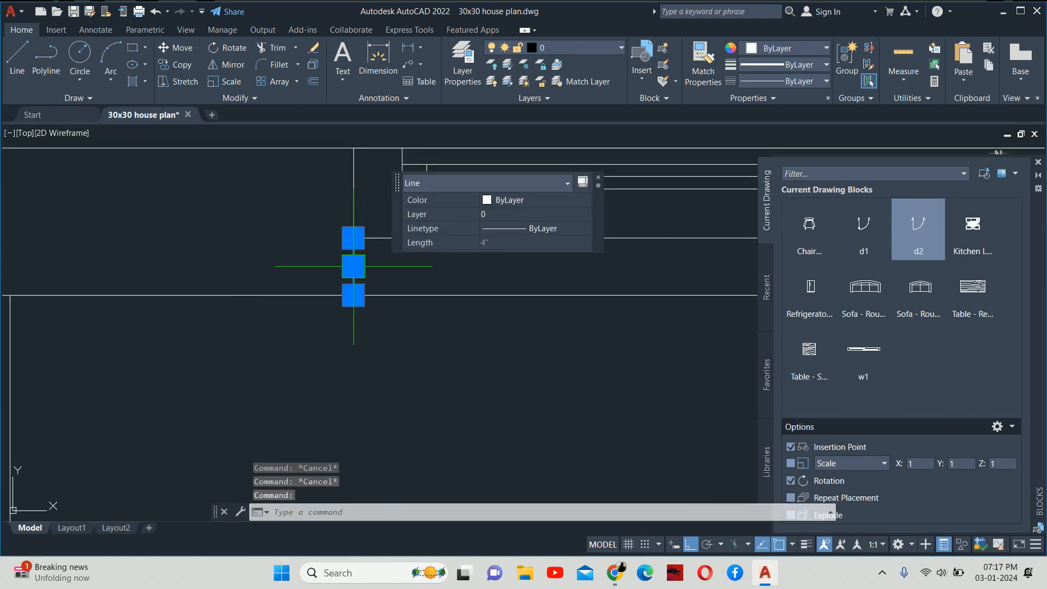
click(353, 237)
click(352, 145)
key(Escape)
key(Escape)
scroll(381, 218, down, 2)
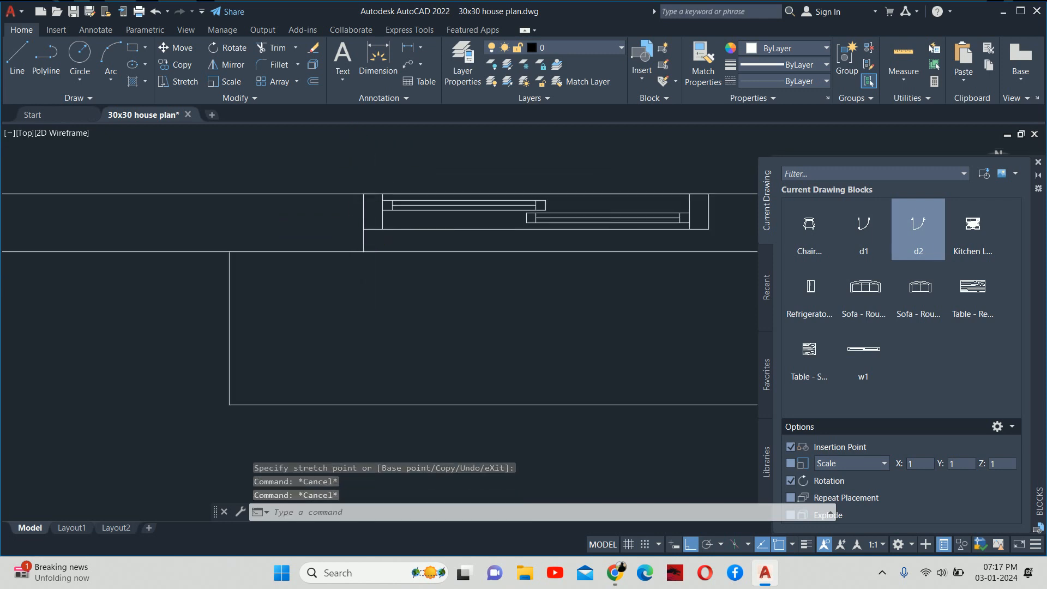
scroll(396, 230, up, 2)
text(o)
key(Return)
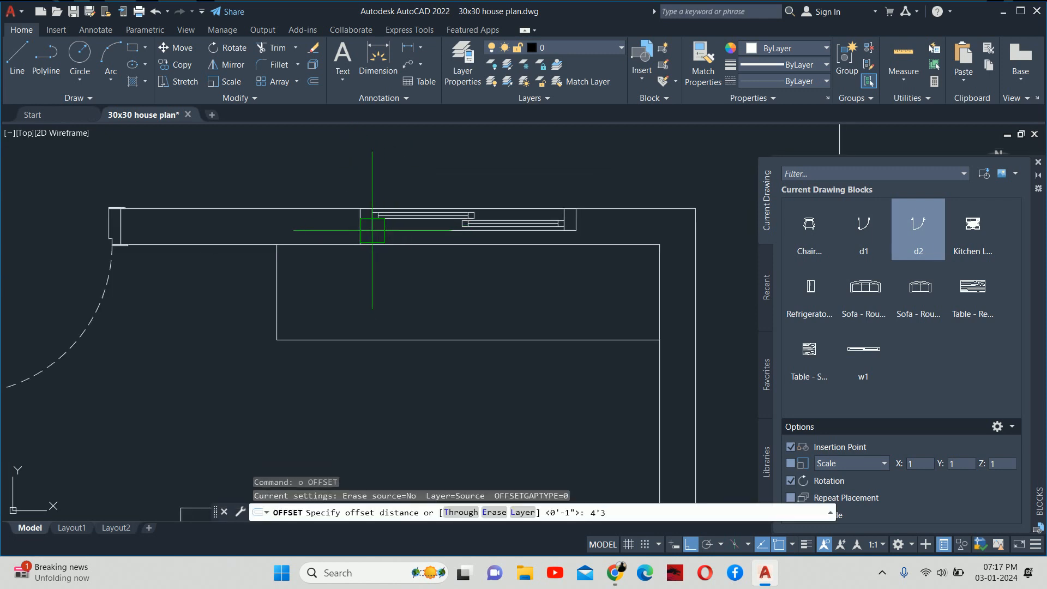
key(Return)
scroll(375, 224, up, 3)
key(Escape)
key(Escape)
scroll(355, 263, down, 2)
middle_drag(548, 269, 428, 252)
Draw a vertical line from the window block's lower right corner down to the inner wall line.
text(l)
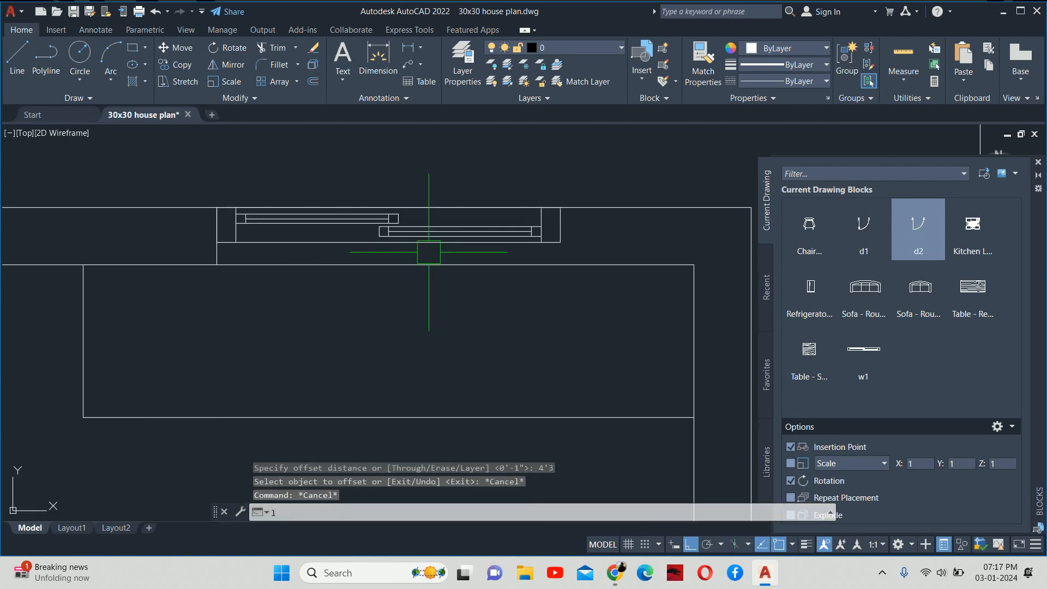
key(Return)
scroll(594, 235, up, 4)
click(527, 252)
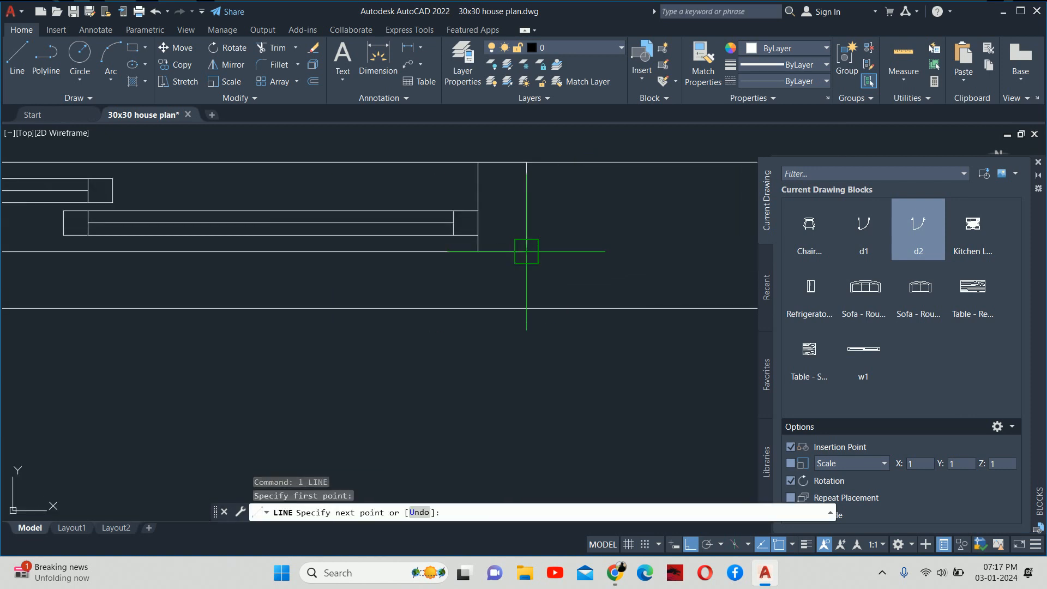
click(526, 308)
key(Escape)
Stretch the upper end of the line at the window's right side up to the outer wall line.
click(526, 280)
click(527, 252)
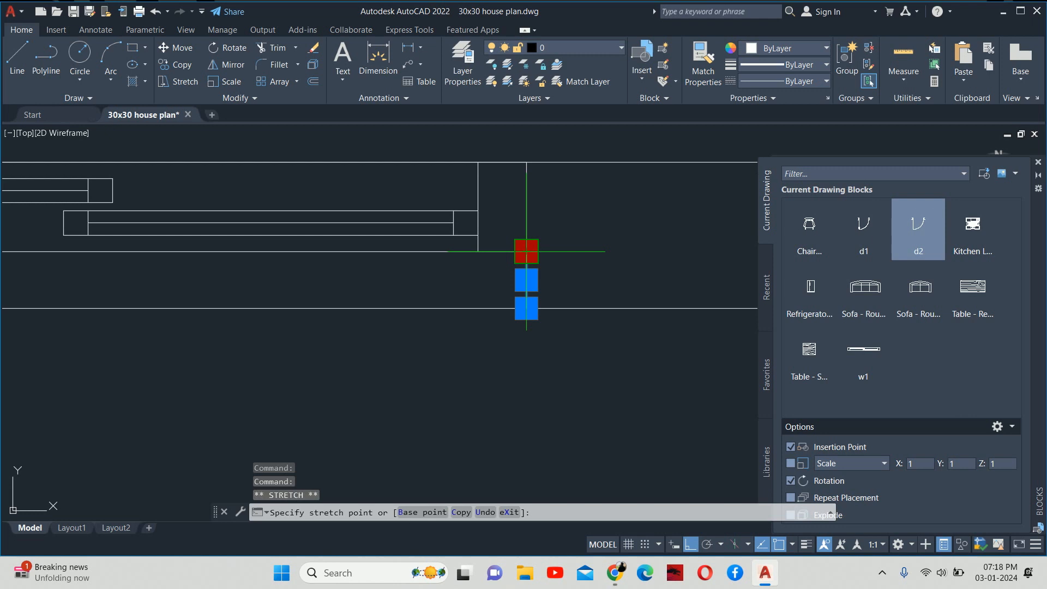
click(526, 162)
key(Escape)
scroll(512, 188, down, 2)
key(Escape)
middle_drag(526, 225, 560, 268)
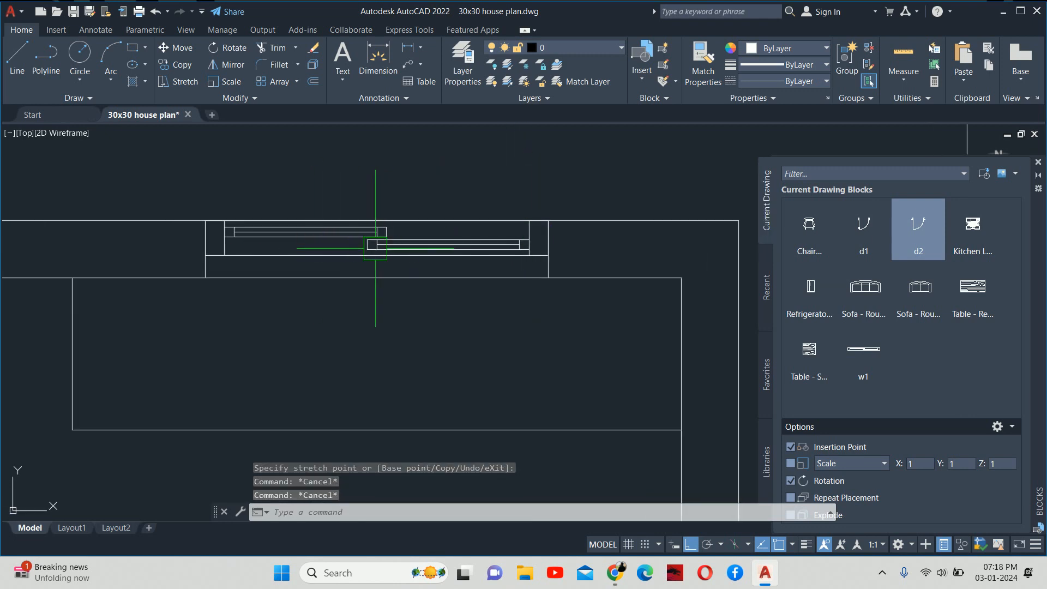
Look over the second ground floor plan from the kitchen window to the lower wall opening and the staircase area.
scroll(375, 244, down, 5)
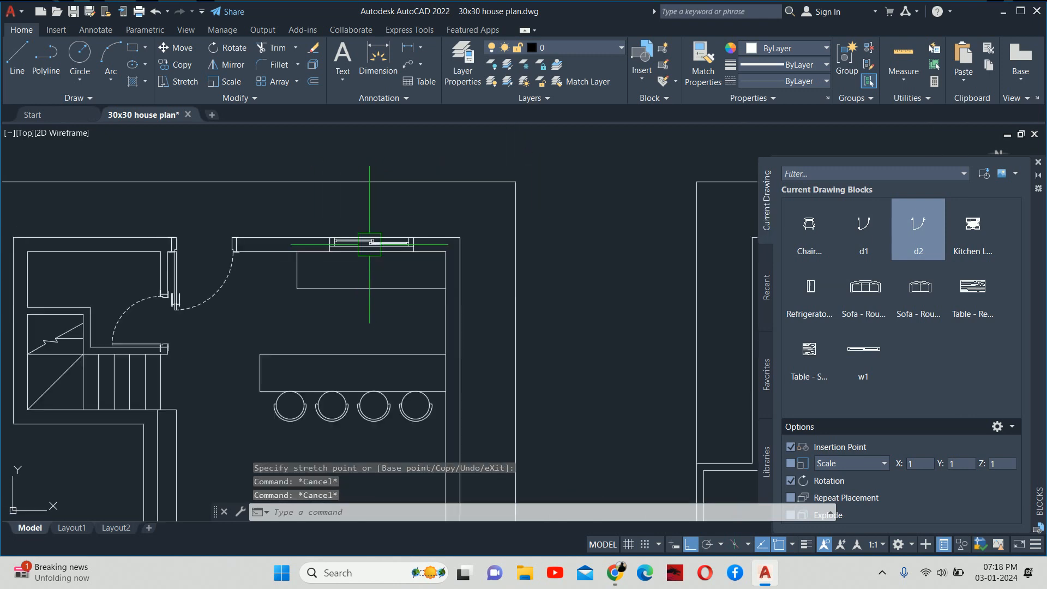
key(Escape)
scroll(426, 223, up, 1)
middle_drag(431, 243, 498, 139)
scroll(494, 222, down, 2)
scroll(445, 343, up, 2)
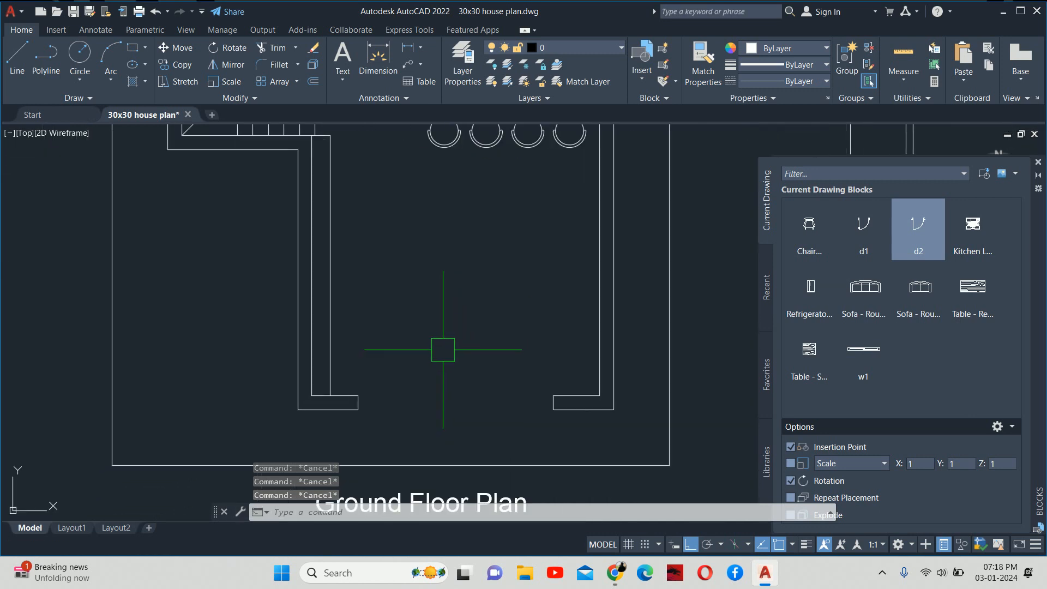
middle_drag(465, 362, 478, 333)
scroll(478, 334, down, 2)
middle_drag(425, 257, 478, 391)
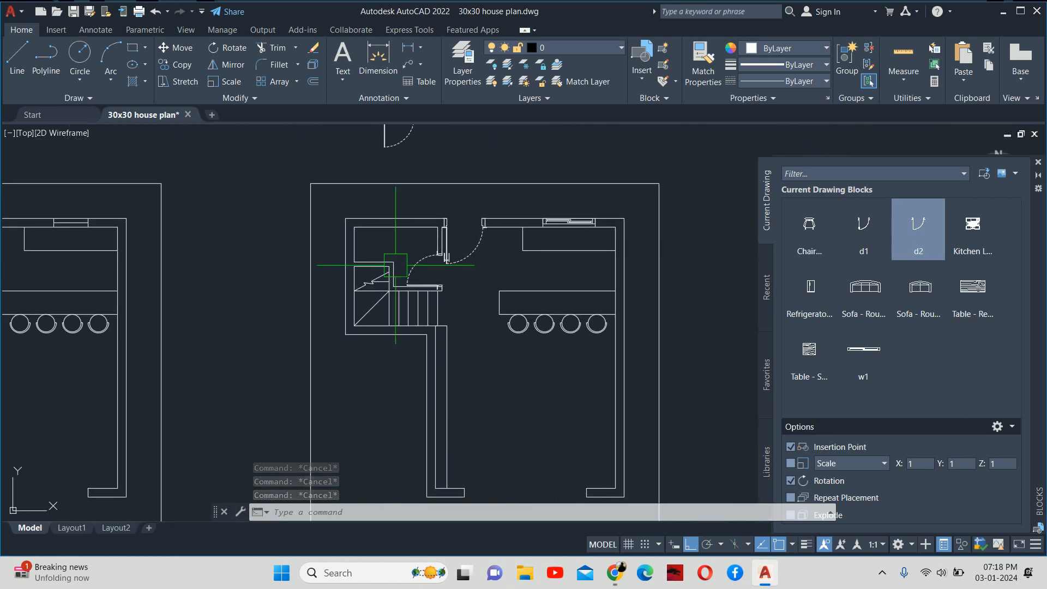
Draw a vertical line from the midpoint of the lower wall of the small room above the stairs up to the top wall's outer line.
scroll(377, 250, up, 2)
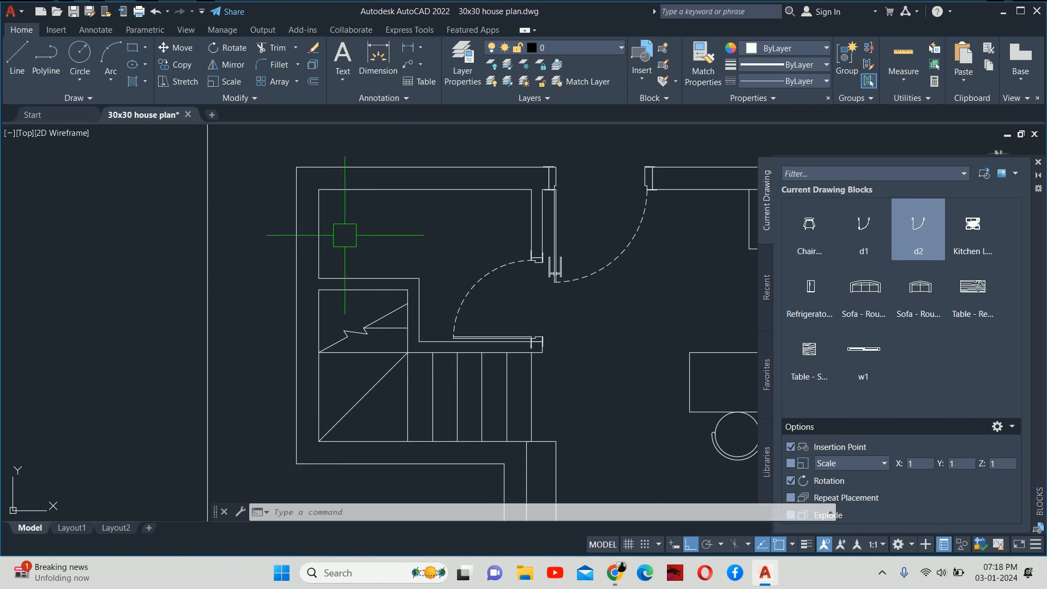
middle_drag(376, 254, 514, 286)
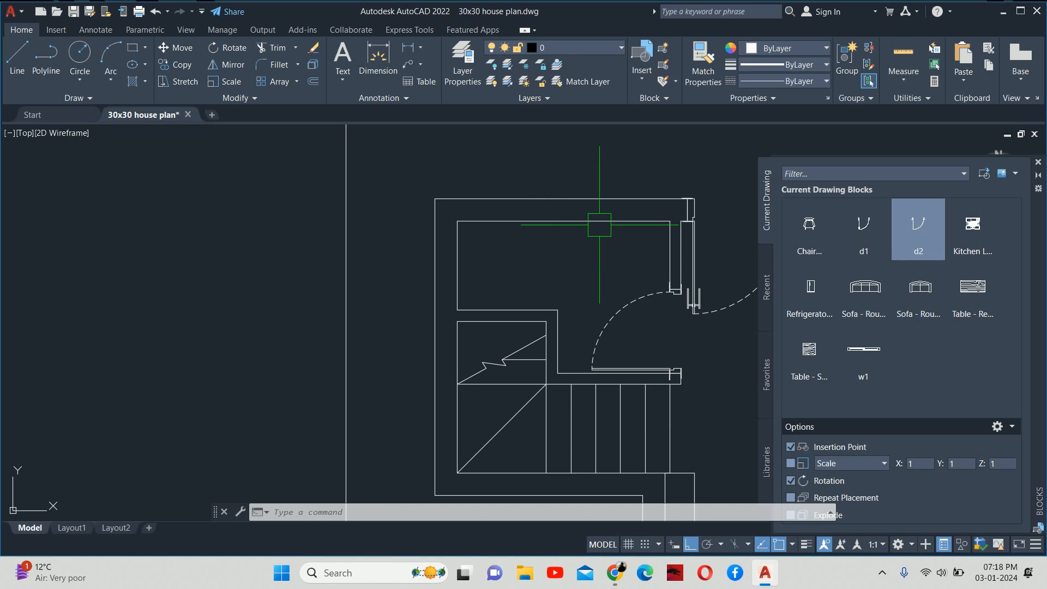
middle_drag(594, 223, 600, 257)
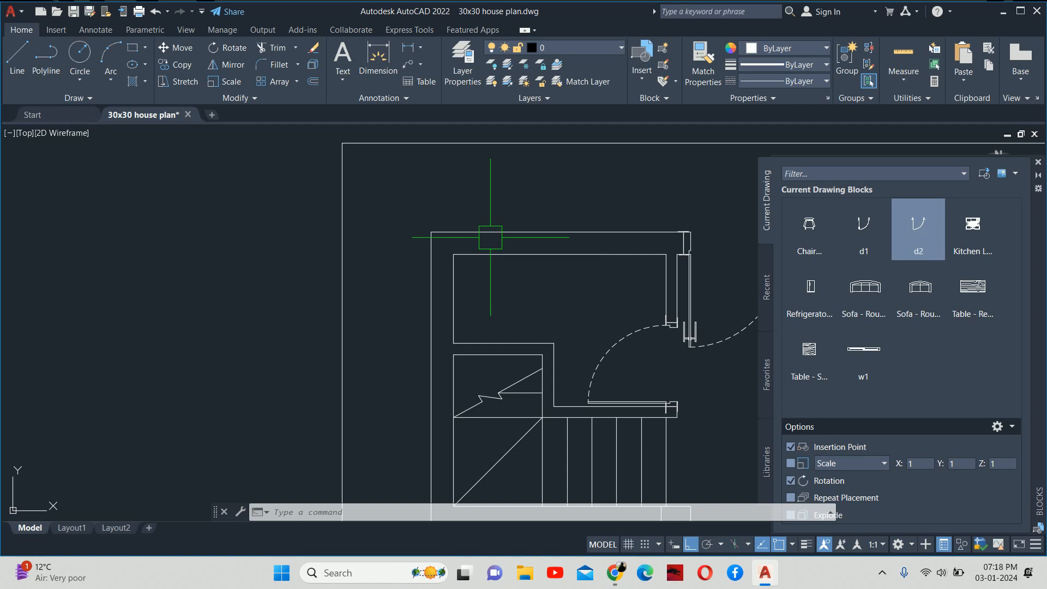
key(Return)
scroll(479, 245, up, 2)
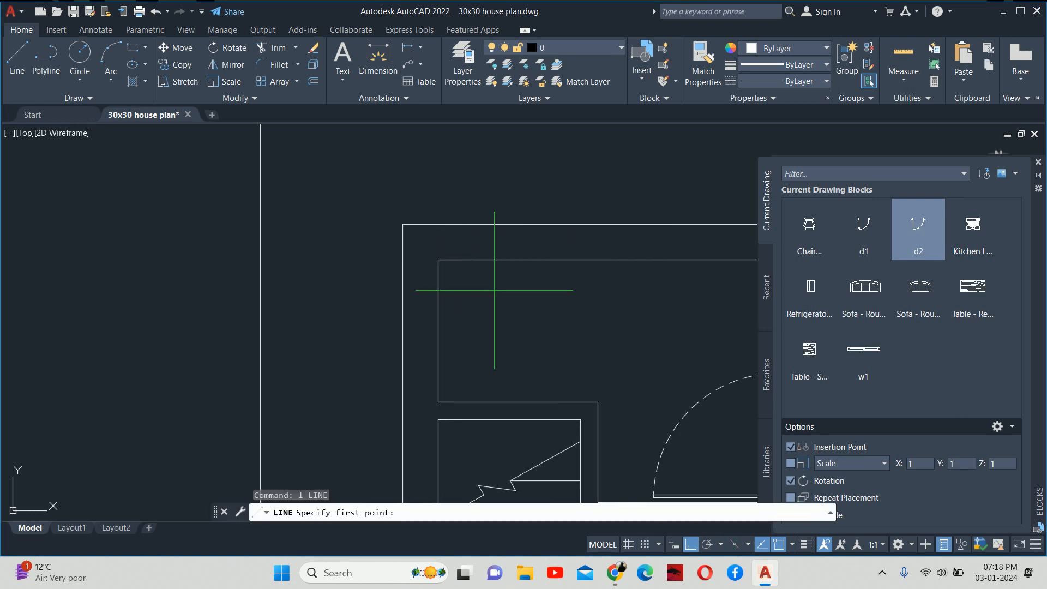
click(526, 395)
click(518, 224)
key(Return)
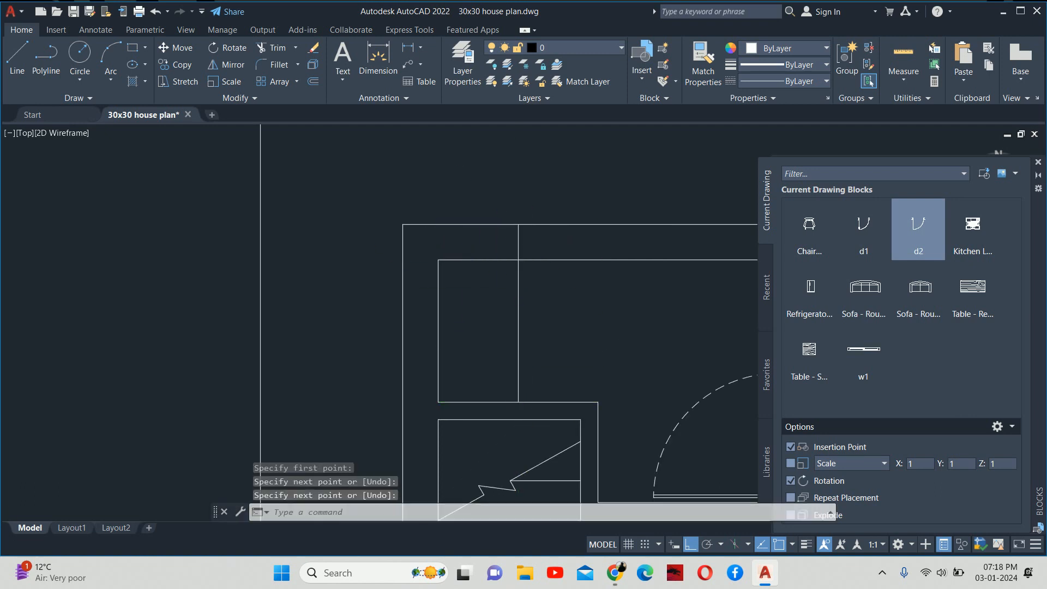
key(Escape)
scroll(518, 223, down, 2)
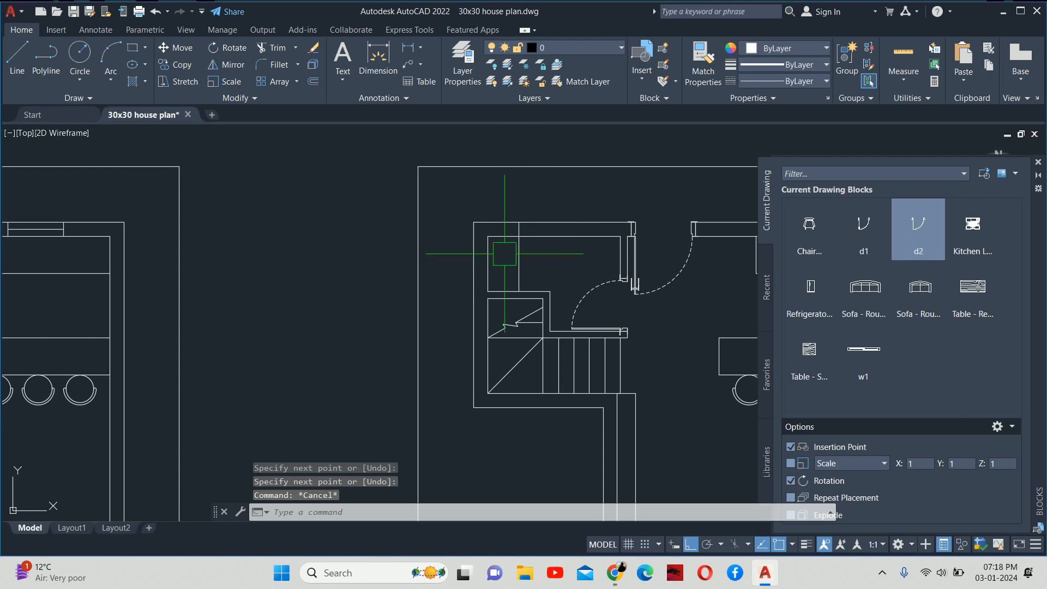
Trim away the part of the vertical line inside the room, keeping only the piece within the top wall.
text(tr)
key(Return)
scroll(513, 254, up, 4)
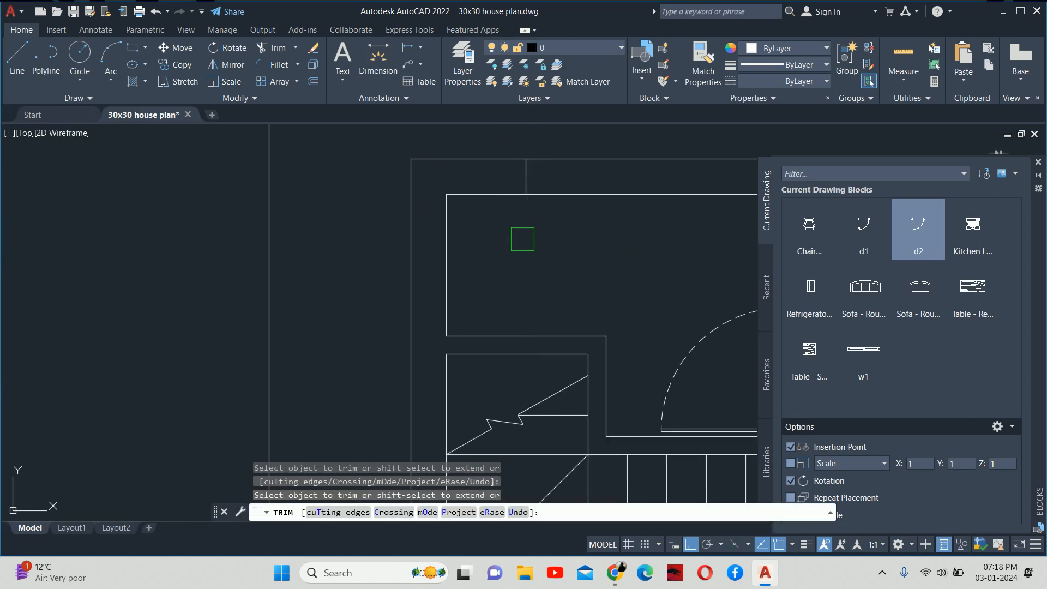
scroll(523, 238, down, 2)
key(Escape)
key(Escape)
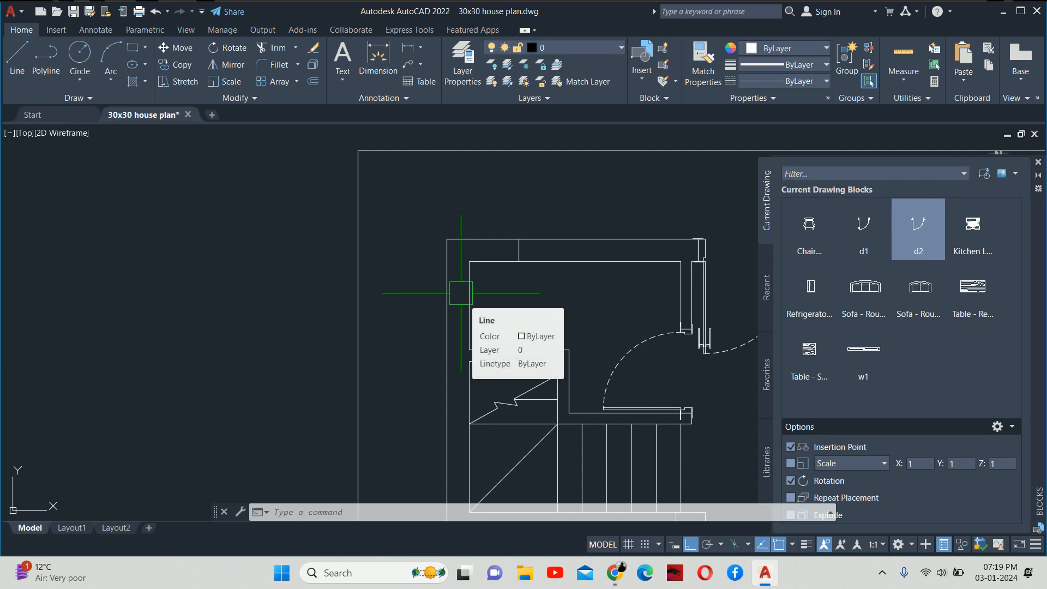
key(Escape)
key(Escape)
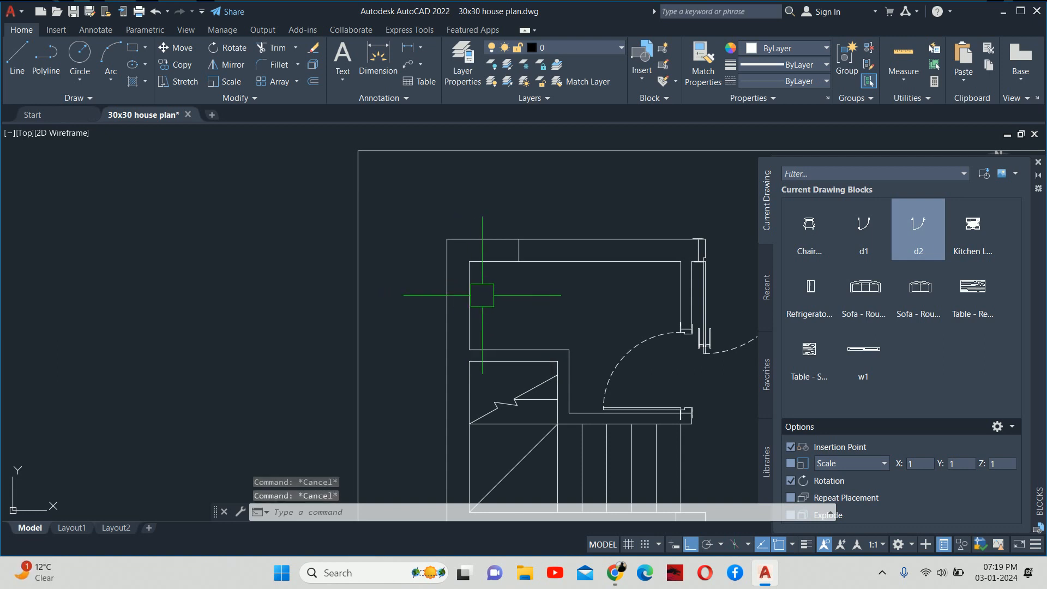
scroll(519, 244, up, 2)
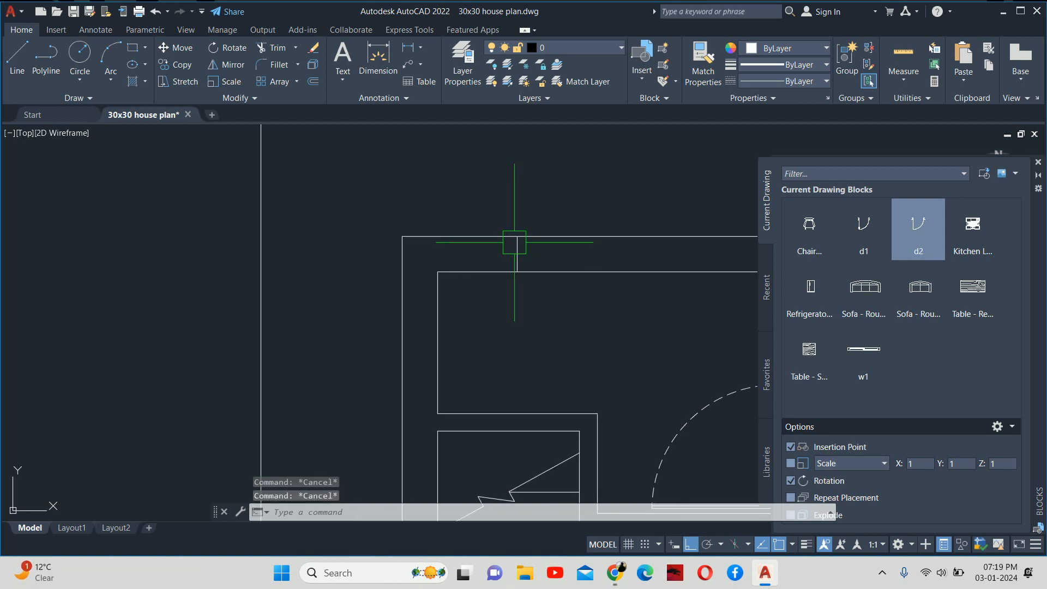
key(Return)
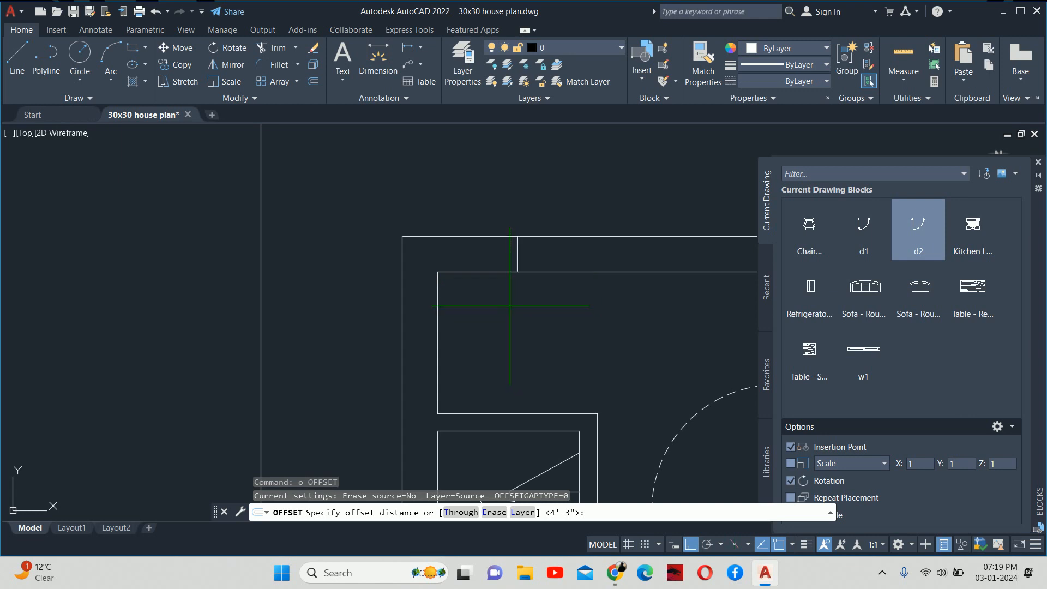
key(Escape)
key(Escape)
key(Escape)
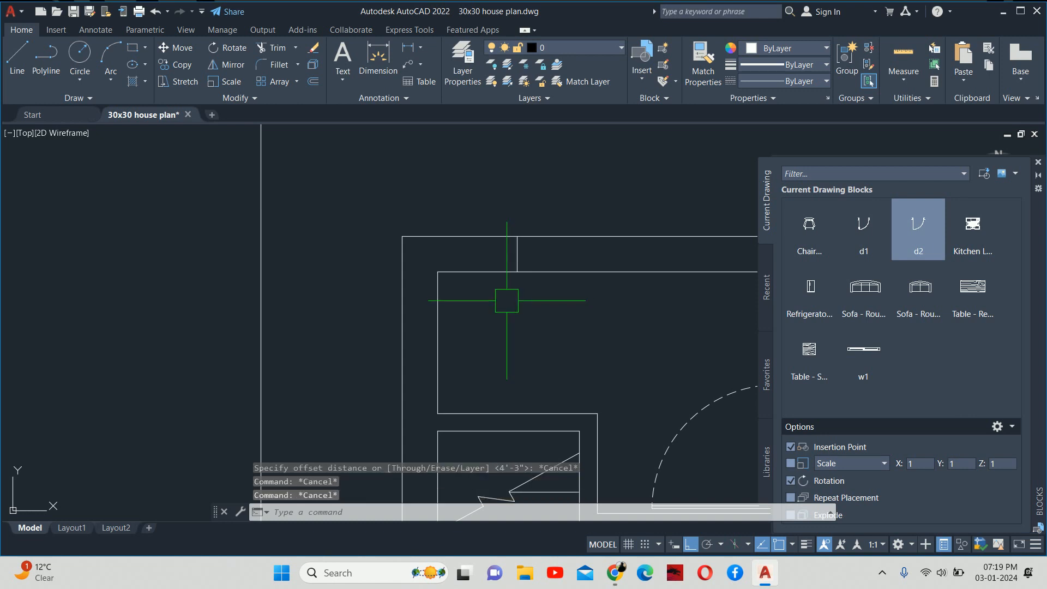
Offset the short line in the small room's top wall by 9" to both sides.
text(o)
key(Return)
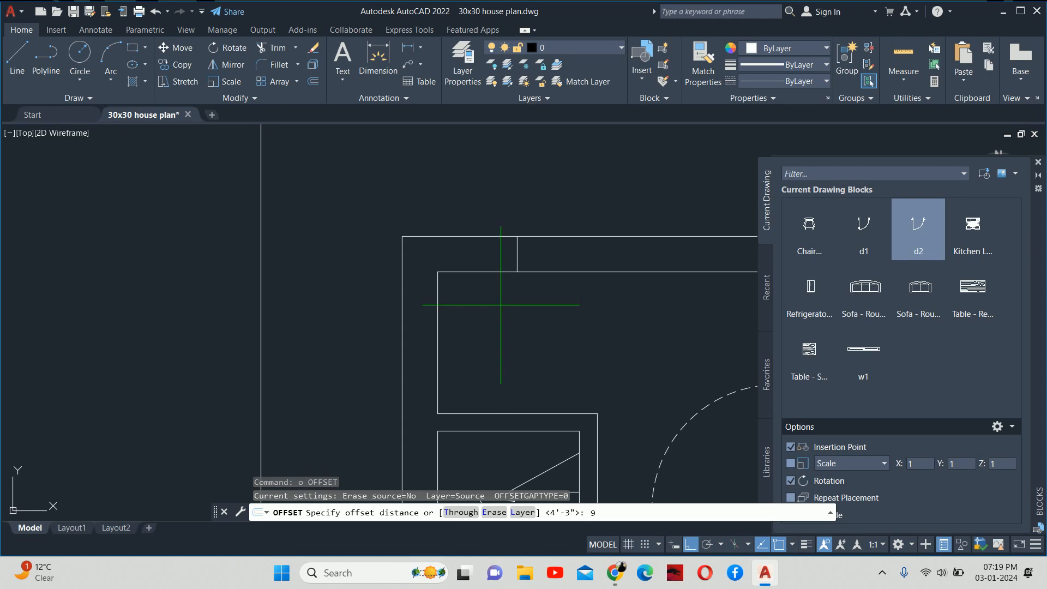
text(9)
key(Return)
scroll(516, 284, up, 4)
click(519, 239)
click(498, 216)
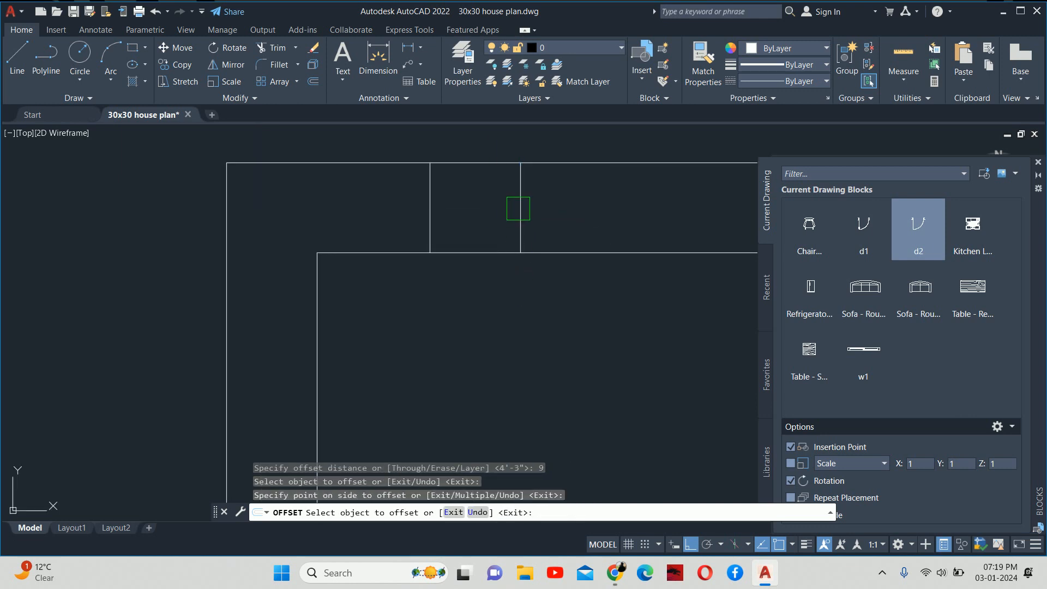
click(518, 209)
click(615, 206)
key(Escape)
key(Escape)
key(Escape)
key(Escape)
scroll(566, 214, down, 2)
scroll(530, 216, up, 2)
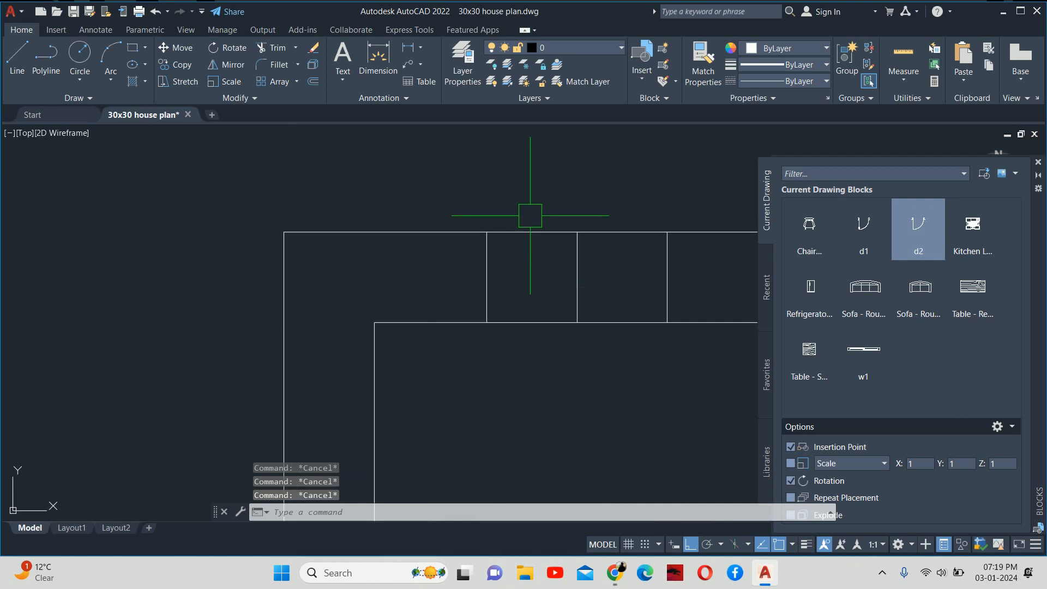
Try deleting the middle line between the two offset lines, and undo the deletion.
scroll(517, 248, down, 1)
scroll(523, 290, up, 1)
click(533, 315)
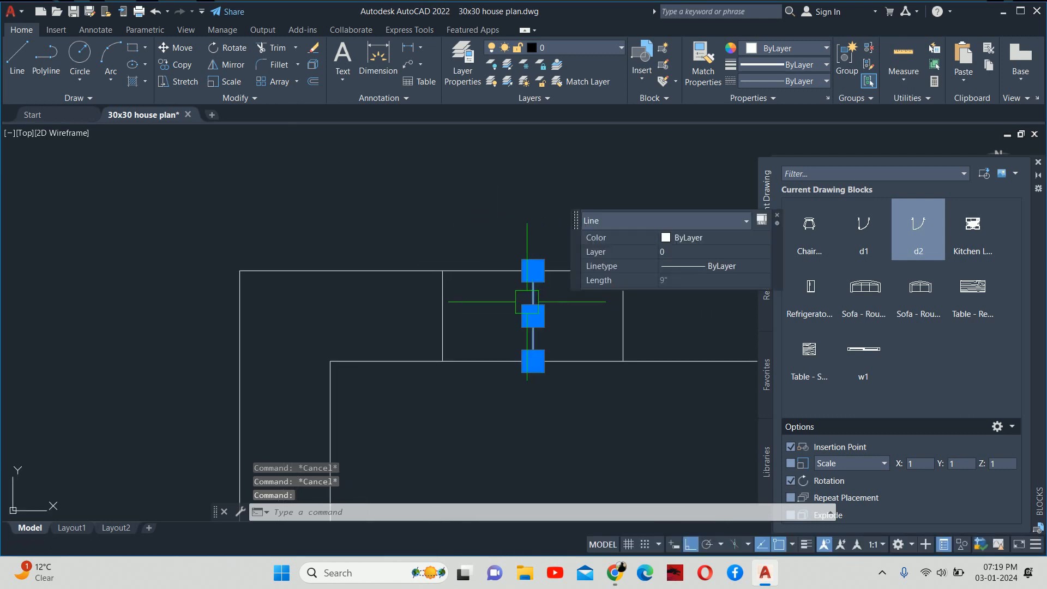
key(Delete)
scroll(525, 291, down, 2)
key(ctrl+z)
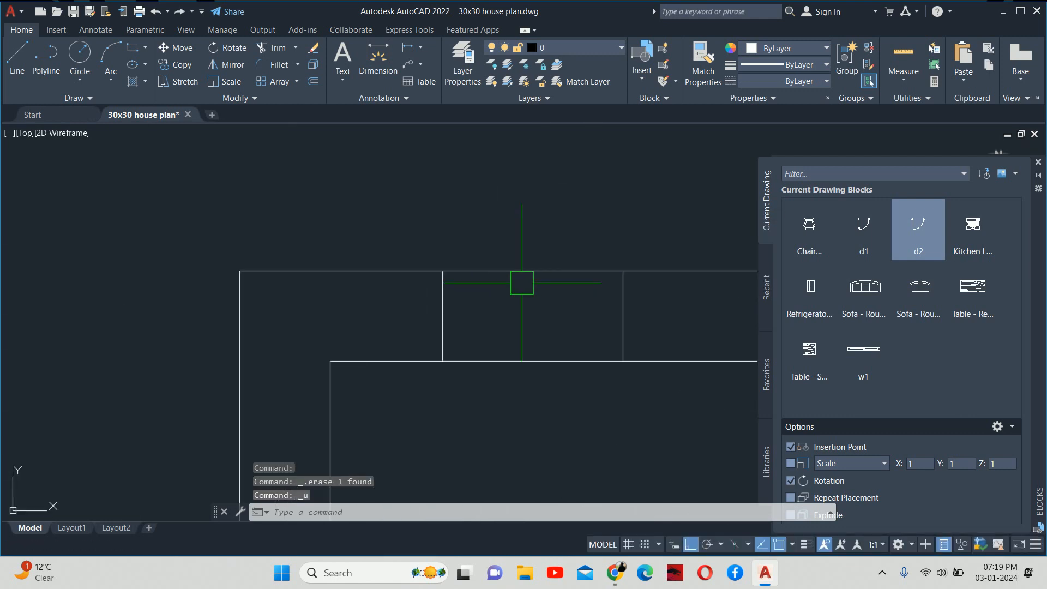
key(ctrl+z)
Draw an 18" by 1" rectangle in the empty space beside the door drawing above the second ground floor plan.
scroll(521, 283, down, 5)
middle_drag(527, 269, 487, 378)
key(Escape)
text(rec)
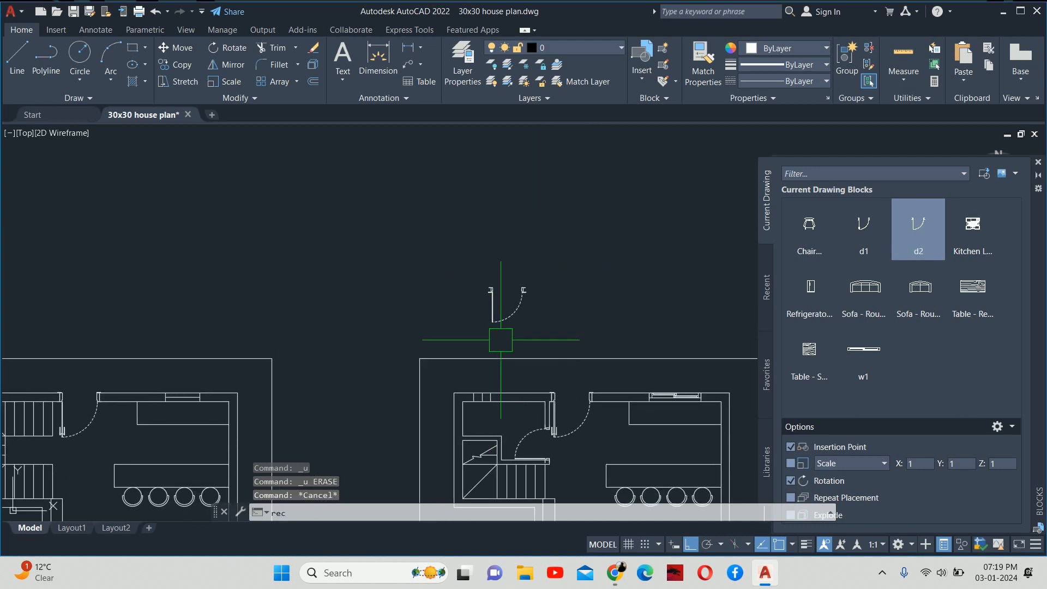
key(Return)
scroll(491, 306, up, 3)
click(461, 285)
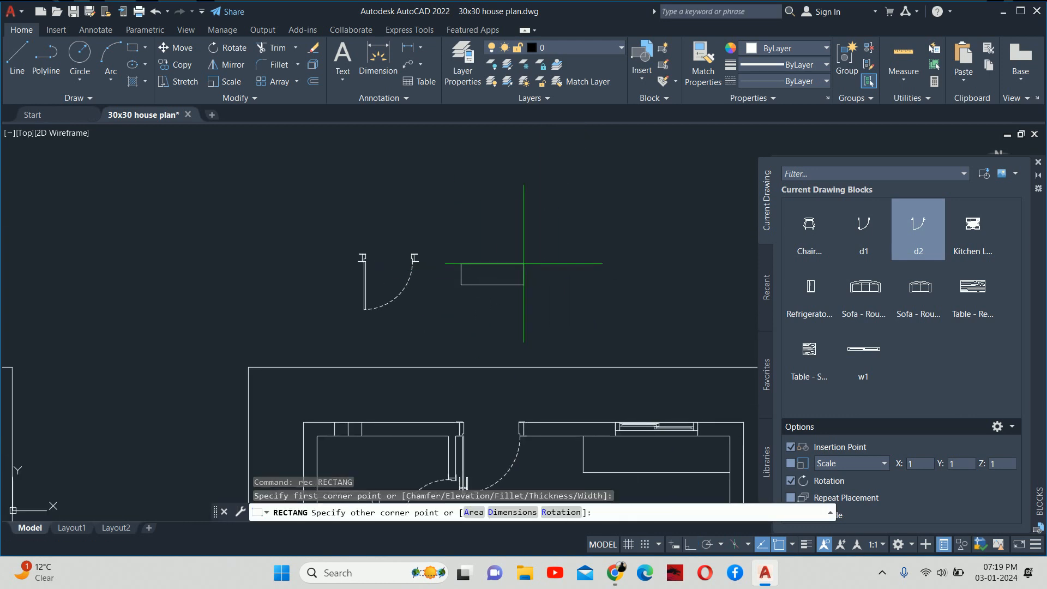
text(d)
key(Return)
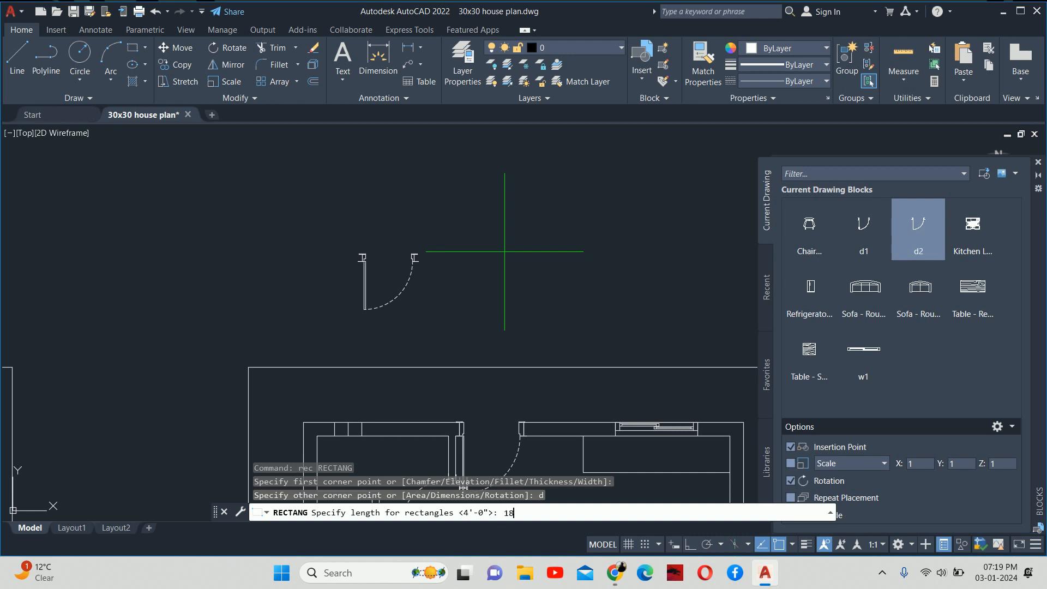
key(Return)
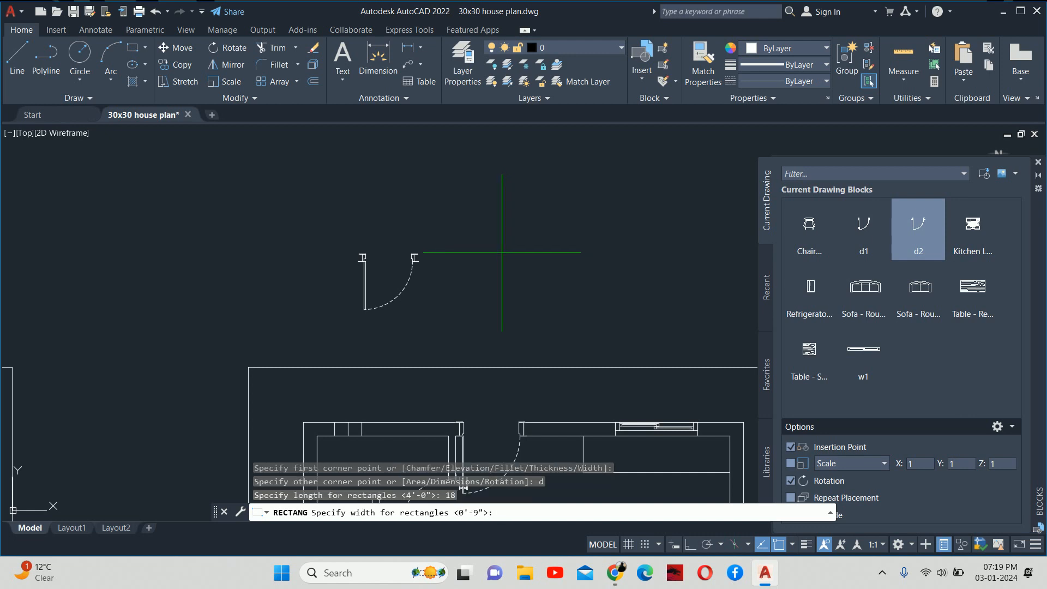
text(1)
key(Return)
click(531, 258)
key(Escape)
key(Escape)
Explode the 18" by 1" rectangle beside the door drawing into separate lines.
scroll(483, 281, up, 4)
key(Escape)
scroll(362, 284, up, 1)
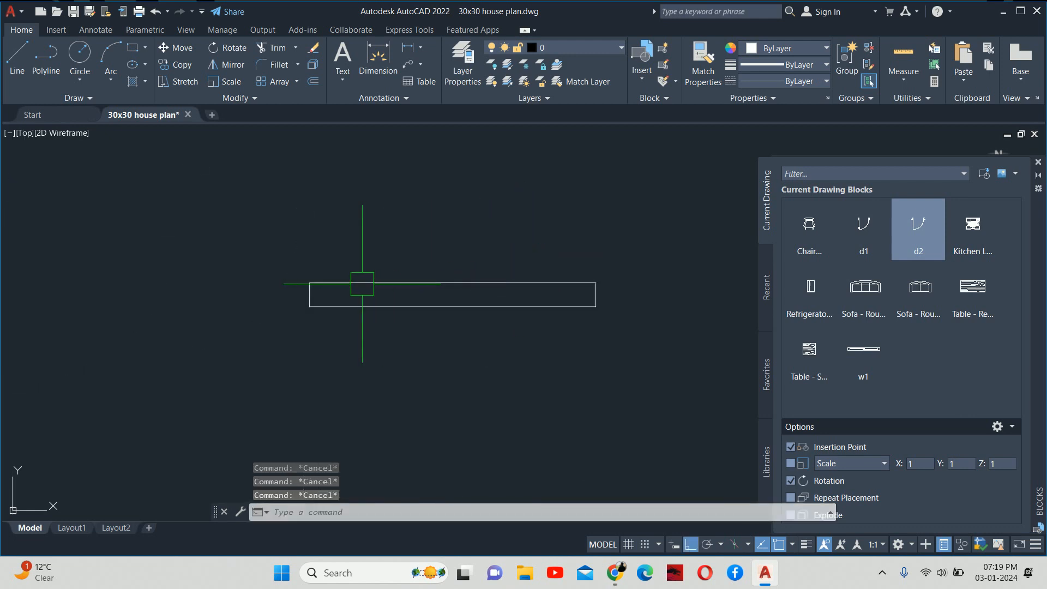
middle_drag(362, 284, 433, 285)
text(x)
key(Return)
click(446, 308)
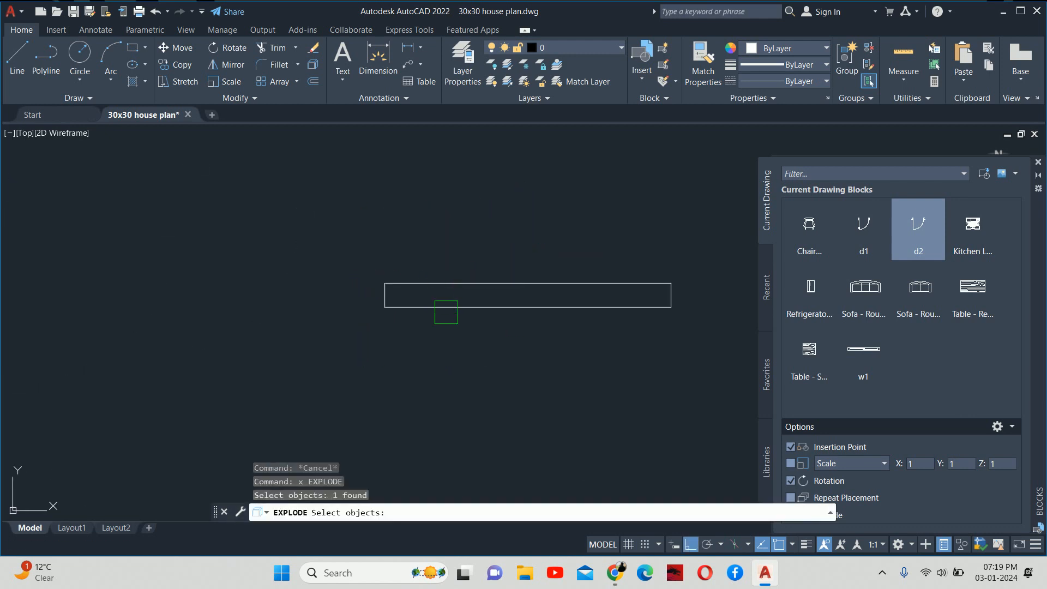
key(Return)
Offset both short end lines of the exploded rectangle outward by 1.5".
text(o)
key(Return)
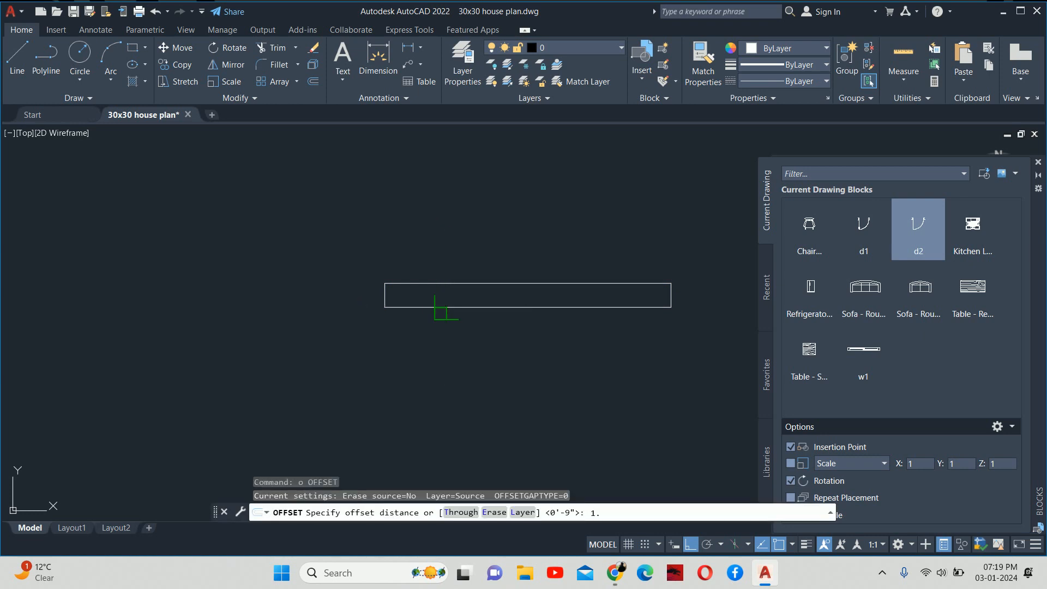
text(1.5)
key(Return)
click(385, 292)
click(326, 293)
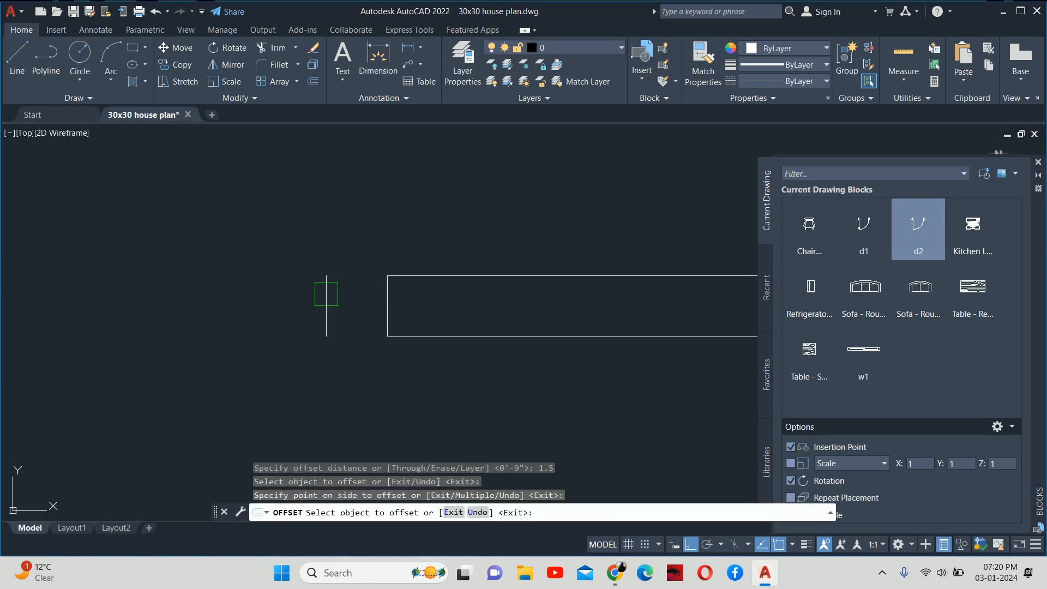
scroll(499, 306, down, 2)
middle_drag(499, 306, 258, 301)
scroll(384, 294, up, 7)
click(301, 336)
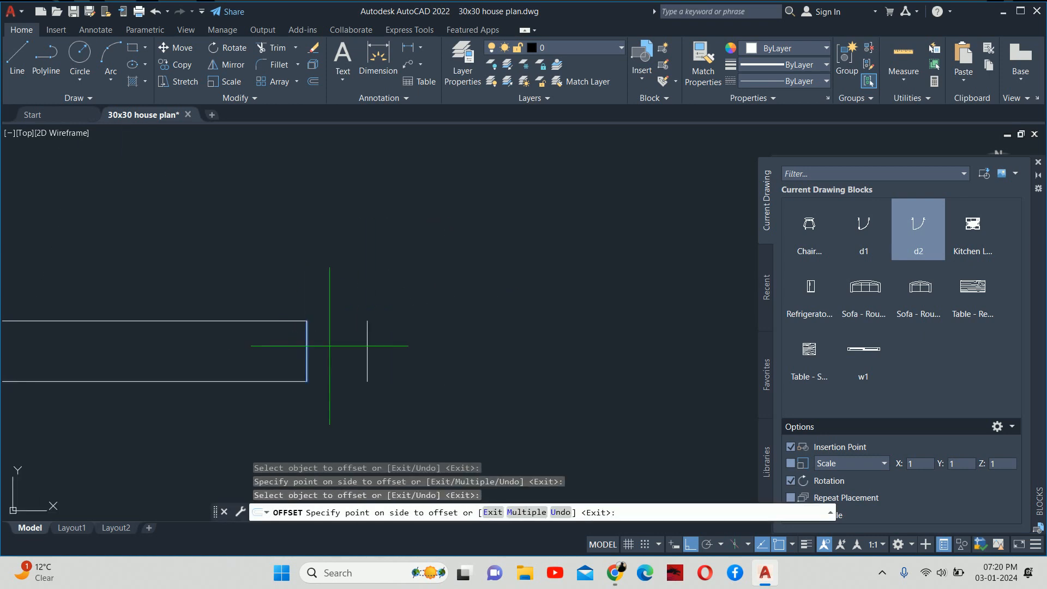
click(400, 339)
scroll(400, 335, down, 2)
middle_drag(403, 334, 544, 319)
key(Return)
scroll(544, 319, down, 2)
key(Escape)
key(Escape)
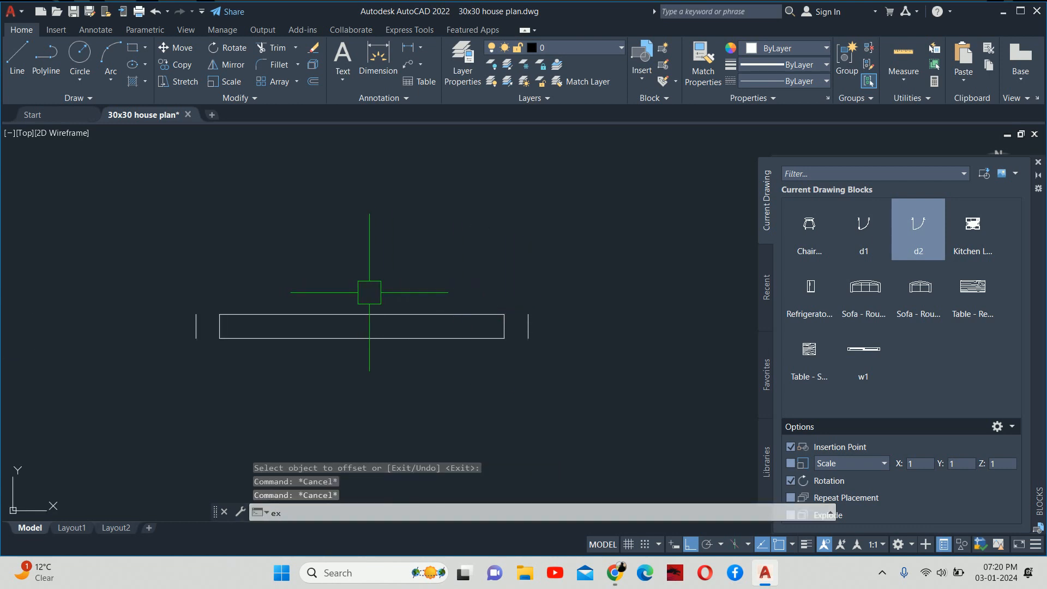
Extend the two long lines at both ends to meet the outer offset lines.
key(Return)
click(454, 314)
click(295, 314)
click(272, 343)
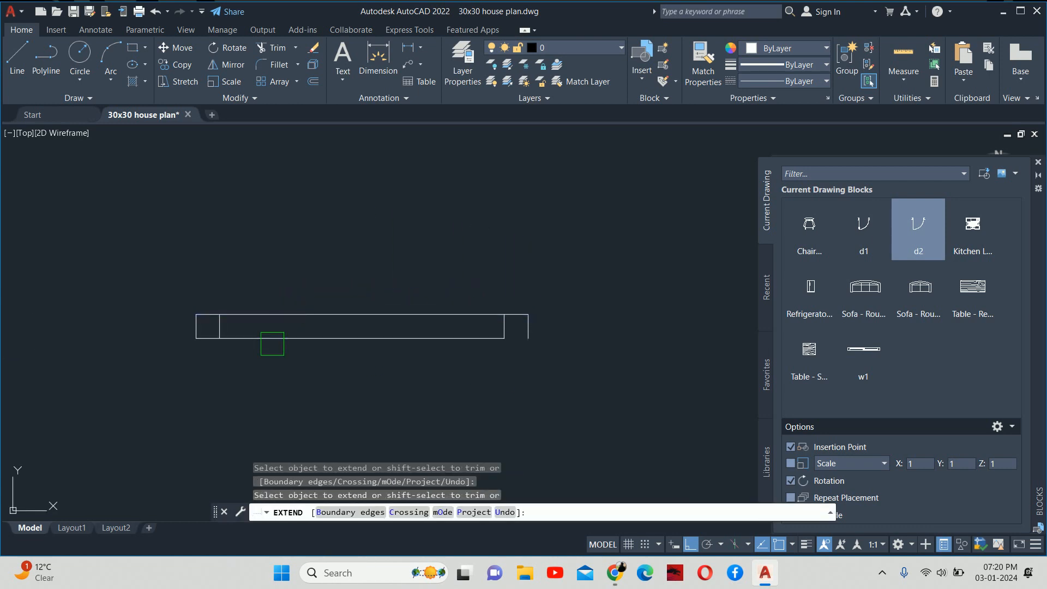
key(Escape)
key(Escape)
key(Escape)
Create a block named v from the whole small window, with its base point at the midpoint of the upper long edge.
scroll(467, 325, down, 4)
scroll(523, 317, up, 4)
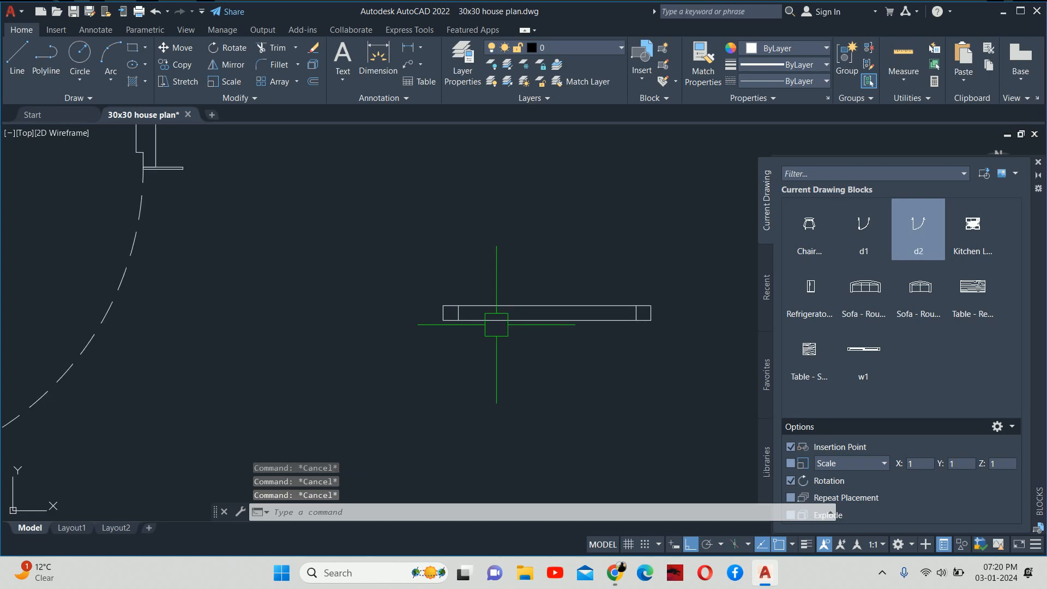
scroll(497, 325, up, 2)
middle_drag(537, 322, 523, 322)
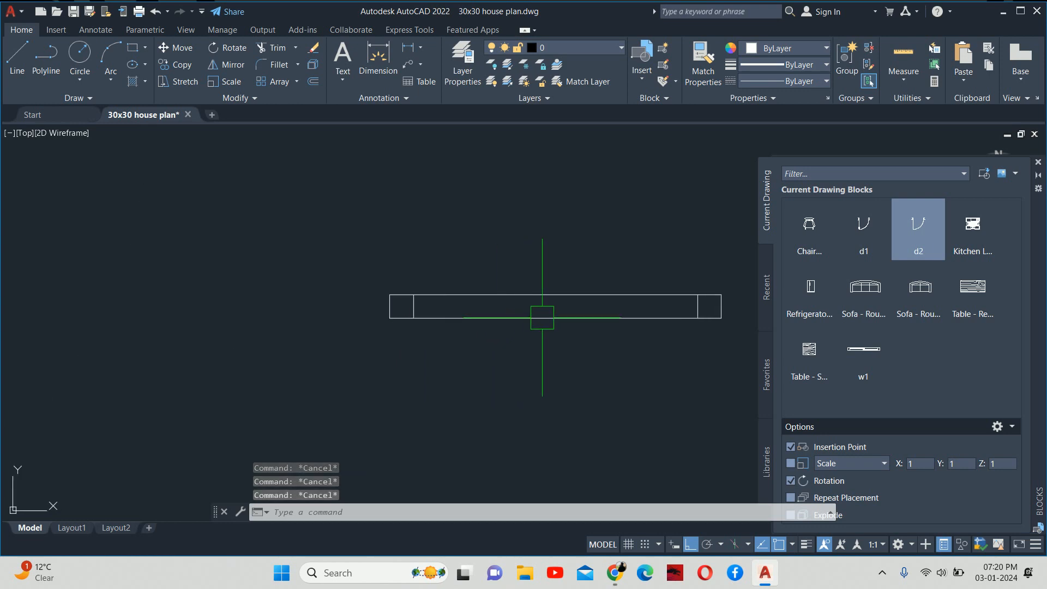
text(b)
key(Return)
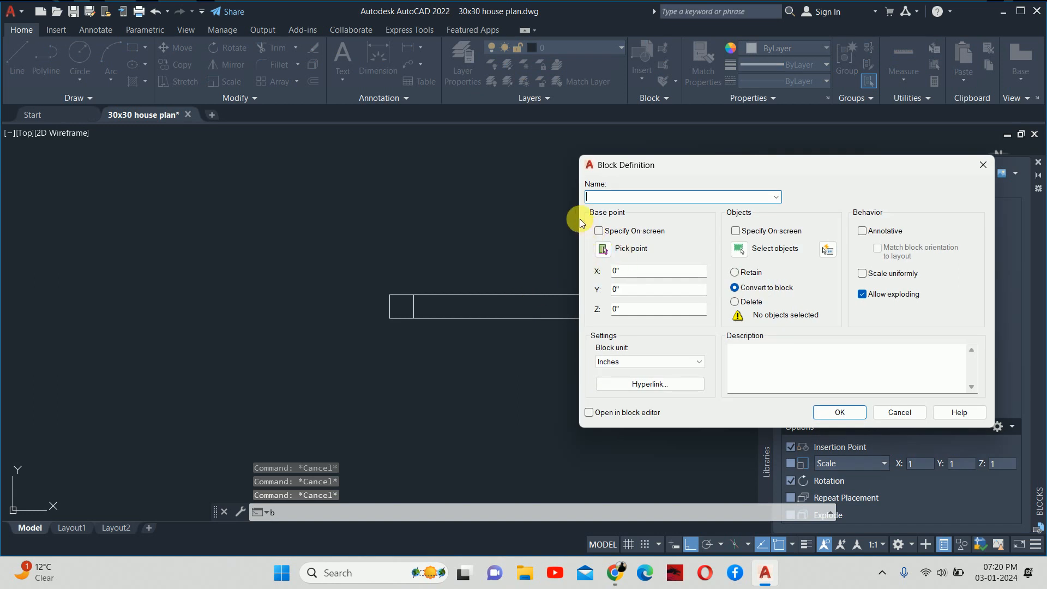
click(739, 250)
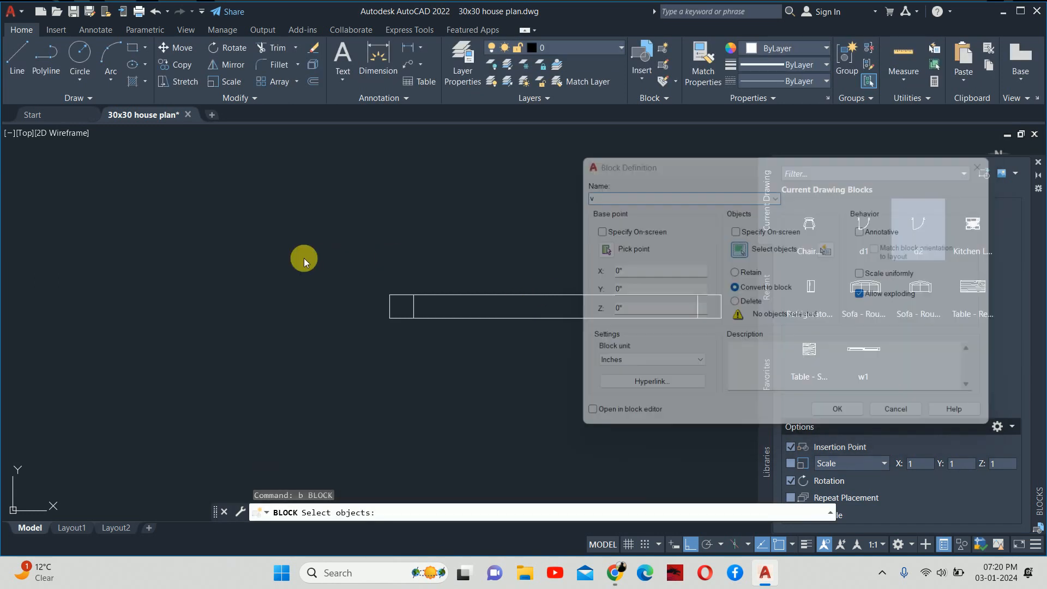
click(303, 258)
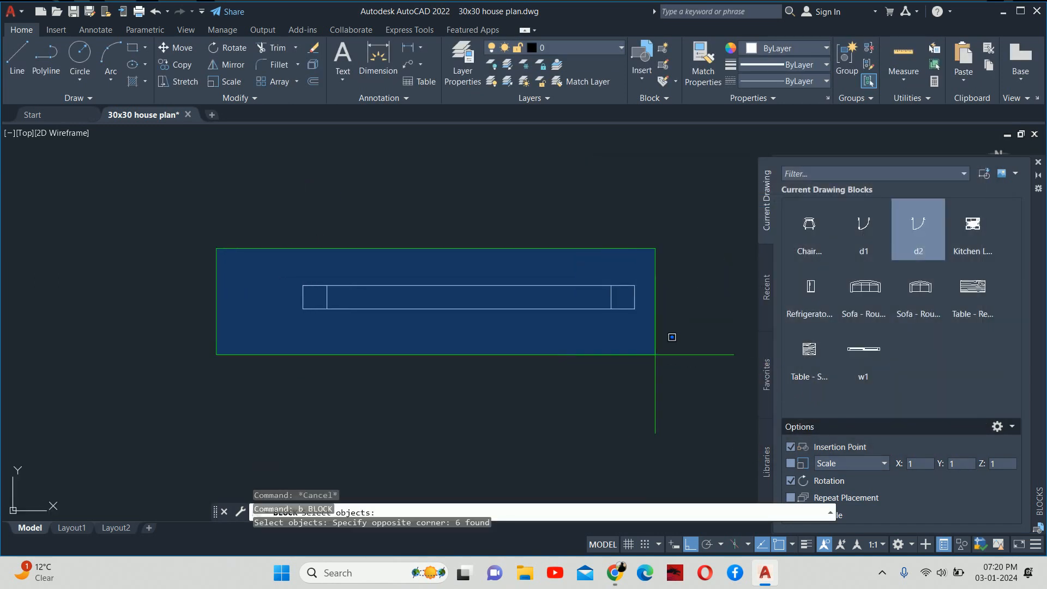
click(666, 354)
key(Return)
click(603, 249)
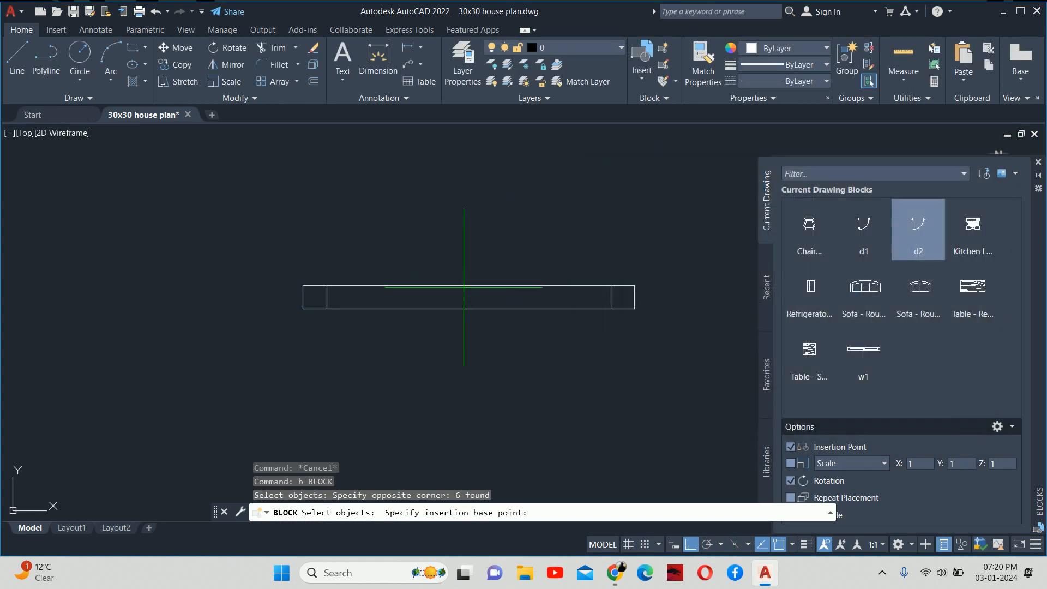
click(468, 285)
click(839, 413)
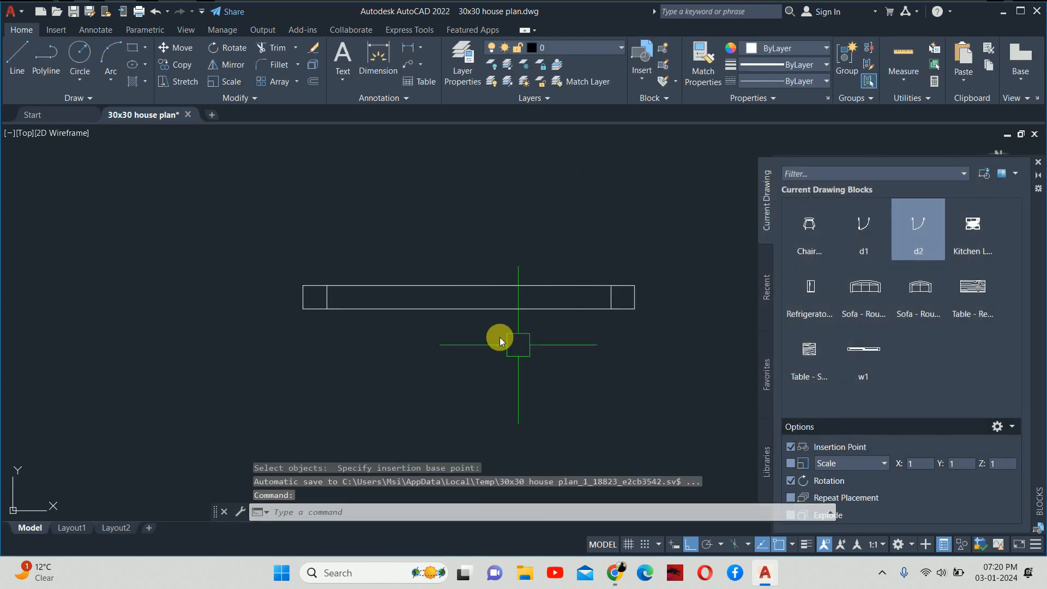
key(Escape)
key(Escape)
click(472, 308)
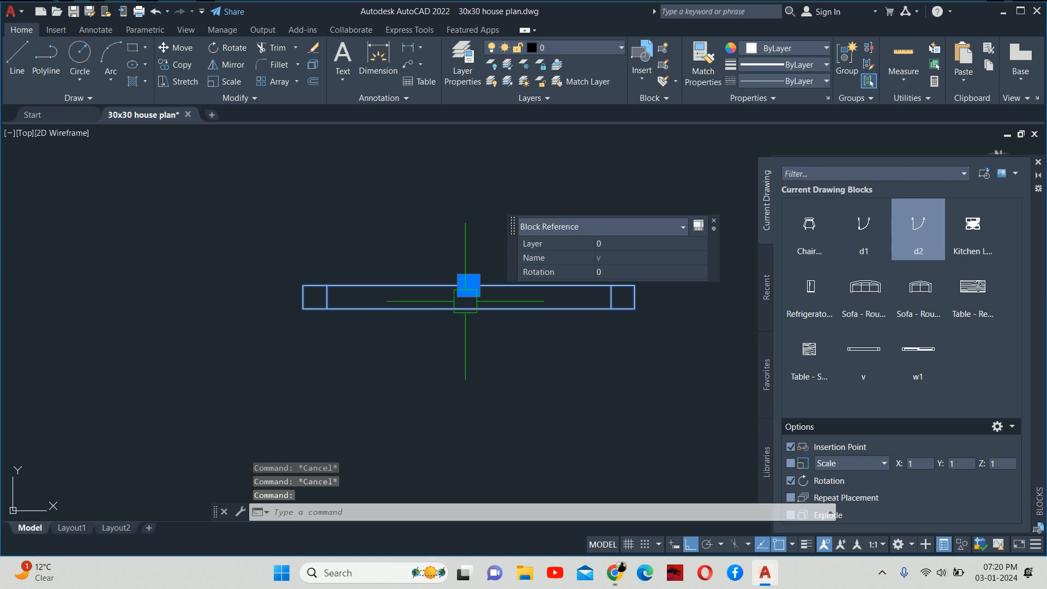
scroll(466, 301, down, 3)
scroll(464, 295, down, 4)
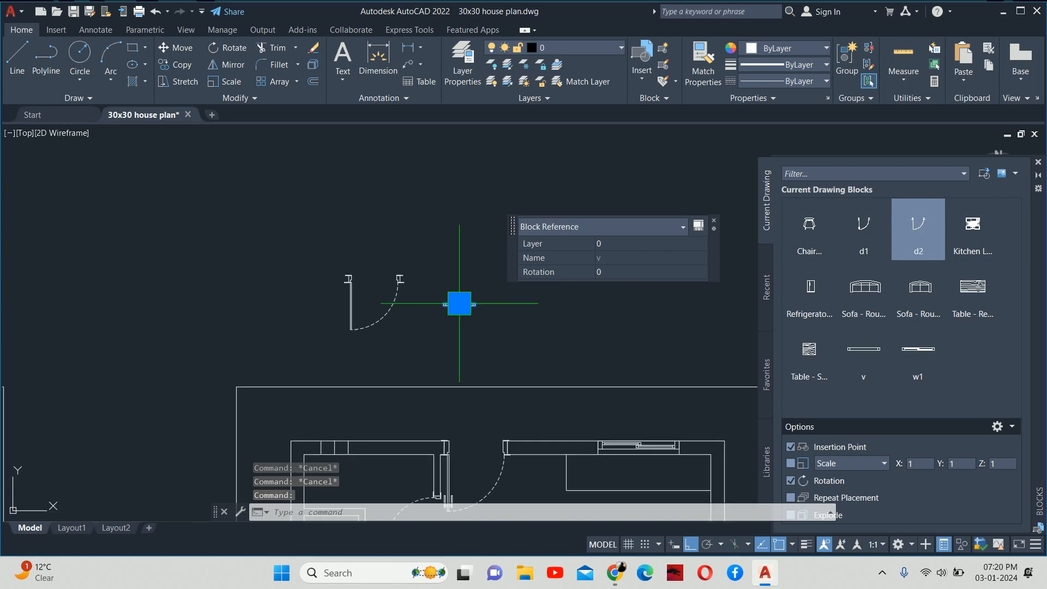
key(Escape)
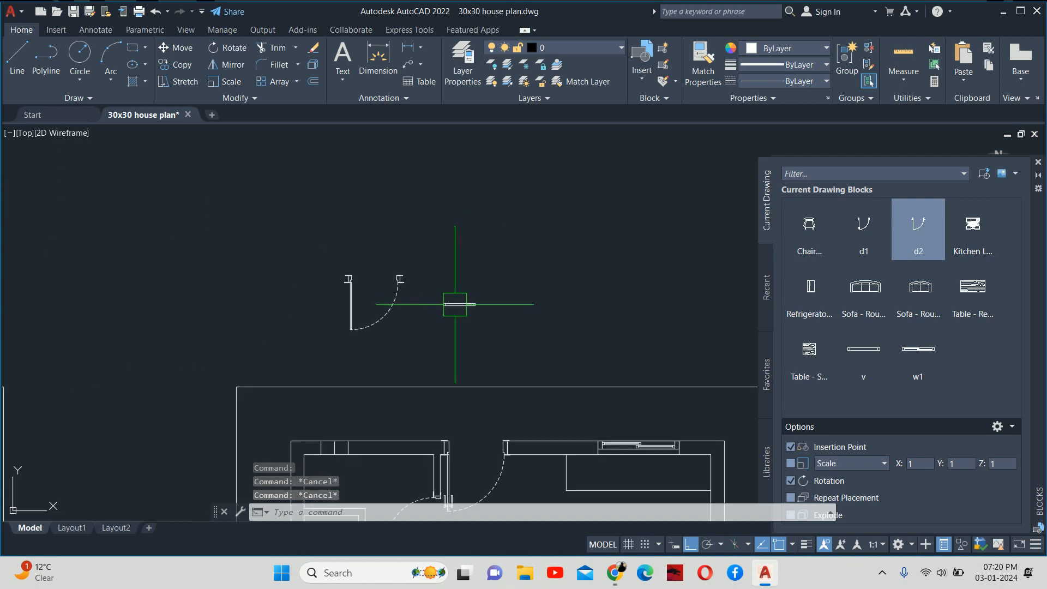
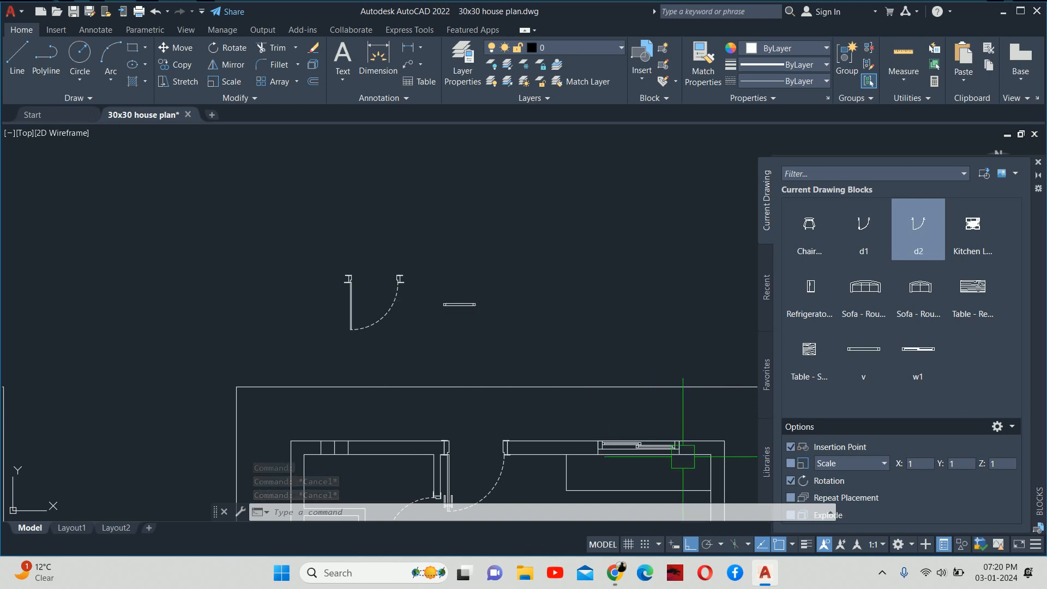
key(Escape)
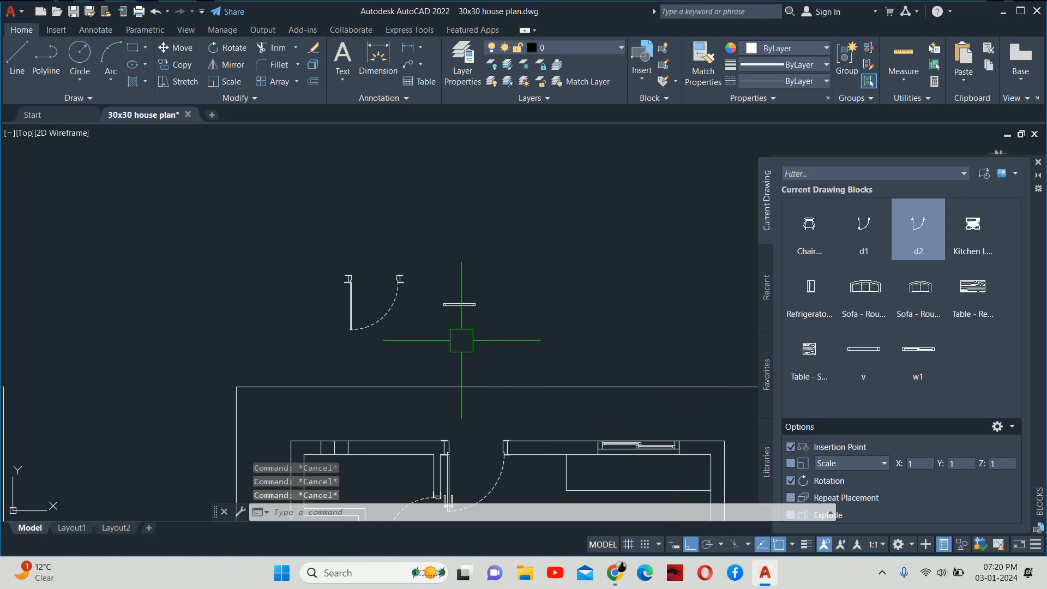
Edit block v so its lower long line uses the HIDDEN linetype, and save the change when closing the block editor.
scroll(456, 288, up, 4)
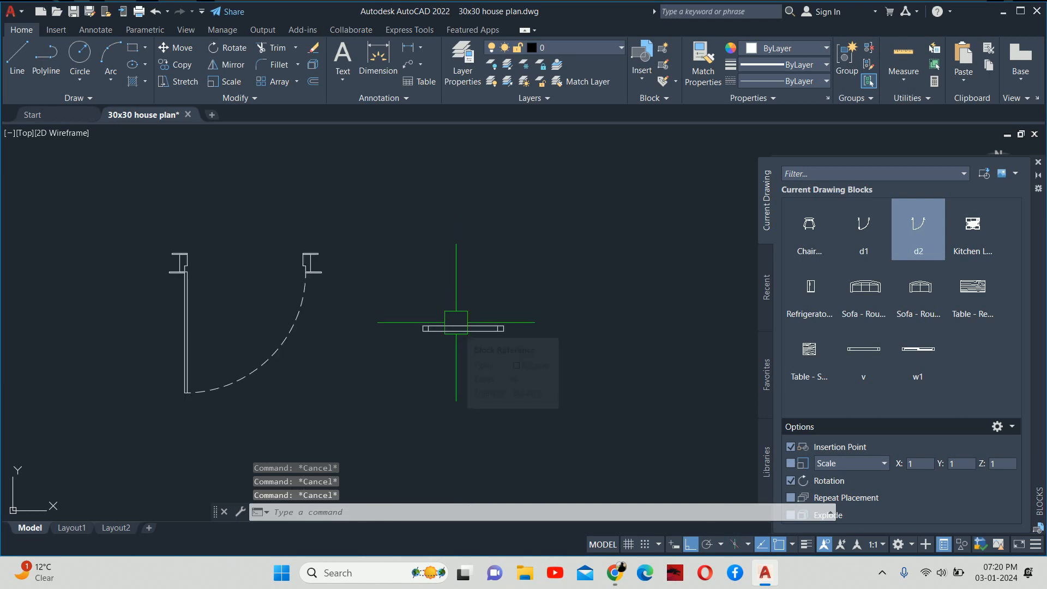
click(447, 329)
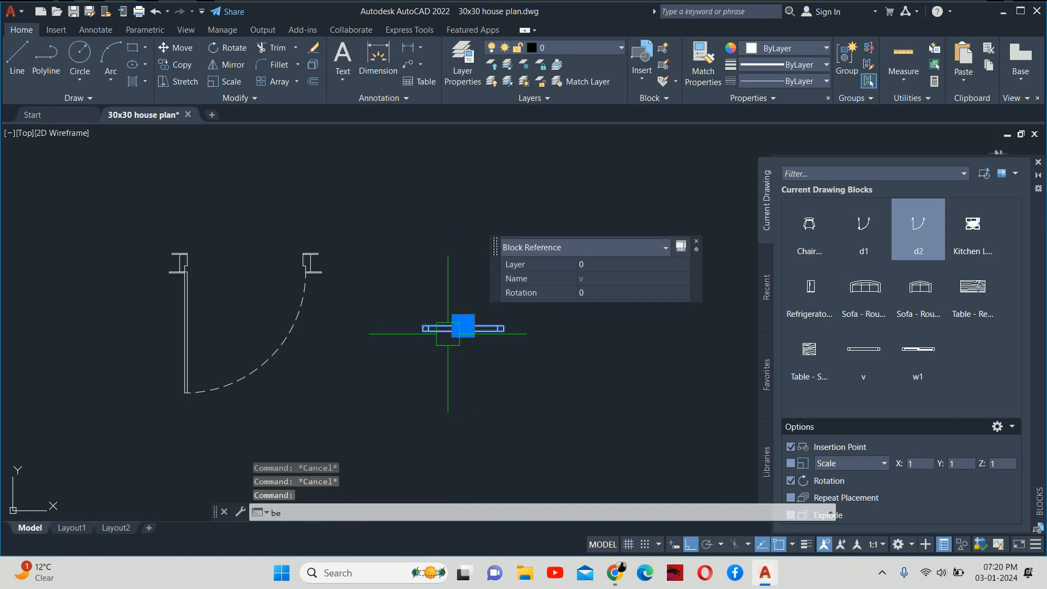
key(Return)
click(496, 381)
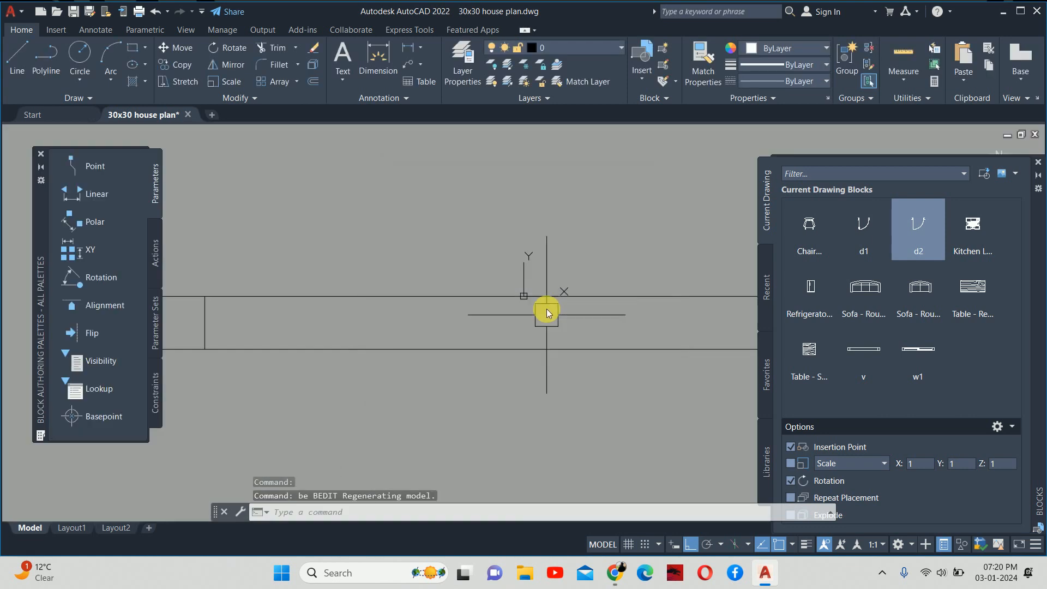
scroll(472, 326, down, 3)
click(485, 335)
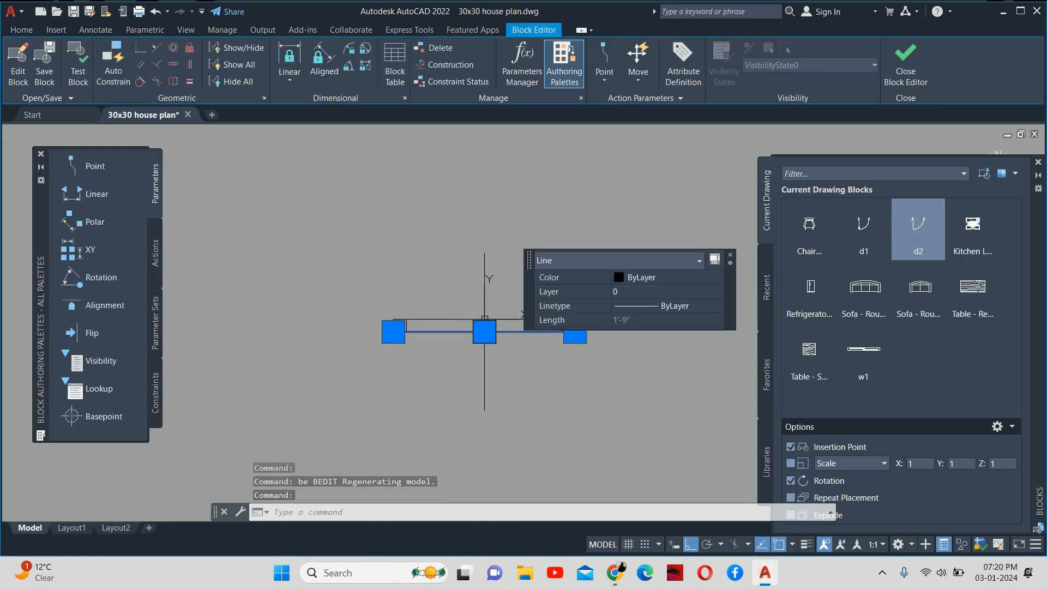
click(654, 307)
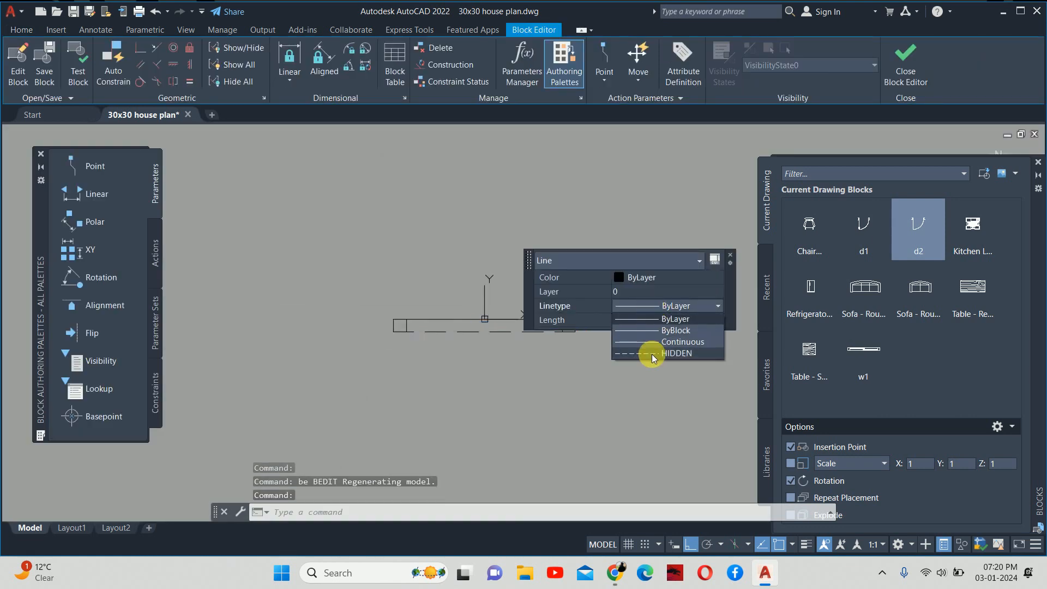
click(653, 353)
key(Escape)
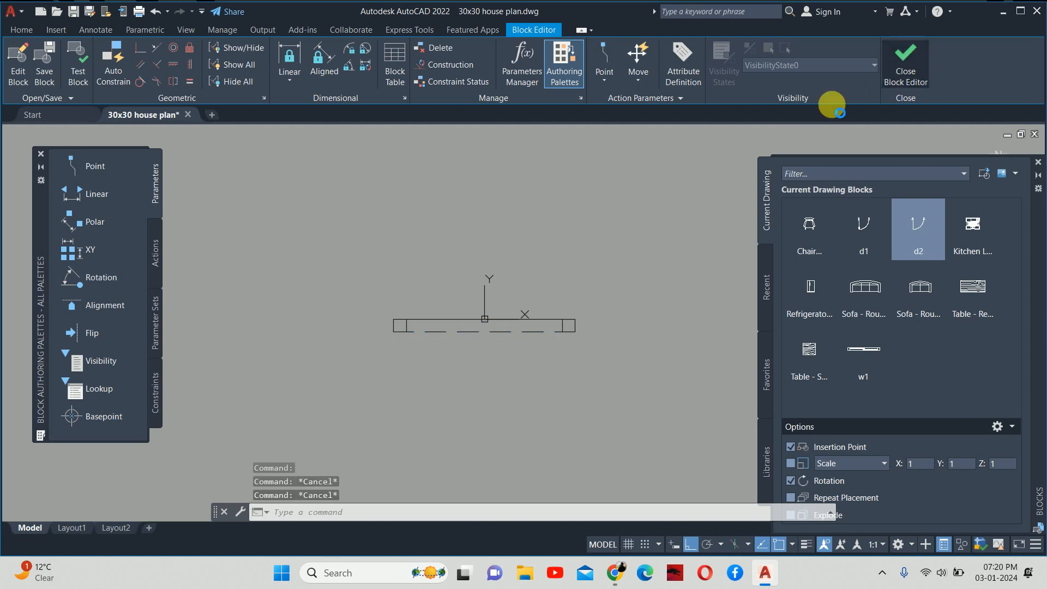
click(905, 60)
click(512, 256)
key(Escape)
key(Escape)
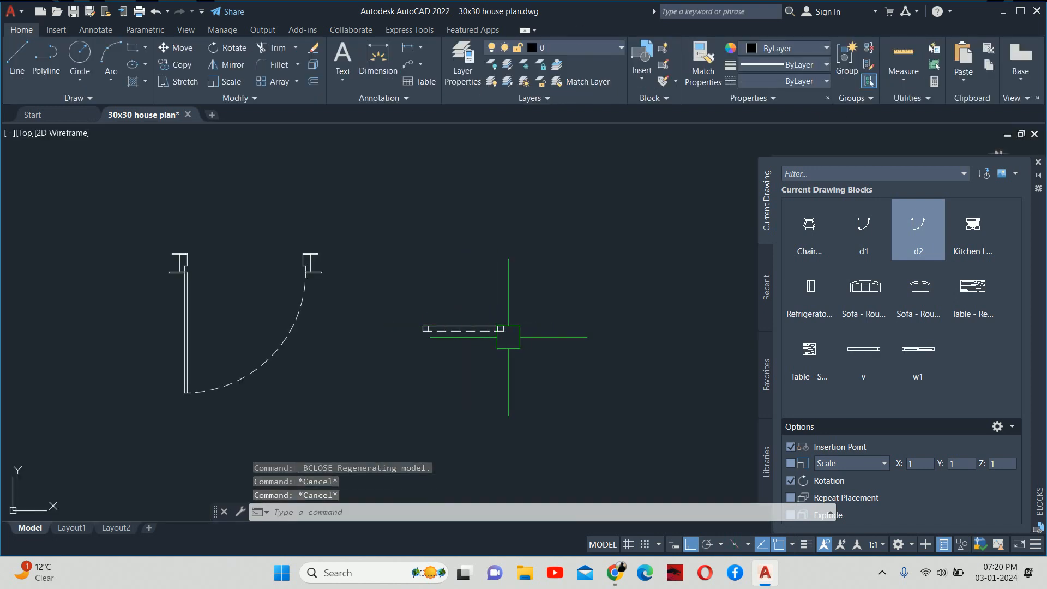
Move block v by its upper midpoint to the upper end of the middle line in the small room's top wall.
scroll(453, 342, up, 1)
text(m)
key(Return)
click(485, 312)
key(Return)
scroll(493, 310, up, 3)
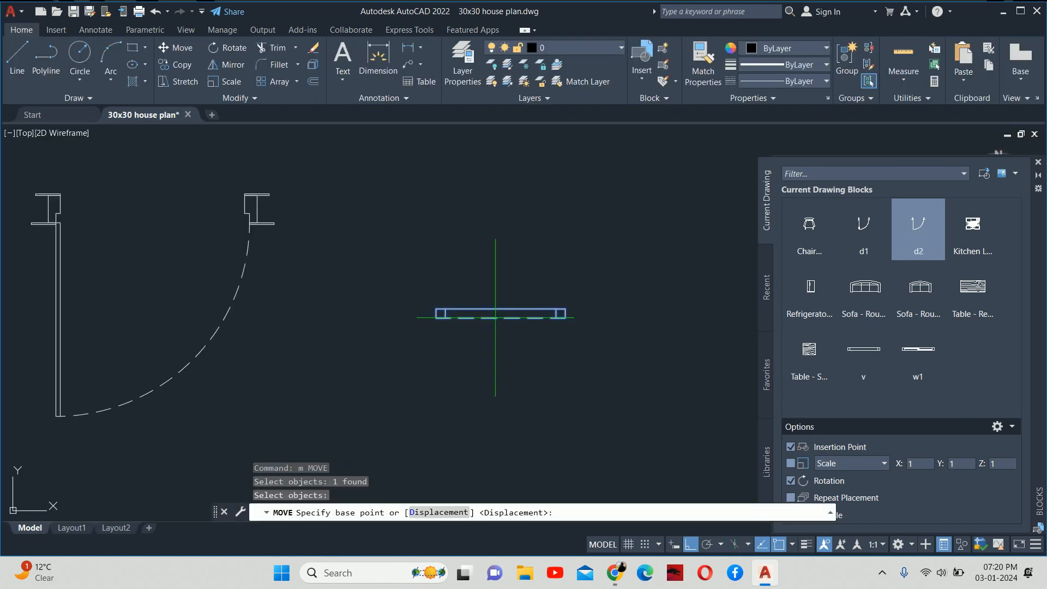
click(494, 305)
scroll(453, 292, down, 5)
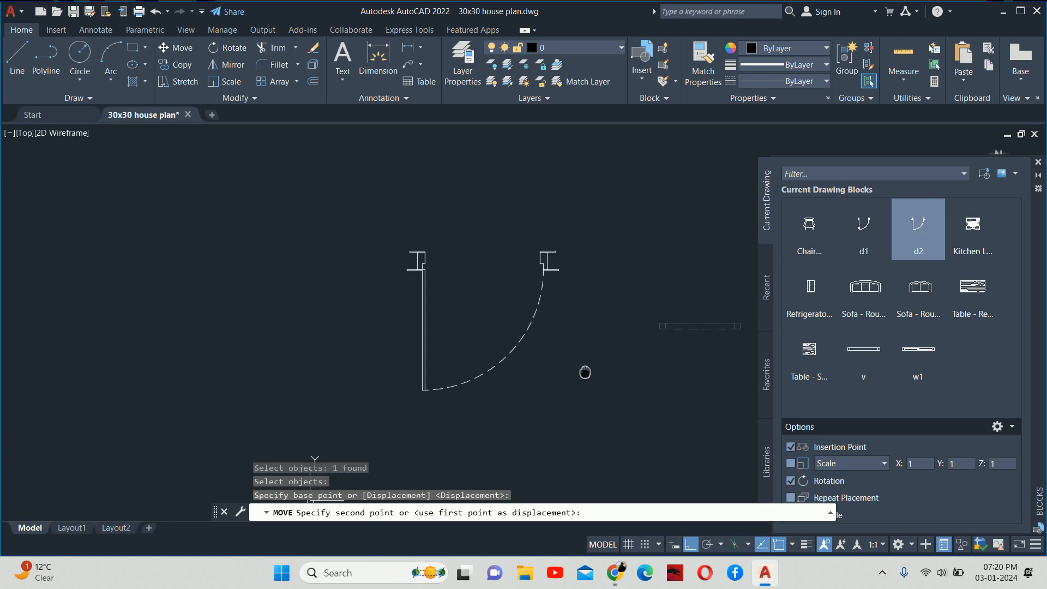
scroll(649, 367, up, 4)
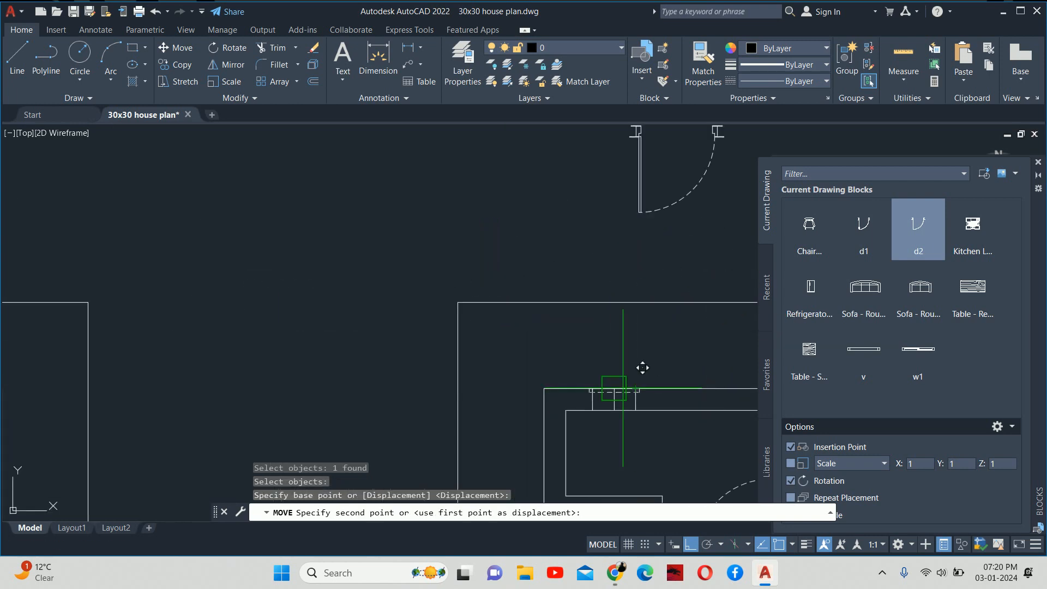
key(Escape)
key(Escape)
key(Escape)
scroll(638, 398, down, 4)
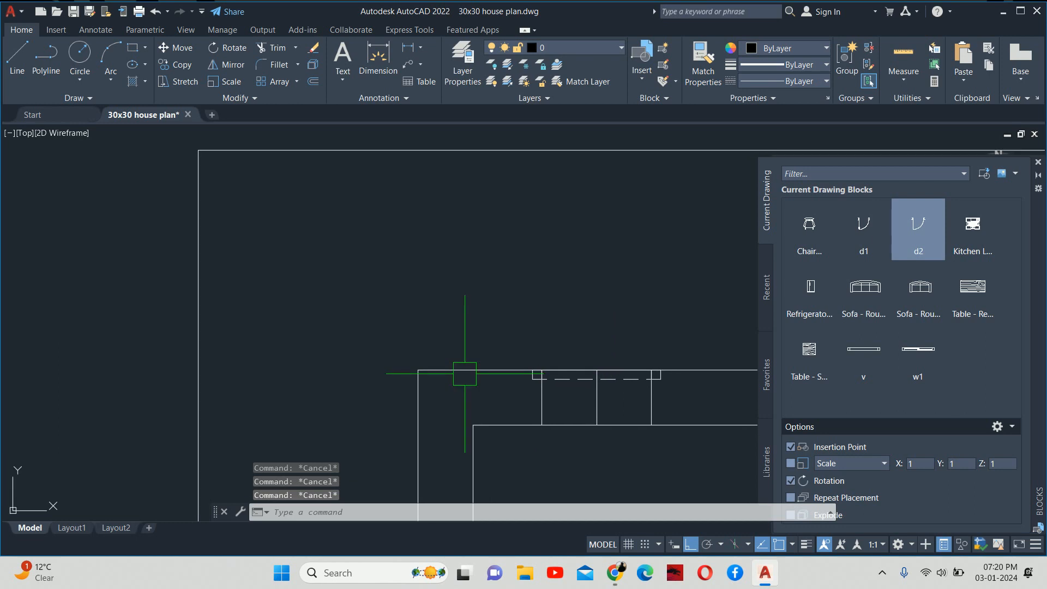
Move the left opening line in the small room's top wall 1.5" outward to match the window's left end.
text(m)
key(Return)
click(627, 434)
key(Return)
click(552, 427)
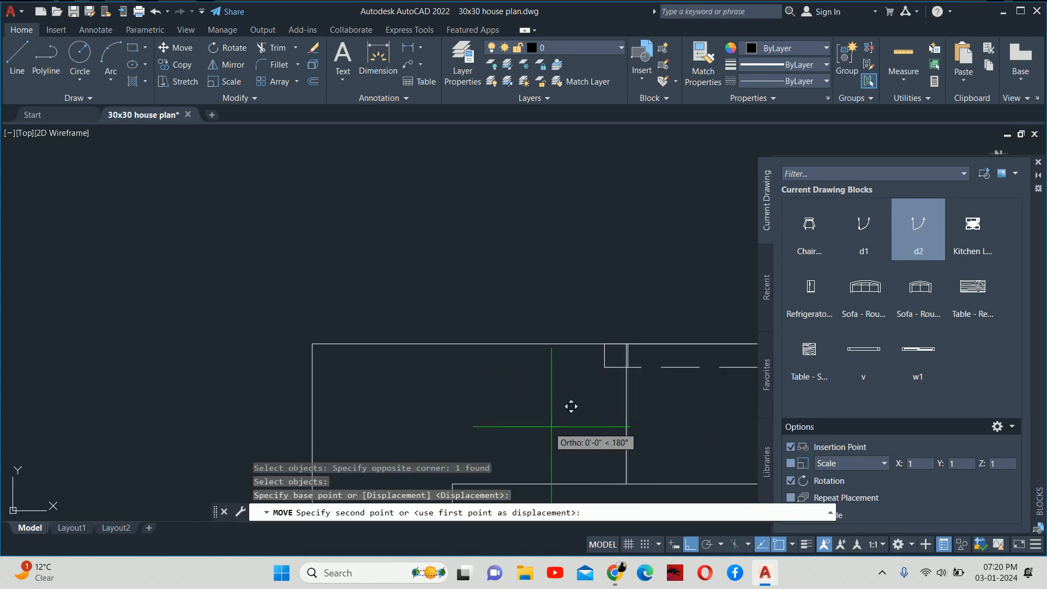
text(1)
text(5)
key(Return)
key(Escape)
Move the right opening line in the small room's top wall 1.5" outward to match the window's right end.
scroll(655, 418, down, 2)
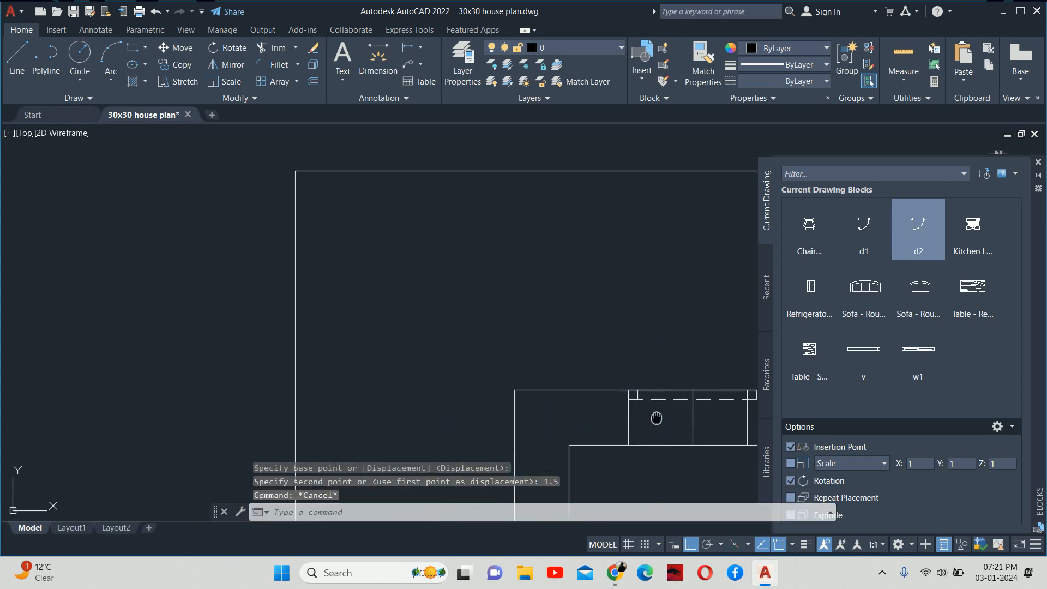
middle_drag(657, 418, 306, 399)
scroll(390, 400, up, 1)
key(Return)
click(394, 403)
key(Return)
click(376, 408)
text(1)
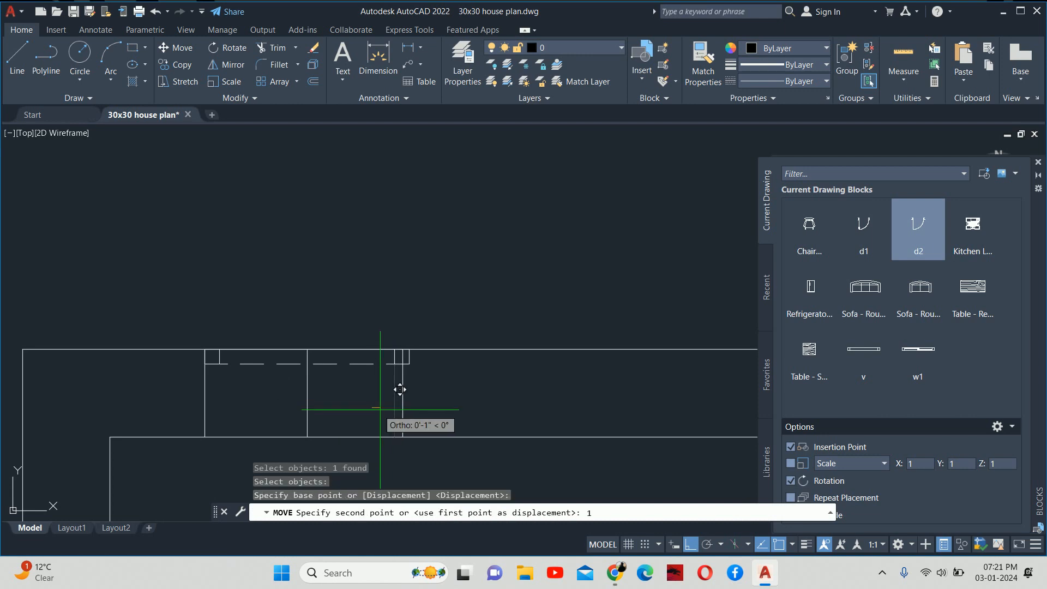
text(5)
key(Return)
key(Escape)
Delete the middle line between the two opening lines under the small window.
click(308, 409)
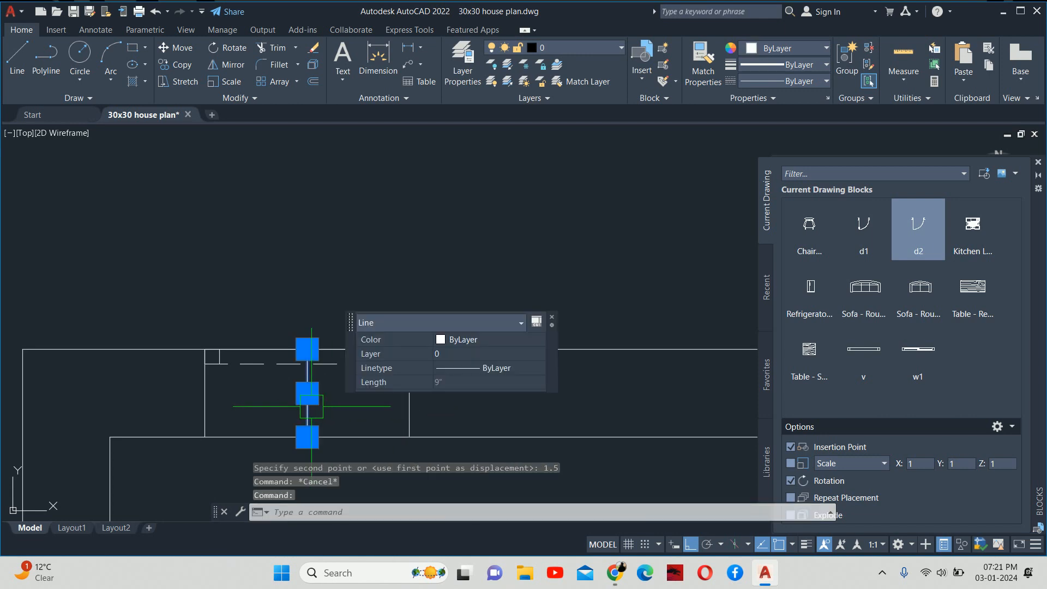
key(Delete)
scroll(444, 393, down, 2)
middle_drag(456, 386, 509, 339)
key(Escape)
key(Escape)
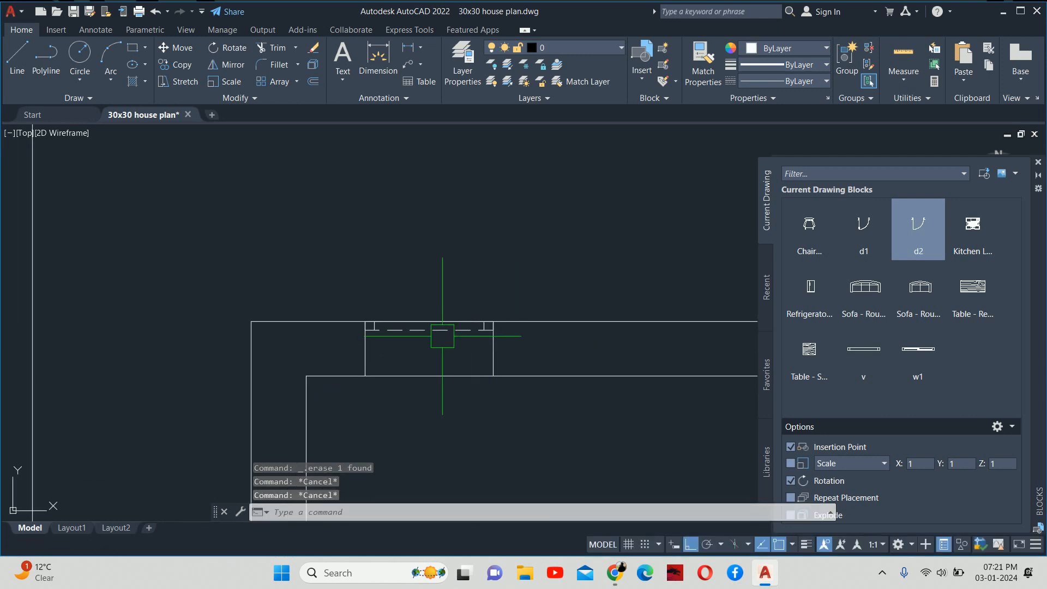
Move the small room's window block inward from the wall's outer face, sliding its lower corner down the opening's right line.
text(m)
key(Return)
click(445, 325)
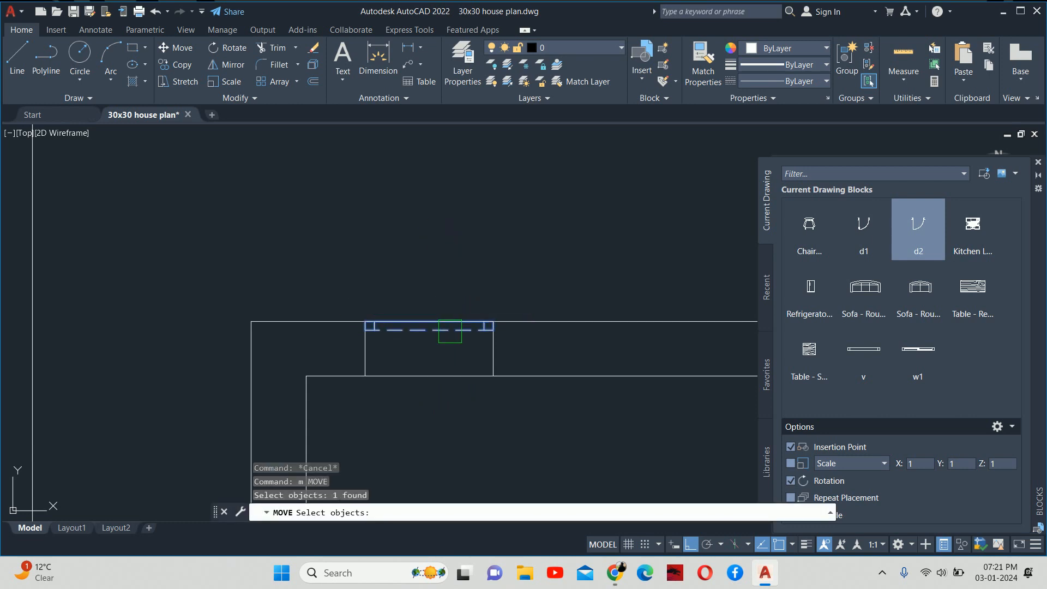
key(Return)
scroll(502, 335, up, 5)
click(506, 309)
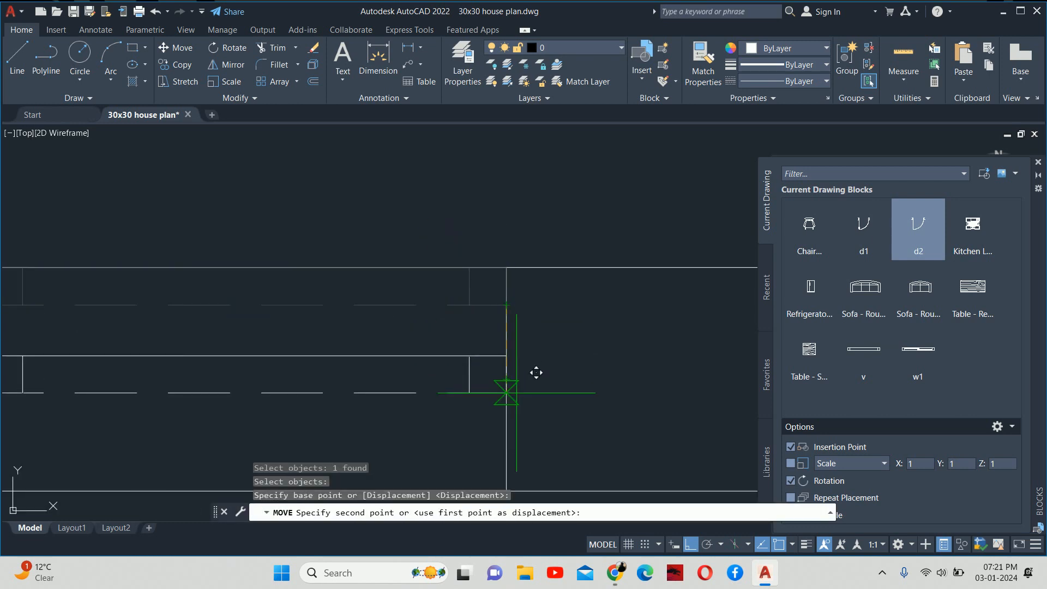
click(512, 386)
key(Escape)
key(Escape)
key(Escape)
scroll(512, 386, down, 4)
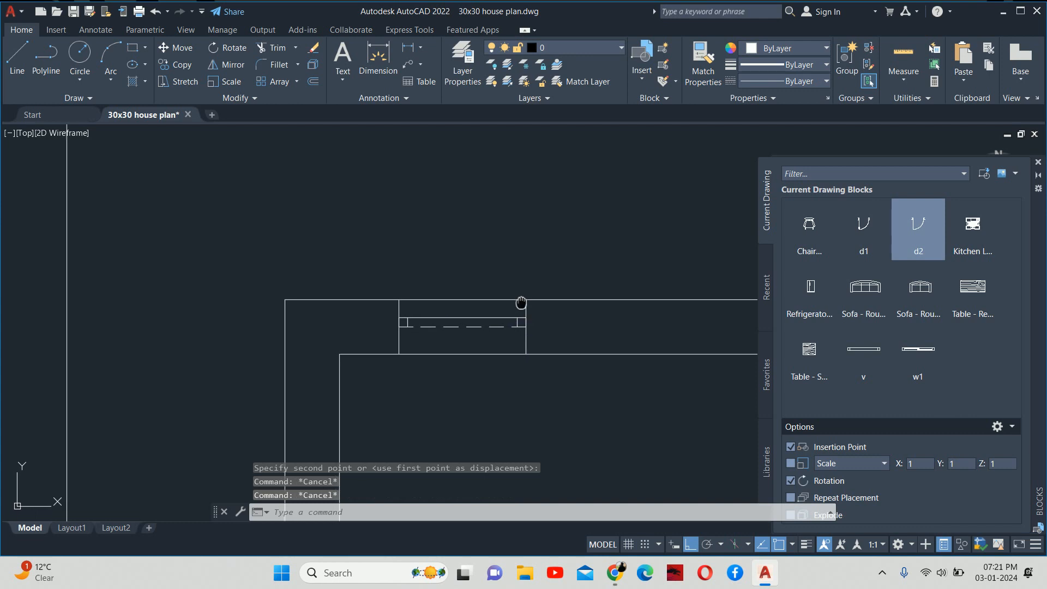
Measure the width of the wide opening in the bottom wall of the ground floor plan.
scroll(462, 345, down, 1)
mouse_move(498, 348)
middle_down()
mouse_move(424, 318)
mouse_move(490, 336)
mouse_move(457, 316)
mouse_move(459, 328)
mouse_move(229, 294)
mouse_move(273, 309)
mouse_move(324, 295)
mouse_move(310, 273)
mouse_move(308, 170)
middle_up()
scroll(457, 316, down, 1)
scroll(237, 303, down, 1)
scroll(308, 170, down, 2)
middle_drag(358, 290, 363, 251)
scroll(363, 251, up, 3)
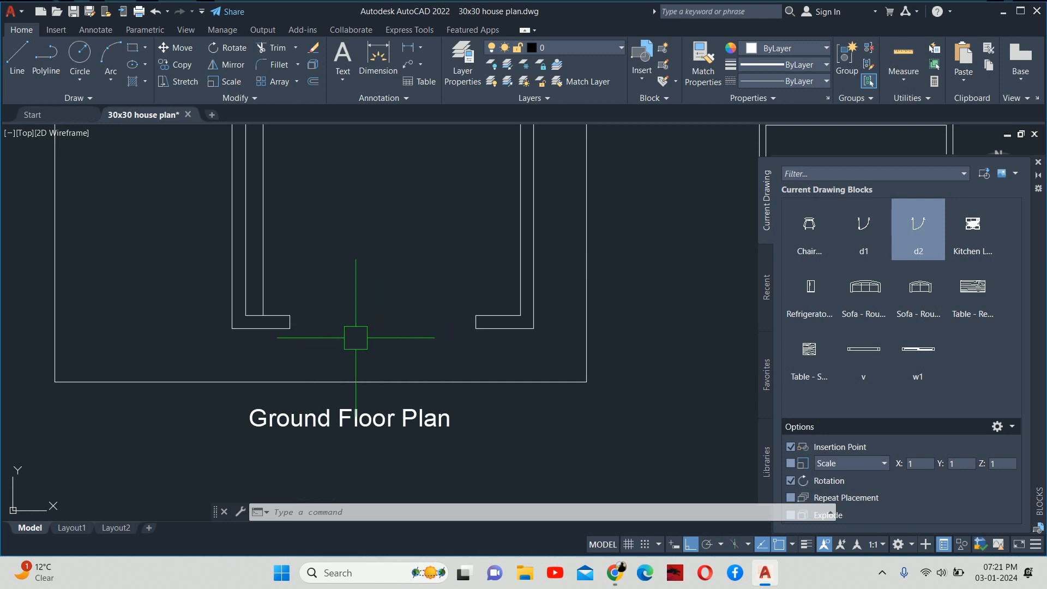
key(Escape)
key(Escape)
key(Escape)
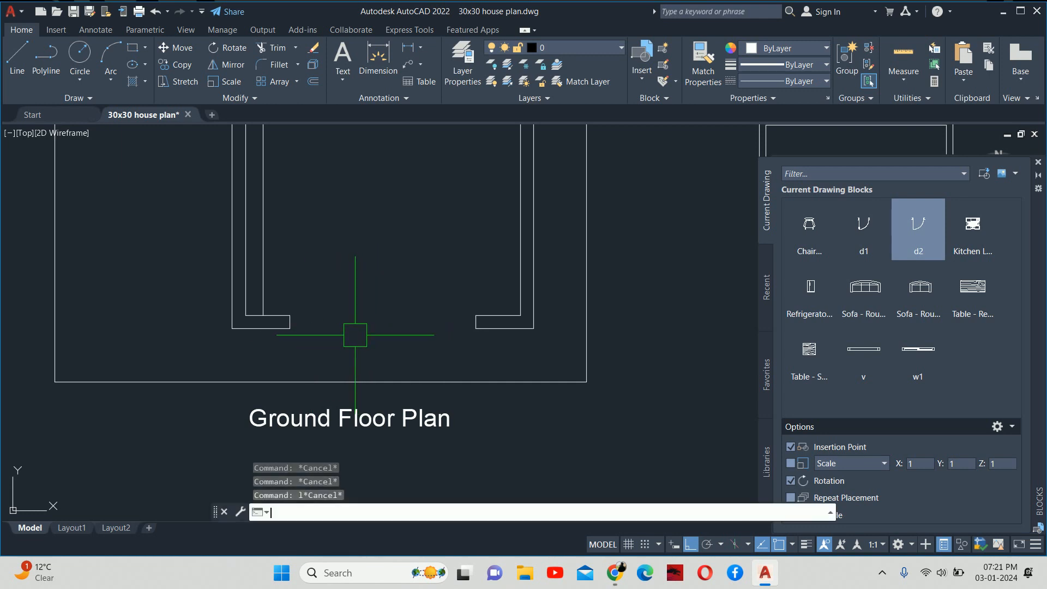
key(Escape)
text(dli)
key(Return)
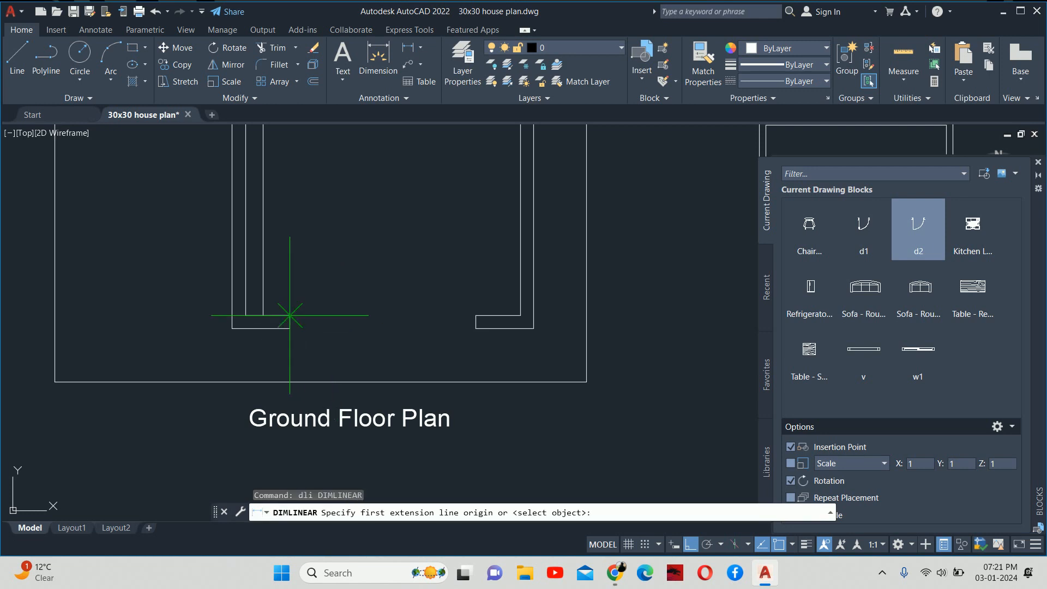
click(289, 315)
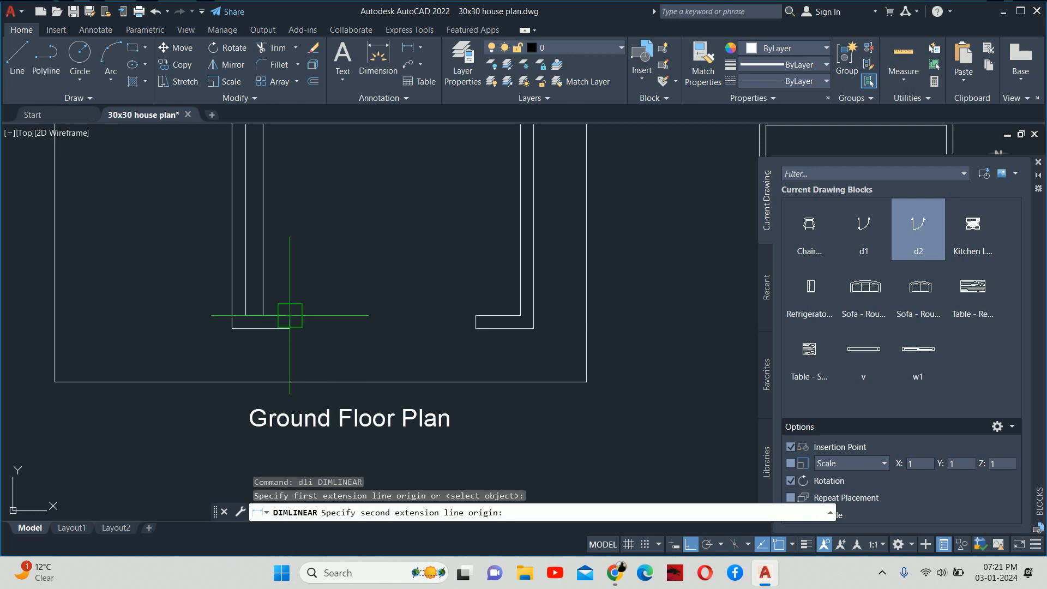
click(470, 315)
scroll(451, 346, up, 4)
scroll(398, 327, down, 2)
key(Escape)
scroll(391, 303, down, 2)
key(Escape)
key(Escape)
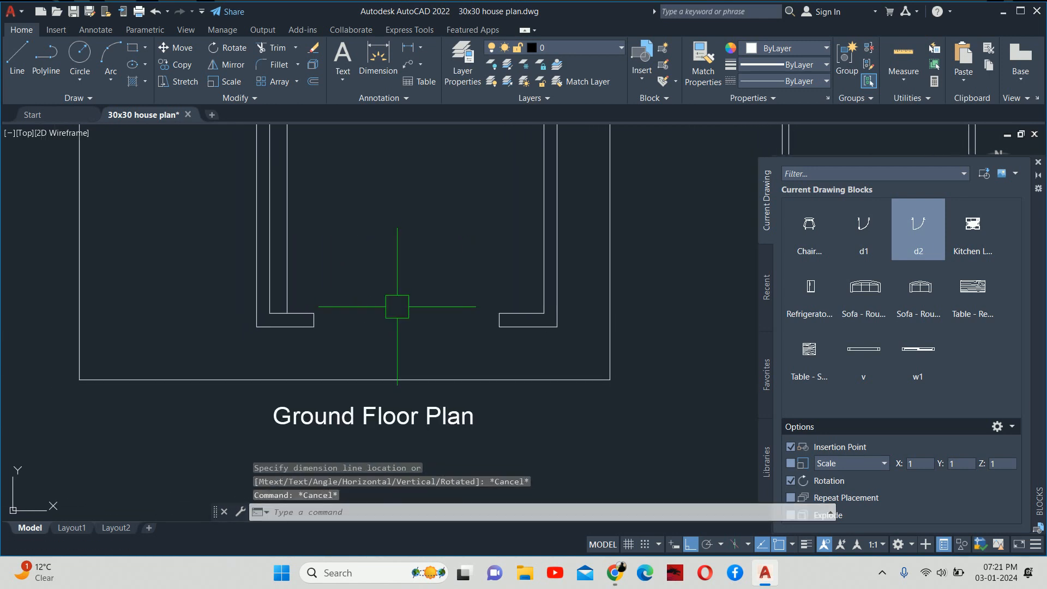
Draw a horizontal line 10'6" long in the empty area above the floor plans.
text(l)
key(Return)
scroll(397, 286, down, 3)
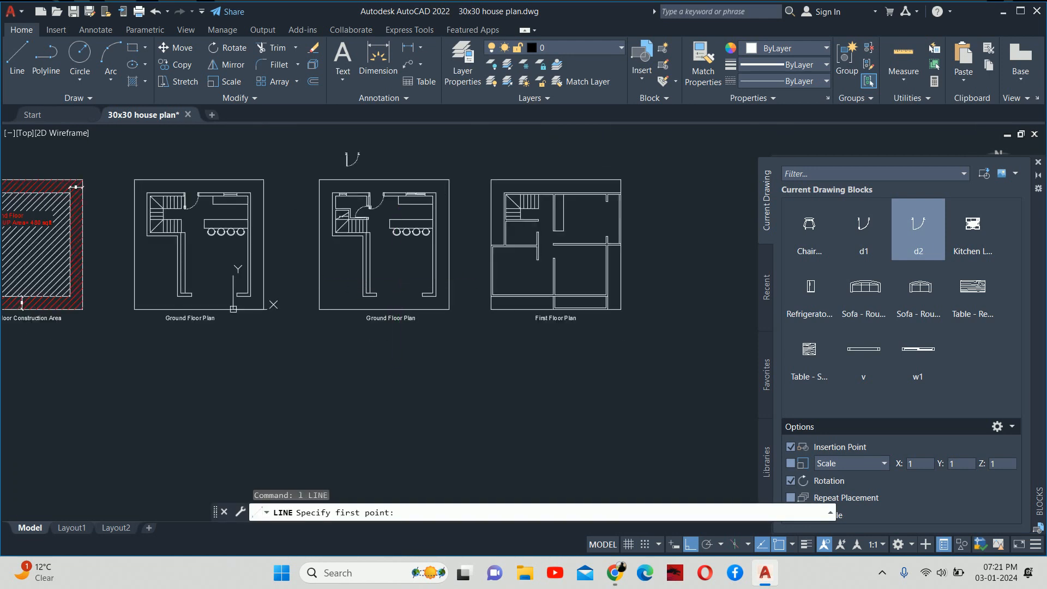
middle_drag(402, 278, 412, 473)
click(461, 298)
text(10'6)
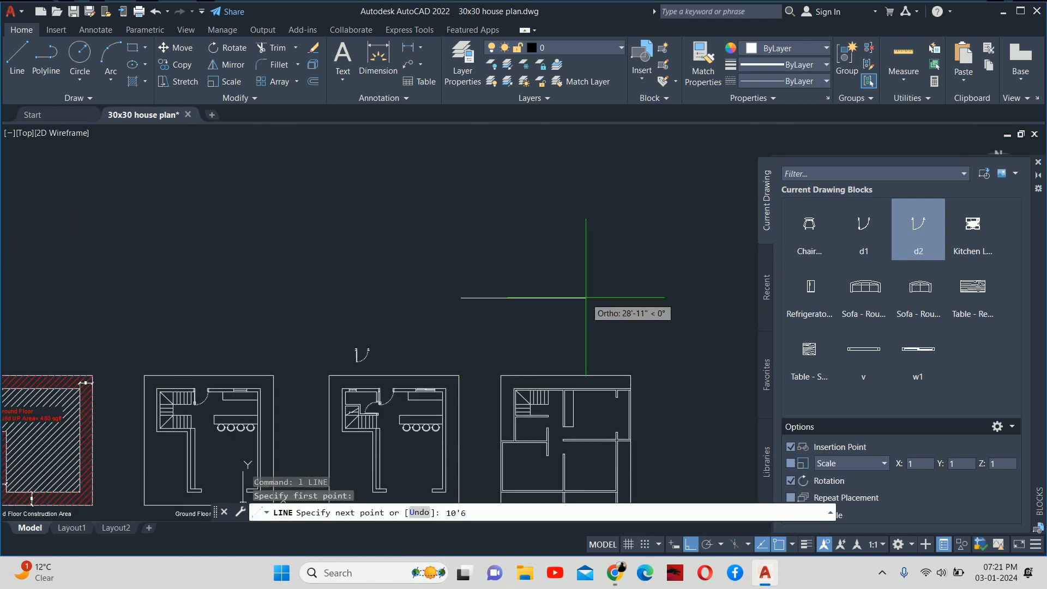
key(Return)
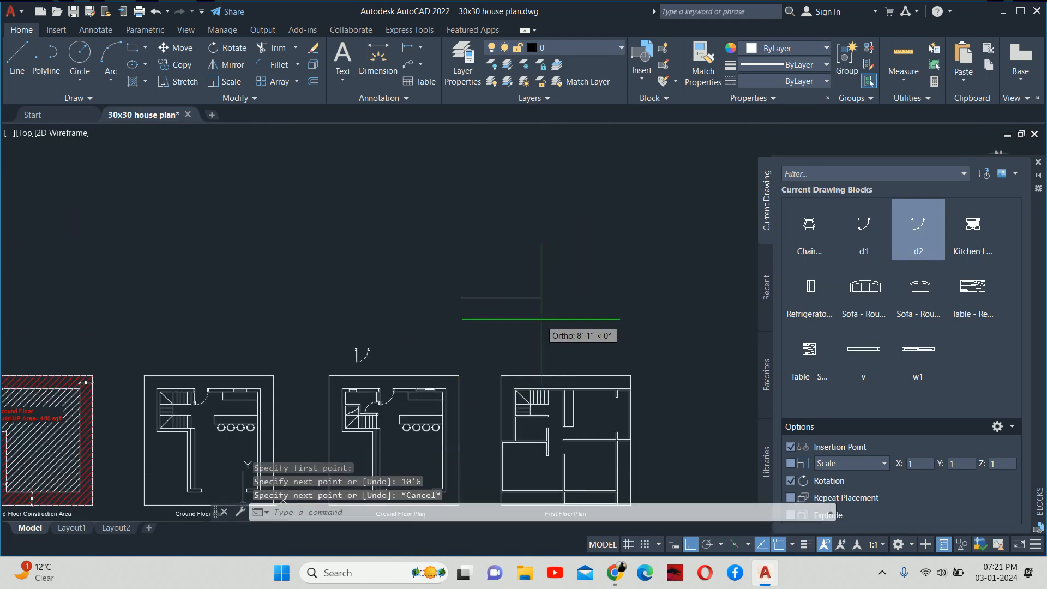
key(Escape)
key(Escape)
key(Escape)
middle_drag(506, 322, 504, 353)
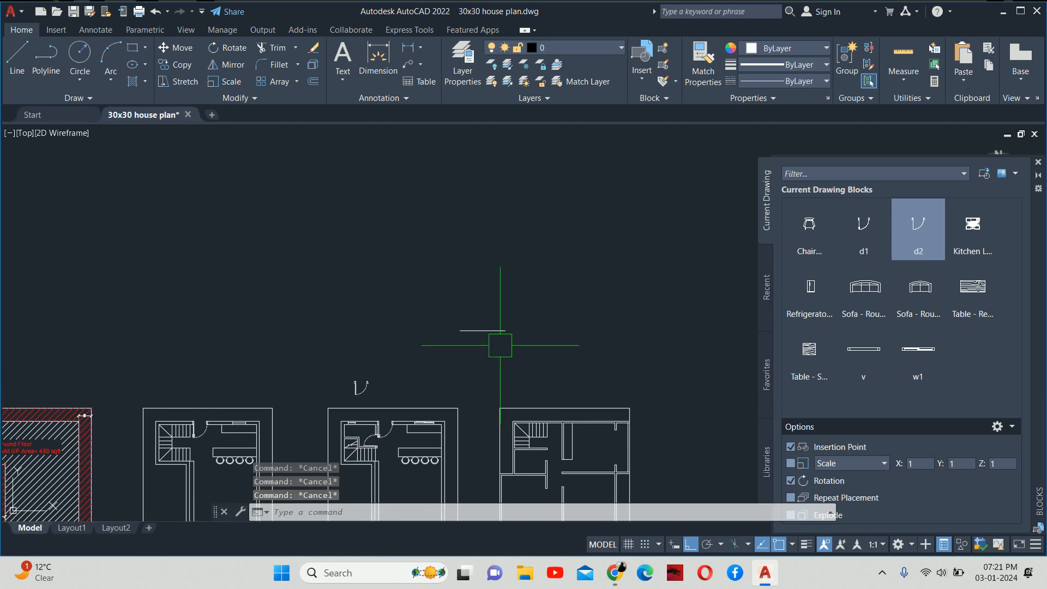
Offset the 10'6" line 9" upward.
scroll(500, 346, up, 5)
text(o)
key(Return)
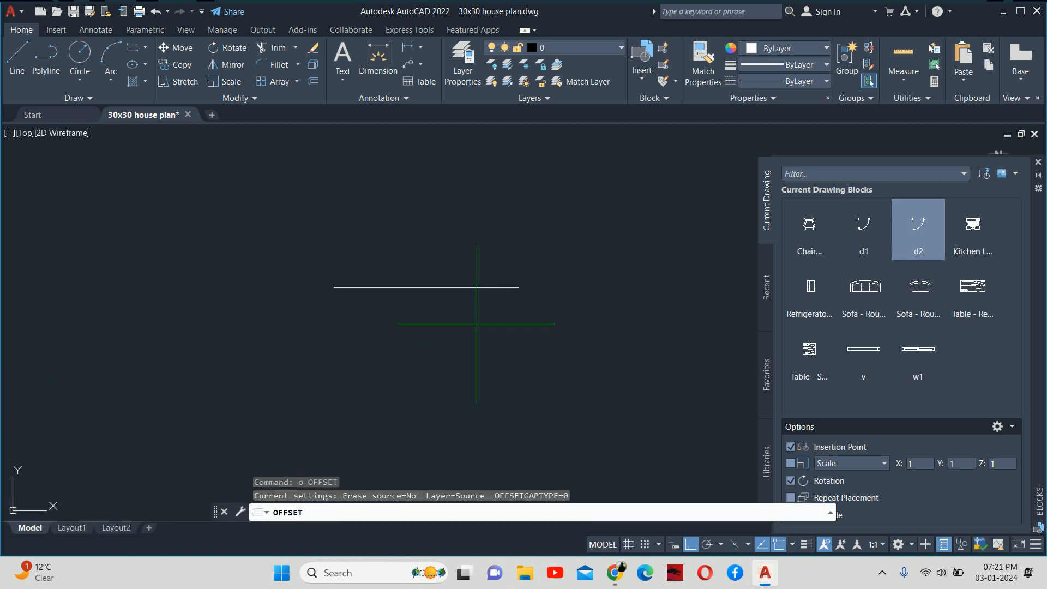
text(9)
key(Return)
click(439, 287)
click(414, 261)
key(Return)
key(Escape)
key(Escape)
Close both ends of the two parallel lines with vertical lines to form a rectangle.
text(l)
key(Return)
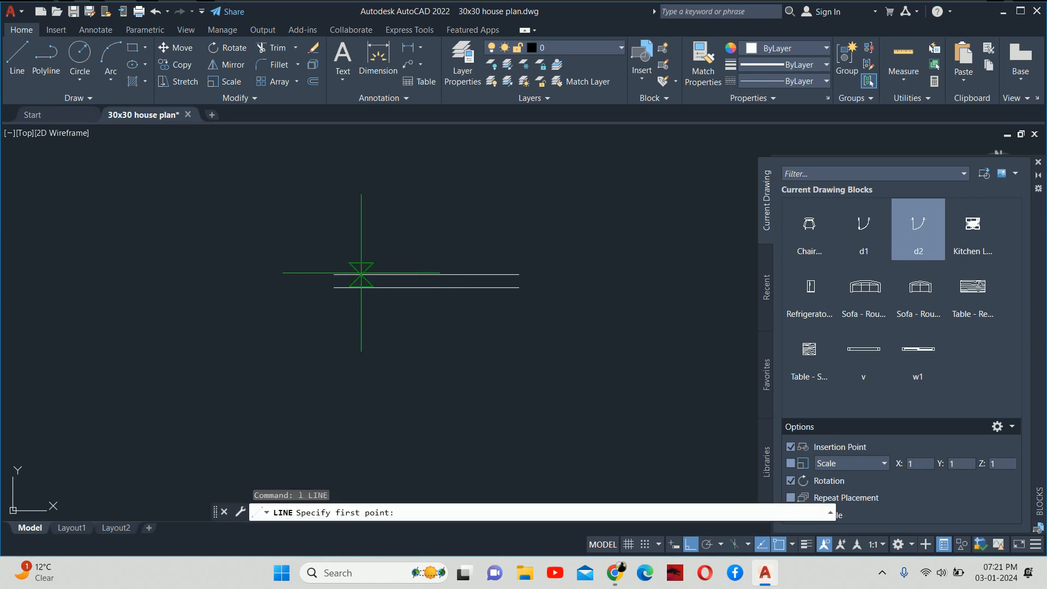
scroll(361, 275, up, 4)
click(302, 279)
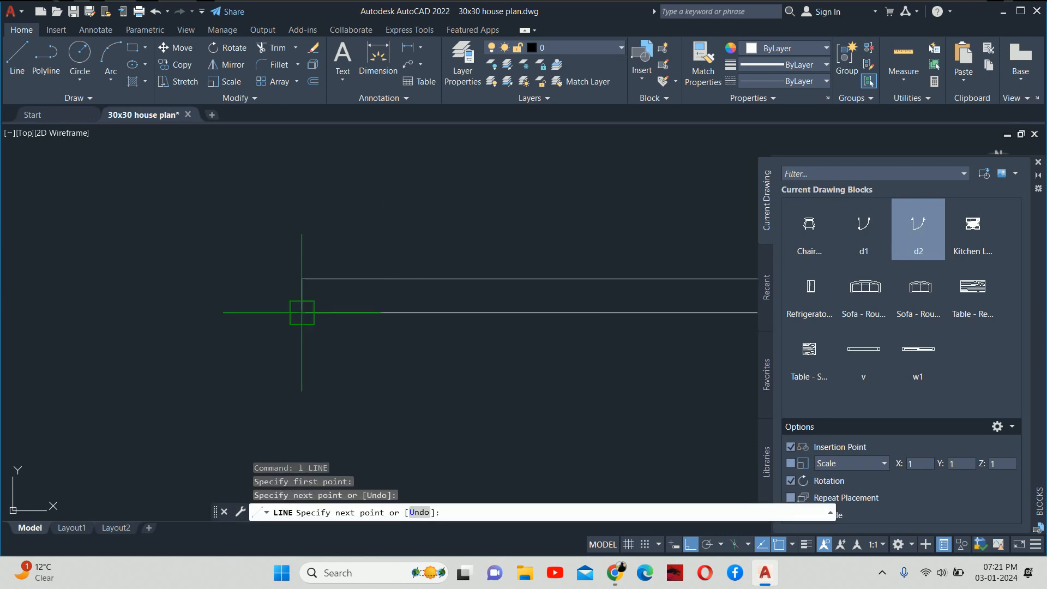
click(301, 313)
key(Return)
scroll(497, 308, down, 2)
middle_drag(633, 296, 526, 315)
key(Return)
click(562, 309)
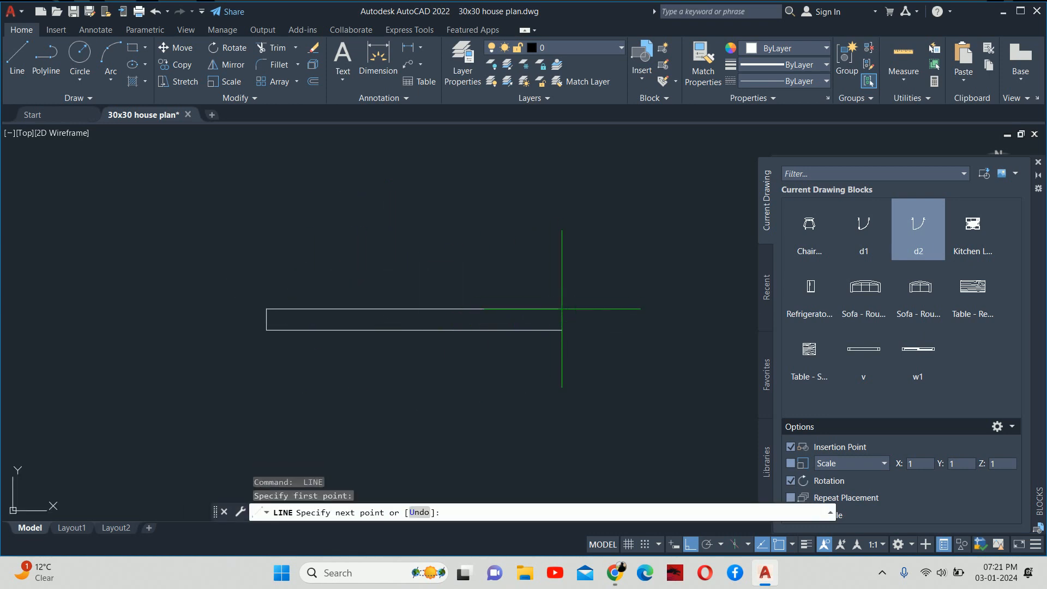
click(562, 330)
key(Return)
key(Escape)
key(Escape)
key(Escape)
Offset the rectangle's left and right end lines 2.5" inward to form the frame ends.
scroll(342, 325, up, 5)
middle_drag(341, 325, 384, 337)
text(o)
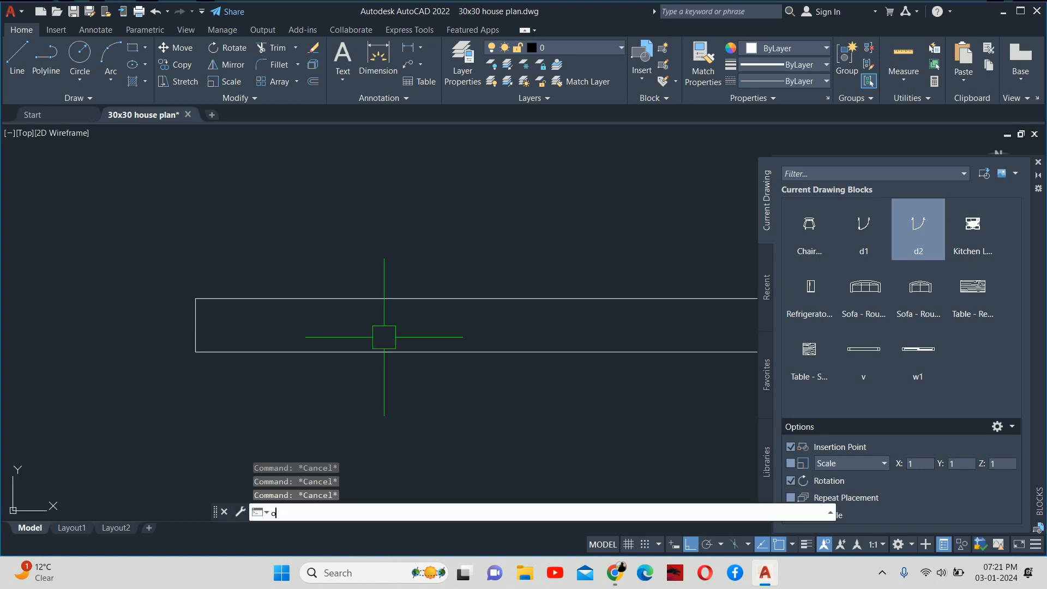
key(Return)
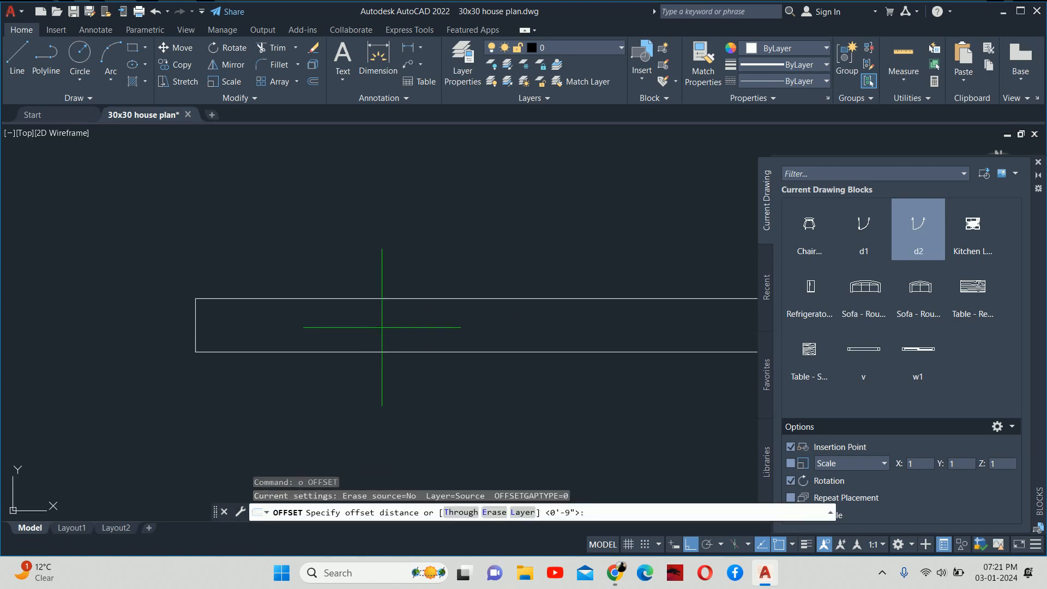
text(2.5)
key(Return)
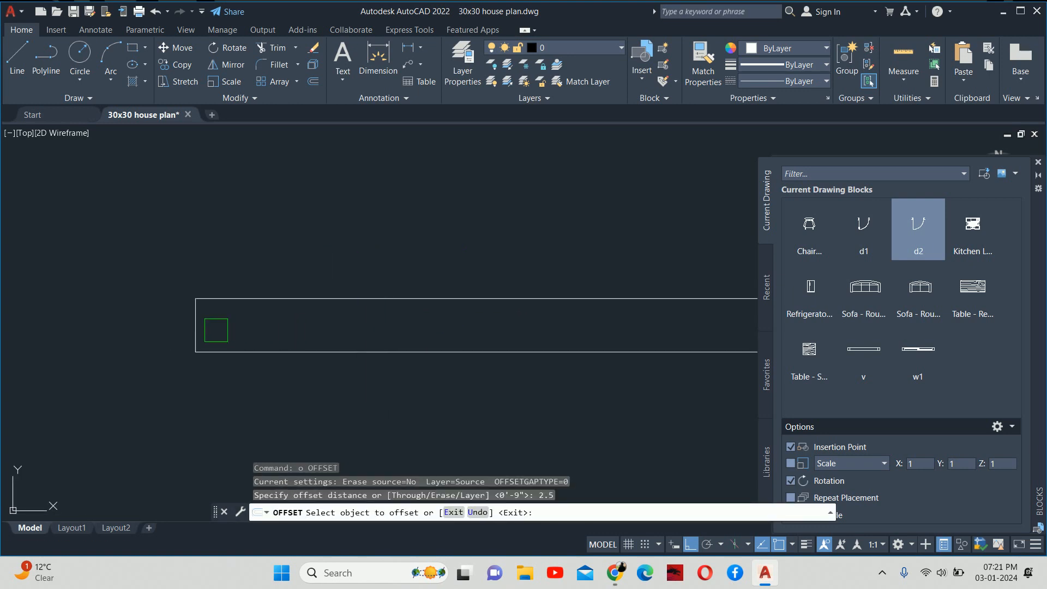
click(194, 324)
click(252, 325)
scroll(368, 325, down, 3)
scroll(567, 330, up, 3)
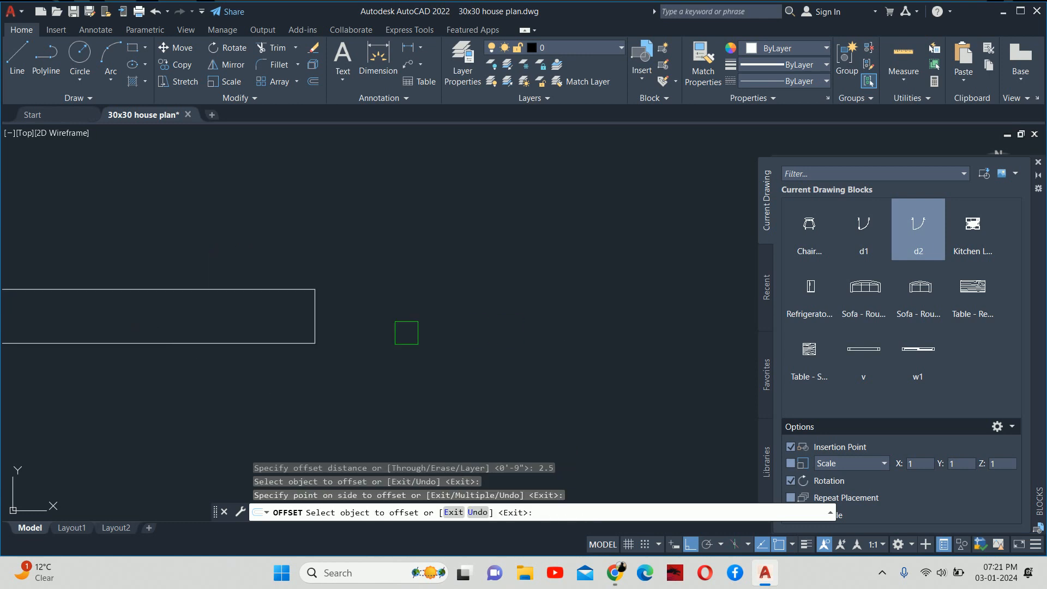
click(316, 322)
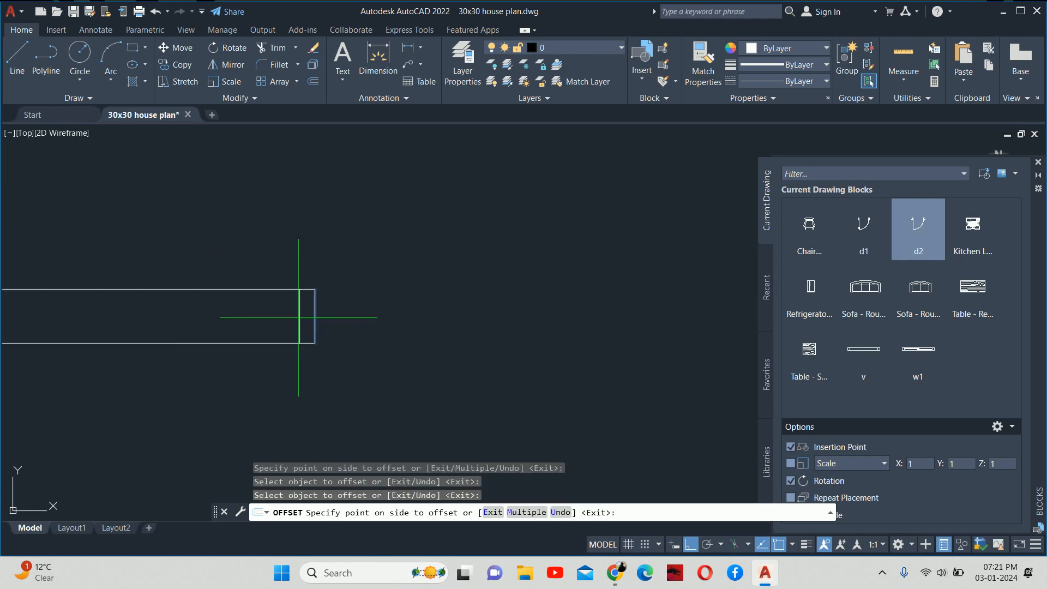
click(297, 322)
key(Escape)
key(Escape)
Examine the frame and sliding panels of the kitchen window as a reference for the new large opening unit.
scroll(213, 319, down, 5)
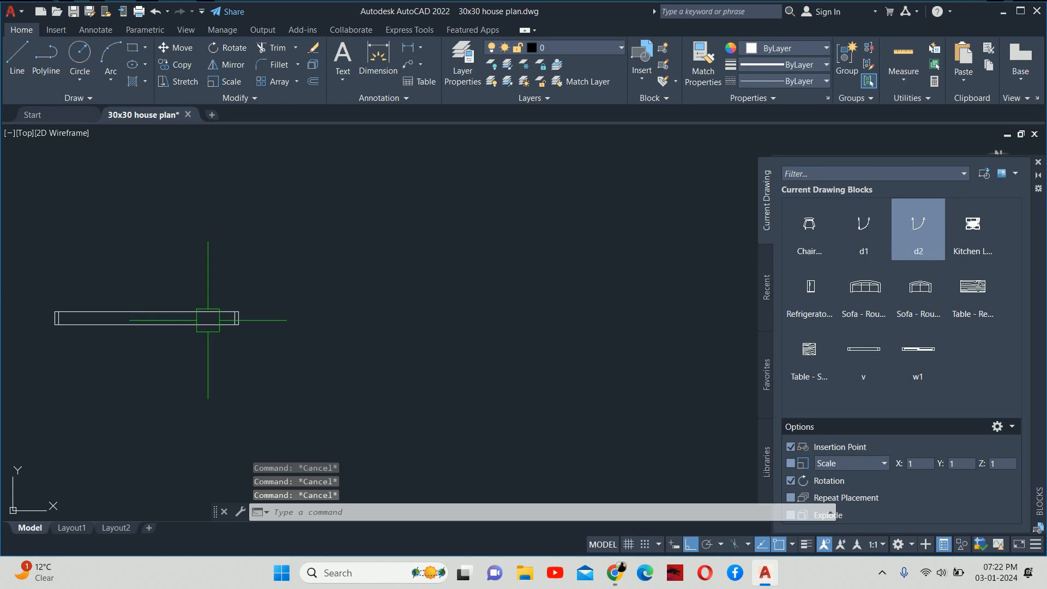
scroll(164, 315, down, 5)
middle_drag(163, 311, 272, 311)
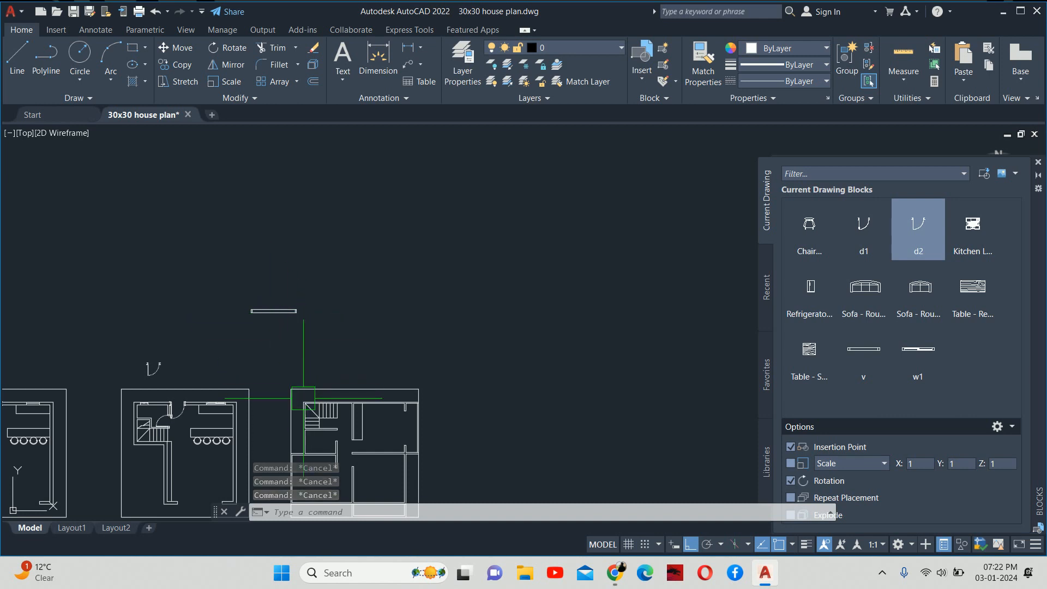
scroll(182, 420, up, 3)
scroll(331, 390, up, 2)
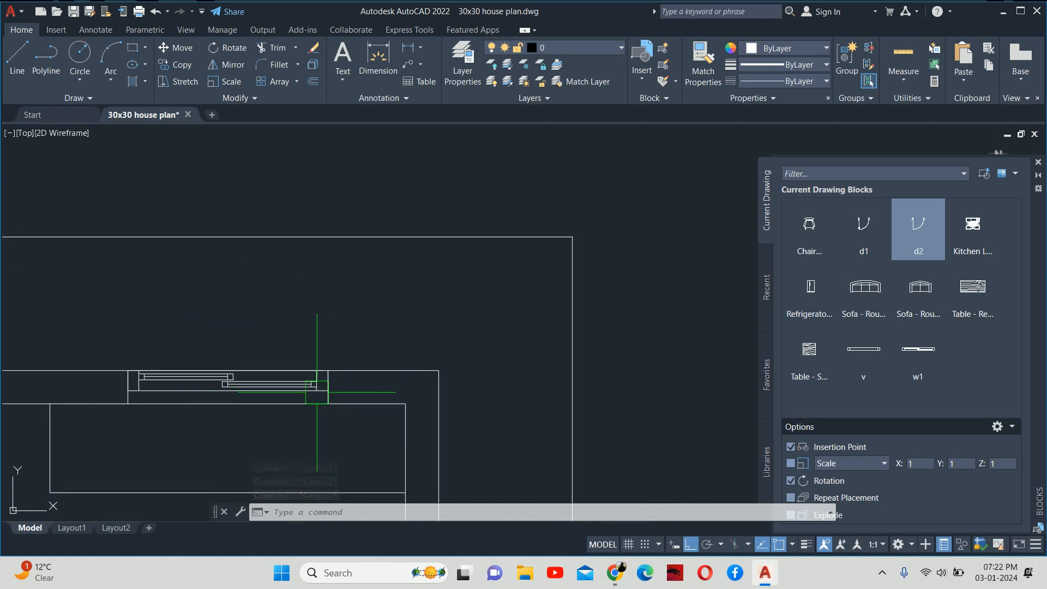
scroll(397, 374, up, 5)
middle_drag(386, 381, 529, 379)
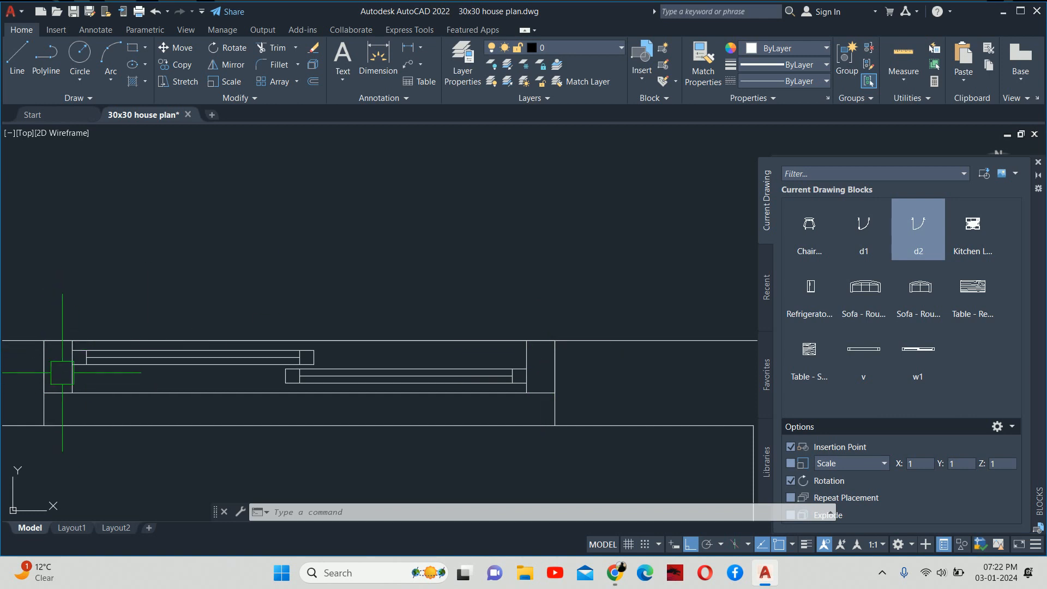
scroll(275, 365, down, 8)
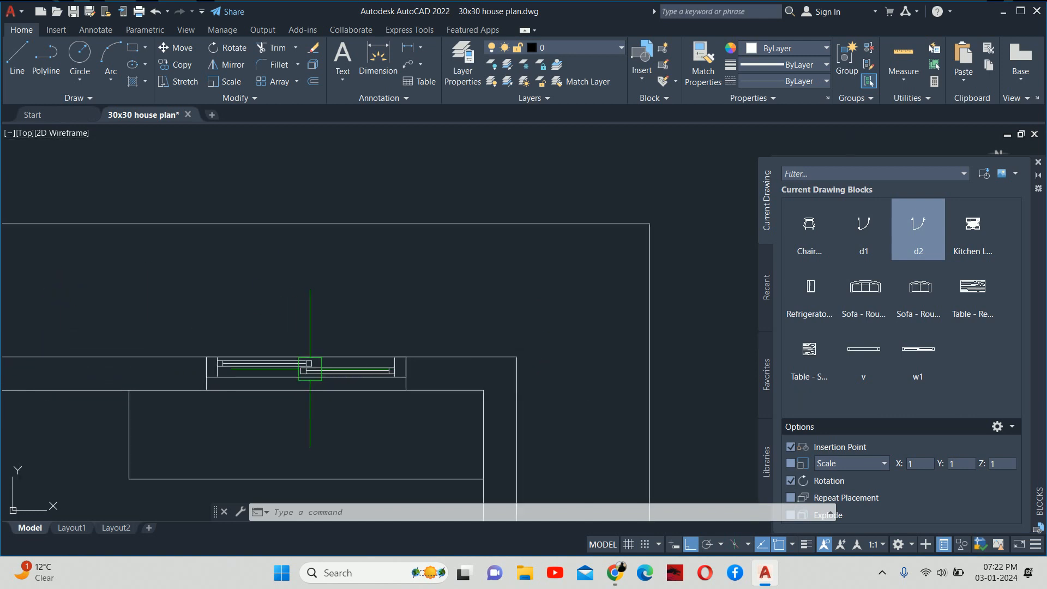
scroll(379, 383, up, 10)
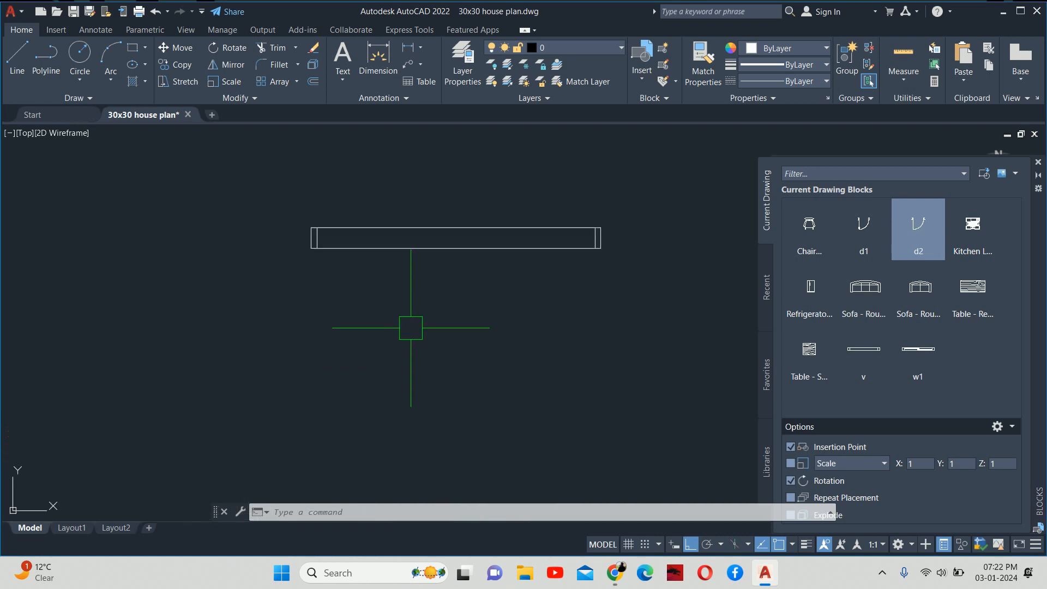
Offset the upper long line of the new rectangle 1" downward.
middle_drag(342, 262, 344, 443)
key(Escape)
key(Escape)
key(Escape)
text(o)
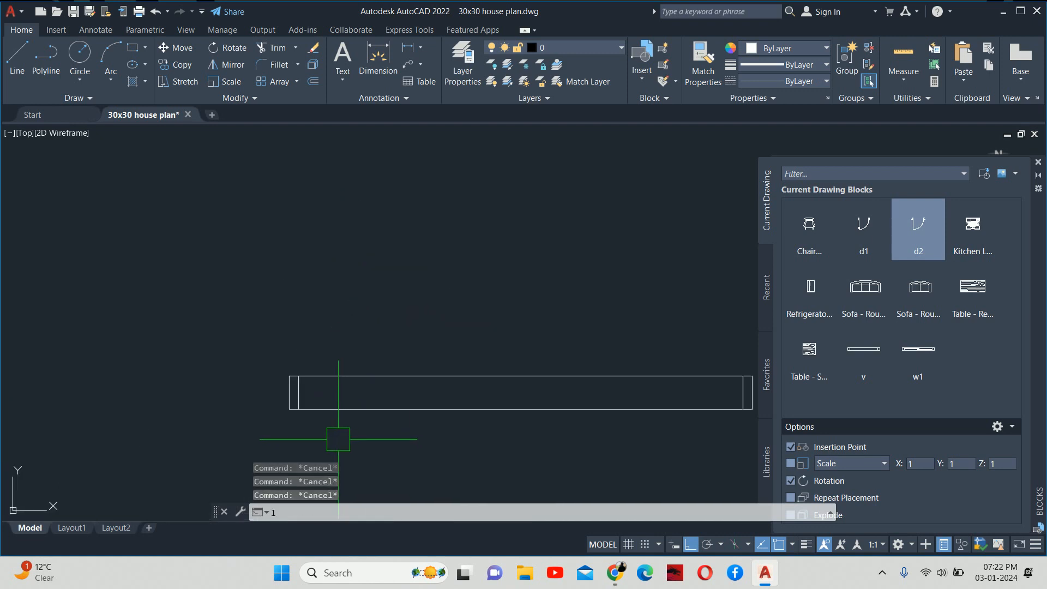
key(Return)
text(1)
key(Return)
scroll(349, 423, up, 4)
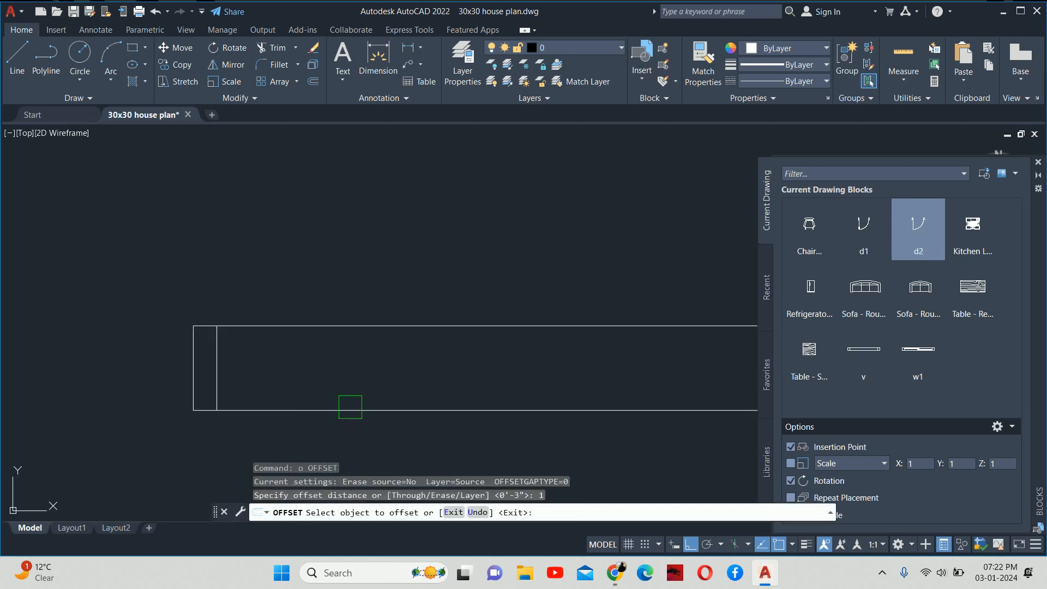
click(303, 328)
click(297, 347)
key(Escape)
key(Escape)
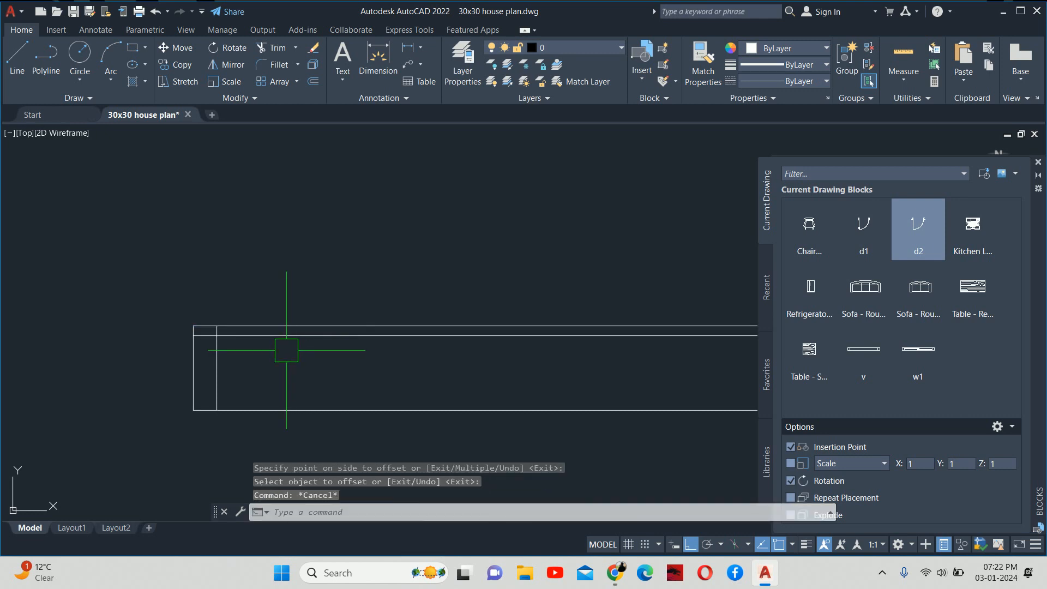
Trim the part of the 1" offset line that crosses the left frame end.
text(tr)
key(Return)
scroll(250, 334, up, 4)
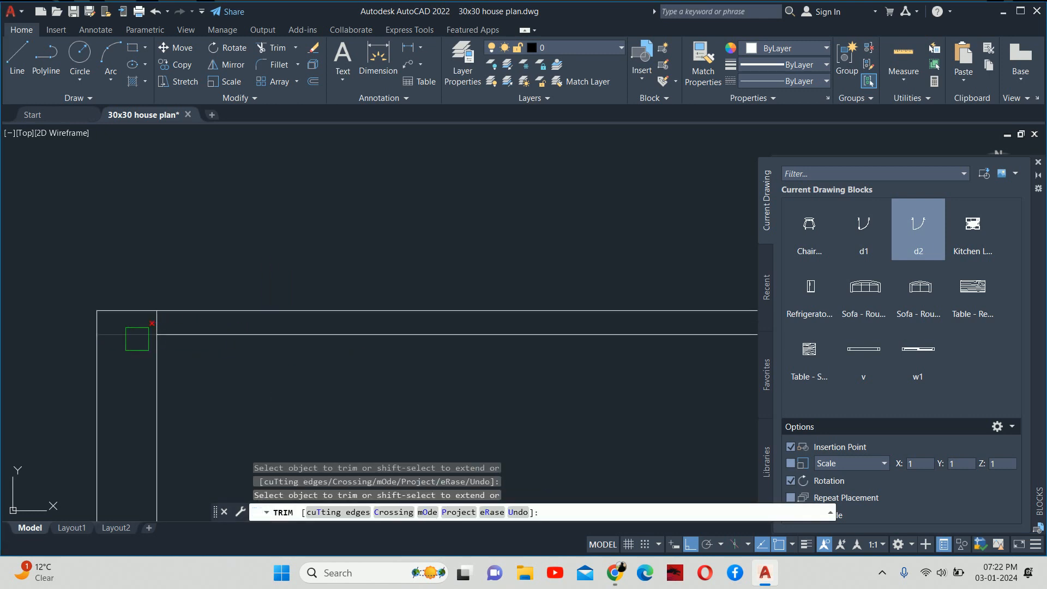
key(Escape)
key(Escape)
key(Escape)
scroll(189, 349, down, 3)
Offset the trimmed inner line 1.5" downward to form the panel thickness.
text(o)
key(Return)
text(1)
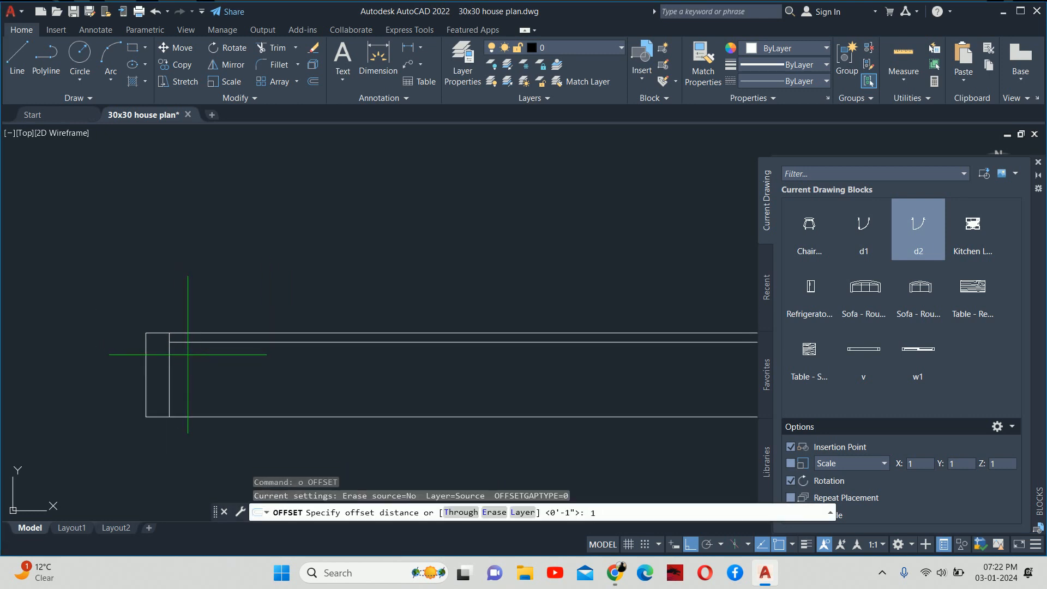
text(.5)
key(Return)
scroll(188, 349, up, 4)
click(192, 321)
click(193, 349)
key(Return)
Offset the inner line of the left frame end 3" to the right.
key(Return)
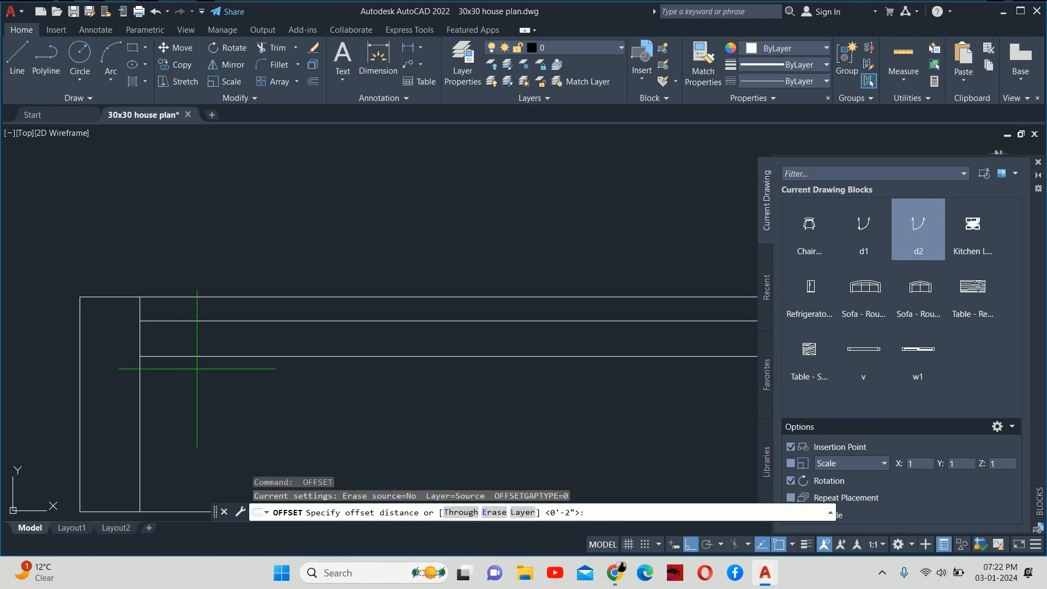
text(3)
key(Return)
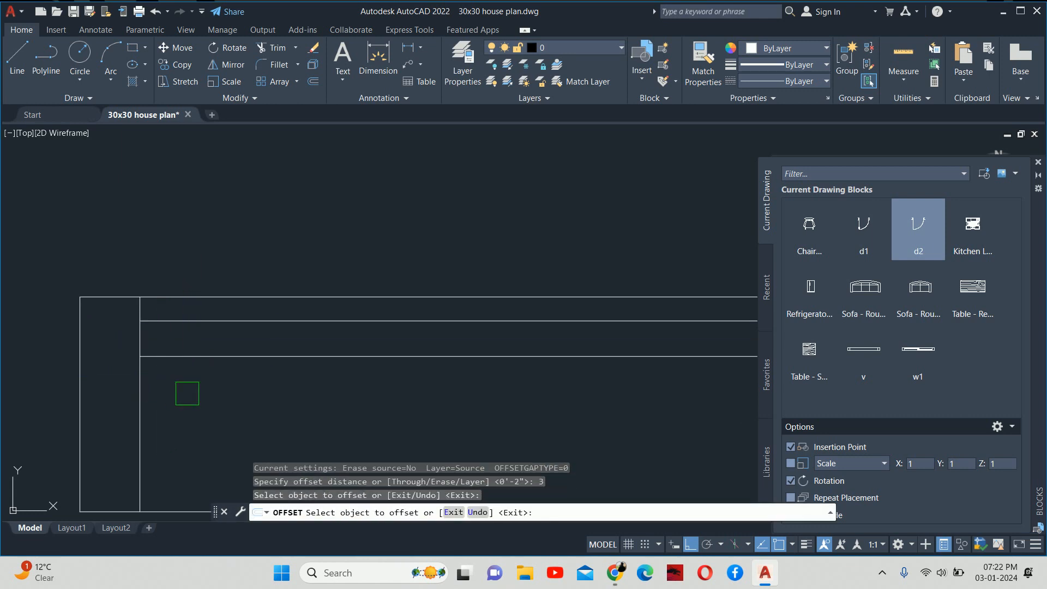
click(140, 397)
click(204, 390)
key(Escape)
Trim the 3" offset line so that it remains only between the two panel lines near the left frame end.
text(tr)
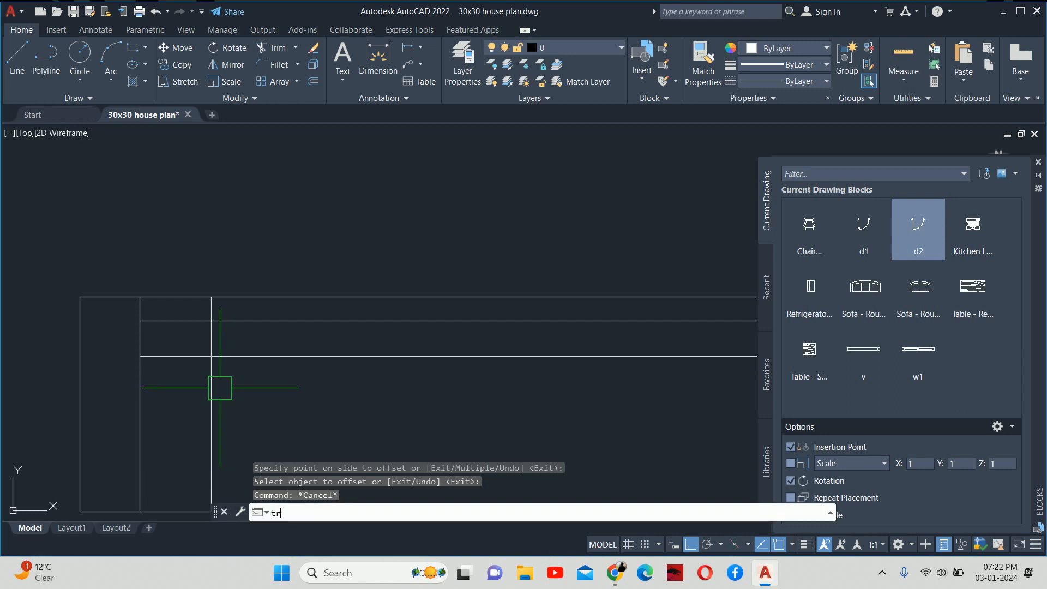
key(Return)
scroll(218, 354, up, 3)
scroll(210, 316, down, 5)
key(Escape)
key(Escape)
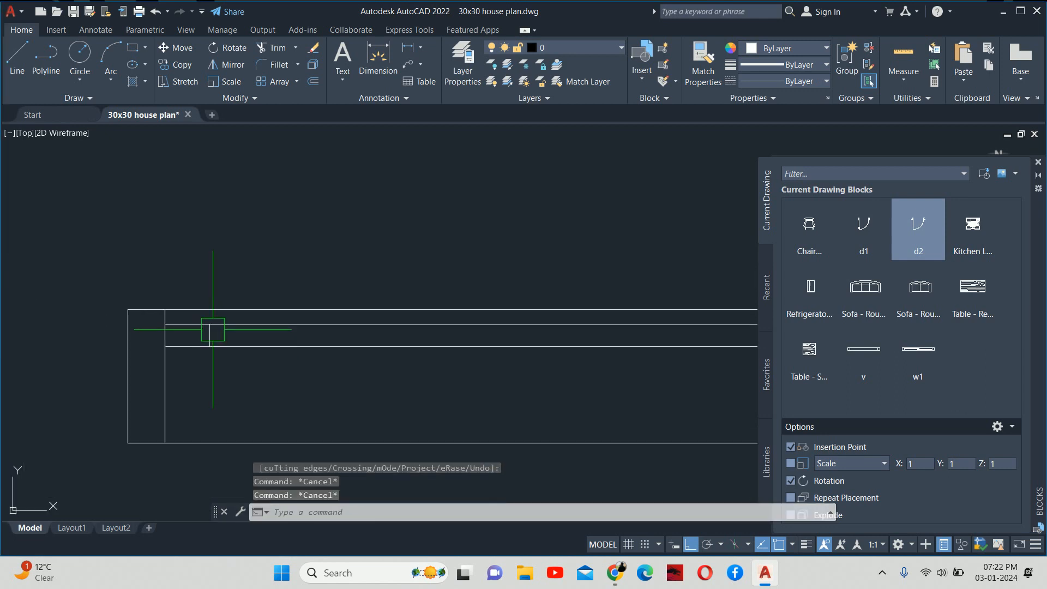
scroll(262, 384, down, 5)
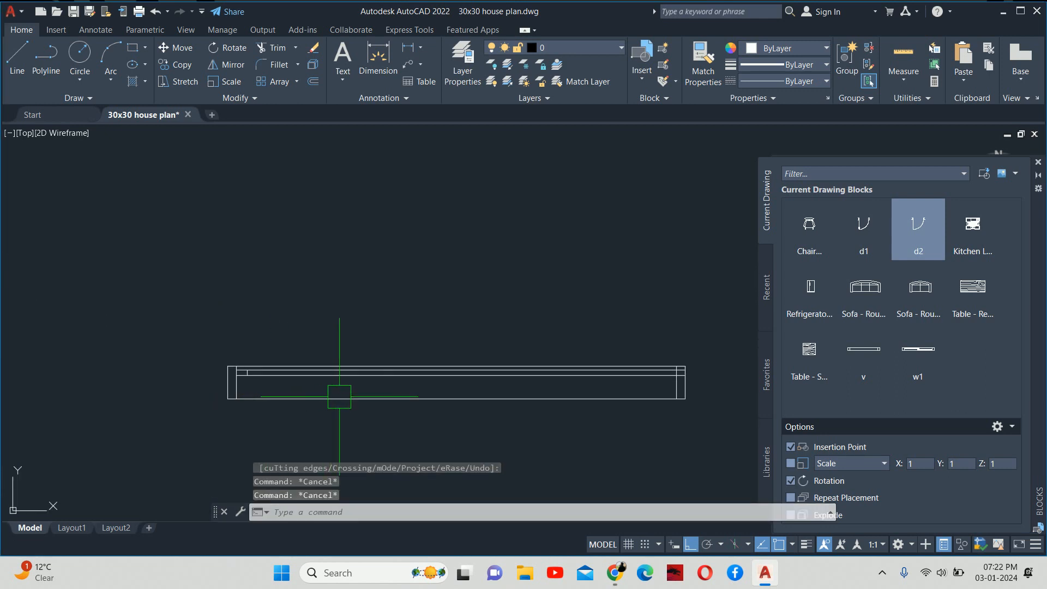
key(Escape)
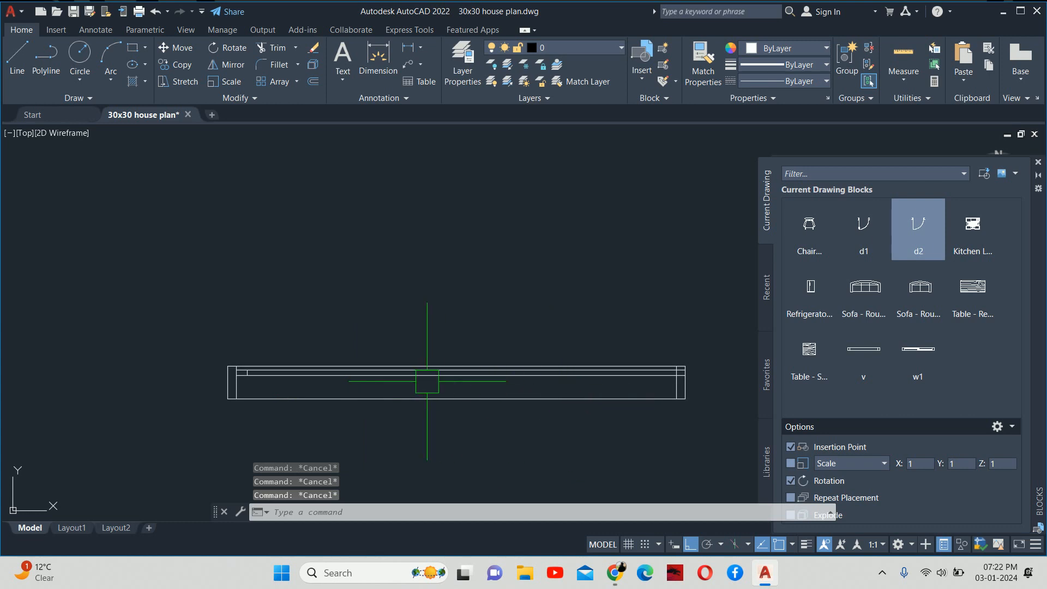
text(di)
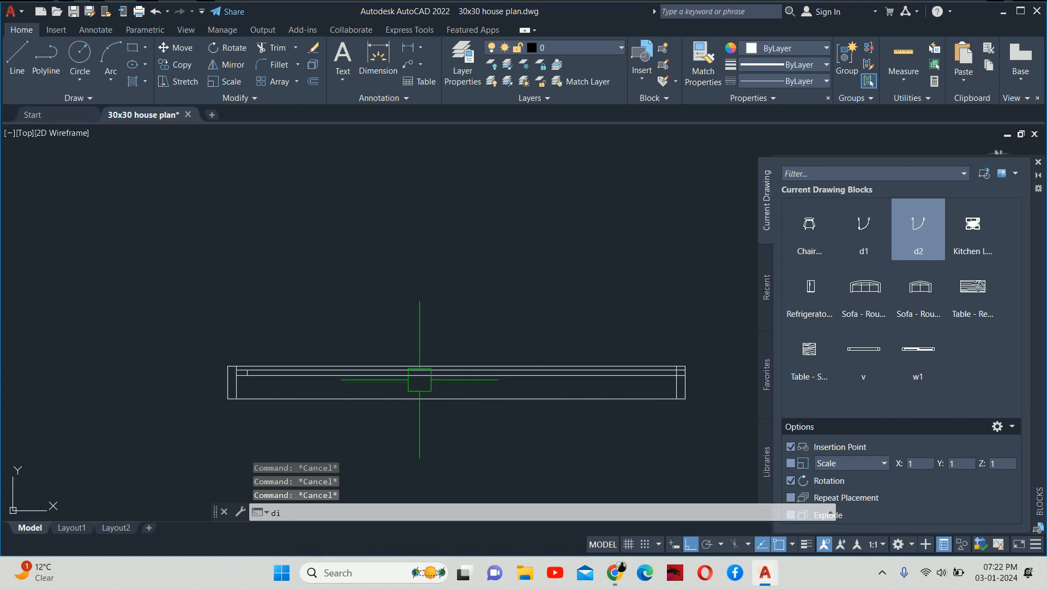
text(v)
key(Return)
scroll(389, 360, up, 3)
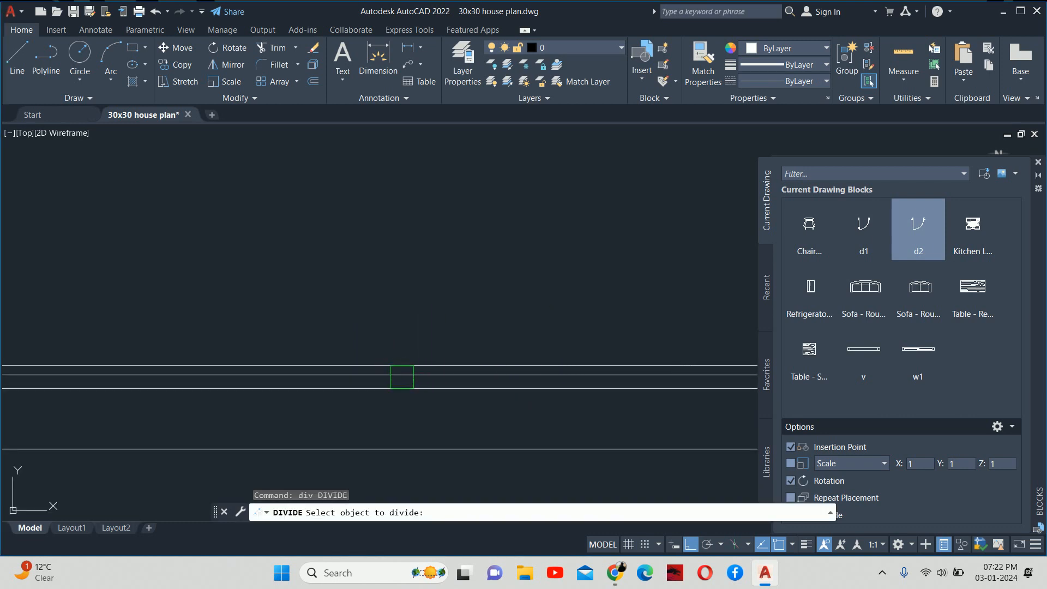
scroll(402, 377, down, 3)
key(Escape)
Trim the parts of the two inner panel lines that cross the right frame end.
text(tr)
key(Return)
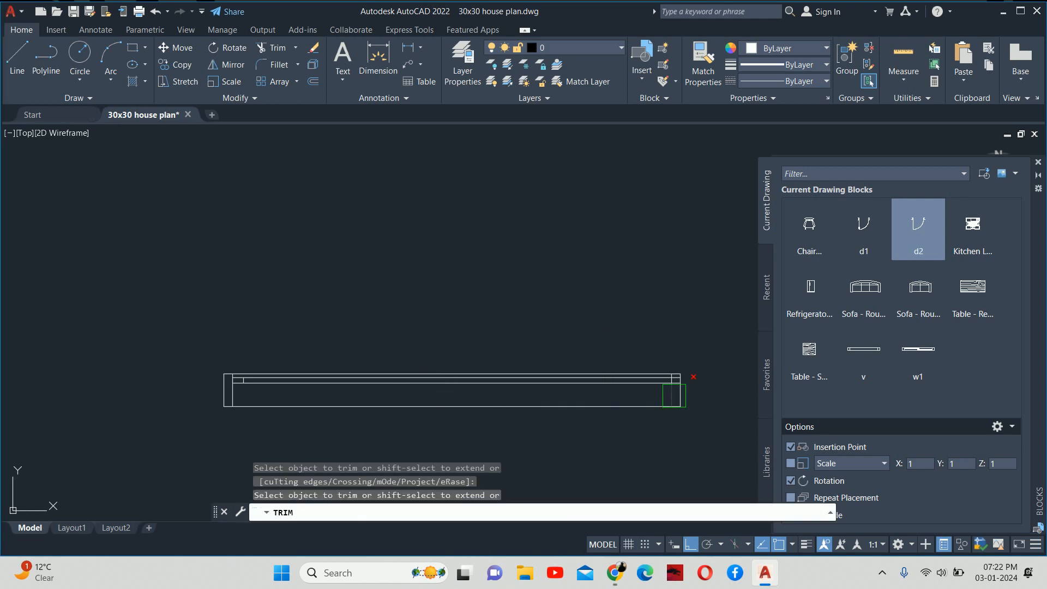
scroll(673, 370, up, 3)
key(Escape)
scroll(632, 337, down, 4)
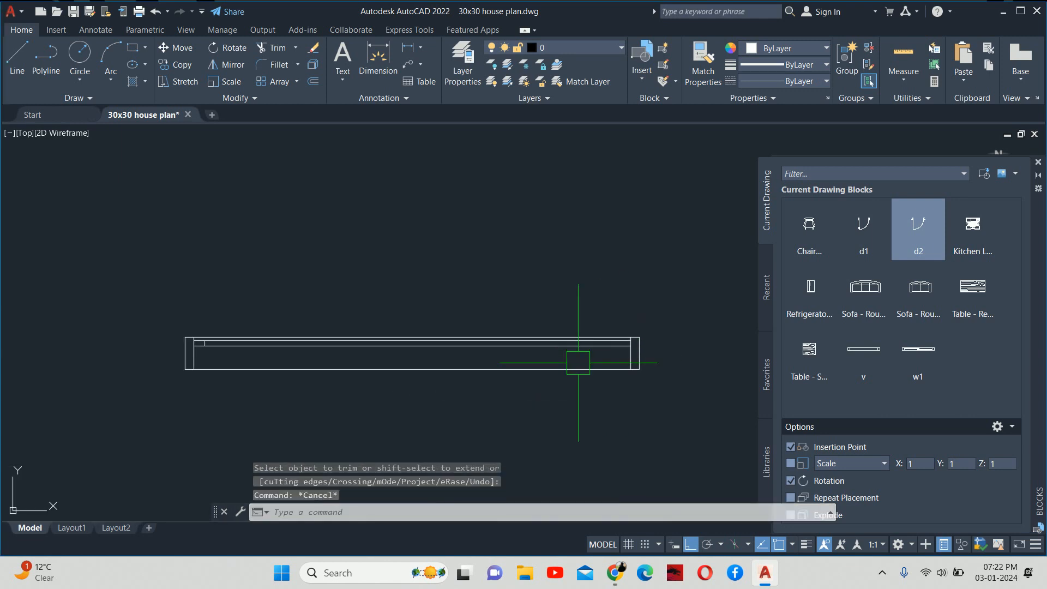
Divide the lower panel line into 3 equal segments.
middle_drag(492, 367, 592, 373)
scroll(536, 362, up, 1)
key(Escape)
click(512, 355)
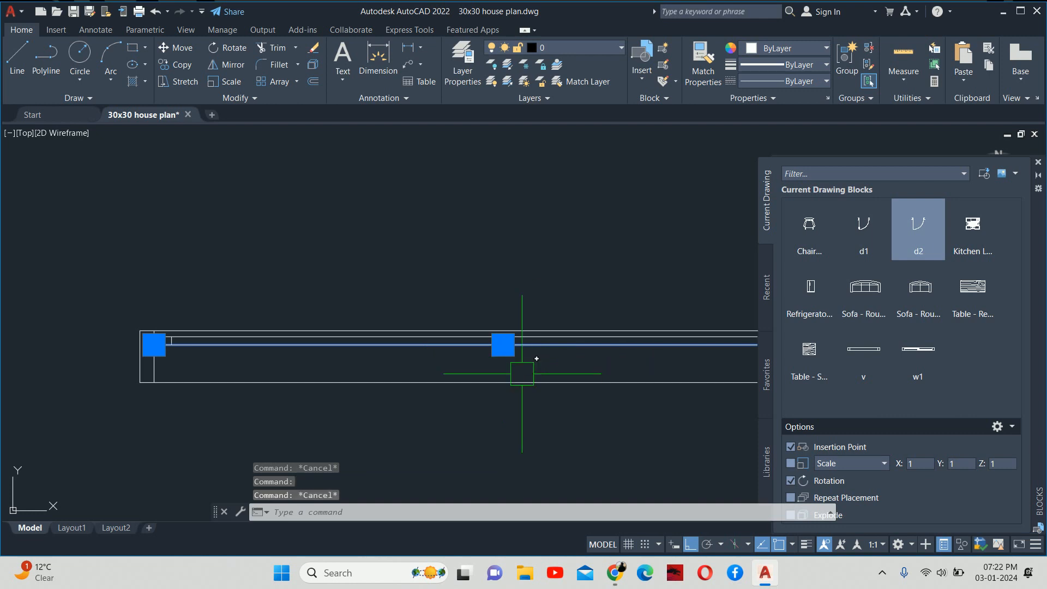
key(Escape)
text(div)
key(Return)
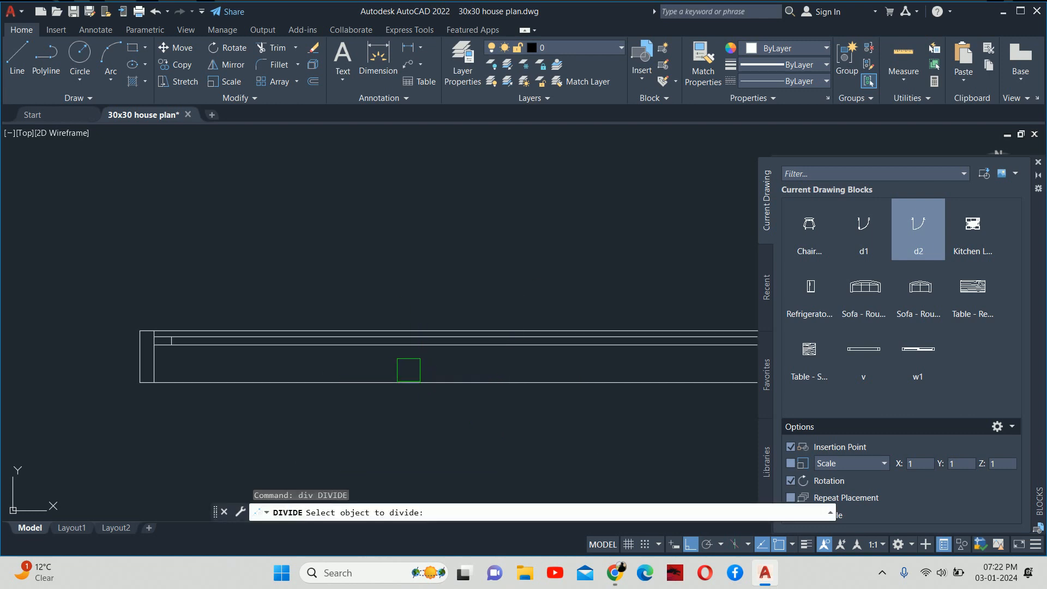
click(406, 355)
text(3)
key(Return)
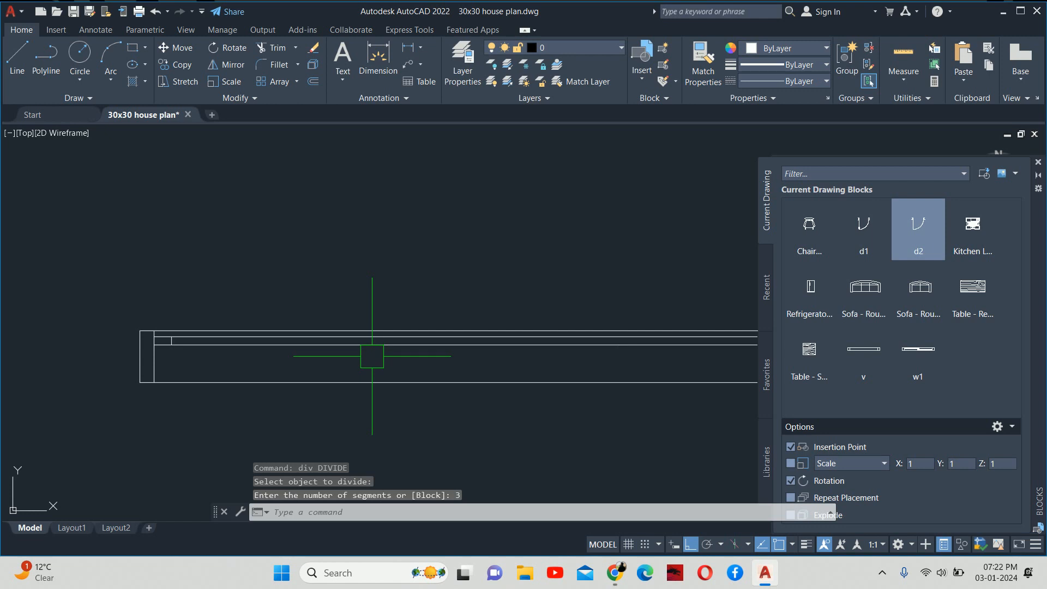
click(336, 352)
key(Escape)
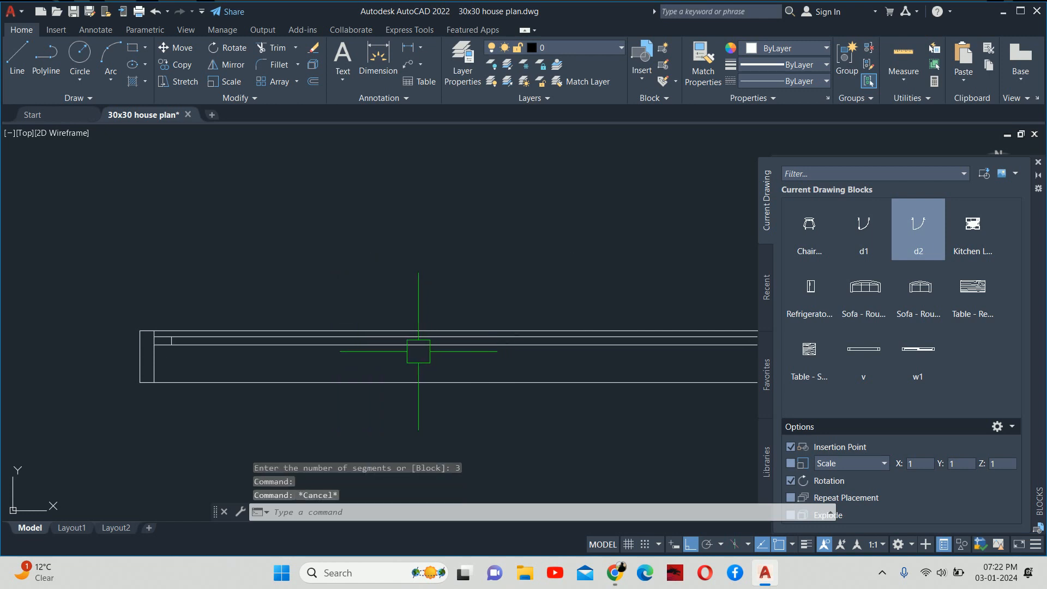
Move the divided line above the frame by its midpoint, and undo that move.
click(416, 346)
click(503, 345)
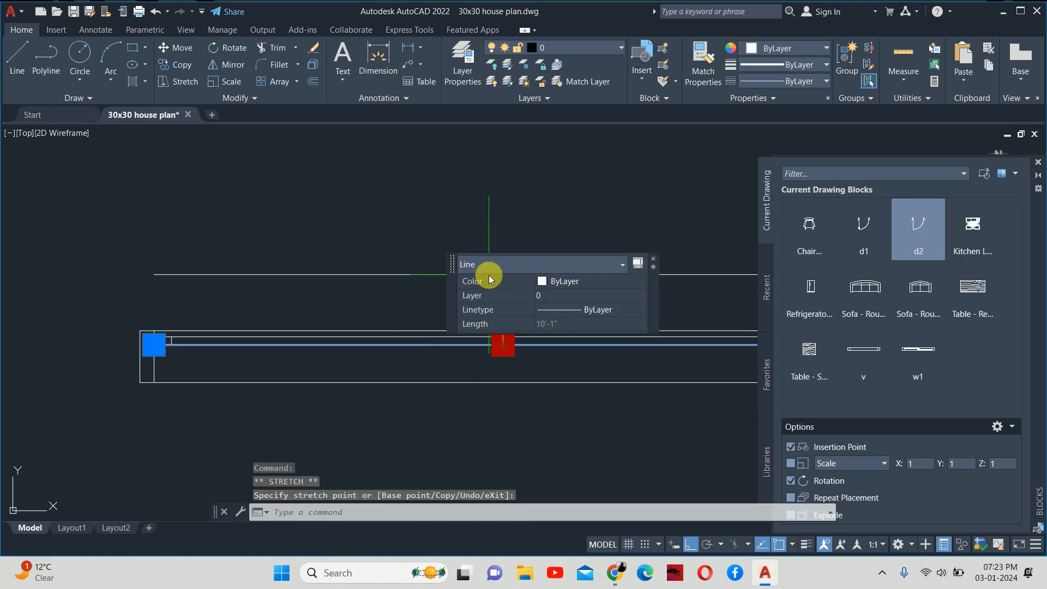
key(Escape)
key(Escape)
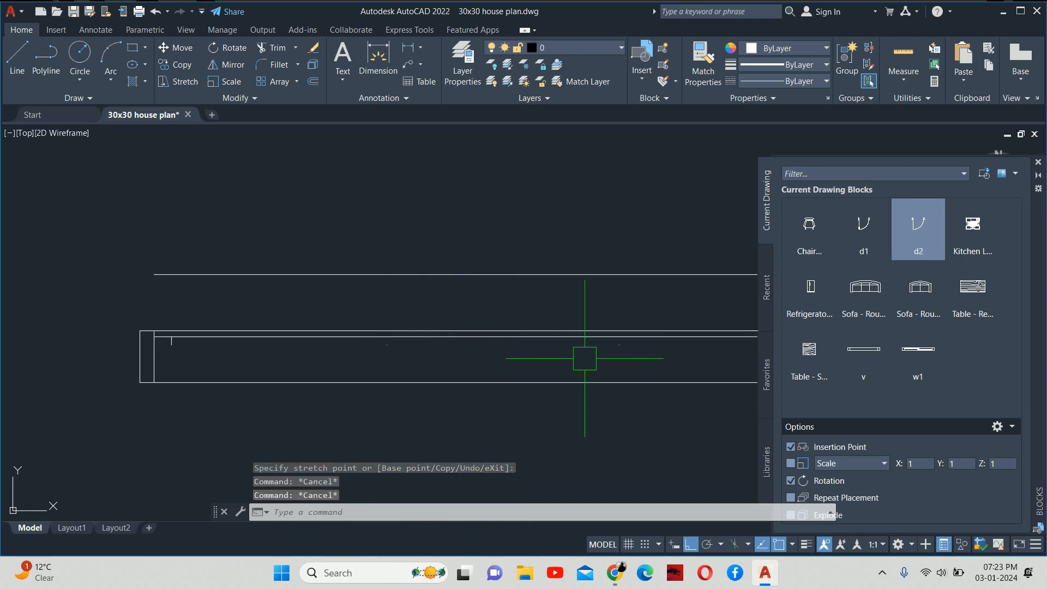
key(ctrl+z)
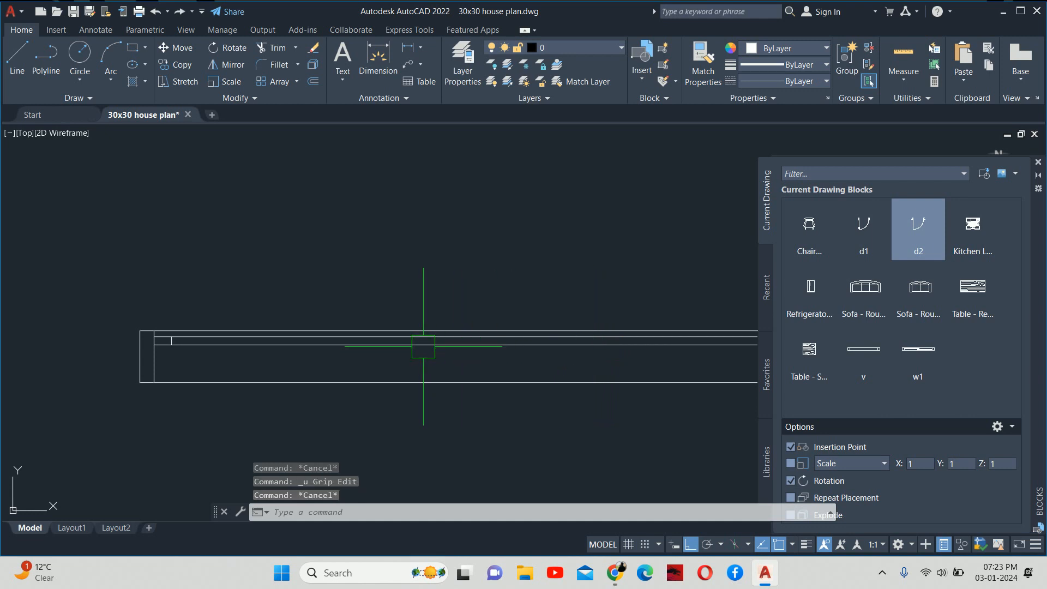
Set the point style to the X marker, keeping its size relative to the screen.
text(ptype)
key(Return)
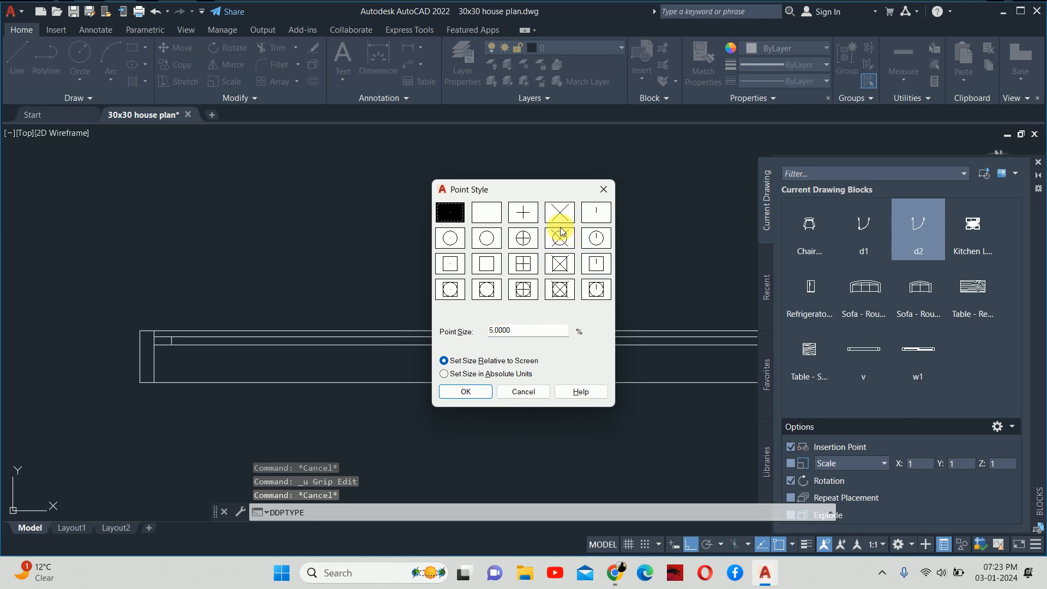
click(561, 215)
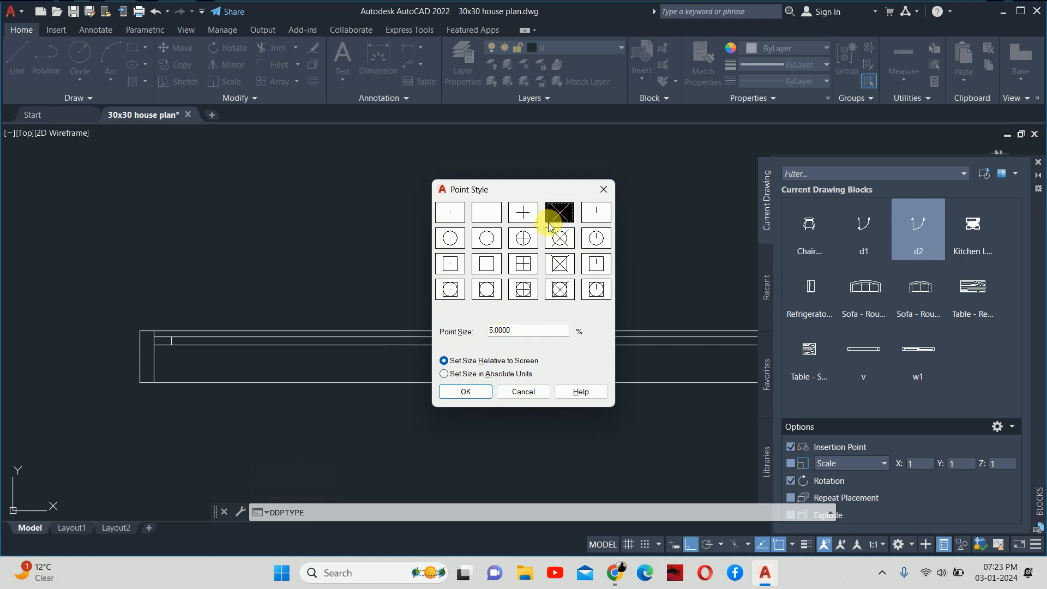
click(480, 392)
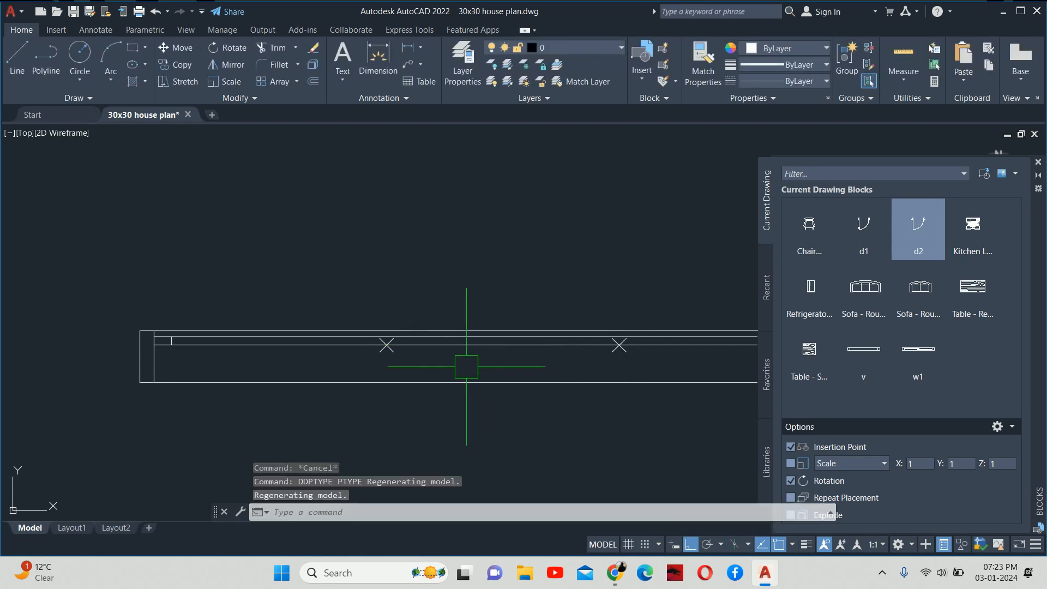
scroll(502, 370, down, 3)
key(Escape)
key(Escape)
scroll(437, 357, up, 4)
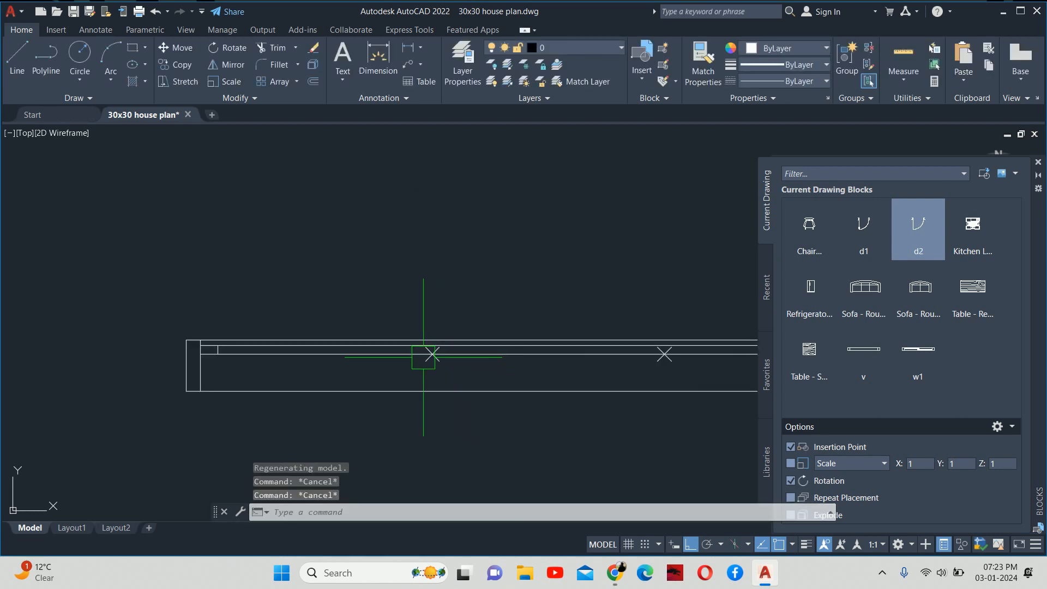
Offset the divided lower panel line 1" downward to form the gap below the first panel.
text(o)
key(Return)
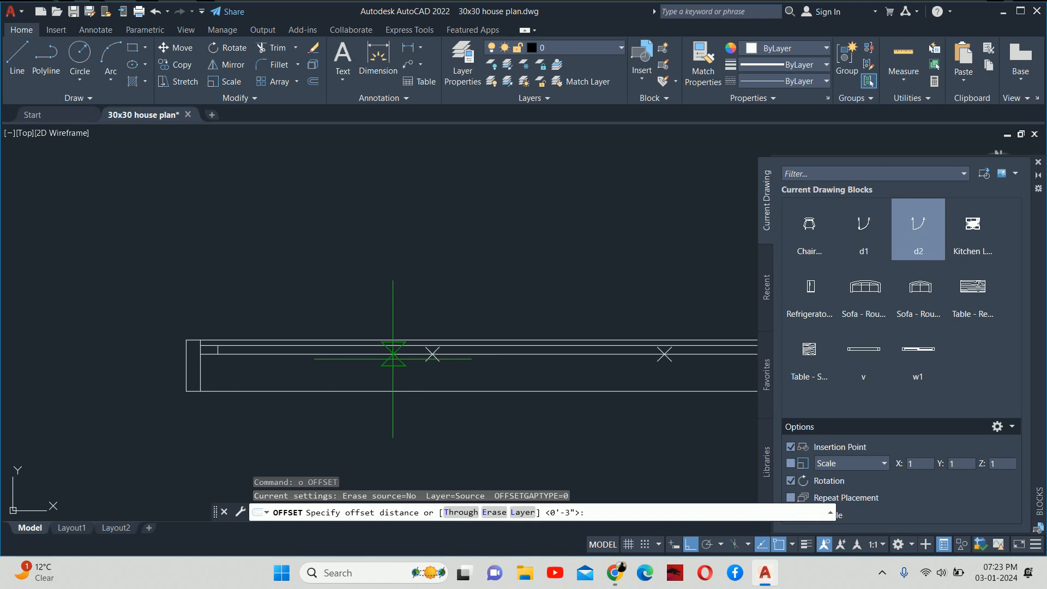
scroll(344, 382, up, 4)
scroll(398, 327, down, 2)
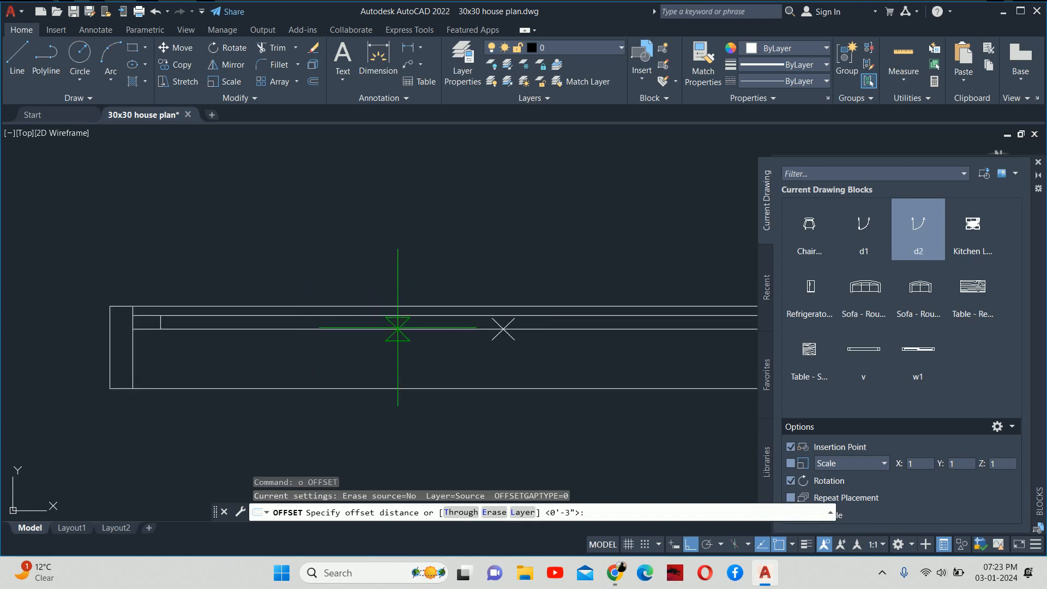
key(Return)
click(376, 329)
click(372, 353)
key(Return)
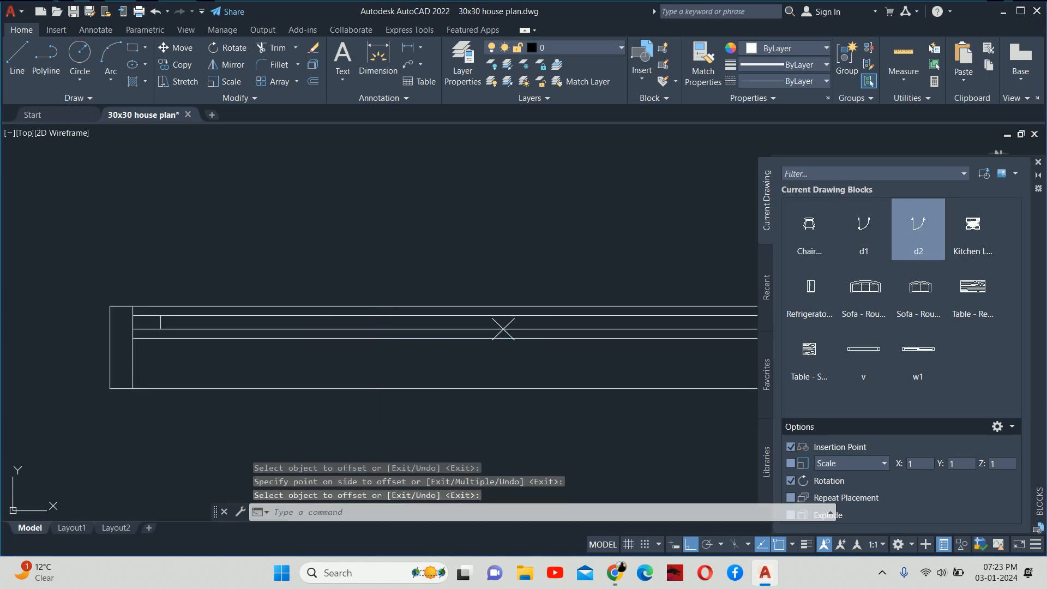
key(Escape)
key(Escape)
Offset the new gap line 1.5" downward to form the second panel's thickness.
key(Return)
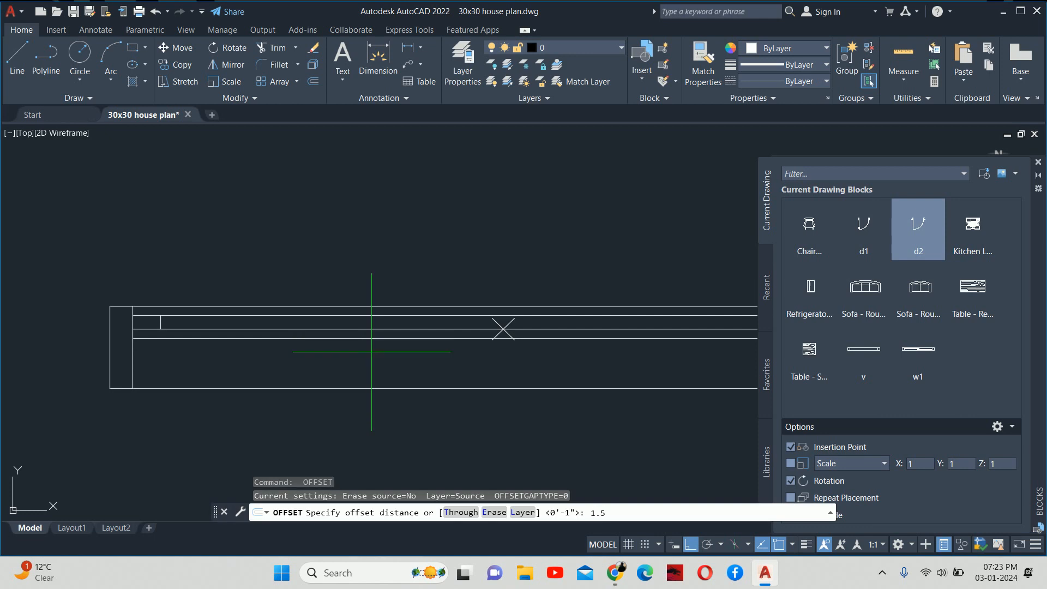
text(1.5)
key(Return)
scroll(371, 352, up, 4)
click(369, 318)
click(370, 340)
key(Escape)
scroll(385, 359, down, 4)
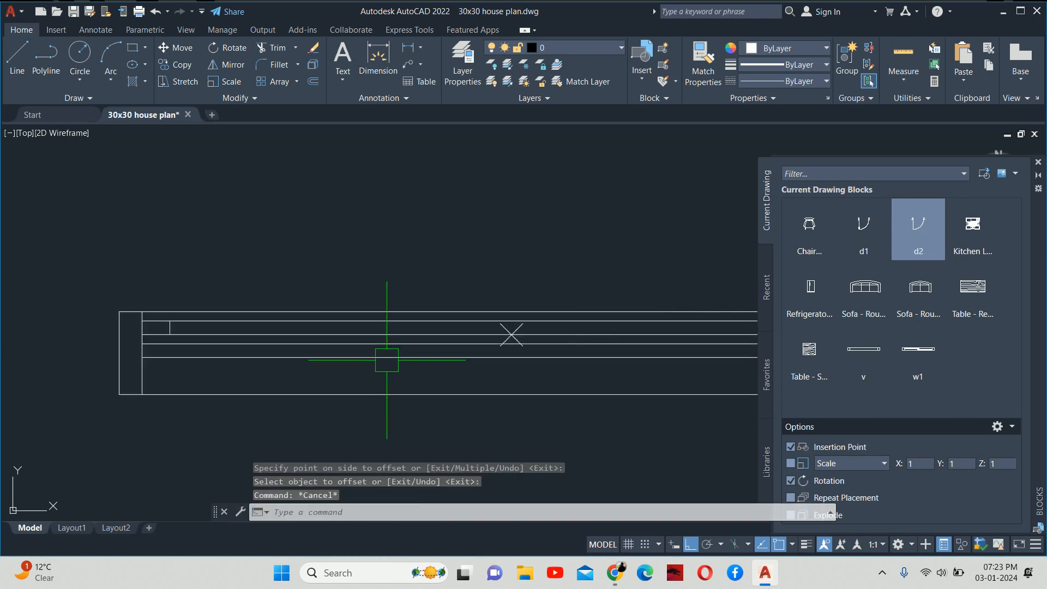
Offset the second panel's lower line 1" downward to form the next gap.
key(Return)
text(1)
key(Return)
click(382, 358)
click(371, 379)
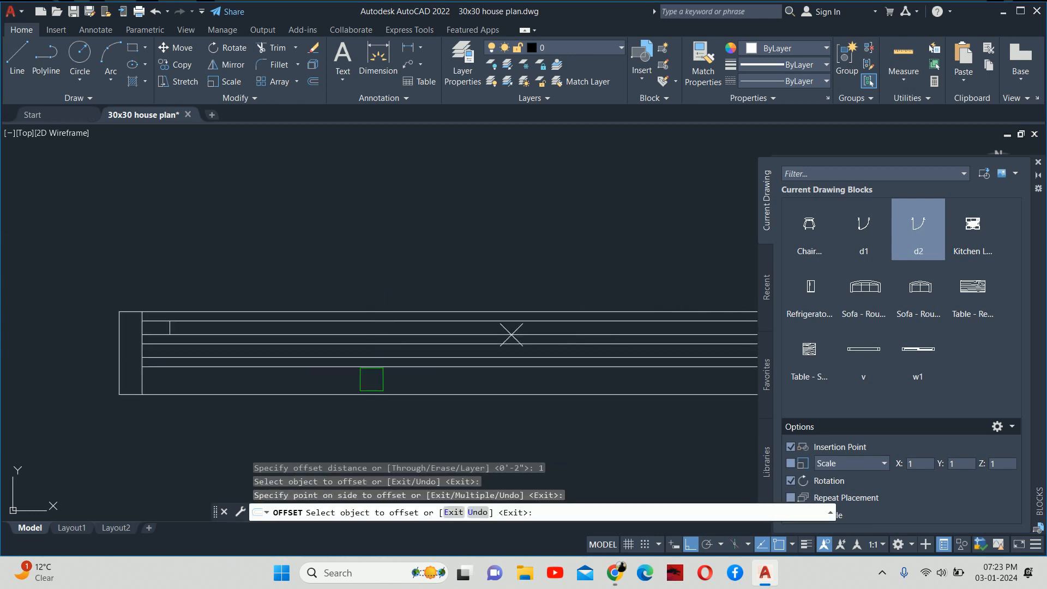
key(Return)
Offset the lowest gap line 1.5" downward to form the third panel's thickness.
key(Return)
key(Return)
scroll(374, 376, up, 4)
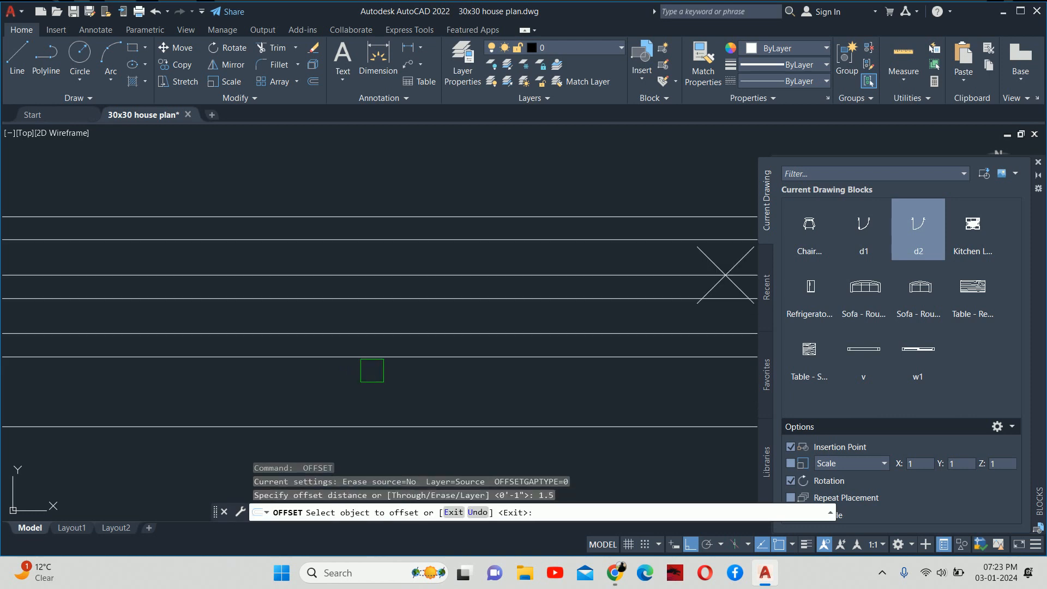
click(371, 358)
click(370, 384)
key(Return)
key(Escape)
key(Escape)
scroll(374, 378, down, 6)
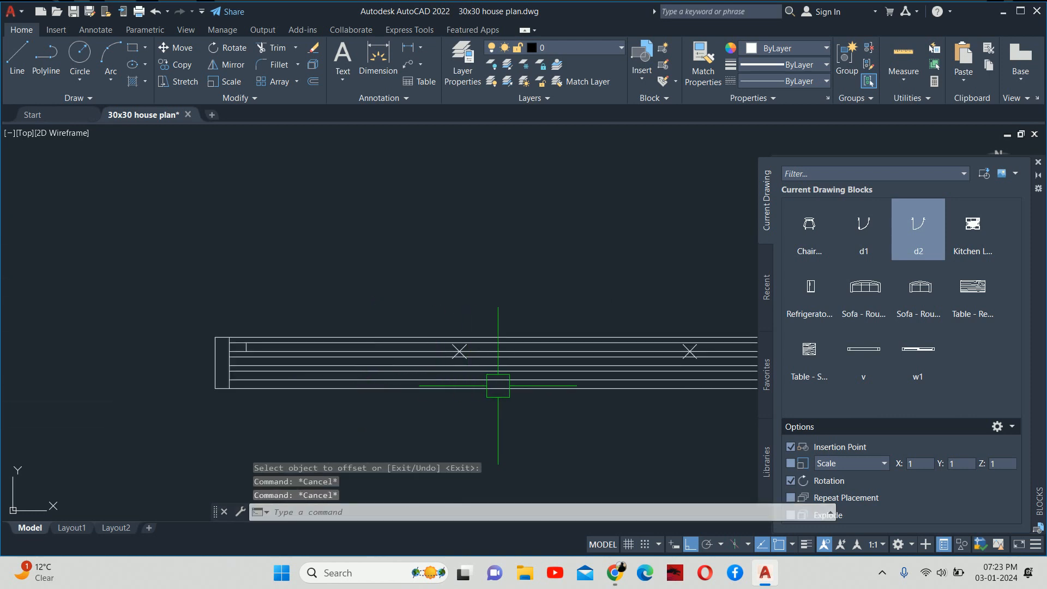
scroll(627, 384, down, 2)
key(Escape)
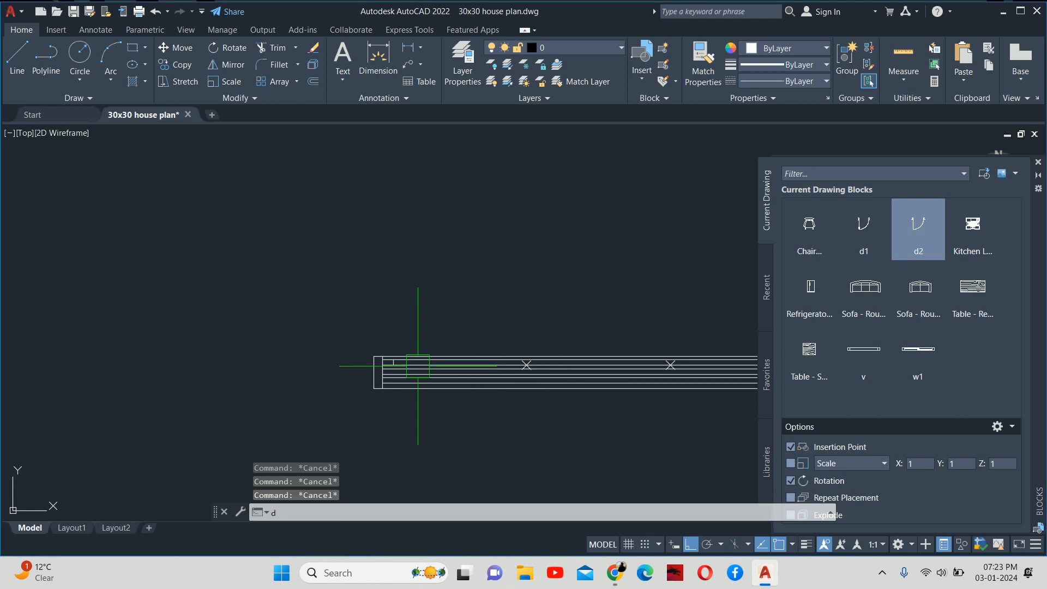
Measure the distance from the left frame end's inner edge to the first division point with a linear dimension, without placing it.
key(Return)
scroll(409, 368, up, 4)
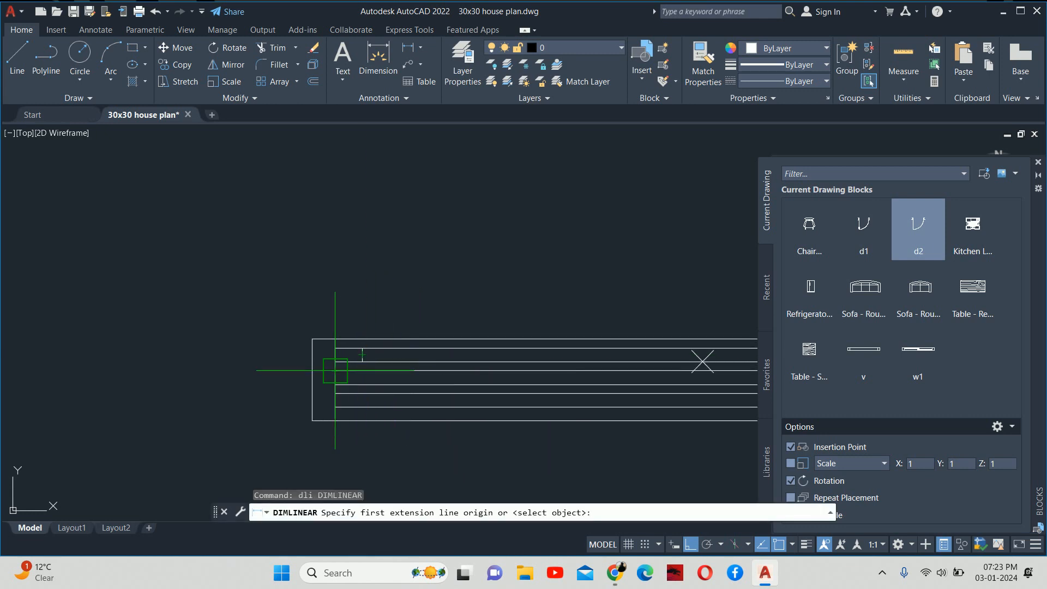
click(351, 361)
click(702, 361)
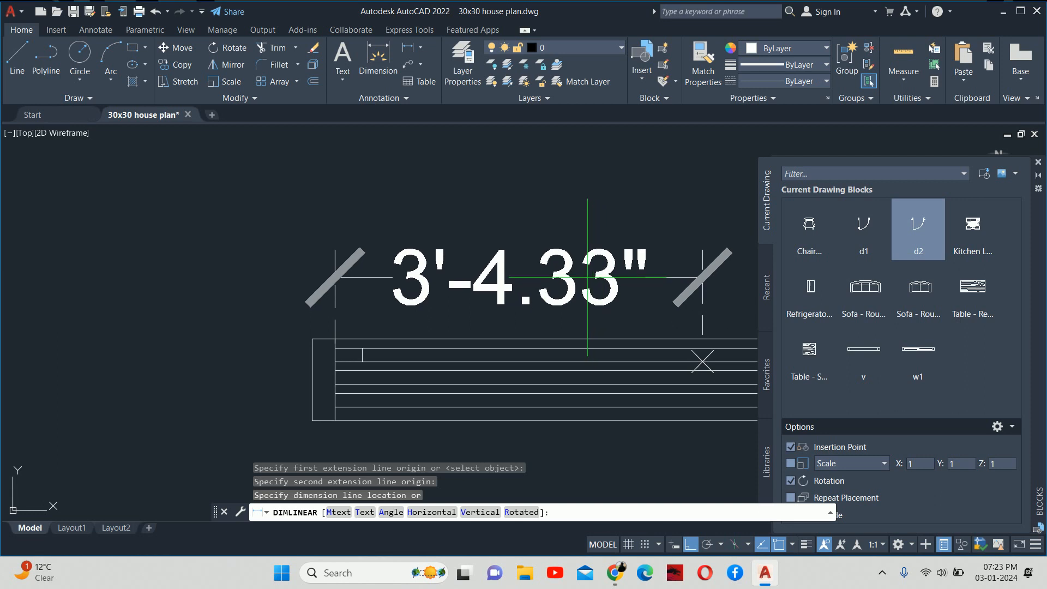
key(Escape)
scroll(515, 345, down, 4)
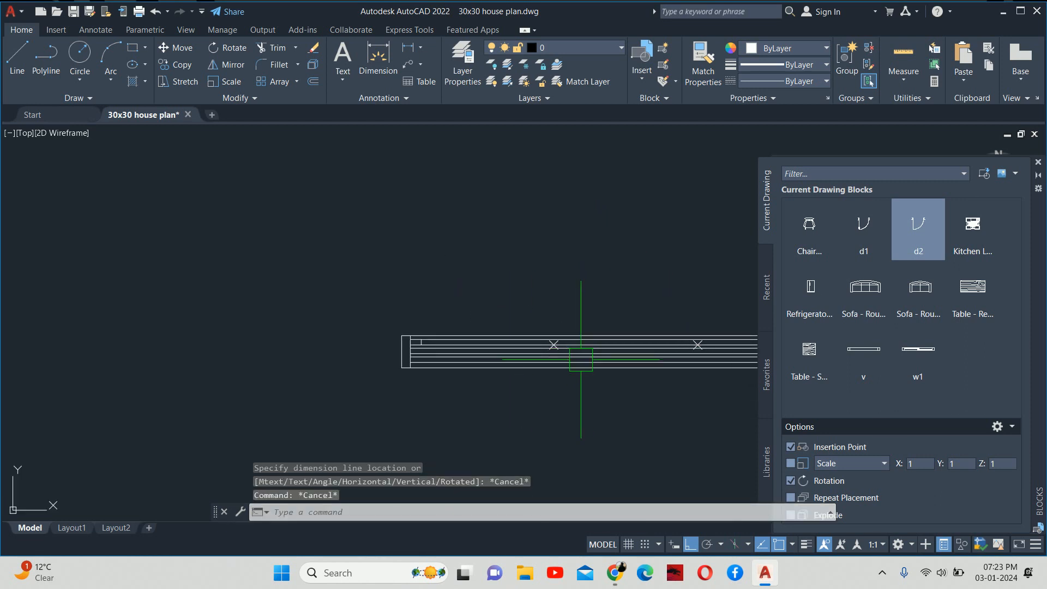
middle_drag(581, 360, 539, 355)
key(Escape)
key(Escape)
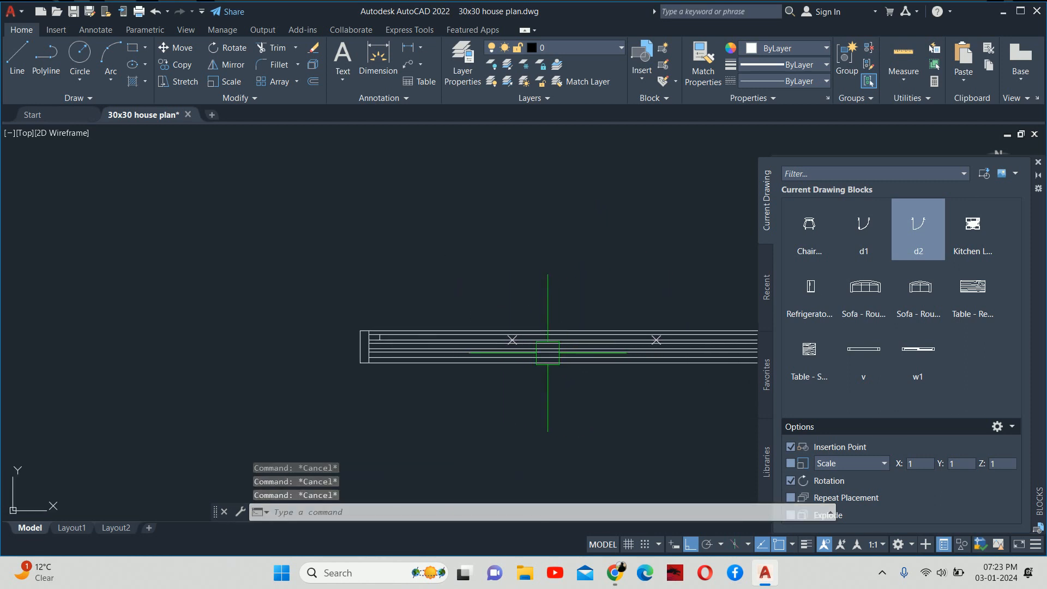
Draw a vertical line from the first division point down to the third panel's lower line.
scroll(548, 354, up, 4)
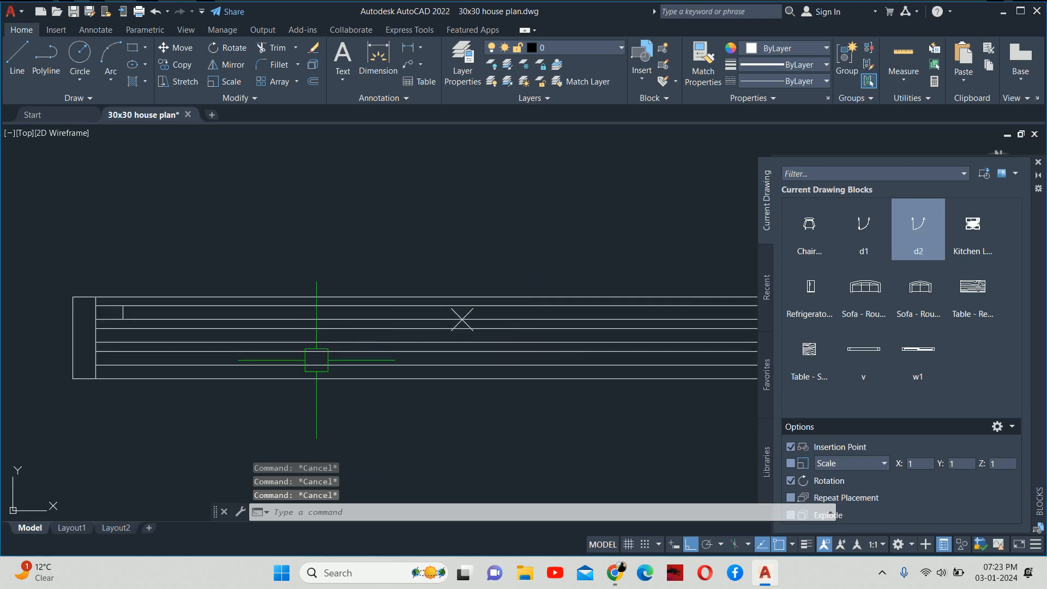
key(Return)
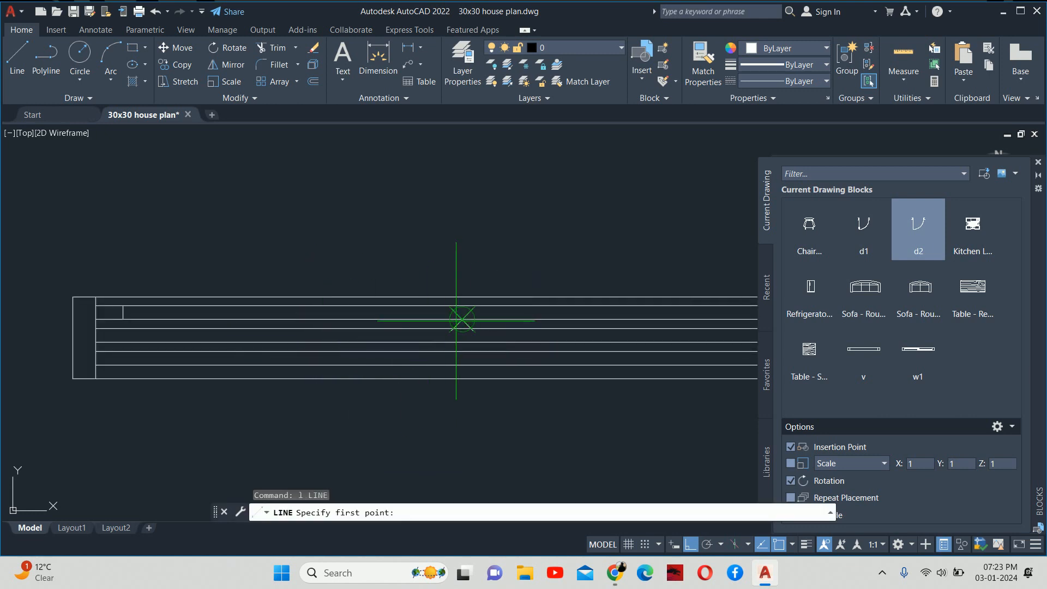
click(462, 319)
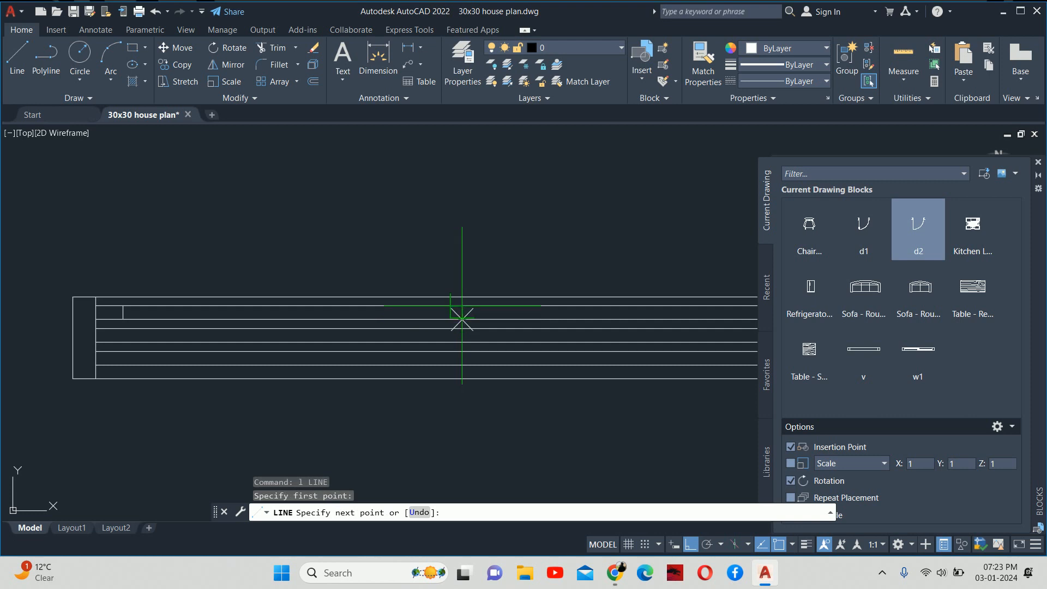
click(462, 365)
key(Escape)
key(Escape)
Draw a vertical line from the second division point down to the third panel's lower line.
scroll(512, 367, down, 1)
middle_drag(436, 367, 235, 358)
scroll(235, 359, down, 1)
scroll(444, 353, up, 3)
key(Return)
click(309, 283)
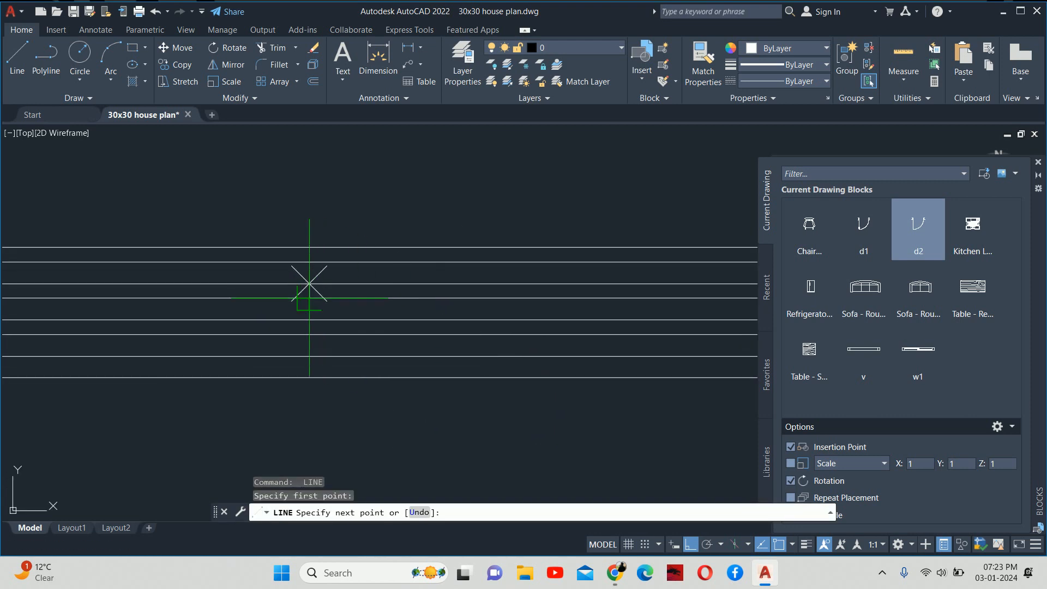
click(309, 356)
key(Escape)
Offset the right frame end's inner edge 3" inward.
scroll(373, 342, down, 1)
scroll(373, 343, down, 2)
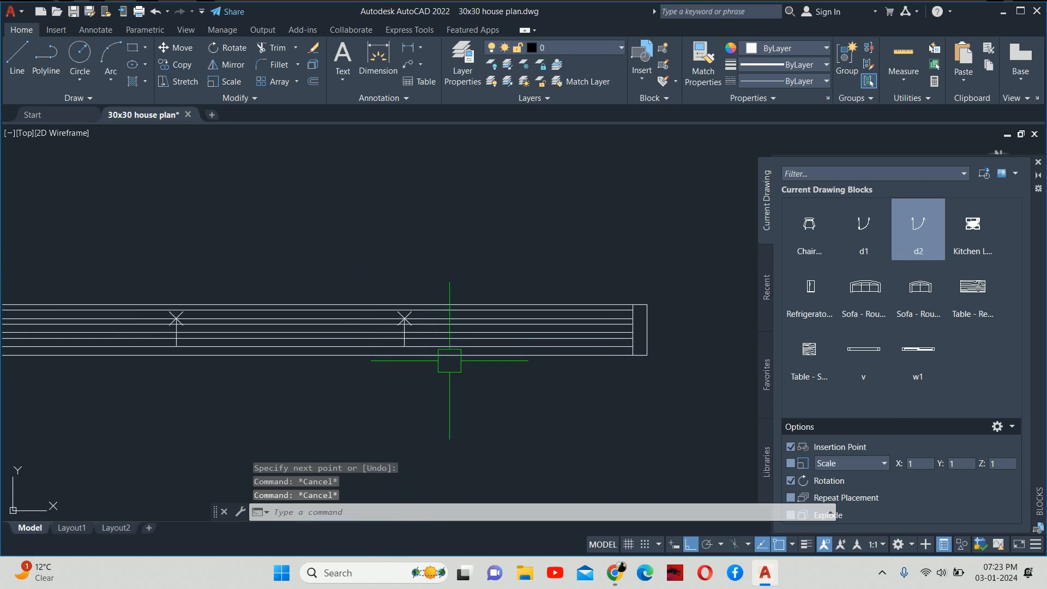
text(o)
key(Return)
text(3)
key(Return)
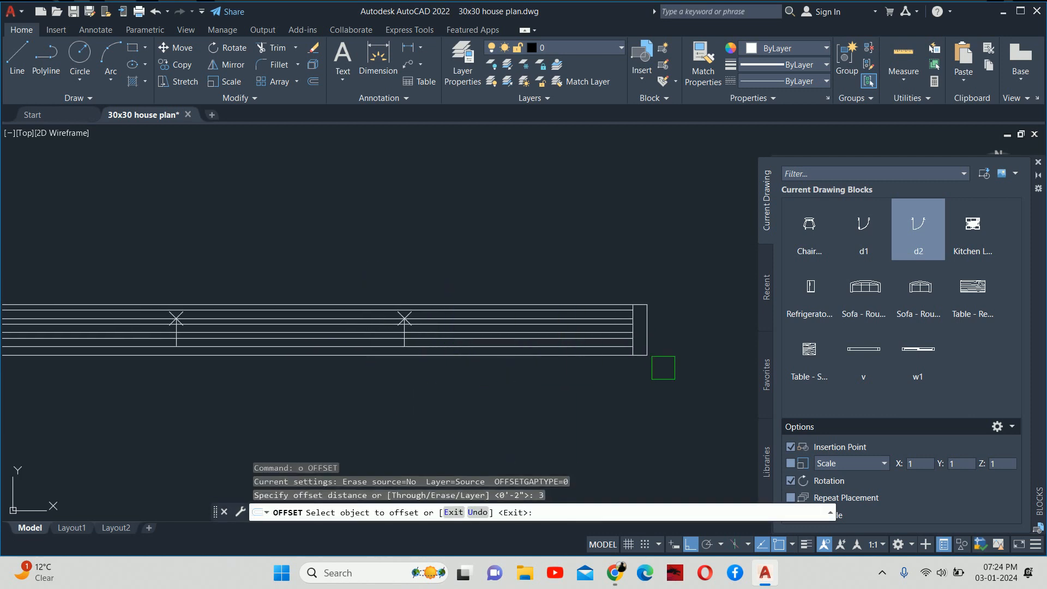
scroll(643, 355, up, 2)
scroll(618, 333, up, 2)
click(617, 333)
click(568, 327)
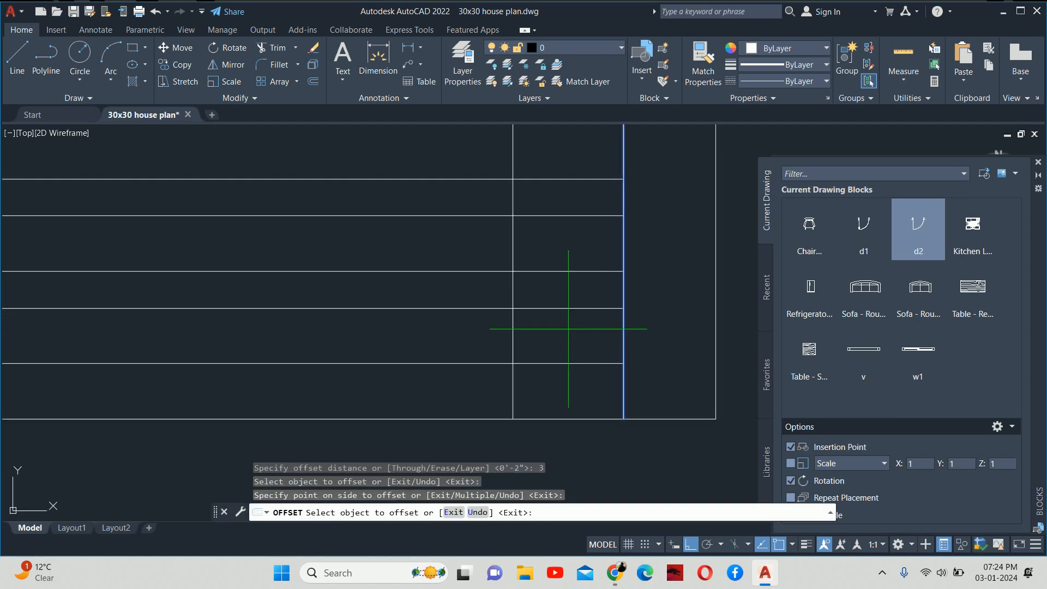
key(Return)
key(Escape)
key(Escape)
Trim the line beside the right frame end so it remains only within the third panel's thickness.
text(tr)
key(Return)
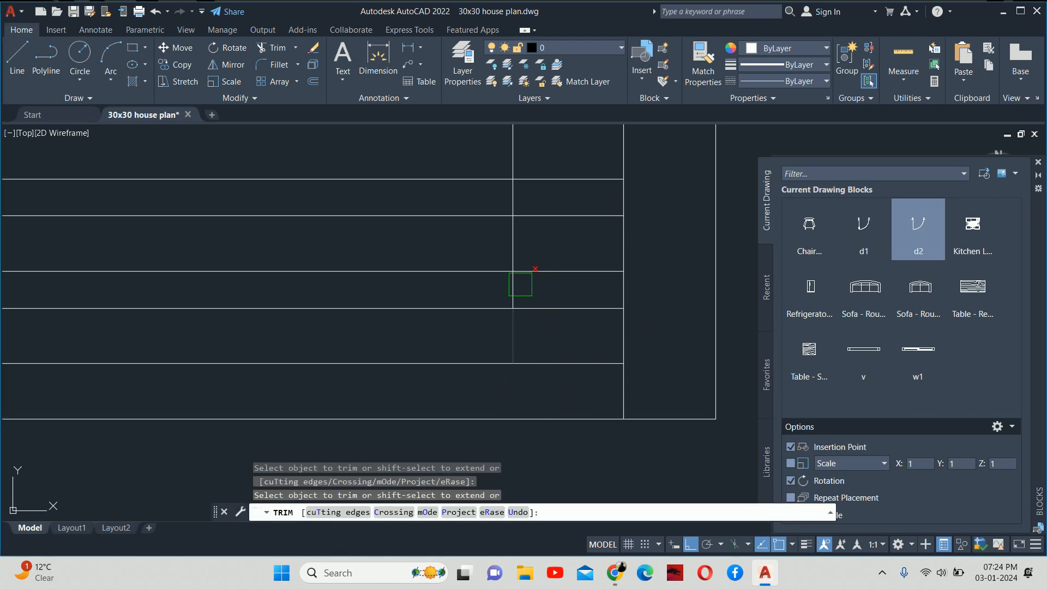
scroll(520, 284, up, 2)
scroll(542, 187, up, 2)
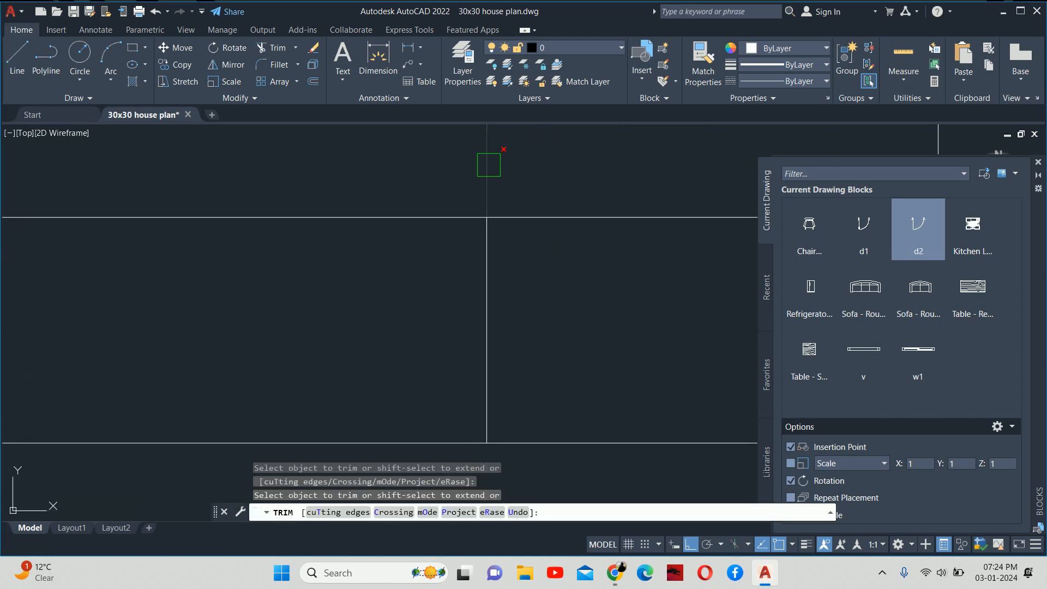
scroll(488, 164, down, 3)
key(Escape)
scroll(604, 327, down, 3)
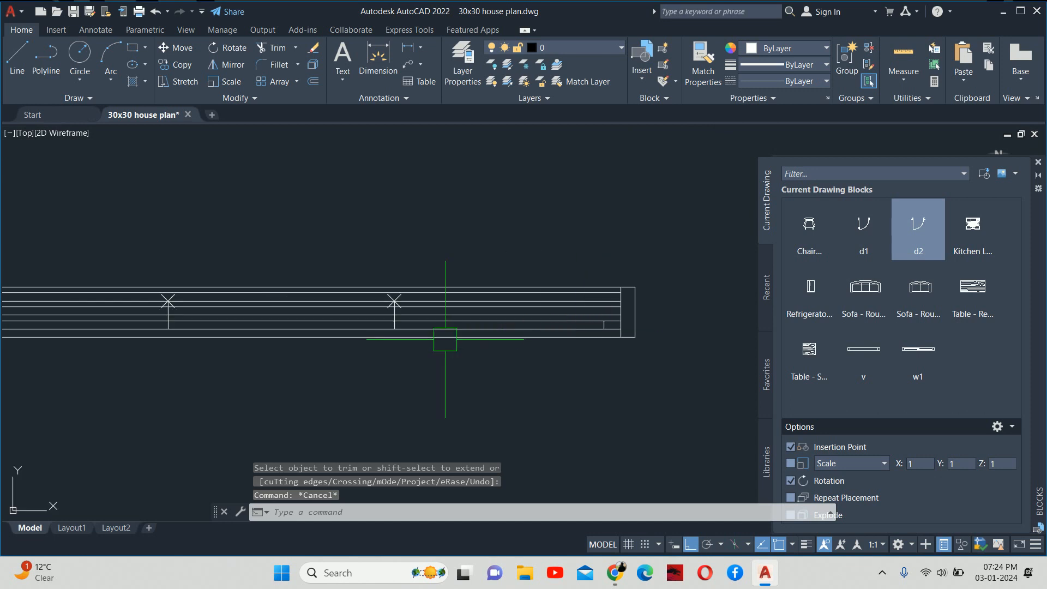
Offset the vertical line at the second division point 3" to the left.
scroll(540, 327, up, 4)
key(Escape)
key(Escape)
text(o)
key(Return)
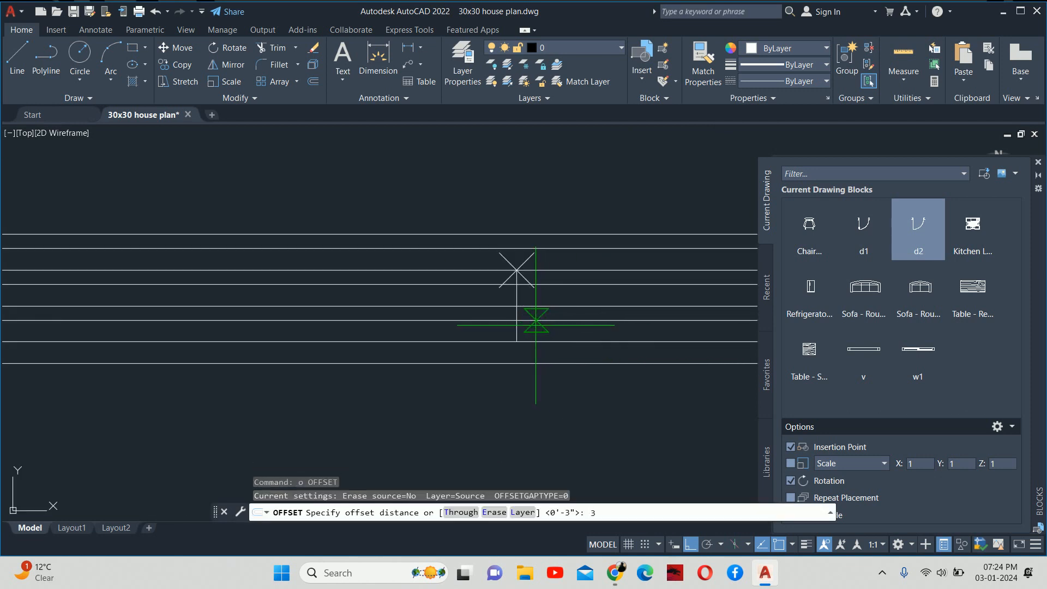
text(3)
key(Return)
scroll(539, 327, up, 3)
click(499, 334)
click(415, 334)
key(Return)
Offset the vertical line at the first division point 3" to both sides.
scroll(365, 344, down, 4)
middle_drag(365, 345, 704, 357)
scroll(701, 338, down, 4)
middle_drag(463, 313, 662, 325)
scroll(578, 323, up, 6)
key(Return)
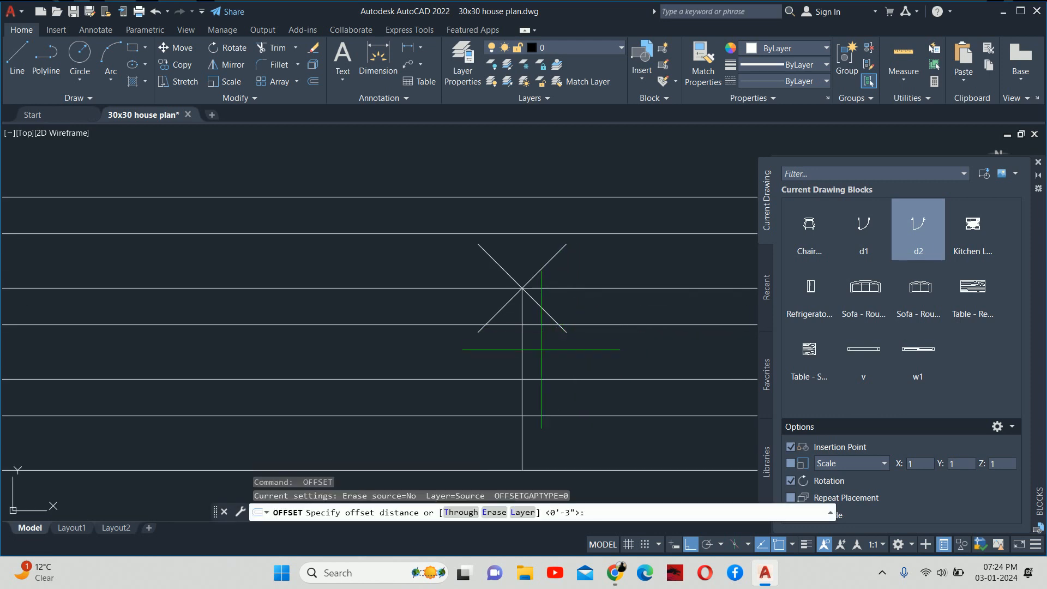
key(Return)
click(522, 351)
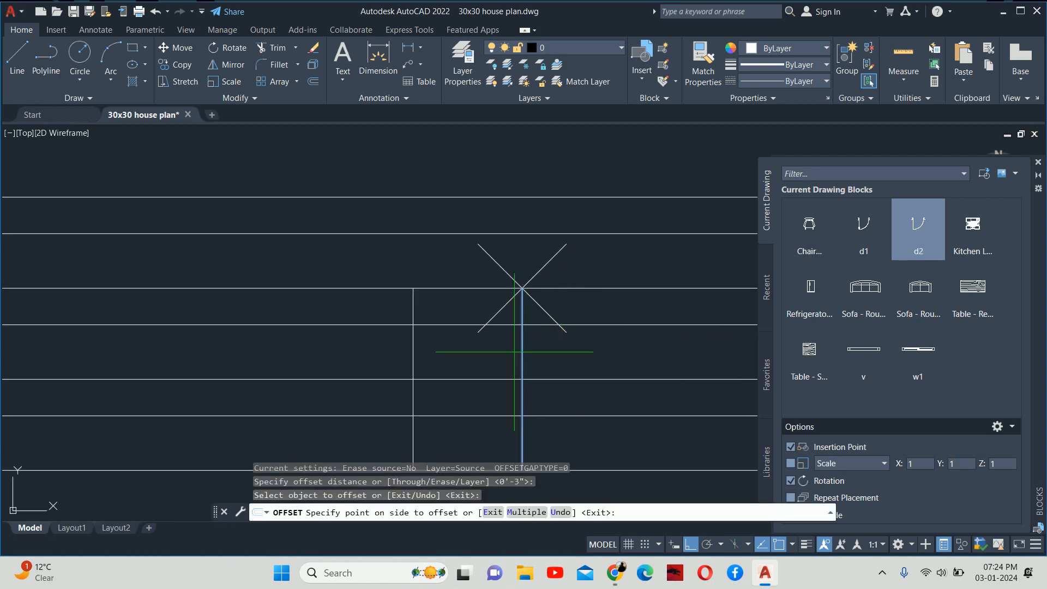
click(480, 351)
click(521, 352)
click(613, 352)
key(Return)
Trim the third panel's lines left of the second division's offset line, and cut that offset line above the lower gap.
middle_drag(605, 361, 583, 347)
text(tr)
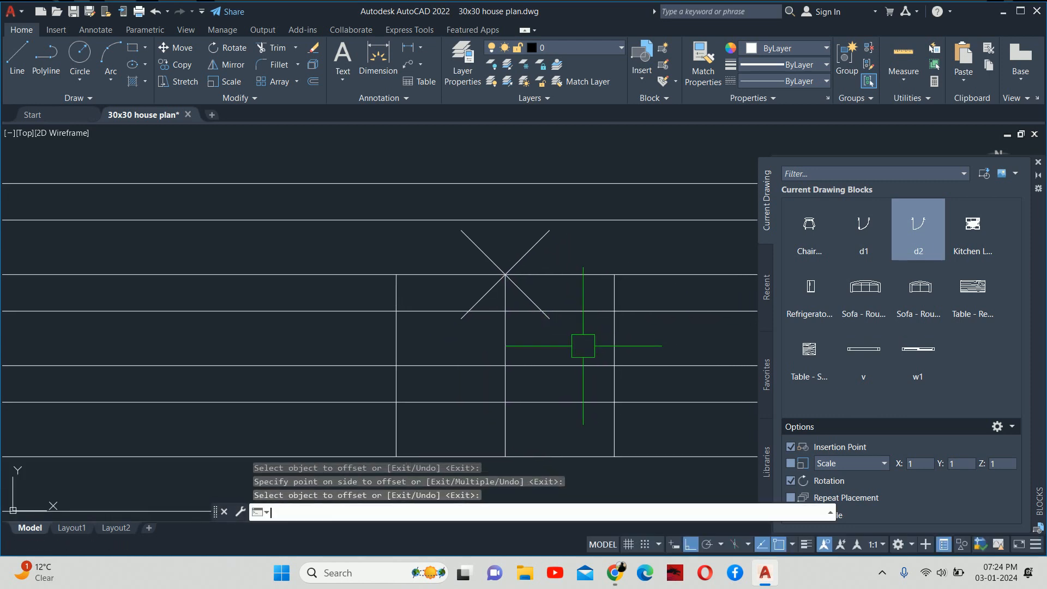
key(Return)
scroll(573, 379, down, 1)
scroll(573, 381, up, 6)
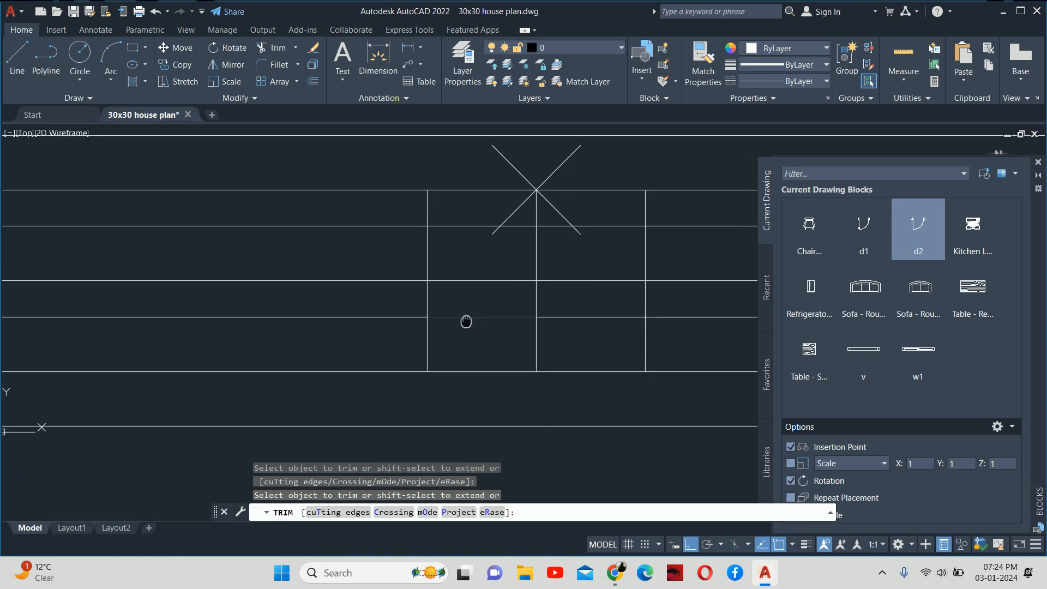
scroll(546, 331, up, 3)
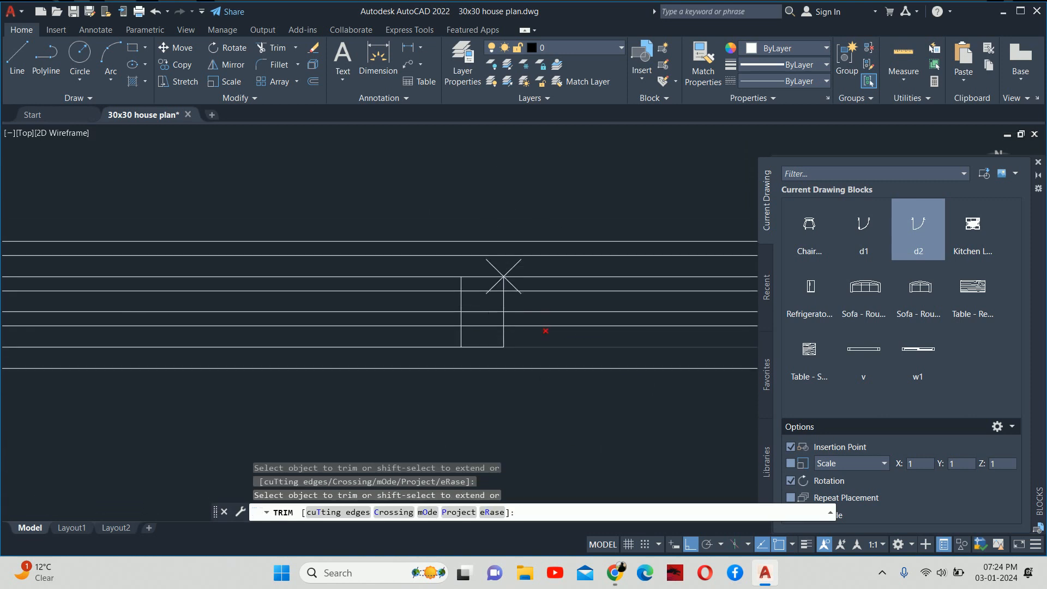
scroll(529, 341, up, 2)
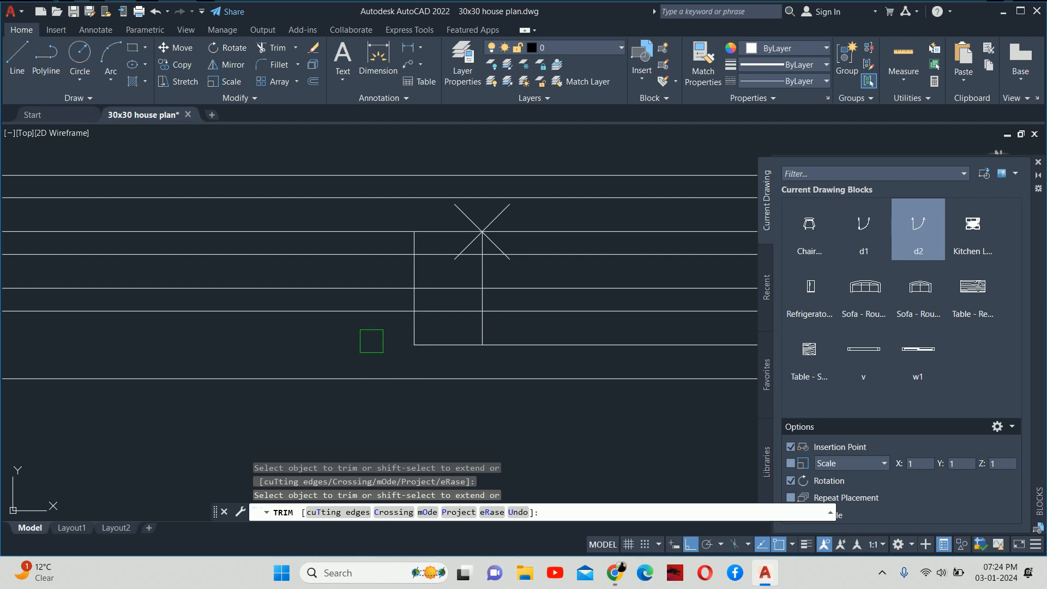
scroll(420, 300, up, 4)
click(344, 331)
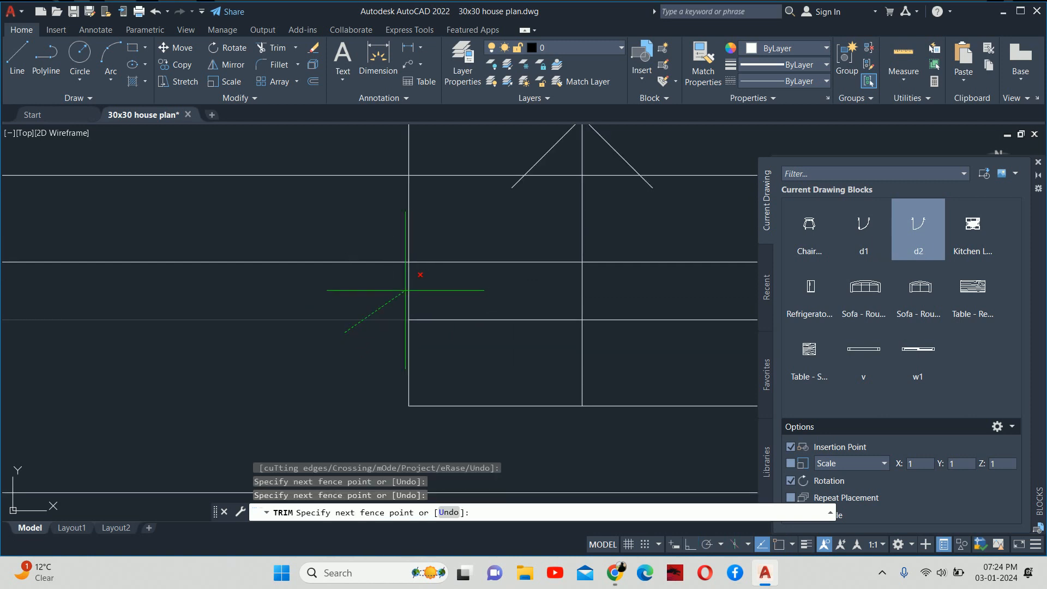
key(Return)
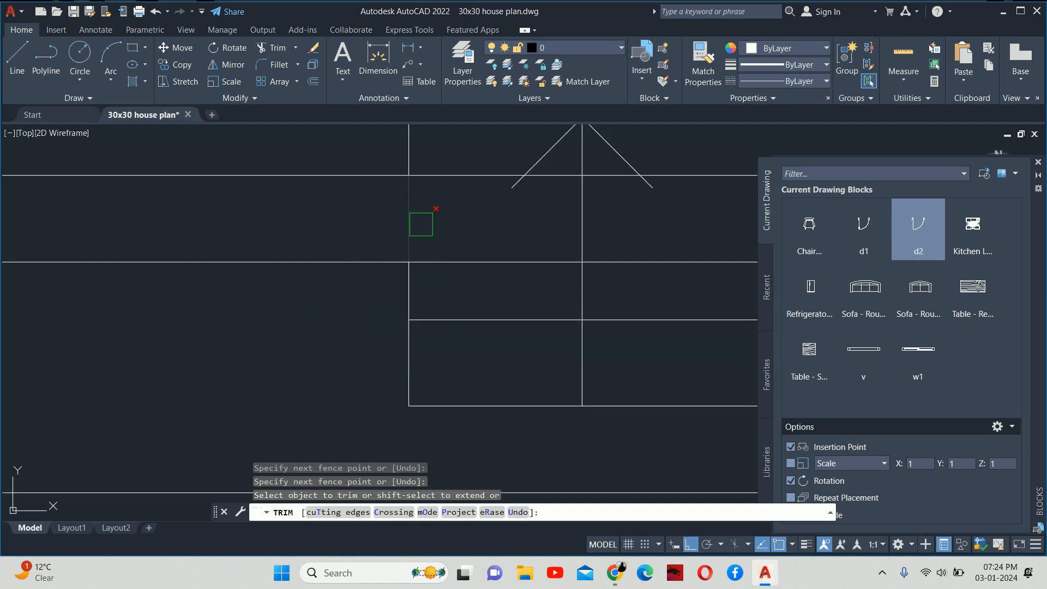
click(415, 157)
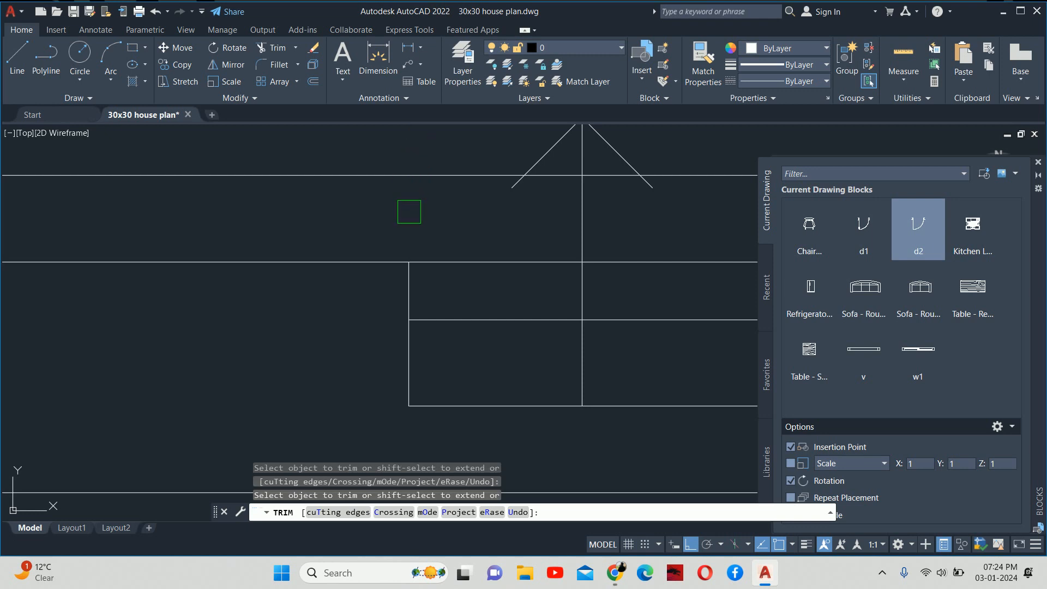
Trim the second division line inside the third panel and the vertical pieces crossing the gap above it.
click(603, 373)
click(559, 361)
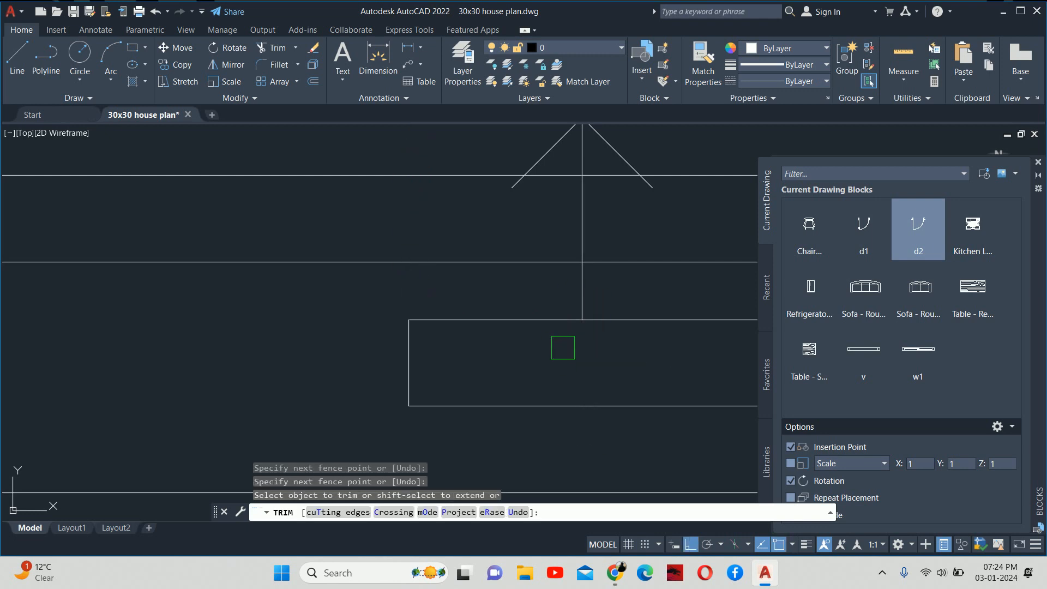
click(580, 286)
Trim the second panel's lines past the second division line, and remove that line's piece in the gap above.
middle_drag(577, 284, 561, 398)
scroll(552, 265, up, 2)
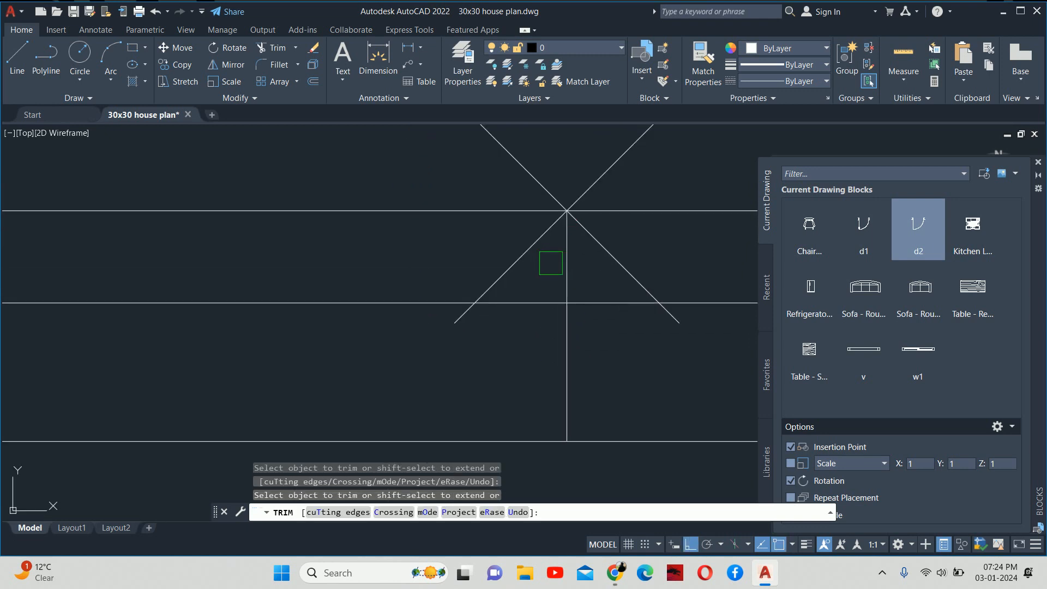
click(550, 263)
click(572, 264)
scroll(566, 263, down, 2)
scroll(567, 265, down, 1)
click(643, 280)
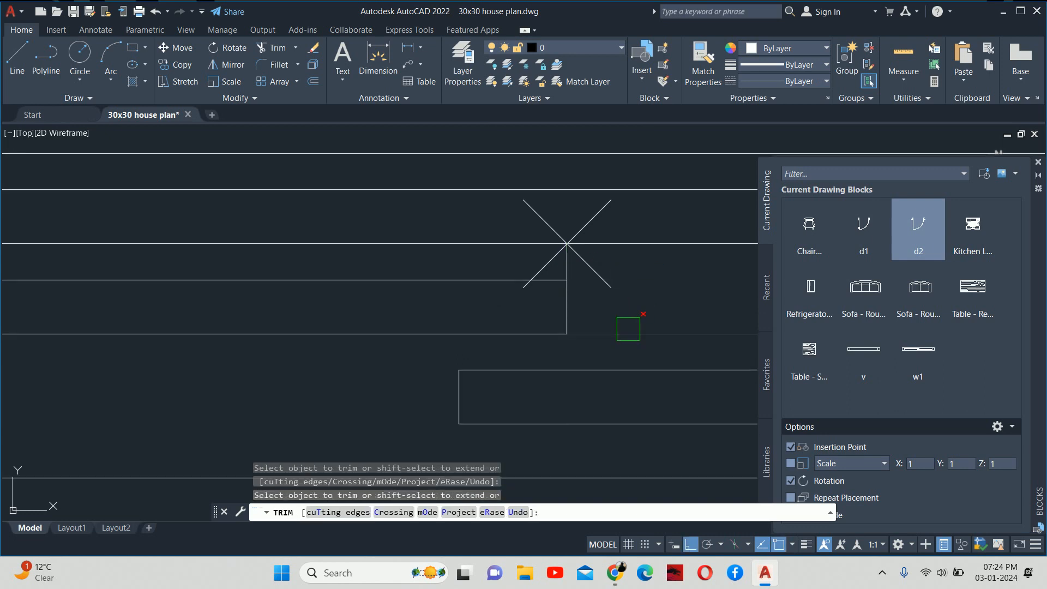
scroll(580, 283, up, 3)
scroll(544, 256, down, 5)
click(546, 250)
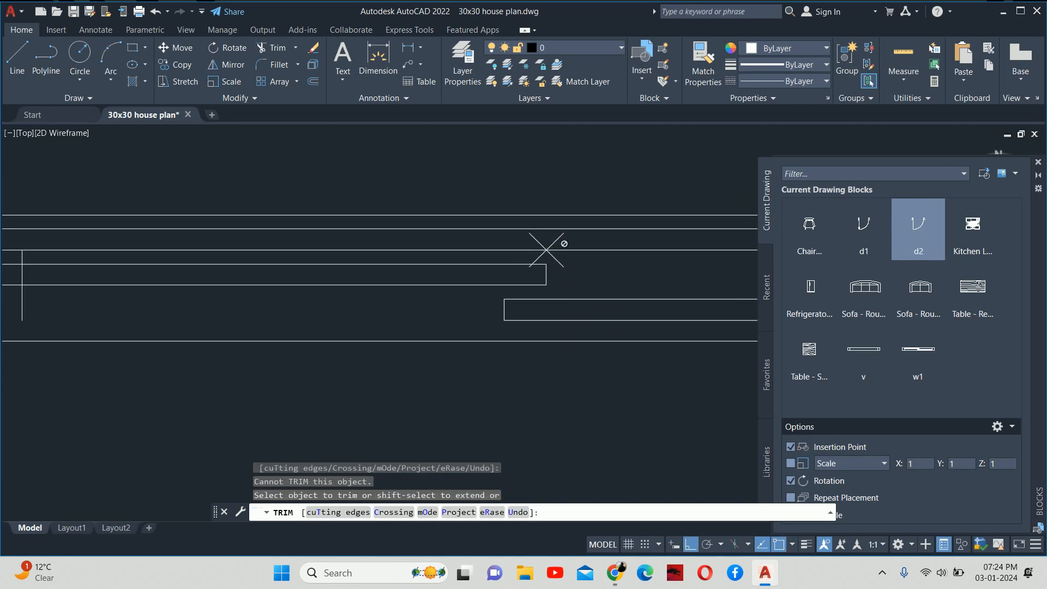
Trim the second panel's left end to the first division's left offset line, removing the vertical pieces above and below it.
middle_drag(443, 264, 299, 295)
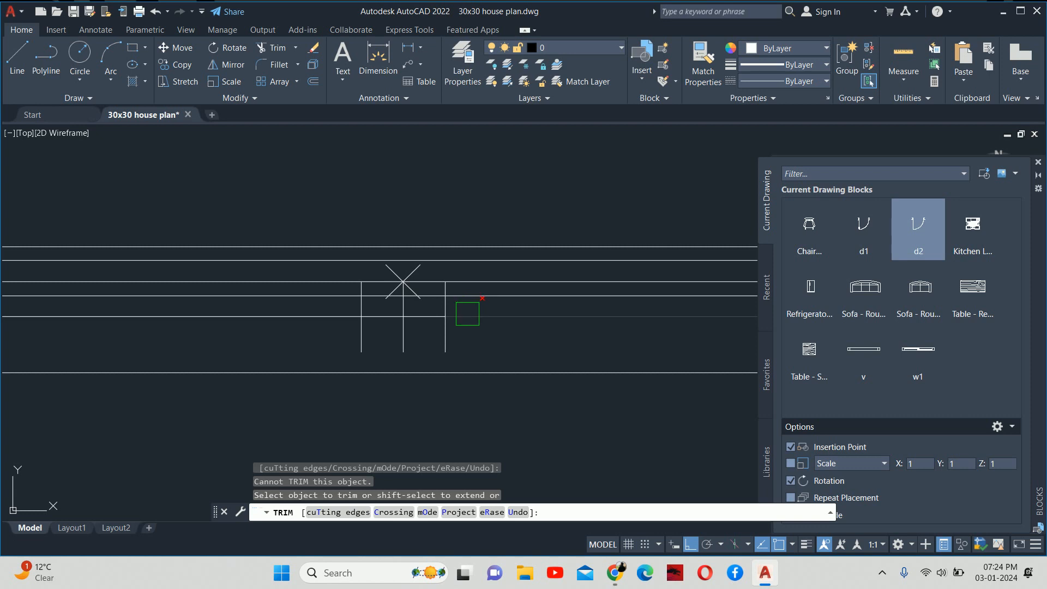
click(454, 327)
mouse_move(346, 346)
mouse_down()
mouse_move(366, 319)
mouse_move(378, 331)
mouse_up()
scroll(361, 292, up, 2)
drag(354, 273, 355, 281)
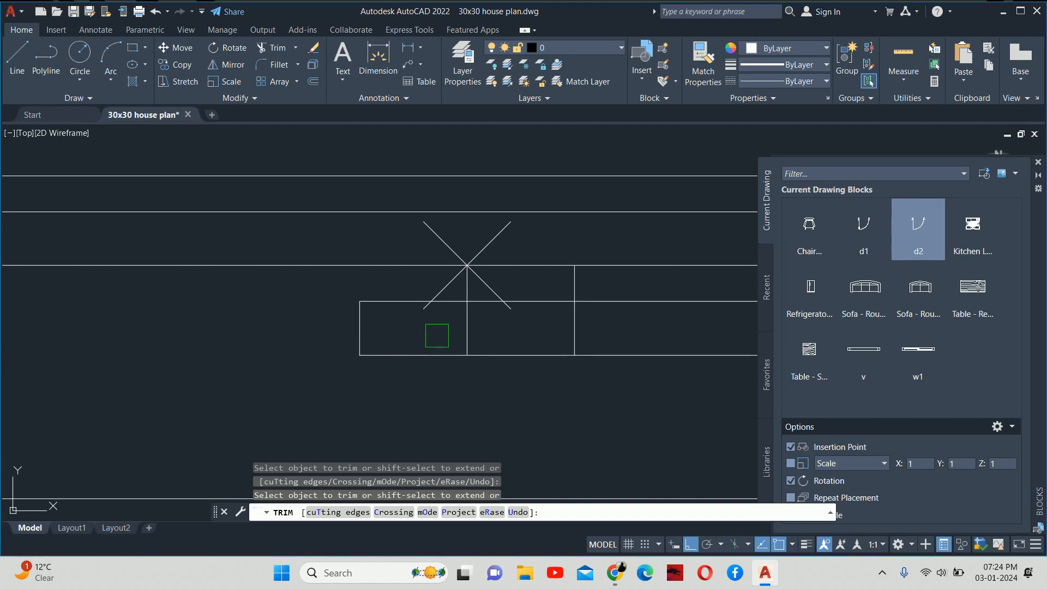
Extend the first division line and its right offset line to the first panel's upper line, and trim the excess around the panel's right end.
shift+click(467, 283)
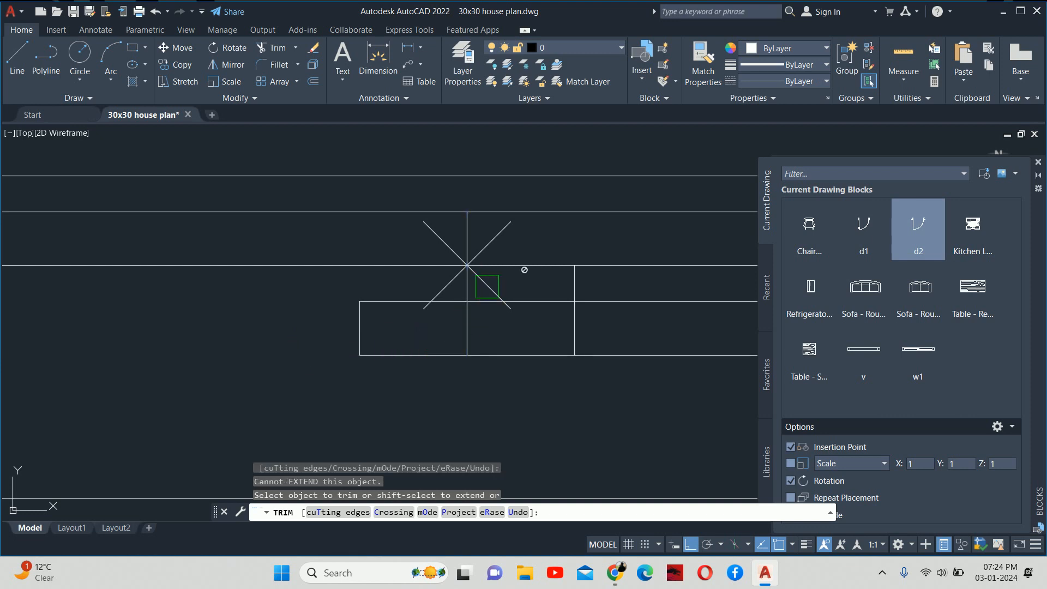
click(575, 285)
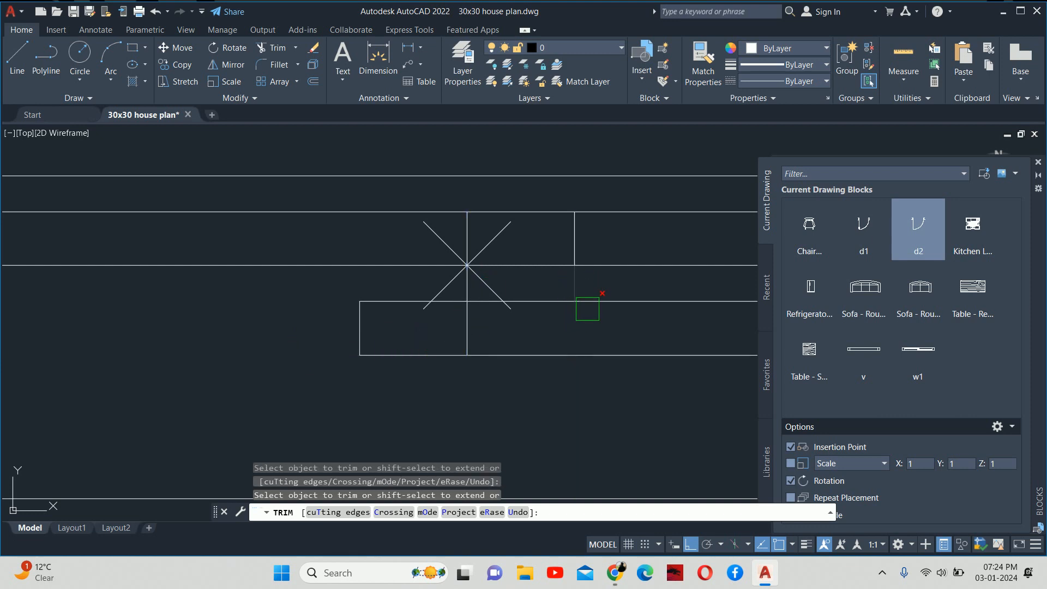
click(575, 285)
click(507, 283)
click(470, 284)
click(471, 284)
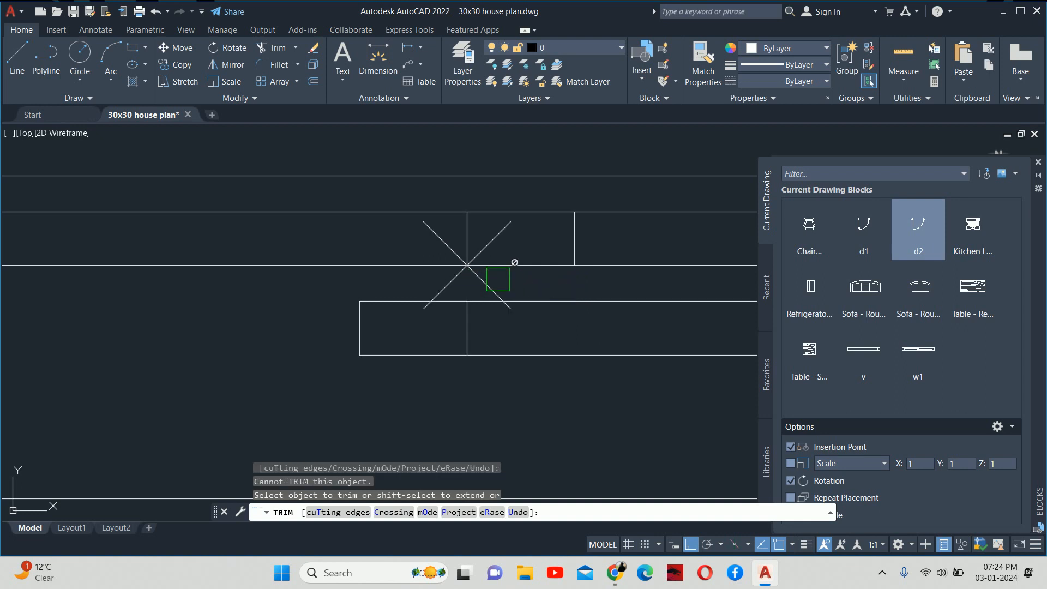
click(589, 274)
scroll(584, 226, down, 4)
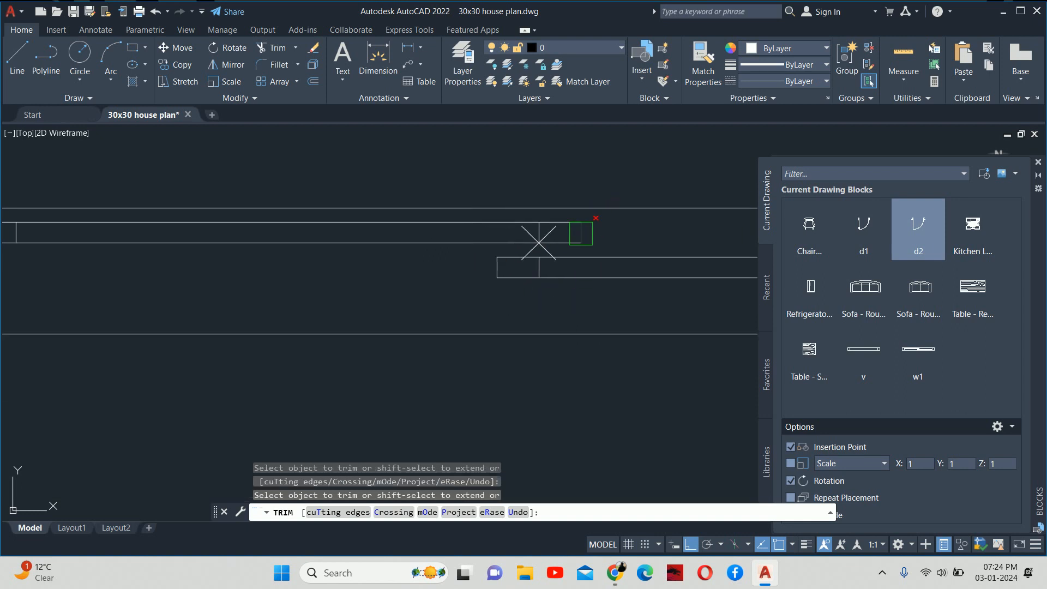
Select all point markers similar to the one at the first division and delete them.
key(Escape)
scroll(538, 242, up, 3)
click(563, 251)
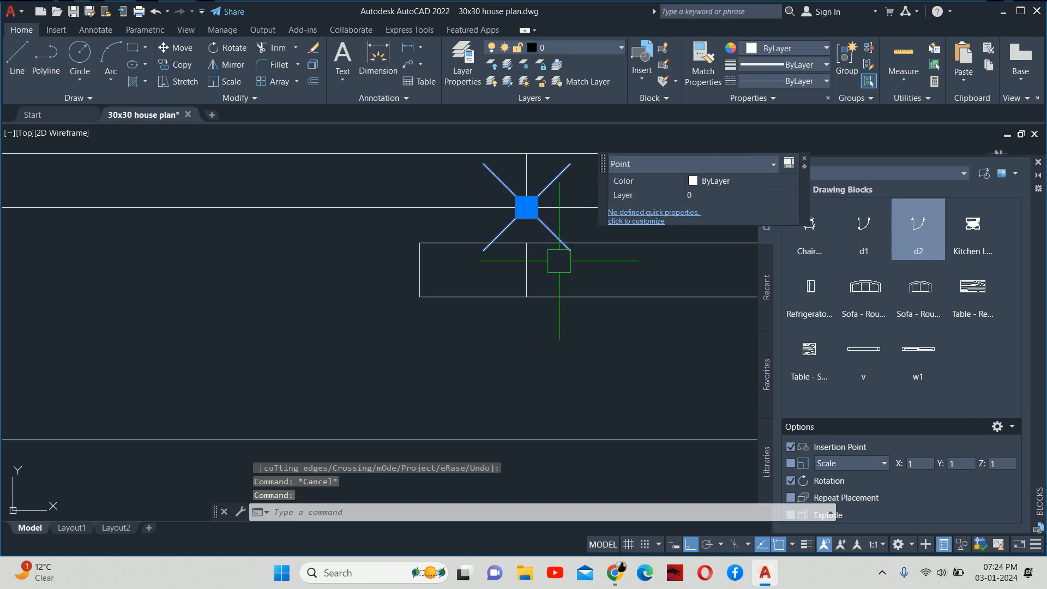
scroll(545, 305, down, 2)
right_click(564, 340)
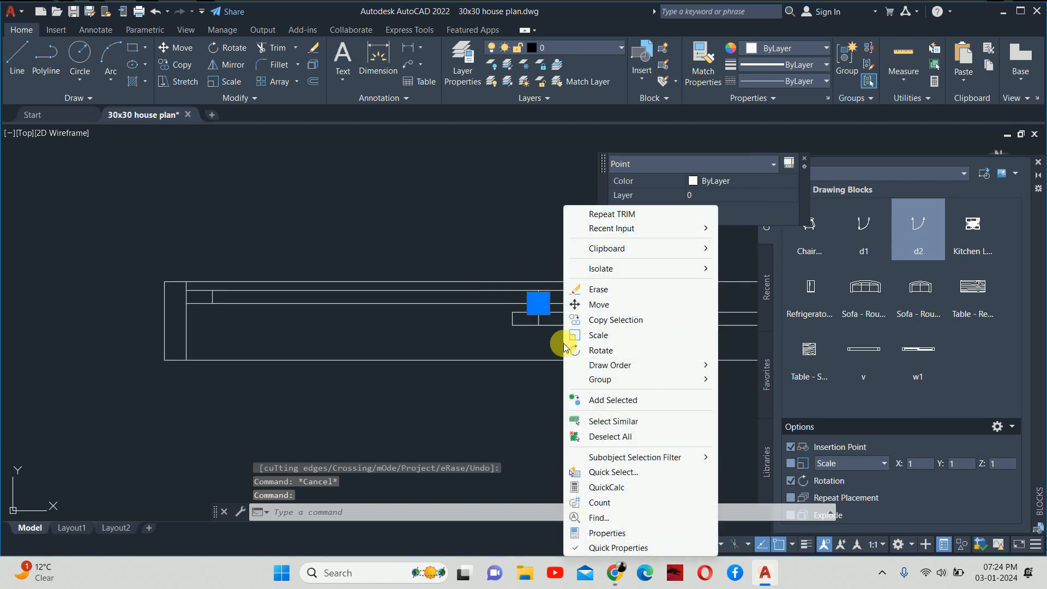
click(613, 421)
key(Delete)
scroll(421, 301, down, 4)
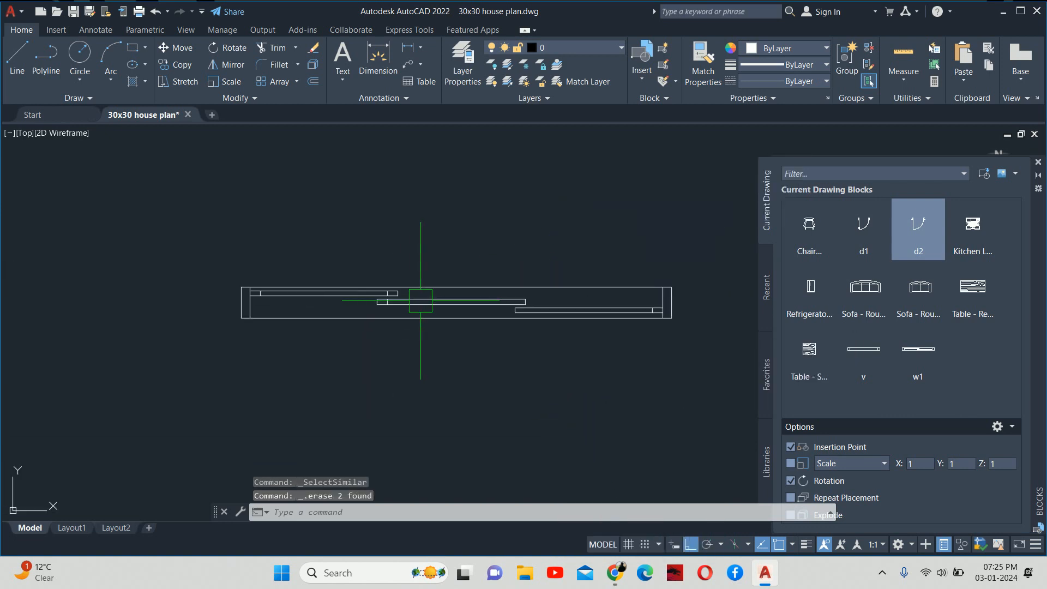
Offset the second panel's right end edge 3" inward.
key(Escape)
key(Escape)
scroll(519, 305, up, 4)
text(o)
key(Return)
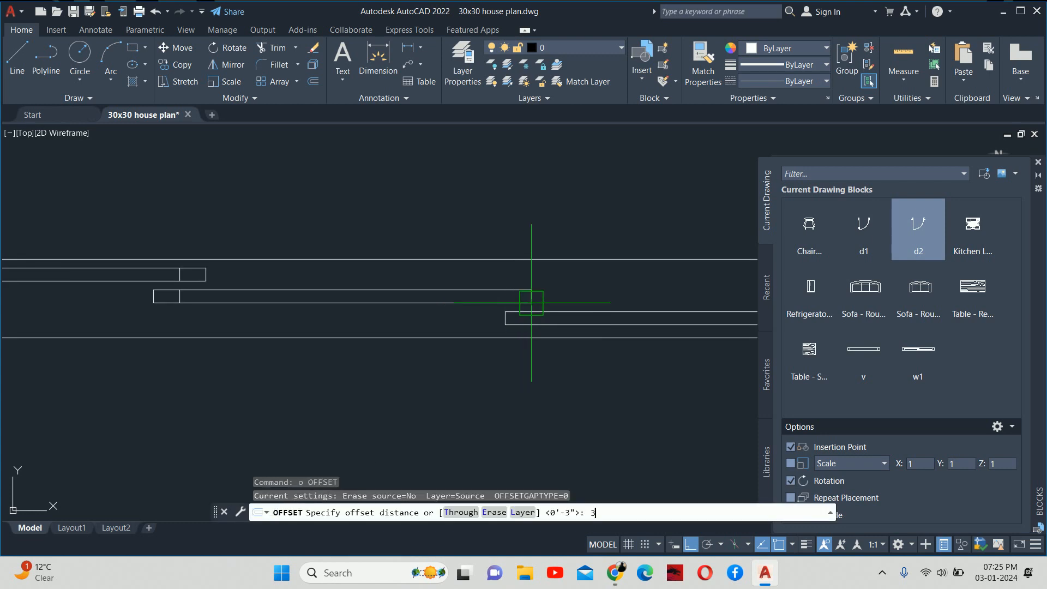
key(Return)
scroll(533, 301, up, 3)
click(515, 276)
click(420, 267)
key(Escape)
key(Escape)
key(Escape)
scroll(420, 267, down, 3)
middle_drag(389, 286, 684, 330)
scroll(685, 329, down, 2)
scroll(491, 330, up, 3)
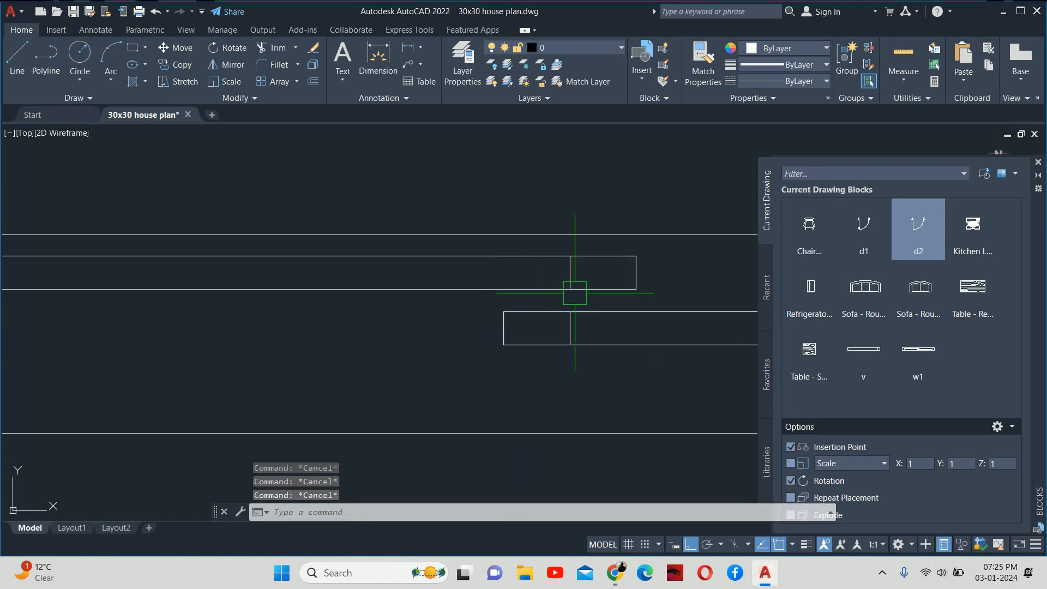
Stretch the first panel's right end, including its inner division line, 1.5" to the left.
text(s)
key(Return)
scroll(606, 268, up, 4)
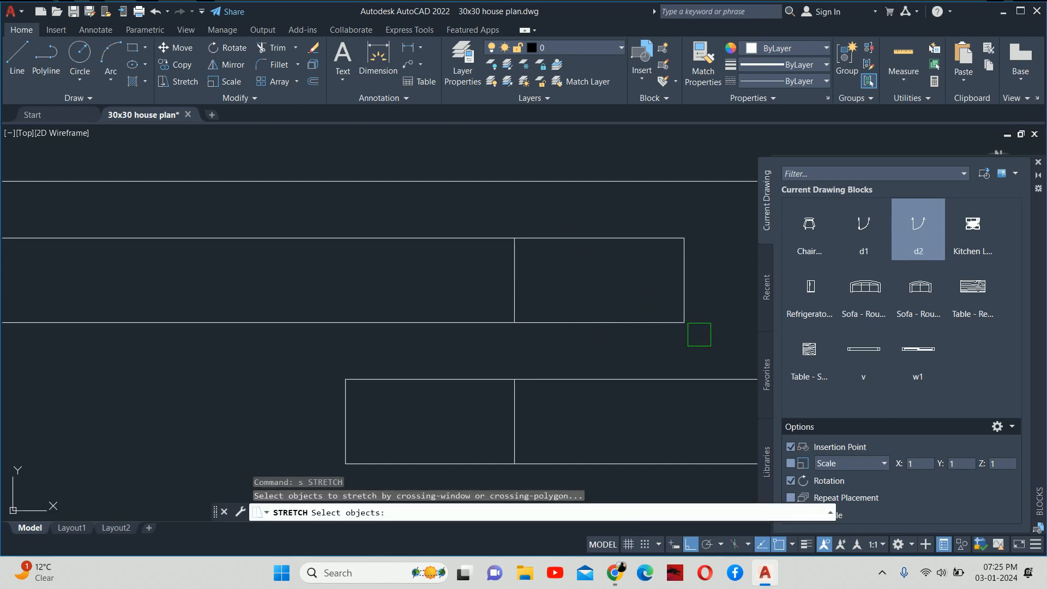
click(701, 339)
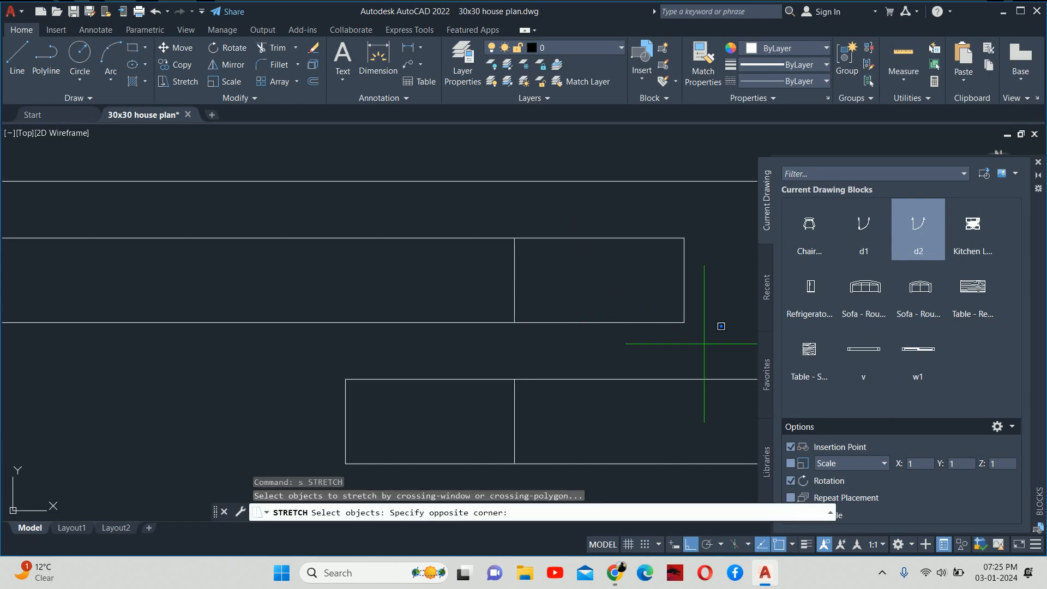
click(489, 213)
scroll(533, 243, down, 2)
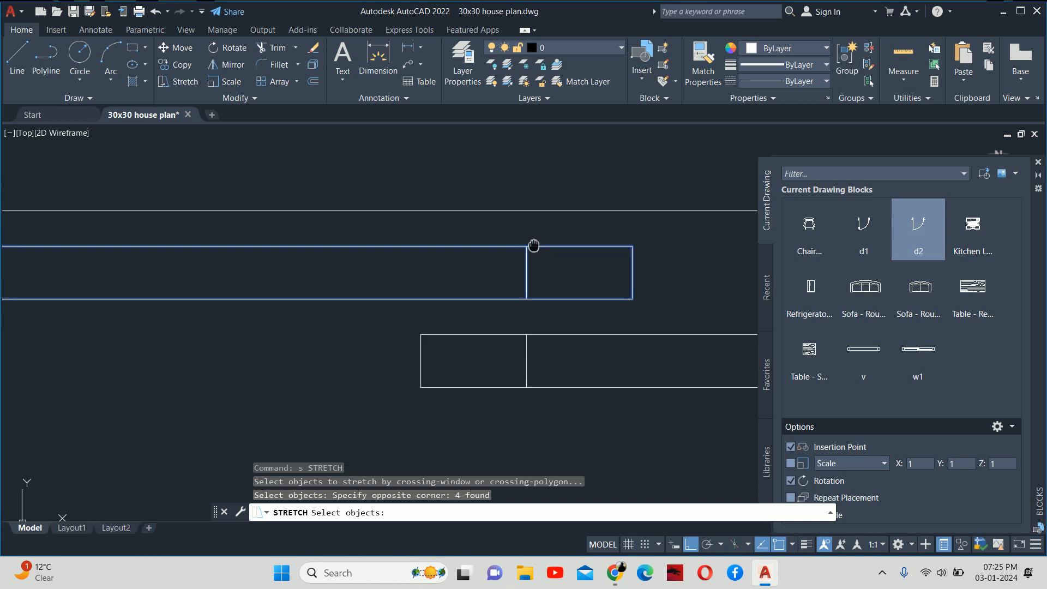
key(Return)
click(555, 197)
text(1)
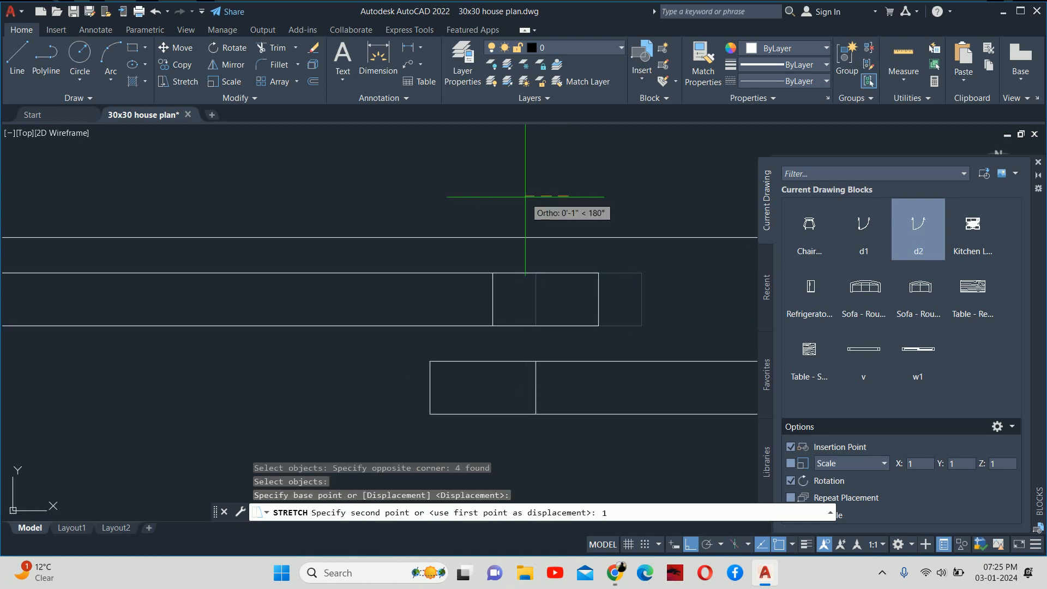
key(Return)
key(Escape)
Stretch the second panel's left end, including its inner division line, 1.5" to the right.
middle_drag(558, 388, 536, 296)
key(Return)
click(544, 351)
click(433, 285)
key(Return)
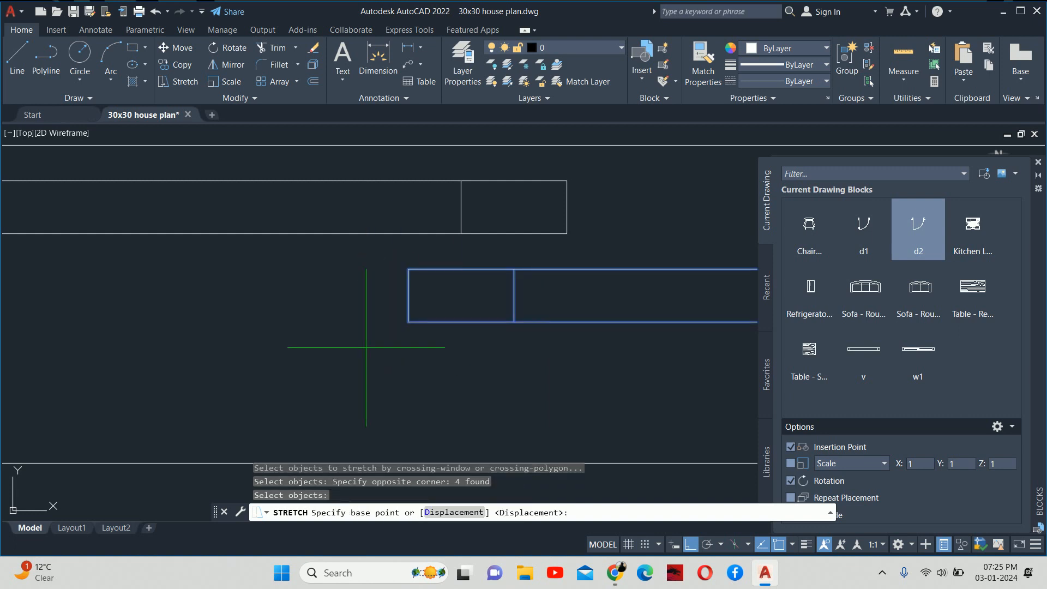
click(364, 353)
text(1.5)
key(Return)
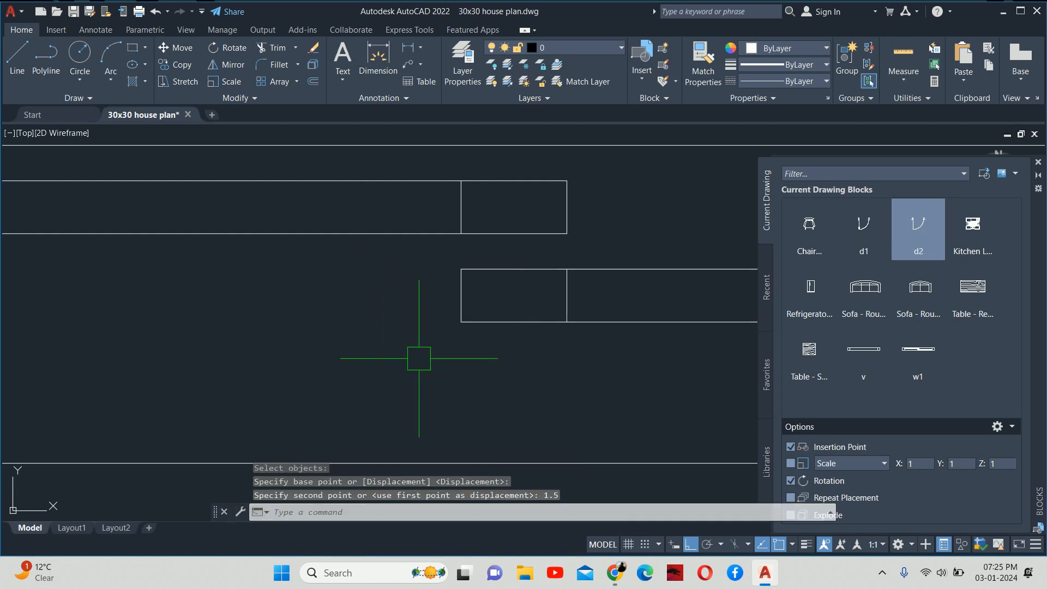
key(Escape)
key(Escape)
Draw a vertical line from the second panel's lower-right corner down to the third panel's lower line.
scroll(514, 256, down, 5)
scroll(530, 333, down, 4)
scroll(596, 327, up, 4)
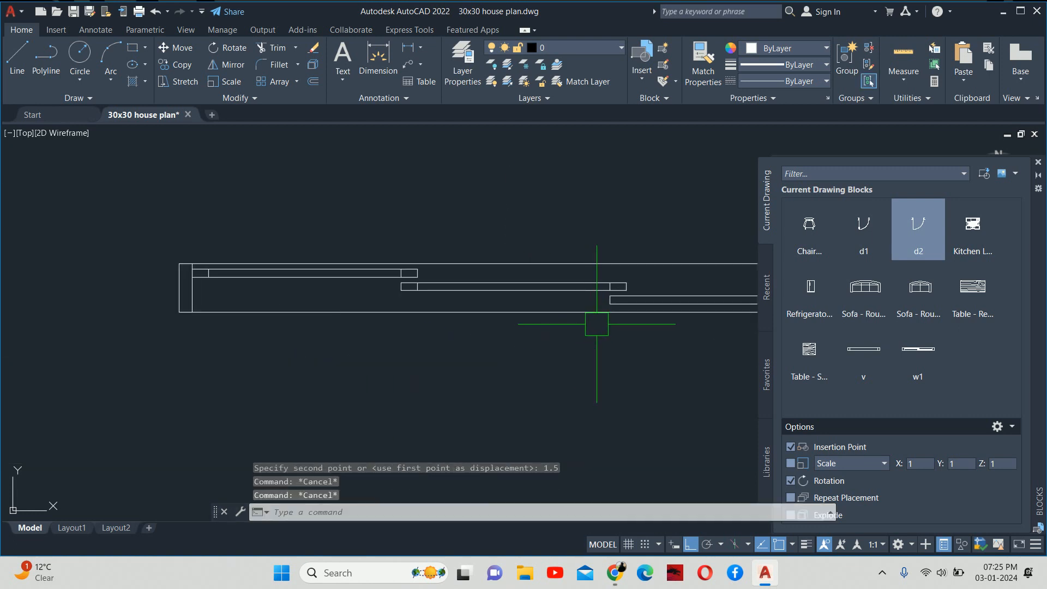
middle_drag(649, 299, 581, 293)
text(l)
key(Return)
scroll(582, 293, up, 5)
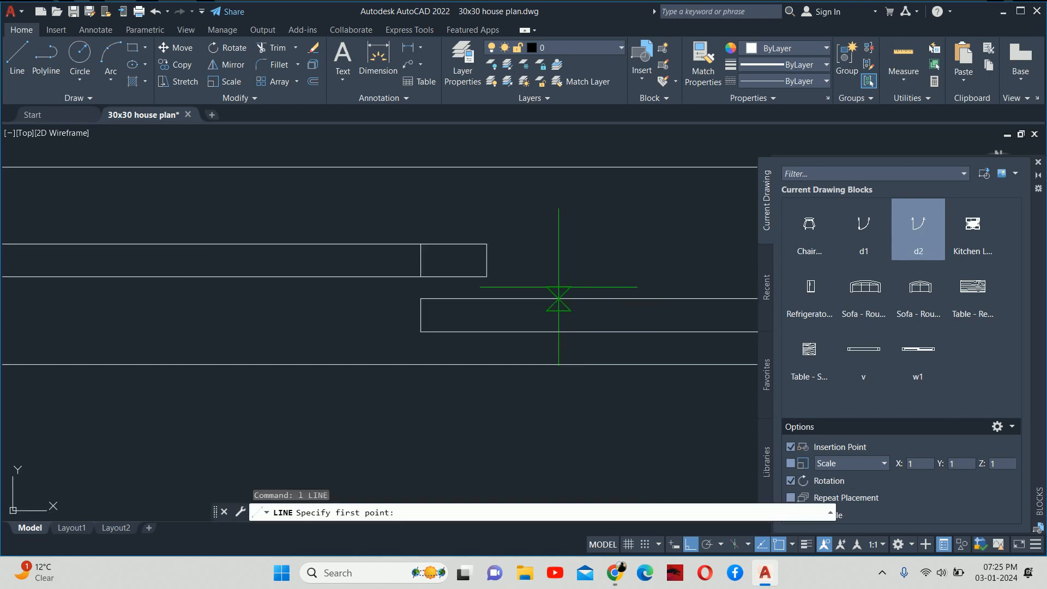
click(486, 277)
click(489, 331)
key(Escape)
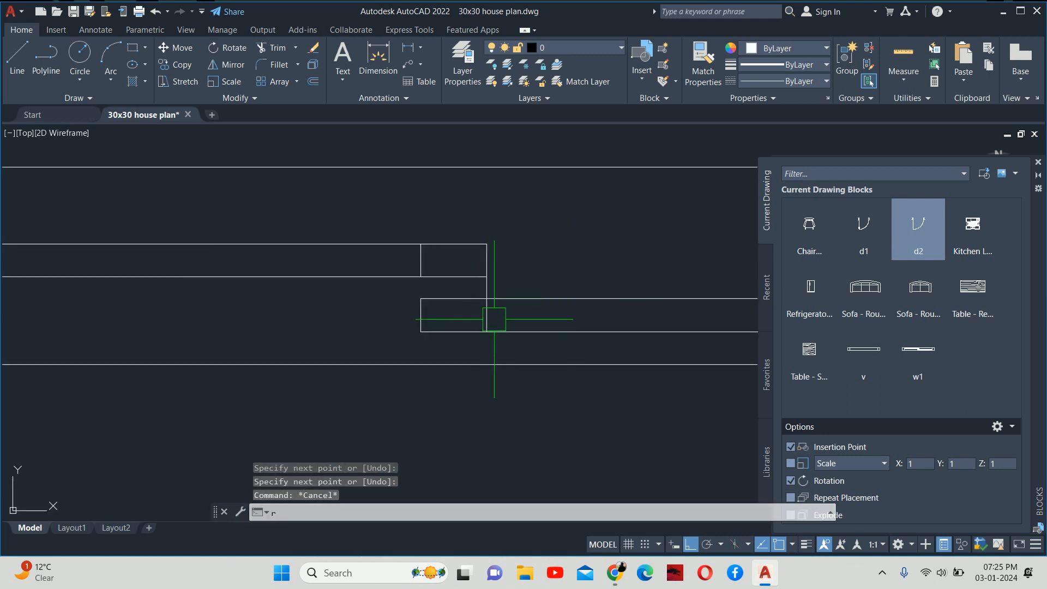
Trim the new vertical line's piece in the gap between the second and third panels.
key(Escape)
text(tr)
key(Return)
scroll(486, 286, up, 5)
click(487, 289)
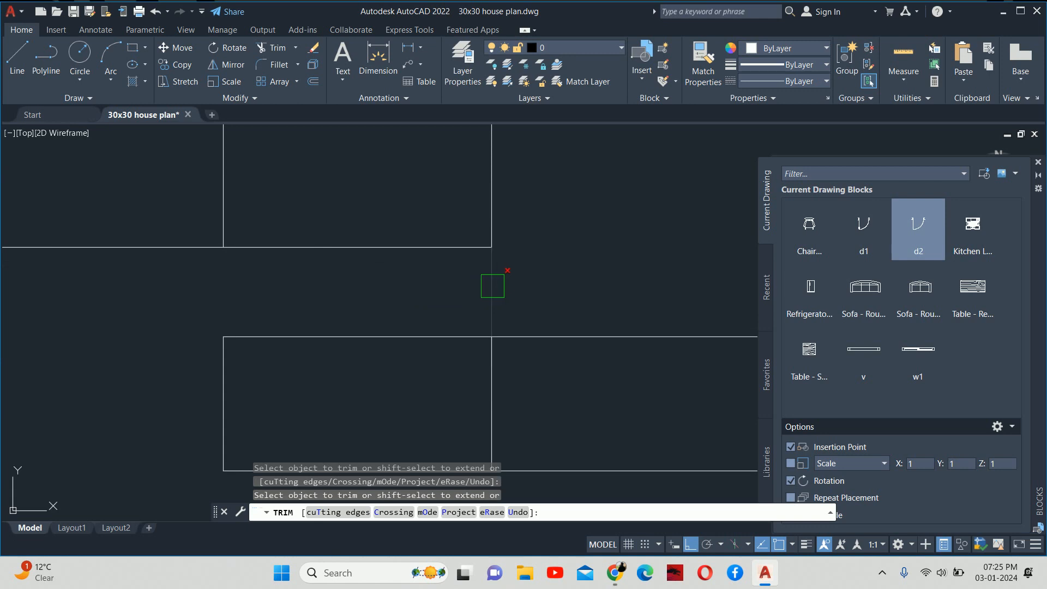
key(Escape)
Draw a horizontal centre line through the first panel, between the midpoints of its two inner division lines.
scroll(494, 289, down, 7)
scroll(325, 282, up, 3)
middle_drag(347, 289, 474, 307)
scroll(460, 299, down, 1)
text(l)
key(Return)
scroll(169, 280, up, 2)
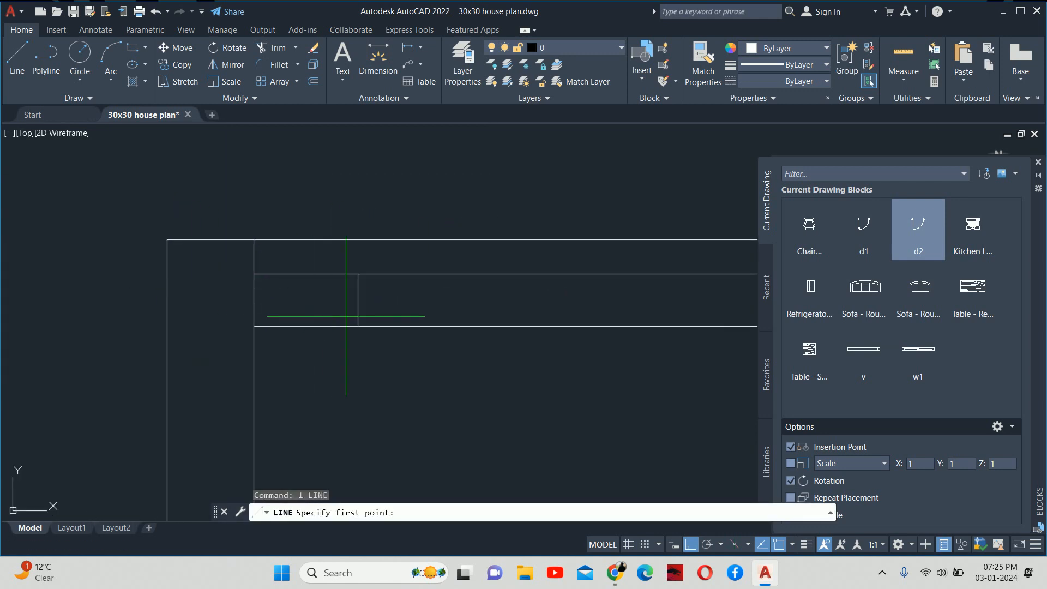
click(358, 300)
scroll(606, 314, down, 2)
middle_drag(606, 316, 107, 317)
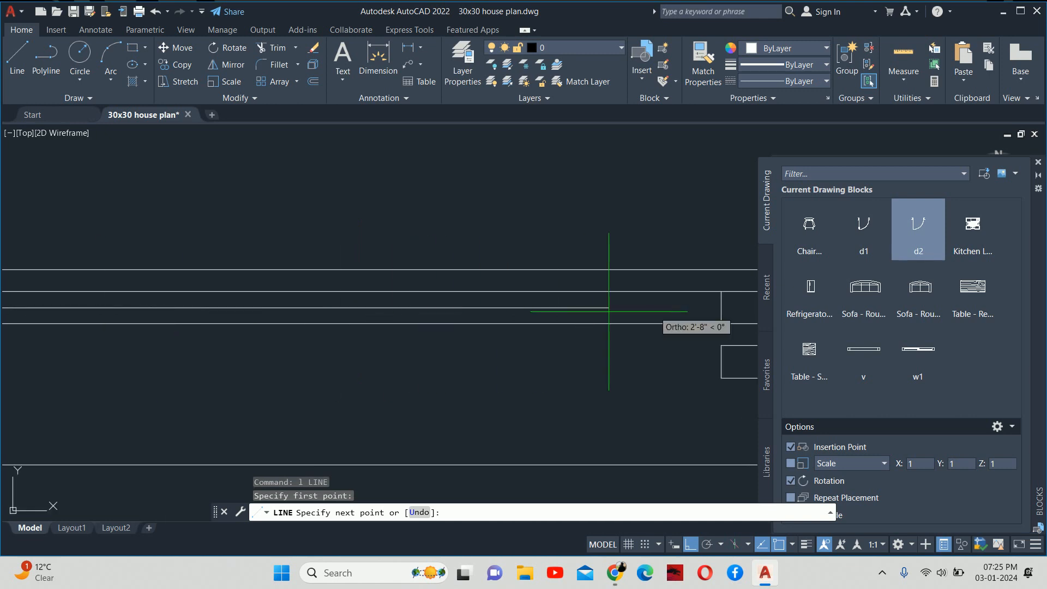
click(721, 308)
key(Escape)
key(Escape)
Draw a horizontal centre line through the second panel, between the midpoints of its two inner division lines.
scroll(518, 337, down, 1)
middle_drag(518, 336, 49, 319)
scroll(322, 325, up, 1)
key(Return)
click(152, 340)
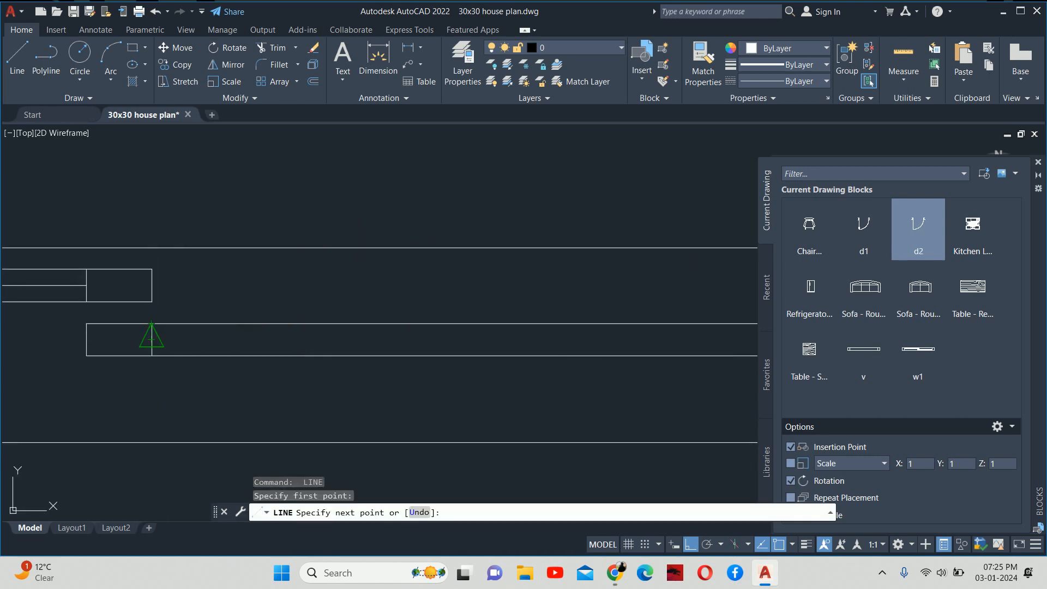
middle_drag(539, 355, 109, 353)
scroll(398, 351, down, 1)
scroll(450, 341, up, 2)
click(437, 350)
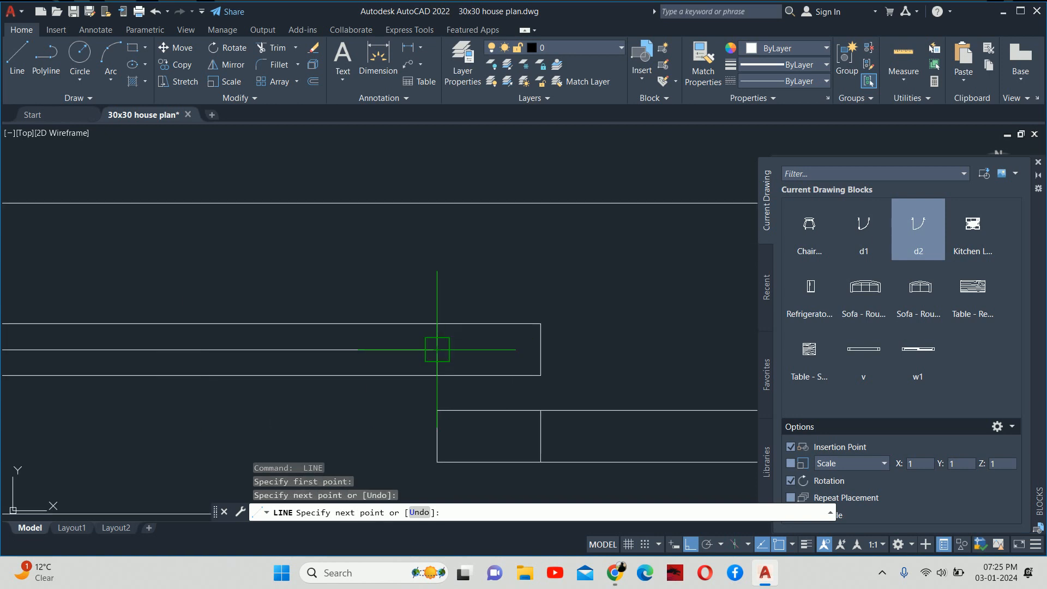
key(Escape)
key(Escape)
Draw a horizontal centre line through the third panel, between the midpoints of its two inner division lines.
key(Return)
click(540, 435)
middle_drag(652, 431, 55, 371)
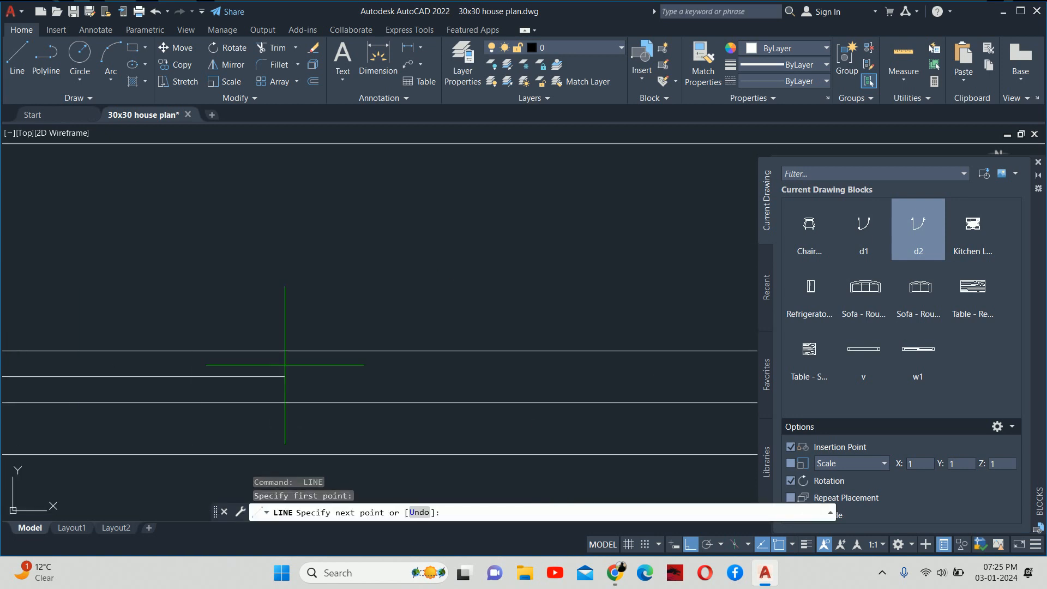
scroll(627, 360, down, 1)
middle_drag(627, 359, 340, 355)
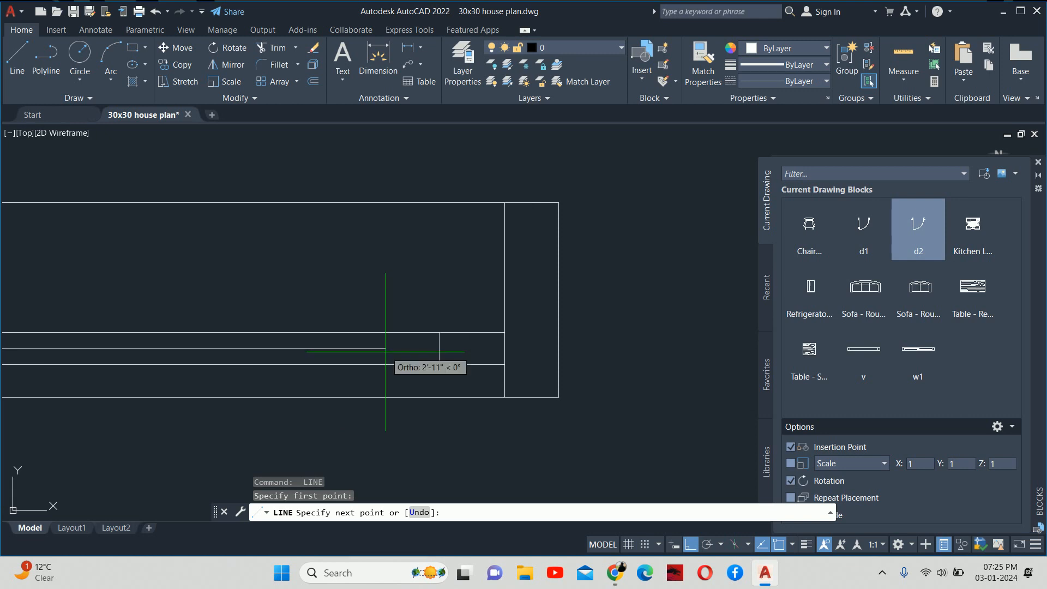
click(440, 350)
key(Escape)
key(Escape)
scroll(440, 350, down, 5)
key(Escape)
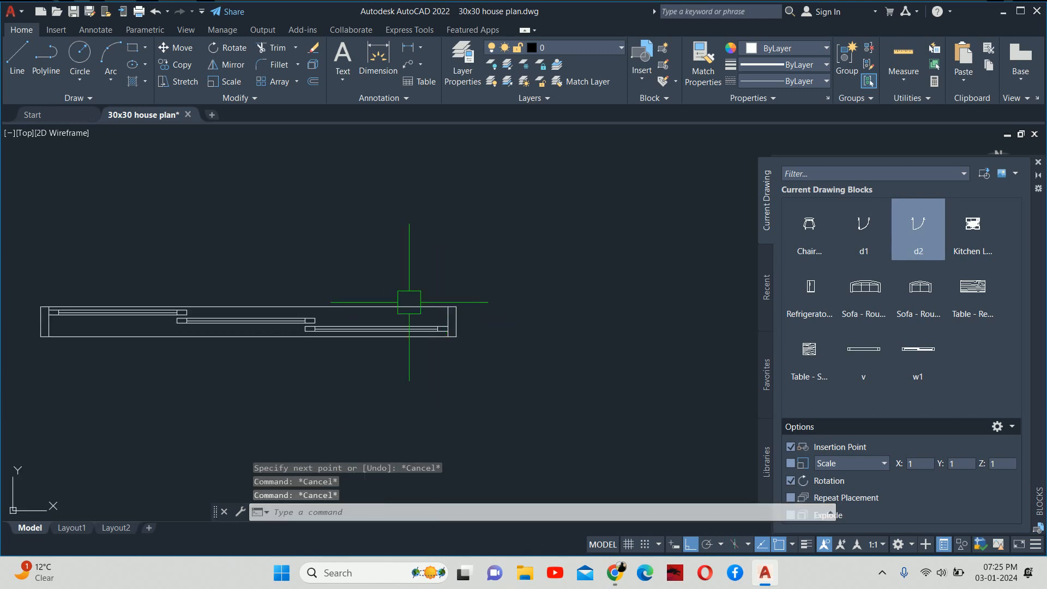
Draw a horizontal track line from the midpoint of the first panel's right end to the right frame's inner edge.
scroll(330, 317, down, 1)
middle_drag(330, 318, 470, 320)
scroll(416, 328, up, 2)
scroll(559, 349, down, 1)
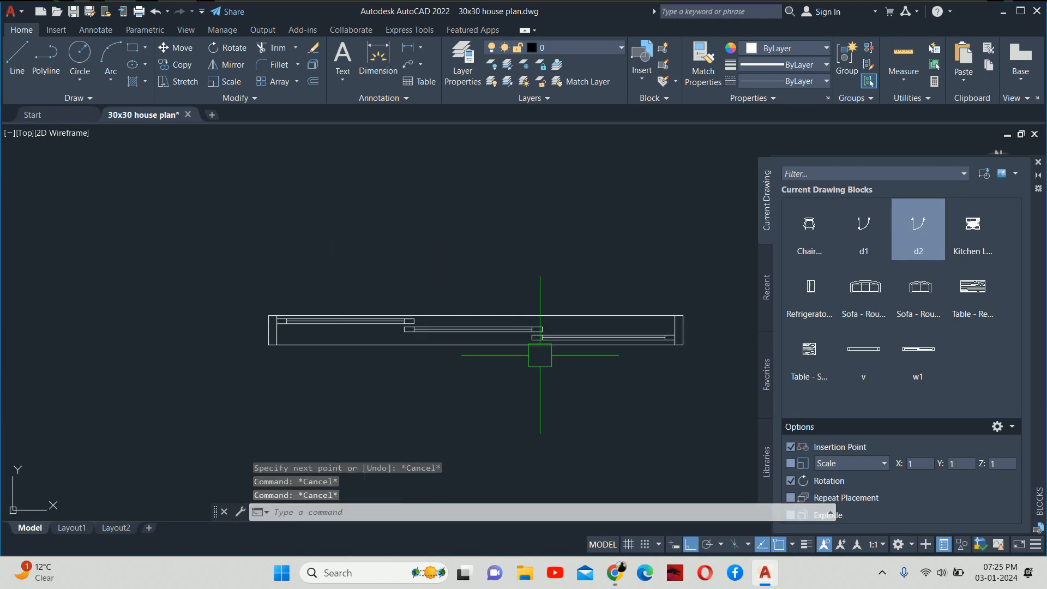
scroll(410, 326, up, 2)
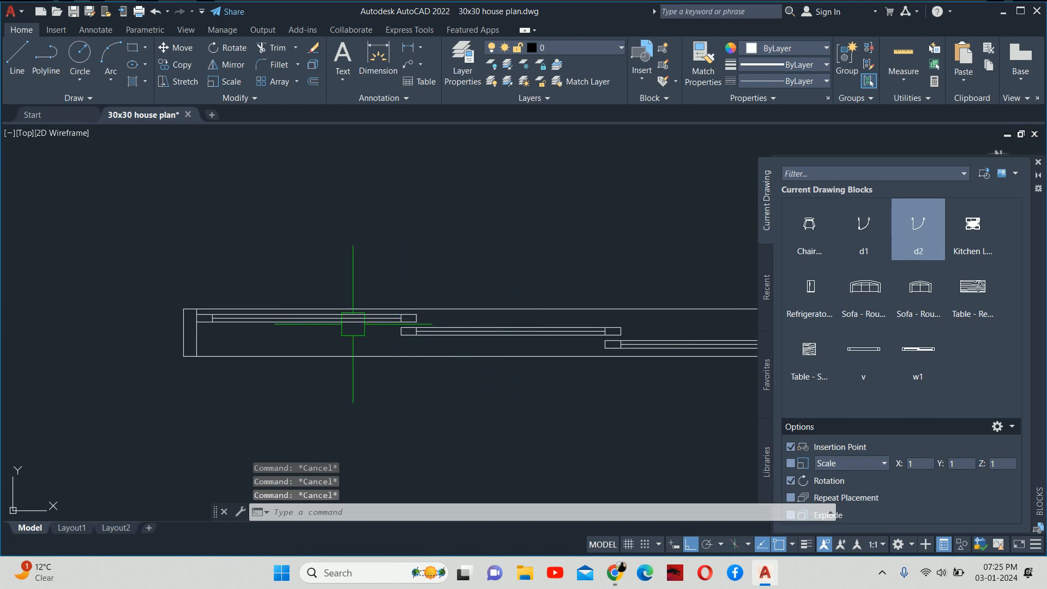
scroll(404, 309, up, 2)
text(l)
key(Return)
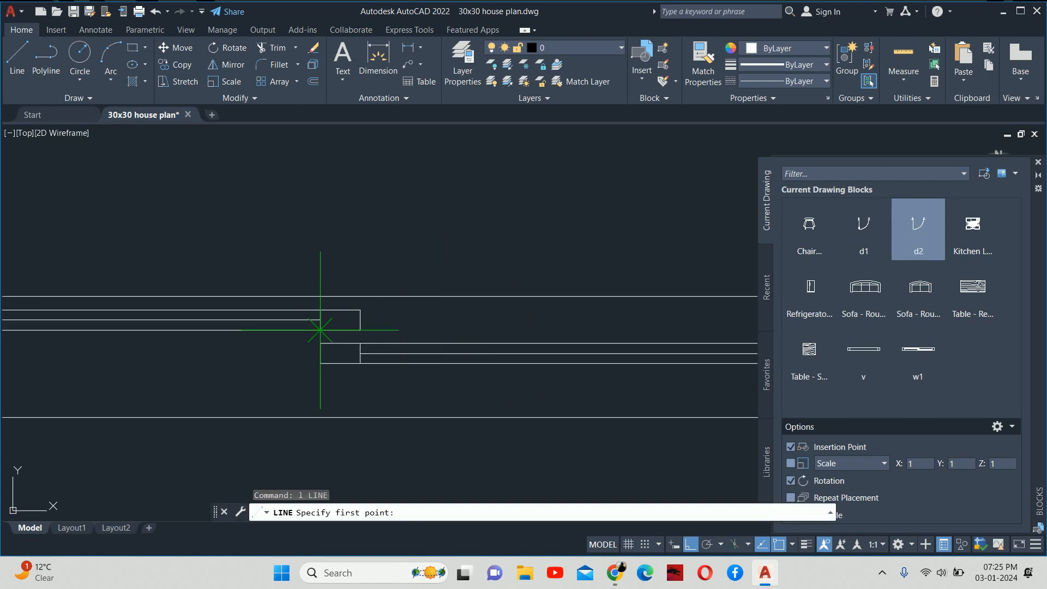
click(360, 320)
scroll(469, 322, down, 2)
middle_drag(393, 327, 31, 329)
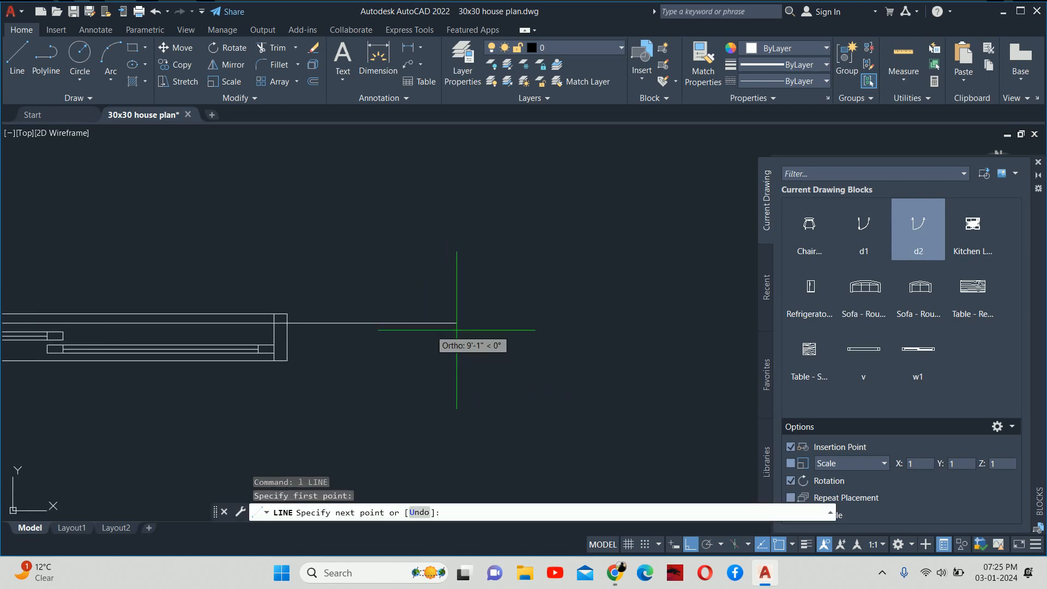
scroll(360, 325, up, 2)
click(142, 319)
key(Escape)
Draw a horizontal track line from the midpoint of the second panel's right end to the right frame's inner edge.
middle_drag(121, 362, 738, 373)
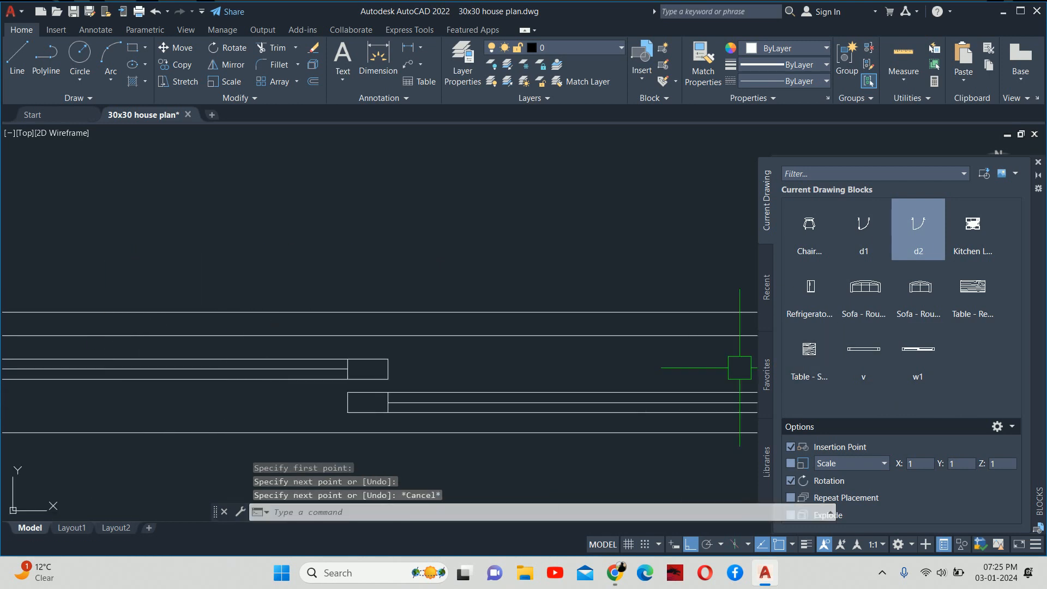
key(Return)
scroll(543, 372, up, 4)
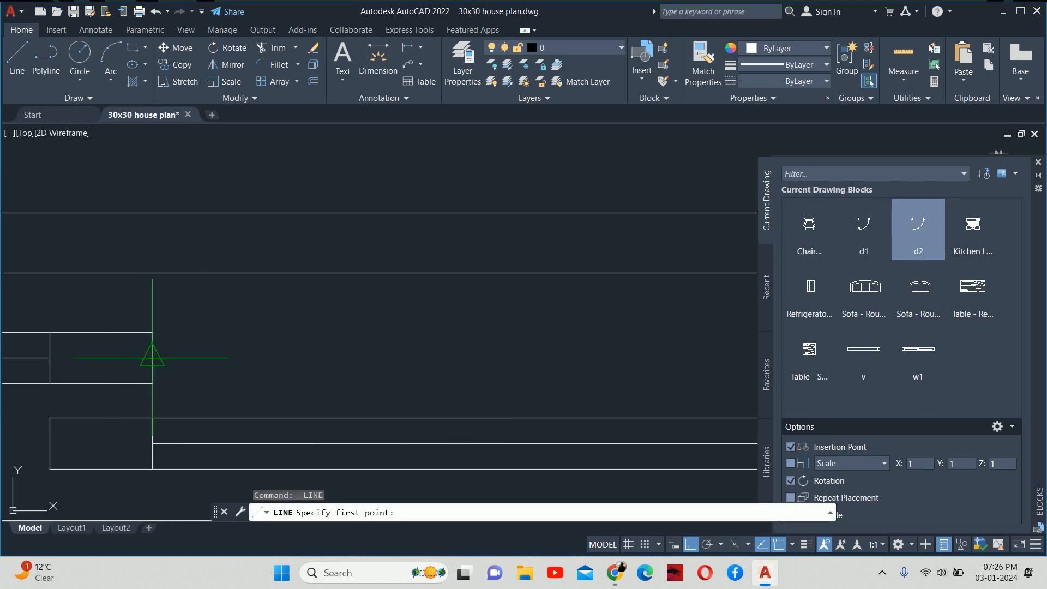
click(152, 358)
scroll(666, 366, down, 4)
middle_drag(666, 366, 217, 362)
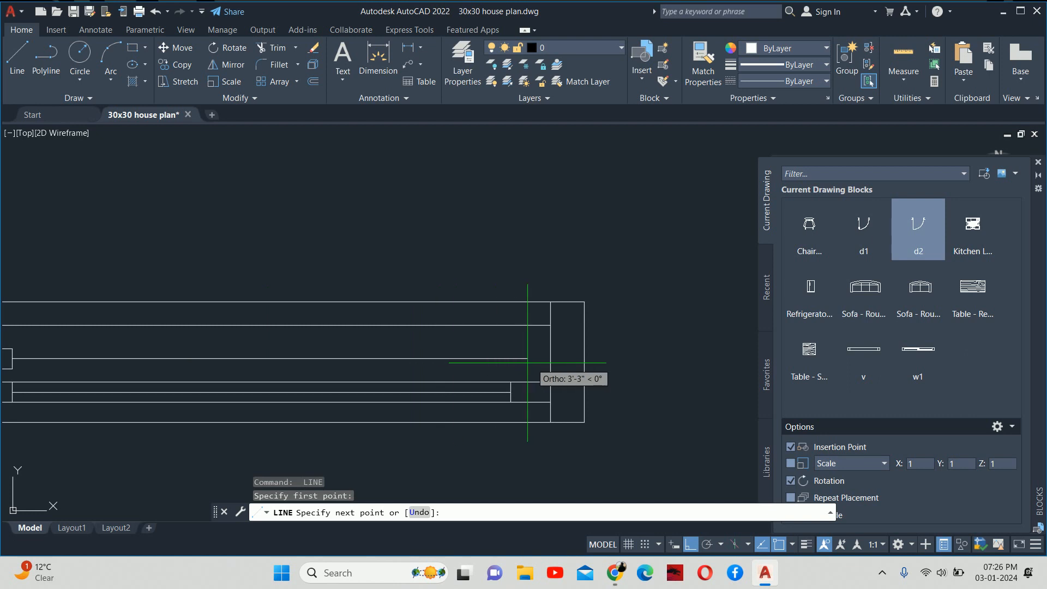
click(548, 358)
key(ctrl+z)
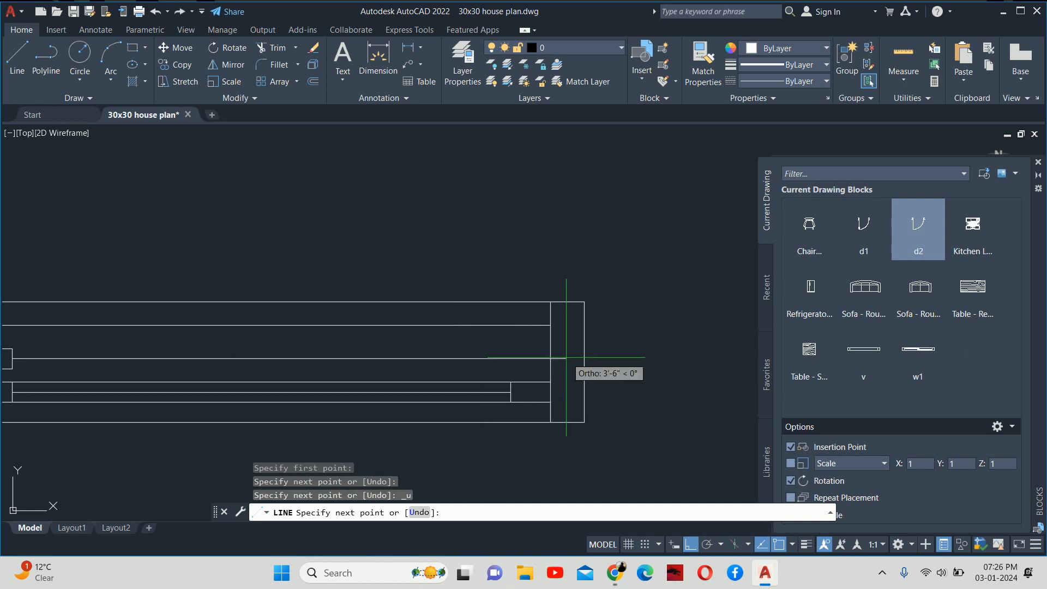
click(550, 358)
key(Escape)
key(Escape)
Draw a horizontal track line from the midpoint of the third panel's left end to the left frame's inner edge.
scroll(475, 376, down, 4)
middle_drag(475, 376, 687, 379)
scroll(521, 376, up, 2)
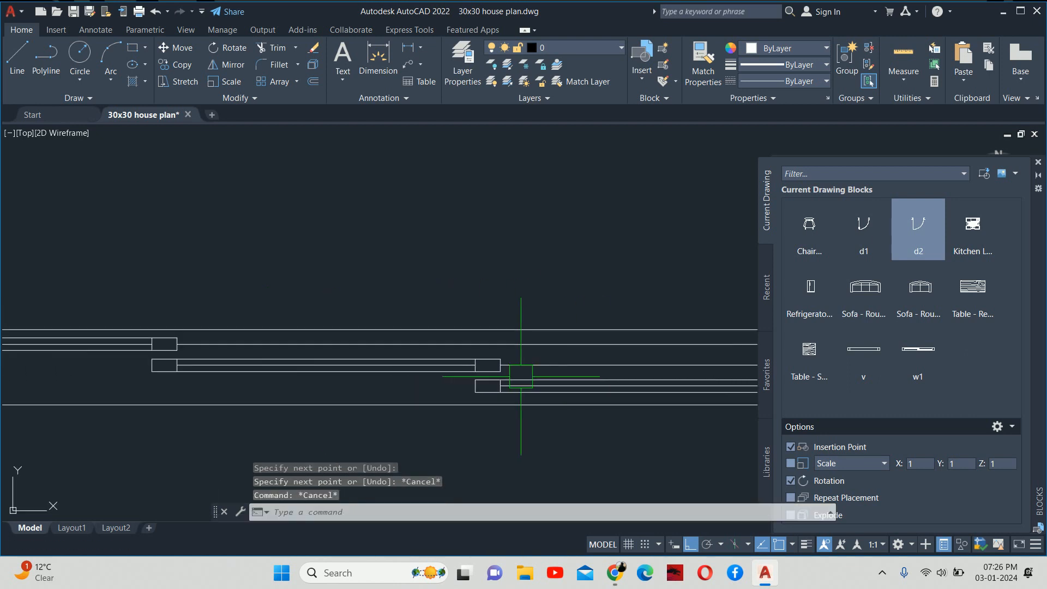
scroll(521, 377, up, 2)
key(space)
click(447, 393)
scroll(180, 395, down, 1)
middle_drag(180, 394, 752, 407)
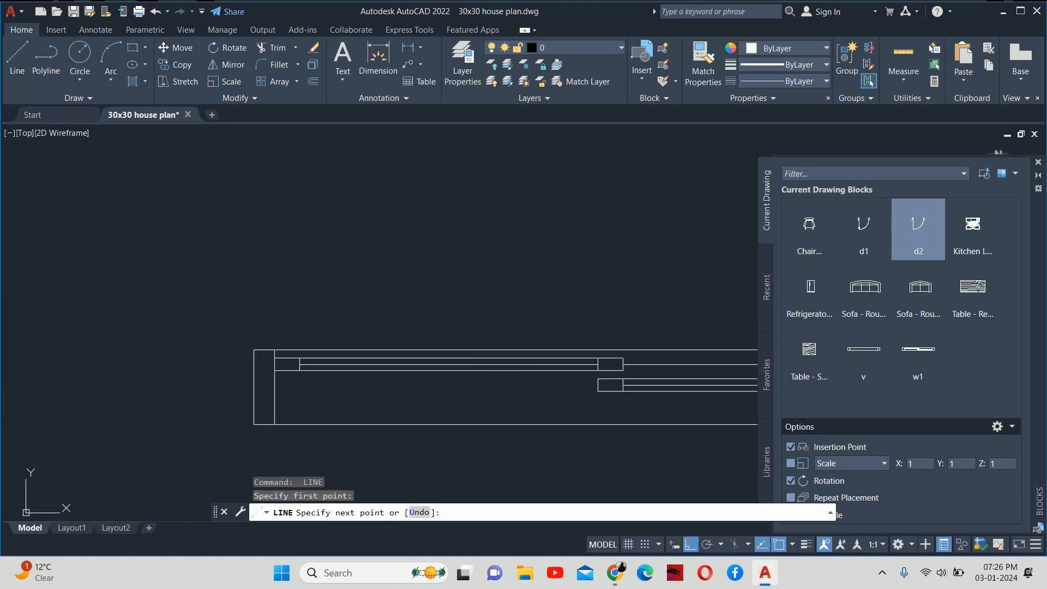
click(275, 406)
key(Escape)
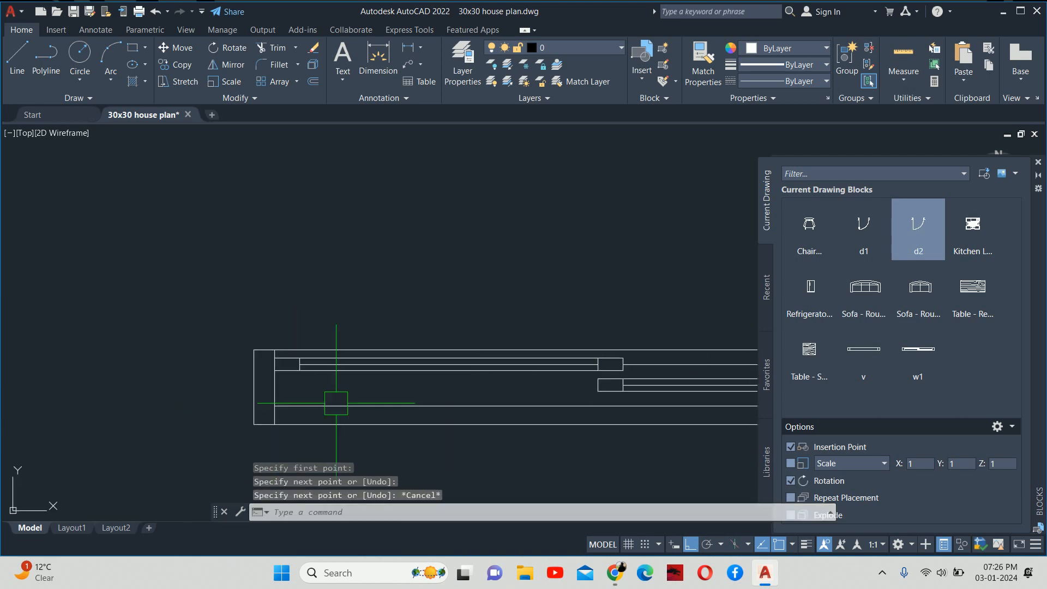
Draw a horizontal track line from the midpoint of the second panel's left end to the left frame's inner edge.
scroll(573, 378, up, 3)
key(space)
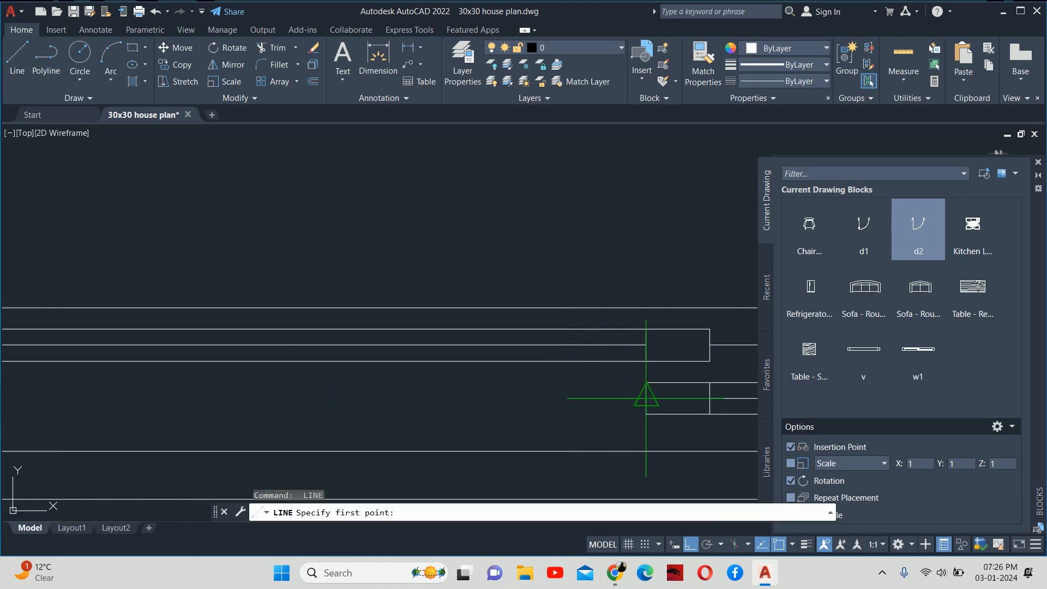
click(646, 398)
middle_drag(75, 394, 458, 382)
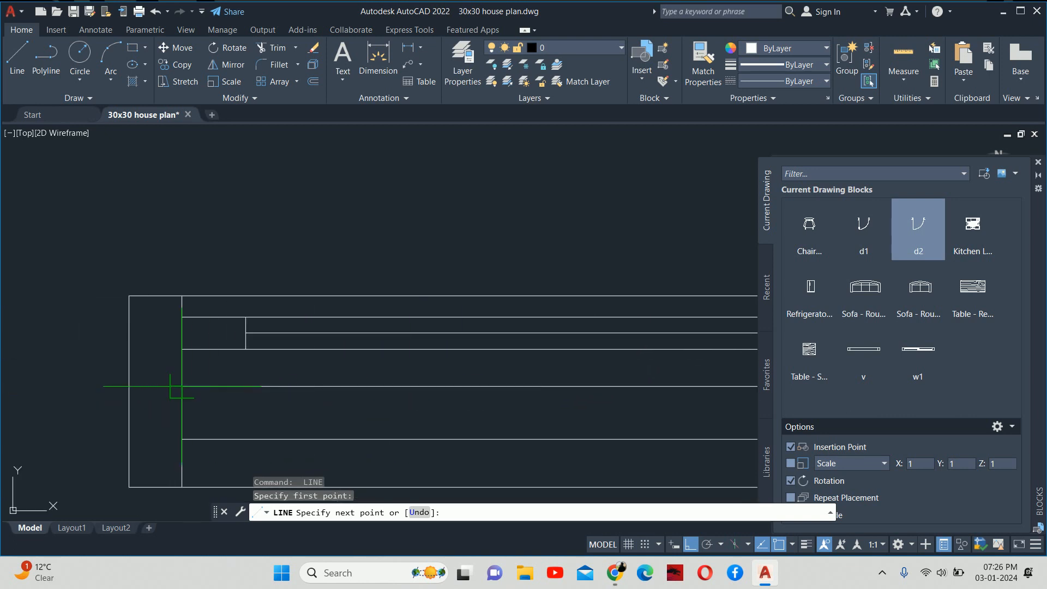
key(Escape)
key(Escape)
scroll(484, 379, down, 3)
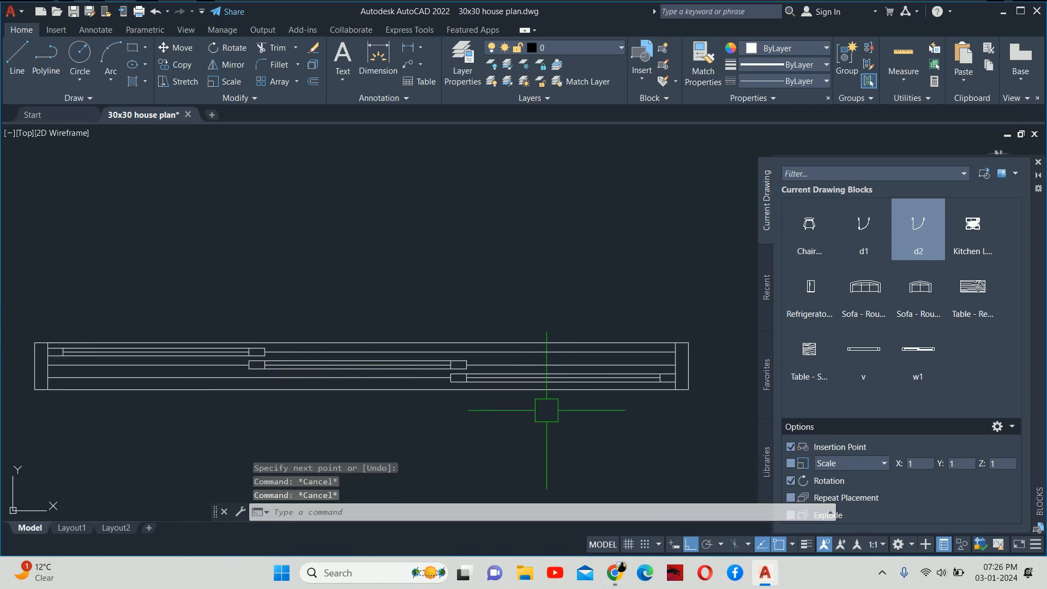
key(Escape)
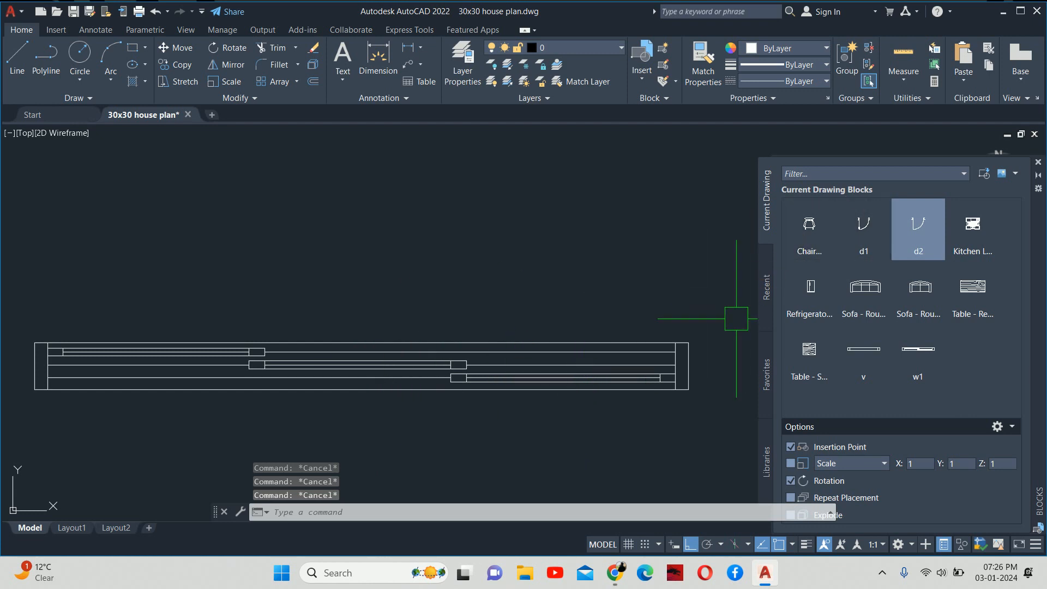
Start a block definition named sd and select all objects of the three-panel sliding unit for it.
scroll(344, 242, down, 4)
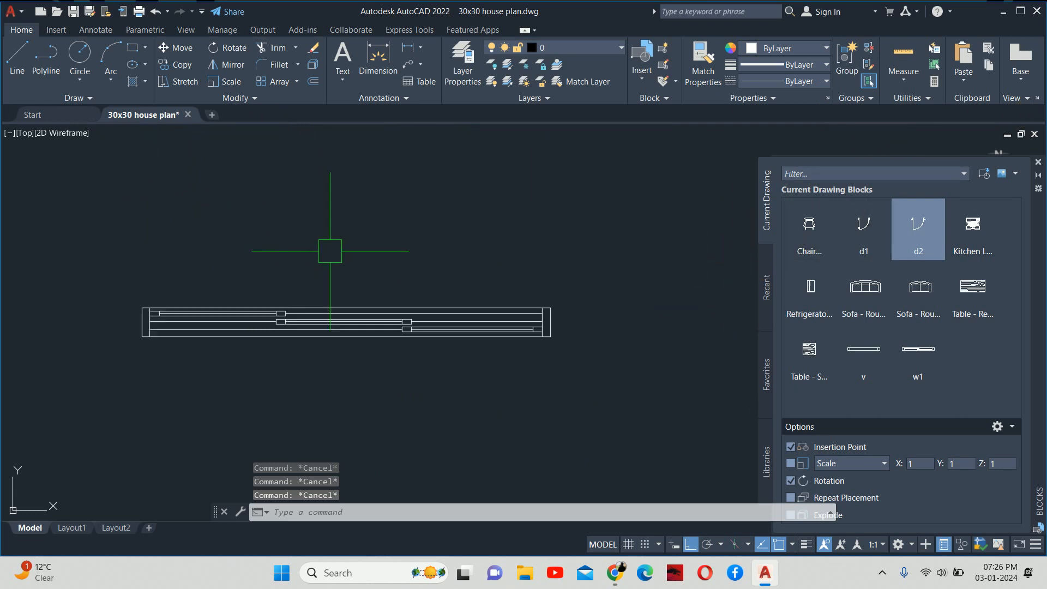
text(b)
key(Return)
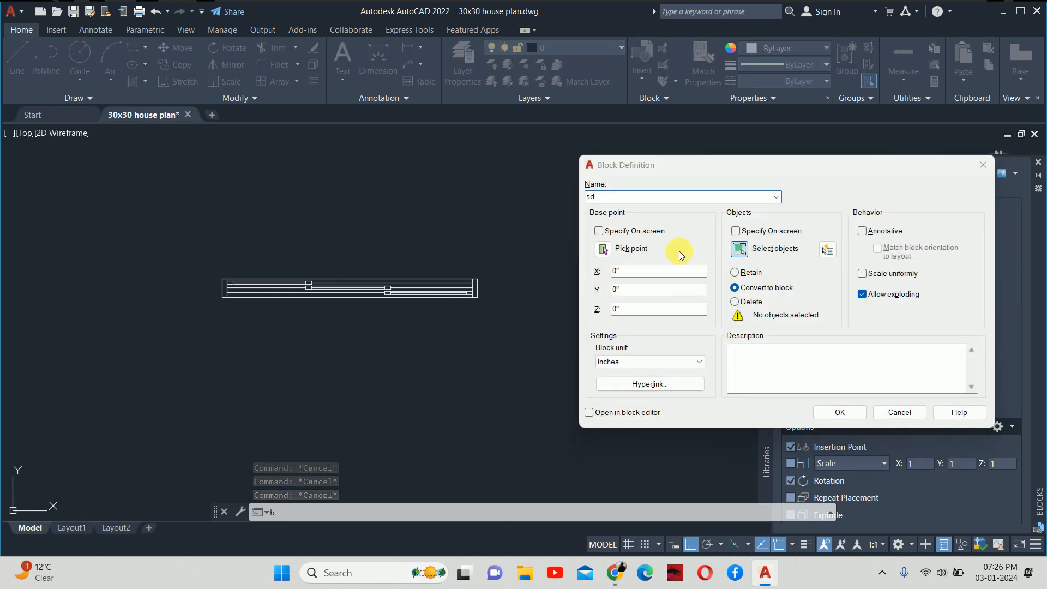
click(109, 199)
click(678, 340)
right_click(600, 296)
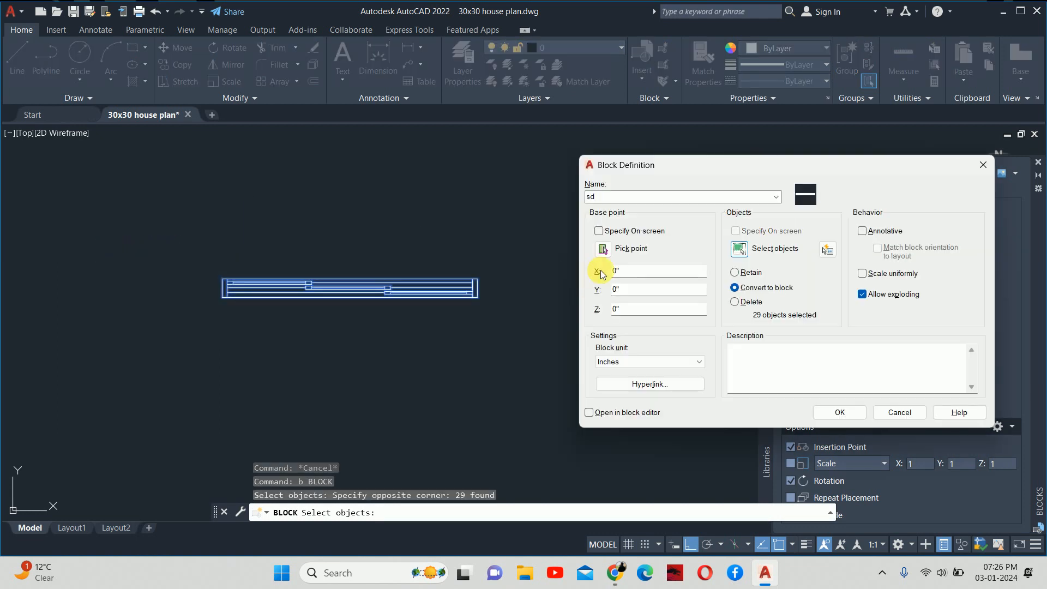
click(601, 250)
scroll(178, 318, up, 4)
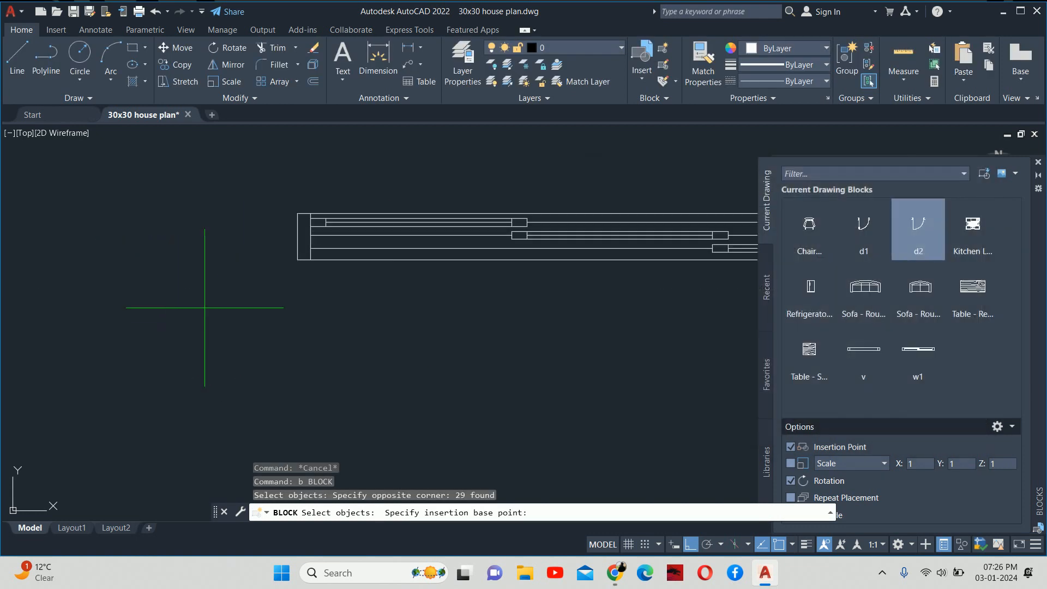
scroll(337, 274, down, 3)
click(335, 270)
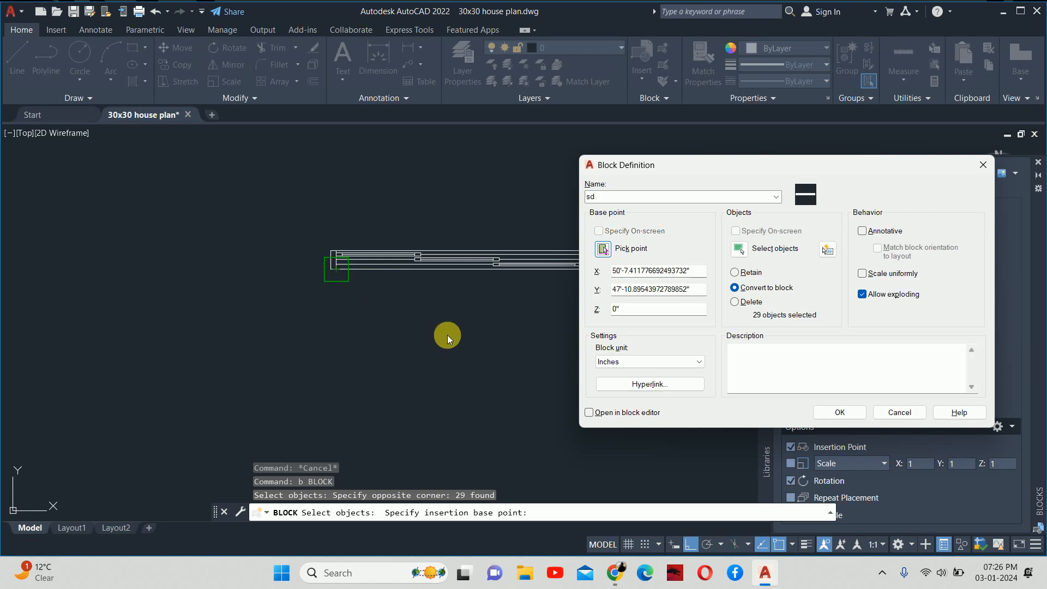
Set block sd's base point at the frame's lower-left outer corner and finish the block definition.
click(602, 251)
scroll(323, 296, up, 4)
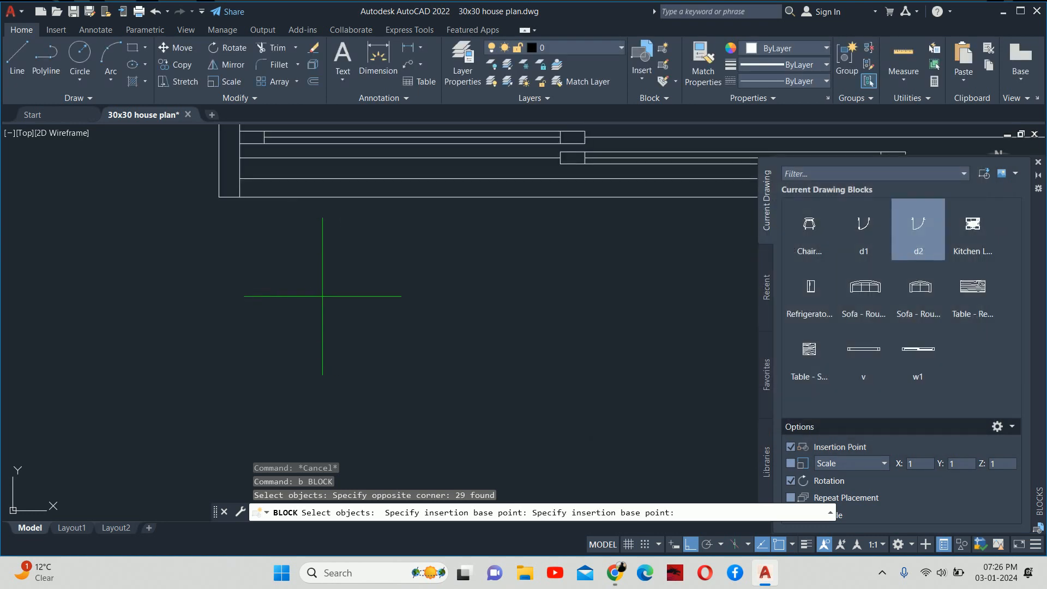
click(218, 198)
click(839, 412)
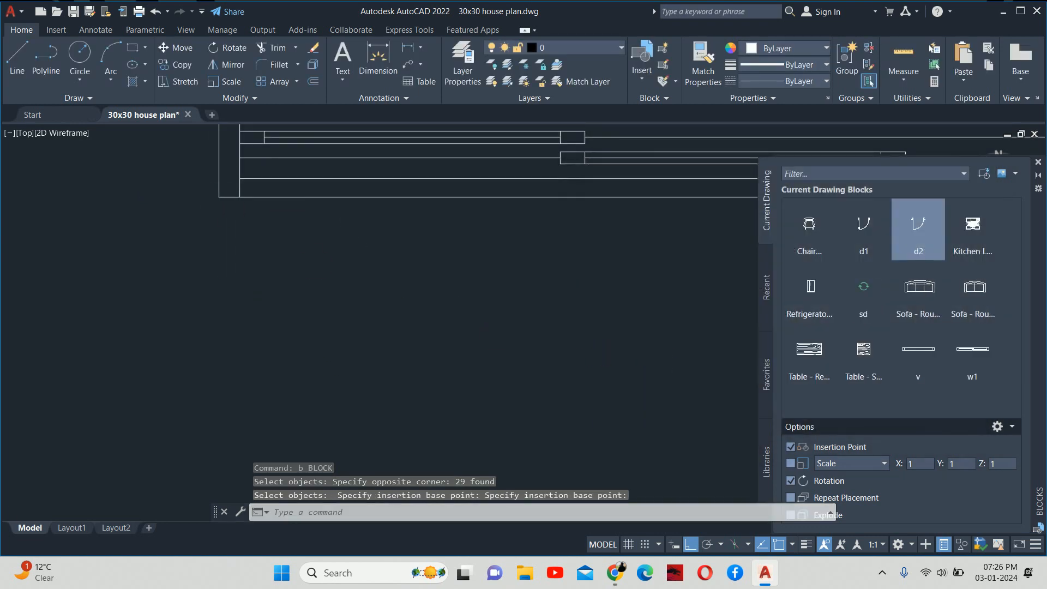
Move the sd block by its lower-left corner into the bottom wall opening of the Ground Floor Plan beside the First Floor Plan.
scroll(600, 342, down, 5)
key(Escape)
key(Escape)
middle_drag(600, 342, 452, 312)
text(m)
key(Return)
click(447, 294)
key(Return)
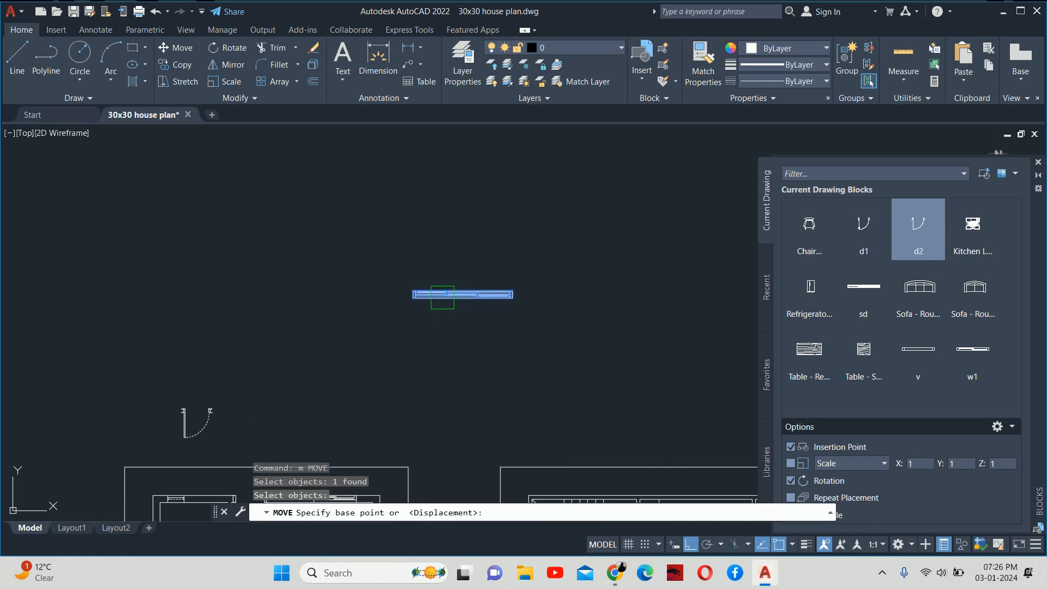
scroll(443, 297, up, 8)
click(246, 292)
scroll(246, 292, down, 6)
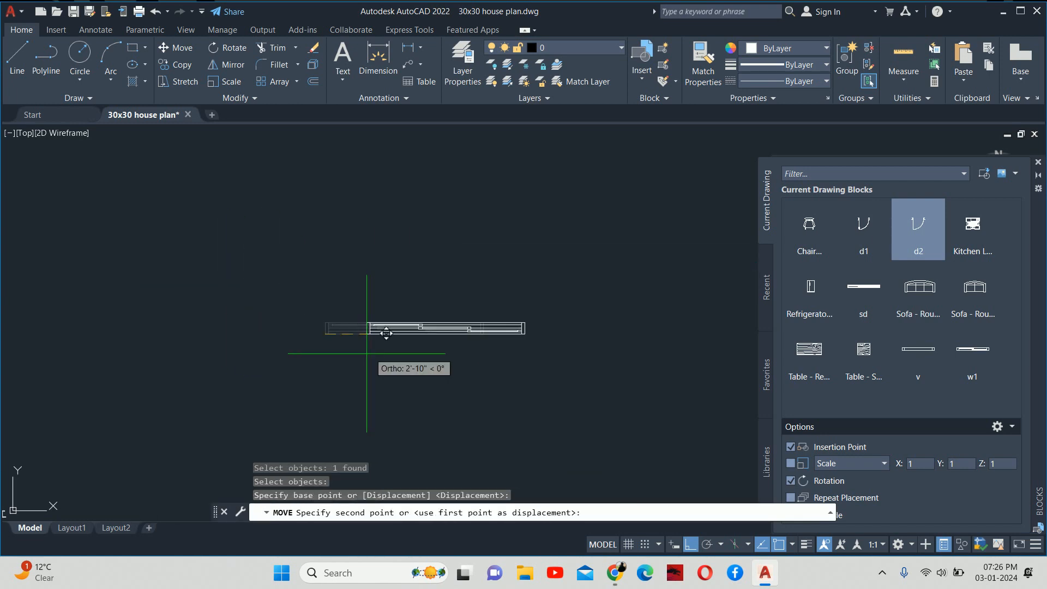
scroll(415, 322, up, 8)
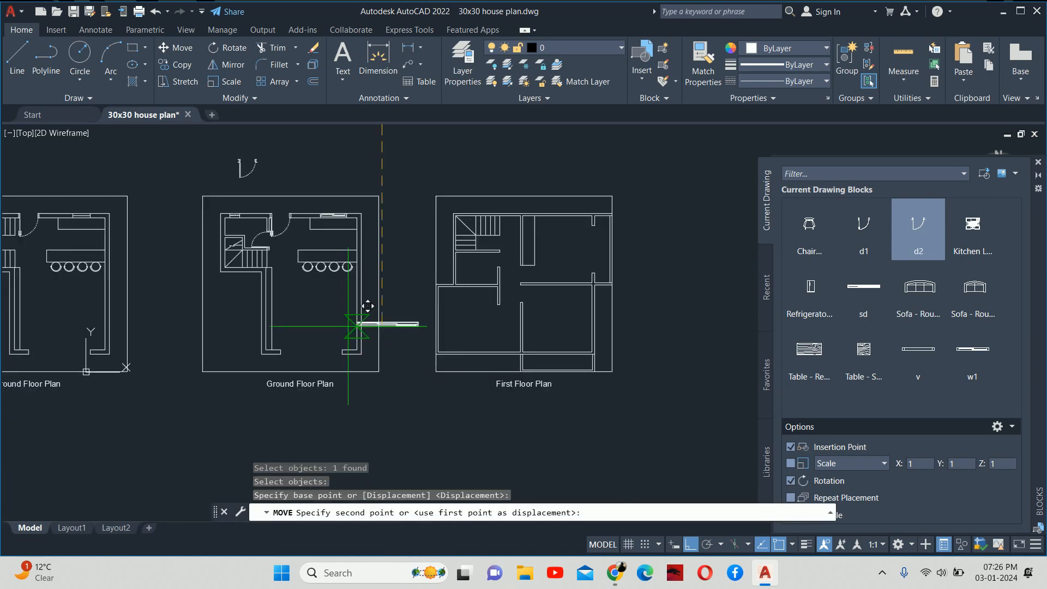
click(274, 330)
key(Escape)
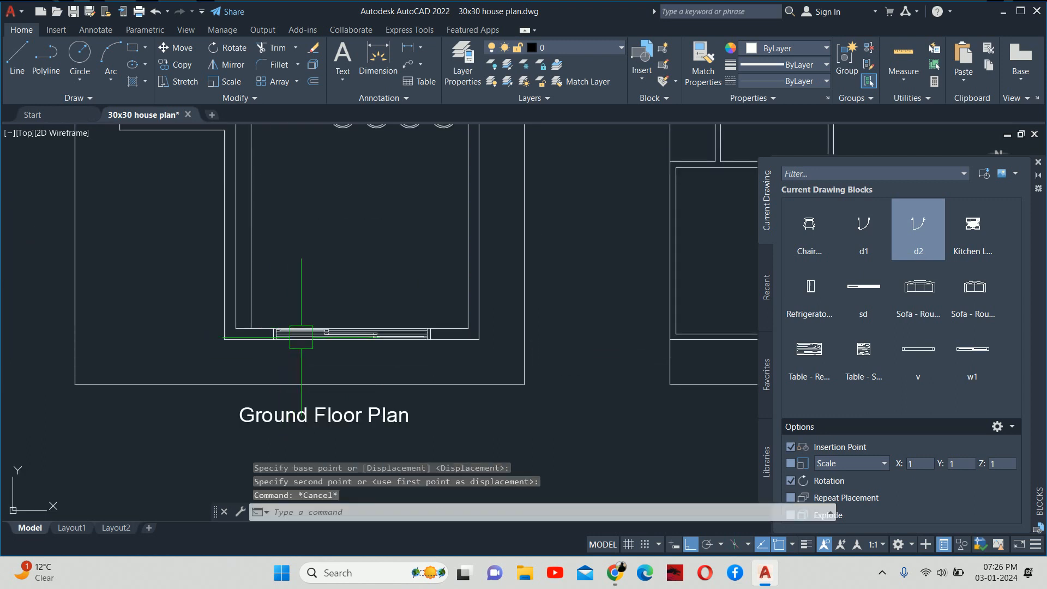
Open the placed sliding unit block sd in the block editor.
scroll(398, 362, up, 3)
key(Escape)
key(Escape)
scroll(482, 361, up, 2)
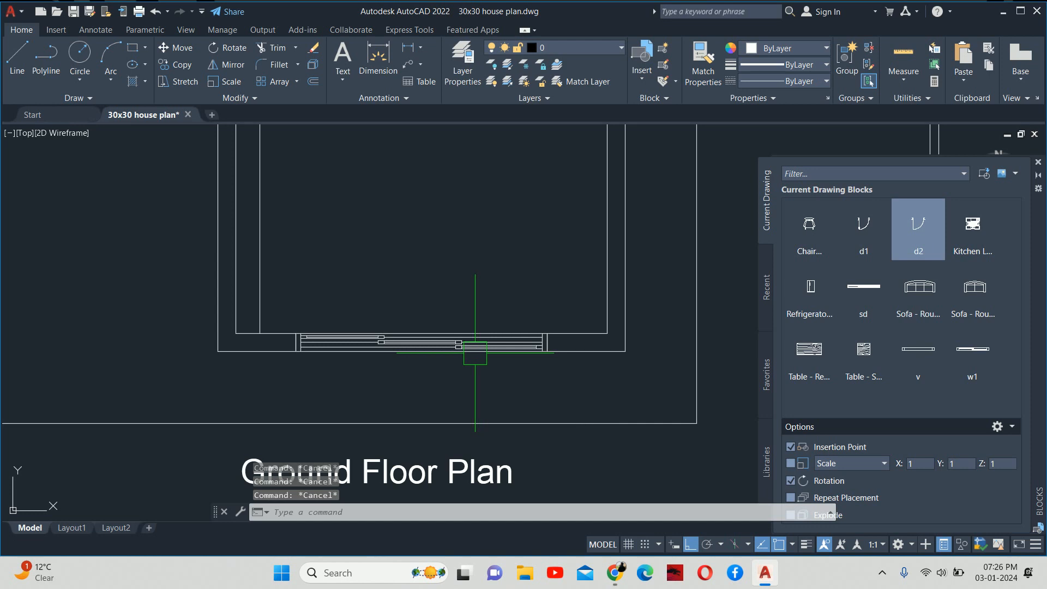
scroll(472, 351, up, 2)
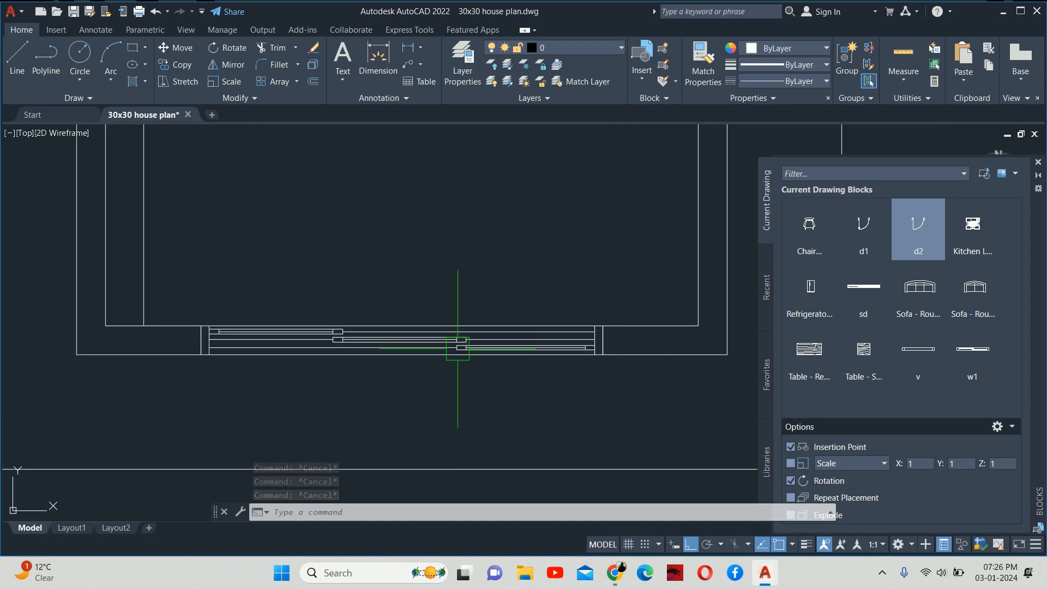
scroll(460, 344, up, 2)
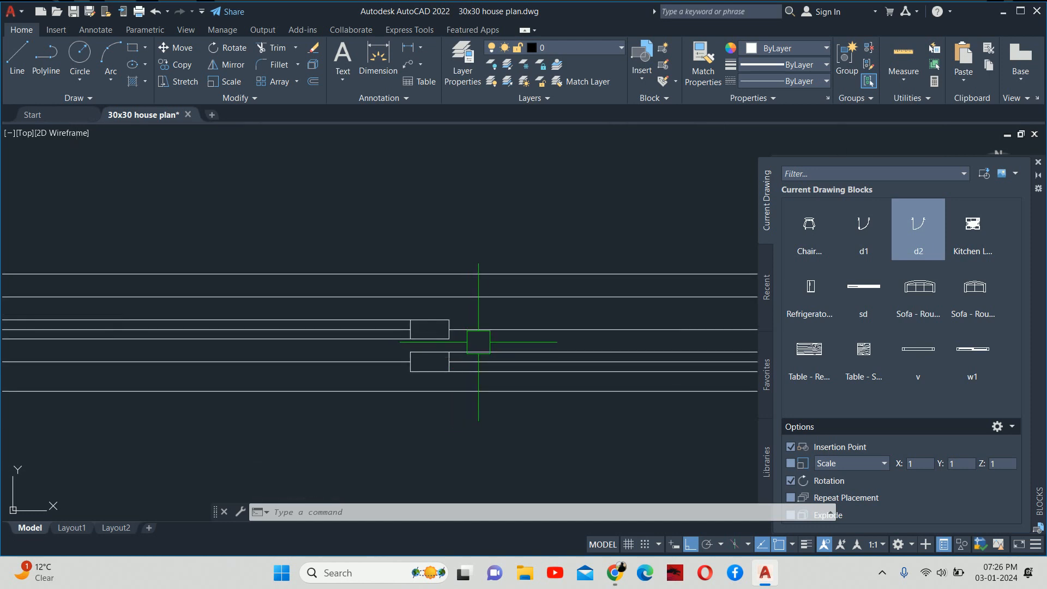
key(Return)
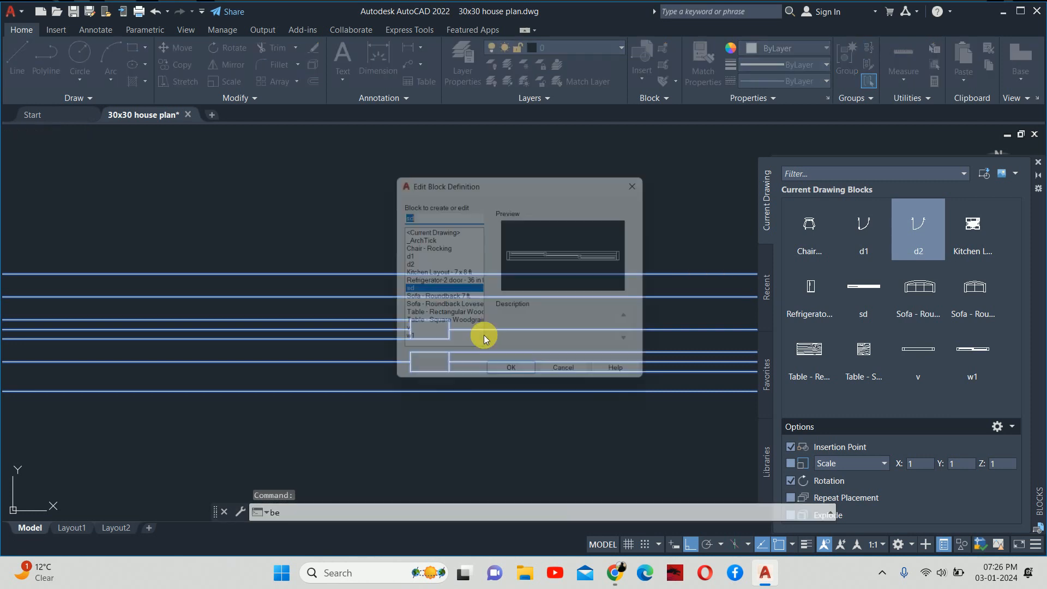
click(499, 376)
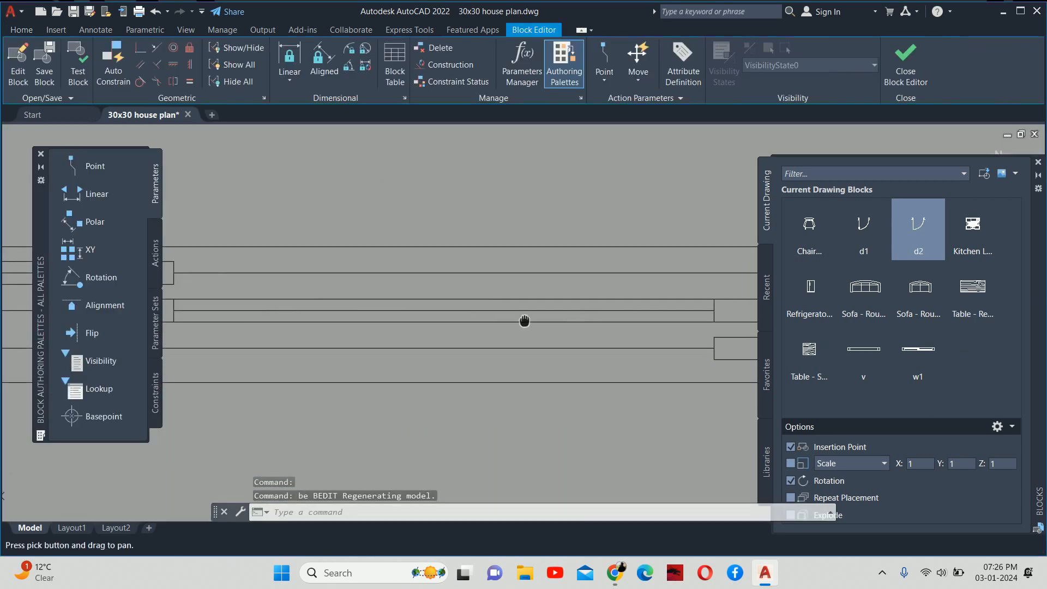
Delete the four horizontal track lines that run from the panel ends to the side frames in block sd.
click(674, 320)
click(456, 357)
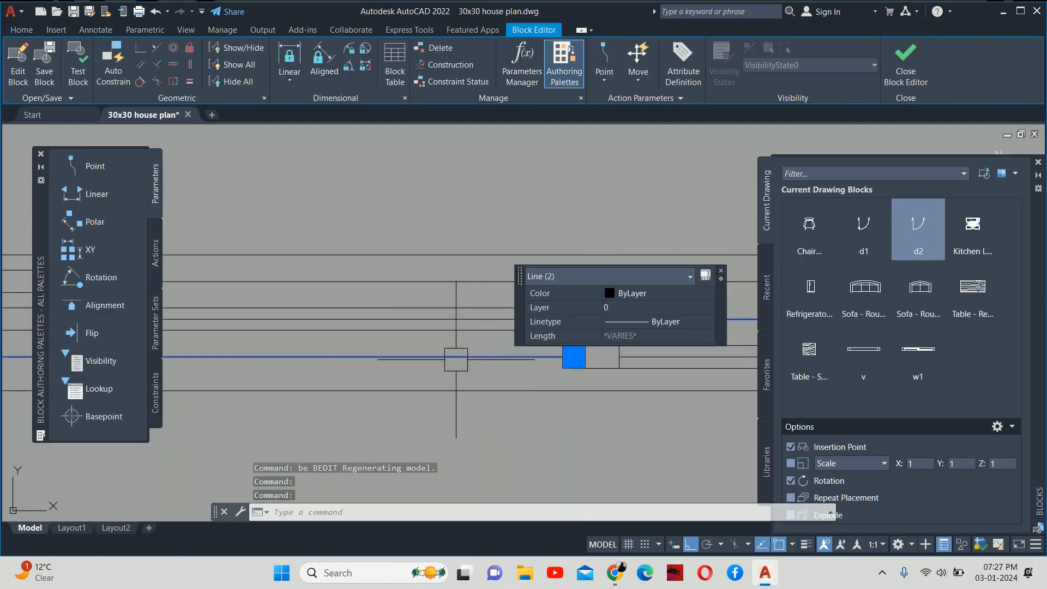
middle_drag(283, 339, 664, 394)
click(450, 335)
scroll(331, 359, up, 1)
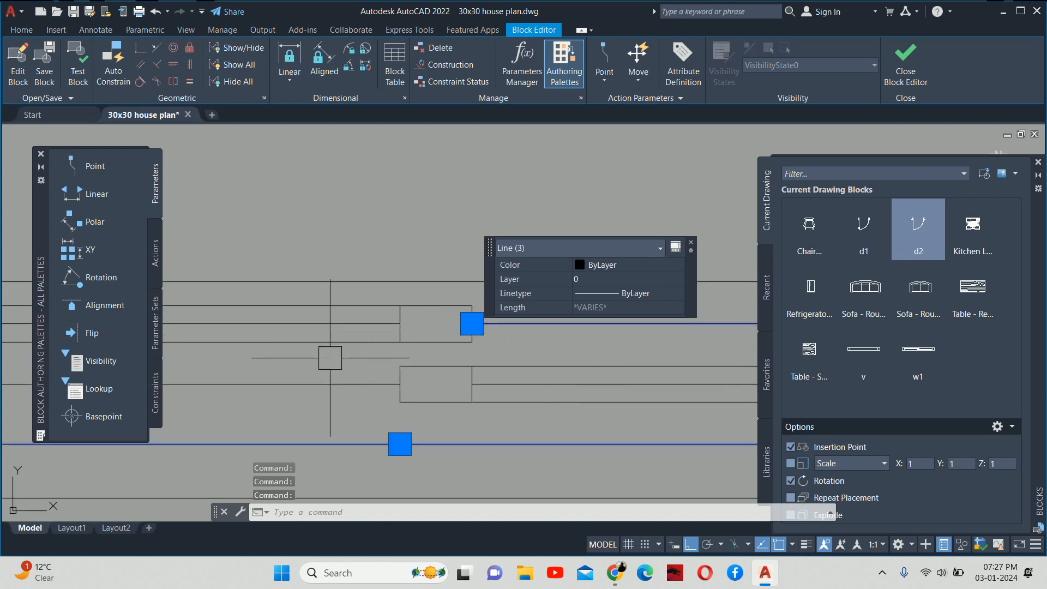
click(313, 377)
scroll(332, 370, down, 3)
key(Delete)
scroll(393, 342, down, 3)
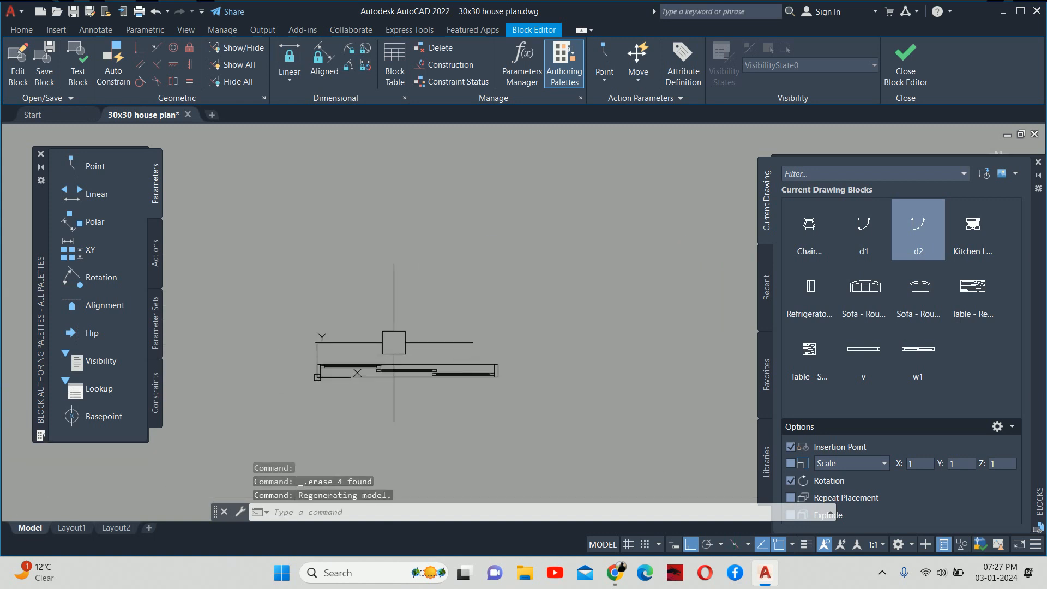
Close the Block Editor with the changes saved to block sd, and close the Blocks palette.
key(Escape)
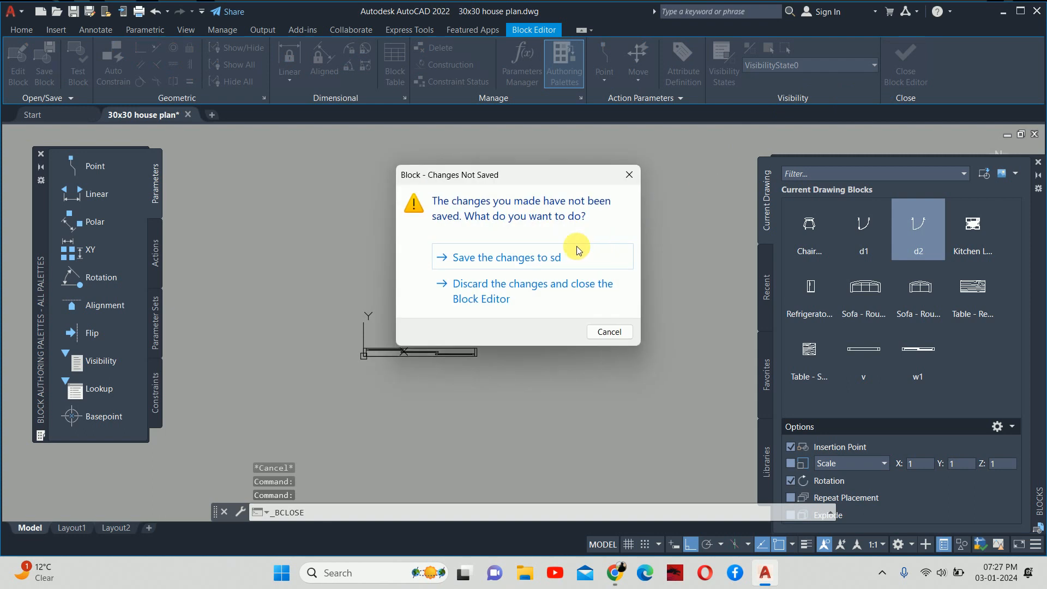
click(567, 251)
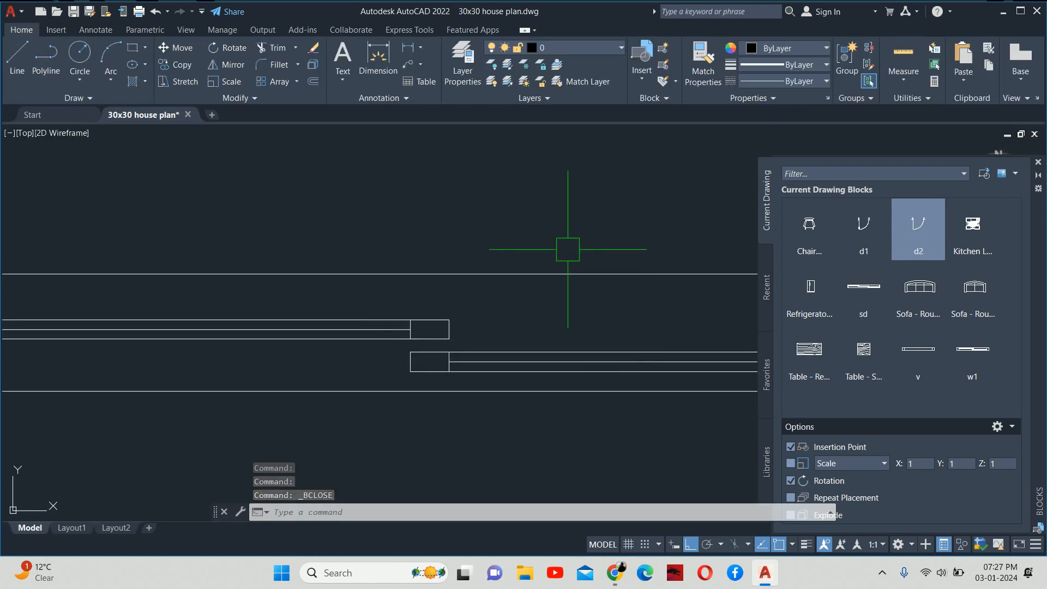
click(1038, 162)
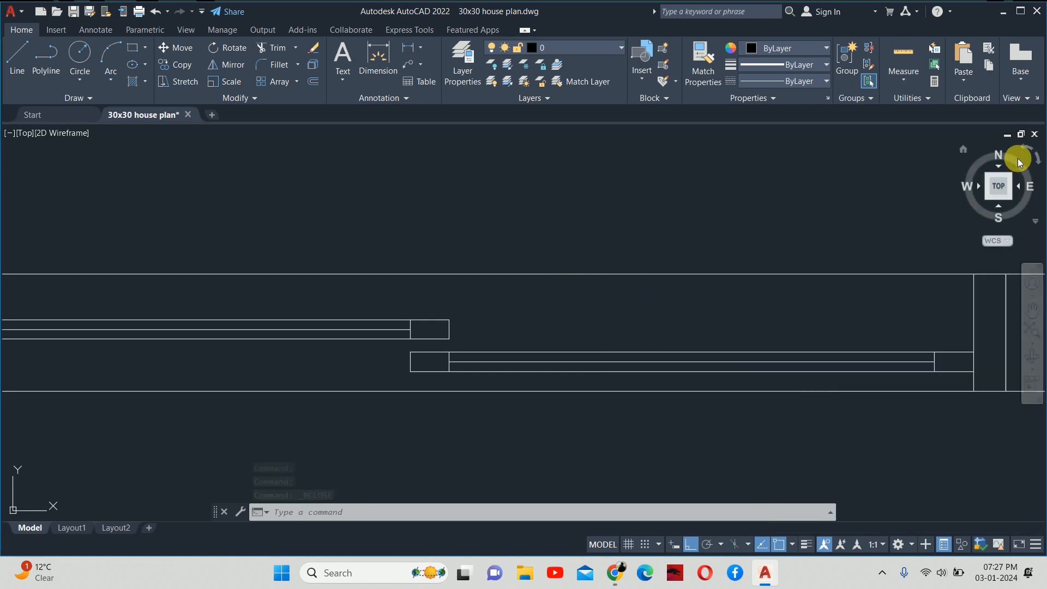
scroll(823, 264, down, 4)
key(Escape)
key(Escape)
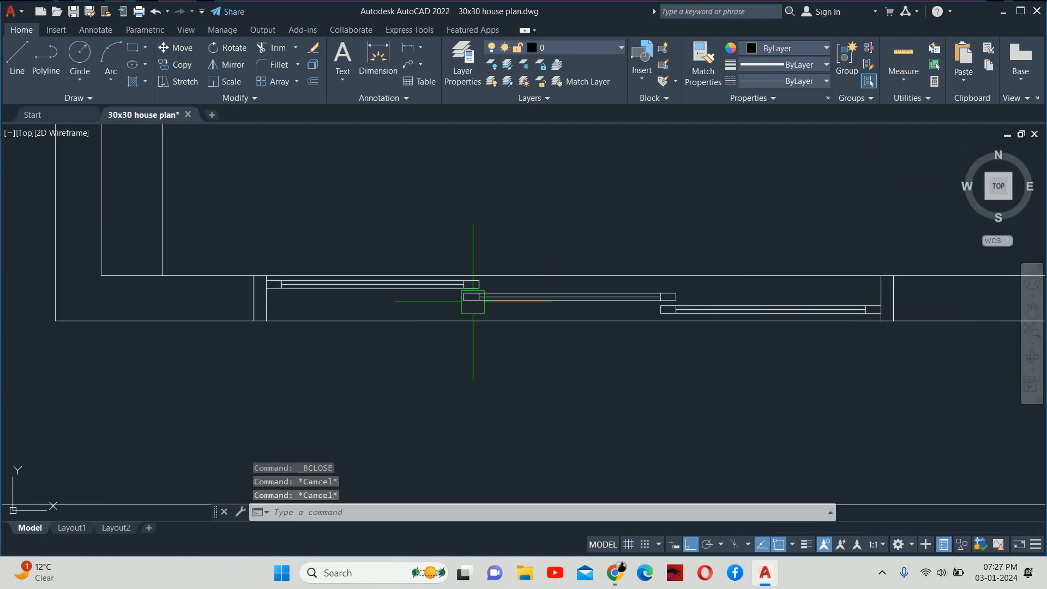
scroll(498, 339, down, 2)
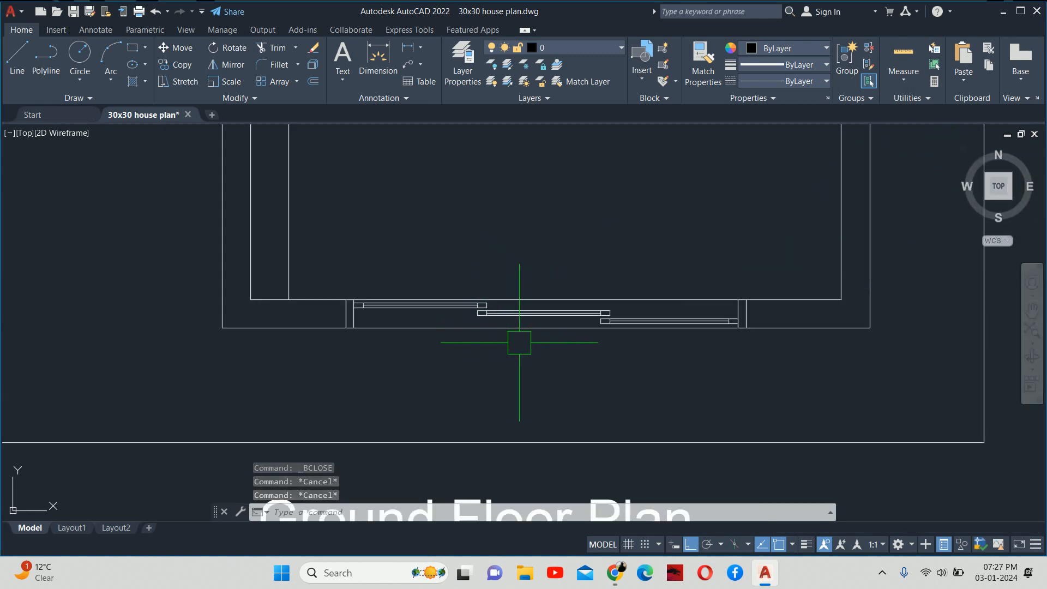
scroll(514, 339, down, 2)
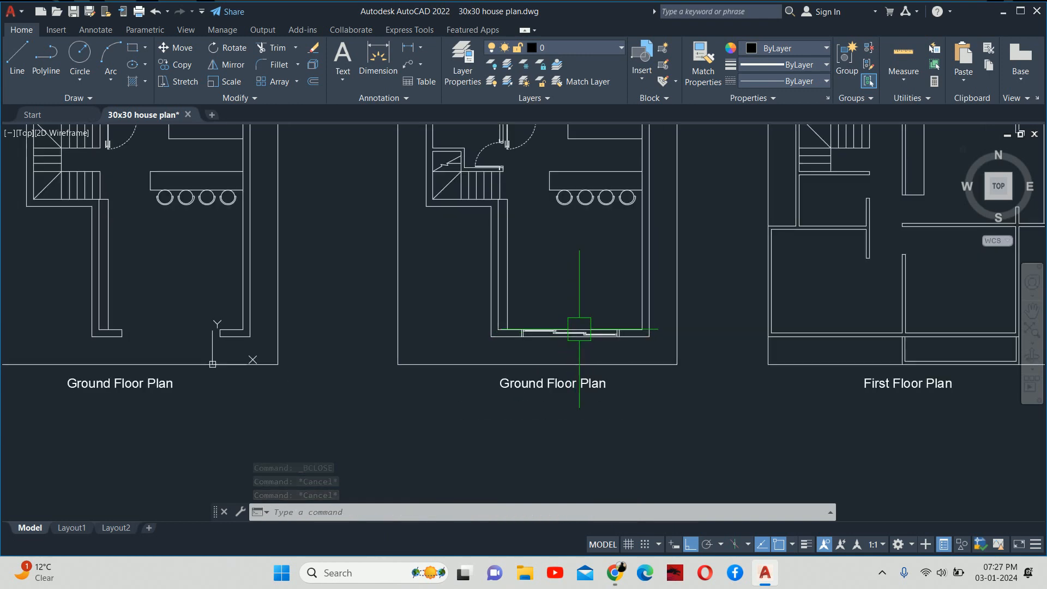
scroll(567, 338, down, 2)
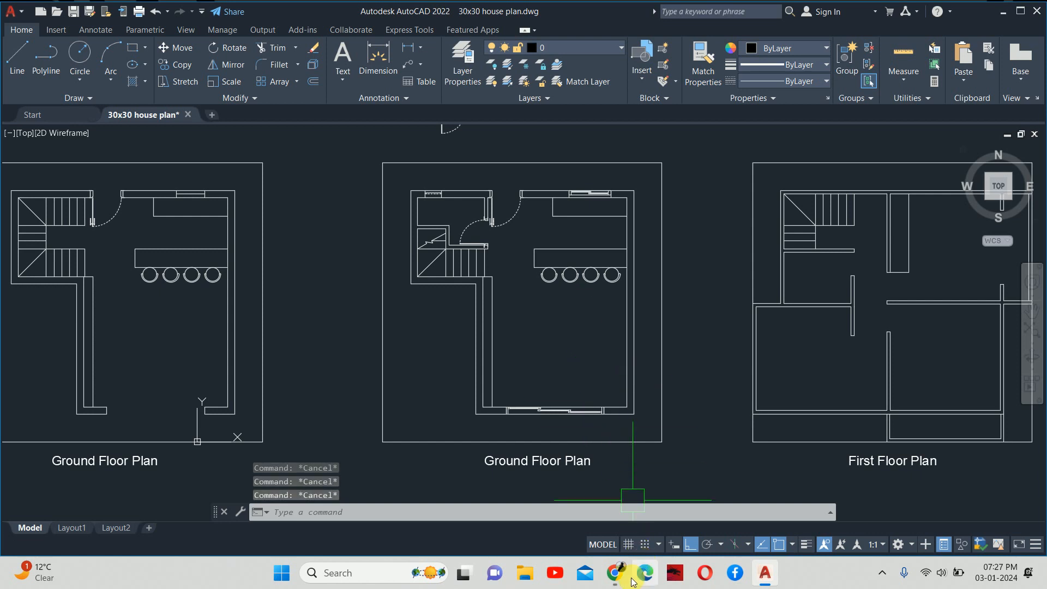
Switch to Chrome, search Google for "cad blocks", show all web results and open the cad-block.com site.
click(615, 573)
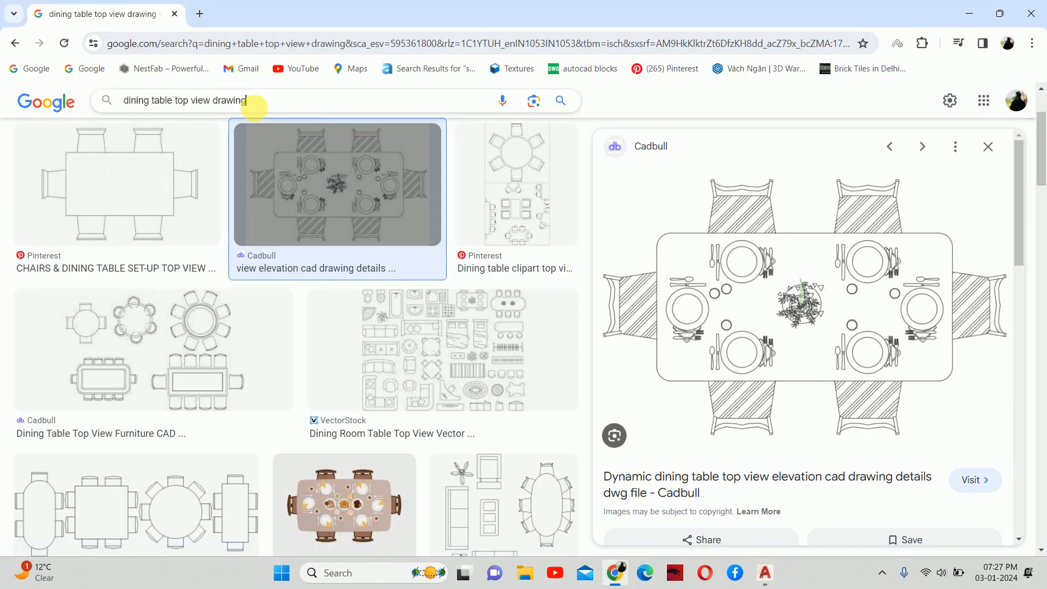
drag(253, 100, 56, 106)
text(cad)
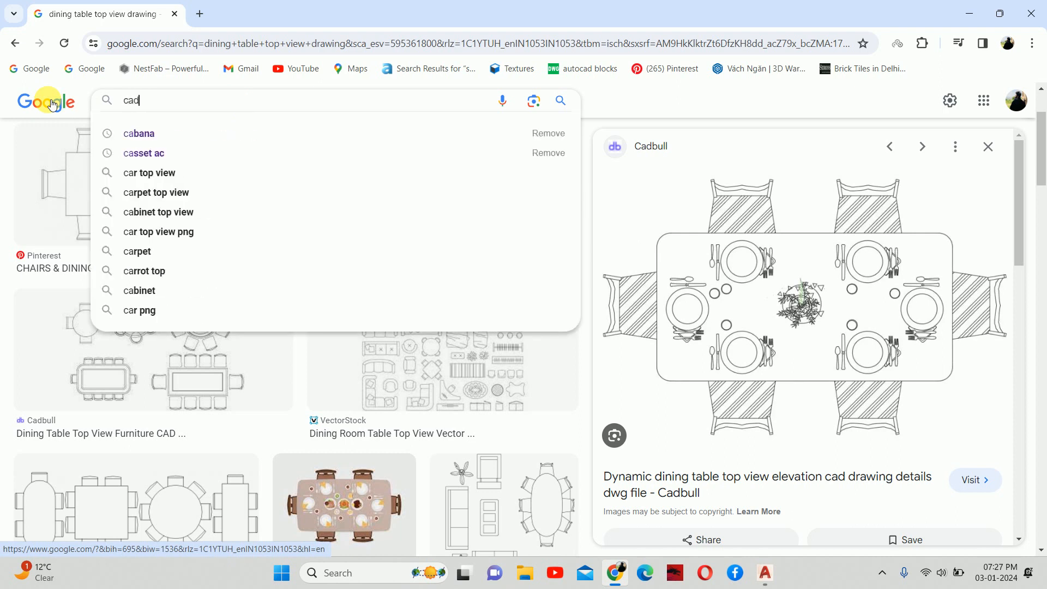
text( blocks)
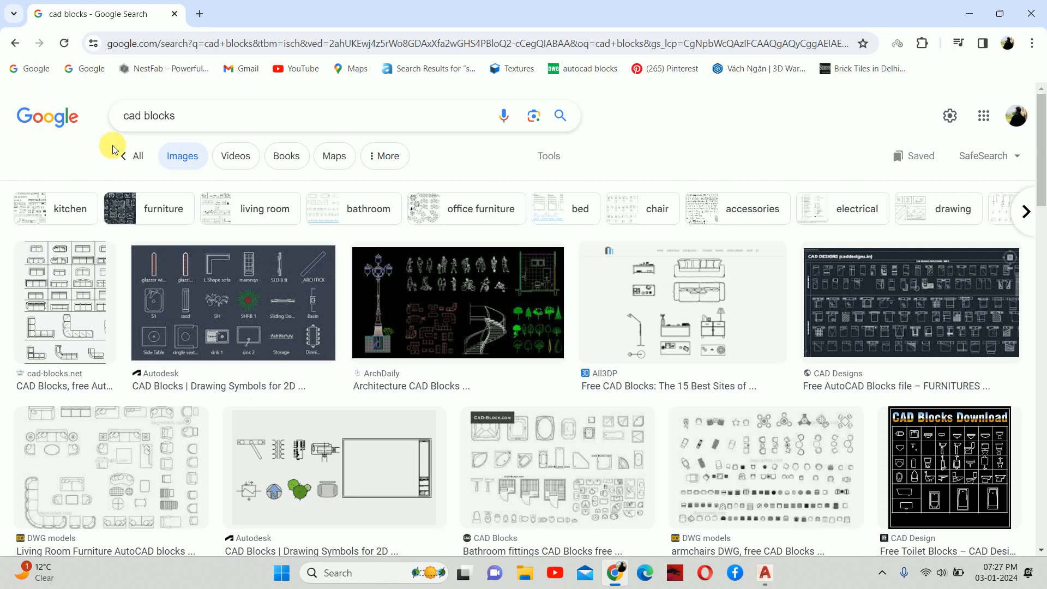
click(136, 156)
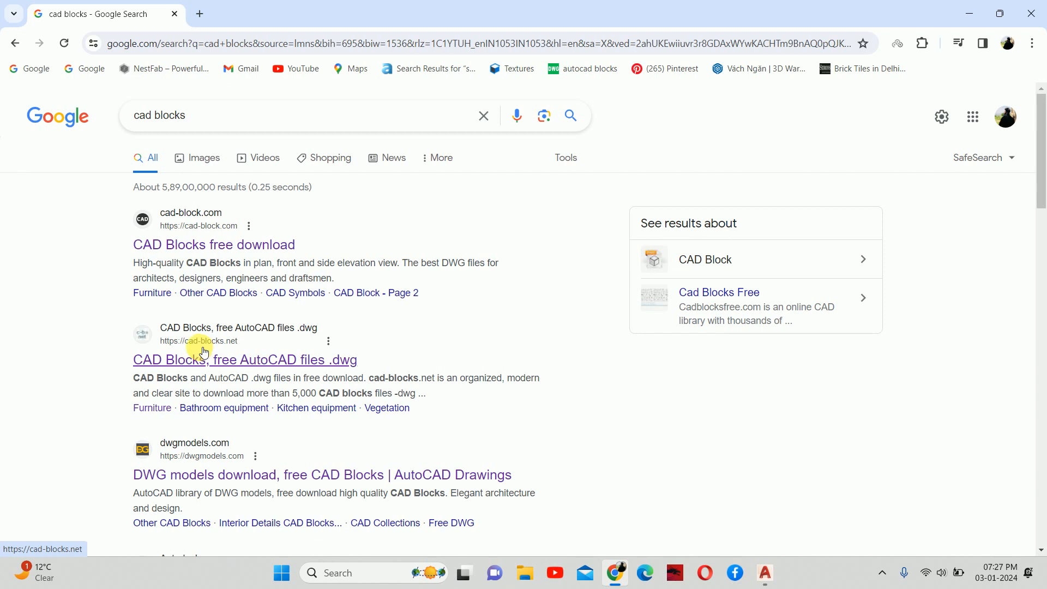
click(191, 256)
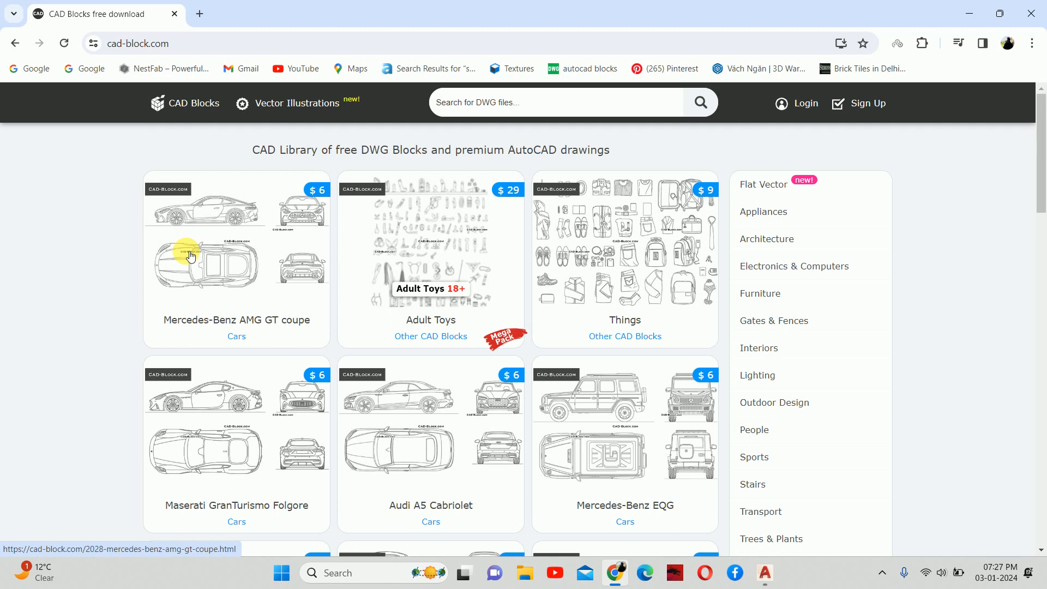
Search the cad-block.com library for "sofa" and preview the Couches and Pouf block set.
click(456, 115)
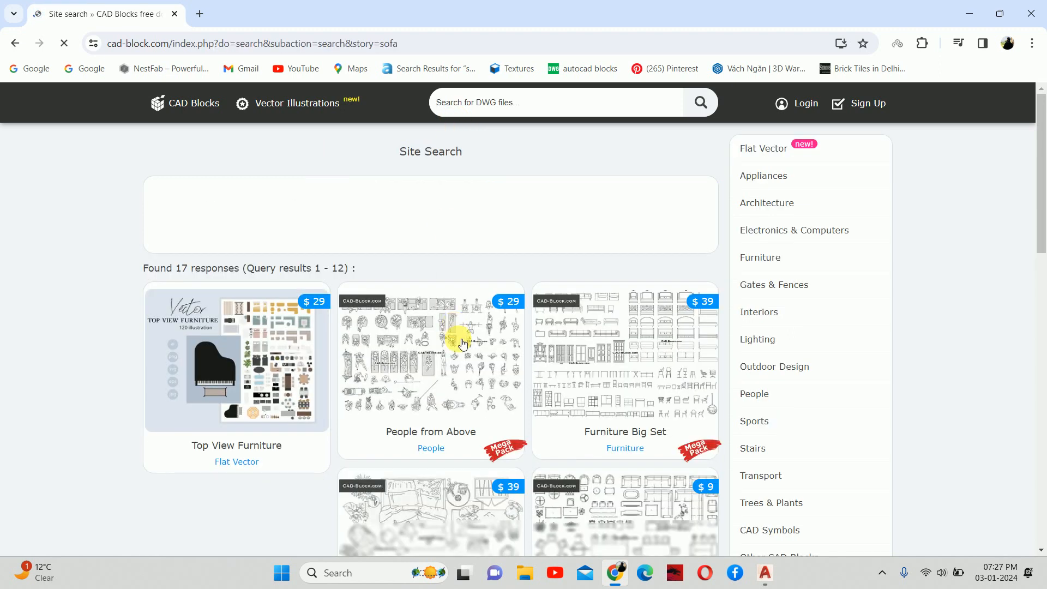
scroll(458, 341, down, 2)
scroll(514, 320, down, 3)
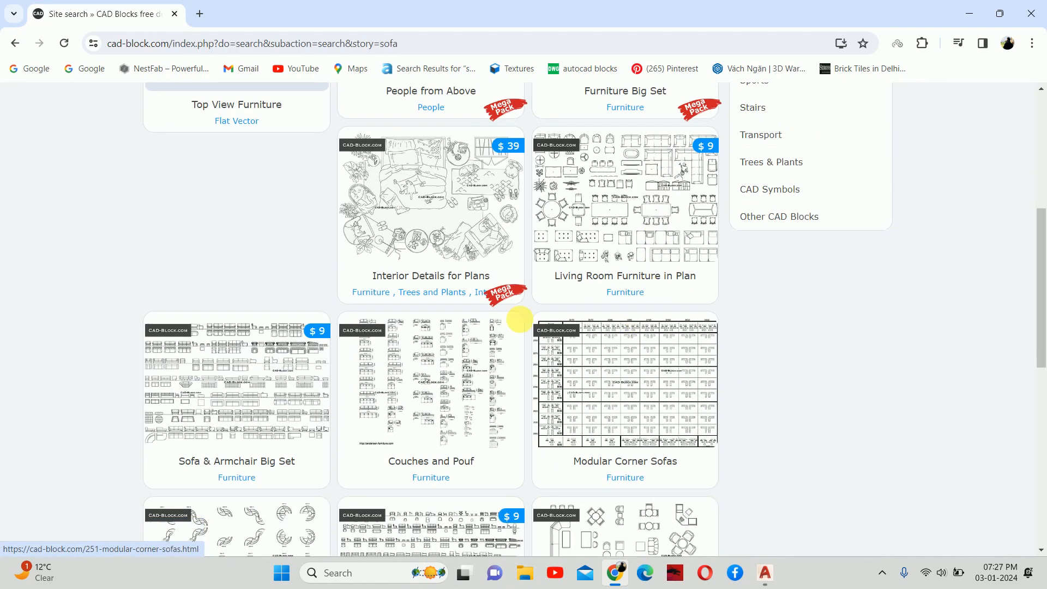
scroll(544, 312, down, 5)
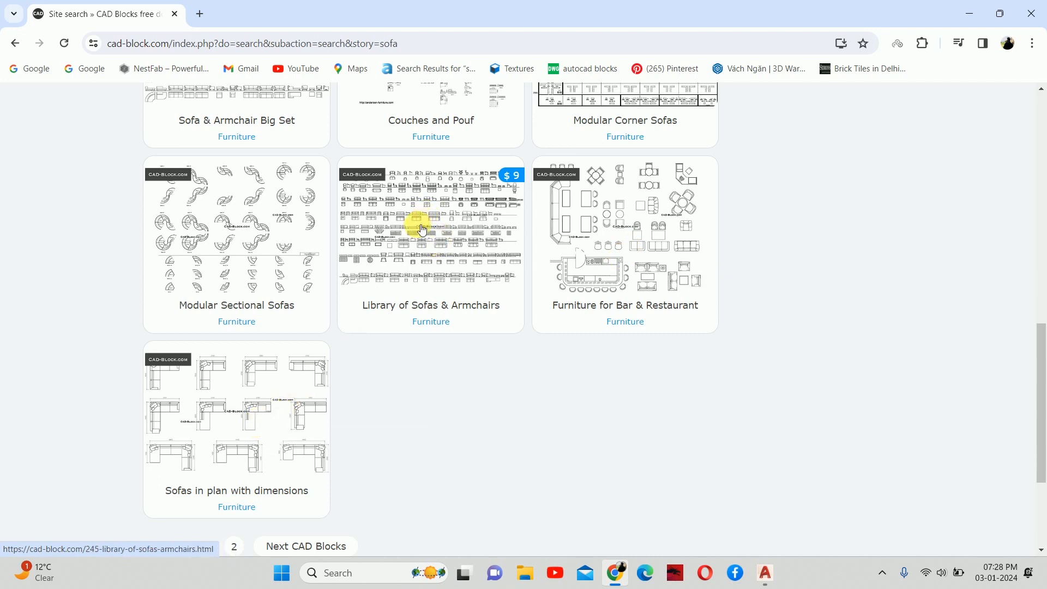
scroll(406, 238, up, 3)
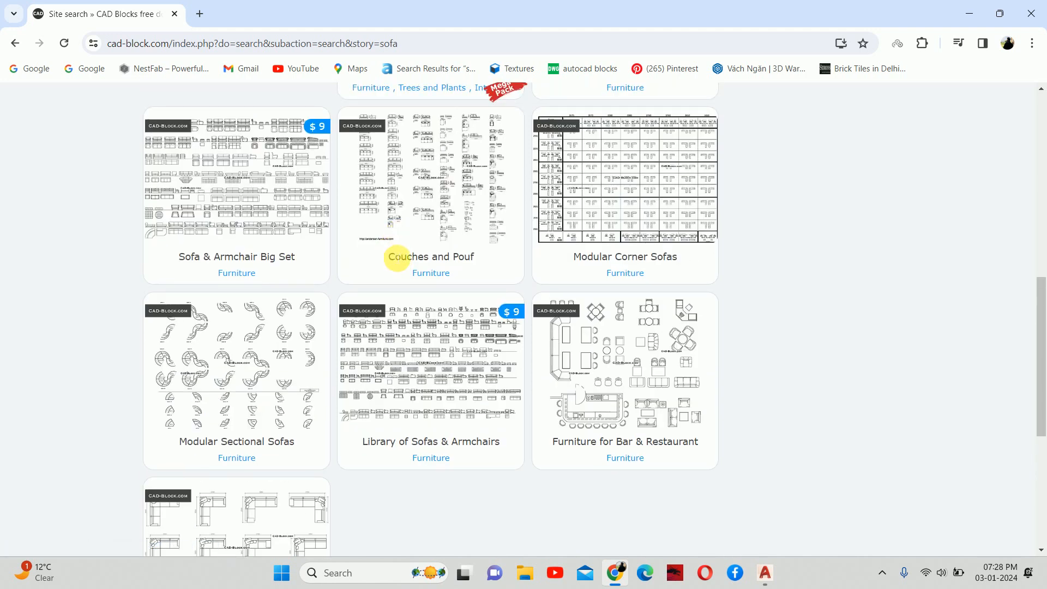
click(441, 209)
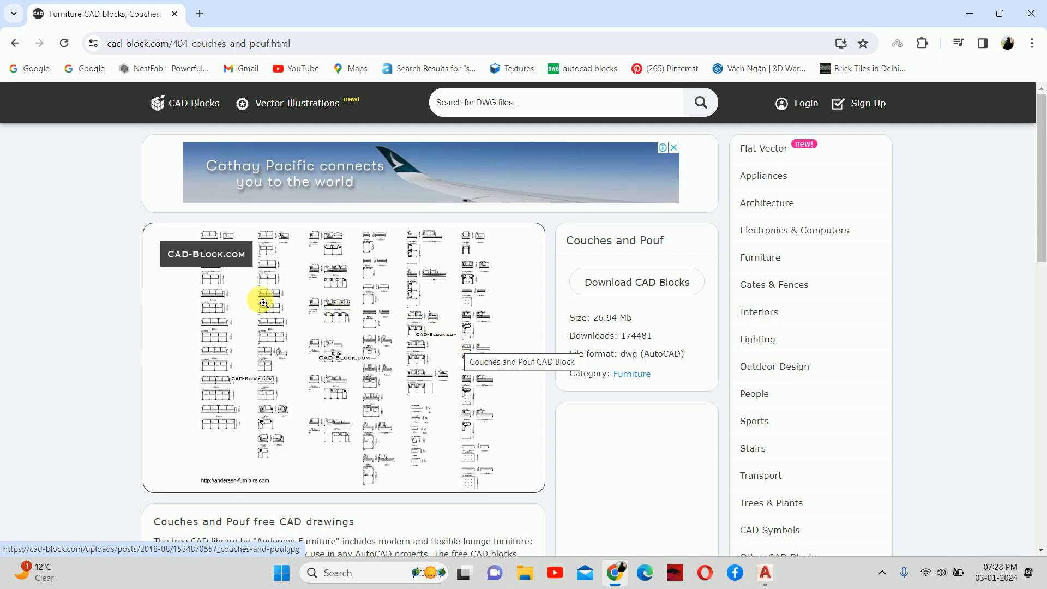
click(16, 44)
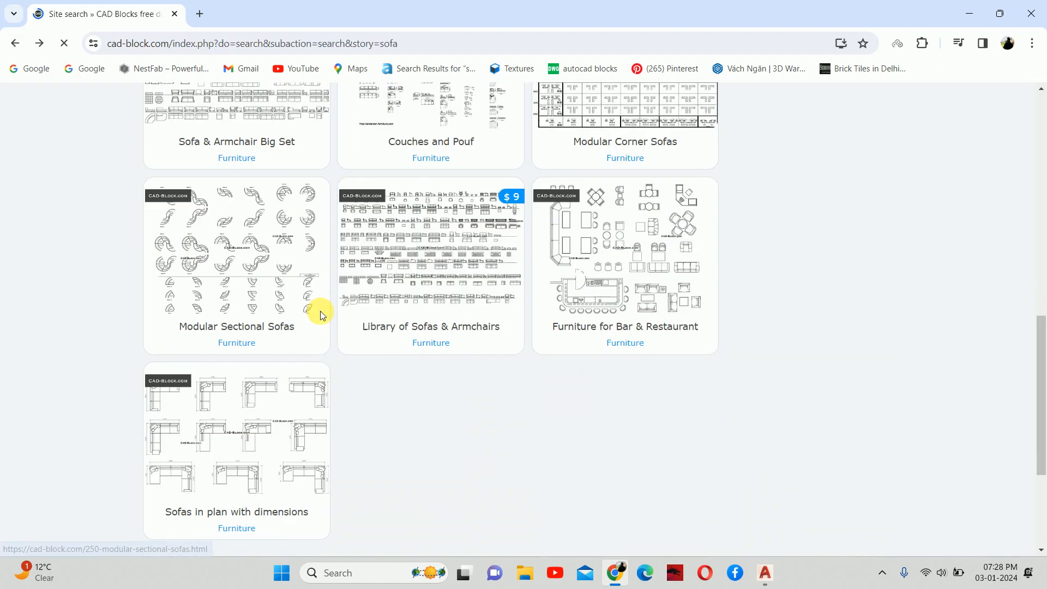
Download the "Sofas in plan with dimensions" CAD blocks and open sofas_in_plan_with_dimensions.dwg in AutoCAD.
click(252, 422)
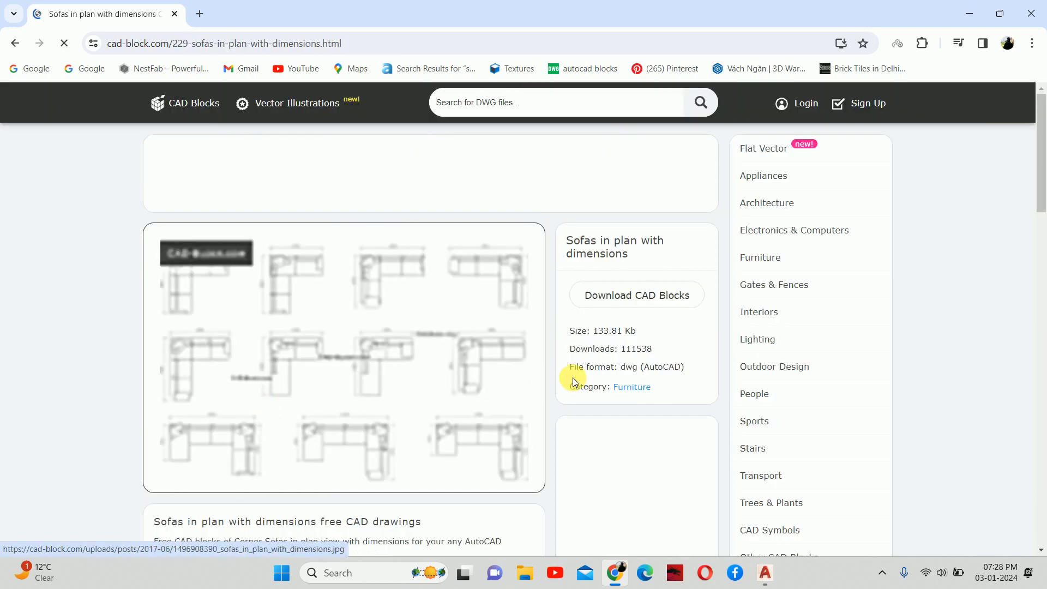
click(610, 299)
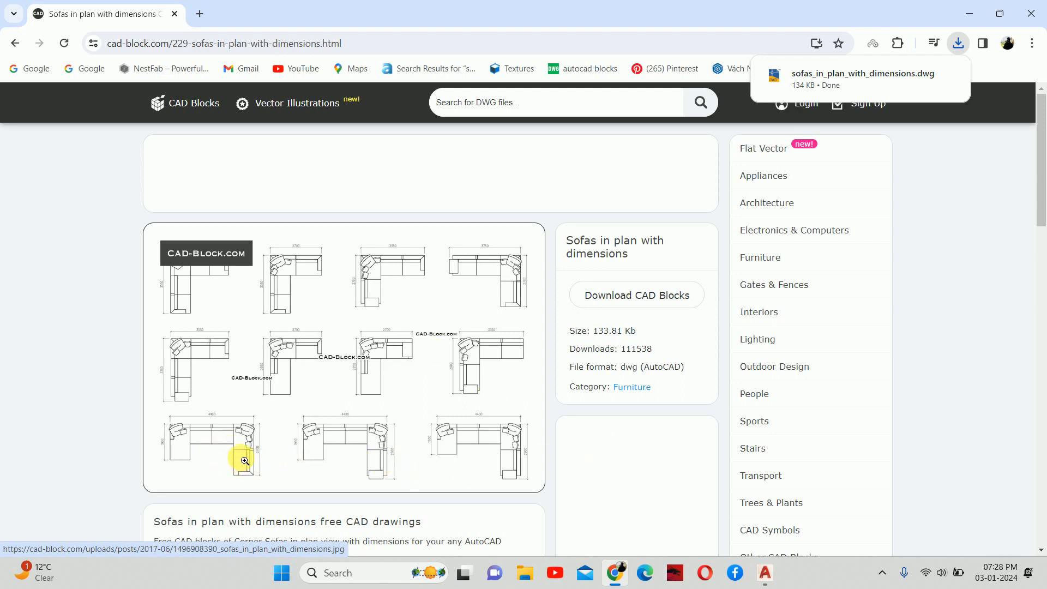
click(955, 43)
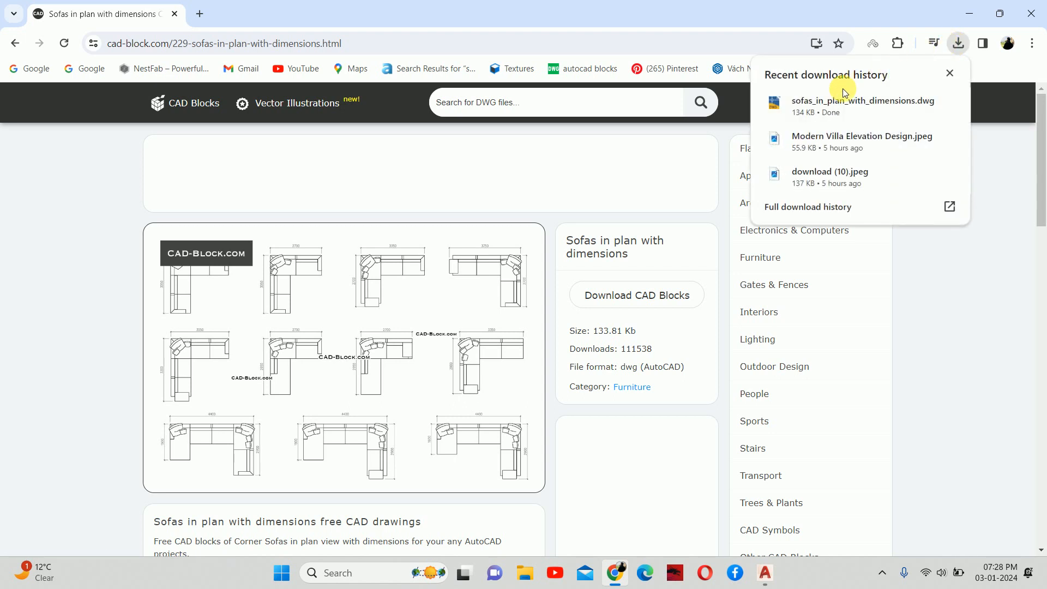
click(918, 101)
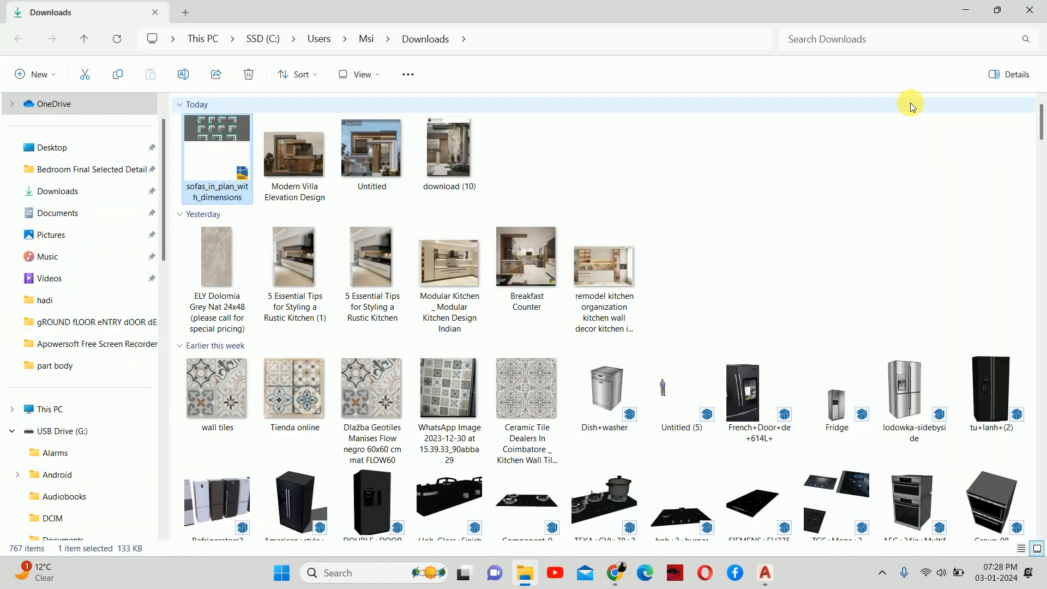
double_click(239, 140)
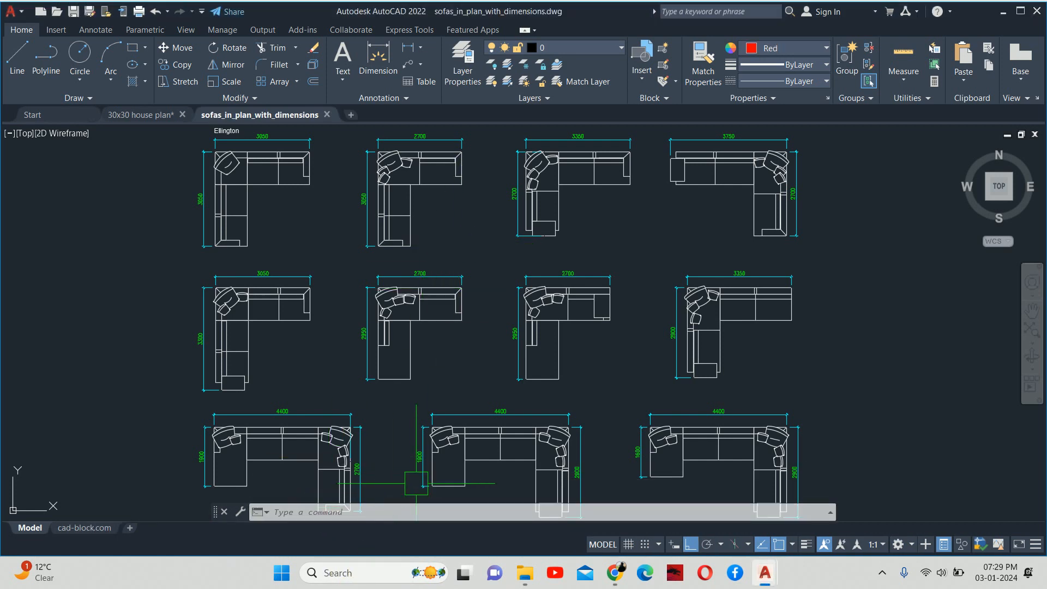
Examine the dimensioned corner sofa layouts against the open area below the counter stools in the 30x30 house plan's ground floor.
scroll(568, 349, down, 2)
key(Escape)
key(Escape)
scroll(687, 212, up, 3)
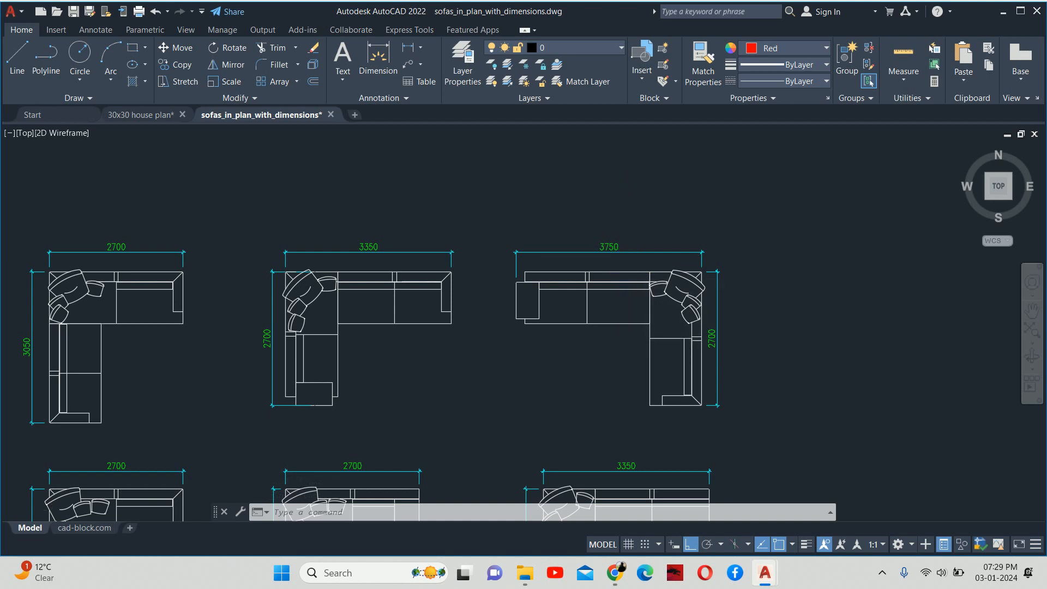
scroll(618, 252, up, 4)
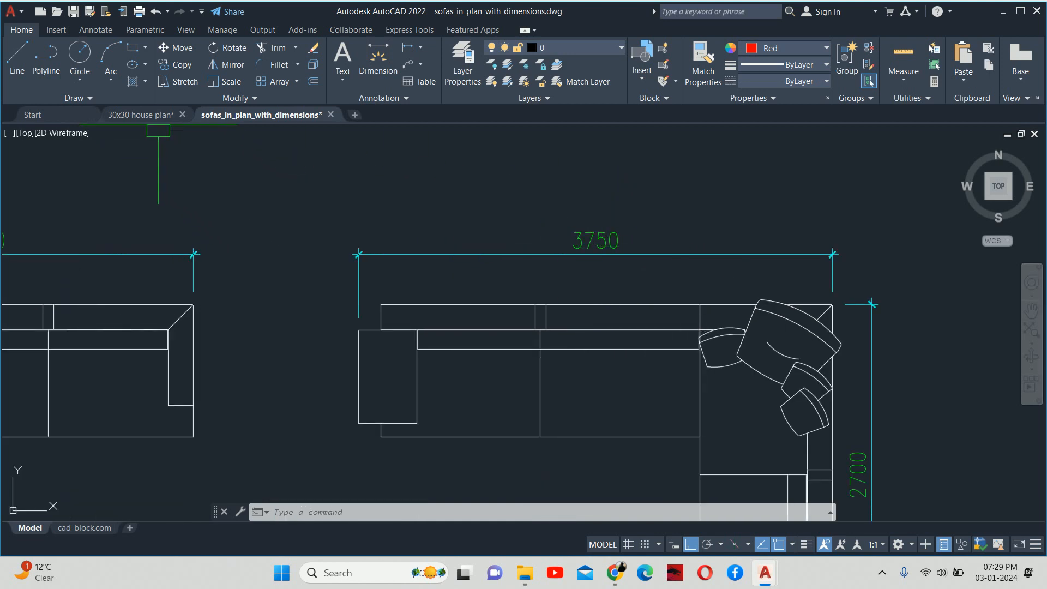
click(152, 114)
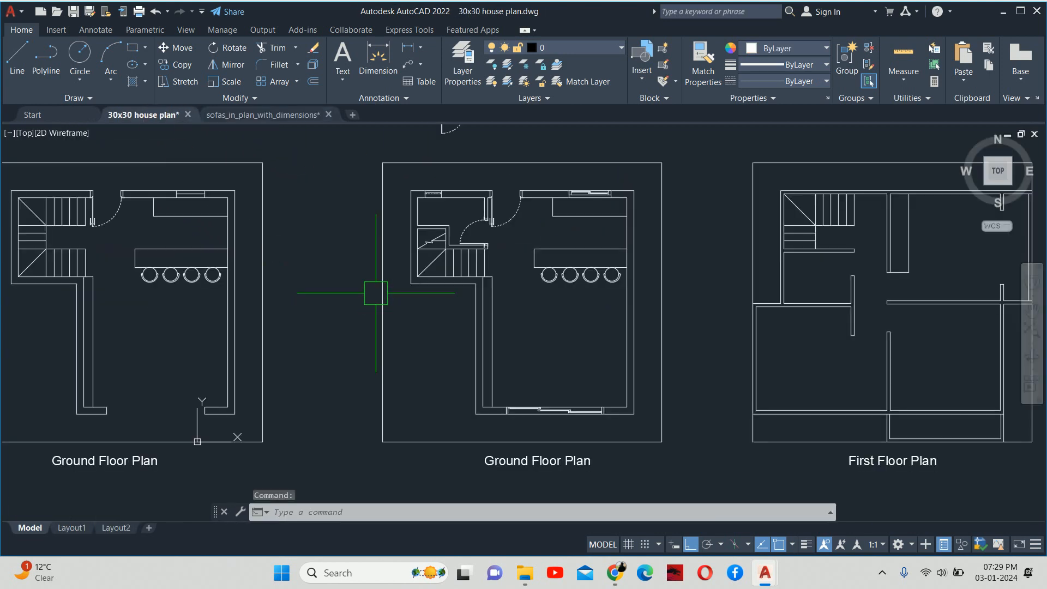
key(Escape)
key(Escape)
middle_drag(467, 339, 427, 341)
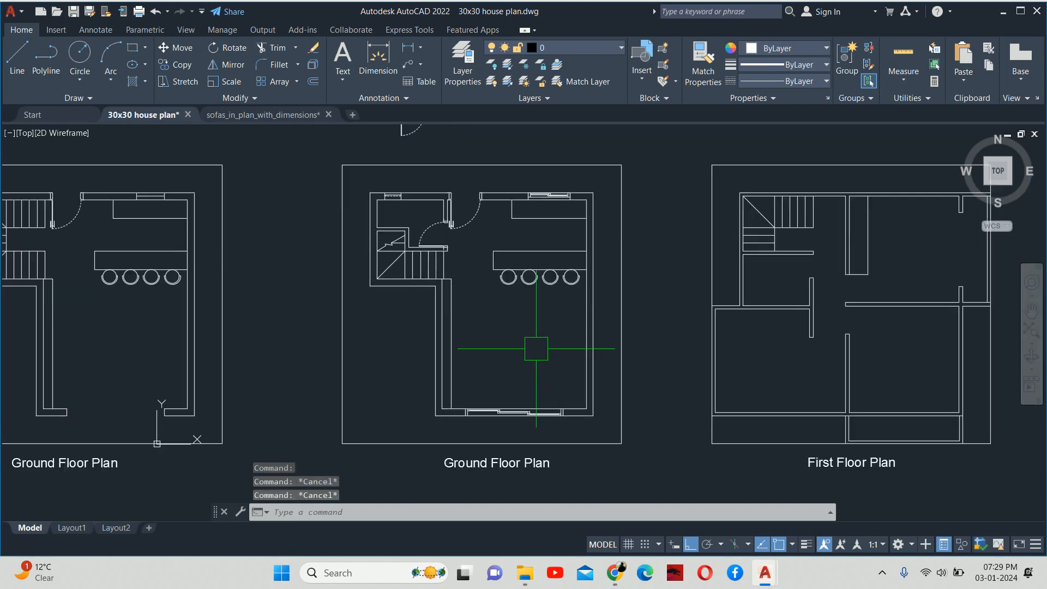
scroll(536, 348, up, 2)
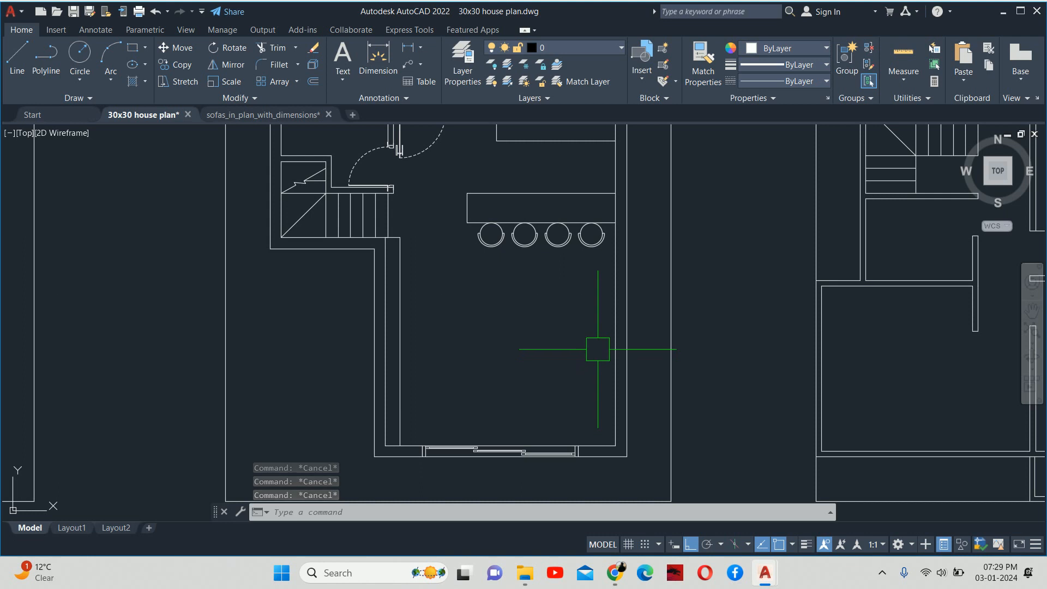
key(Escape)
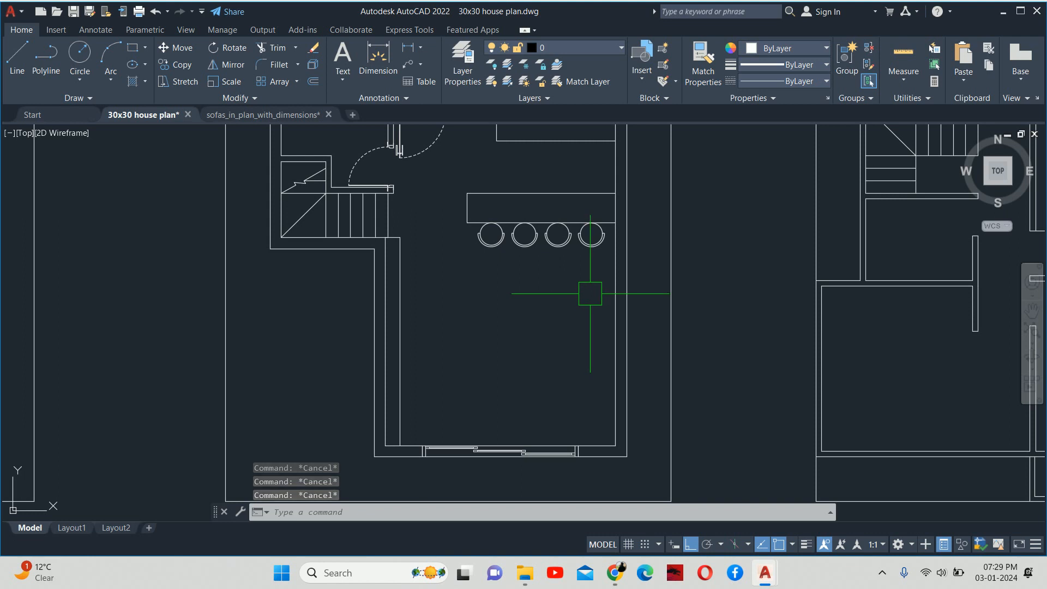
click(283, 113)
scroll(780, 139, down, 2)
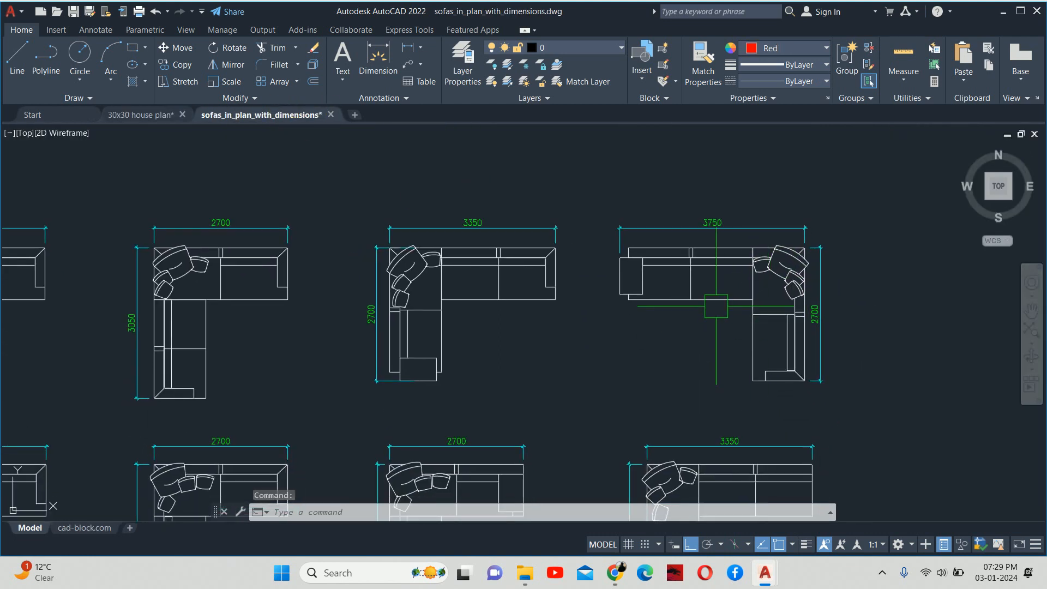
scroll(770, 317, down, 2)
middle_drag(695, 364, 725, 370)
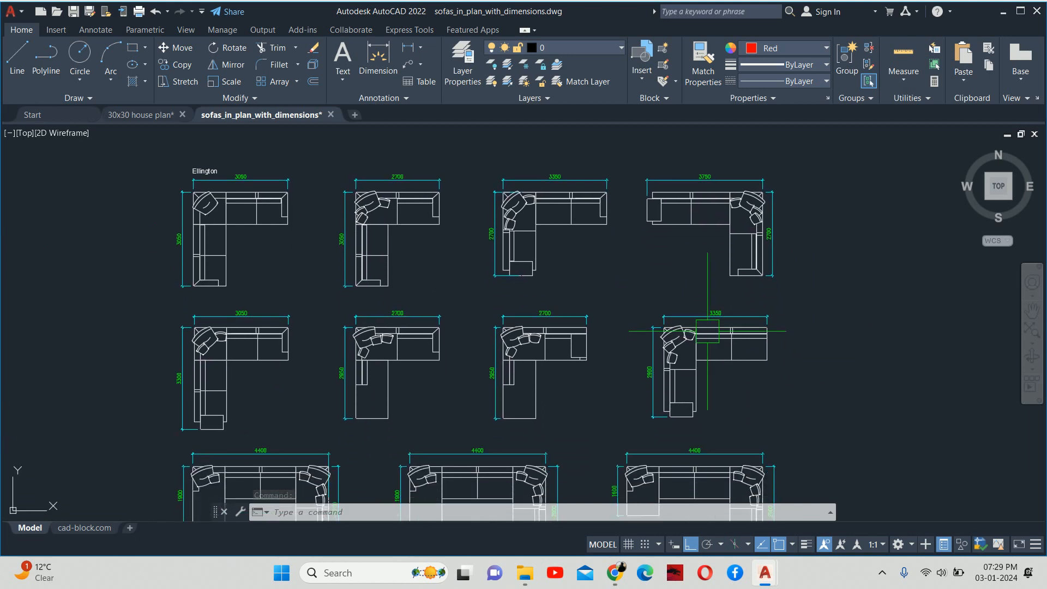
scroll(666, 327, down, 6)
scroll(568, 364, up, 8)
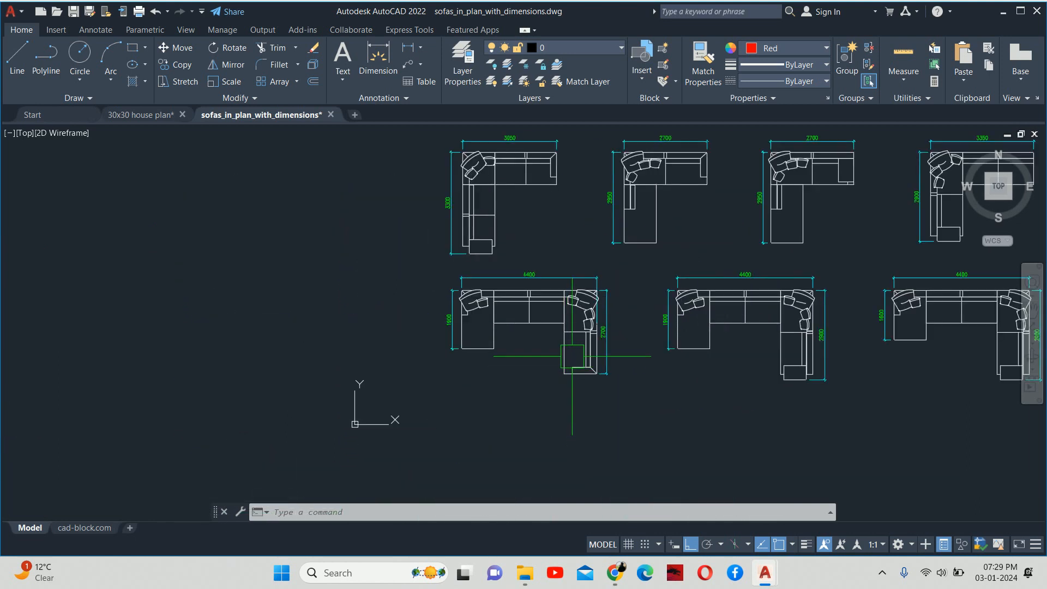
In the 30x30 house plan, measure the vertical distance from the rightmost counter stool to the ground floor's lower wall with a linear dimension.
click(119, 116)
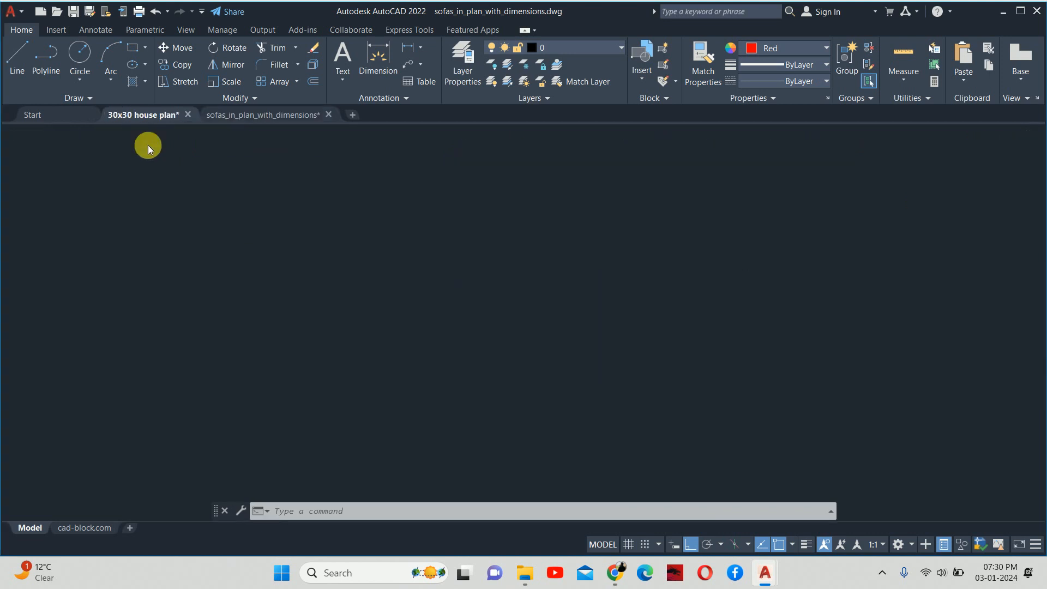
middle_drag(498, 320, 511, 297)
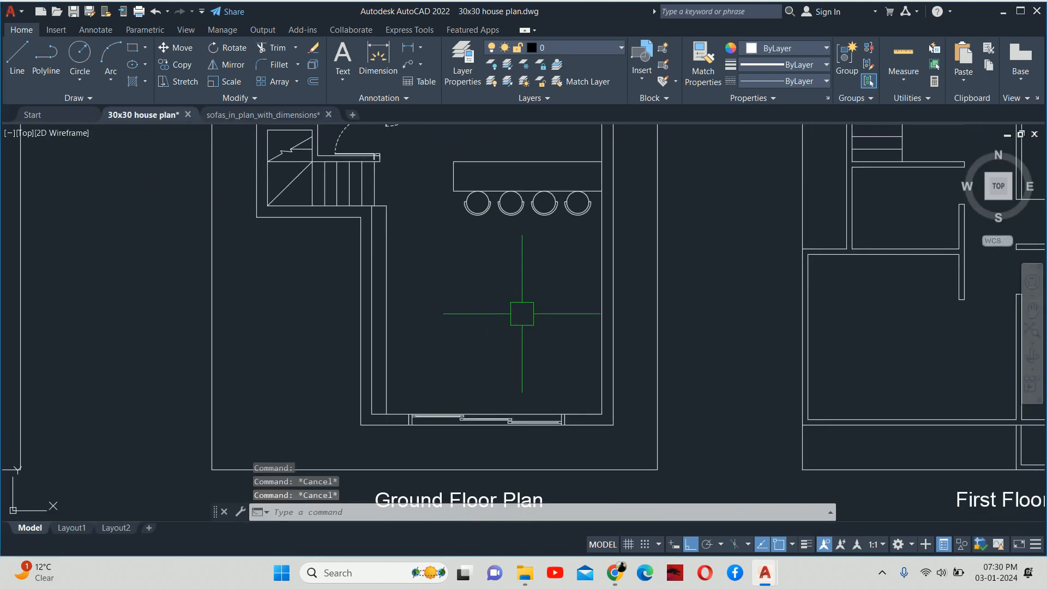
text(dli)
key(Return)
scroll(586, 254, up, 2)
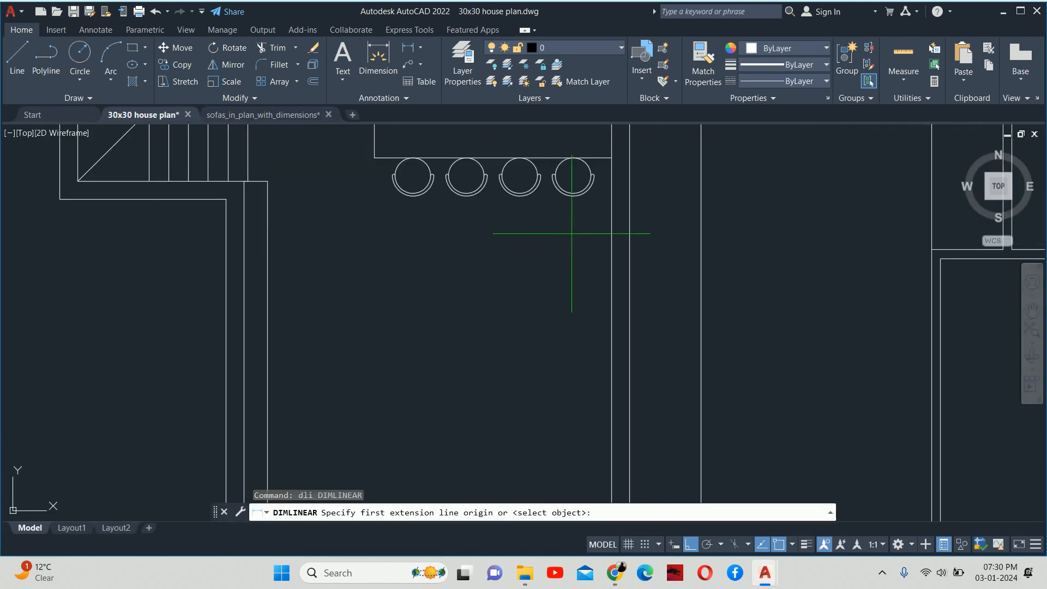
click(573, 175)
scroll(551, 360, down, 3)
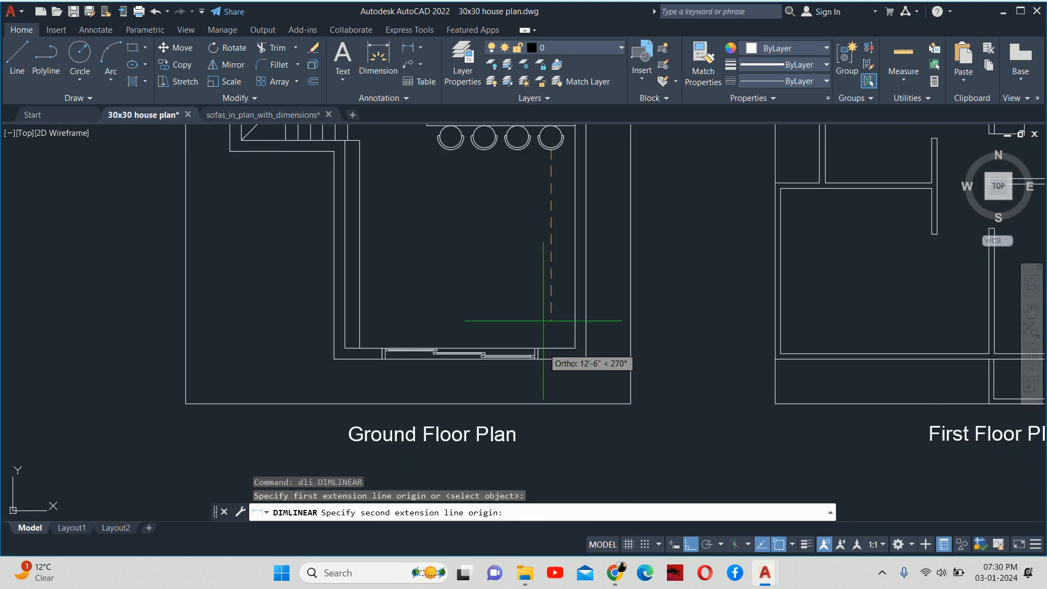
scroll(540, 358, up, 3)
click(546, 354)
scroll(551, 349, down, 3)
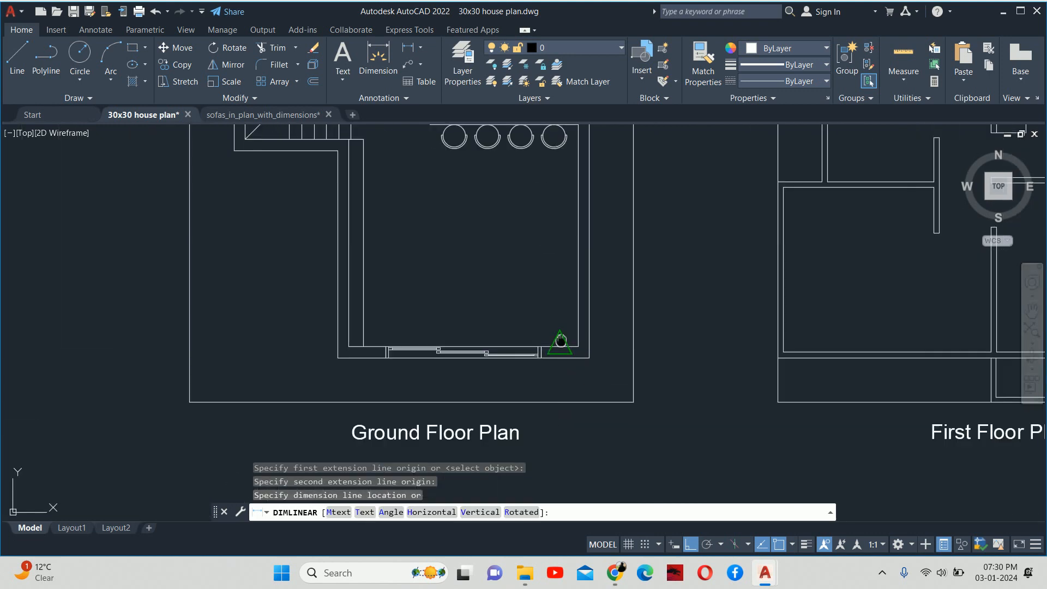
scroll(594, 365, up, 4)
key(Escape)
key(Escape)
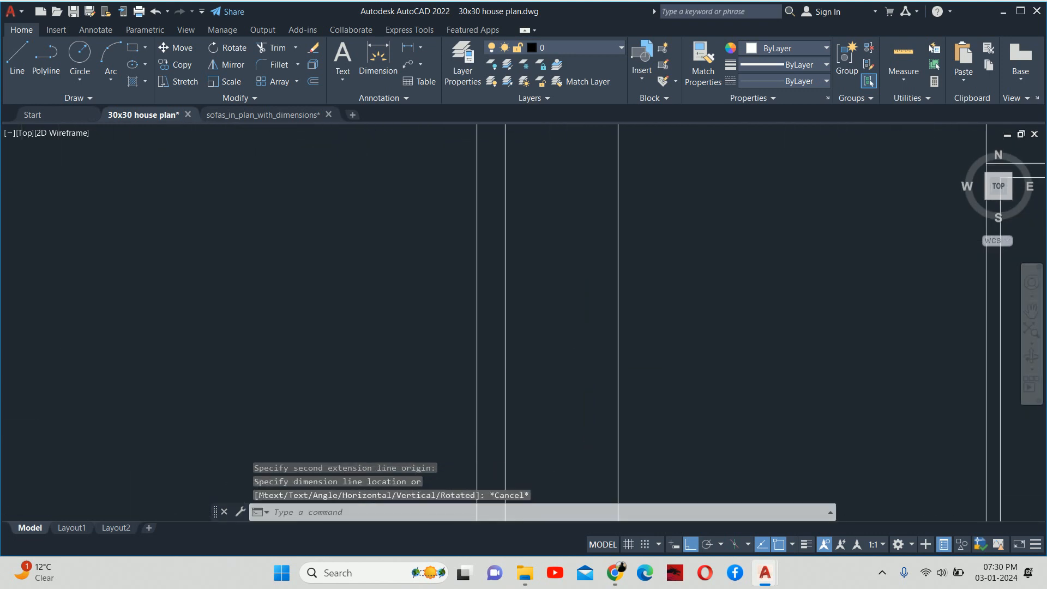
Measure the horizontal distance from the right wall to the counter's free end with a linear dimension, without placing it.
scroll(587, 362, down, 2)
middle_drag(586, 361, 601, 346)
key(space)
click(557, 332)
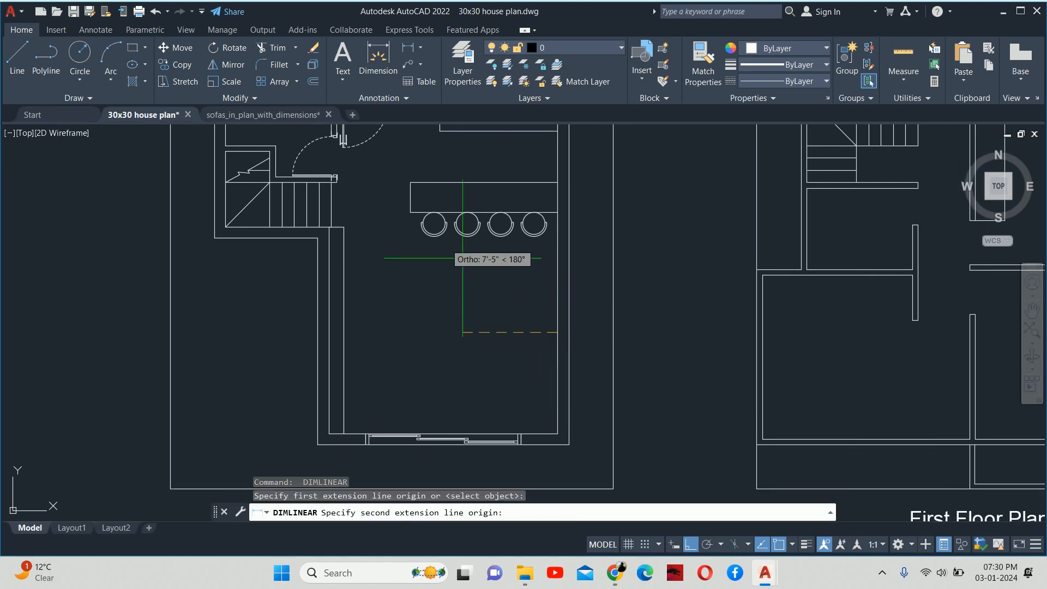
click(410, 212)
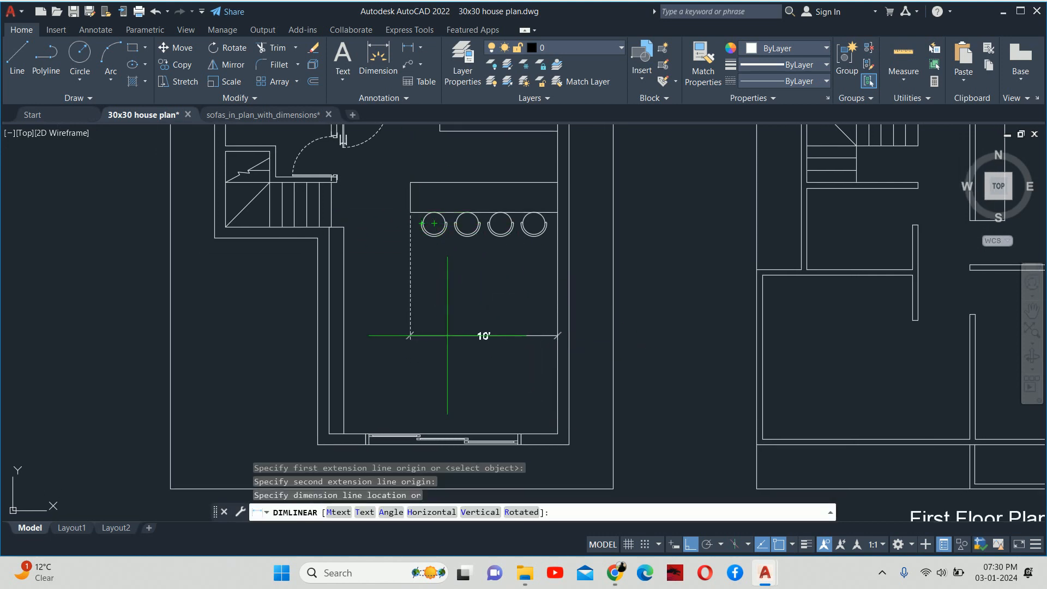
scroll(463, 339, up, 4)
key(Escape)
key(Escape)
key(Escape)
scroll(460, 341, down, 5)
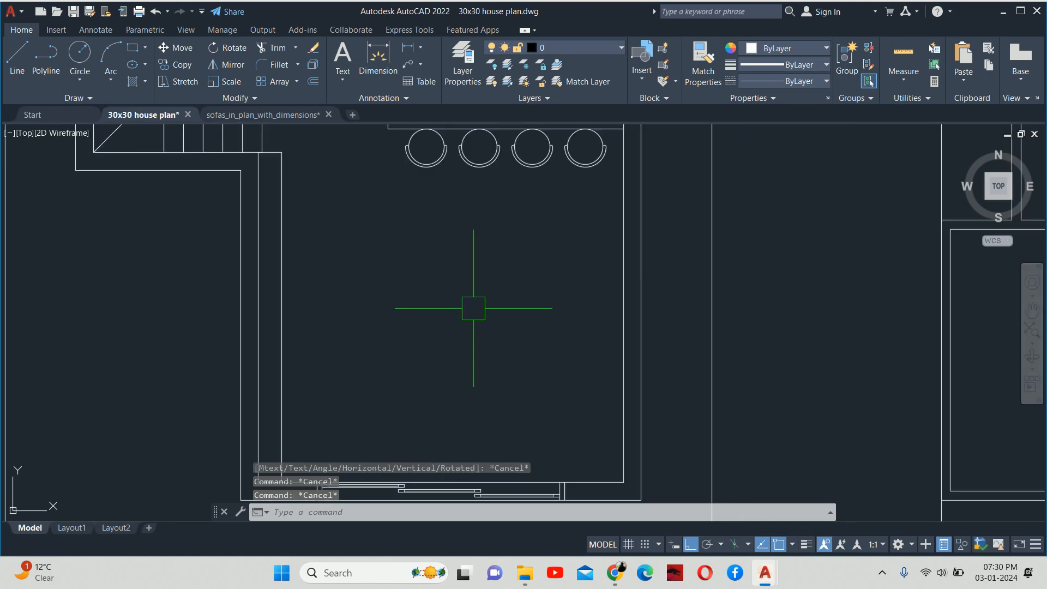
Examine the dimensioned L-shaped and U-shaped sofas in sofas_in_plan_with_dimensions.dwg for one that fits the measured living area.
click(278, 116)
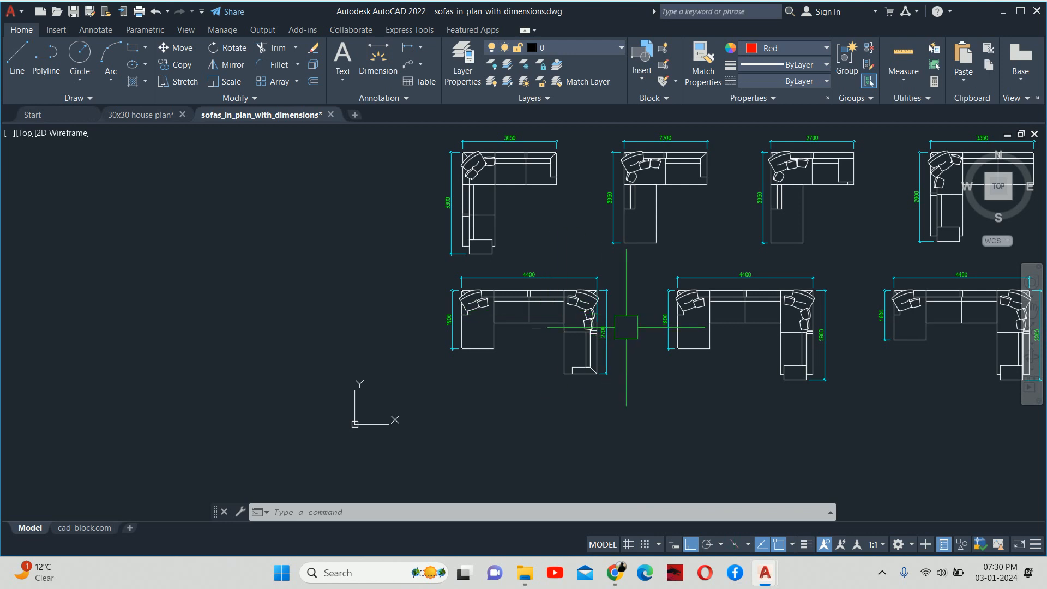
scroll(624, 325, down, 3)
scroll(626, 318, up, 5)
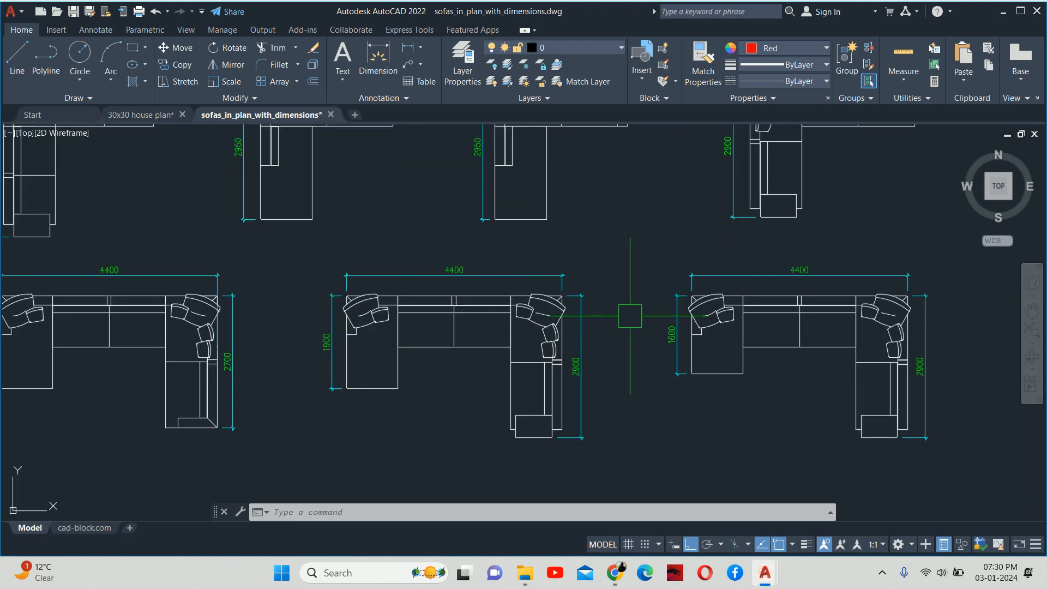
middle_drag(649, 311, 576, 362)
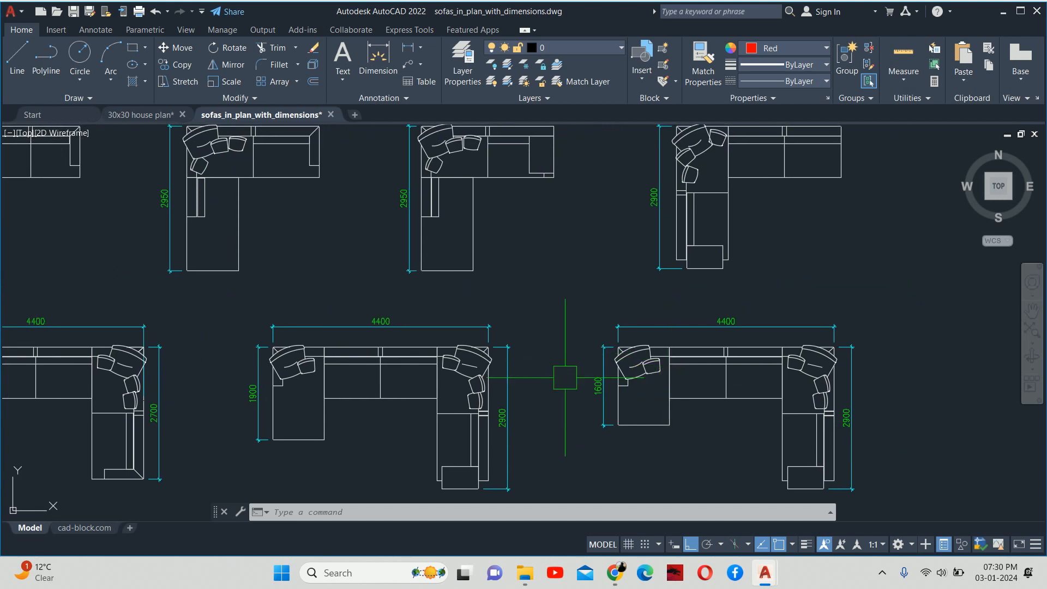
middle_drag(418, 375, 724, 392)
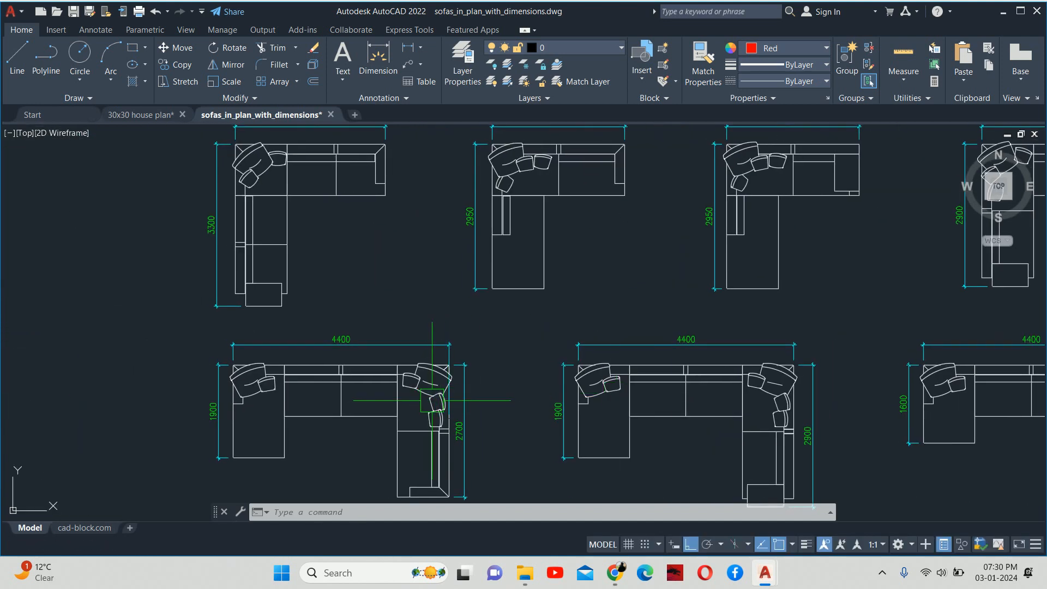
scroll(709, 392, down, 3)
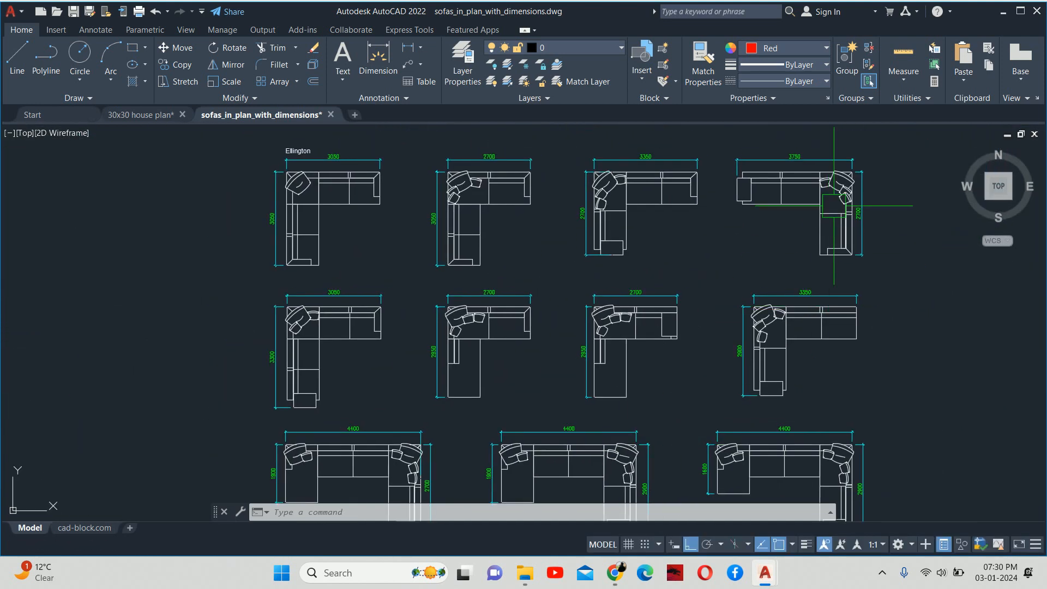
scroll(833, 206, up, 3)
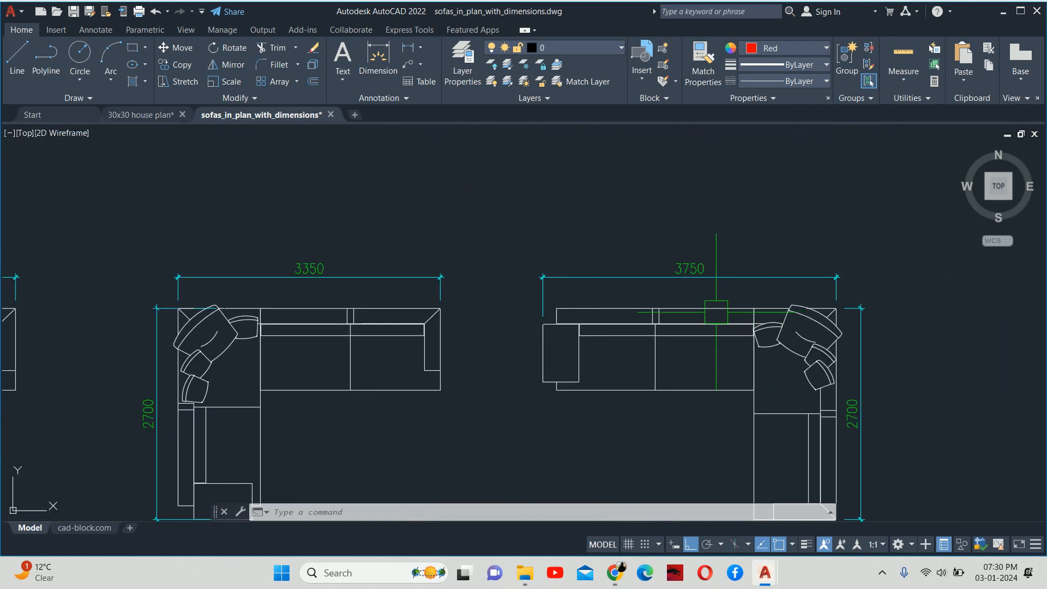
scroll(716, 312, down, 2)
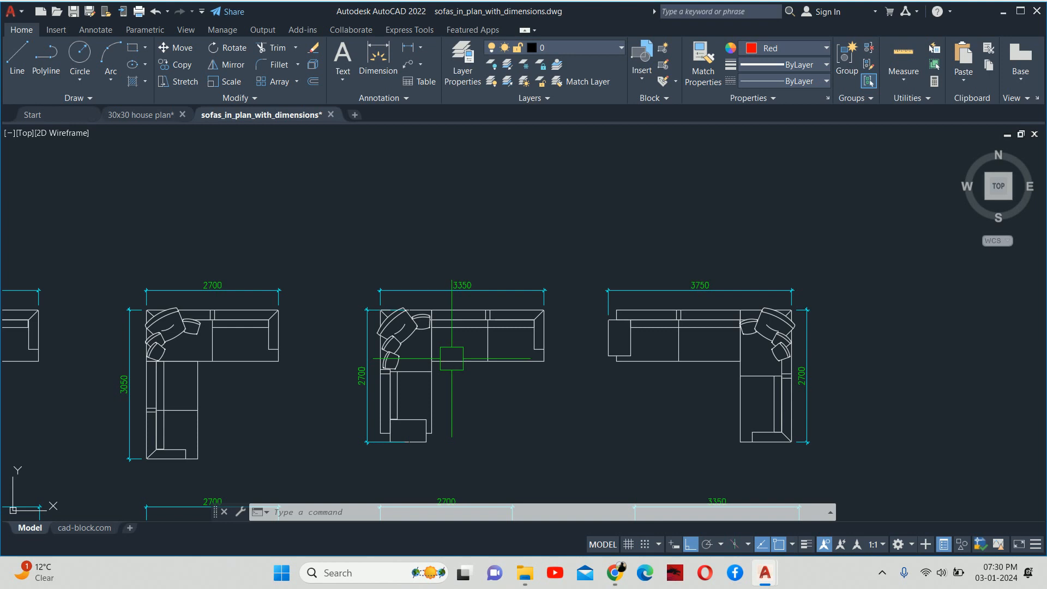
middle_drag(452, 358, 692, 360)
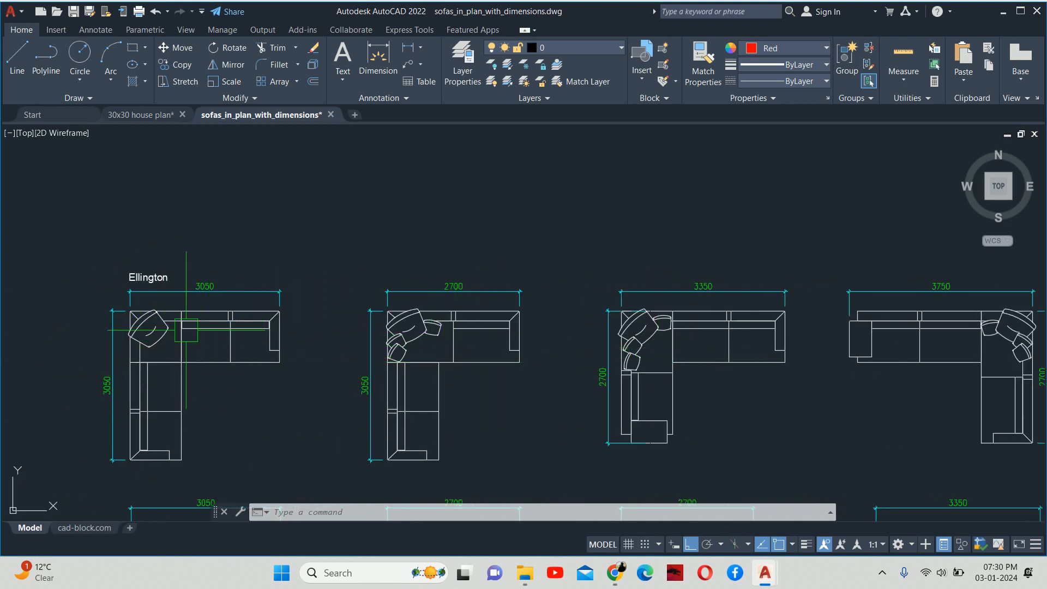
scroll(378, 318, down, 2)
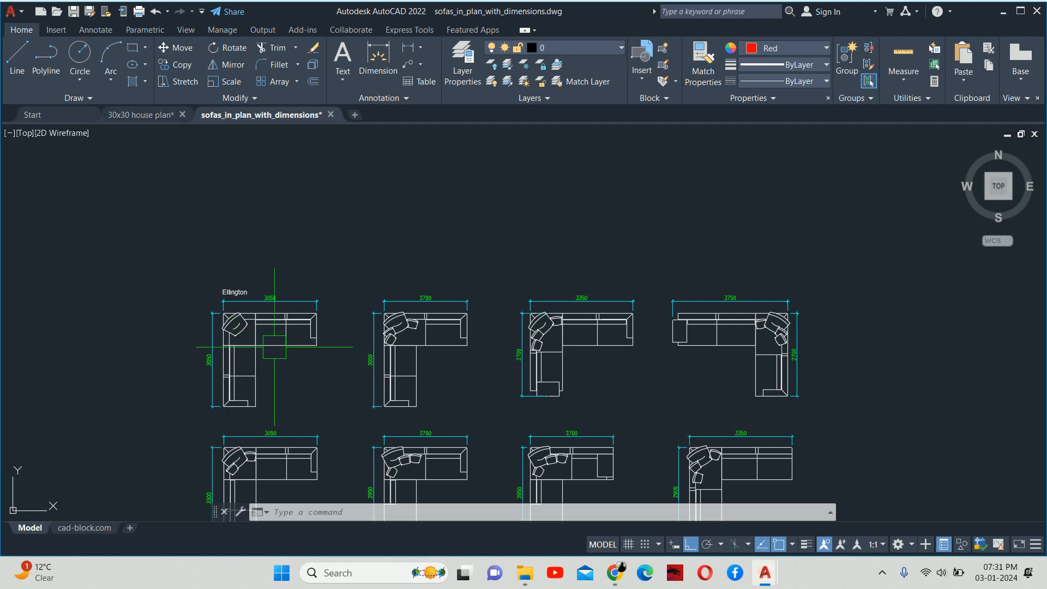
middle_drag(297, 375, 276, 300)
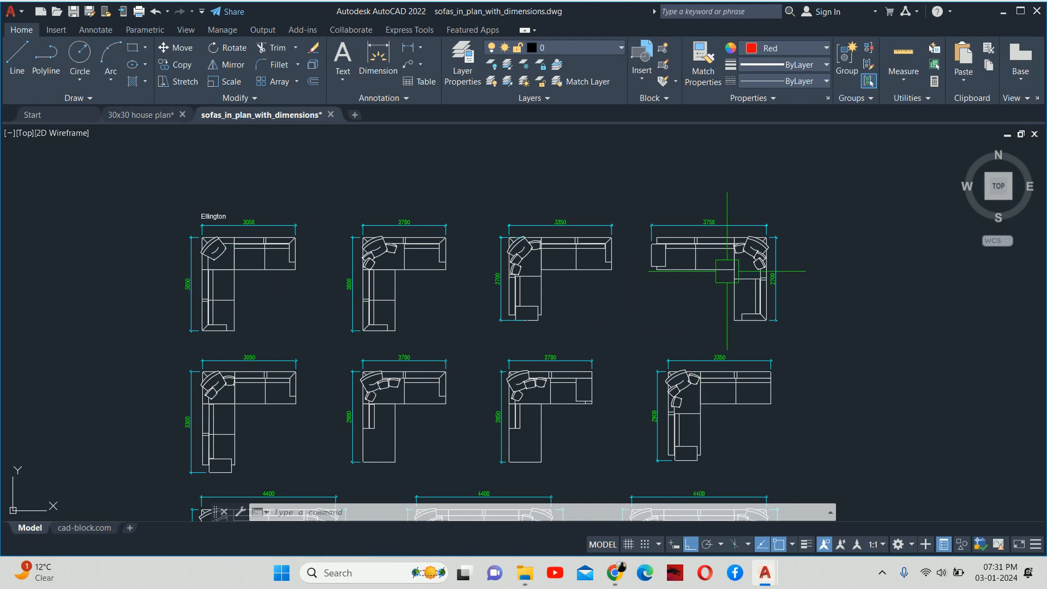
scroll(706, 261, up, 5)
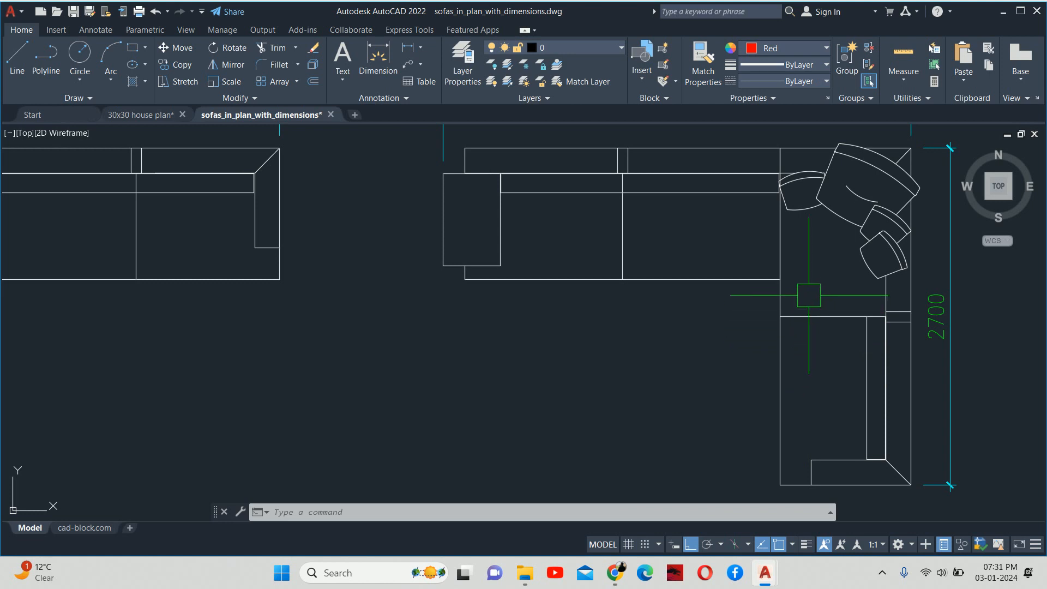
scroll(808, 342, down, 8)
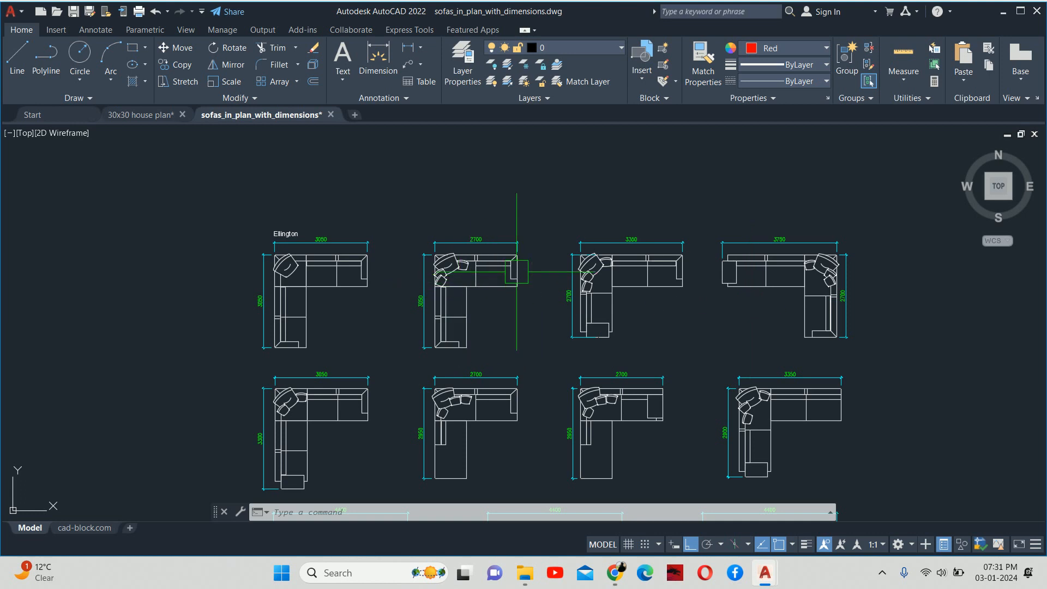
click(740, 282)
key(Escape)
key(Escape)
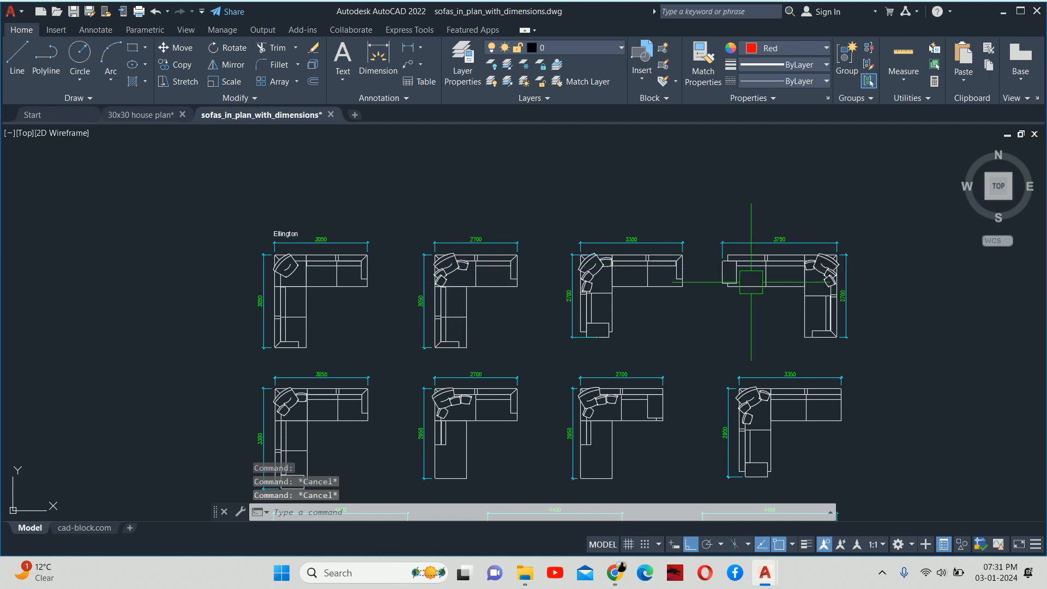
Delete the 3750 and 2700 dimensions from the L-shaped sofa at the right end of the first row.
middle_drag(752, 283, 691, 301)
scroll(760, 267, up, 5)
click(826, 204)
click(738, 256)
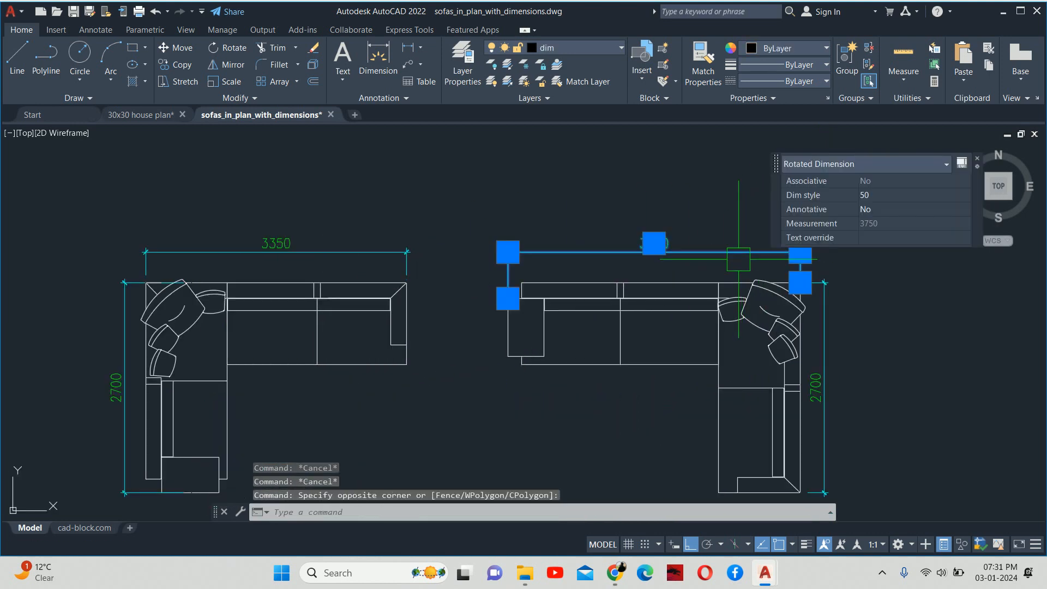
click(825, 320)
key(Delete)
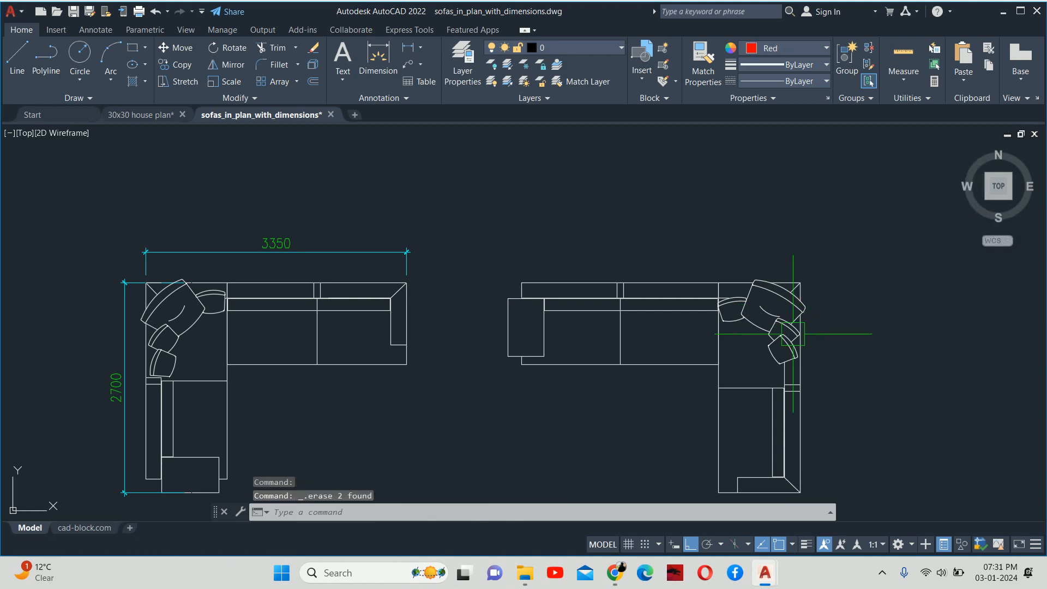
Copy the undimensioned L-shaped sofa into the empty space to the right of the sofa rows.
text(co)
key(Return)
scroll(752, 323, down, 4)
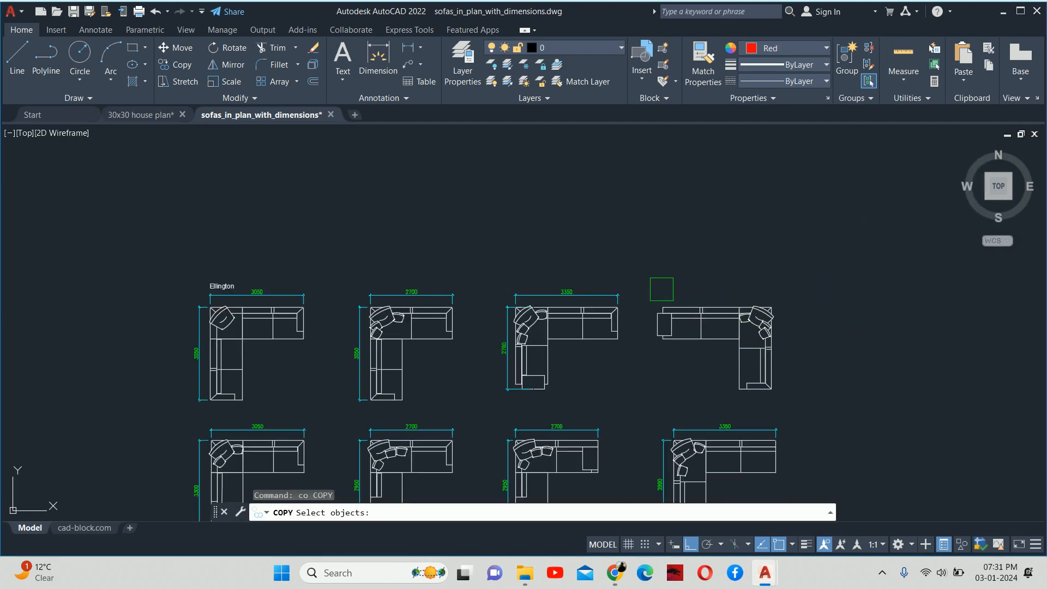
click(659, 260)
click(820, 373)
key(Return)
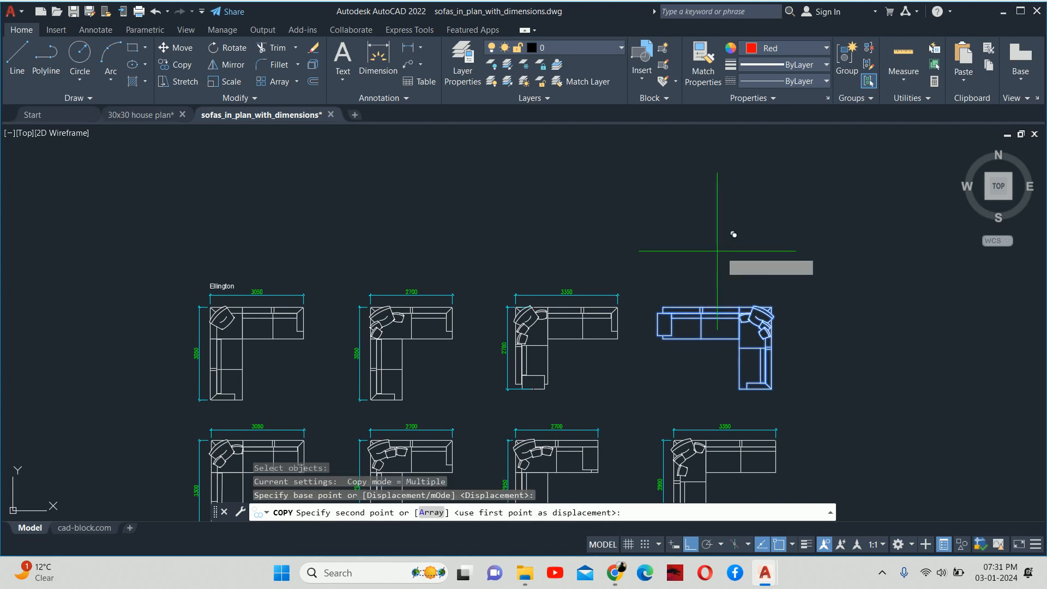
click(731, 233)
middle_drag(814, 261, 188, 300)
click(560, 359)
key(Escape)
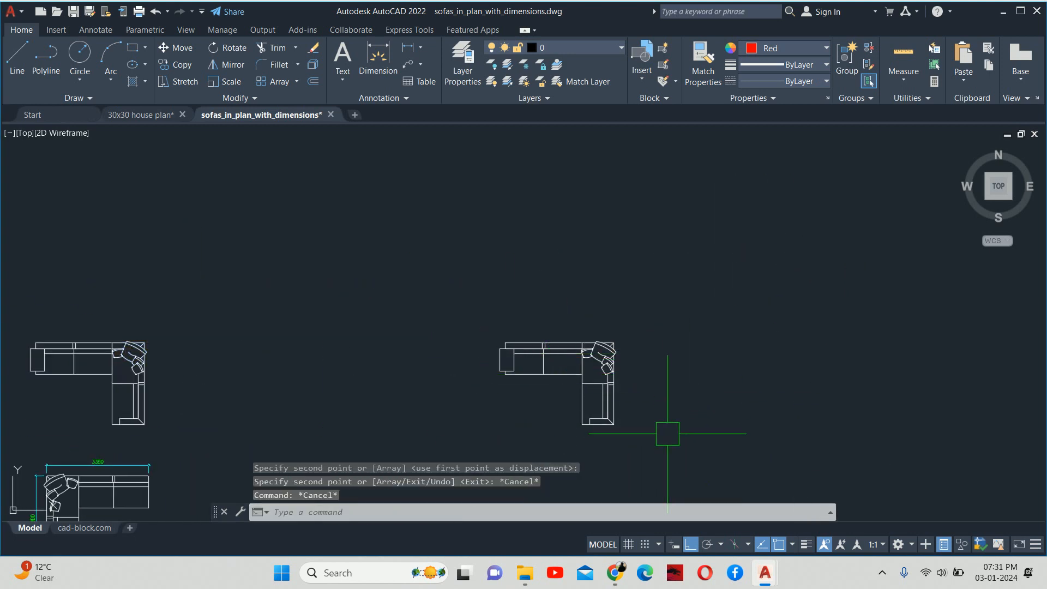
Start a block definition named "l type sofa" and select the whole copied sofa as its objects.
text(b)
key(Return)
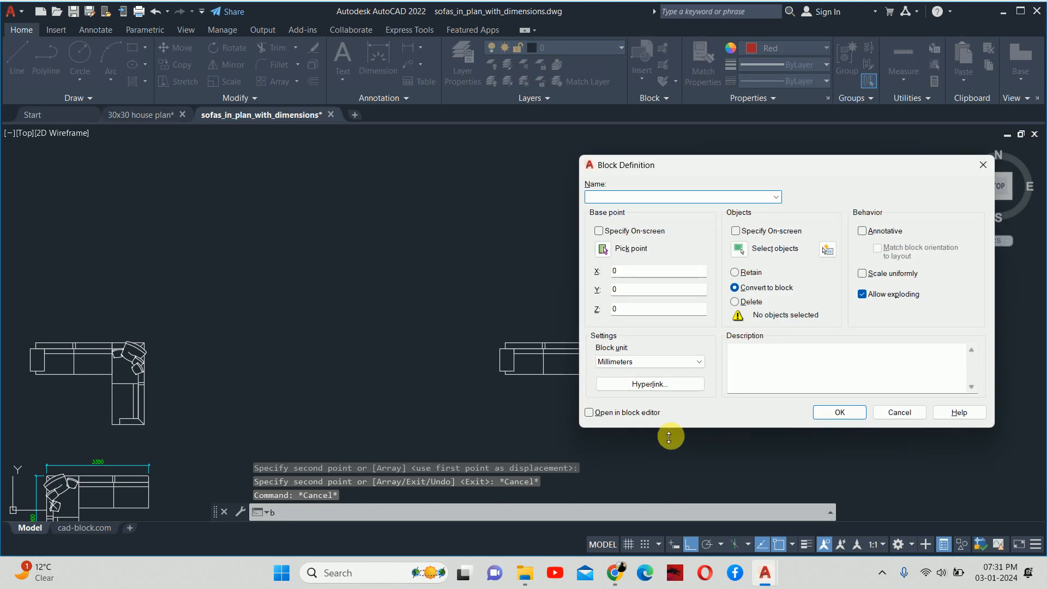
text(l ty)
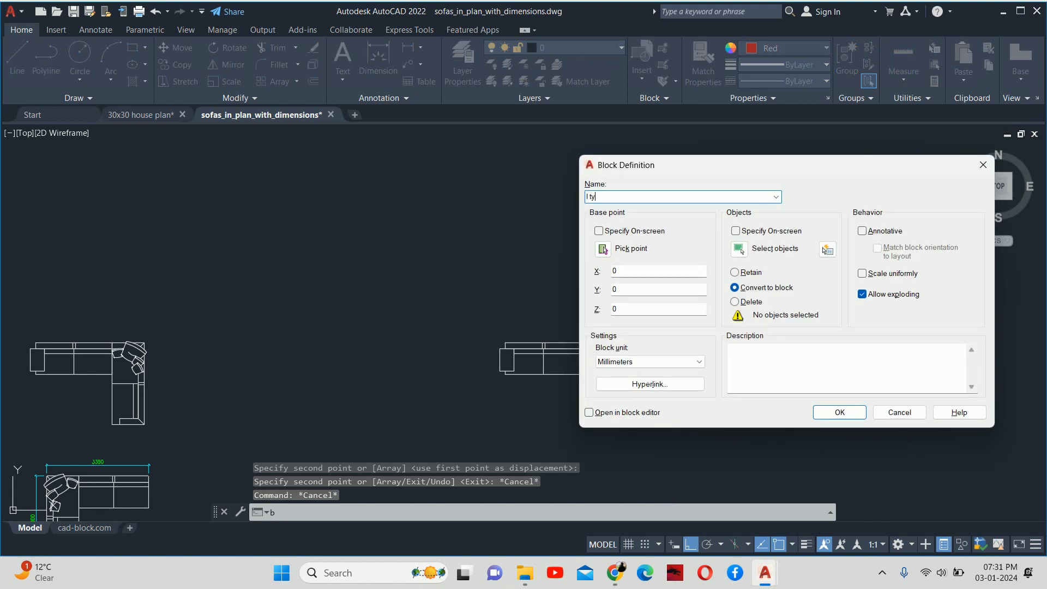
text(pe sofa)
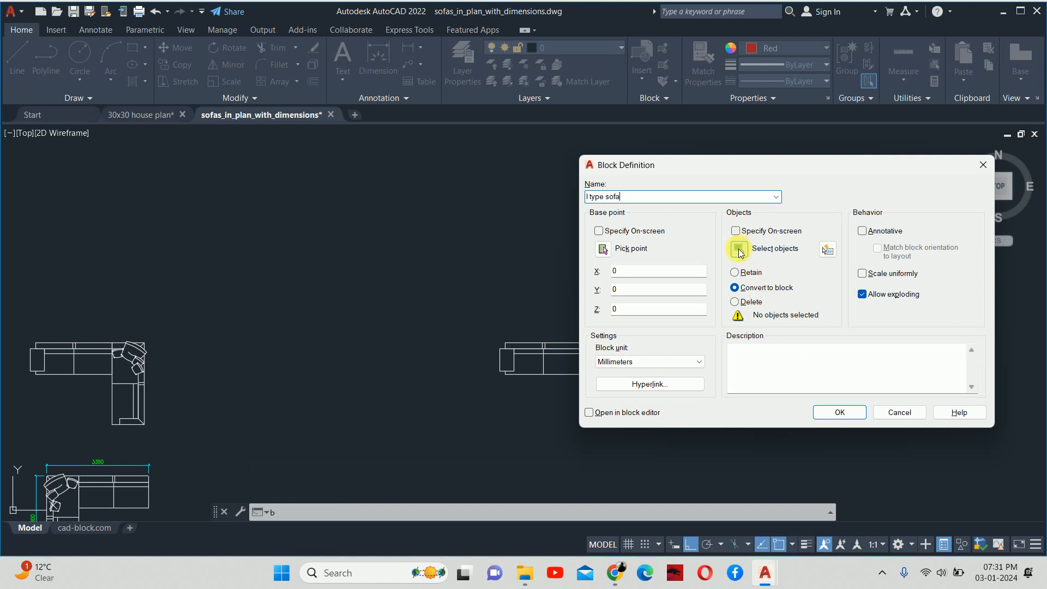
click(739, 248)
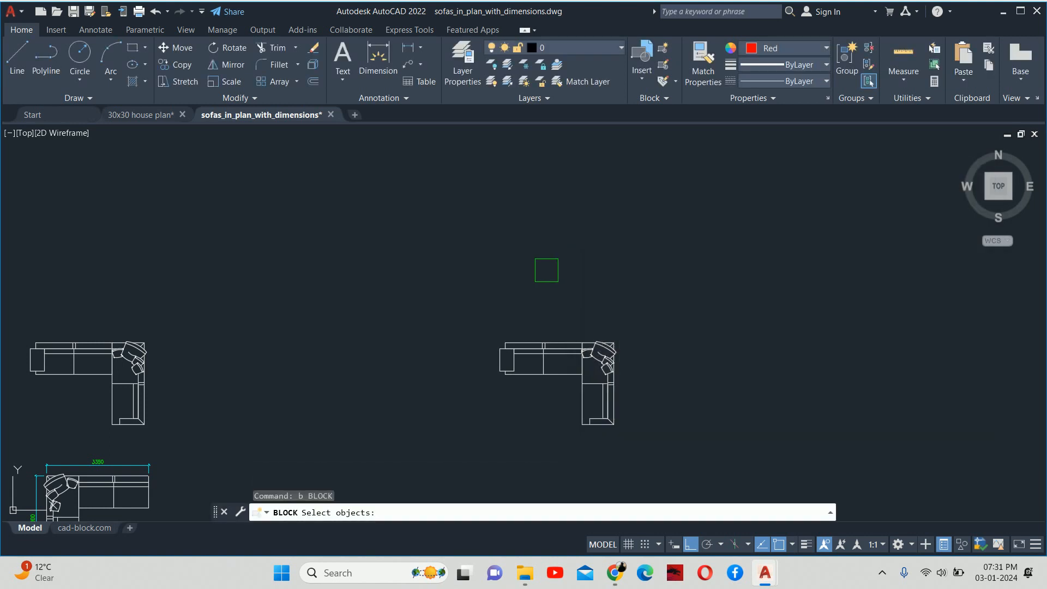
click(516, 275)
click(765, 442)
click(752, 476)
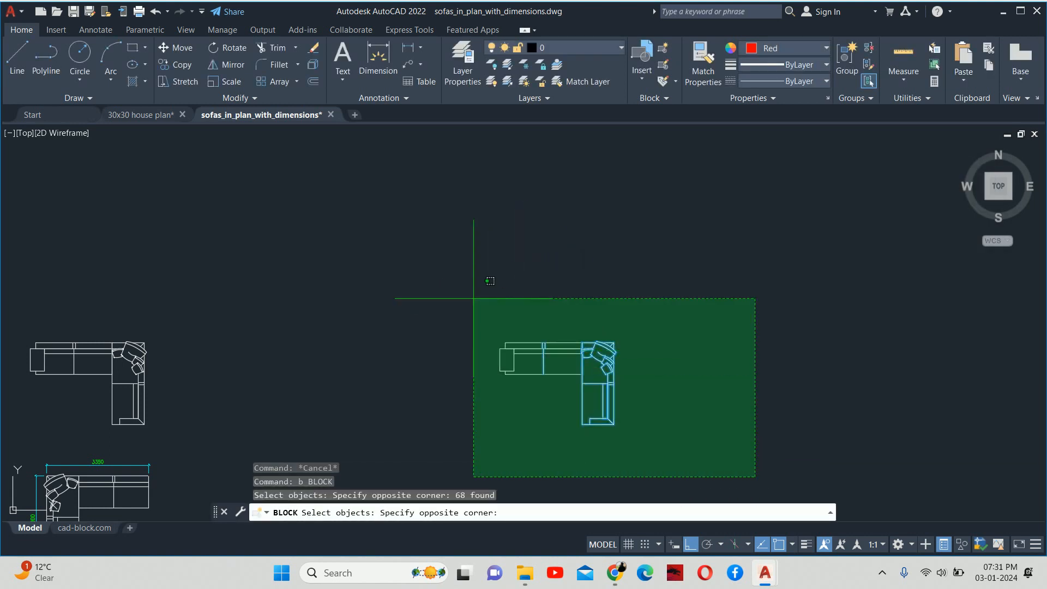
click(458, 270)
right_click(492, 317)
Set the block's base point at the sofa's upper-right outer corner and create the block.
click(606, 250)
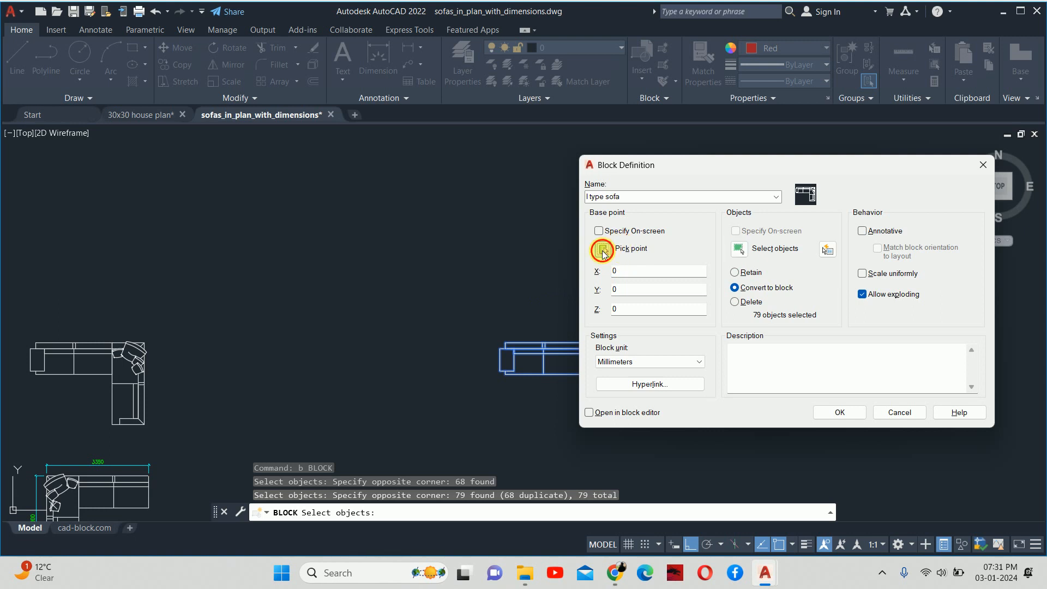
scroll(598, 379, up, 6)
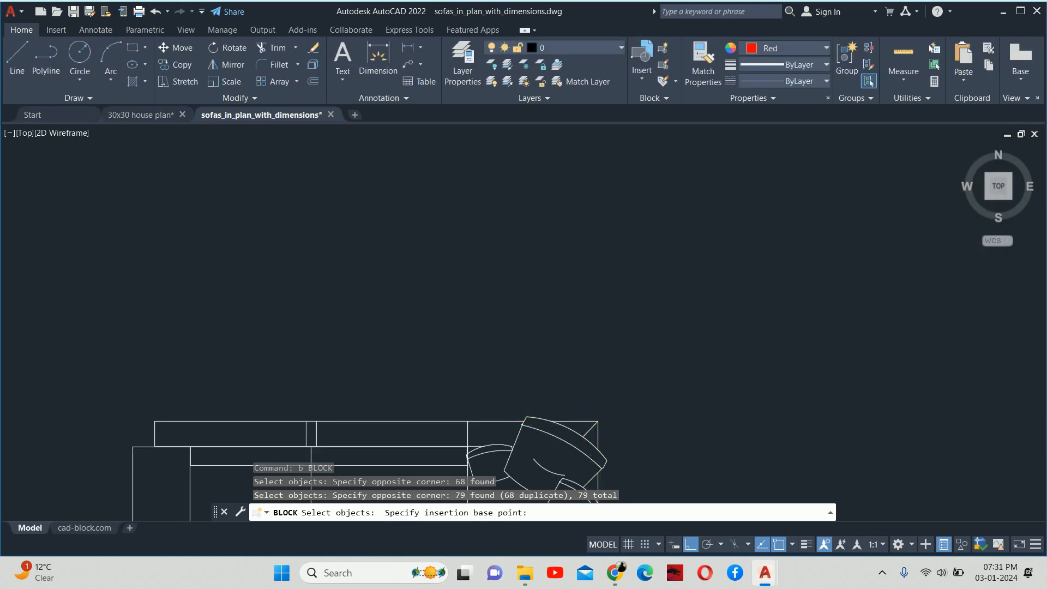
scroll(595, 424, up, 3)
click(598, 436)
click(838, 412)
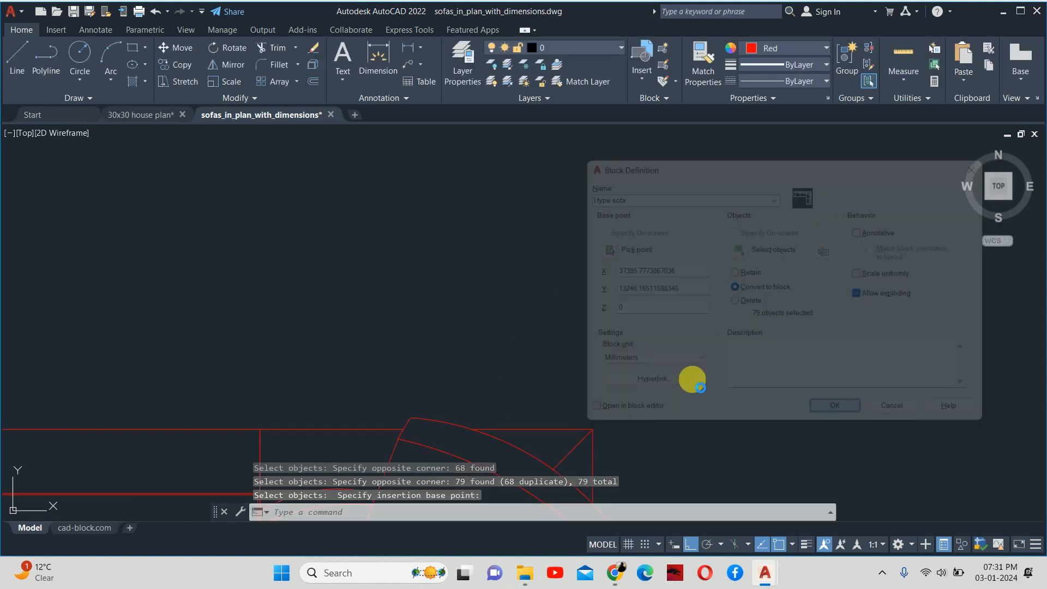
Check the newly created red sofa block by selecting it and undo its block creation.
scroll(678, 375, down, 4)
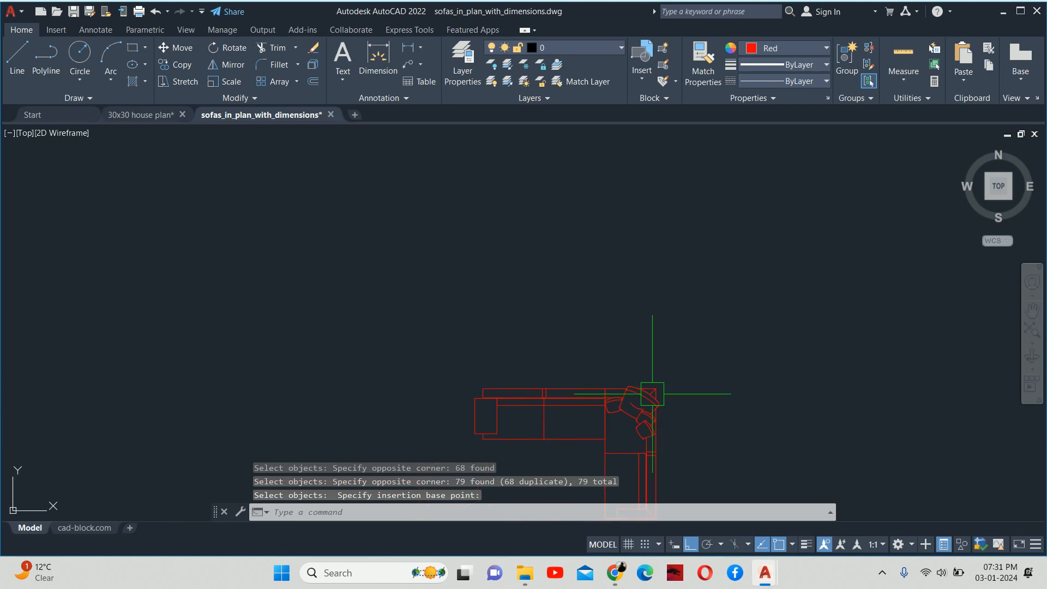
click(654, 396)
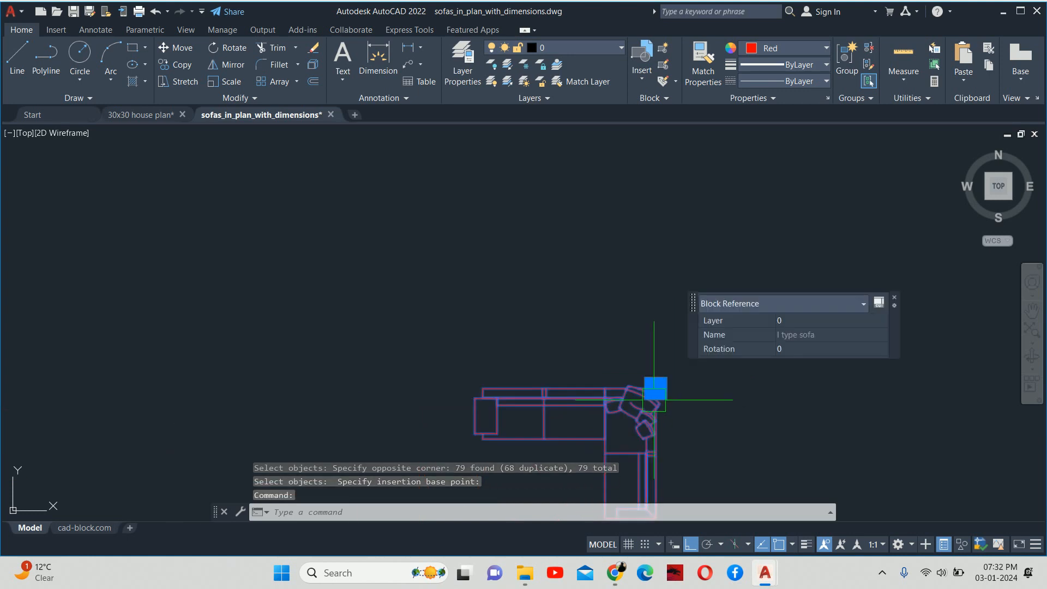
key(ctrl+z)
key(ctrl+z)
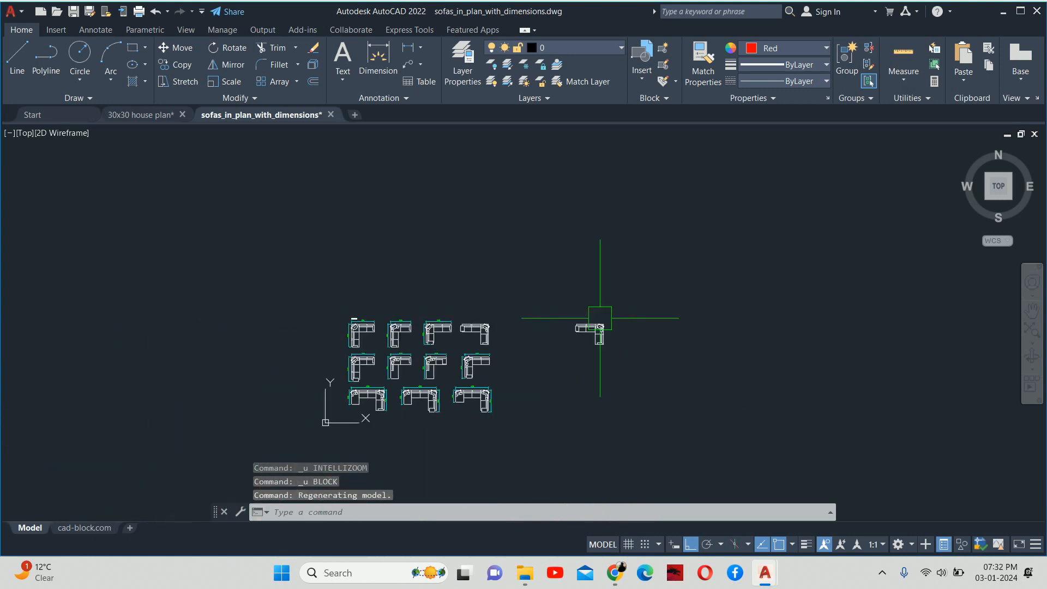
Set the current object colour to ByLayer.
click(785, 48)
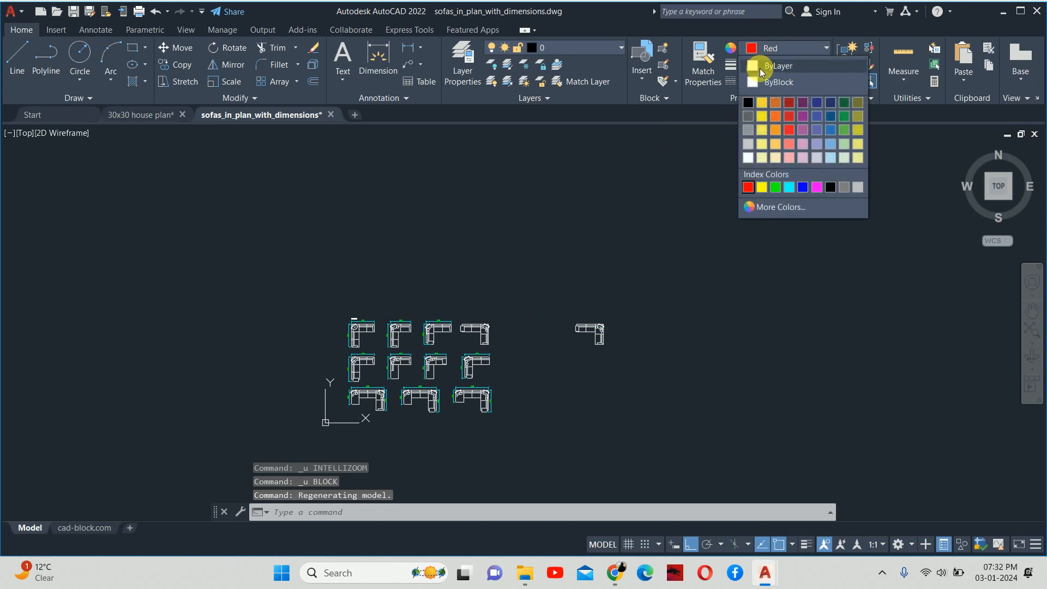
click(758, 62)
key(Escape)
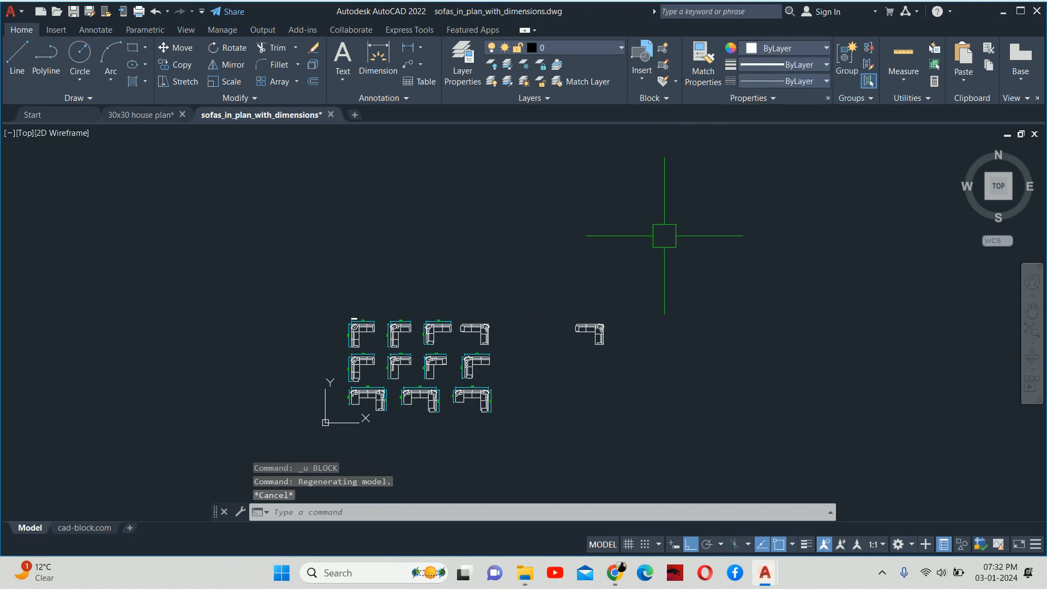
Start a new block definition named "l type sofa" and select the whole copied L-shaped sofa as its objects.
scroll(597, 327, up, 3)
text(b)
key(Return)
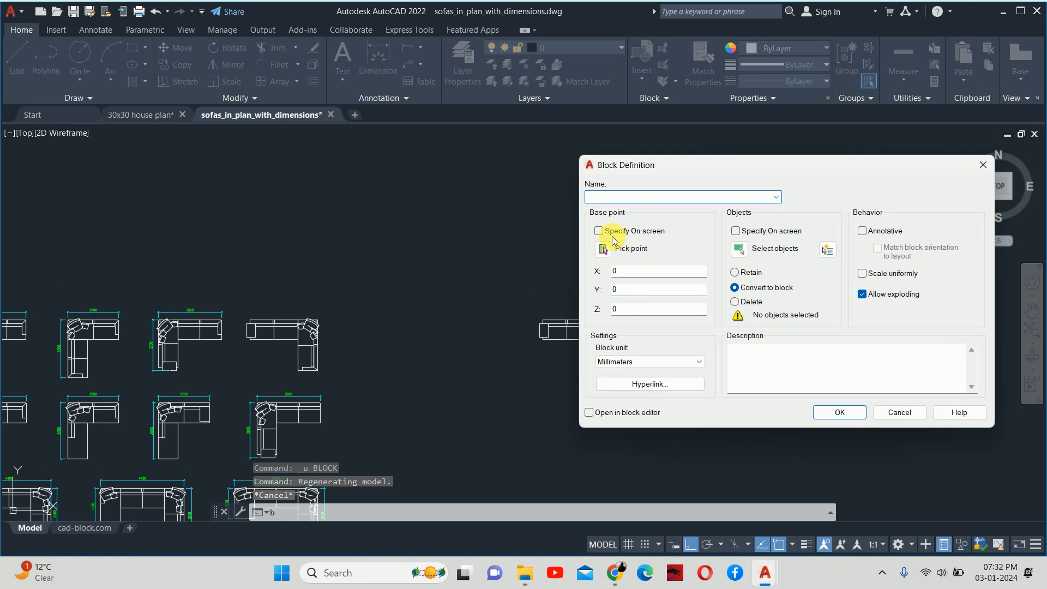
text(lt)
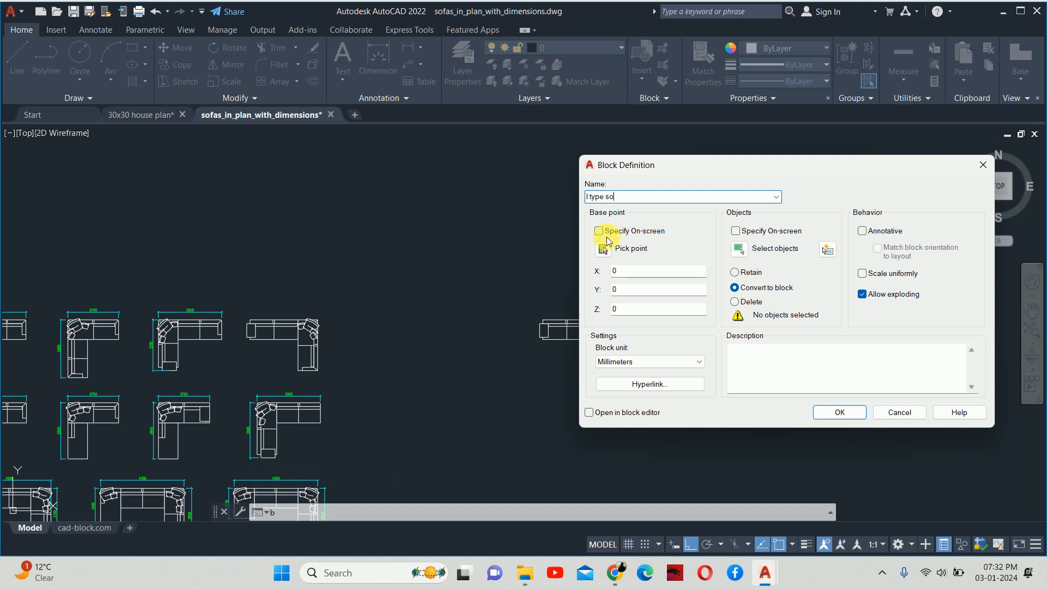
click(739, 249)
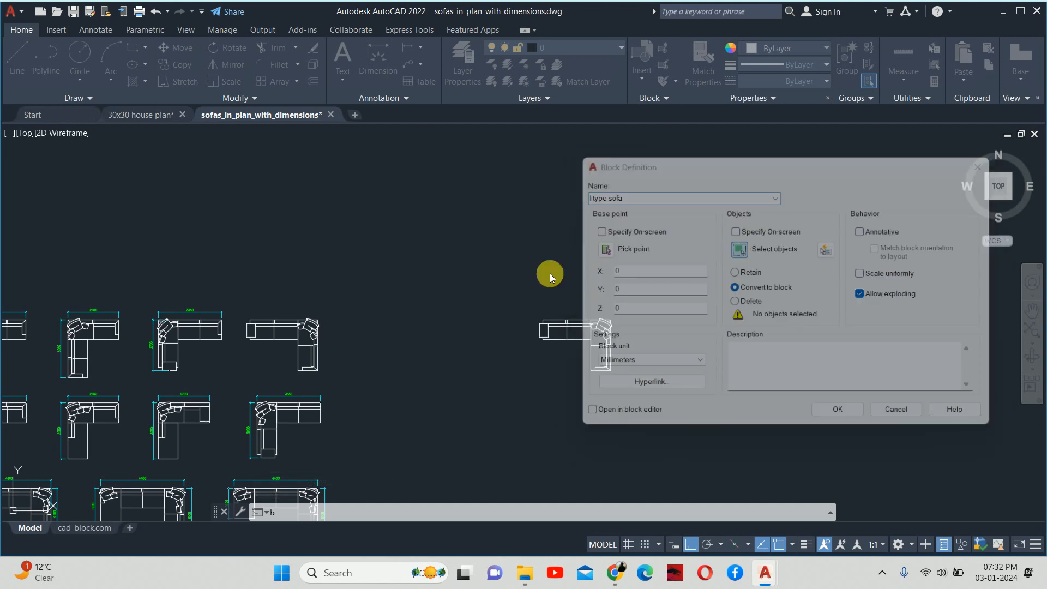
click(523, 277)
click(702, 421)
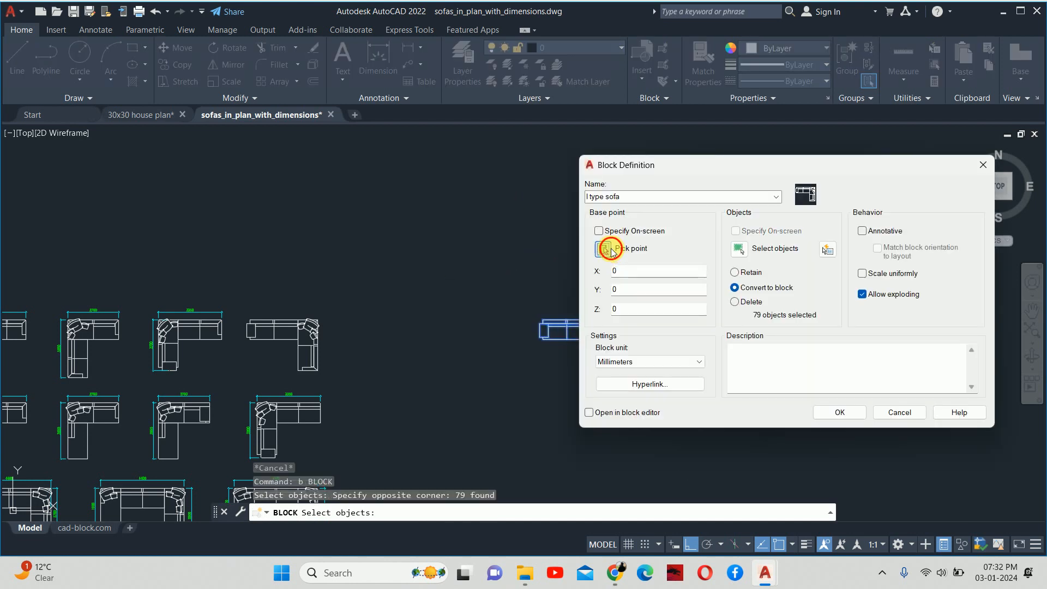
Place the block's base point at the outer corner where the sofa's two arms meet and create the block.
click(604, 314)
scroll(612, 277, up, 5)
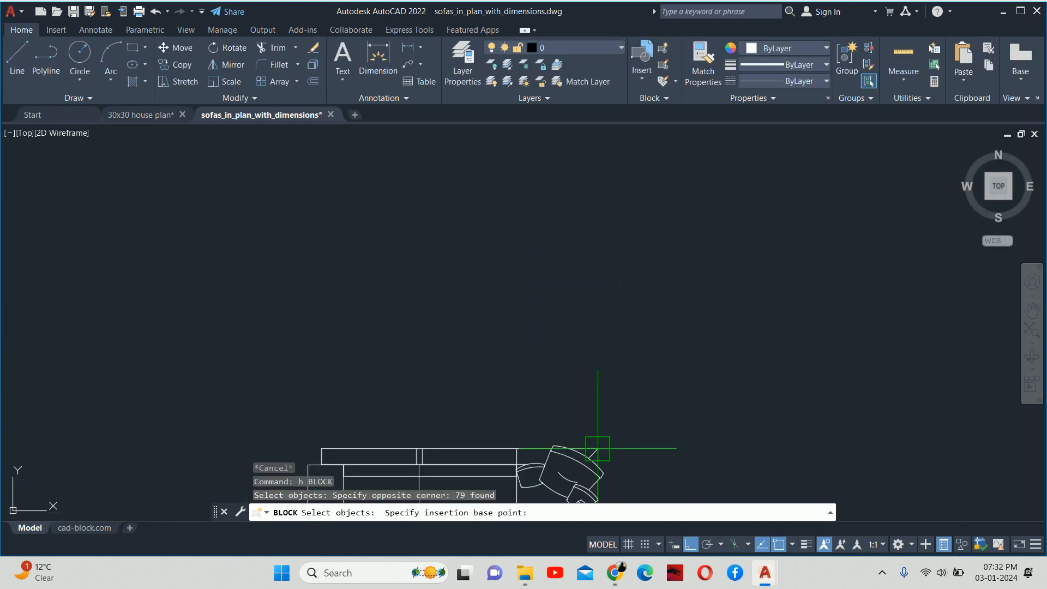
click(597, 448)
click(840, 413)
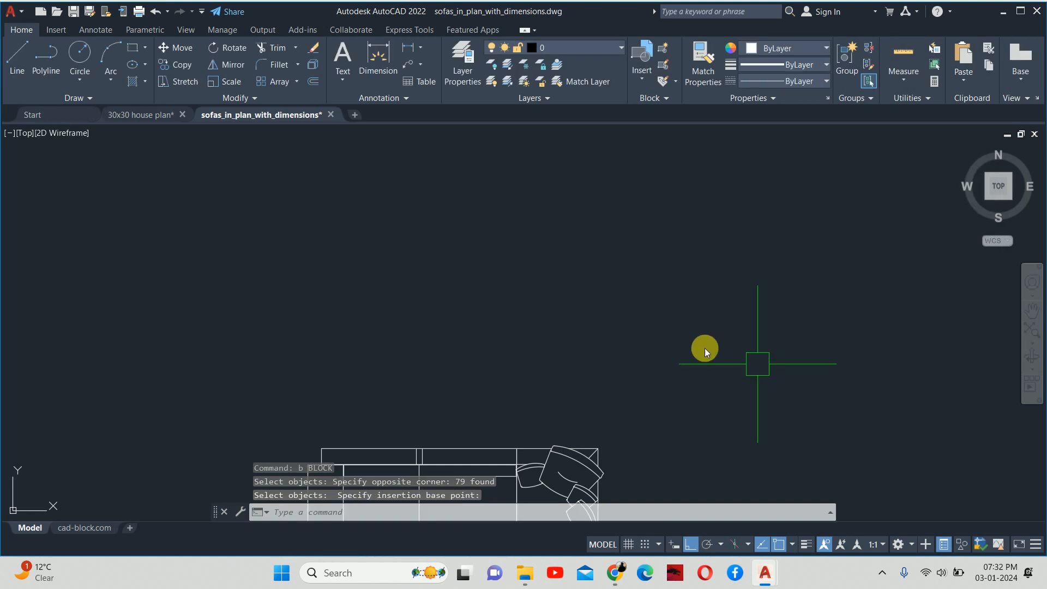
Select the new sofa block to check that it behaves as a single block reference, and clear the selection.
click(670, 391)
click(618, 425)
middle_drag(618, 425, 606, 230)
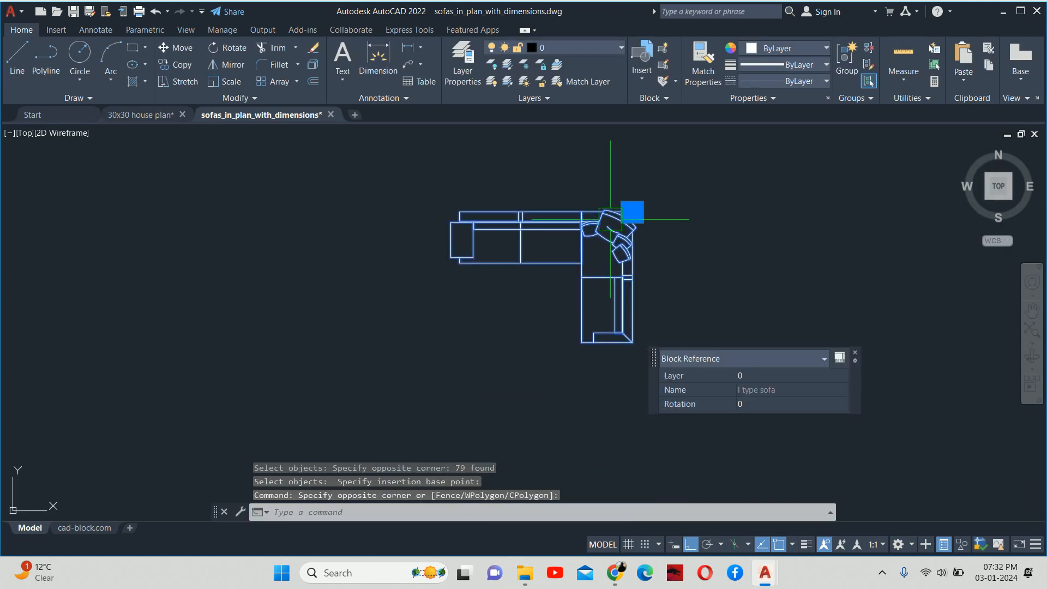
key(Escape)
key(Escape)
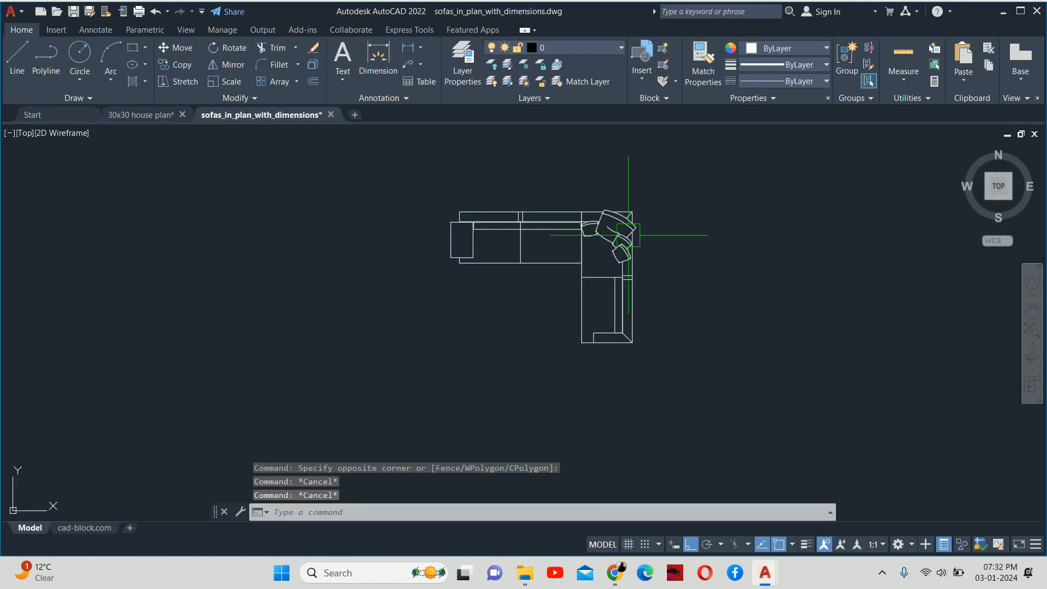
click(627, 237)
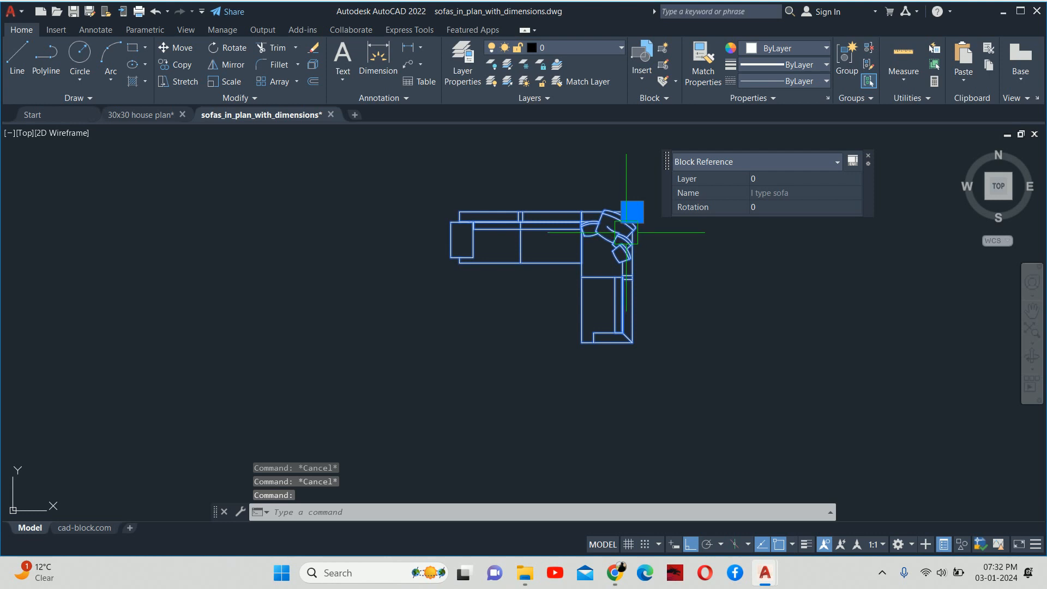
key(Escape)
text(w)
key(Return)
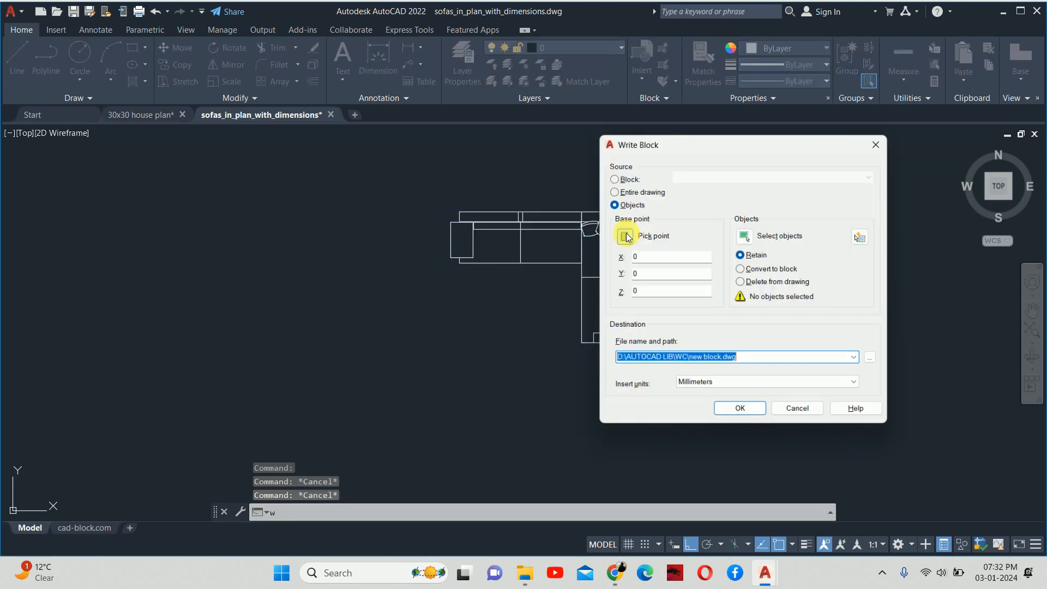
click(612, 178)
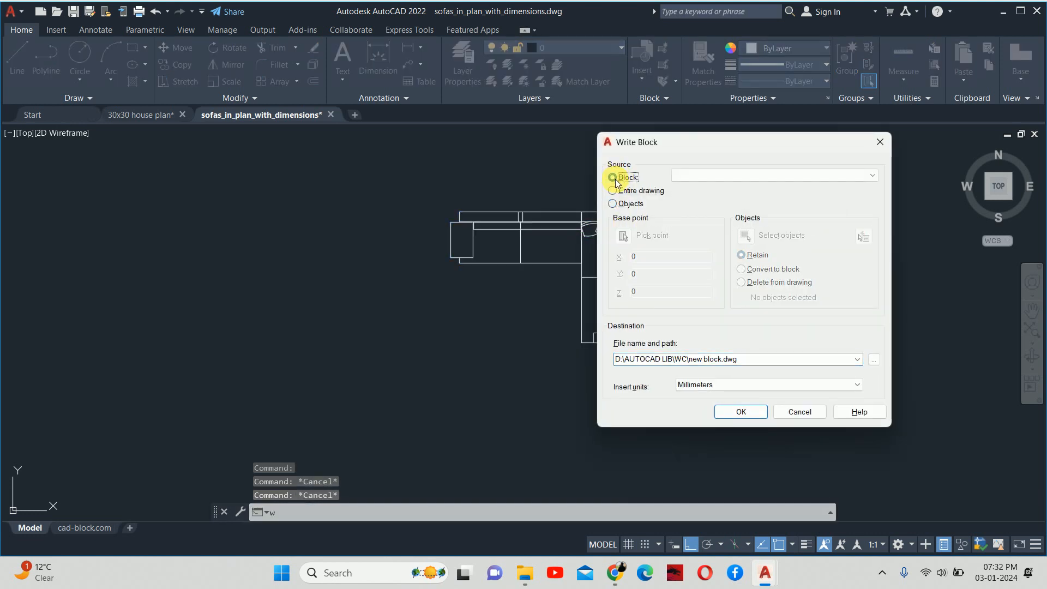
click(708, 174)
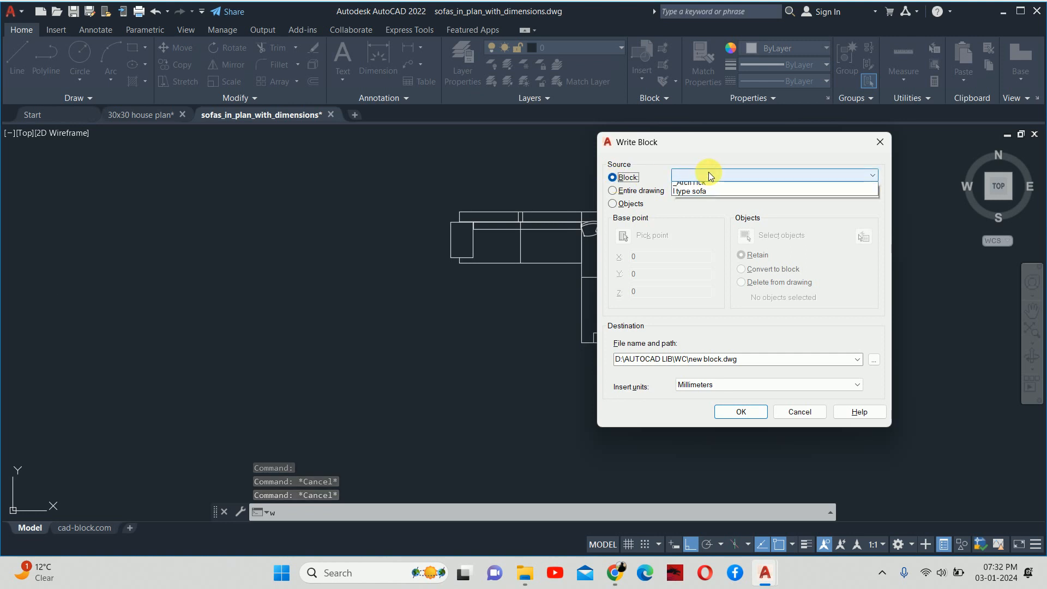
click(692, 195)
key(Return)
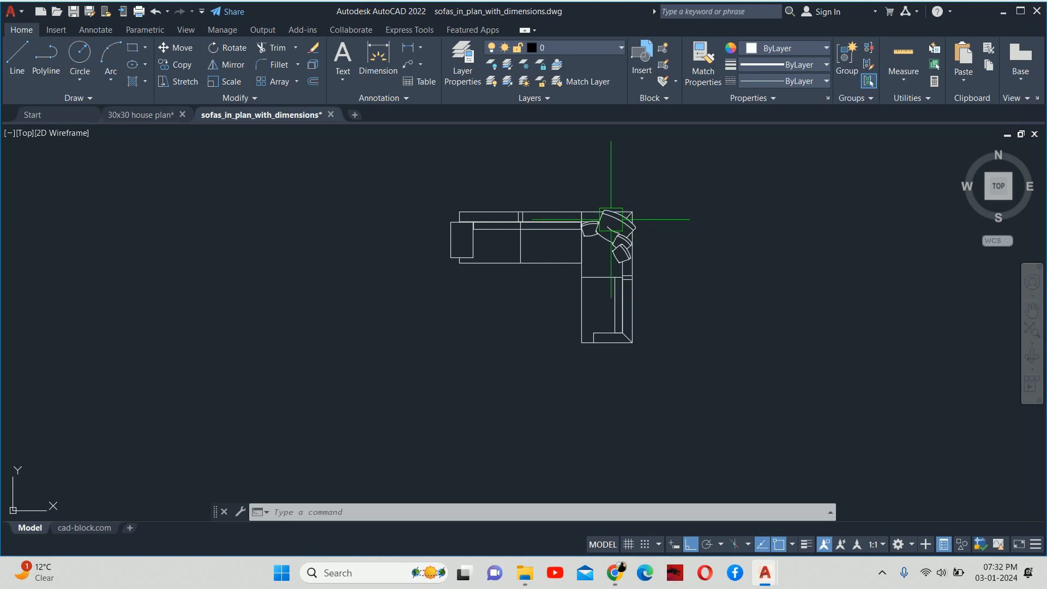
Start the Write Block command with the existing block "l type sofa" as its source.
text(w)
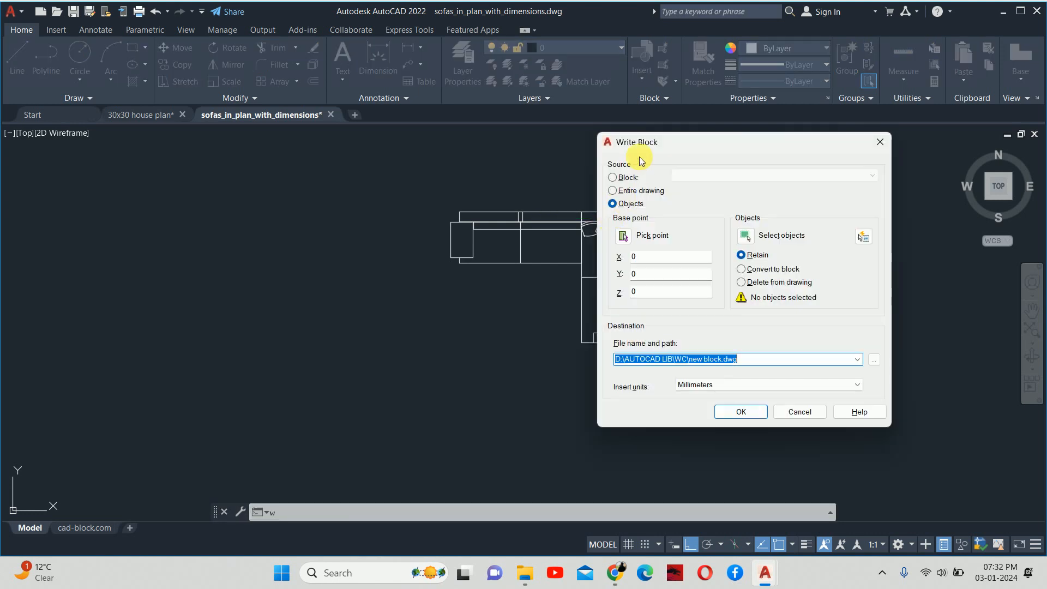
click(613, 176)
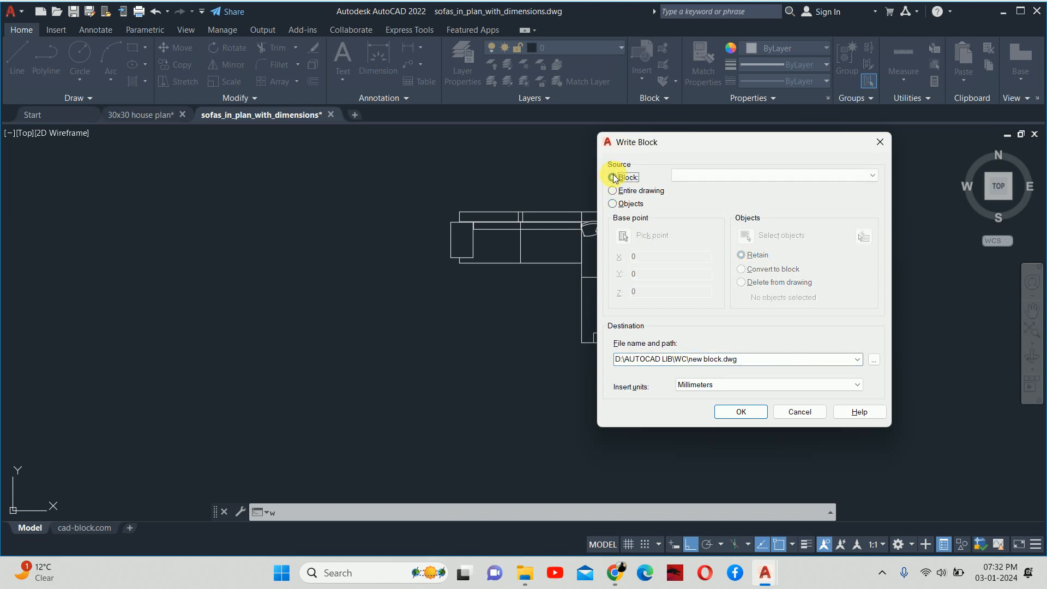
click(716, 175)
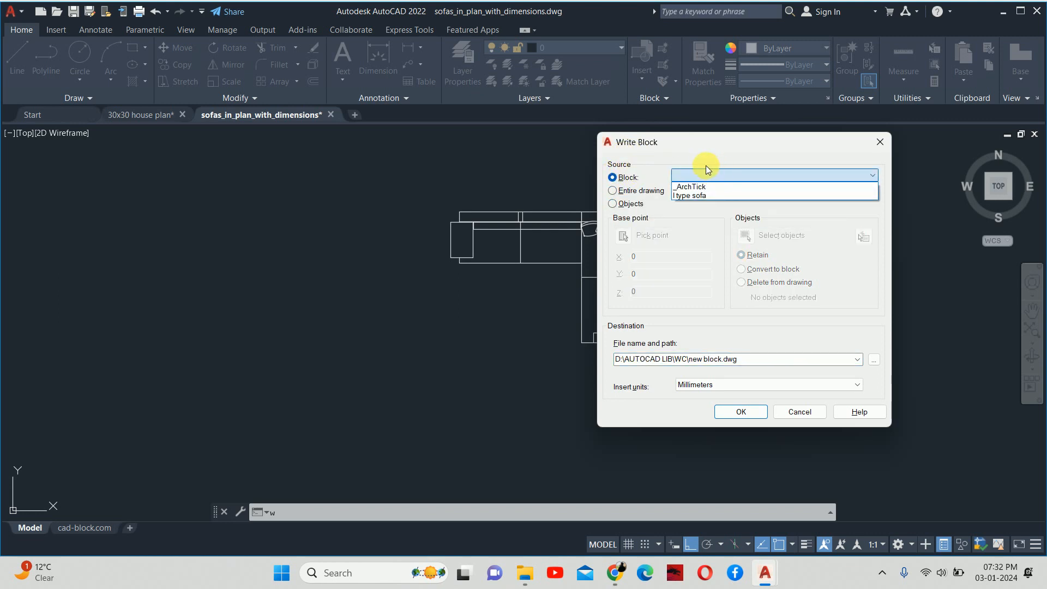
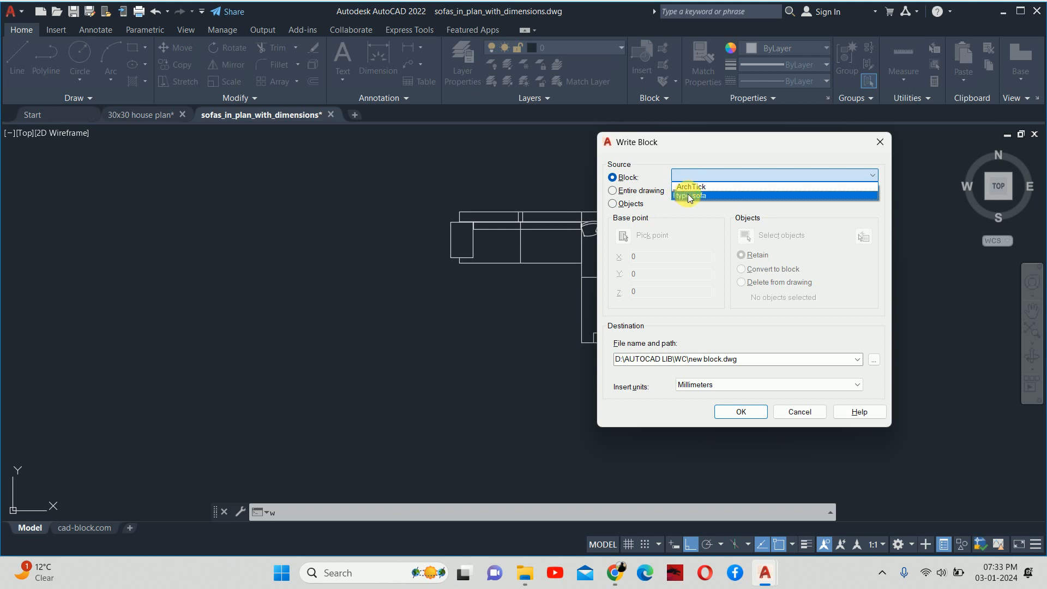
click(689, 196)
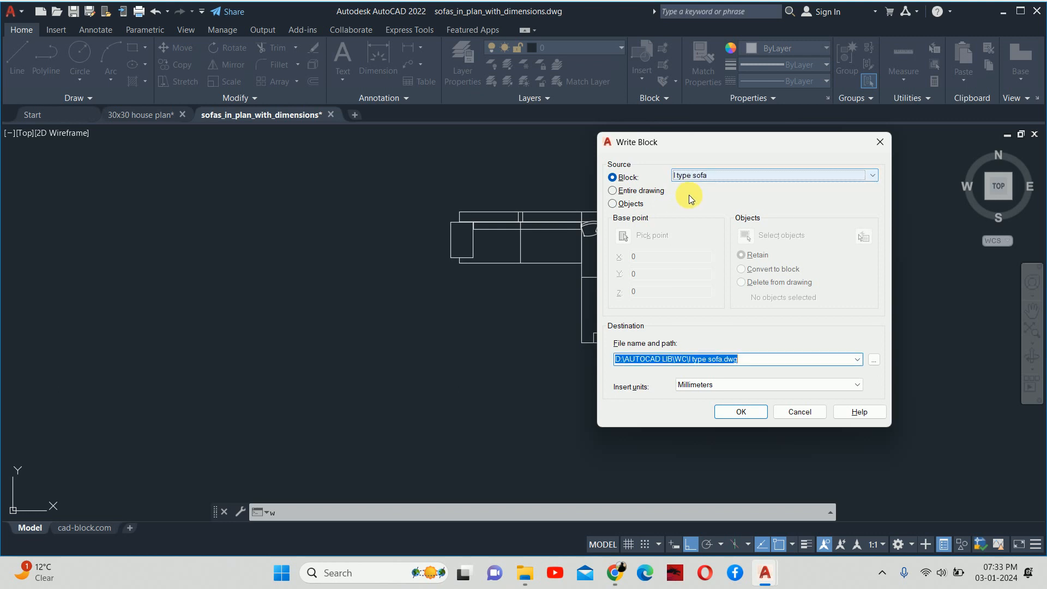
click(630, 179)
click(710, 175)
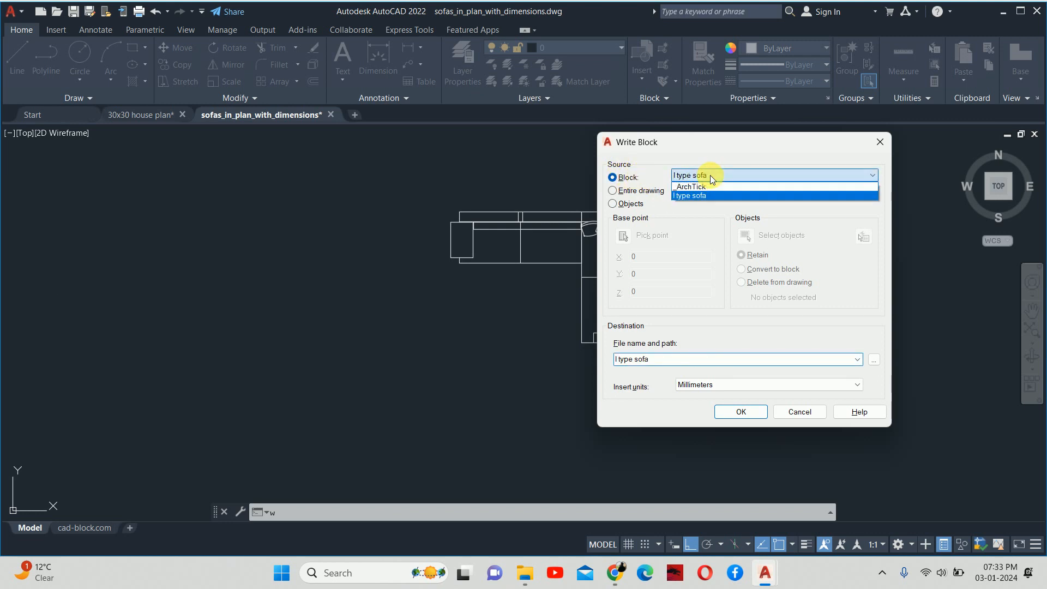
click(710, 175)
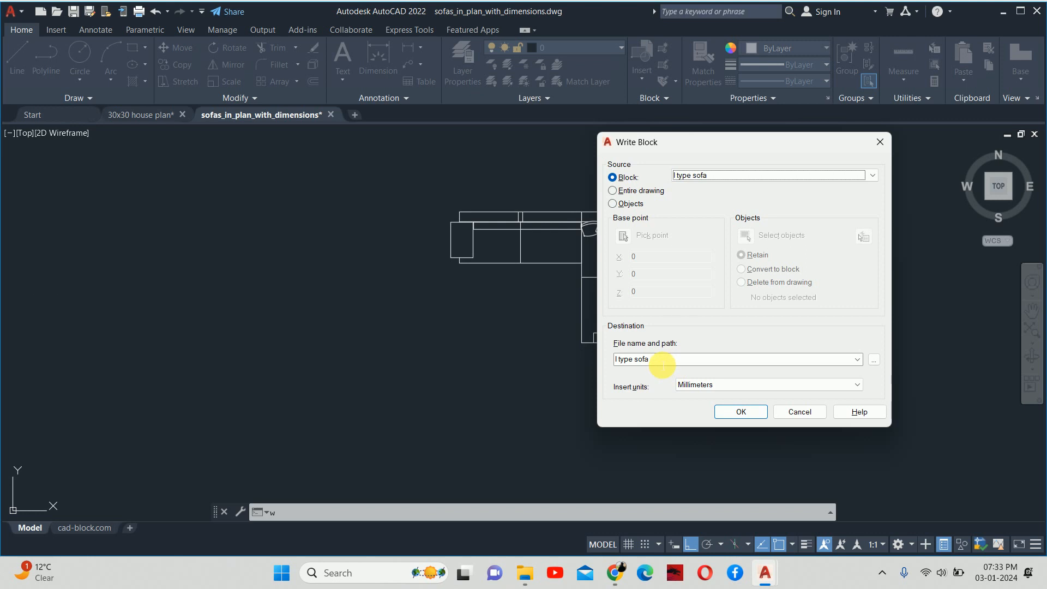
Browse for the written block's destination and open the DATA (E:) drive under This PC.
click(873, 360)
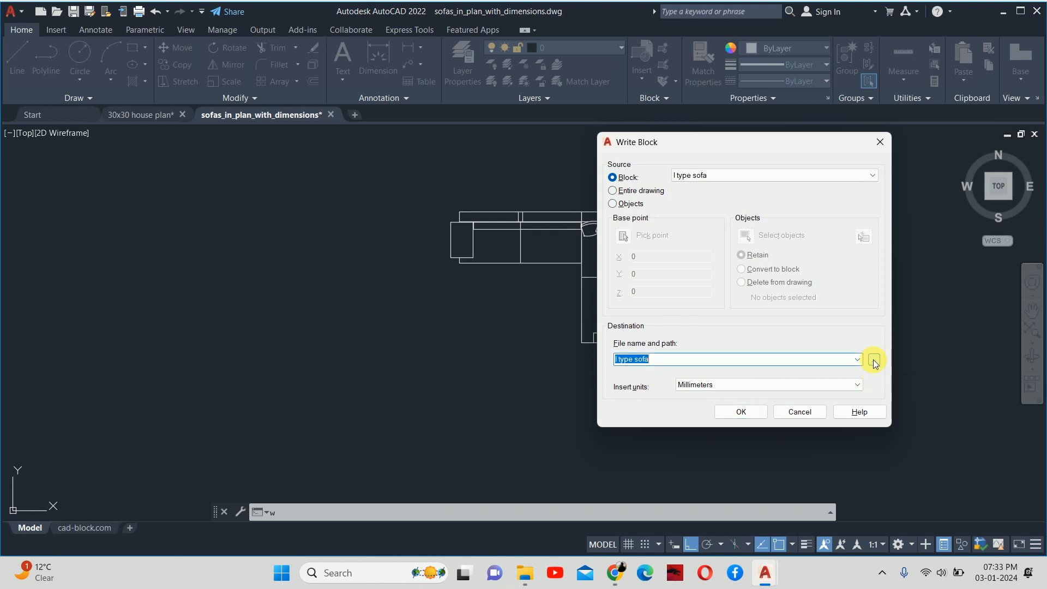
click(873, 360)
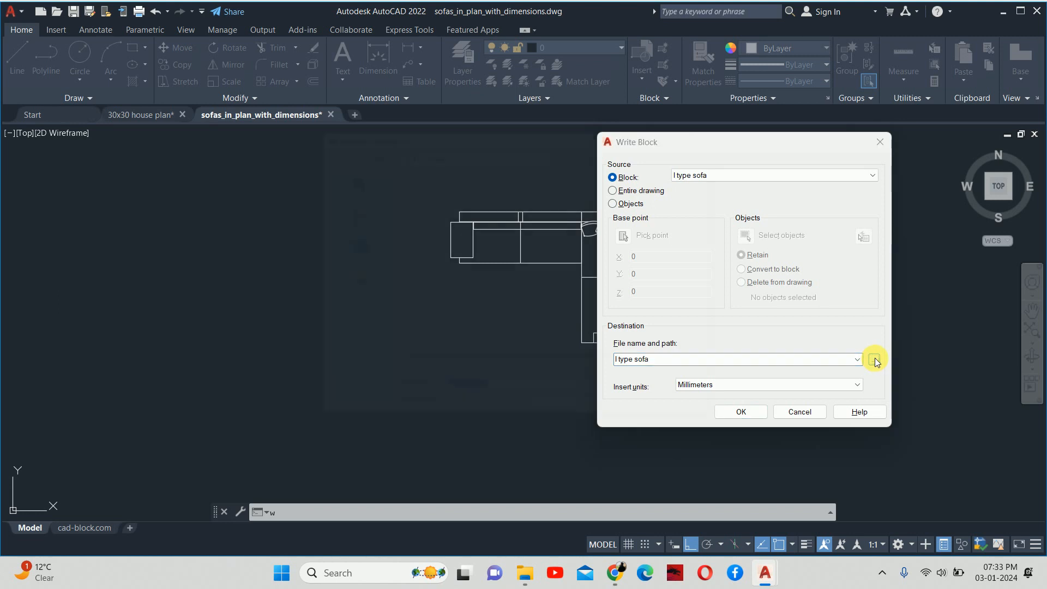
click(341, 244)
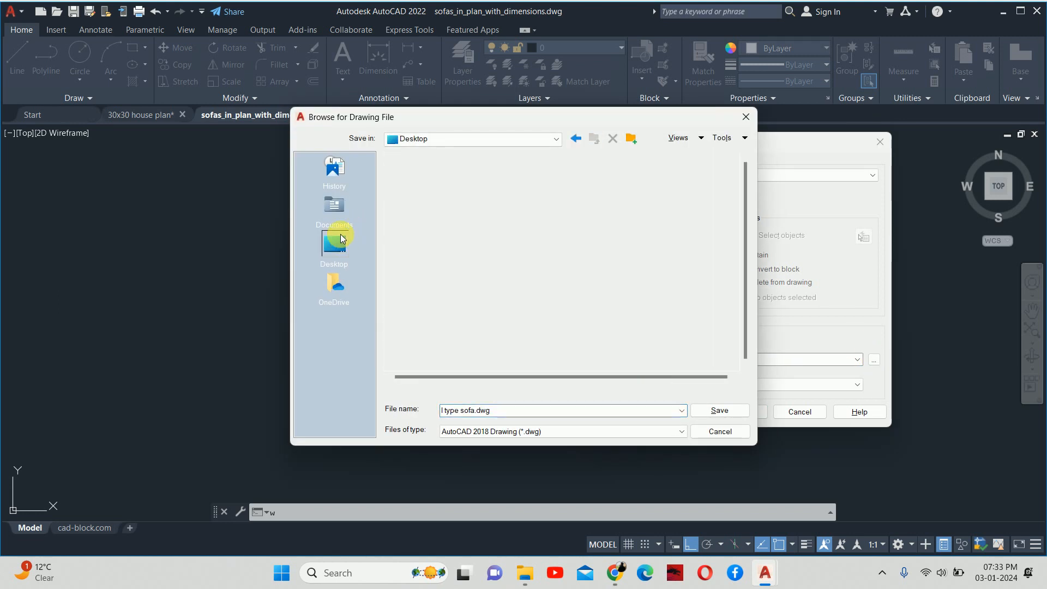
scroll(446, 254, down, 3)
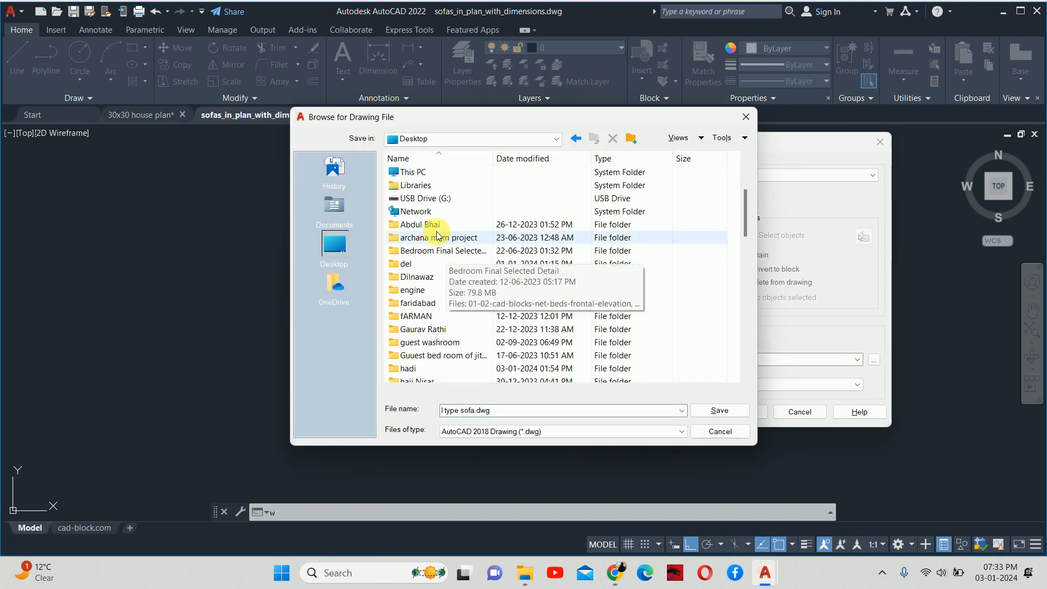
scroll(410, 191, up, 3)
double_click(410, 290)
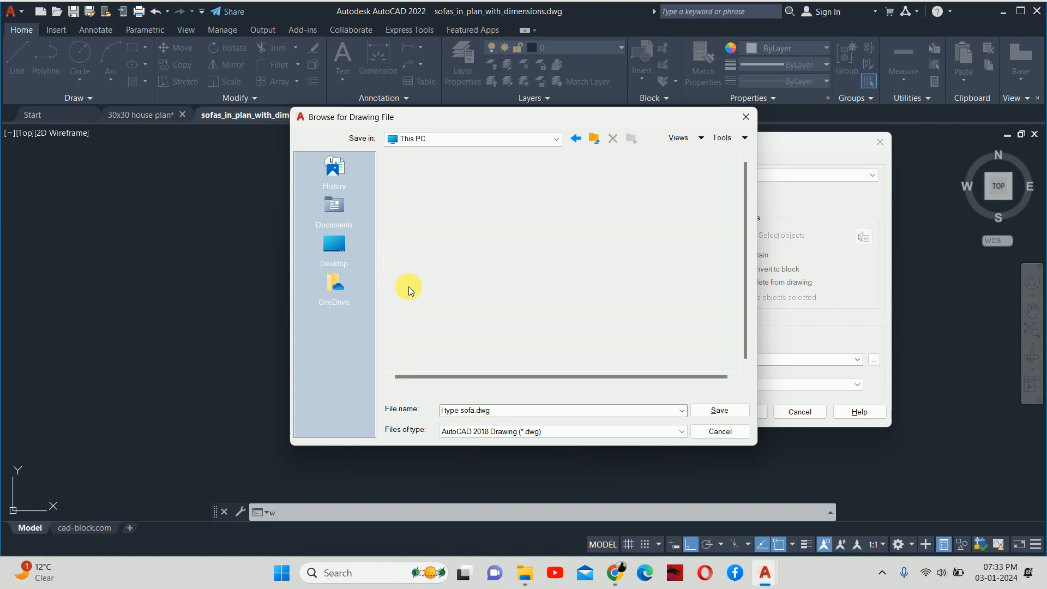
click(423, 214)
double_click(424, 214)
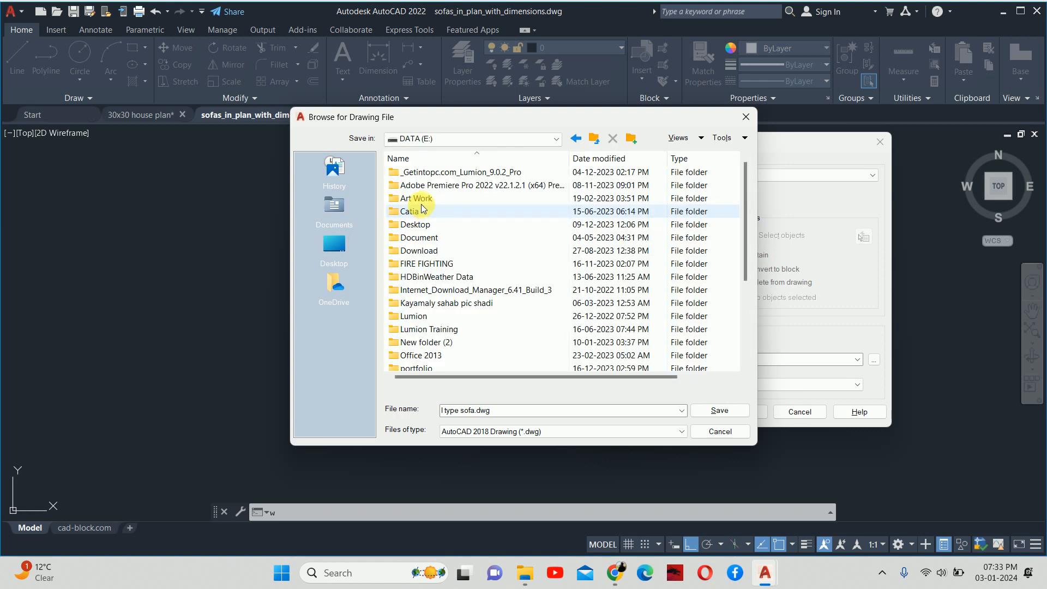
Open the Write Blocks folder inside Desktop > Cadd Blocks on the drive as the save location.
double_click(420, 224)
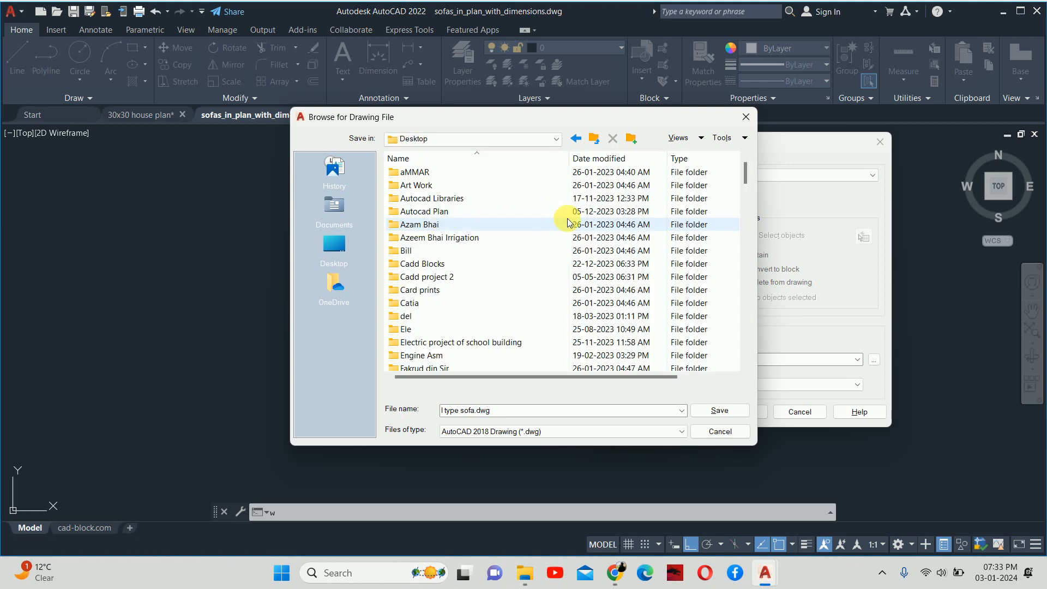
double_click(433, 264)
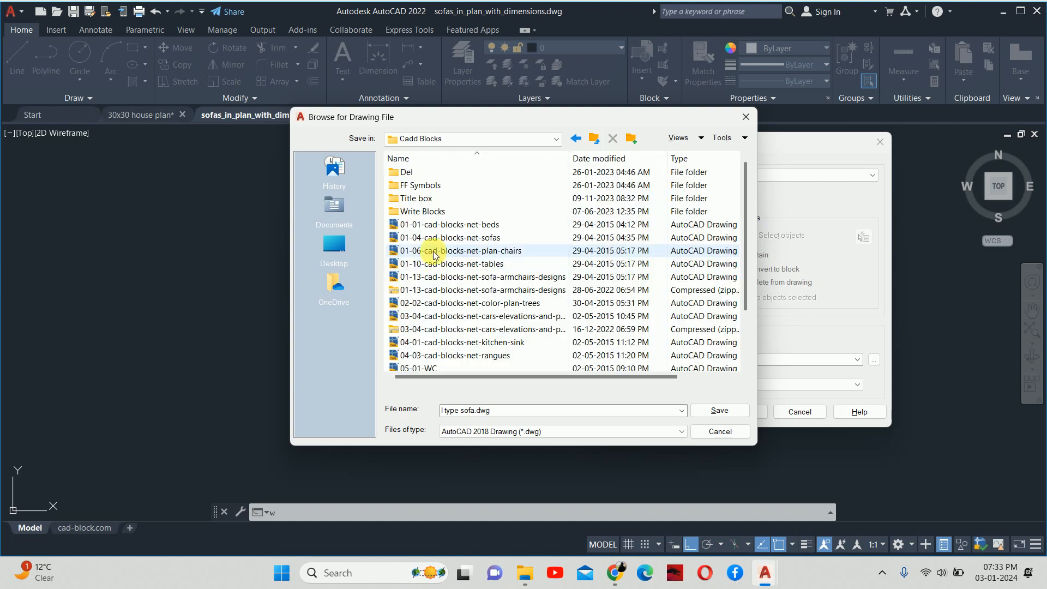
scroll(435, 202, down, 1)
scroll(540, 175, up, 3)
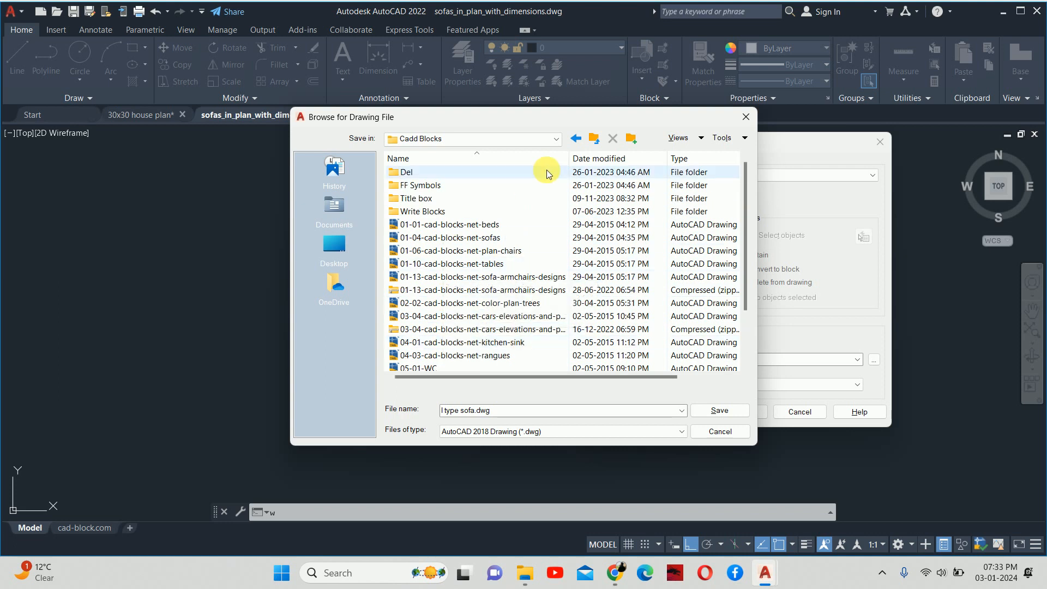
double_click(438, 211)
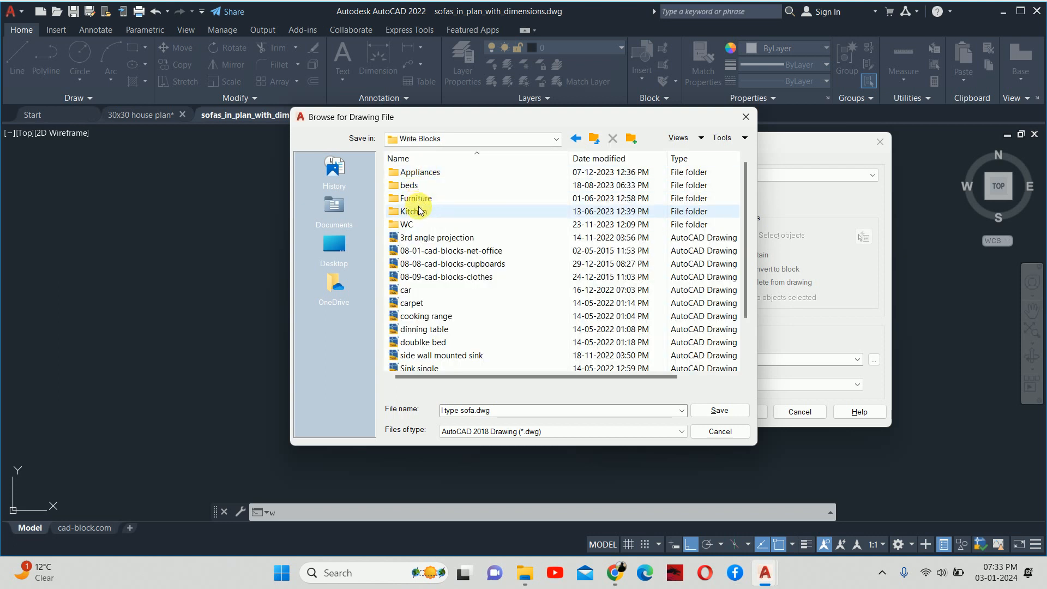
Write the "l type sofa" block into the Furniture folder as l type sofa.dwg, with millimeters as insert units.
double_click(424, 198)
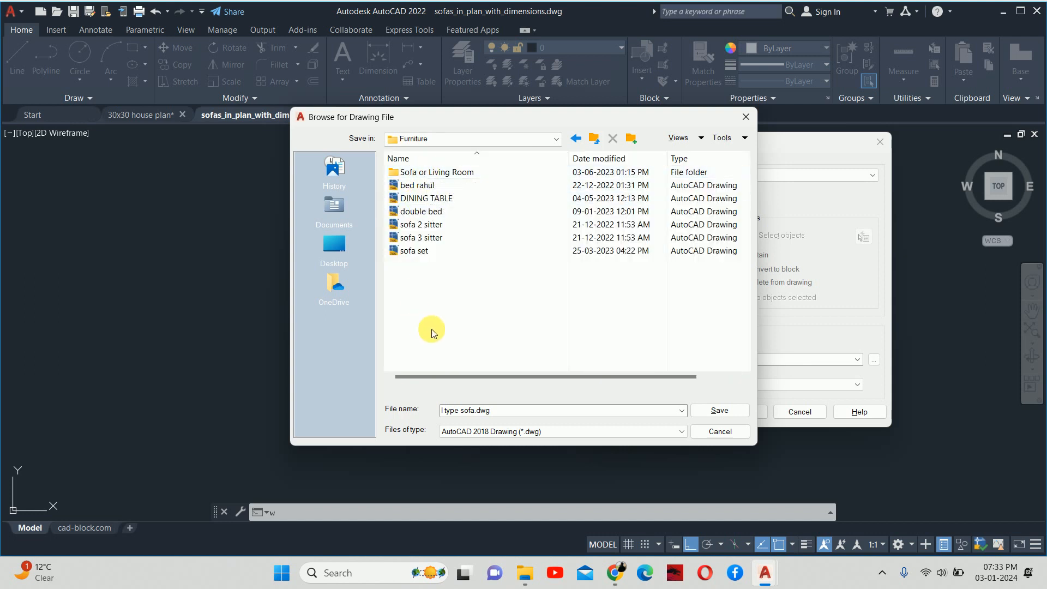
click(720, 410)
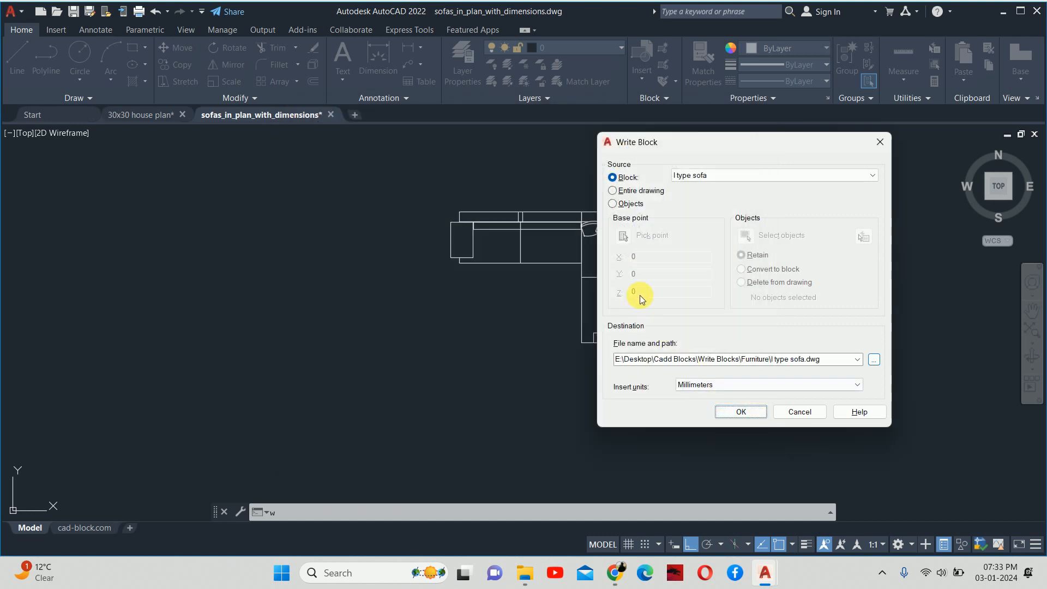
click(741, 412)
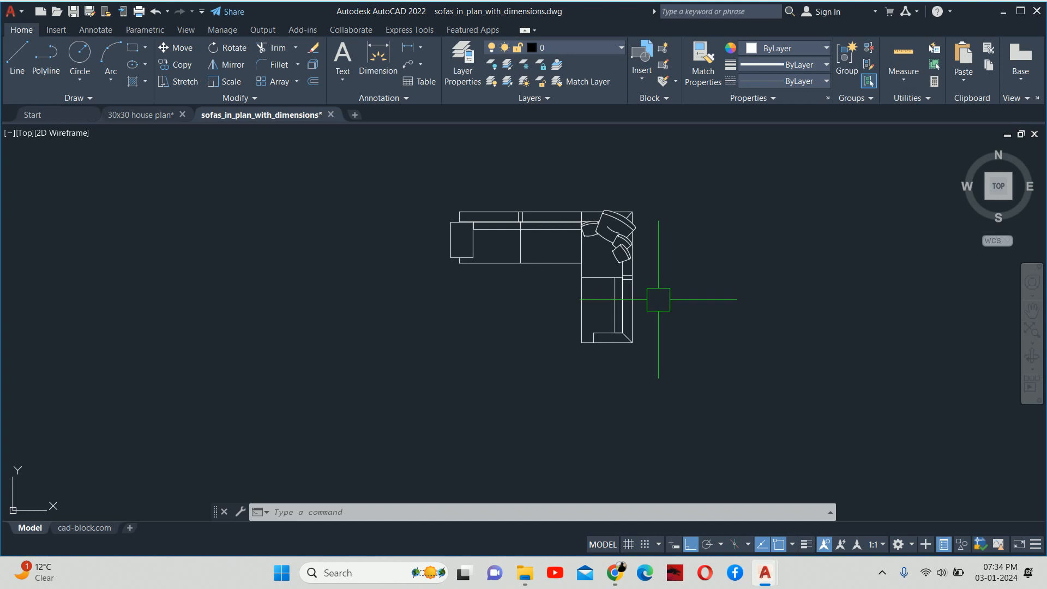
Switch to the 30x30 house plan drawing and start Write Block with the existing block d1 as its source.
scroll(658, 300, down, 5)
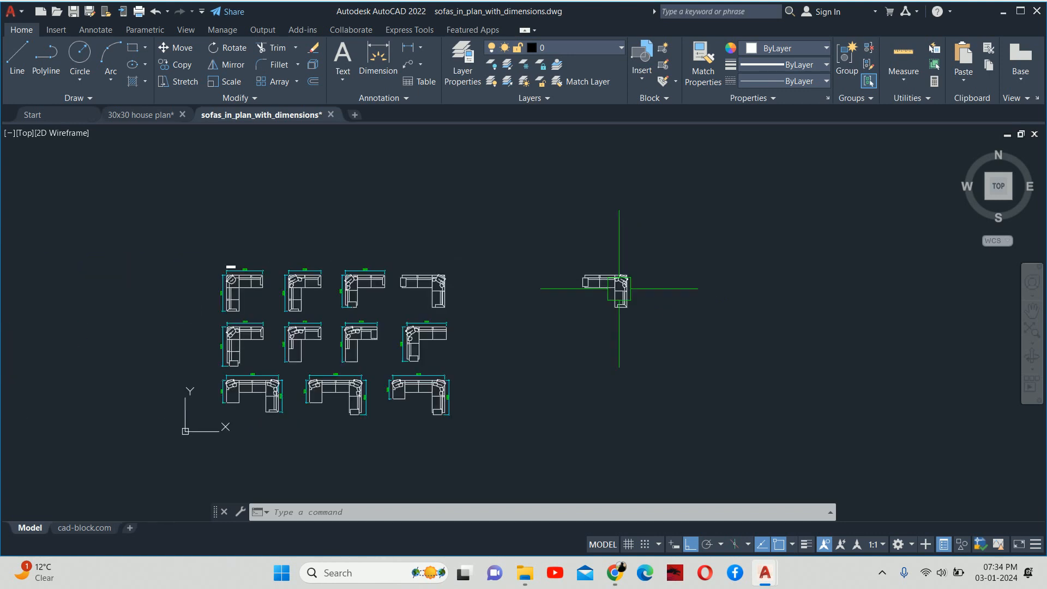
click(155, 112)
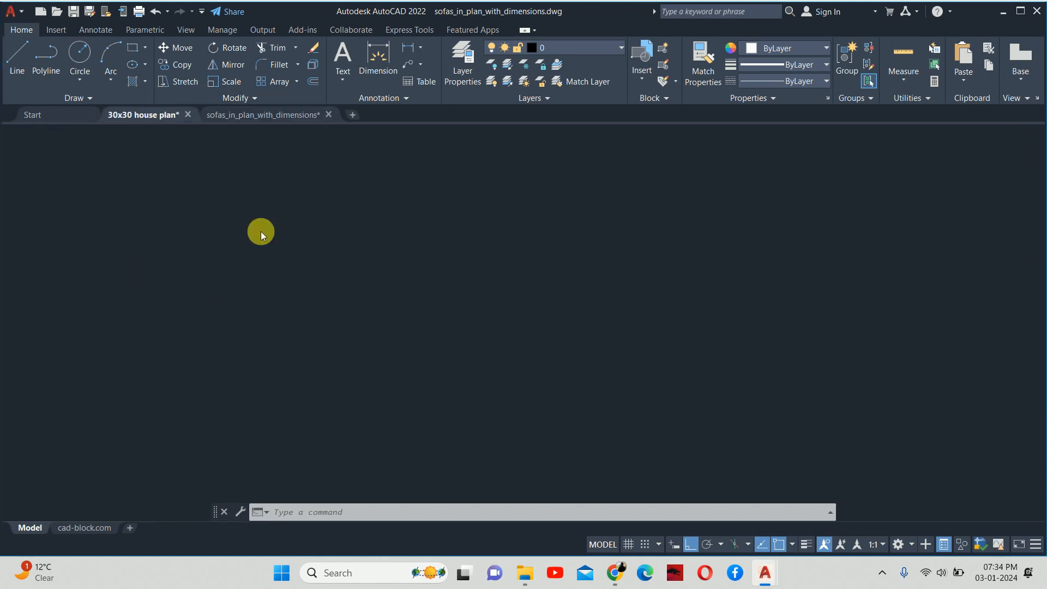
scroll(458, 169, up, 5)
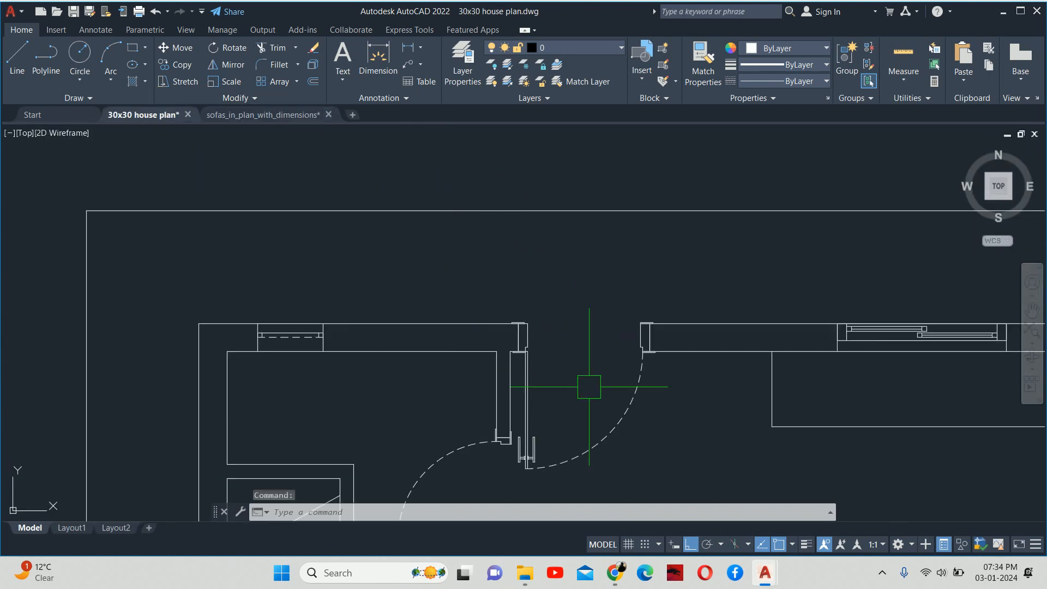
text(w)
key(Return)
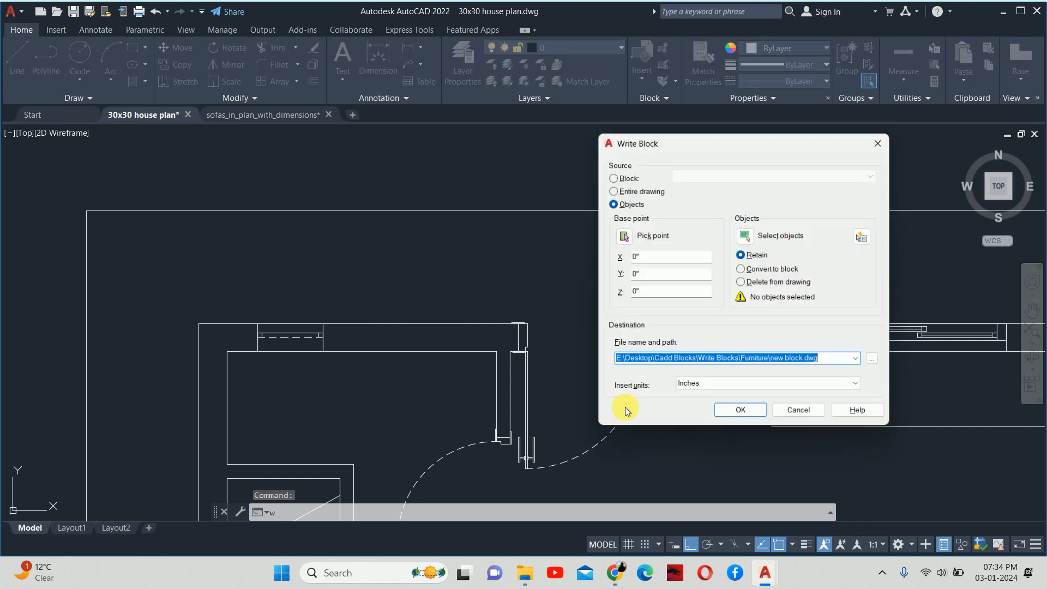
click(613, 178)
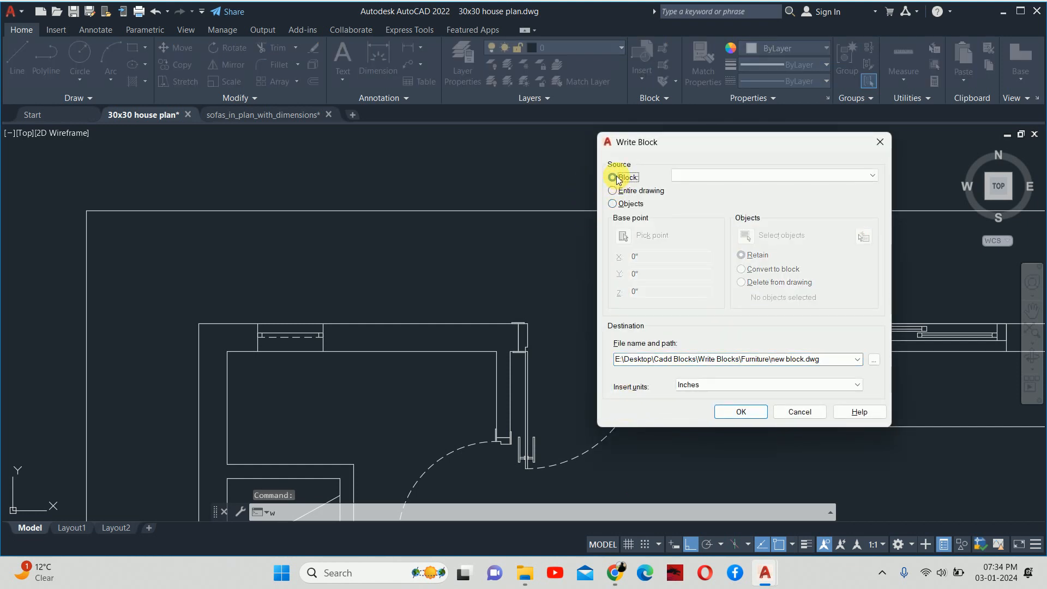
click(686, 173)
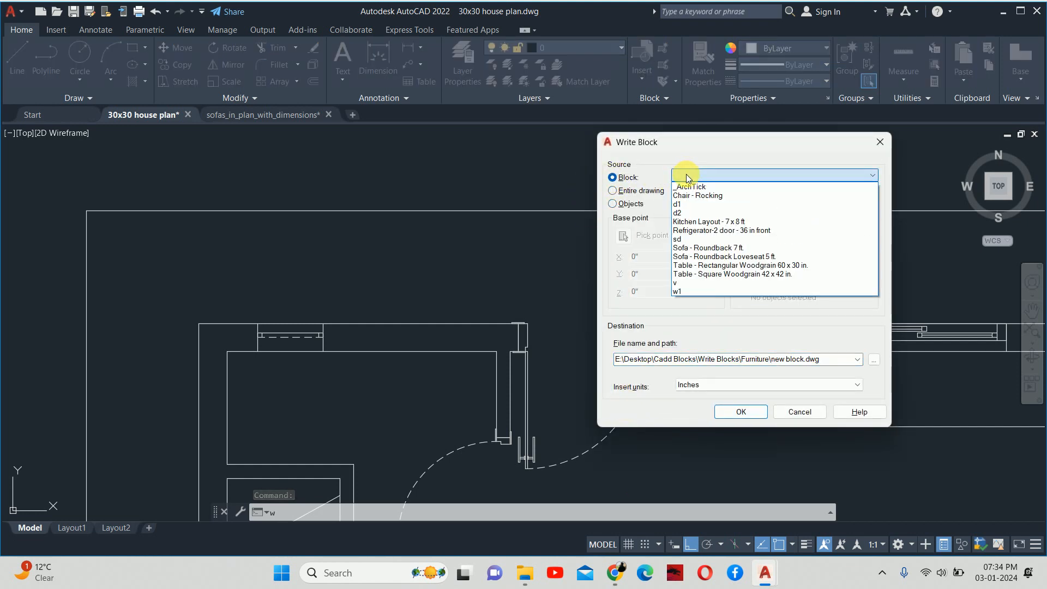
click(679, 205)
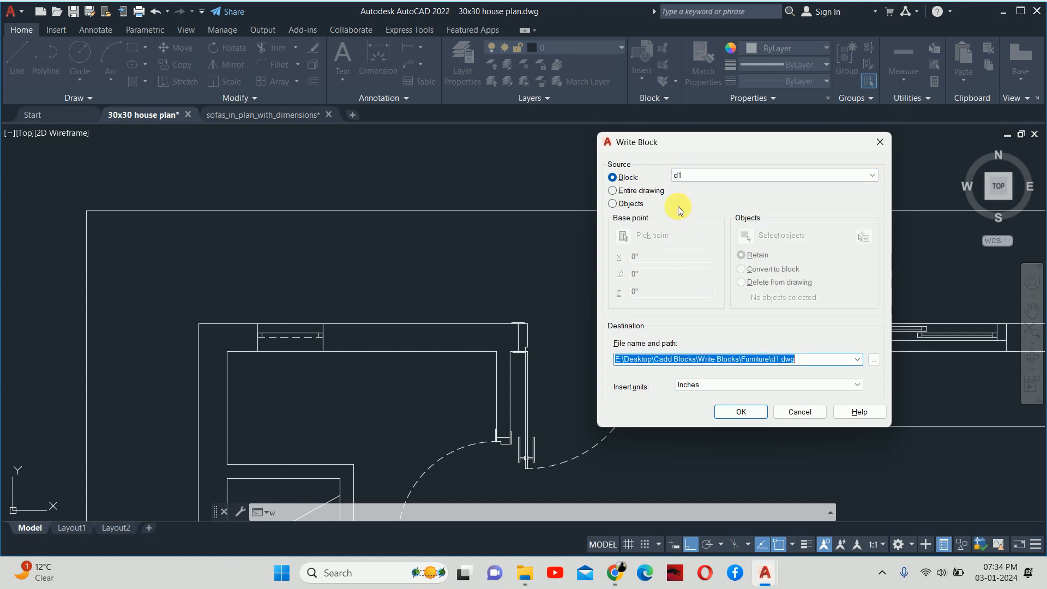
Create a folder named Doors inside Write Blocks and write the block there as d1.dwg.
click(870, 362)
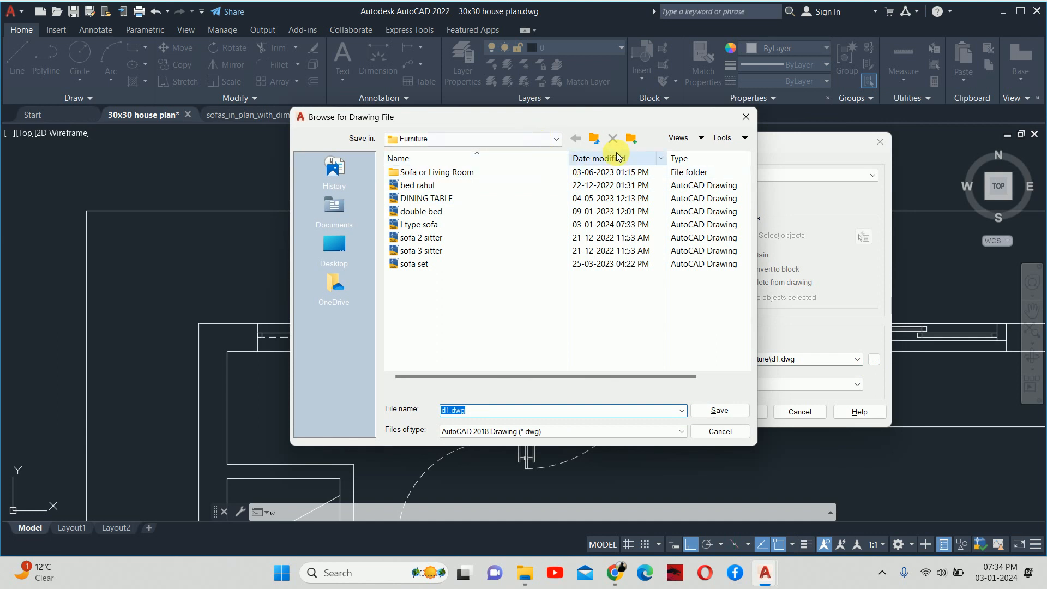
click(594, 137)
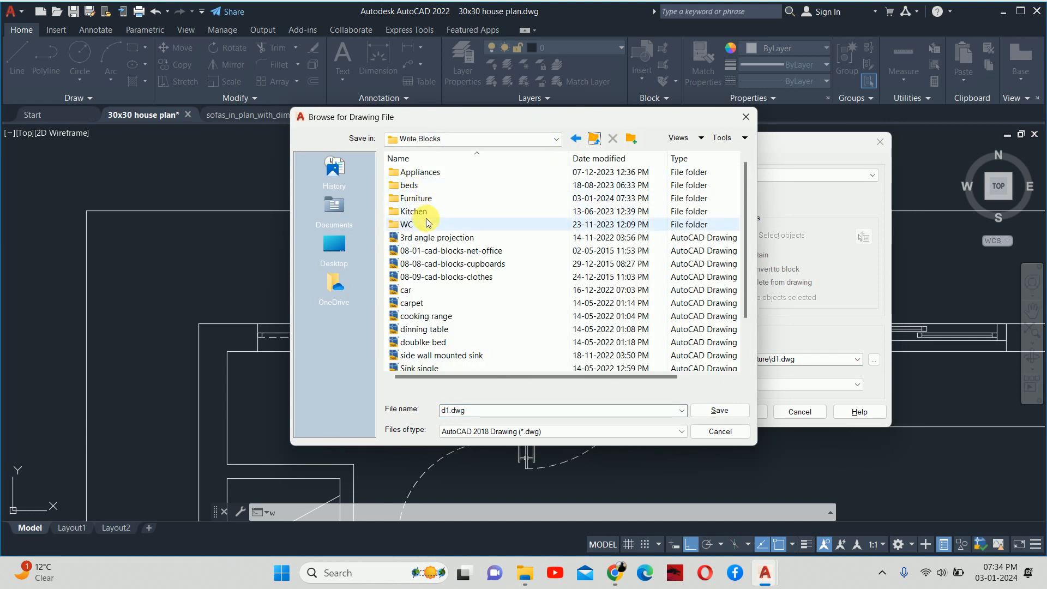
click(630, 139)
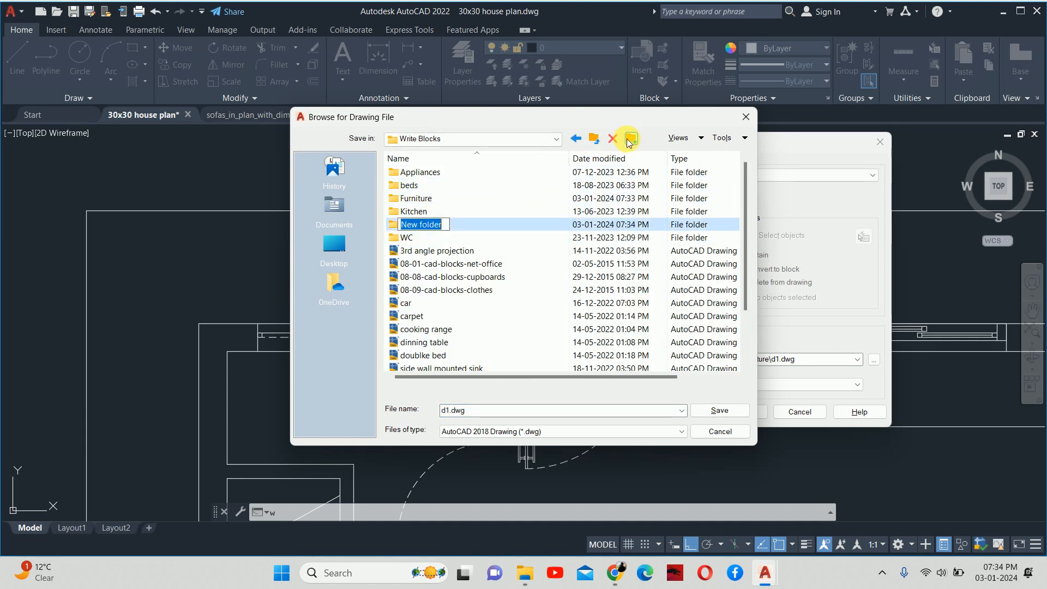
text(Doors)
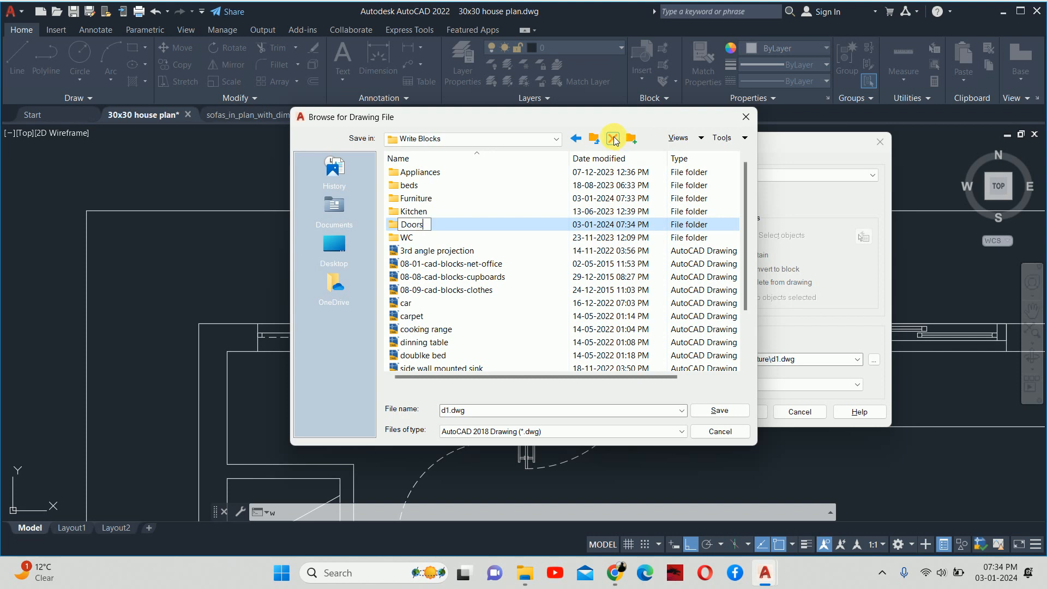
key(Return)
double_click(510, 221)
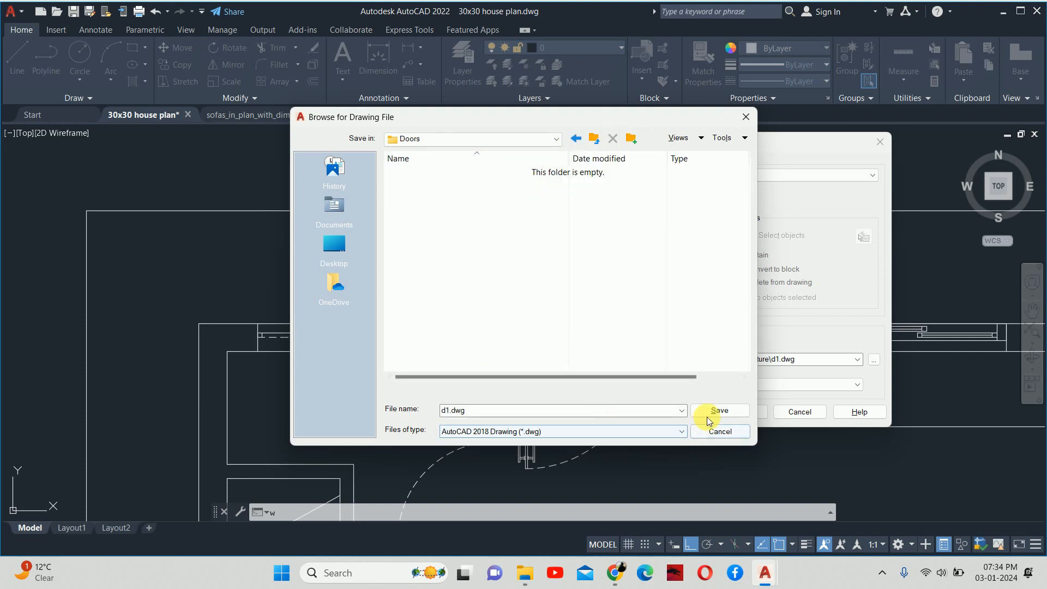
click(707, 411)
click(733, 412)
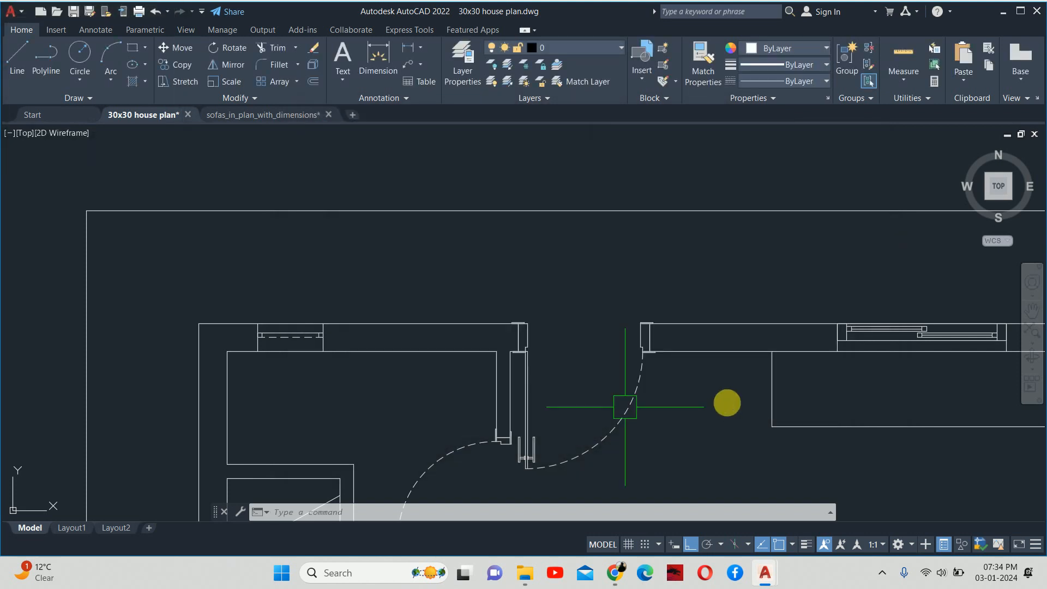
Write the existing block d2 to the Doors folder as d2.dwg.
scroll(657, 361, down, 3)
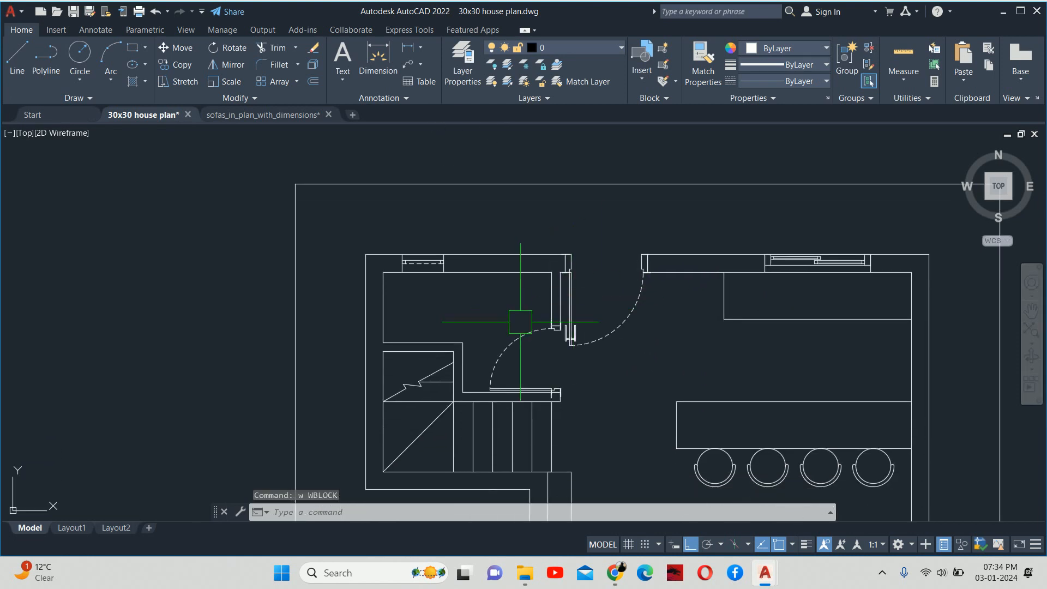
text(w)
key(Return)
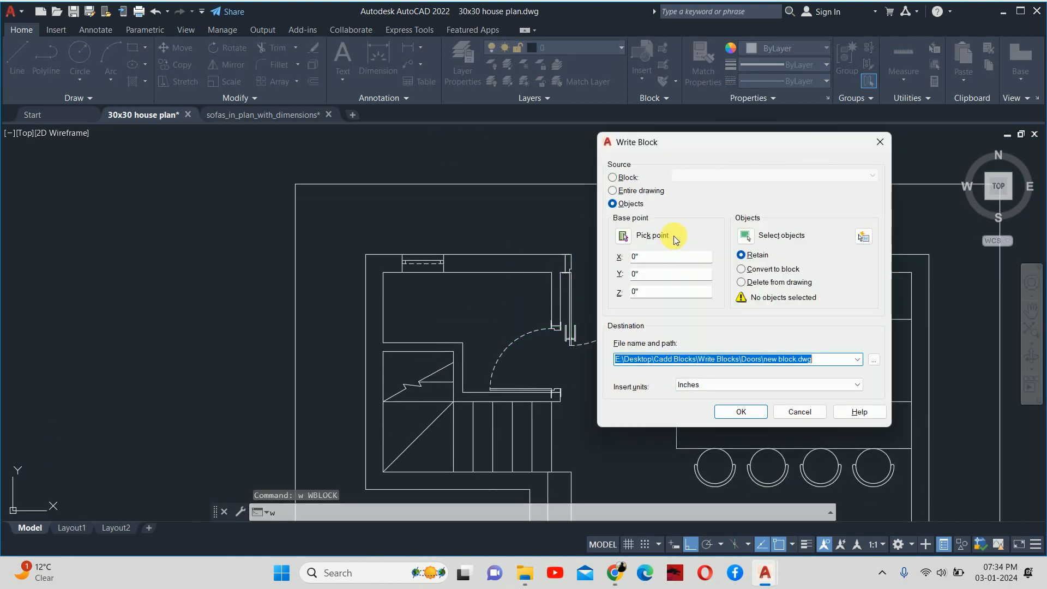
click(612, 177)
click(701, 175)
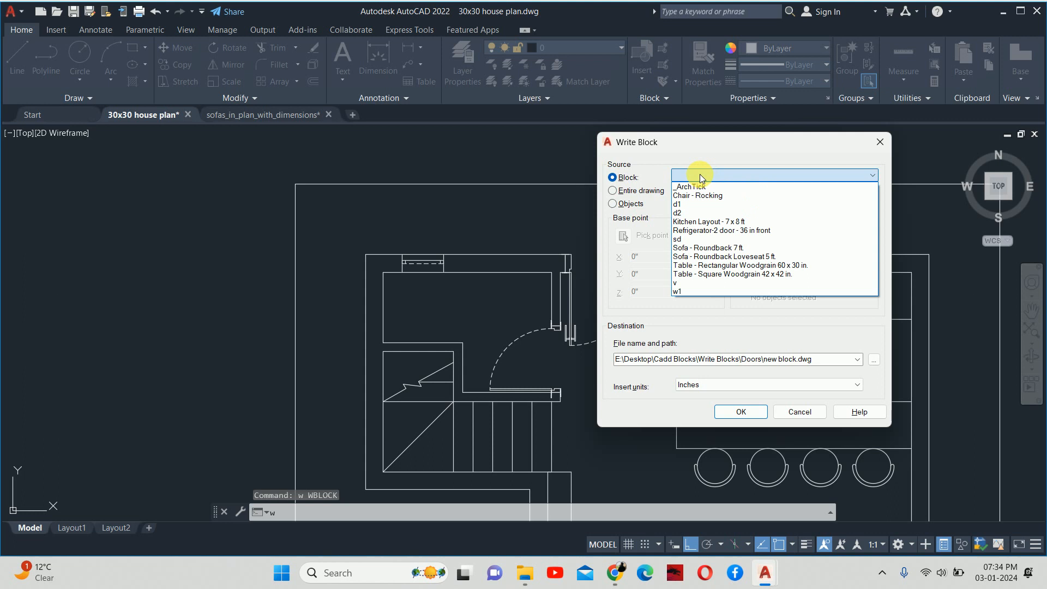
click(682, 214)
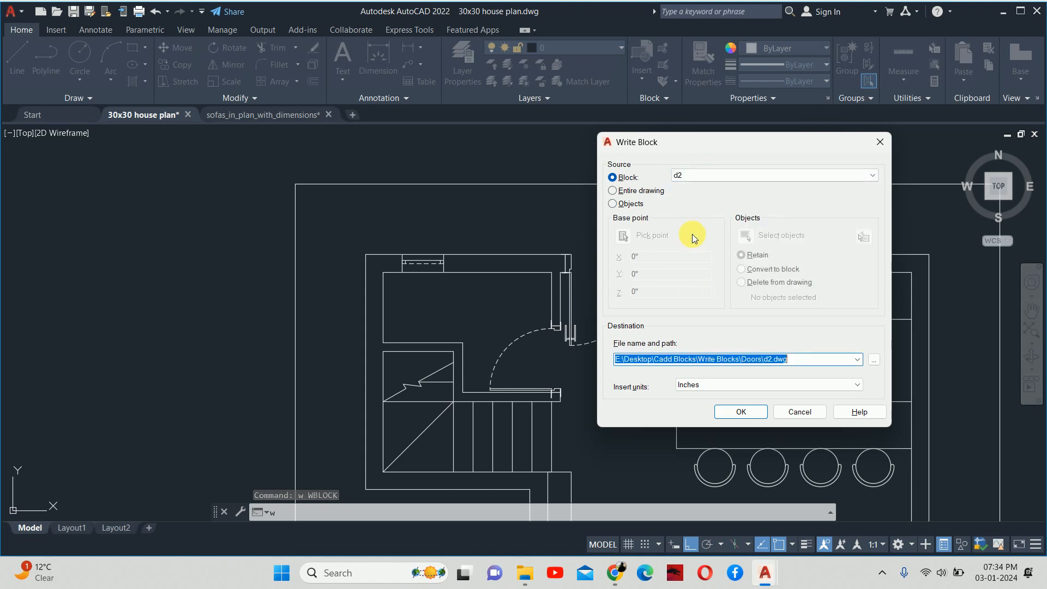
click(740, 412)
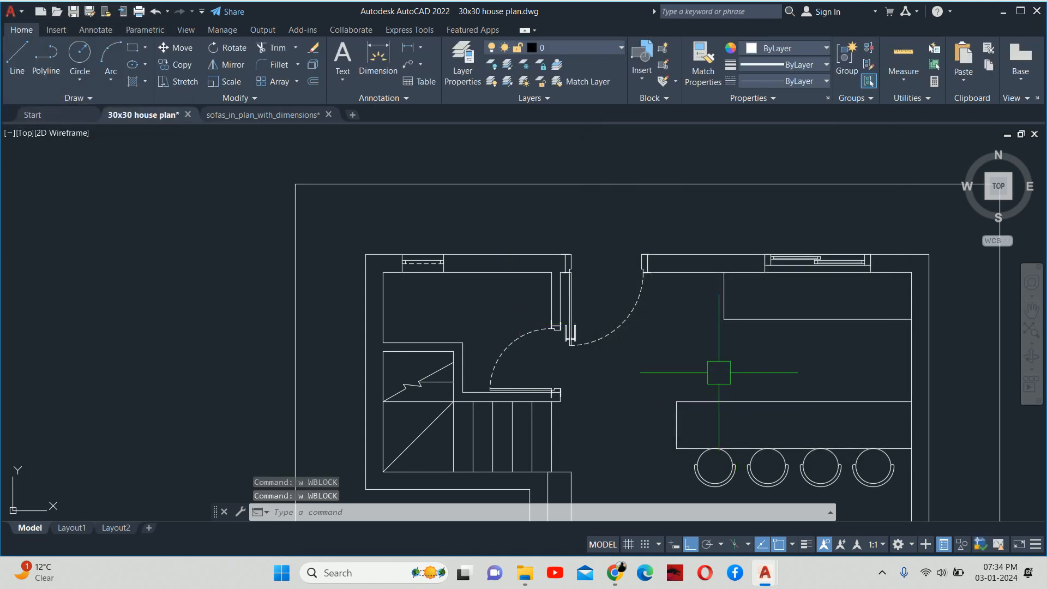
Write the existing block w1 to the Doors folder as w1.dwg.
key(Return)
click(612, 177)
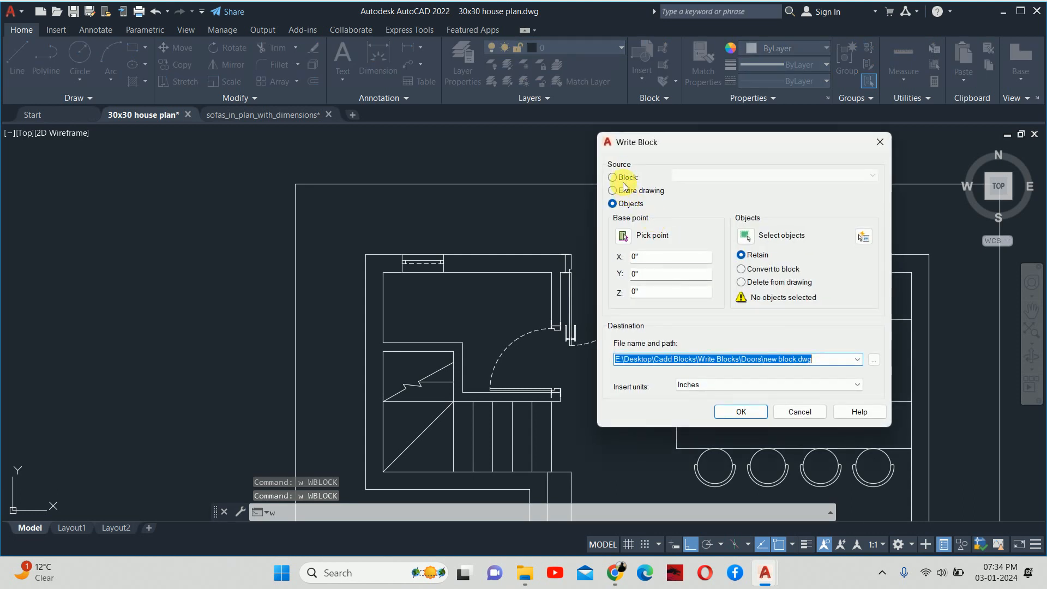
click(701, 176)
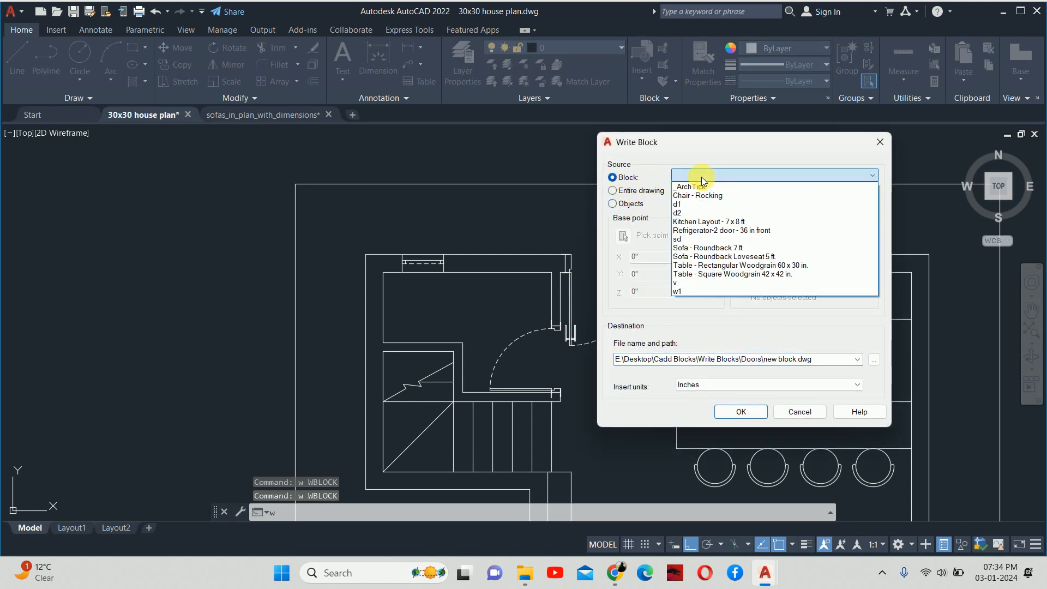
click(694, 289)
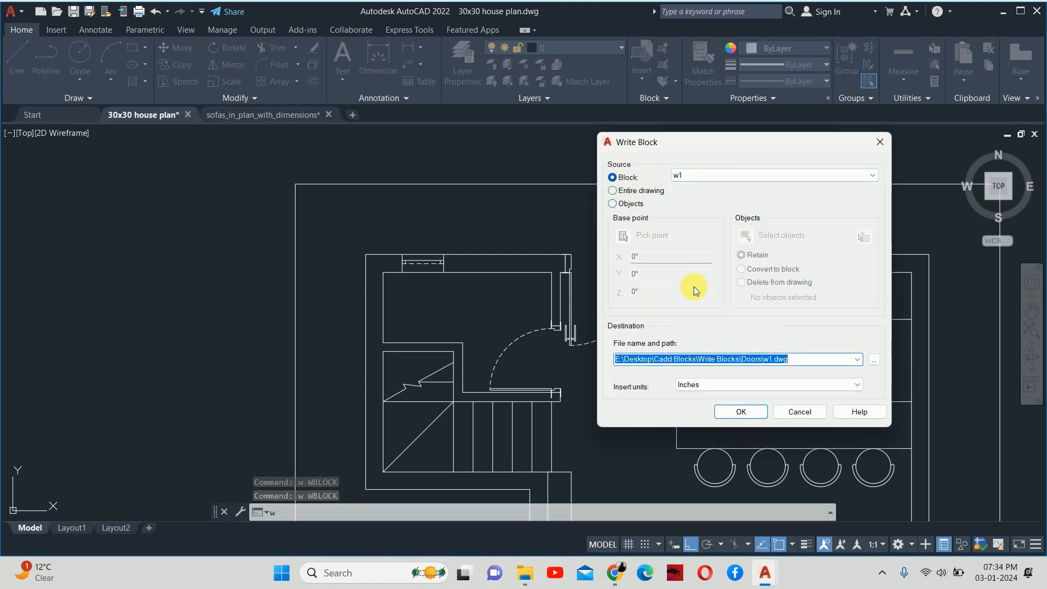
click(737, 412)
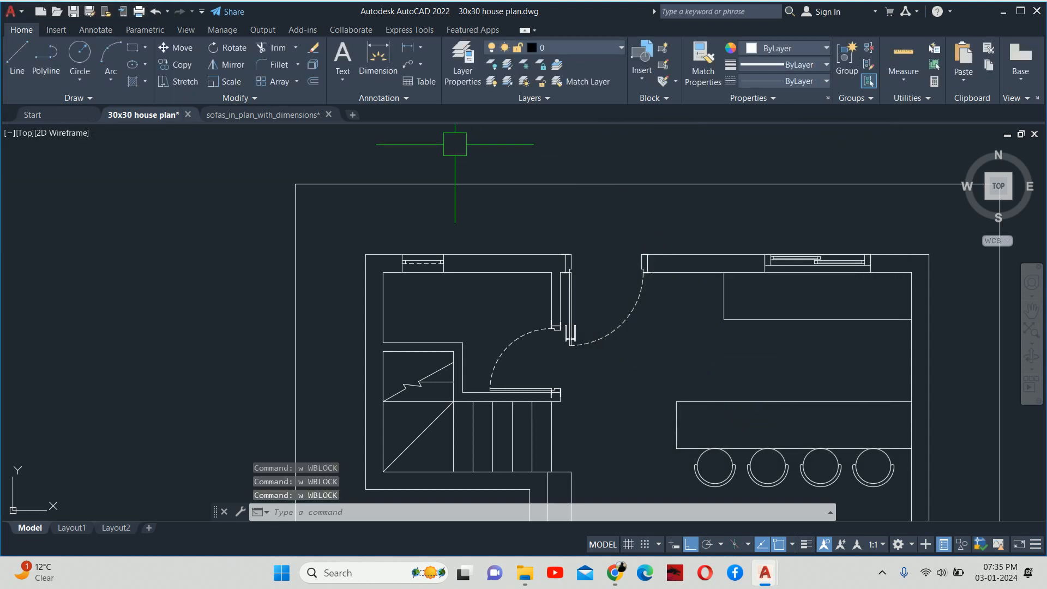
Write the existing block v to the Doors folder as v.dwg.
key(Return)
click(615, 179)
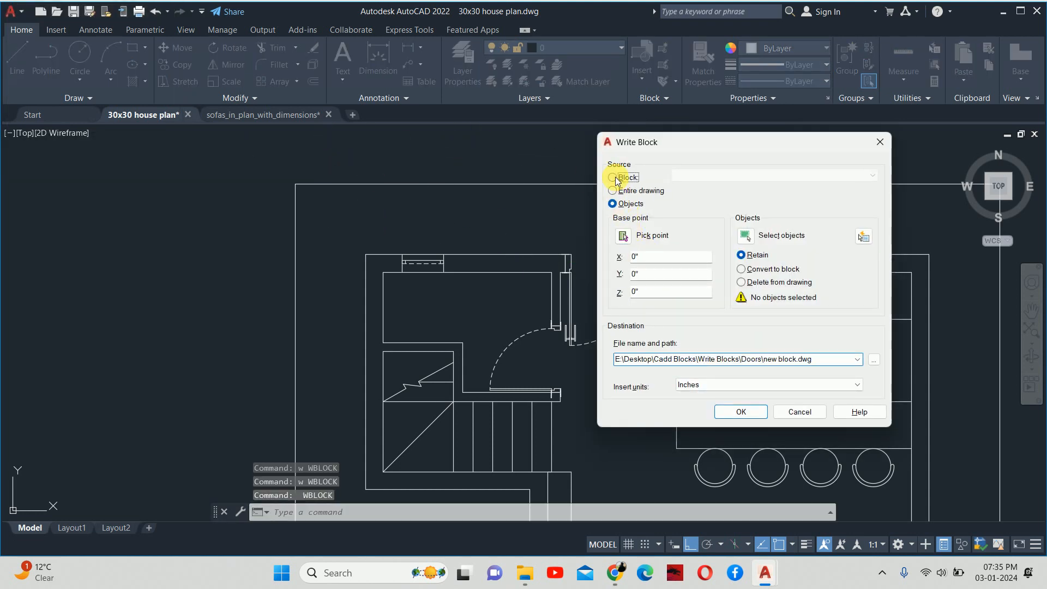
click(709, 175)
click(677, 283)
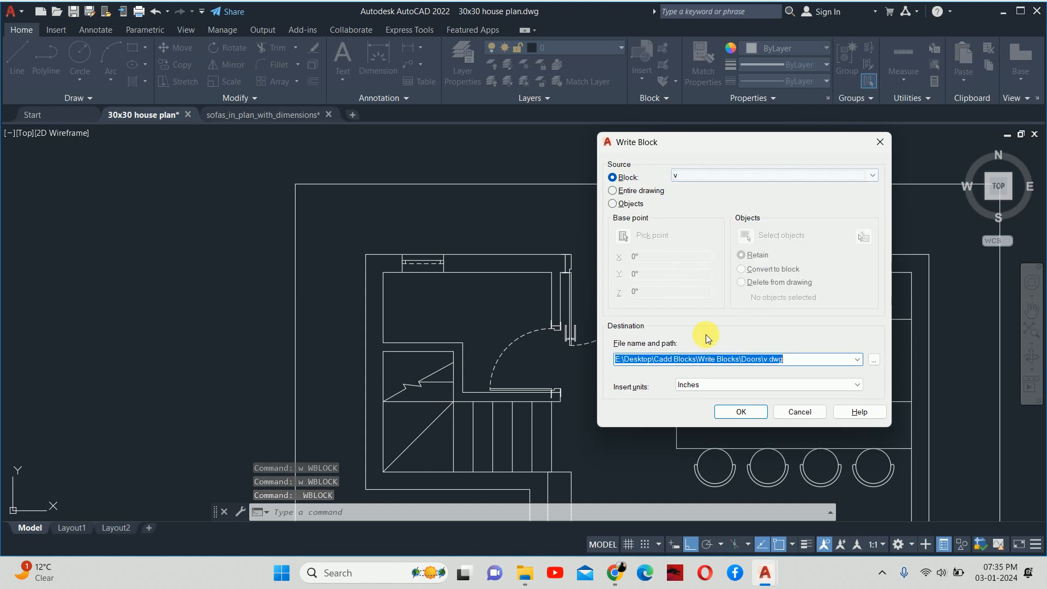
click(734, 410)
Write the existing block sd to the Doors folder as sd.dwg.
scroll(724, 397, down, 2)
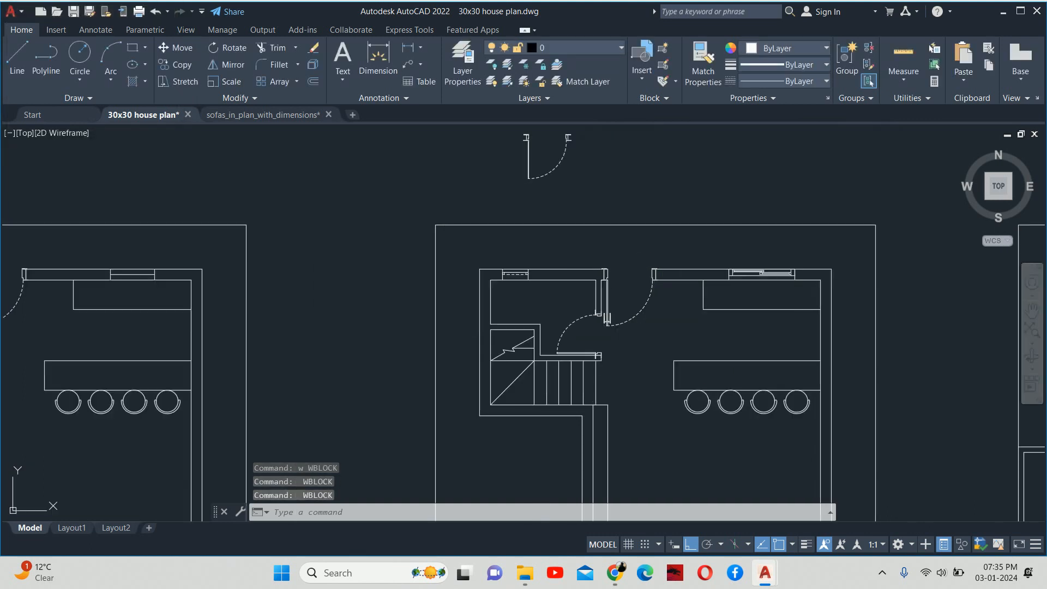
key(Return)
click(613, 177)
click(687, 175)
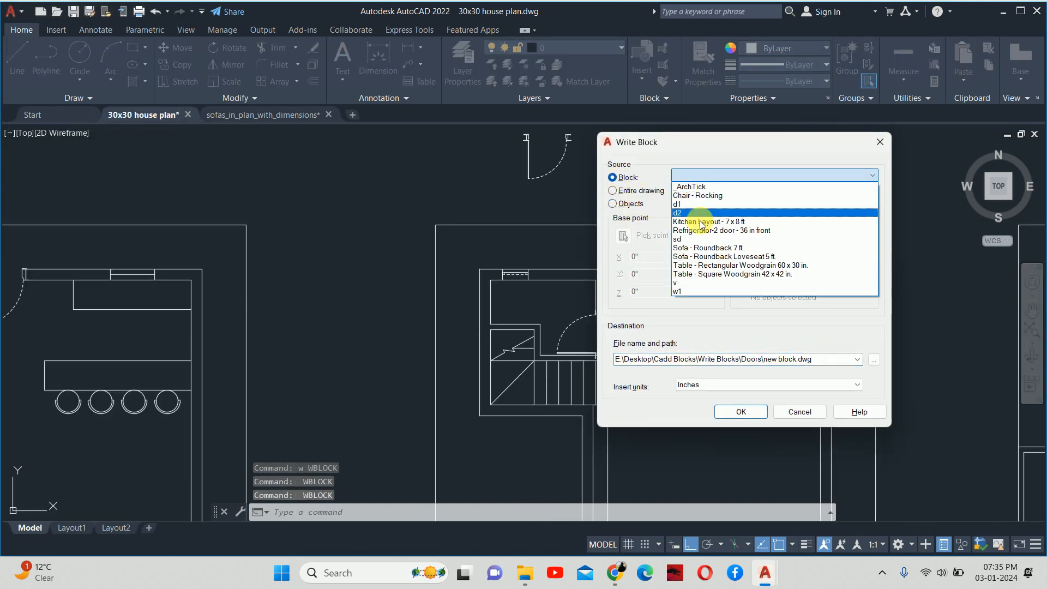
click(686, 240)
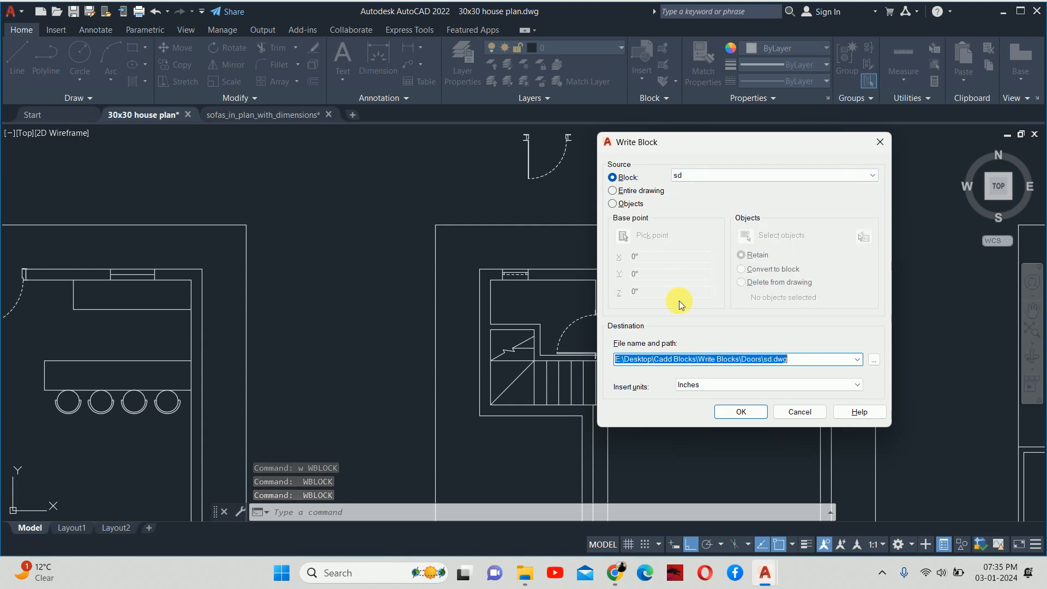
click(741, 412)
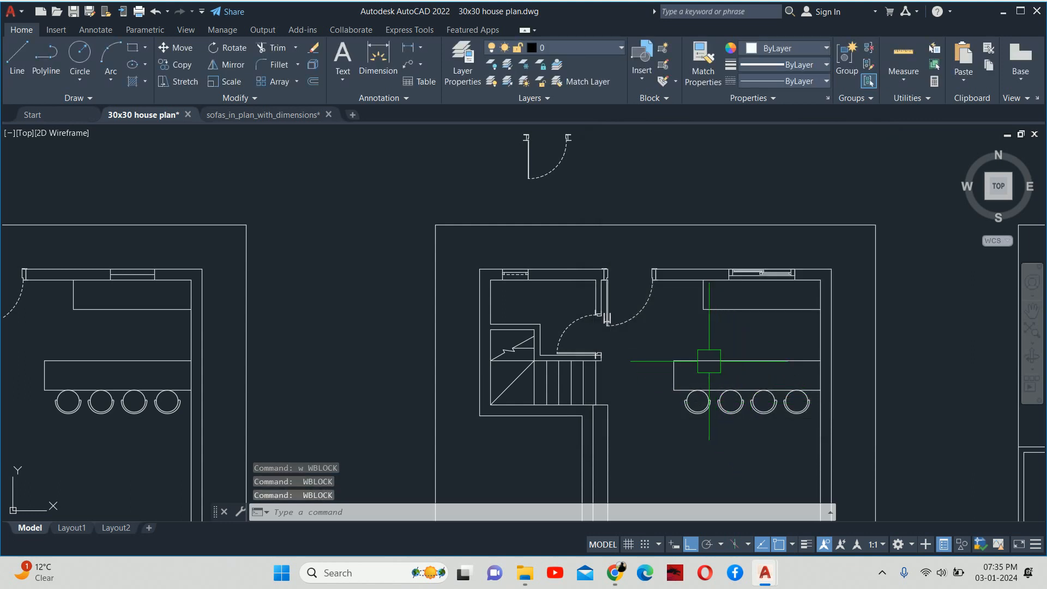
key(Escape)
Browse for a block file to insert in the Cadd Blocks > Write Blocks > Furniture folder on the E: drive's Desktop.
scroll(697, 342, down, 6)
scroll(542, 292, up, 4)
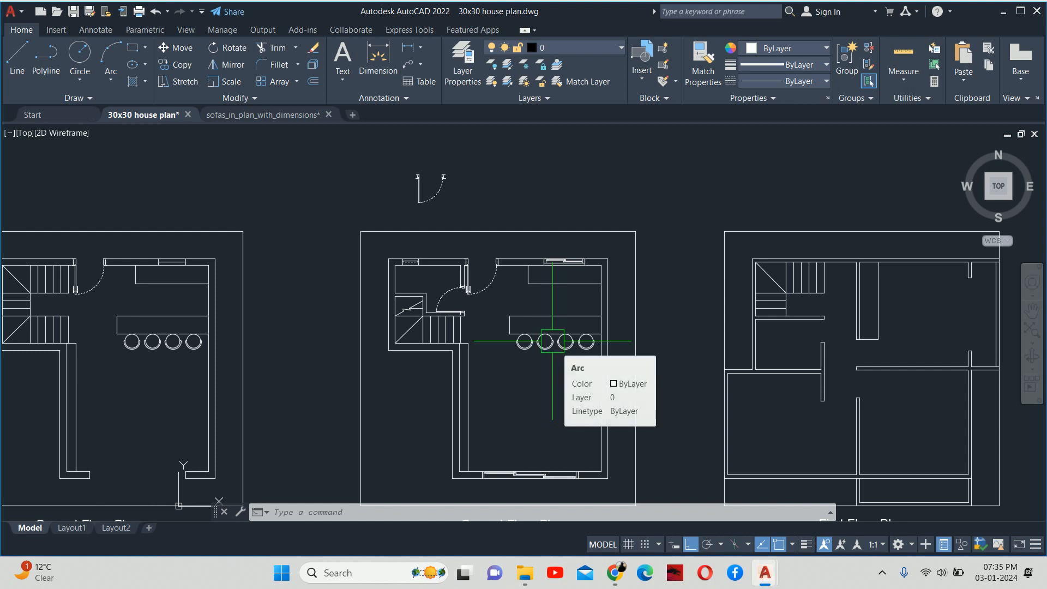
text(i)
key(Return)
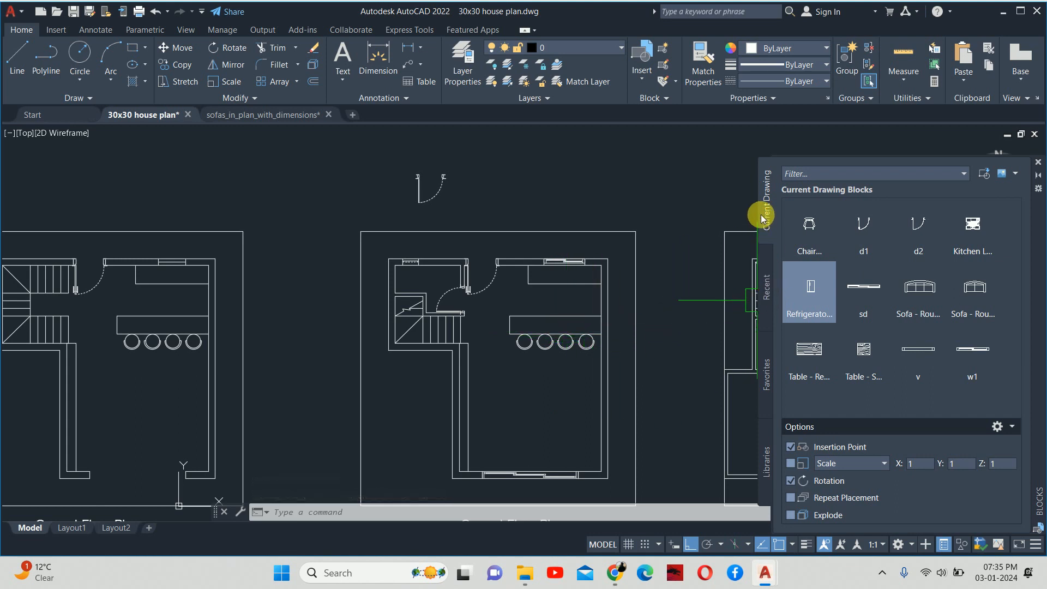
click(983, 174)
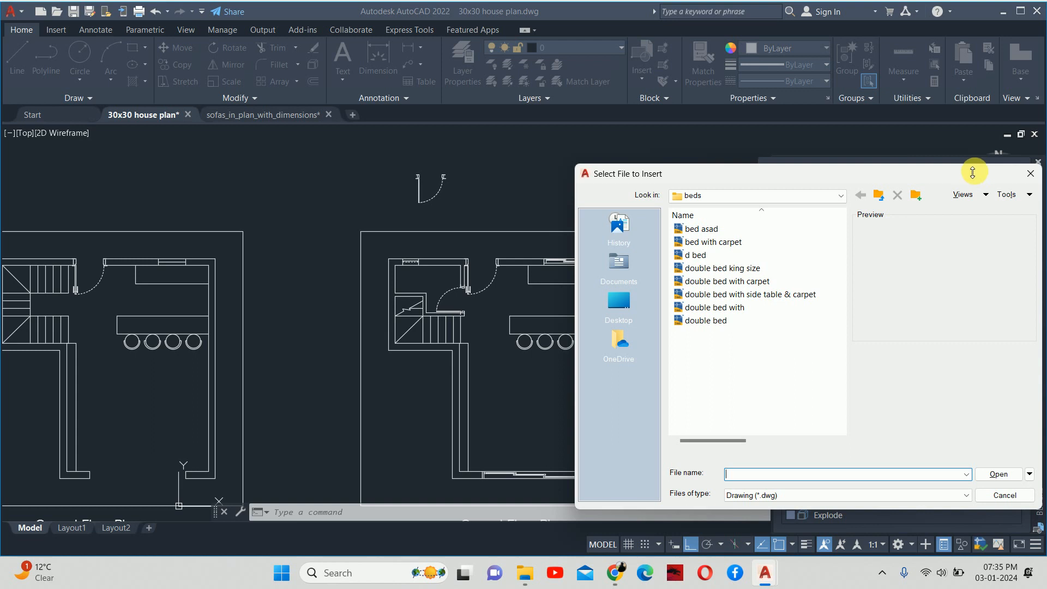
click(620, 301)
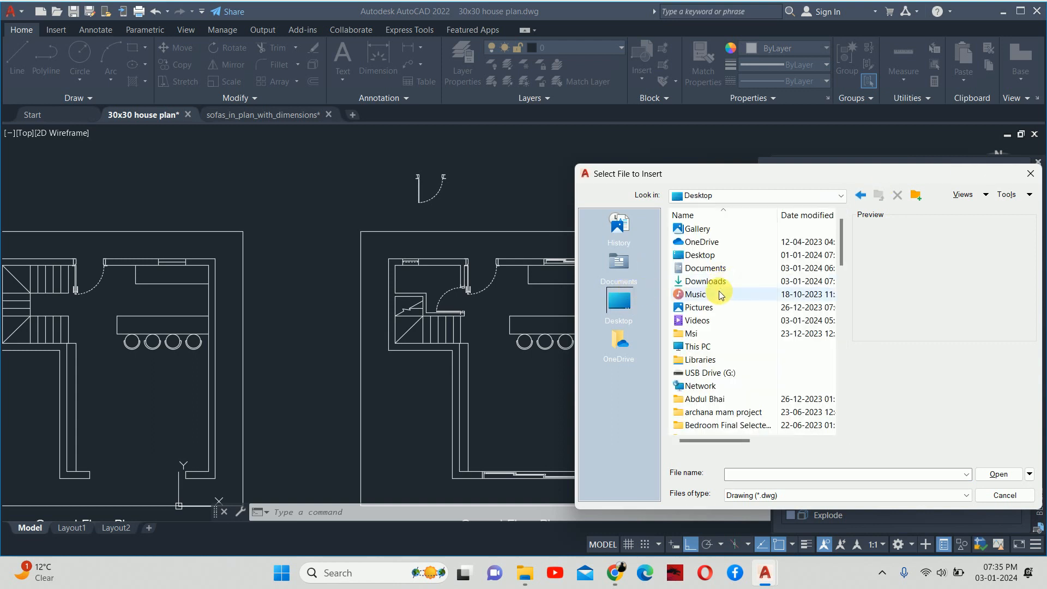
double_click(696, 346)
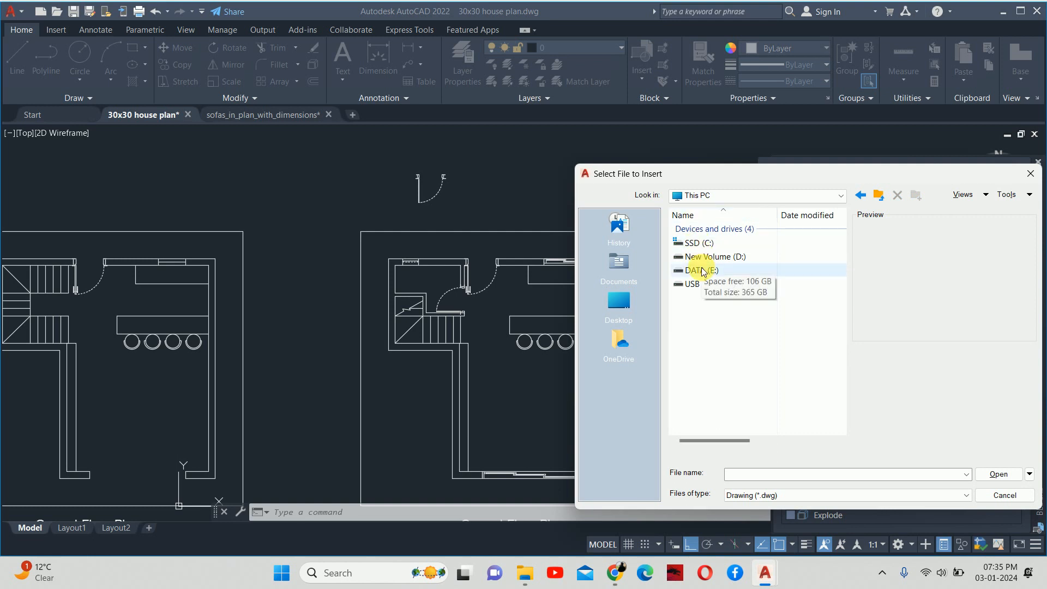
double_click(702, 271)
double_click(701, 284)
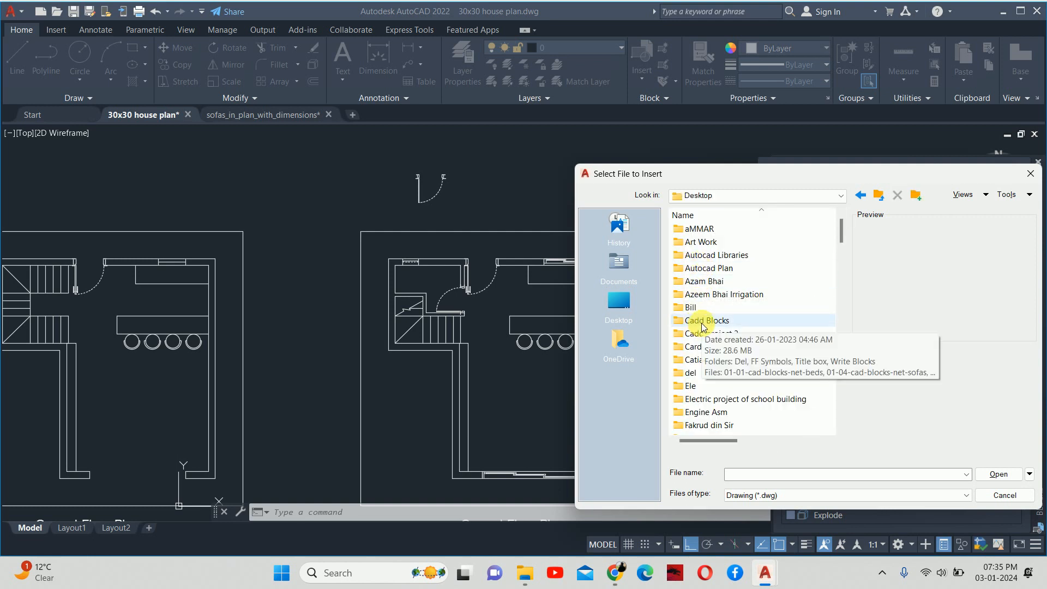
double_click(704, 322)
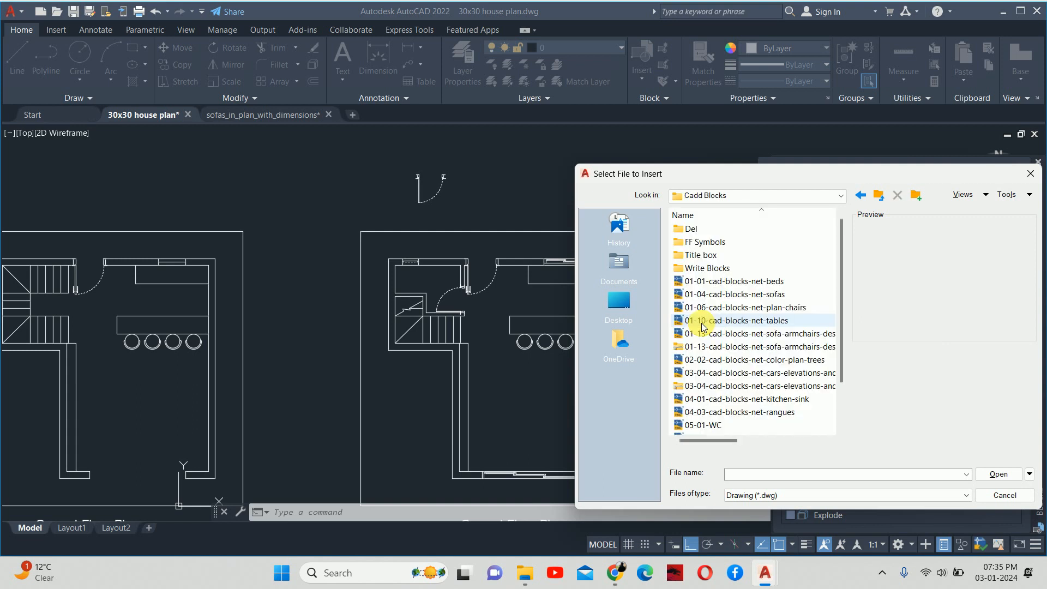
double_click(709, 268)
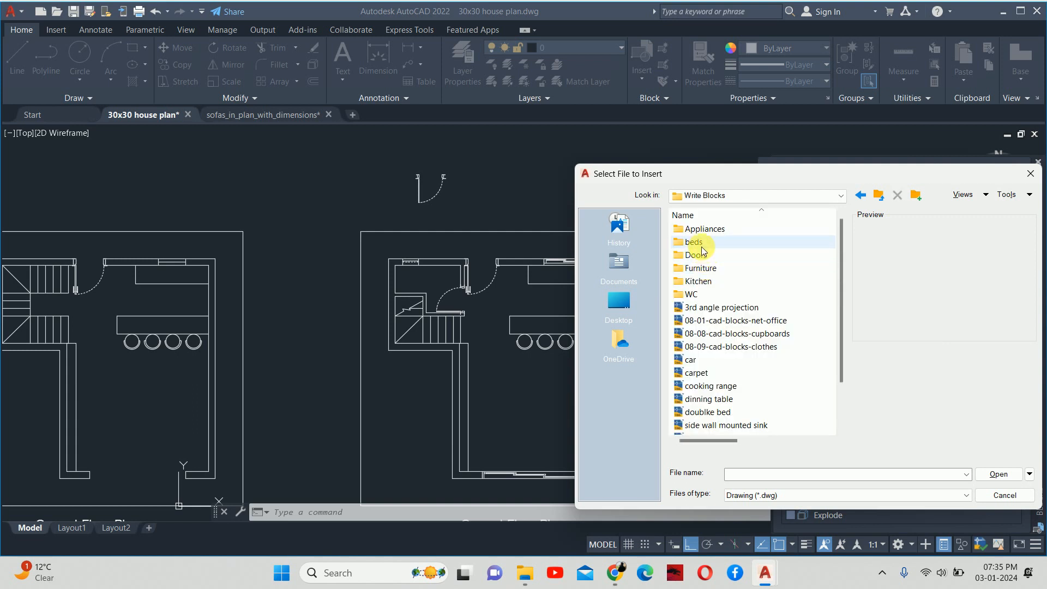
double_click(703, 269)
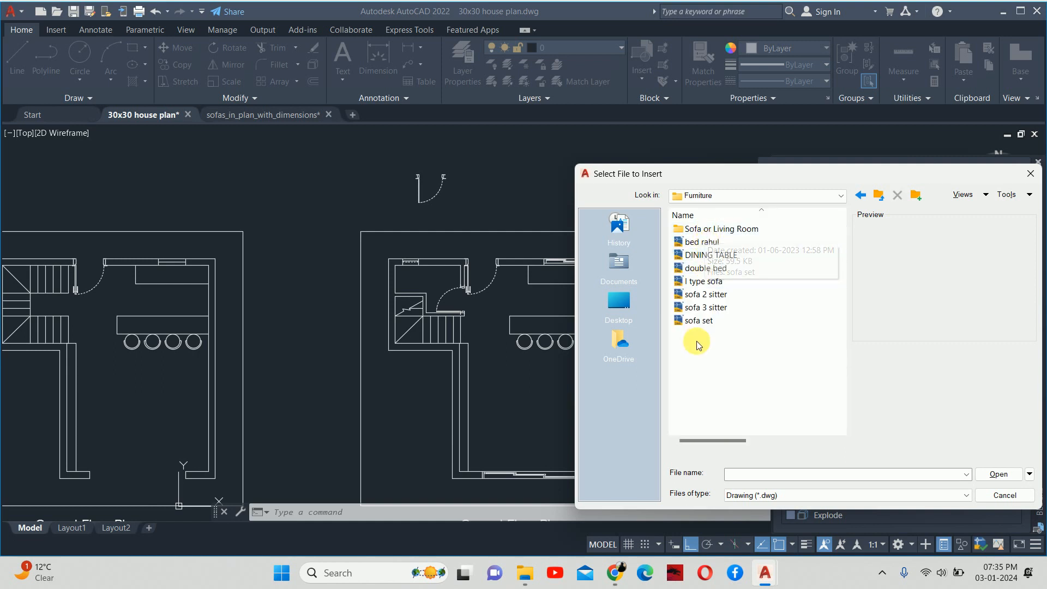
Insert the l type sofa drawing at the living room's lower-right inner corner, rotated to run along the right and window walls.
click(704, 285)
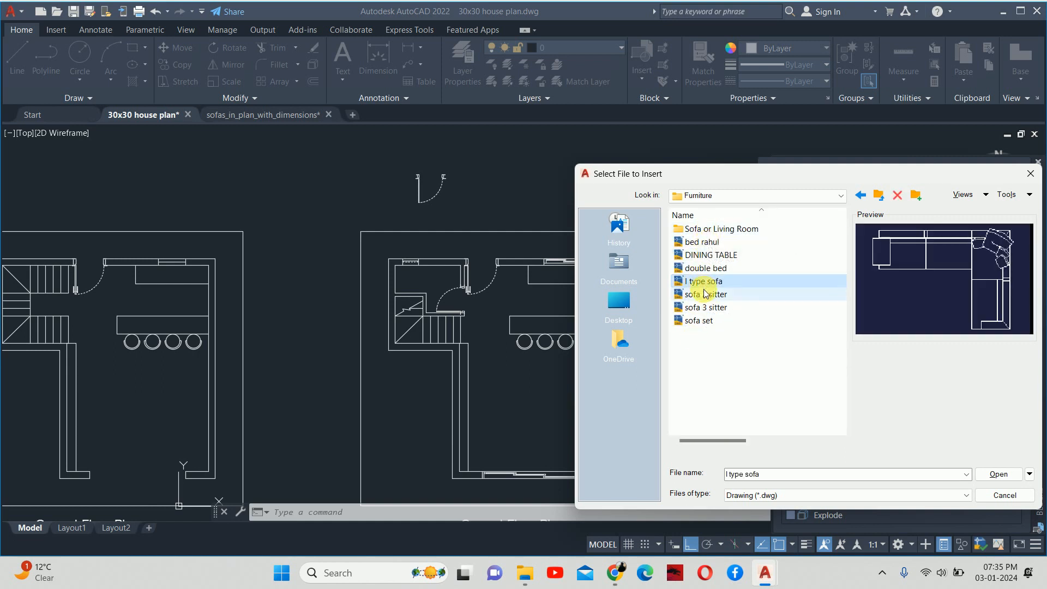
click(998, 474)
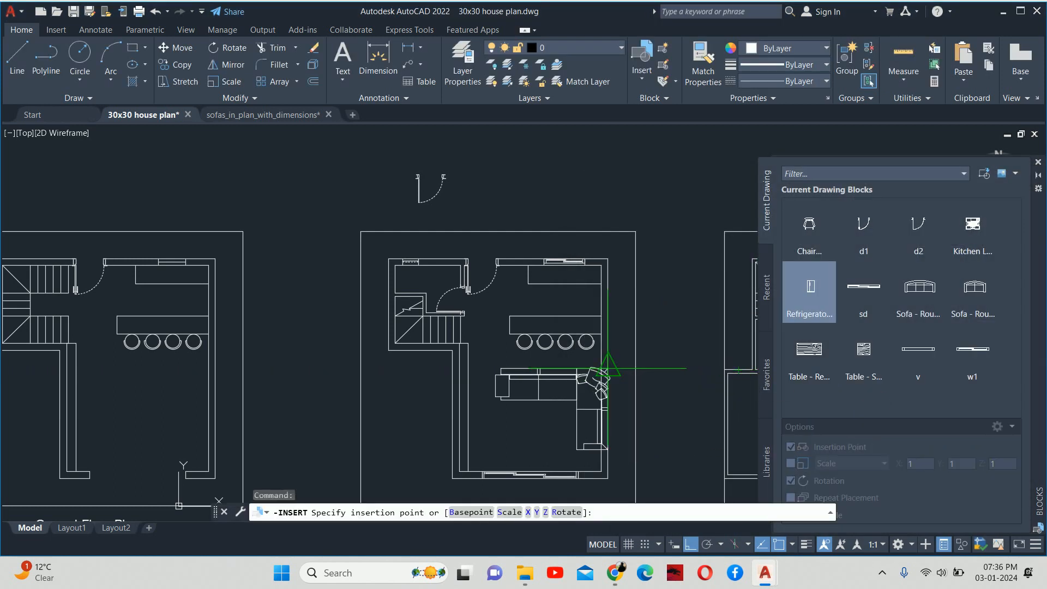
scroll(608, 369, up, 5)
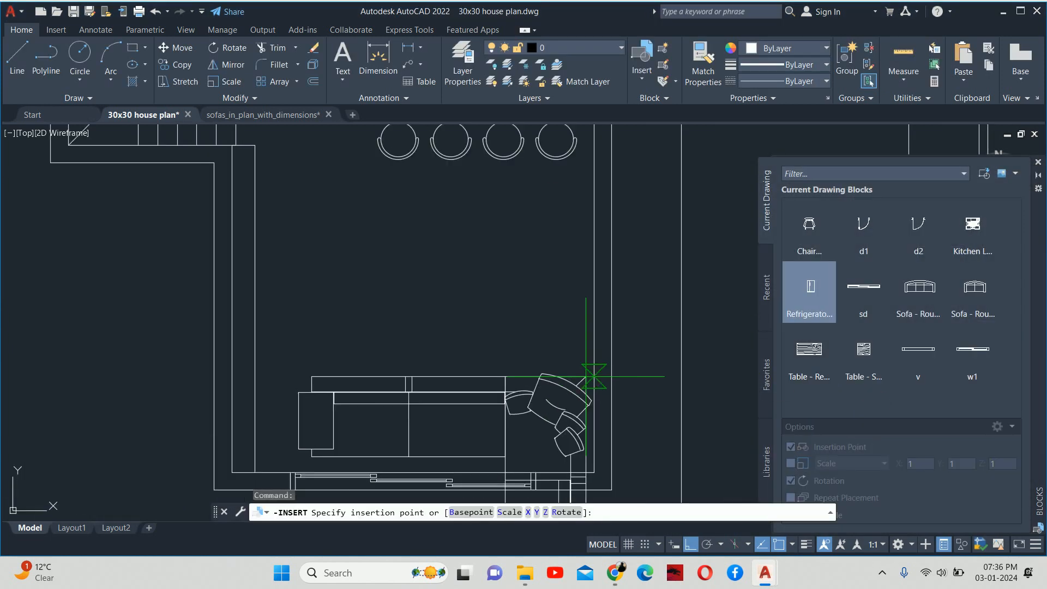
middle_drag(594, 424, 620, 349)
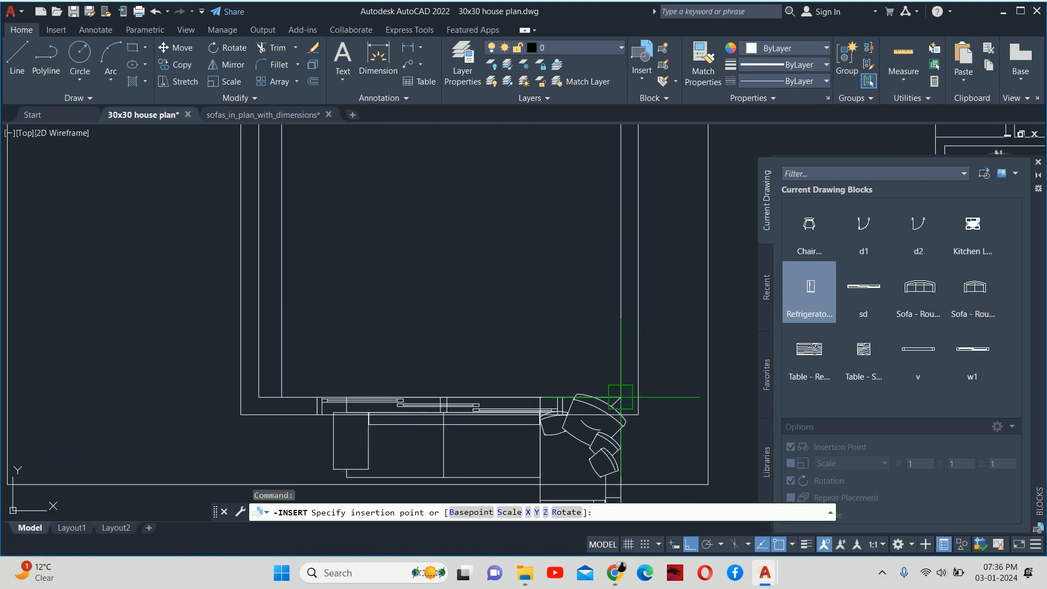
click(620, 398)
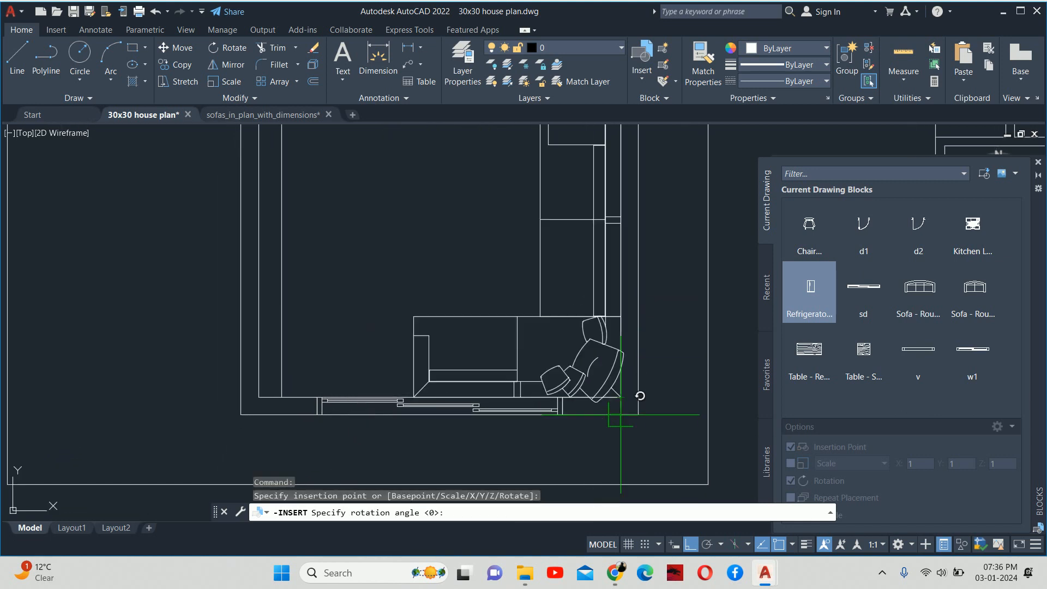
click(625, 453)
Mirror the L-shaped sofa about a horizontal line through the middle of its long side, erasing the original.
scroll(607, 361, down, 2)
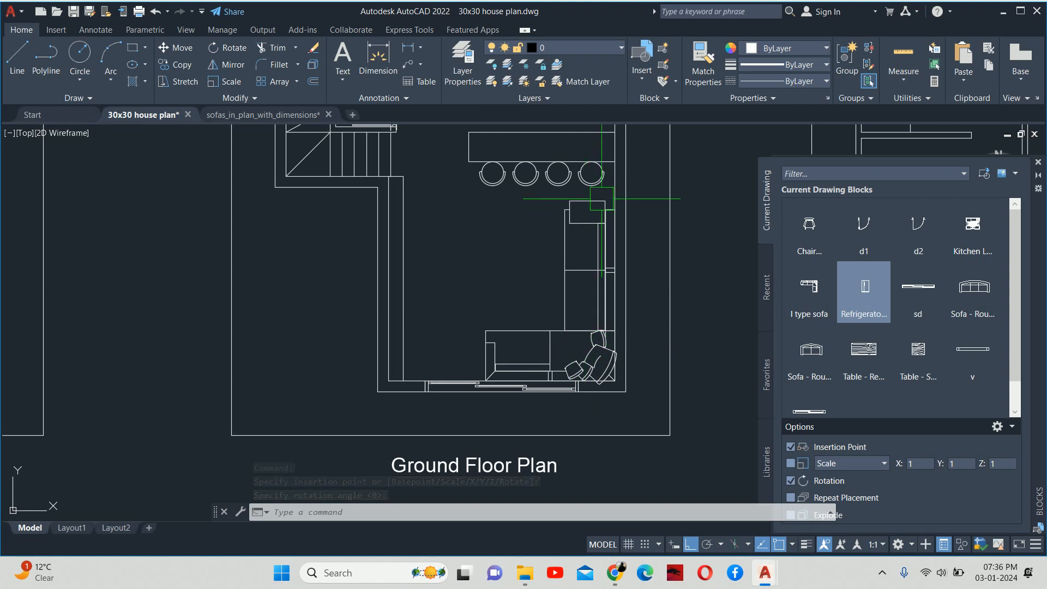
text(mi)
key(Return)
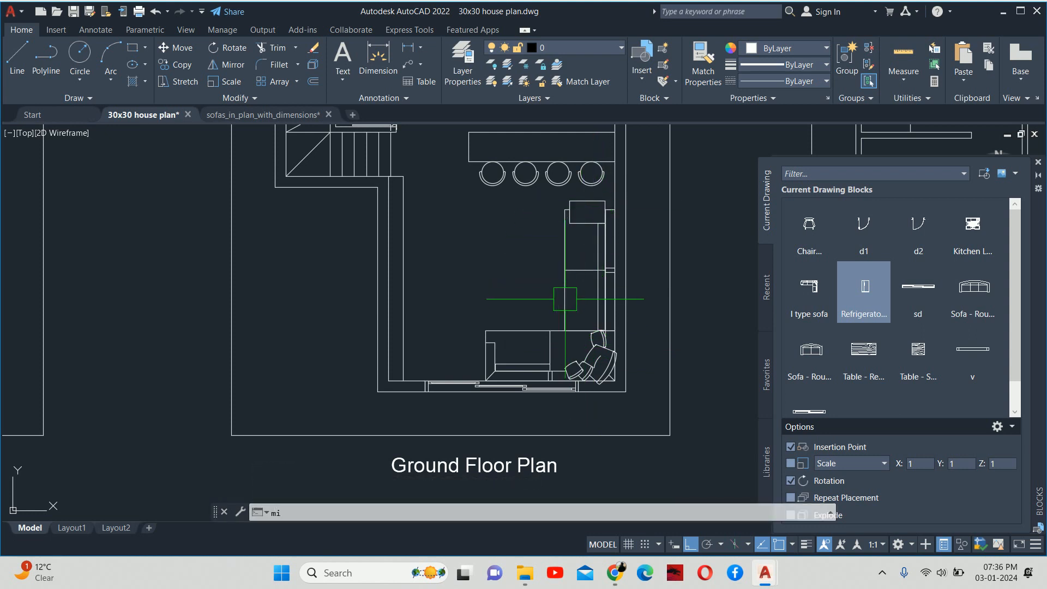
click(572, 295)
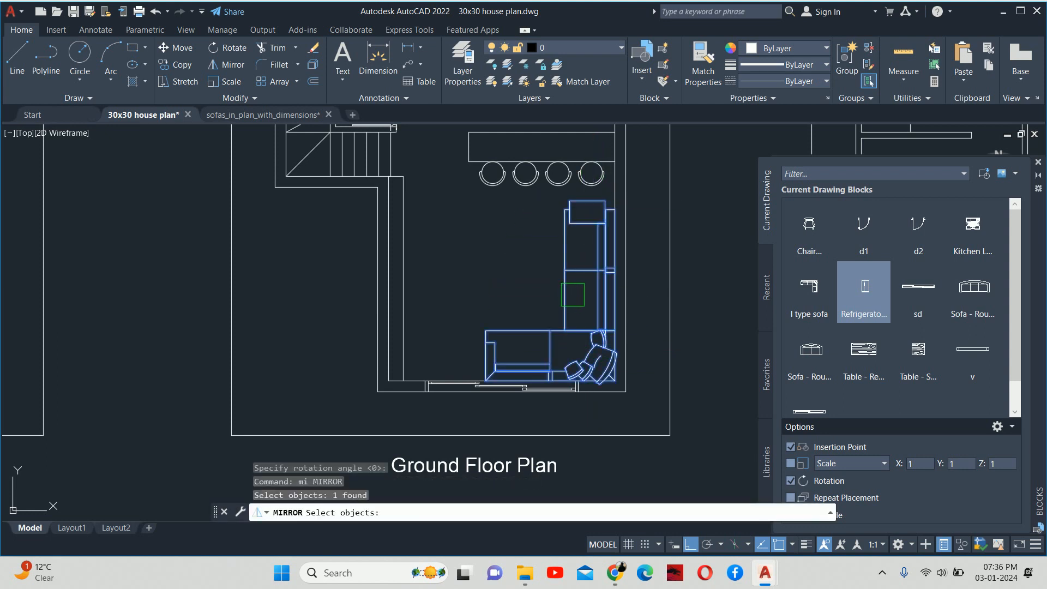
click(615, 295)
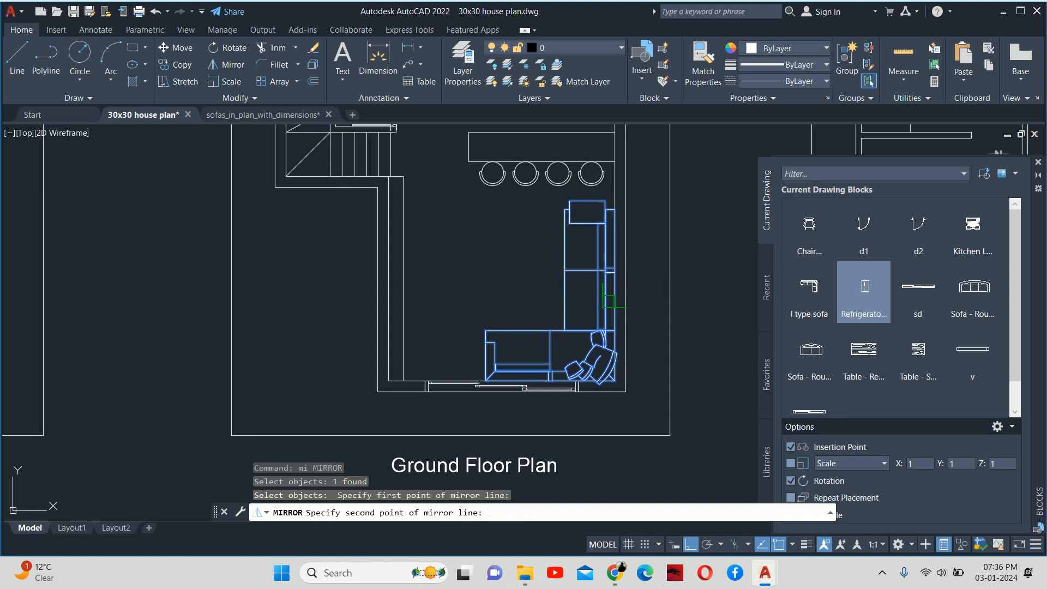
click(692, 284)
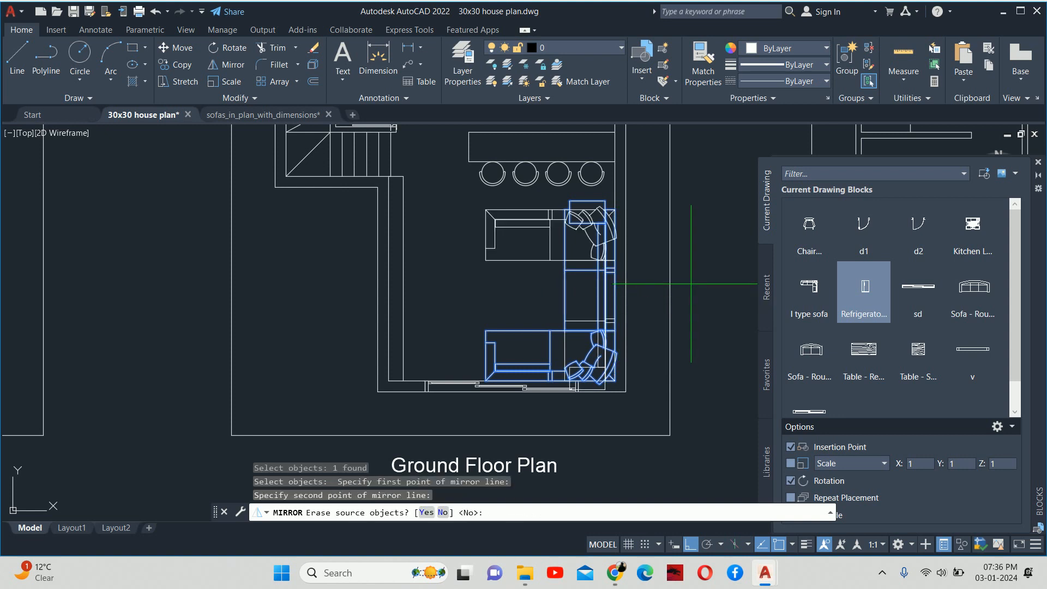
key(Return)
key(Escape)
key(Escape)
key(Escape)
Move the mirrored sofa straight up so its lower end sits on the inner face of the sliding-window wall.
scroll(608, 348, up, 2)
middle_drag(605, 383, 594, 300)
text(m)
key(Return)
click(563, 308)
scroll(567, 349, up, 3)
key(Return)
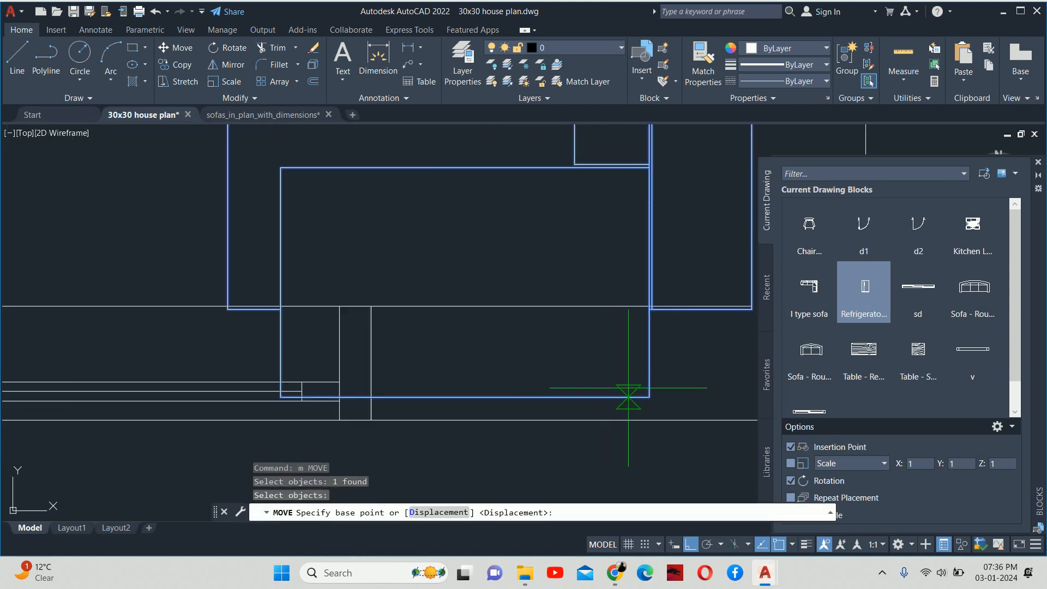
click(649, 397)
scroll(650, 295, down, 2)
key(Escape)
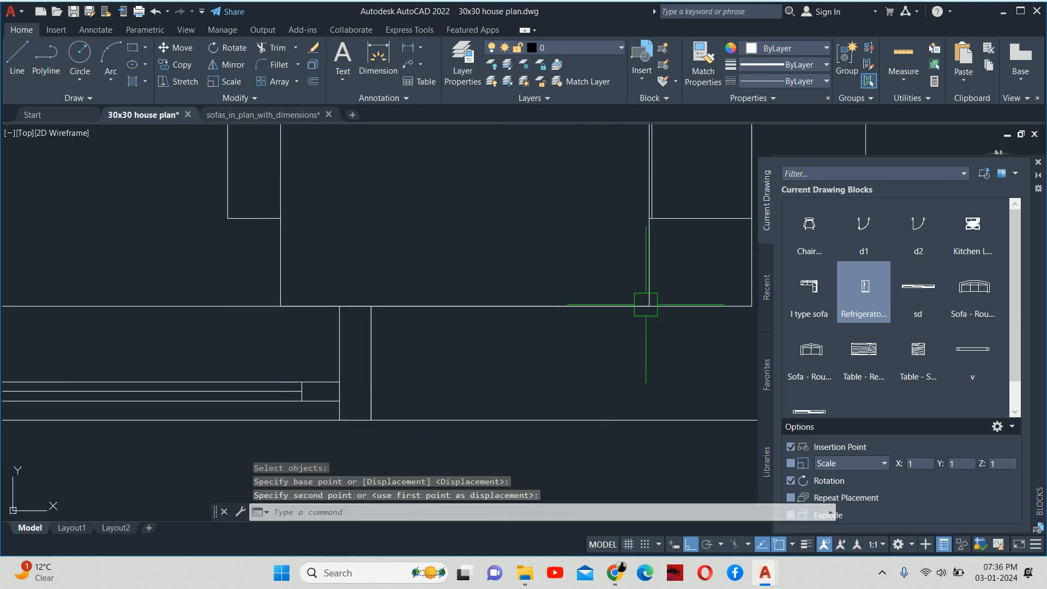
scroll(636, 302, down, 2)
key(Escape)
Move the sofa 3 inches left, away from the living room's right wall.
scroll(636, 302, up, 6)
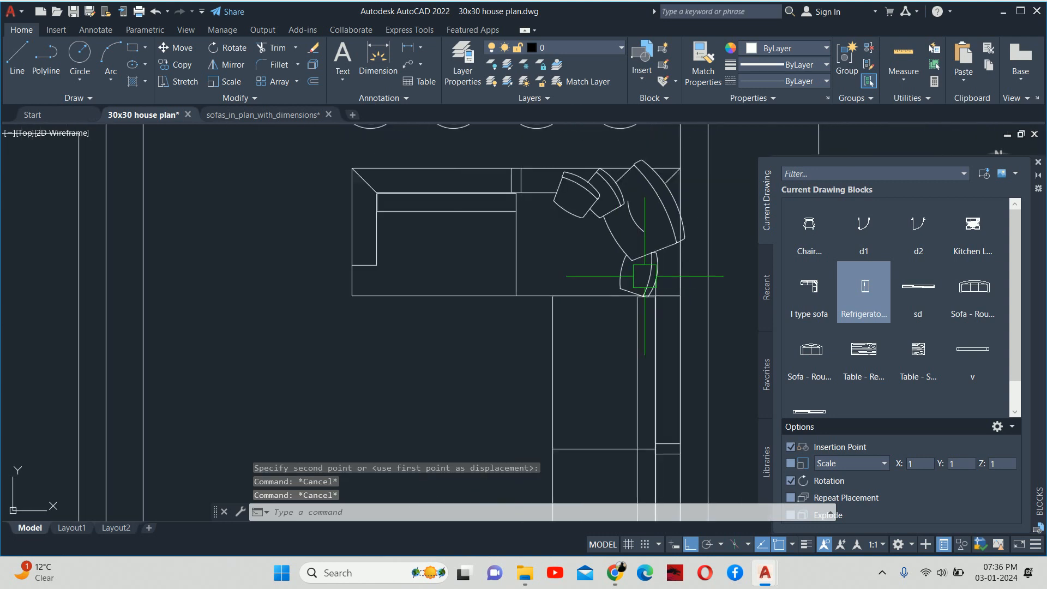
middle_drag(636, 276, 623, 335)
scroll(623, 334, down, 1)
scroll(617, 303, up, 1)
key(Return)
click(598, 306)
key(Return)
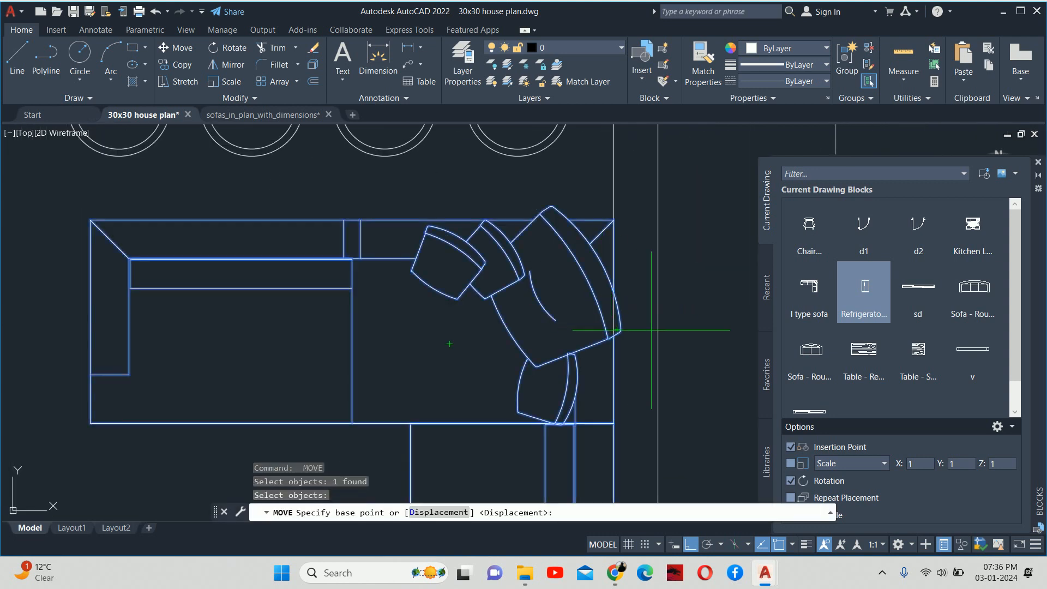
click(723, 319)
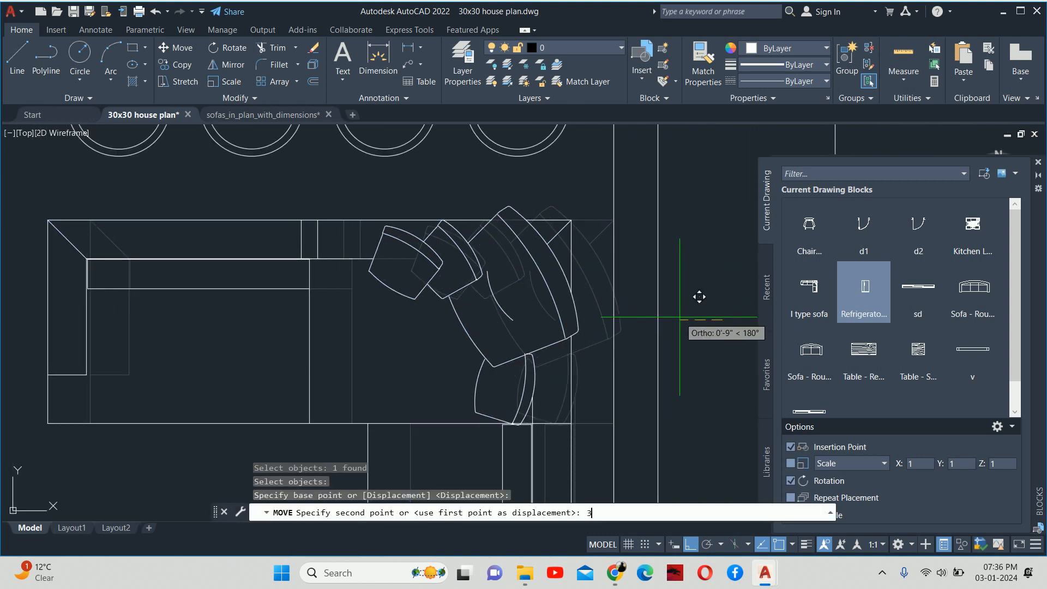
text(3)
key(Escape)
key(Escape)
scroll(671, 311, down, 5)
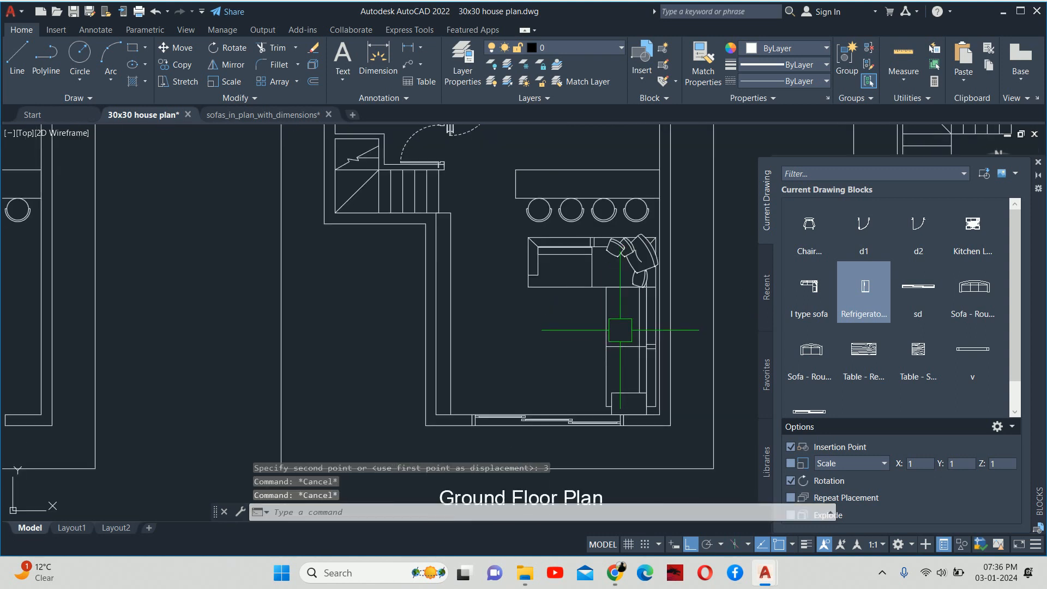
Move the sofa 3 inches up, away from the sliding-window wall.
key(Return)
click(616, 342)
key(Return)
click(579, 340)
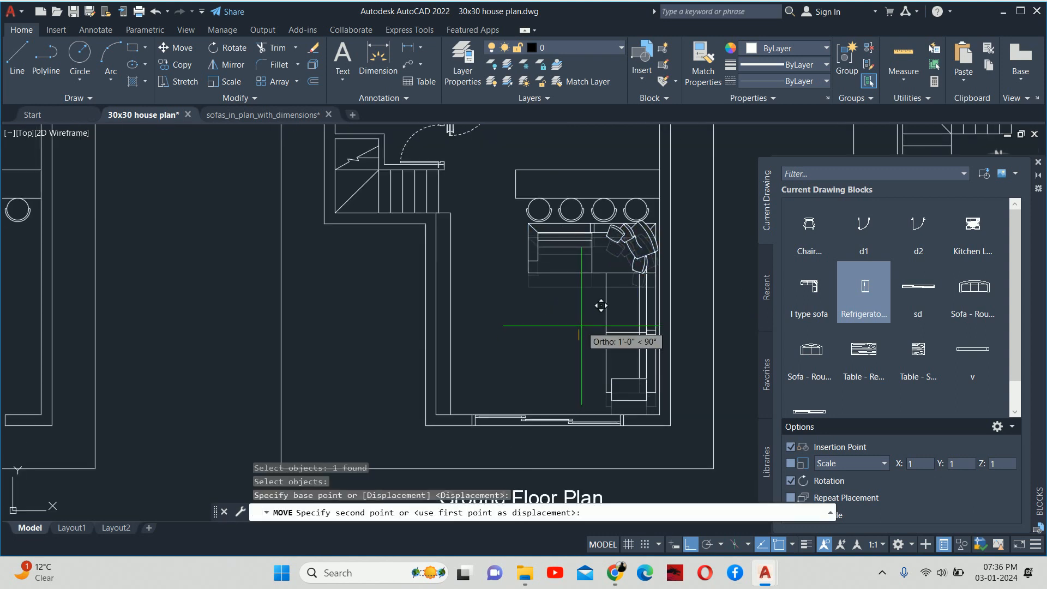
text(3)
key(Escape)
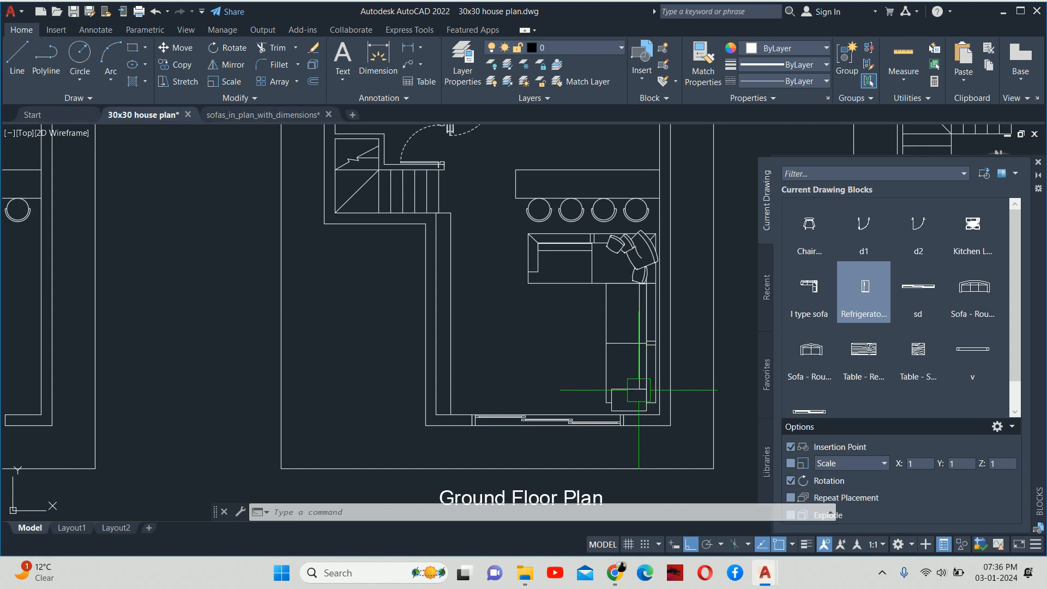
Measure the vertical gap between the sofa's back and the breakfast counter with a temporary linear dimension.
scroll(638, 390, up, 2)
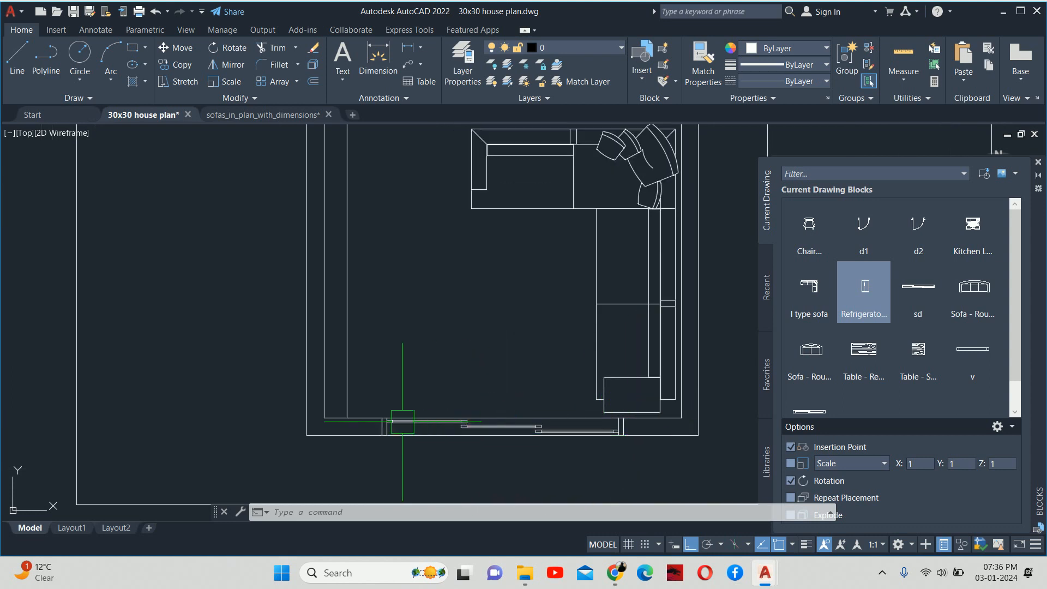
middle_drag(483, 311, 484, 449)
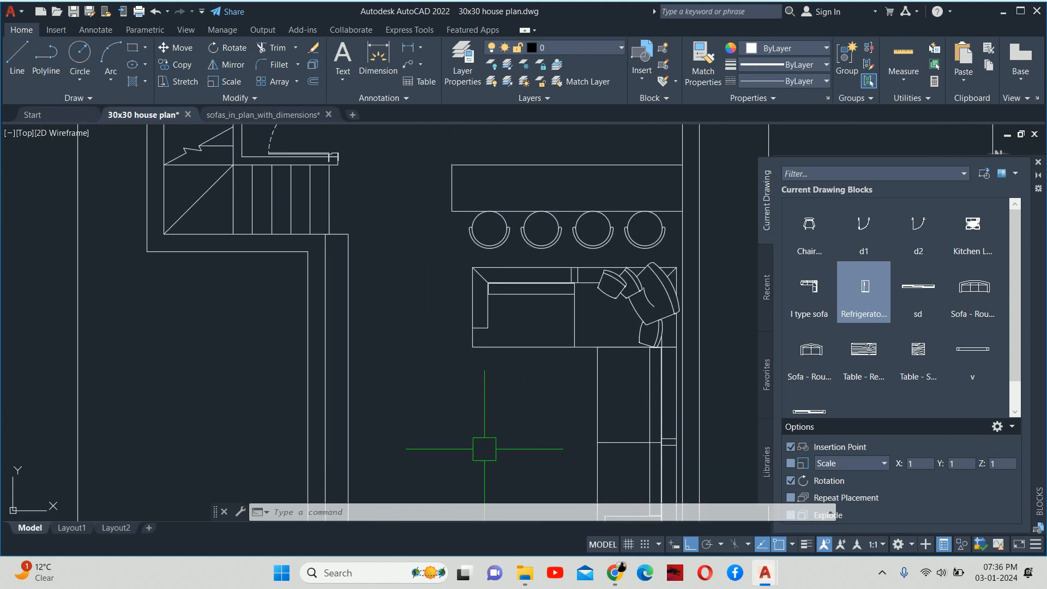
scroll(502, 279, up, 2)
key(Escape)
key(Escape)
key(Escape)
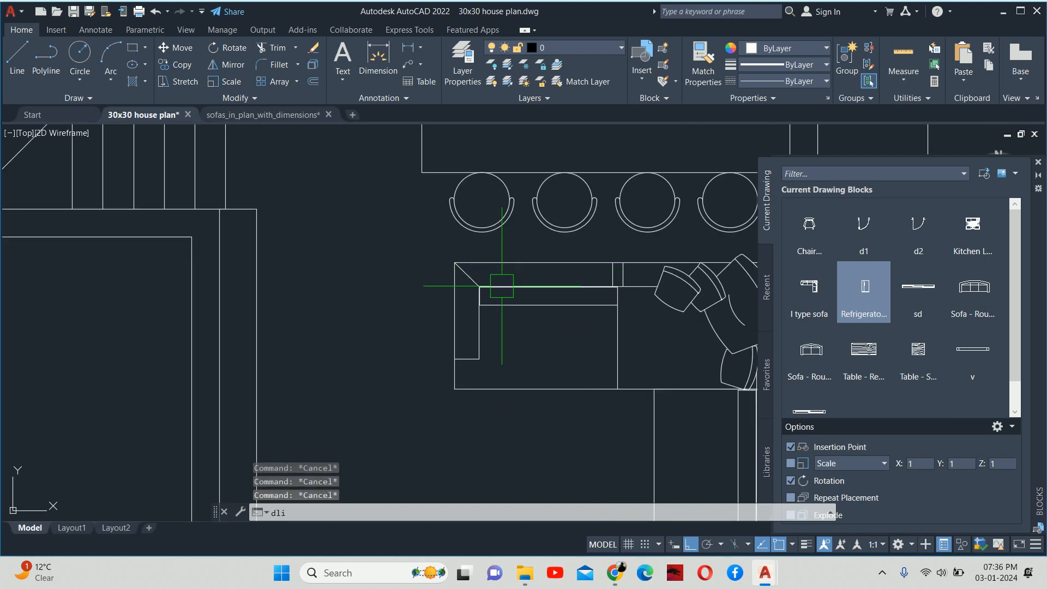
key(Return)
click(491, 261)
click(508, 169)
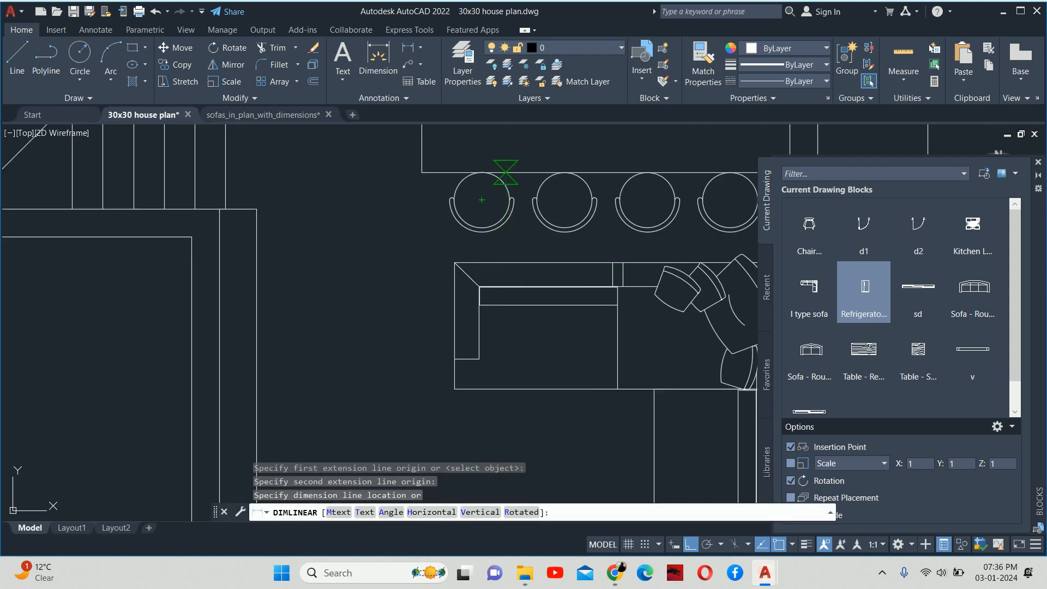
key(Escape)
scroll(386, 225, down, 4)
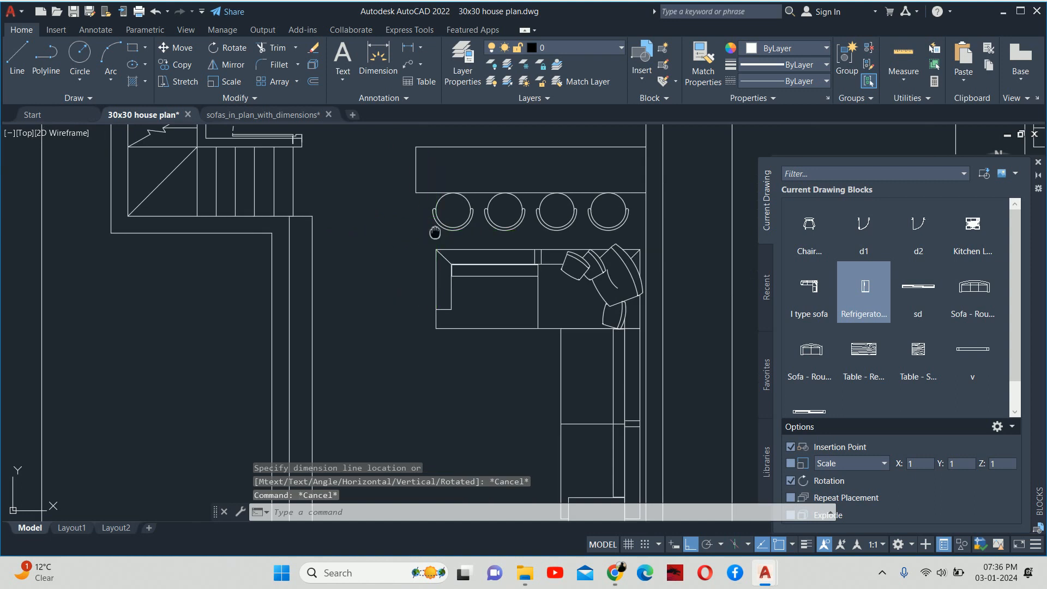
Measure the vertical gap between the breakfast counter and the kitchen worktop above it with a temporary linear dimension.
key(Escape)
key(Escape)
key(Escape)
text(dli)
key(Return)
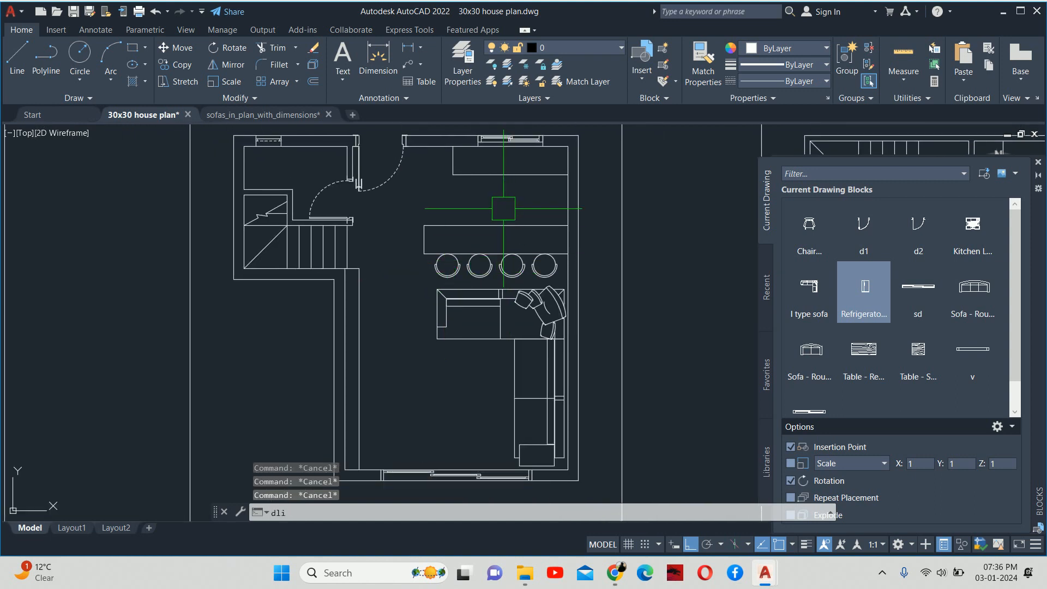
click(496, 224)
click(496, 174)
scroll(496, 190, up, 3)
key(Escape)
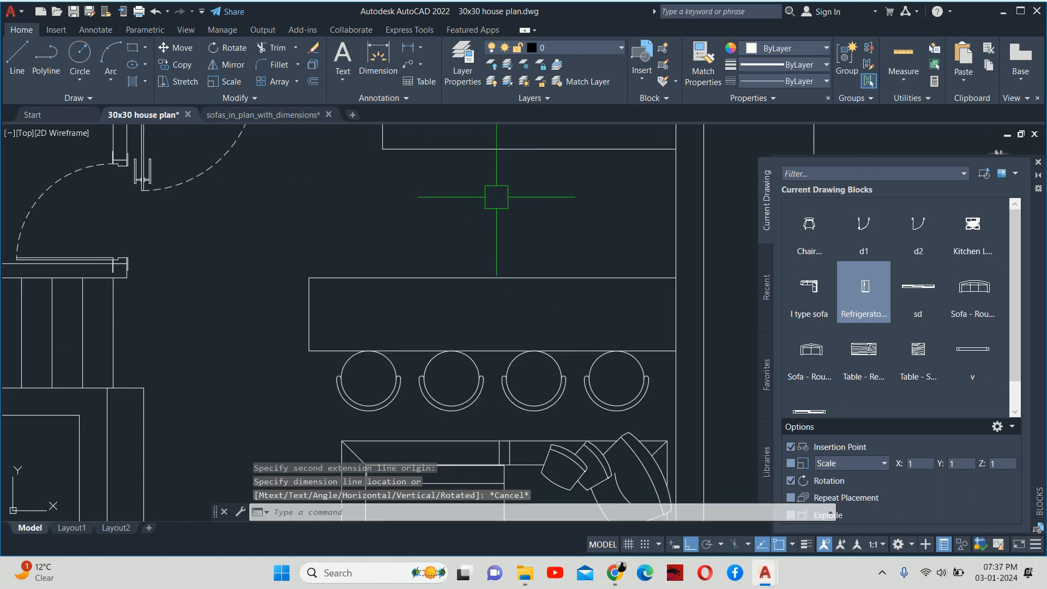
Stretch the breakfast counter and its four stools 6 inches up, away from the sofa.
text(s)
key(Return)
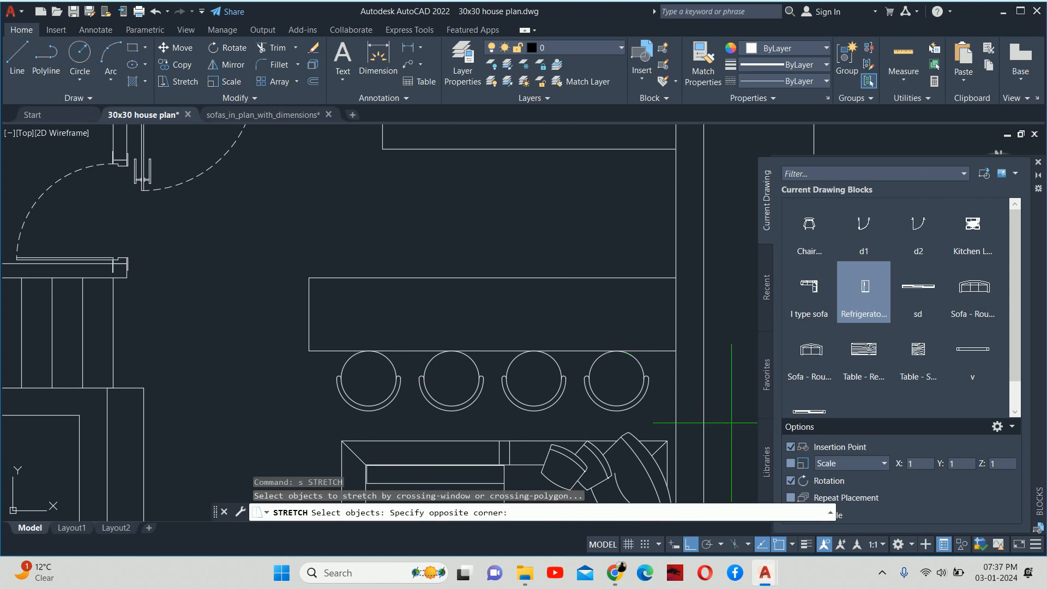
click(212, 233)
key(Return)
click(225, 243)
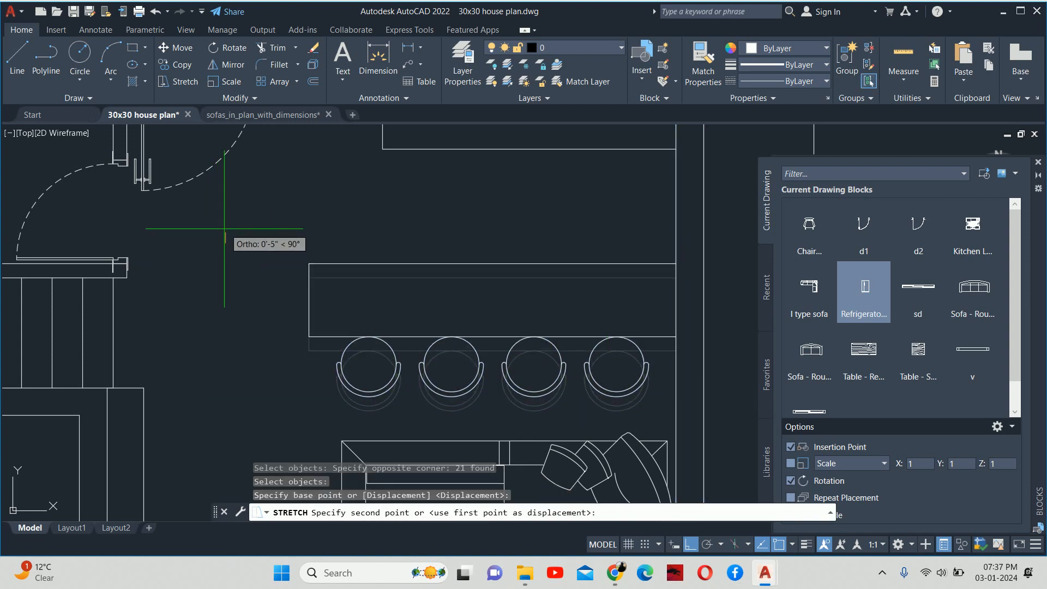
text(6)
key(Return)
key(Escape)
key(Escape)
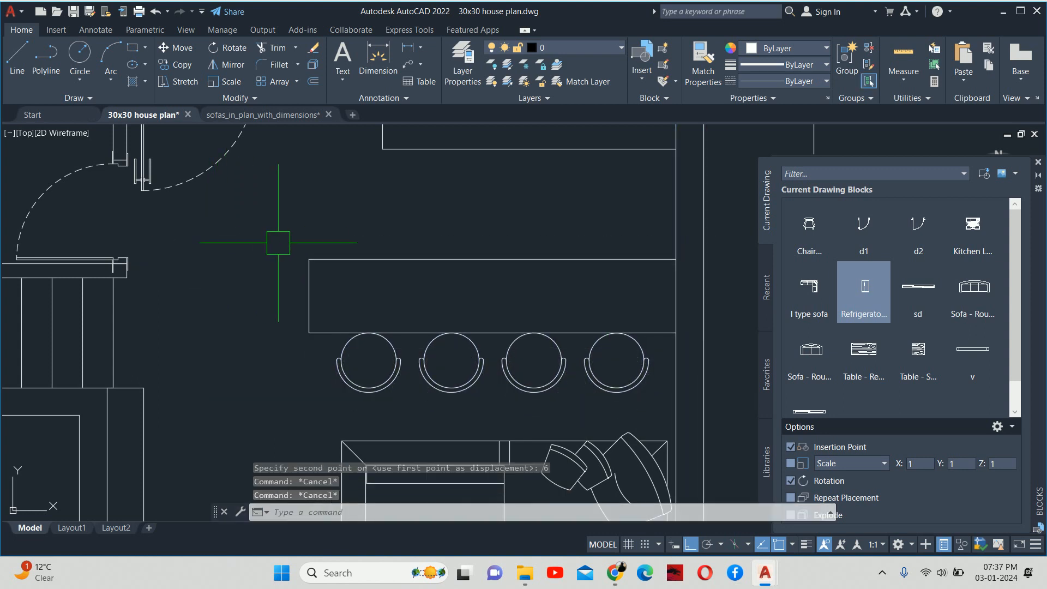
Draw a 30-inch by 5-foot rectangle for the centre table, starting 12 inches below the sofa's lower-left corner.
scroll(281, 263, down, 5)
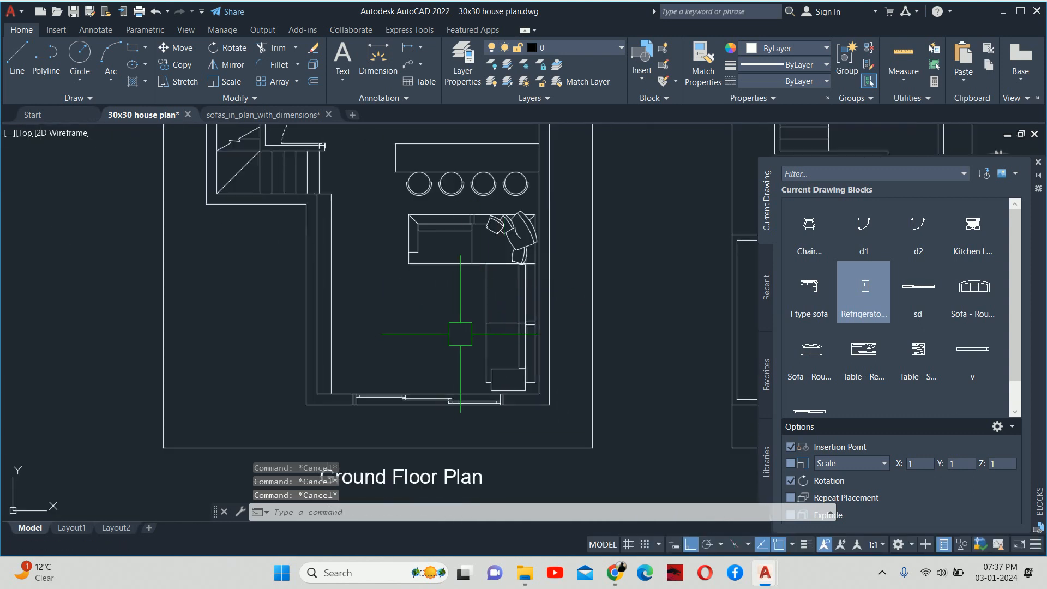
text(rec)
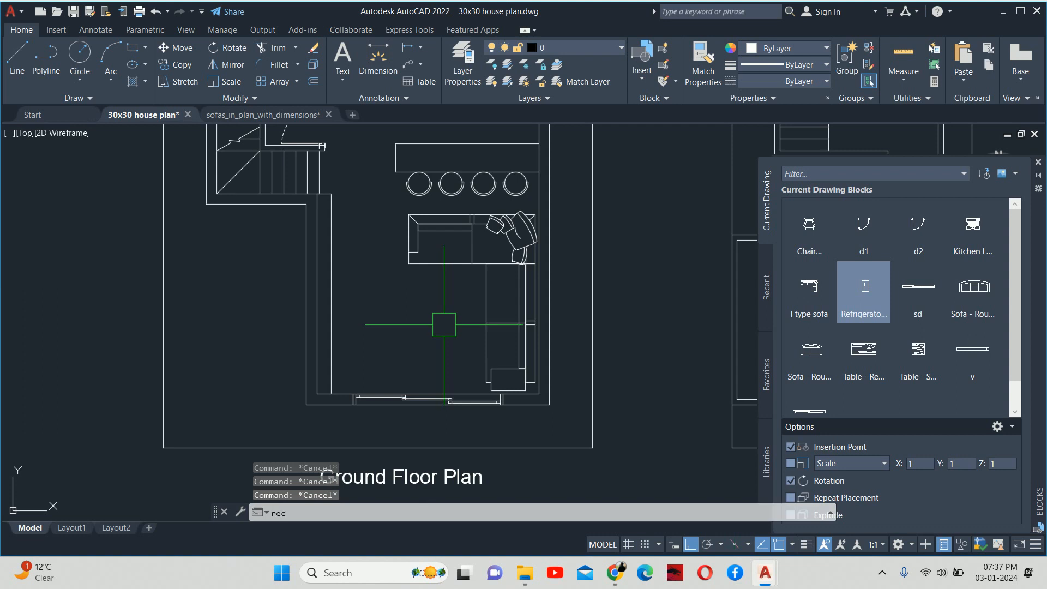
key(Return)
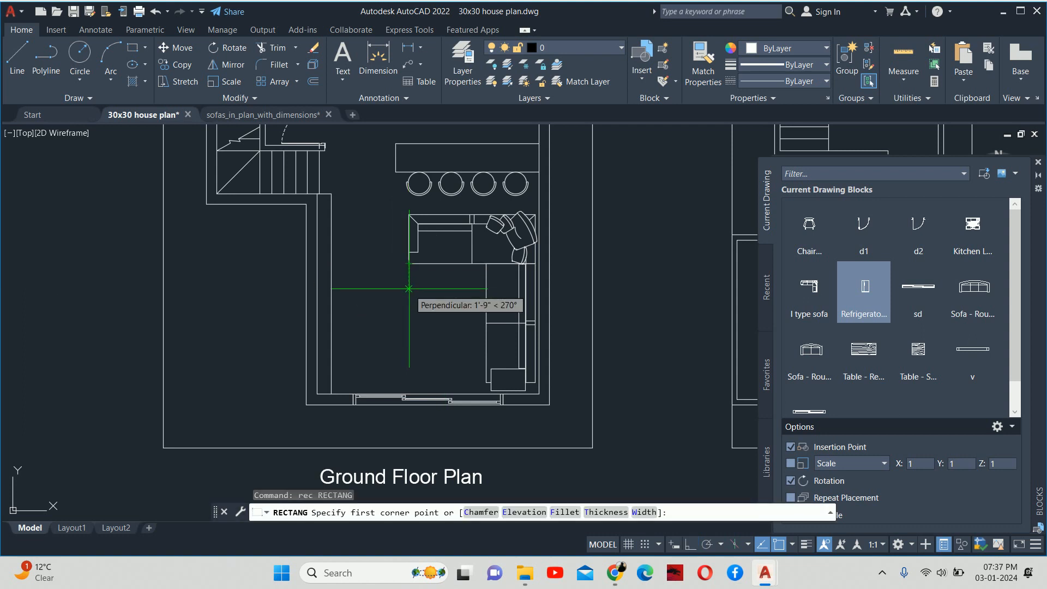
text(12)
key(Return)
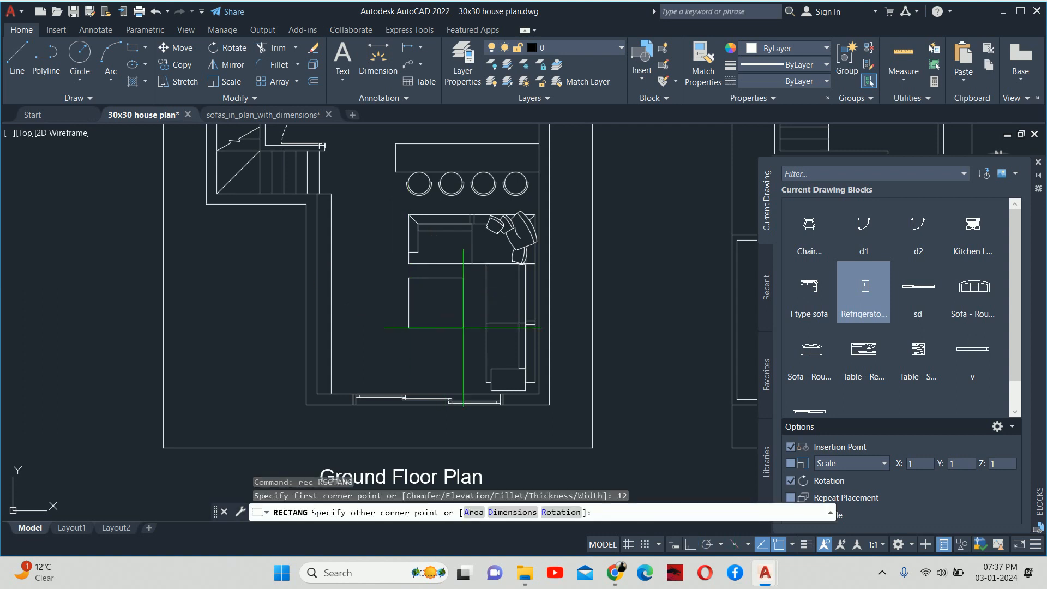
text(d)
key(Return)
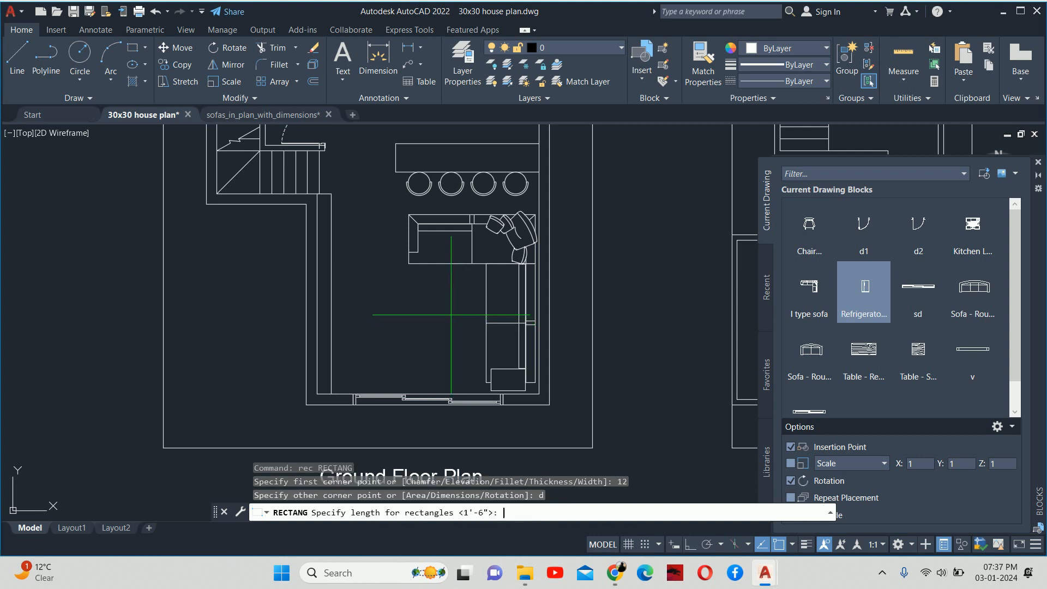
text(30)
key(Return)
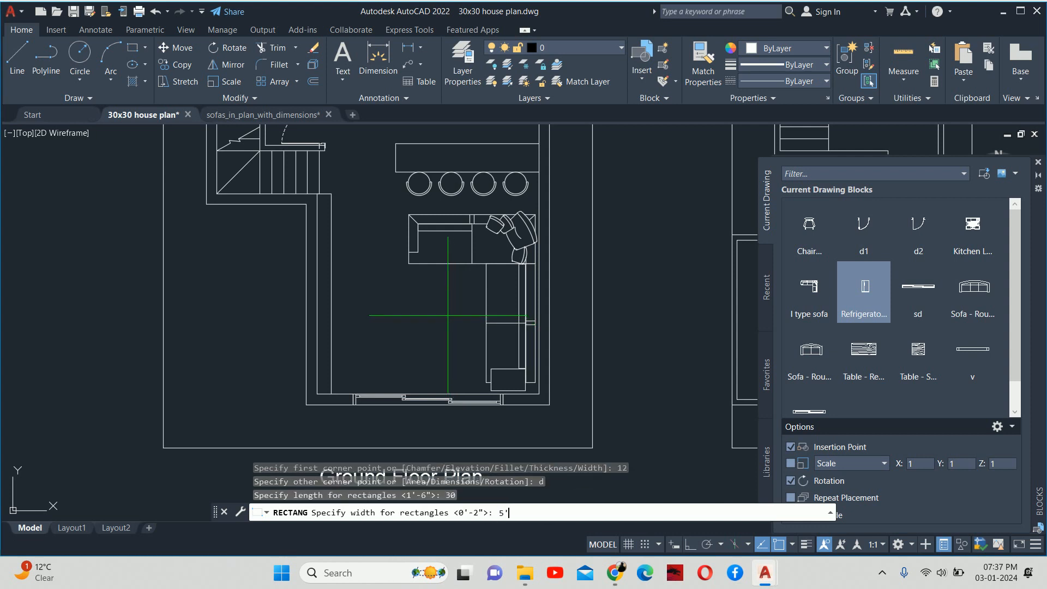
text(5')
key(Return)
click(452, 338)
key(Escape)
key(Escape)
key(Escape)
Move the centre table horizontally to the right, toward the sofa's long side.
middle_drag(444, 335, 453, 317)
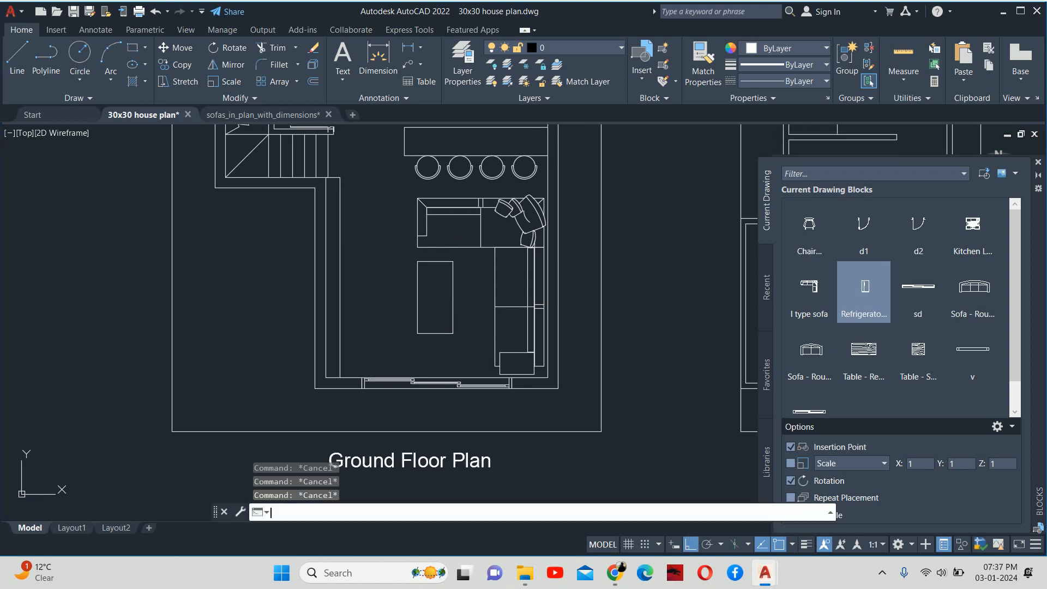
text(m)
key(Return)
click(417, 297)
key(Return)
scroll(373, 287, up, 2)
click(365, 286)
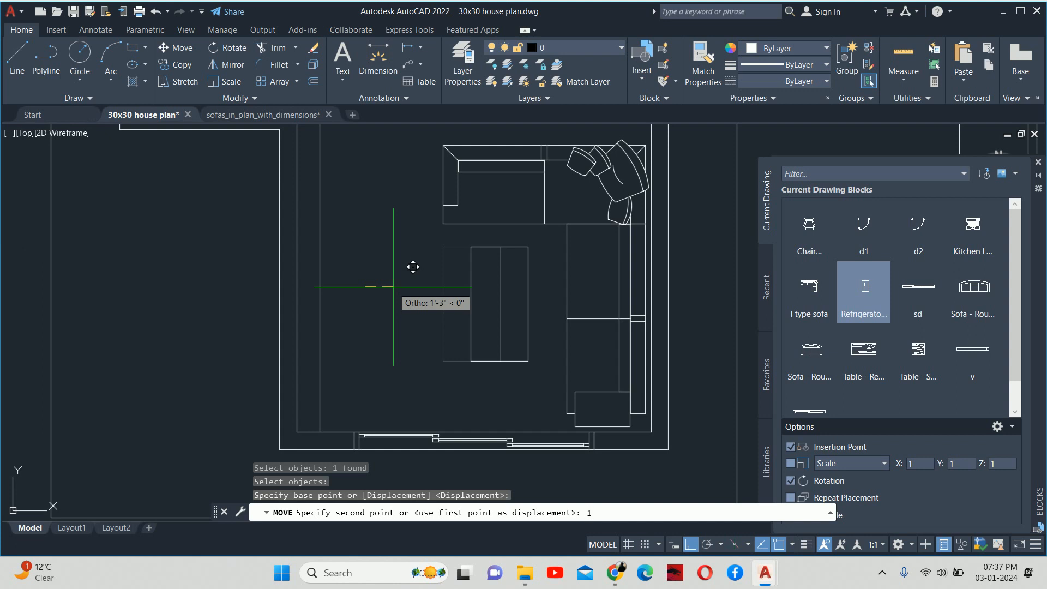
key(Return)
key(Escape)
Move the centre table another 6 inches to the right.
key(Return)
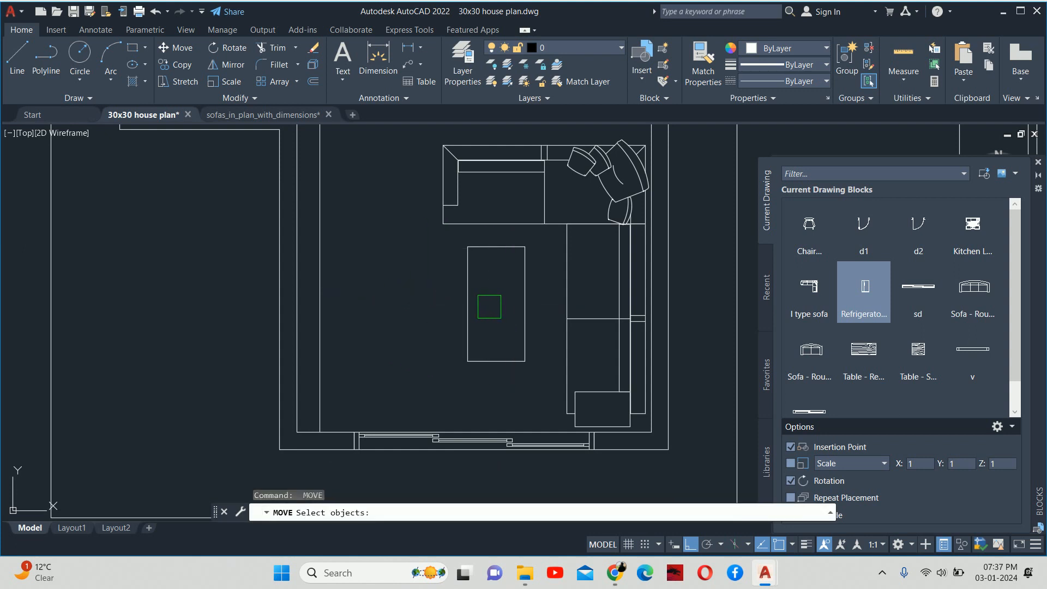
click(467, 305)
key(Return)
click(456, 306)
text(6)
key(Return)
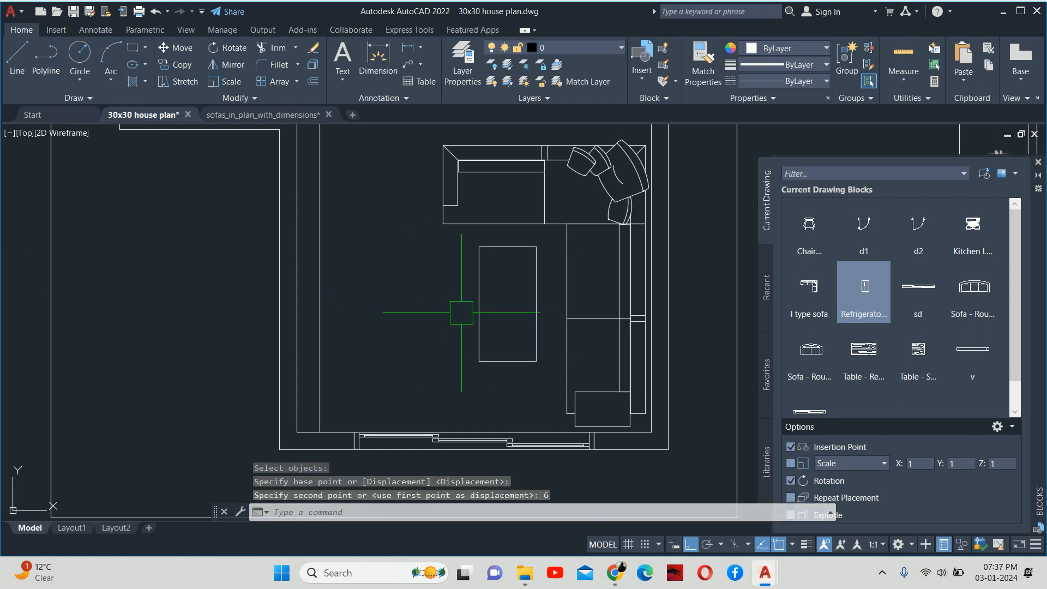
key(Escape)
key(Escape)
Move the centre table 6 inches down, away from the sofa's upper section.
text(m)
key(Return)
click(489, 313)
key(Return)
click(446, 290)
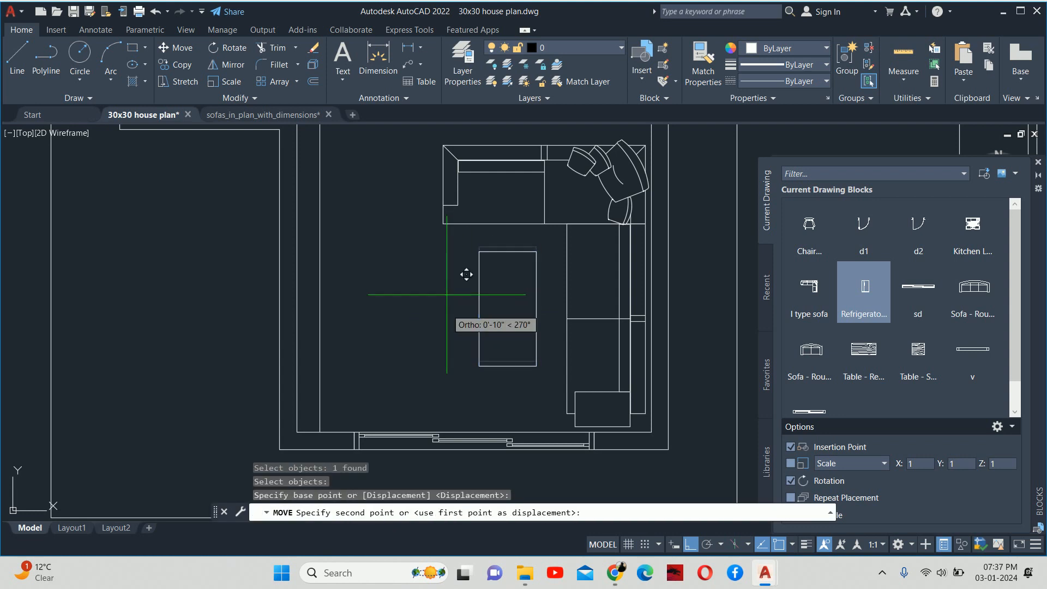
text(6)
key(Return)
key(Escape)
key(Escape)
key(Escape)
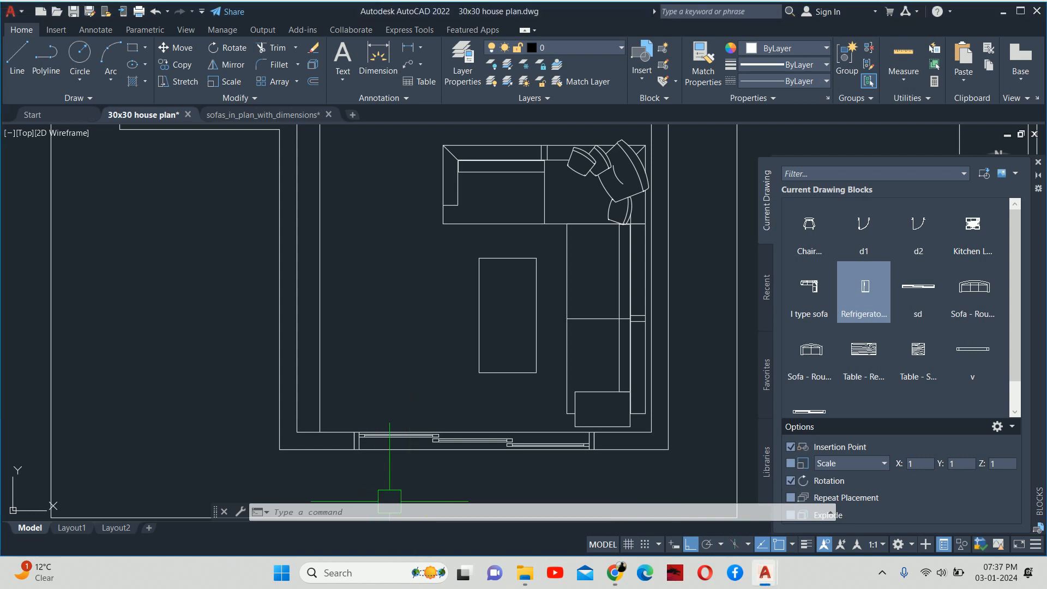
Draw an 18 by 18 inch square 12 inches left of the centre table, aligned with the table's top edge.
scroll(554, 354, down, 4)
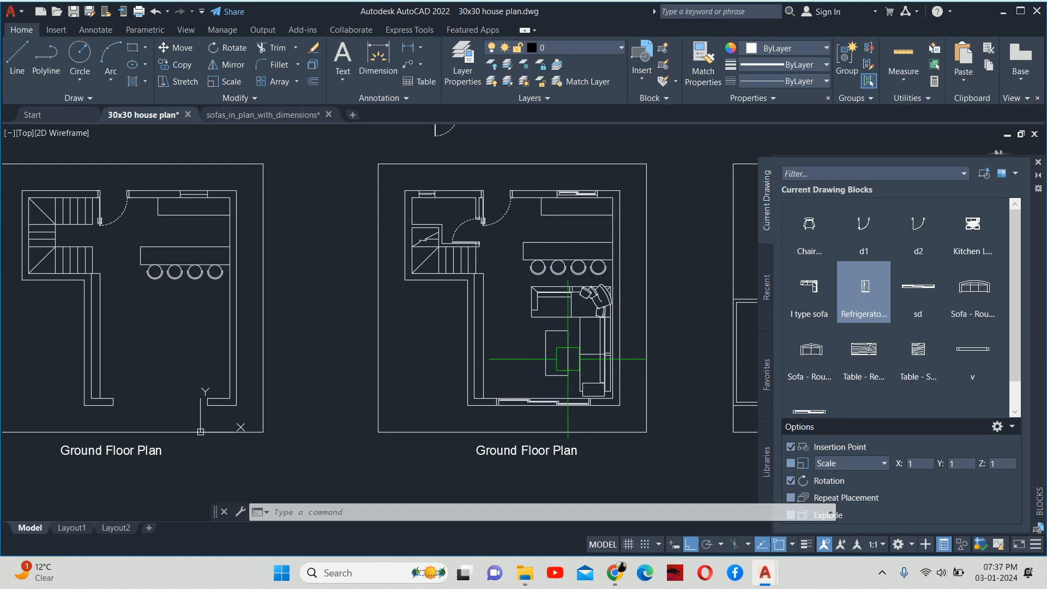
scroll(540, 345, up, 3)
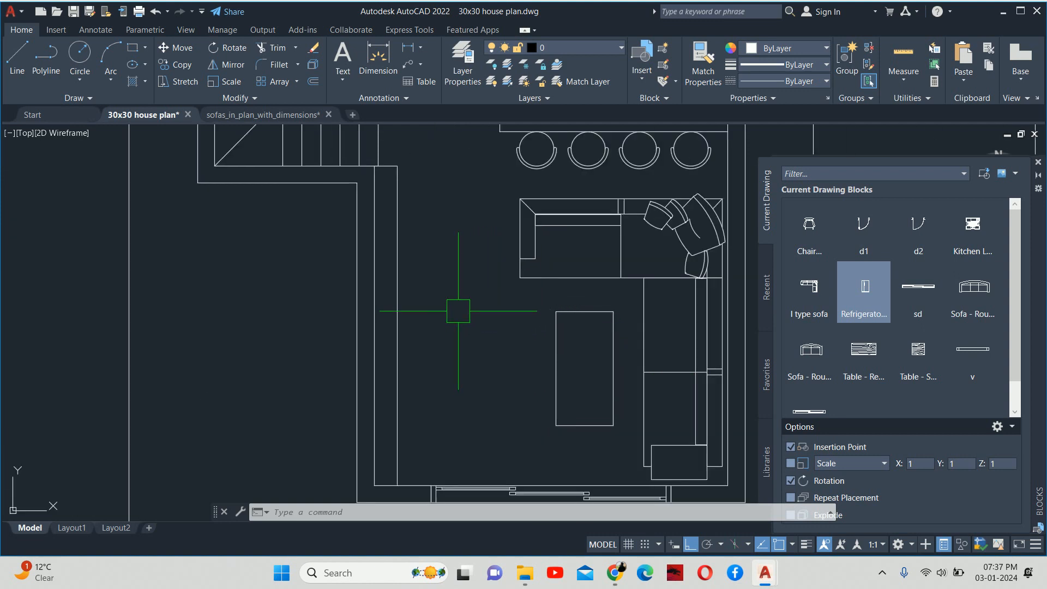
key(Escape)
key(Escape)
key(Escape)
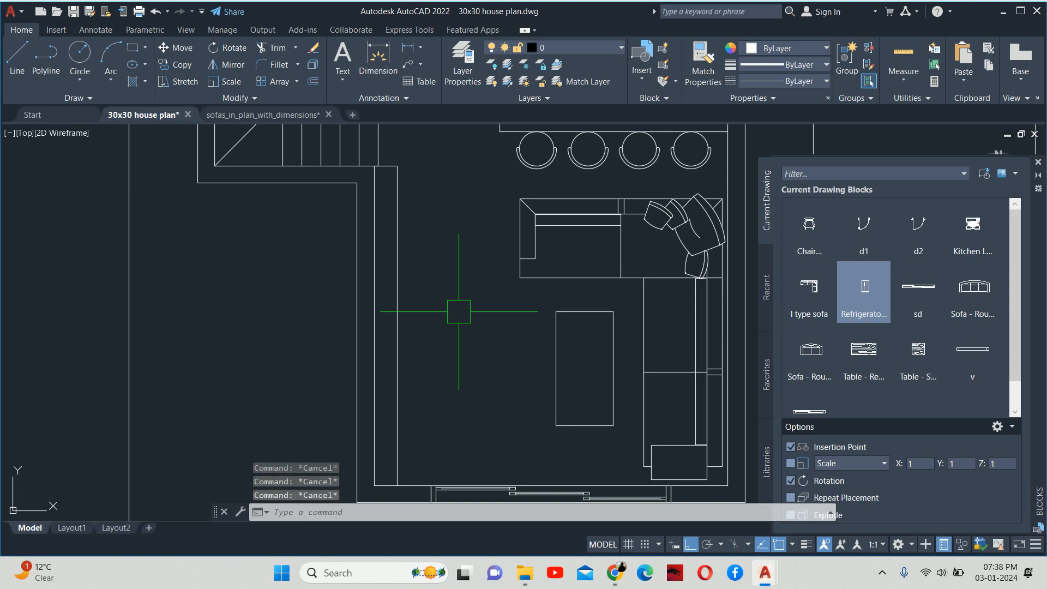
text(rec)
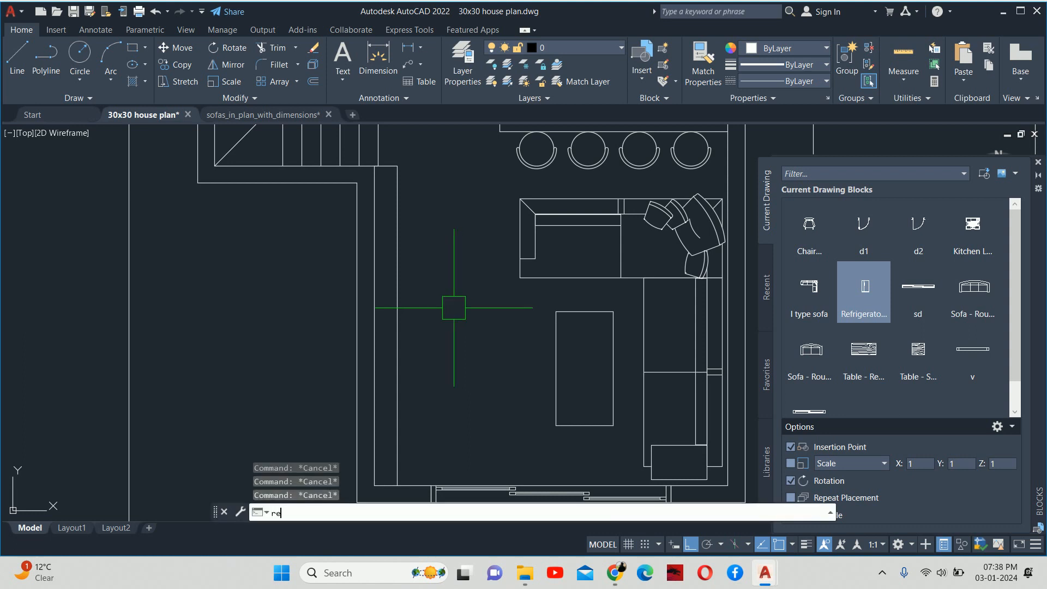
key(Return)
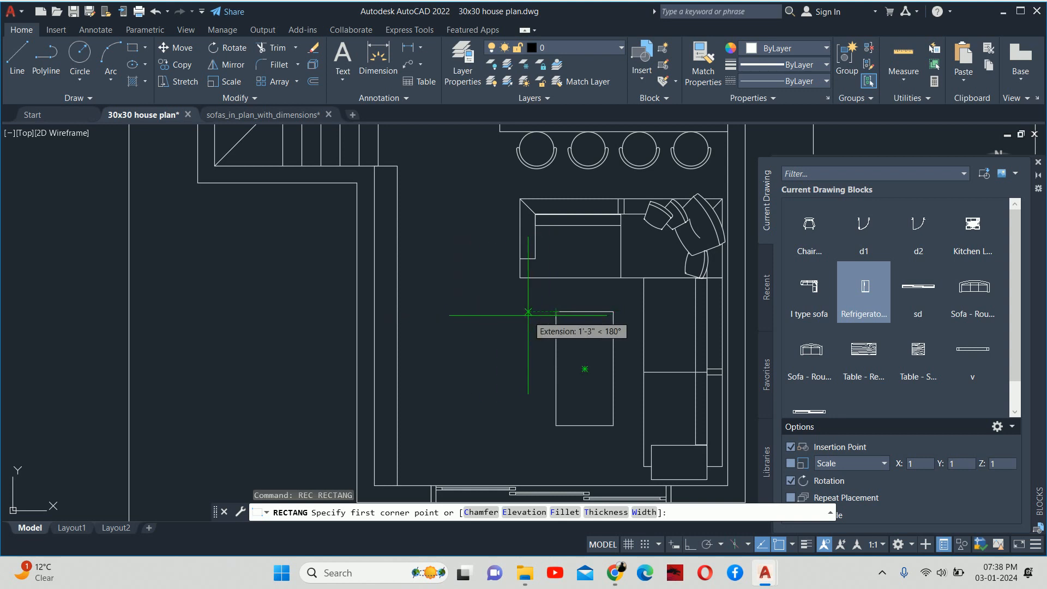
text(12)
key(Return)
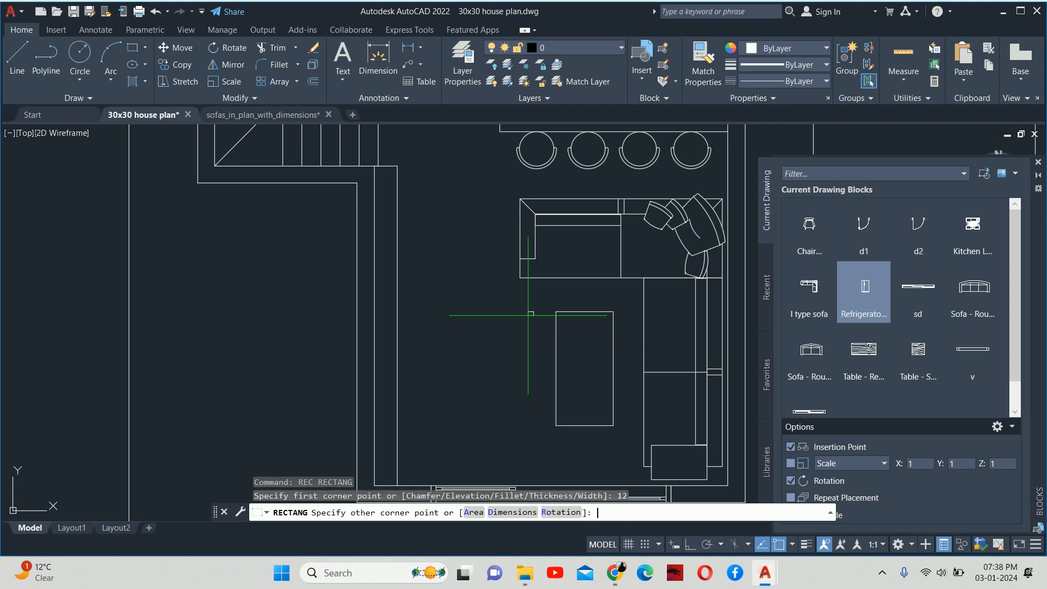
key(Return)
text(18)
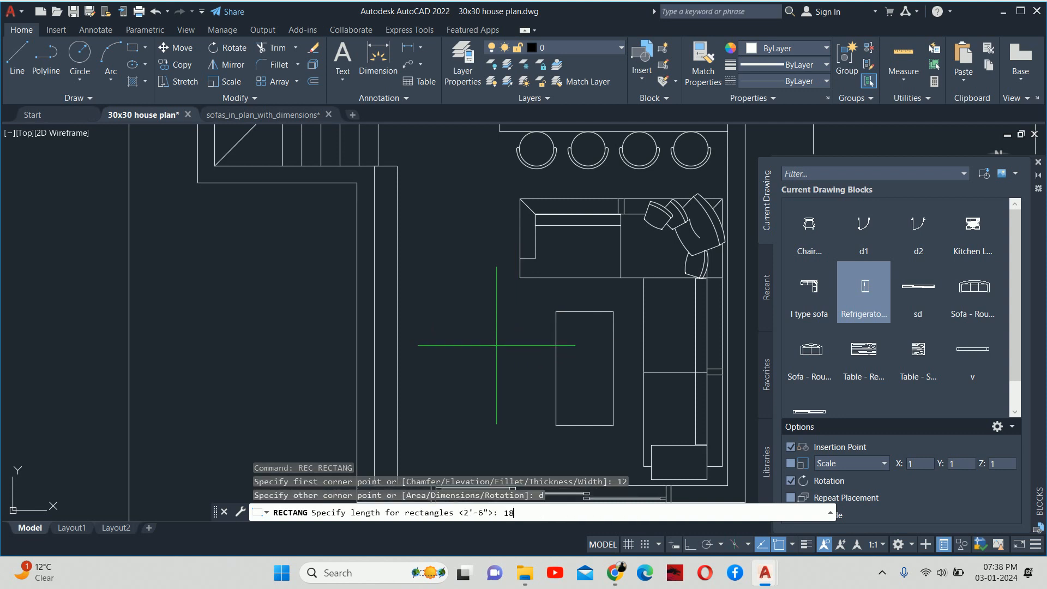
key(Return)
text(1)
key(Return)
click(484, 348)
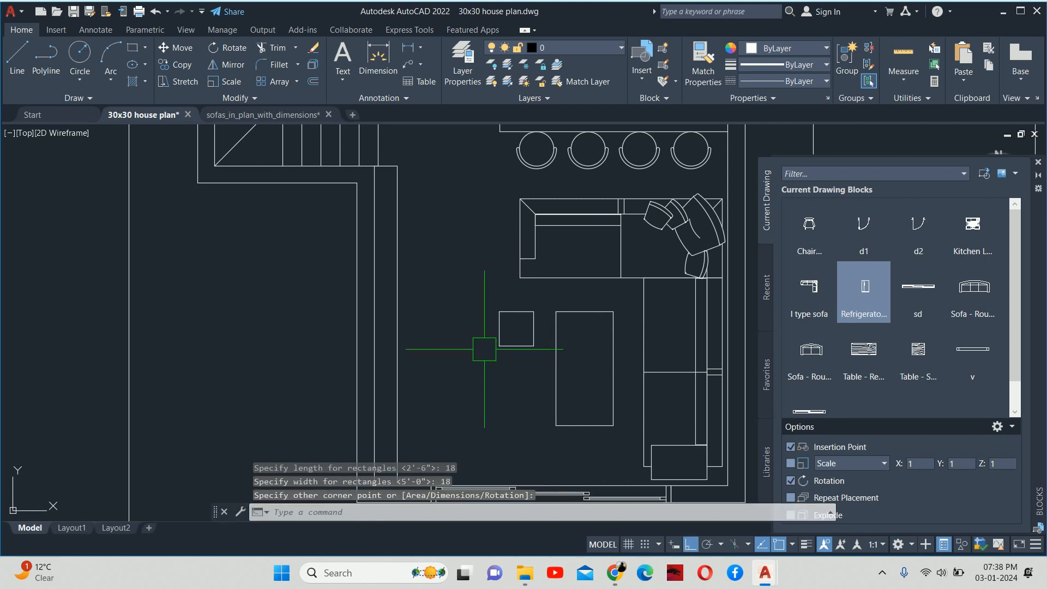
key(Escape)
key(Escape)
key(Escape)
Stretch the lower edge of the square beside the centre table 2 inches down.
scroll(531, 346, up, 2)
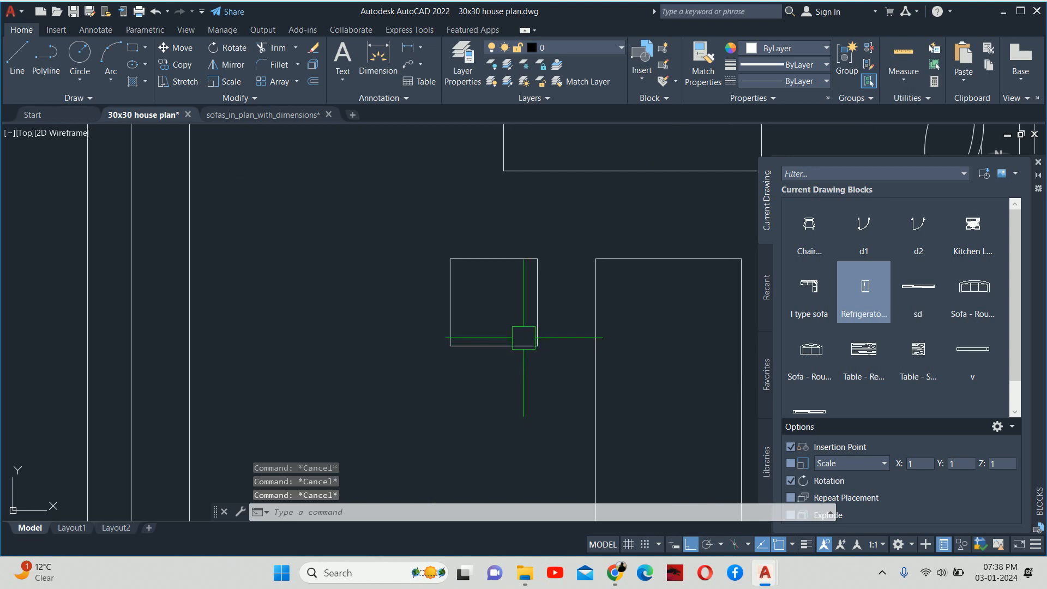
text(s)
key(Return)
click(551, 367)
click(411, 327)
key(Return)
click(372, 326)
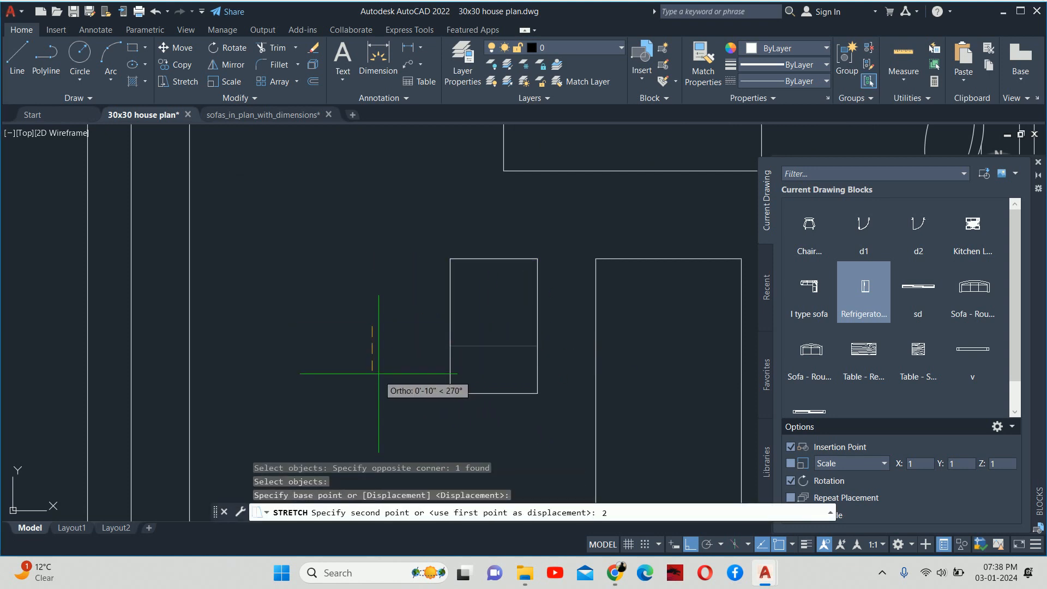
key(Return)
key(Escape)
key(Escape)
Stretch the left edge of the same square 2 inches to the left.
key(Return)
click(495, 407)
click(377, 200)
key(Return)
click(360, 239)
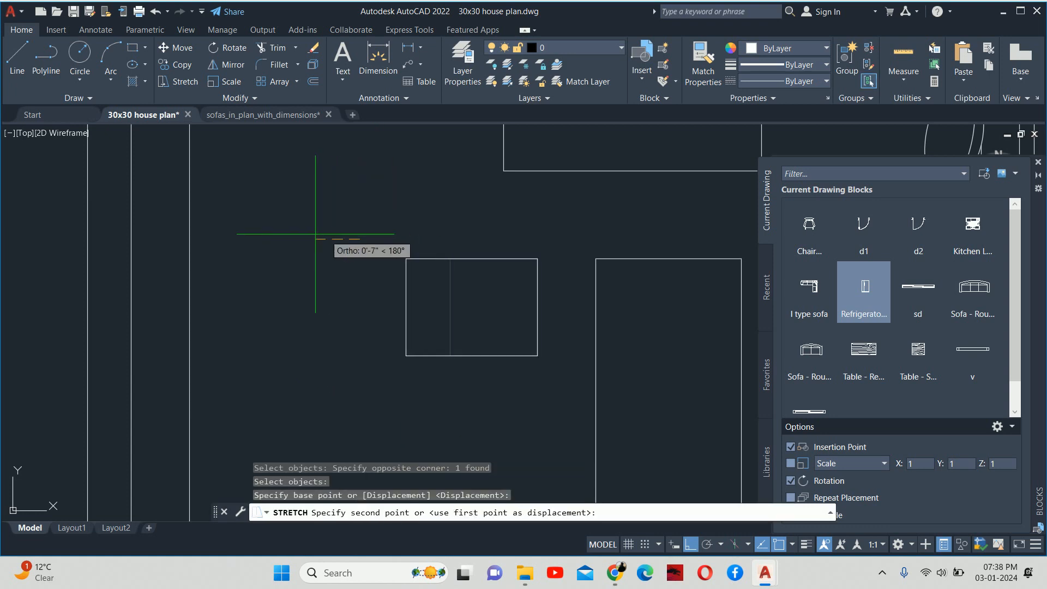
text(2)
key(Return)
key(Escape)
key(Escape)
Stretch the square's lower edge a further 2 inches down.
key(Return)
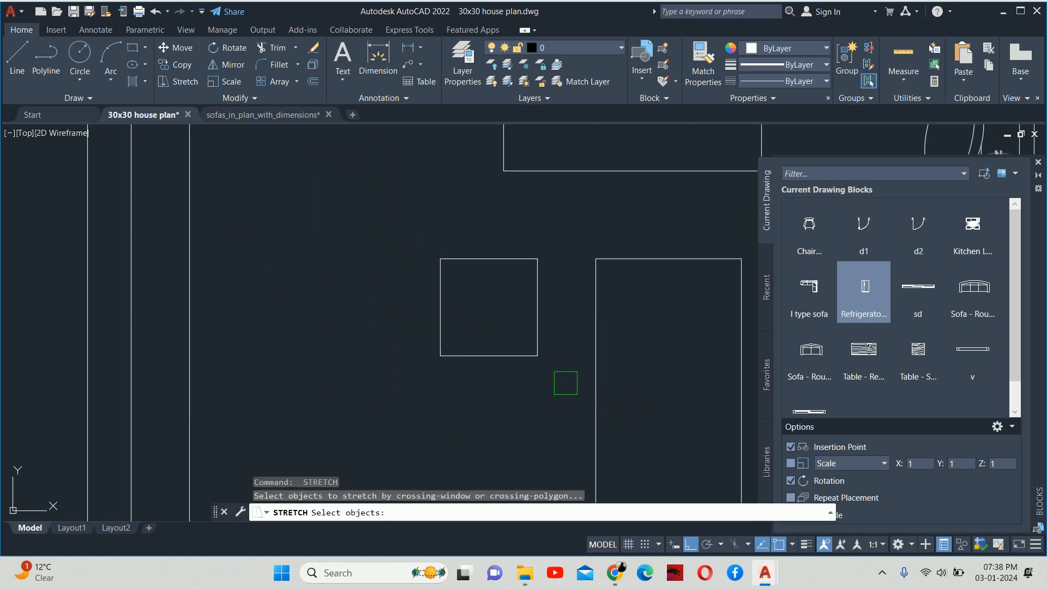
click(555, 381)
click(339, 326)
key(Return)
click(304, 320)
text(2)
key(Return)
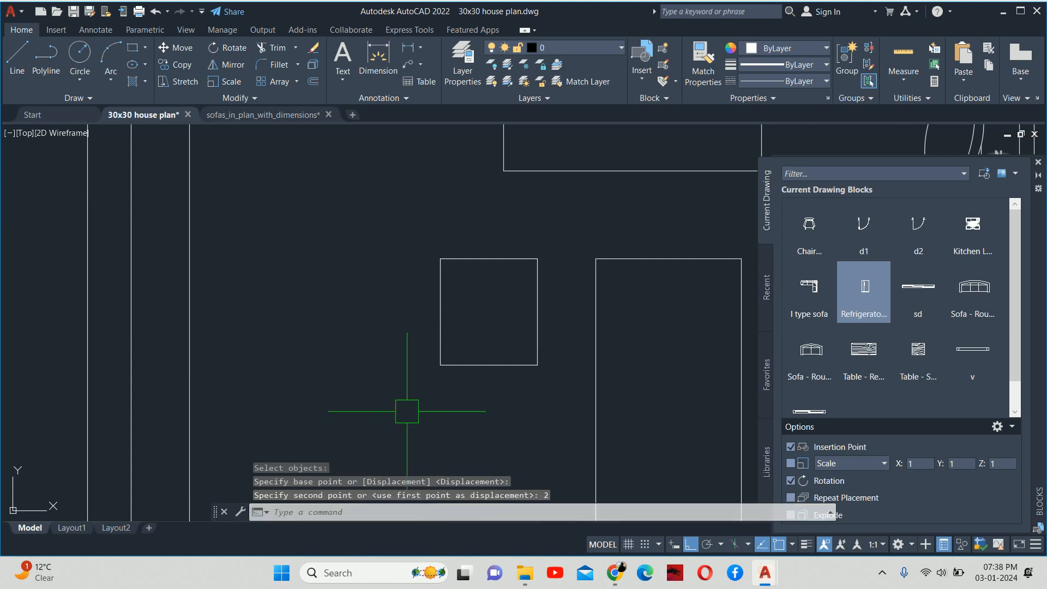
key(Escape)
Stretch the square's left edge further left so its width matches its height.
key(Return)
click(441, 414)
click(368, 199)
key(Return)
click(343, 254)
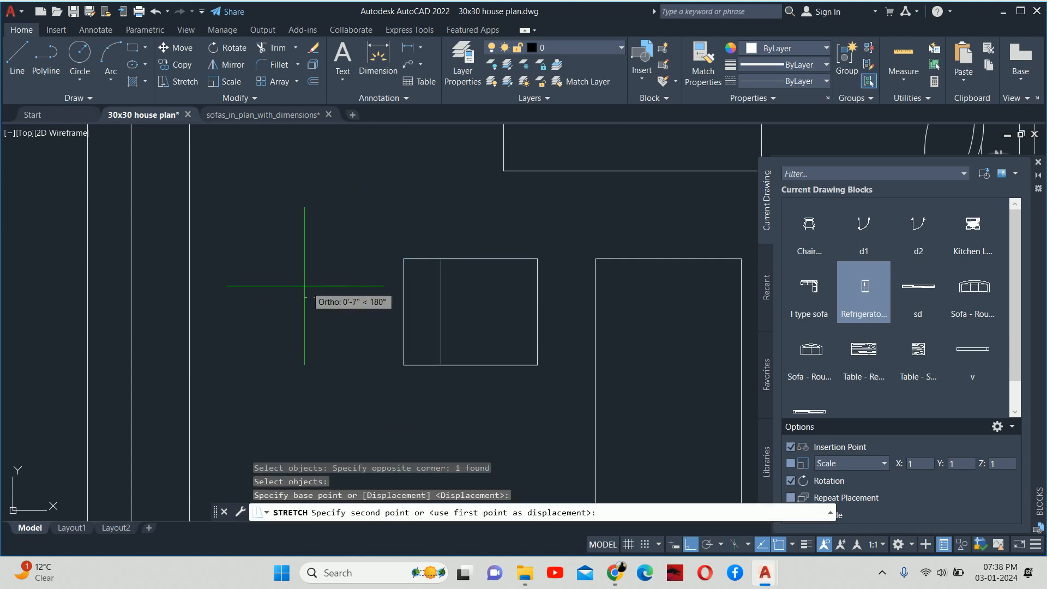
key(Return)
key(Escape)
Mirror the square across the centre table's horizontal midline, keeping the original.
middle_drag(456, 320, 433, 309)
text(mi)
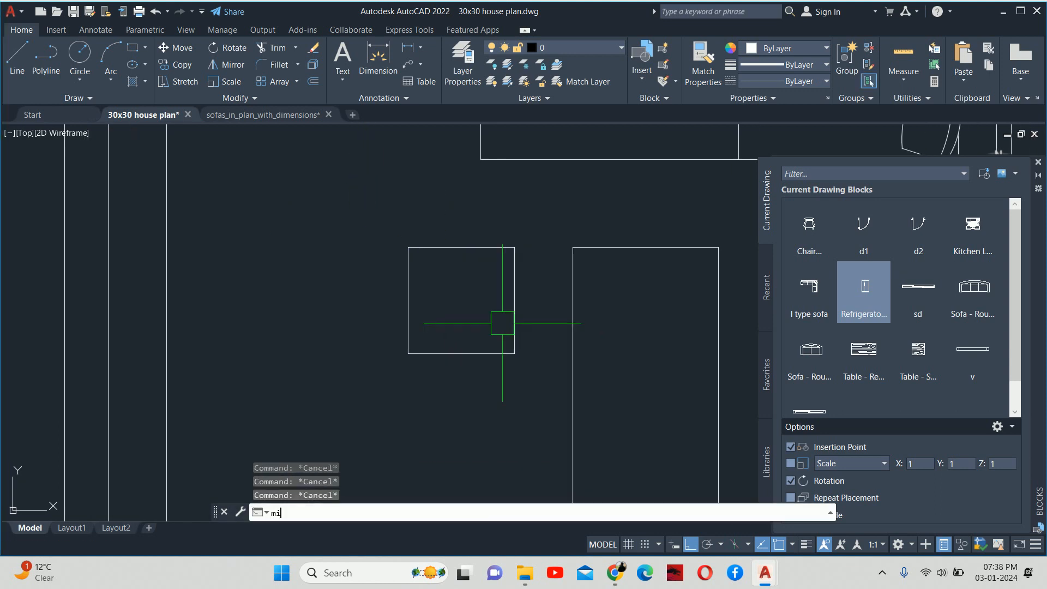
key(Return)
click(516, 334)
key(Return)
scroll(515, 333, down, 5)
scroll(518, 341, up, 2)
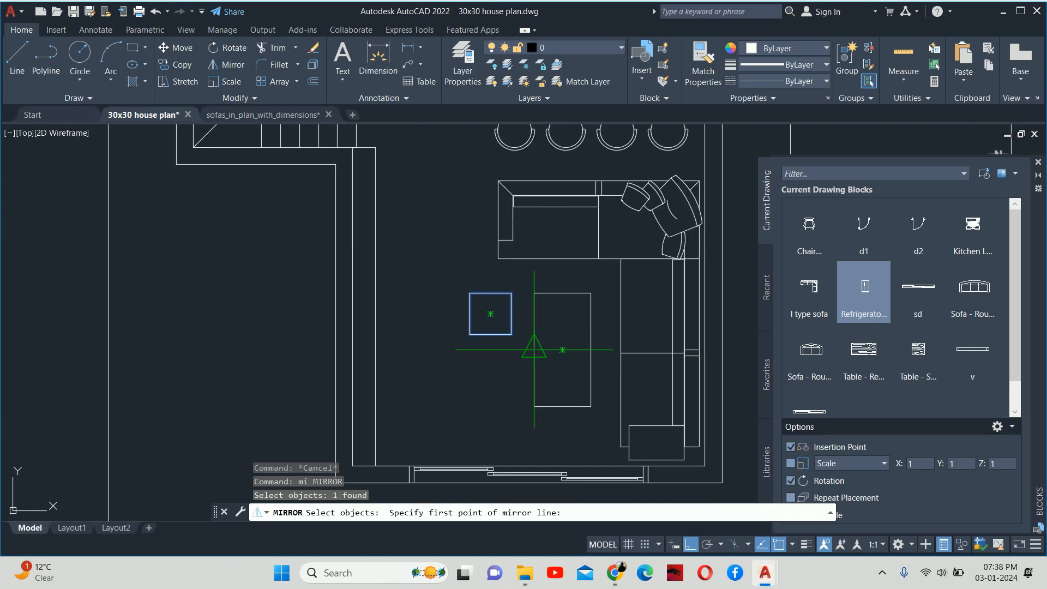
click(534, 349)
click(562, 350)
key(Return)
key(Escape)
key(Escape)
key(Escape)
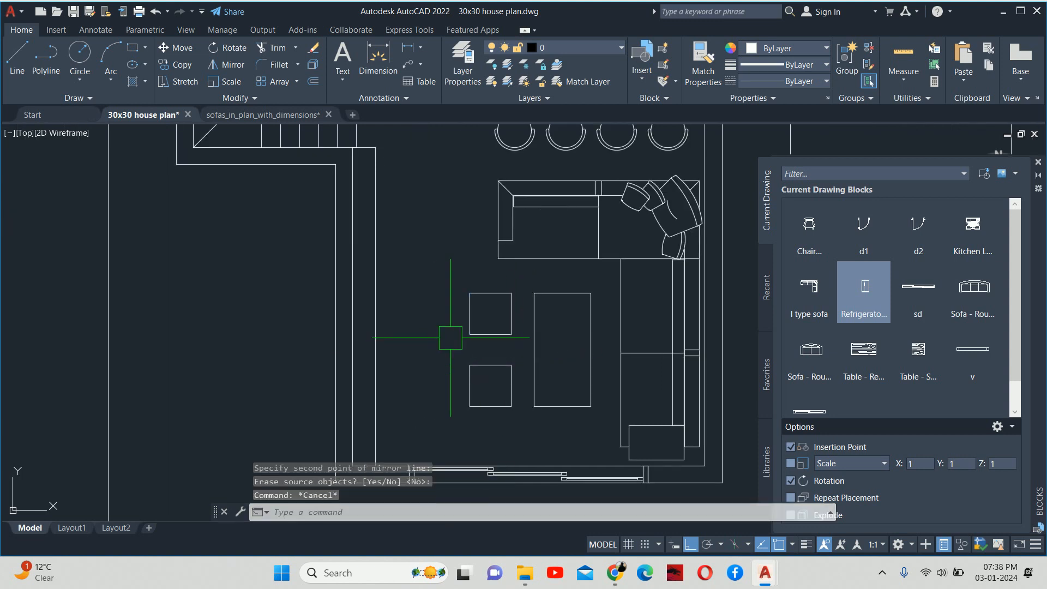
Draw a circle about 3 inches in radius near the middle of the centre table.
scroll(510, 330, down, 2)
scroll(509, 328, up, 2)
scroll(495, 316, up, 2)
scroll(495, 316, down, 2)
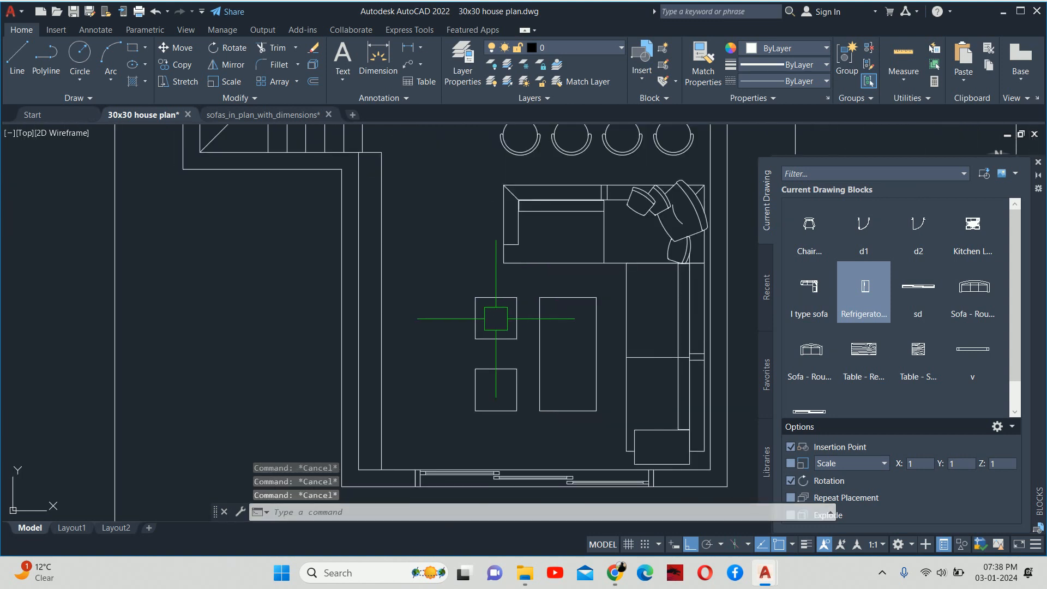
middle_drag(489, 341, 554, 332)
key(Return)
scroll(553, 331, up, 4)
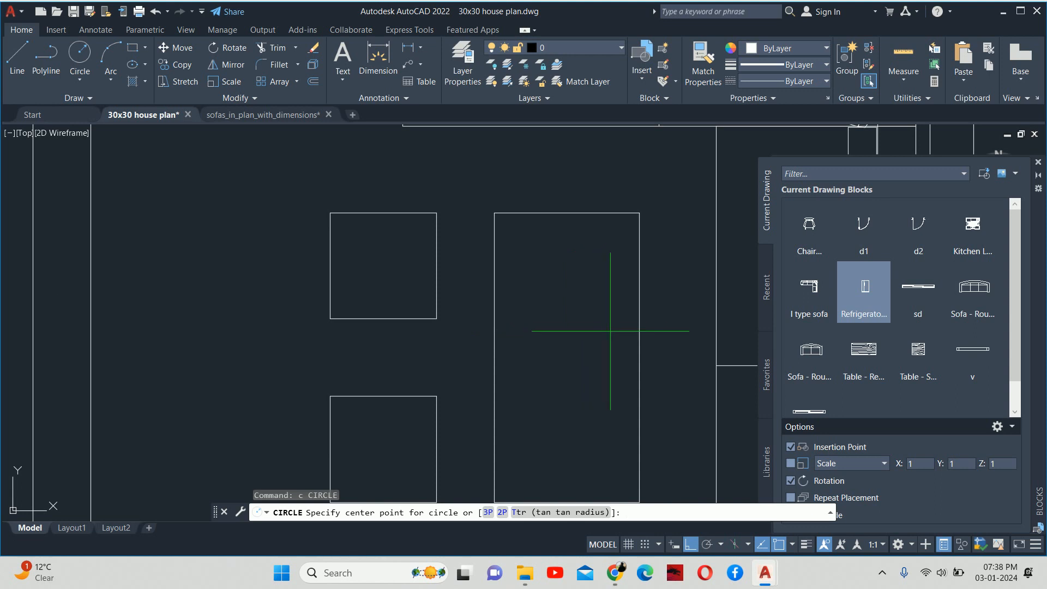
scroll(614, 336, down, 2)
click(584, 349)
scroll(584, 349, up, 4)
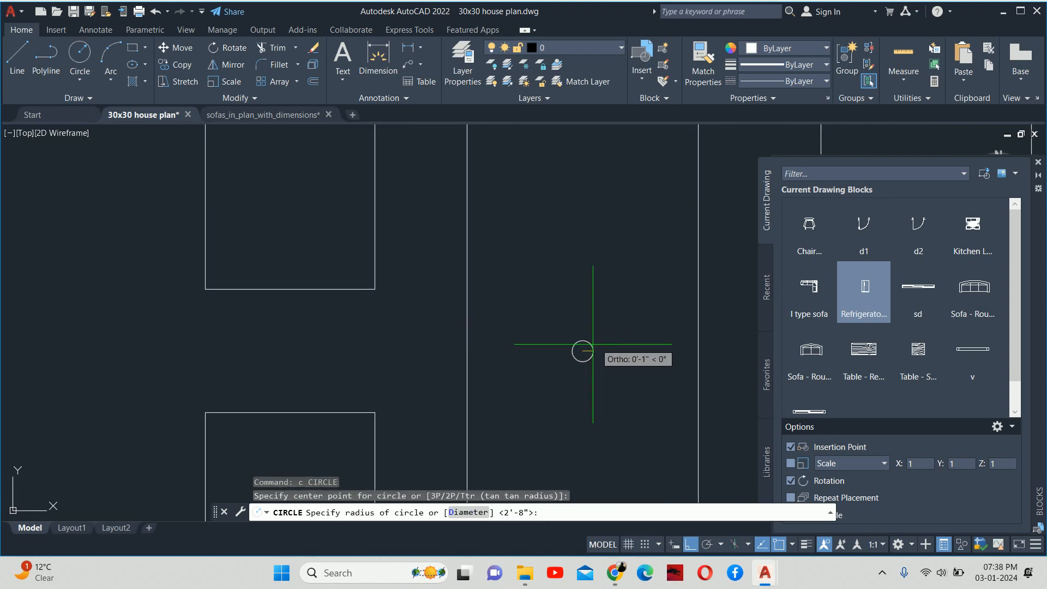
click(604, 340)
key(Escape)
key(Escape)
Offset the circle inward using the Through option to make a concentric inner circle about half its size.
text(o)
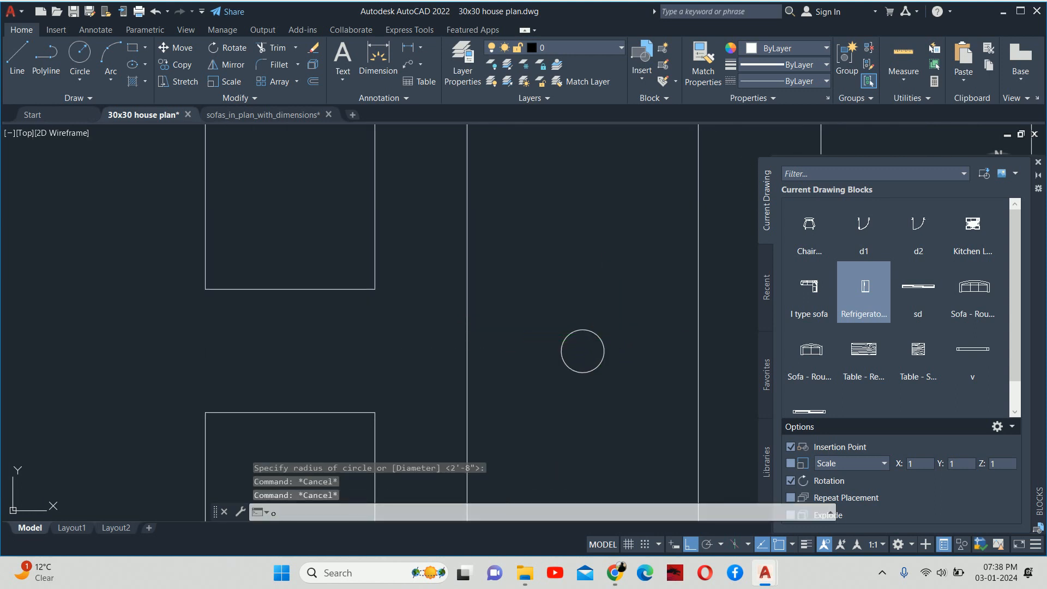
key(Return)
text(t)
key(Return)
scroll(584, 335, up, 4)
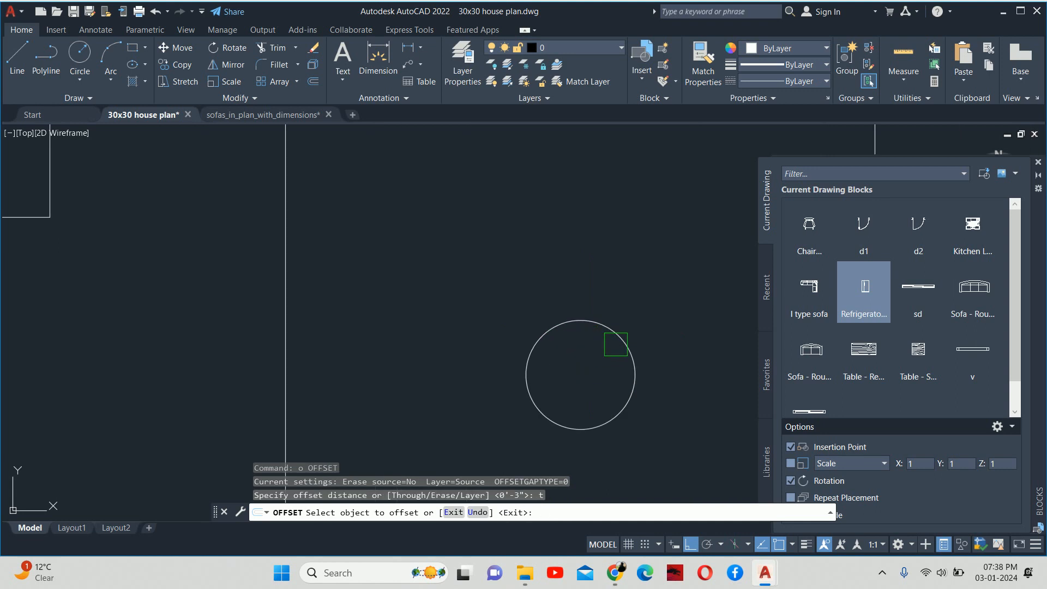
click(615, 344)
click(582, 349)
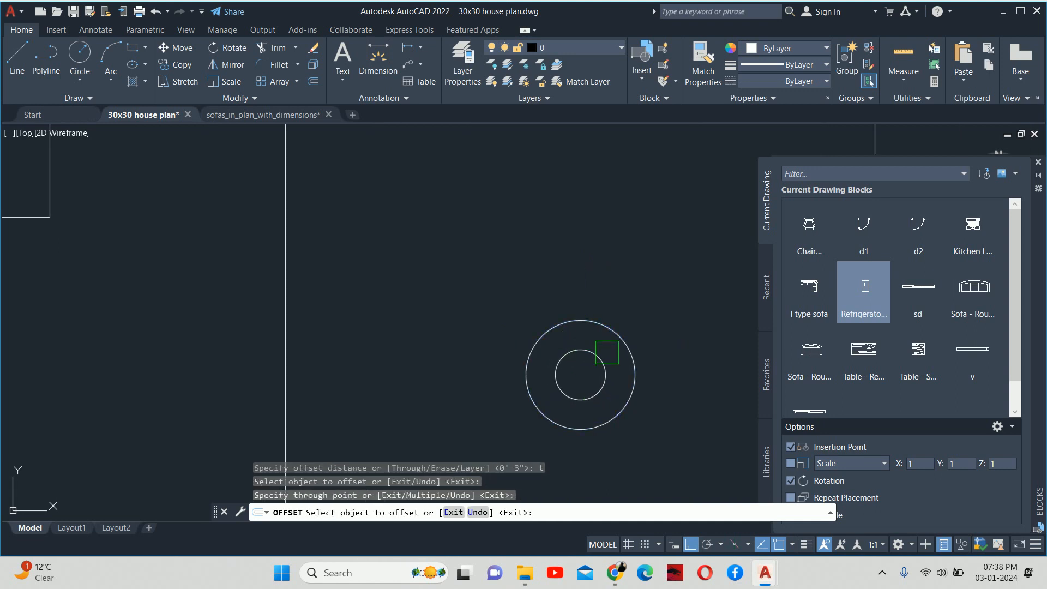
key(Escape)
Draw a small upright rectangle on the centre table, above and slightly left of the concentric circles.
scroll(606, 351, down, 9)
scroll(599, 338, up, 1)
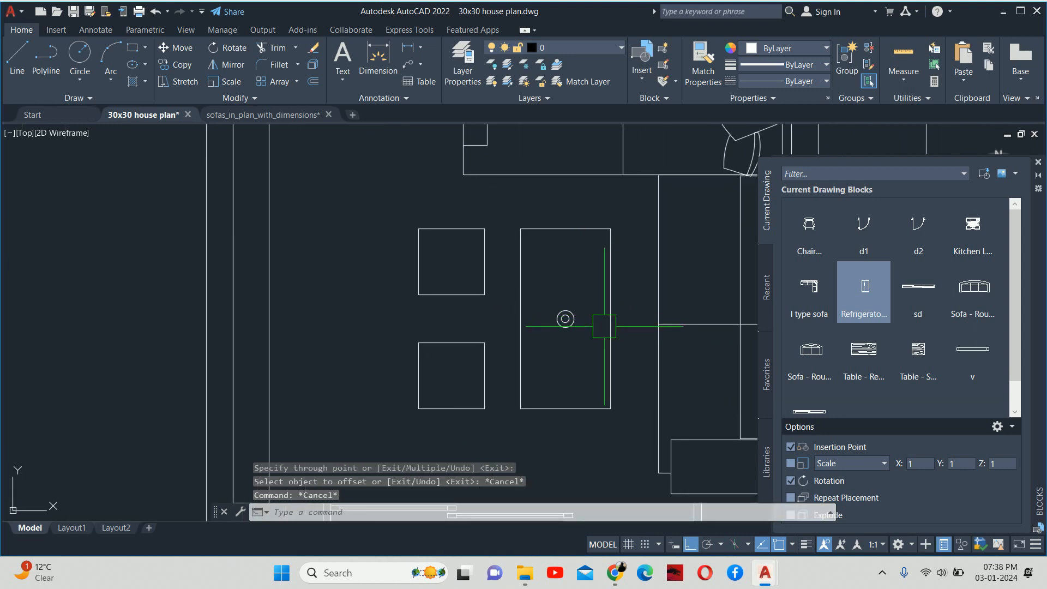
scroll(604, 326, up, 2)
scroll(596, 316, down, 4)
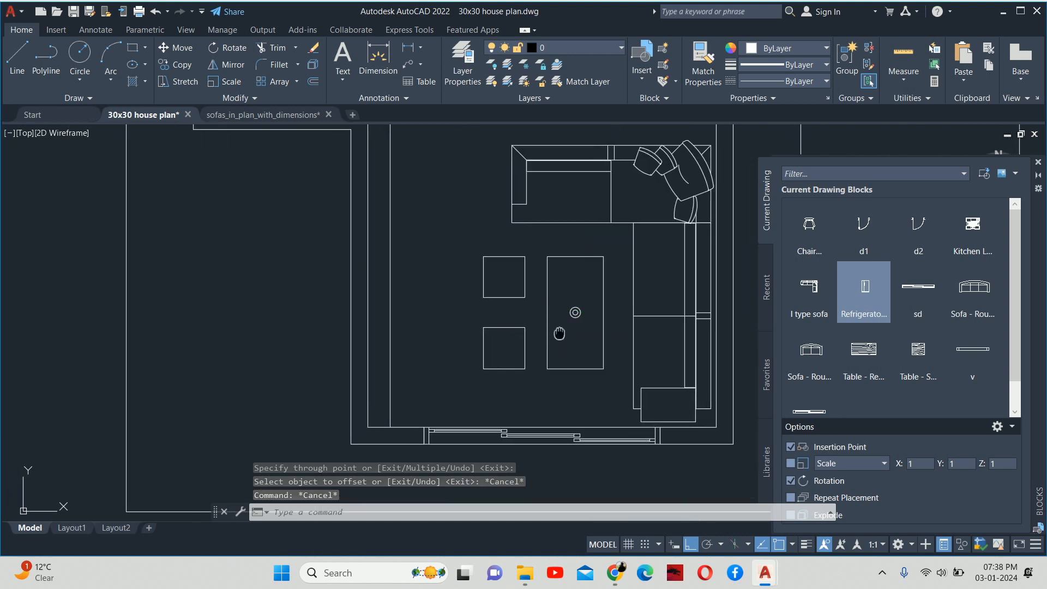
scroll(578, 295, down, 3)
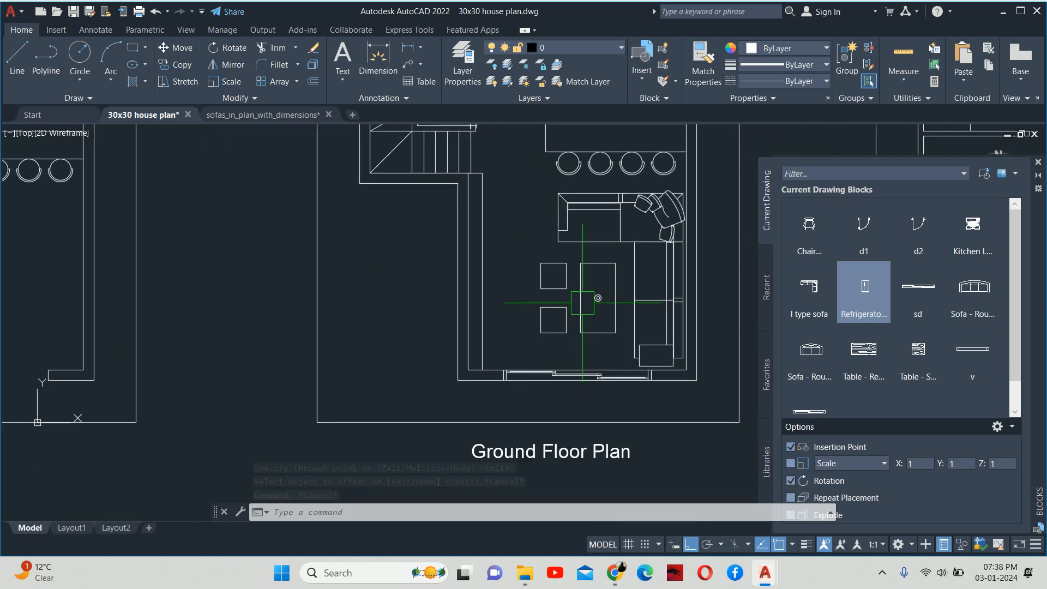
scroll(488, 302, up, 2)
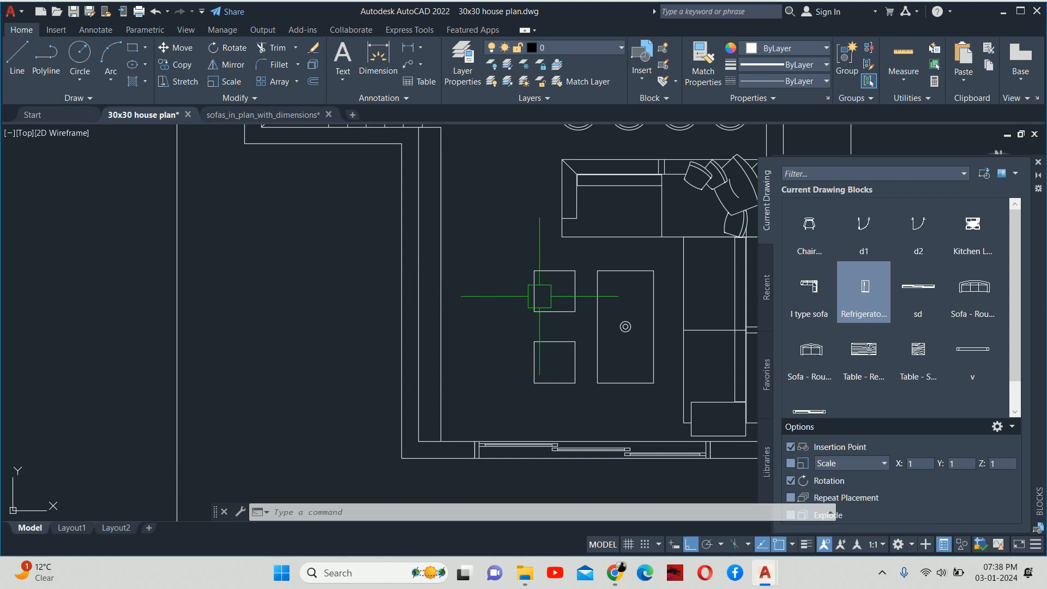
text(rec)
key(Return)
scroll(709, 299, up, 4)
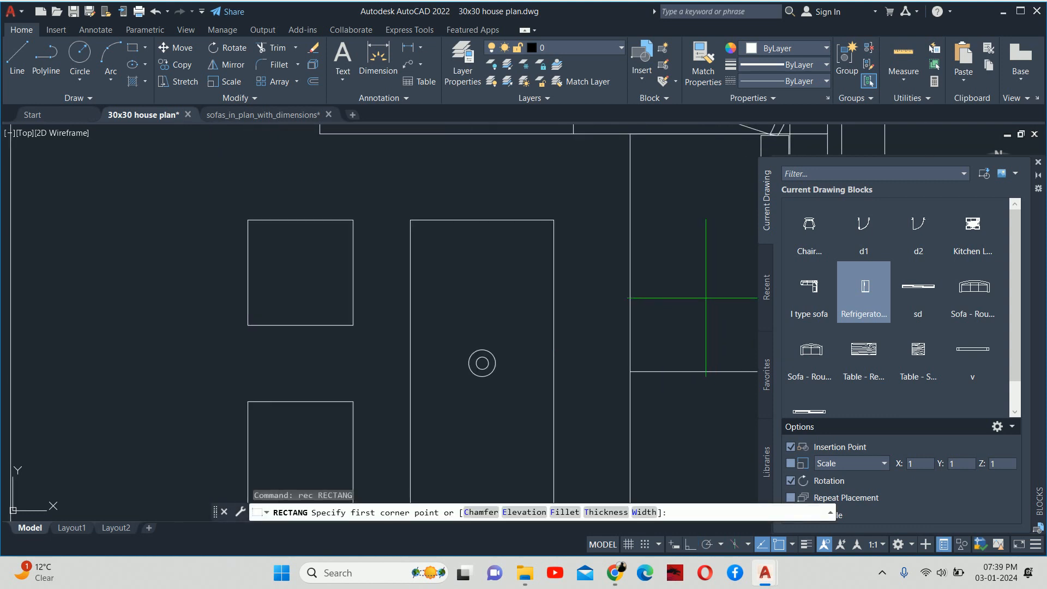
click(474, 254)
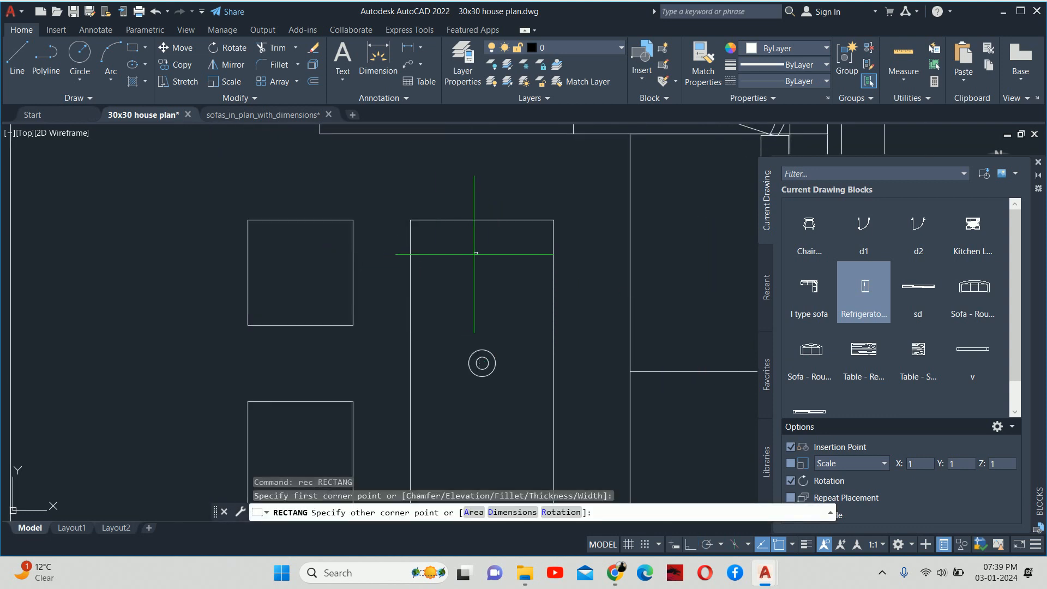
click(433, 307)
key(Escape)
key(Escape)
Rotate the small rectangle counterclockwise about its upper-left corner to a freehand tilt, with Ortho off.
text(r)
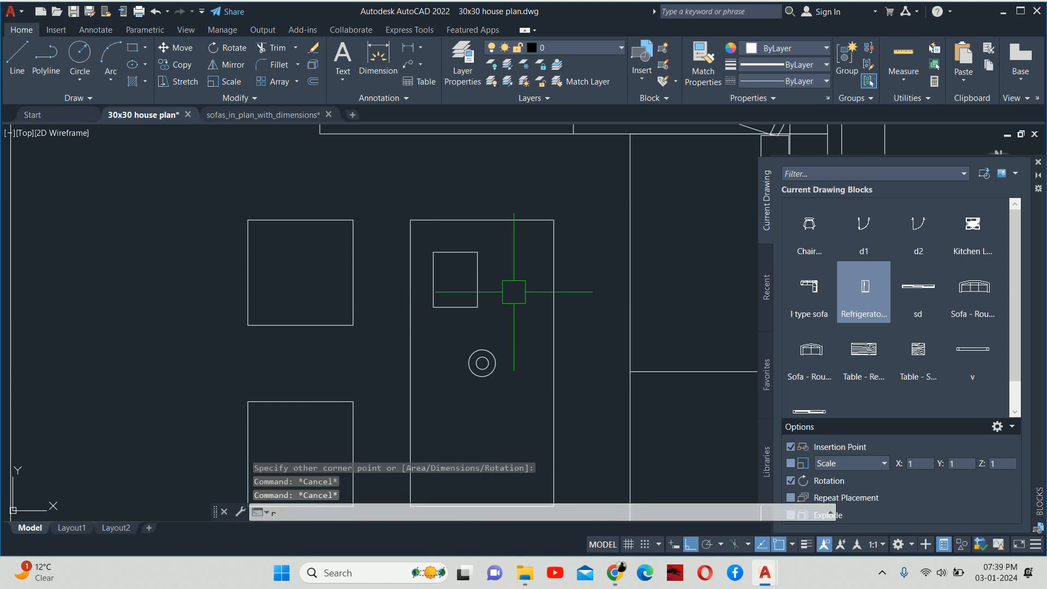
text(o)
key(Return)
click(477, 283)
key(Return)
click(433, 252)
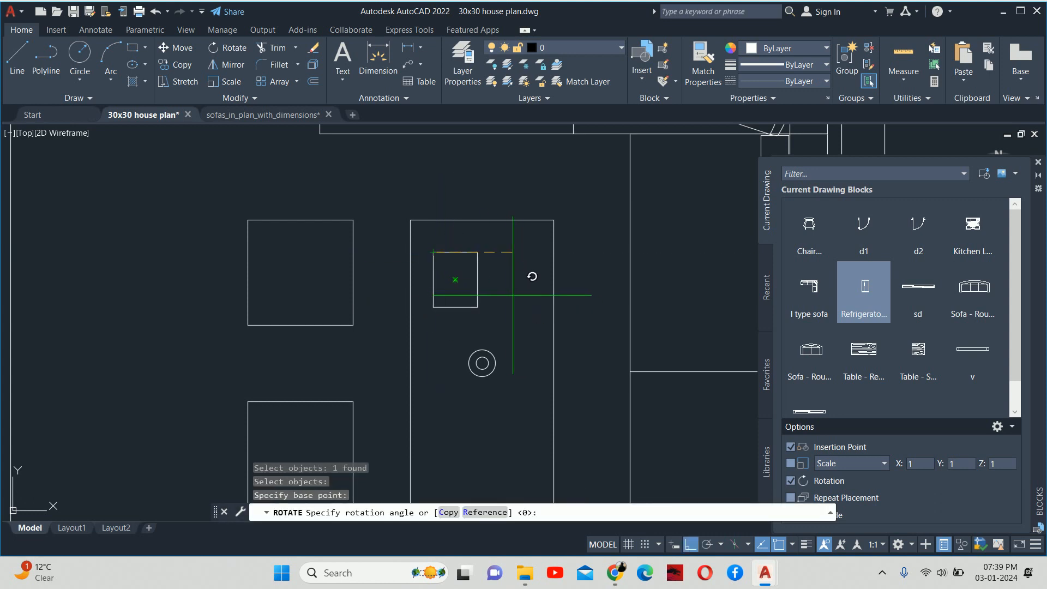
key(F8)
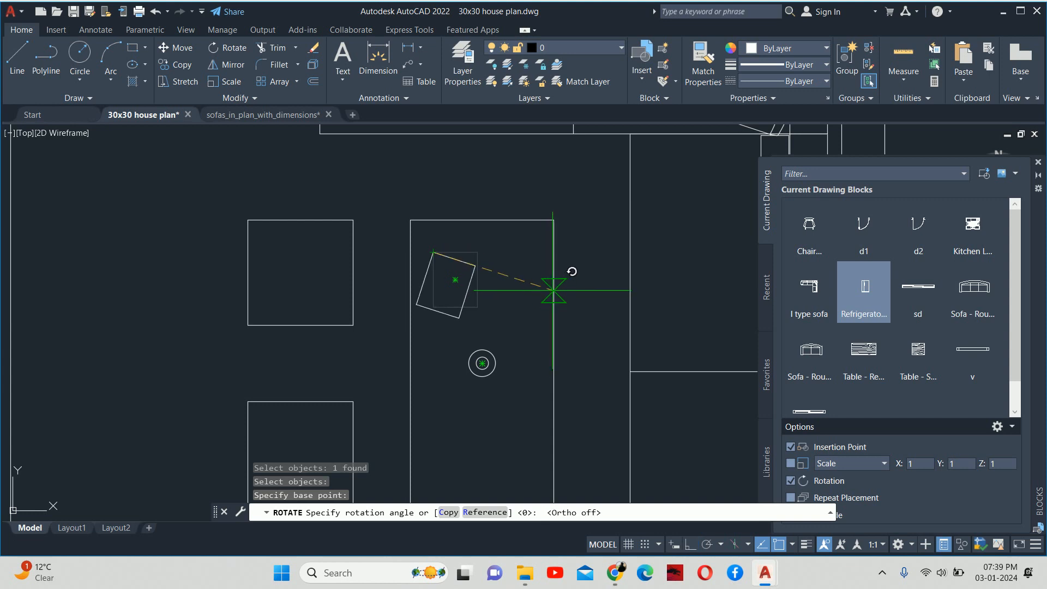
click(568, 168)
key(Escape)
key(Escape)
Draw a slanted line from the tilted rectangle's upper edge, near its top corner, to a point inside beside the long right edge's midpoint.
scroll(480, 257, up, 4)
scroll(519, 299, down, 2)
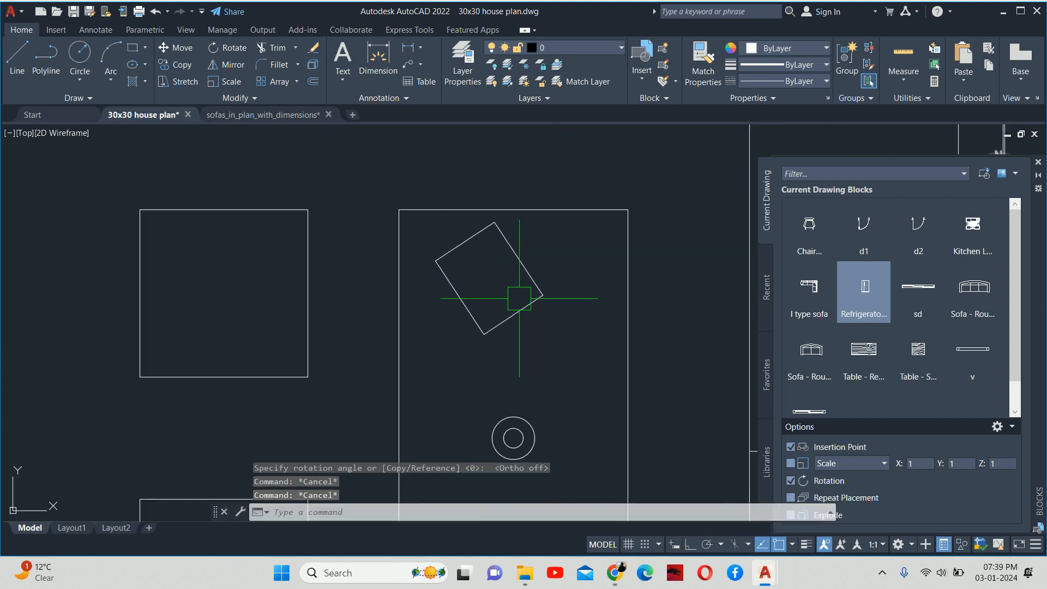
middle_drag(519, 298, 485, 258)
text(l)
key(Return)
scroll(449, 184, up, 2)
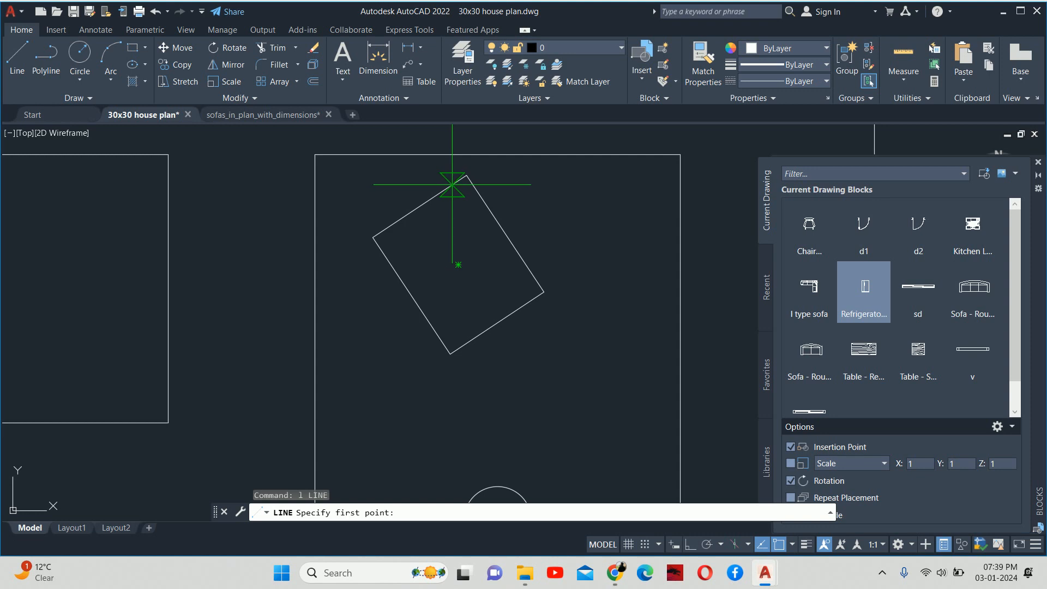
scroll(452, 185, up, 4)
click(454, 182)
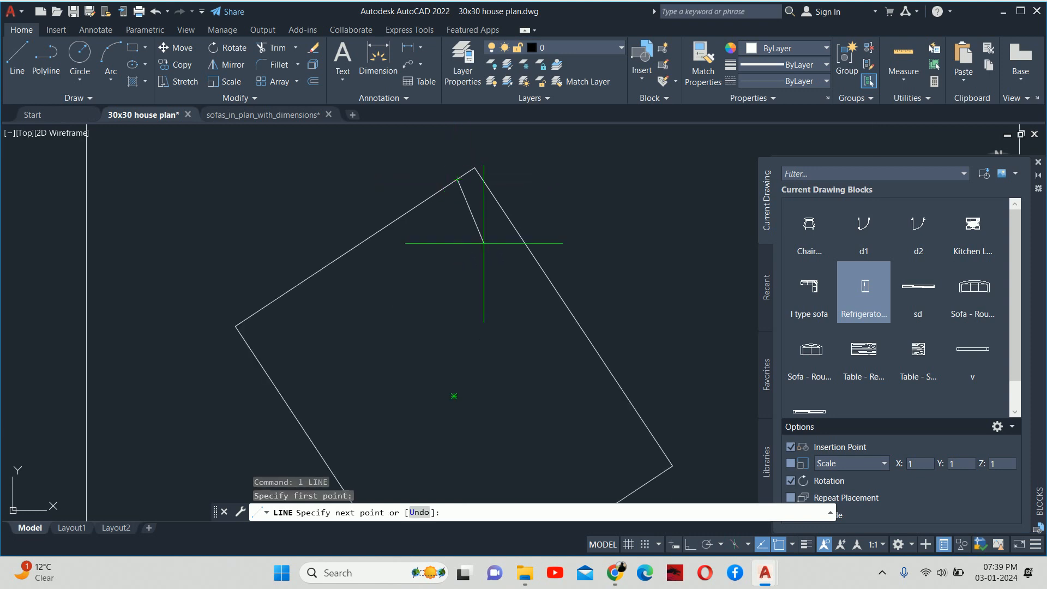
scroll(491, 245, down, 2)
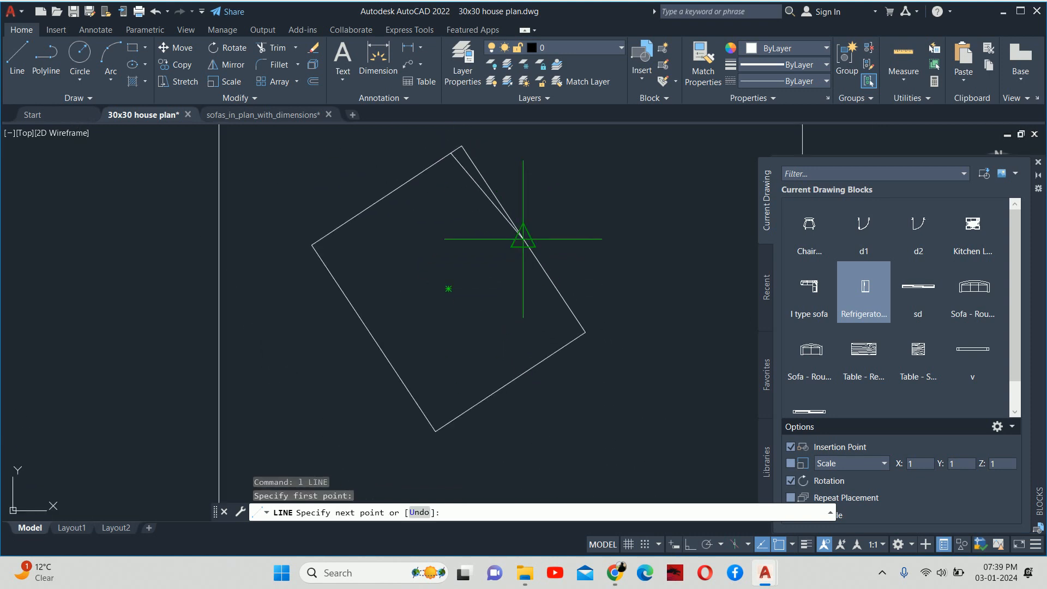
click(498, 251)
key(Escape)
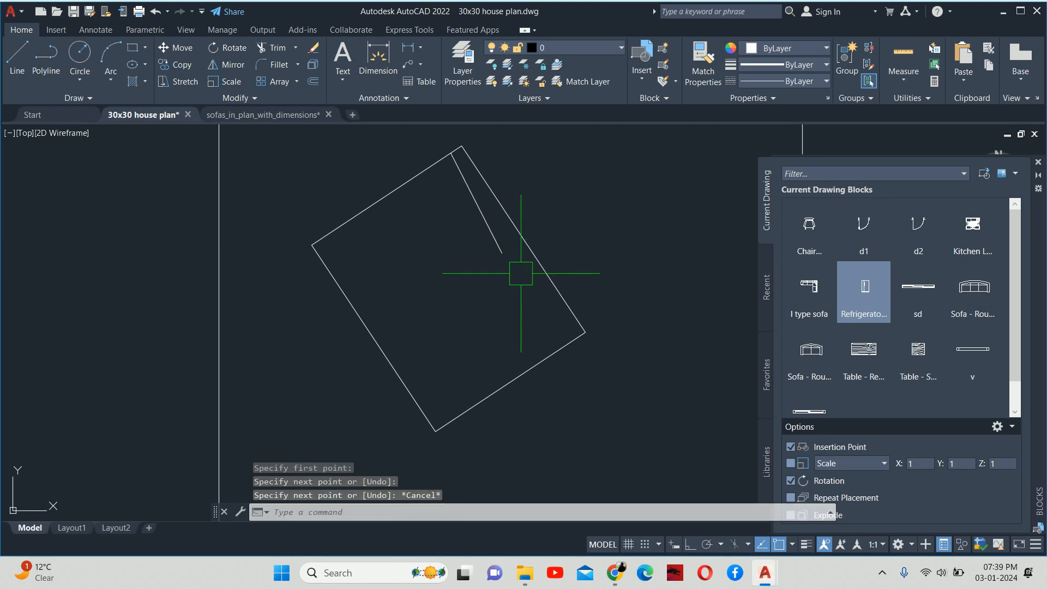
Mirror the slanted line across the tilted rectangle's midline, keeping the original, to form a shallow V along the long right edge.
text(mi)
key(Return)
click(504, 257)
key(Return)
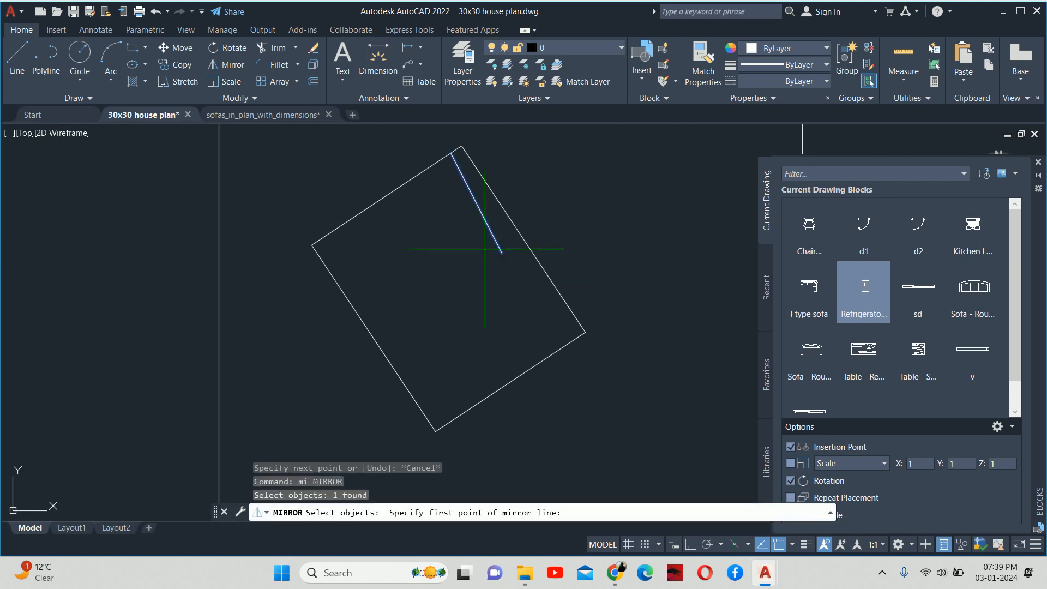
click(496, 253)
click(515, 234)
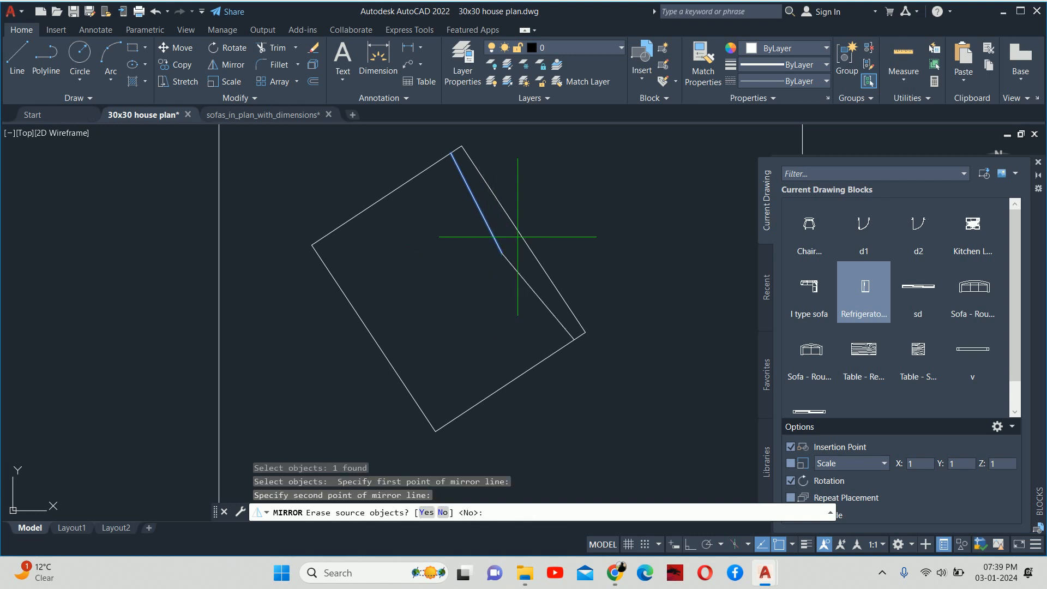
key(Escape)
scroll(513, 239, down, 2)
key(Escape)
Draw a tiny circle inside the tilted rectangle, near the midpoint of its long left edge.
mouse_move(507, 241)
middle_down()
mouse_move(530, 269)
mouse_move(502, 269)
middle_up()
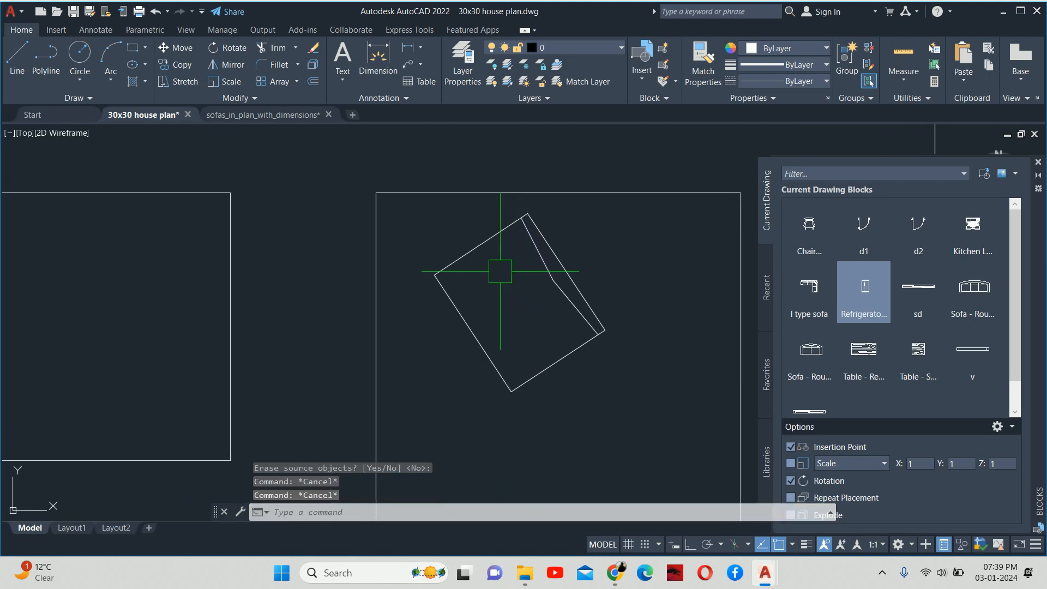
text(c)
key(Return)
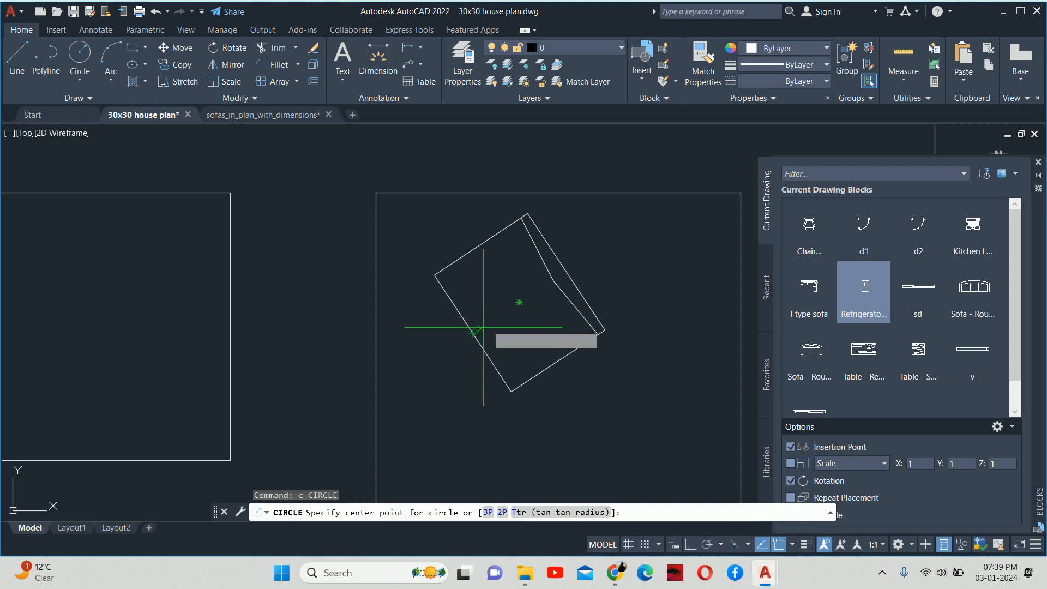
scroll(491, 321, up, 4)
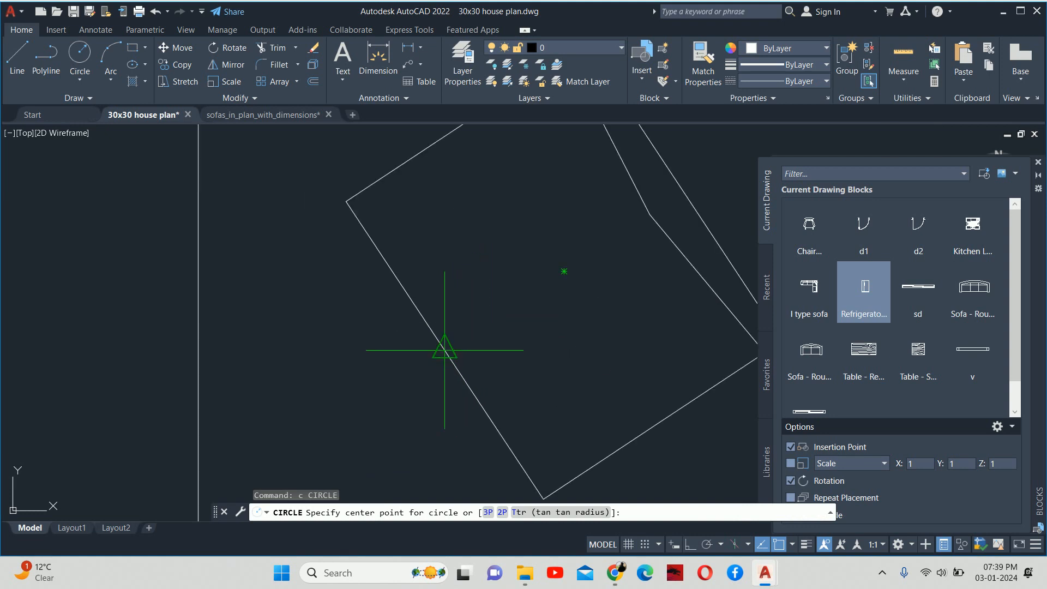
click(467, 335)
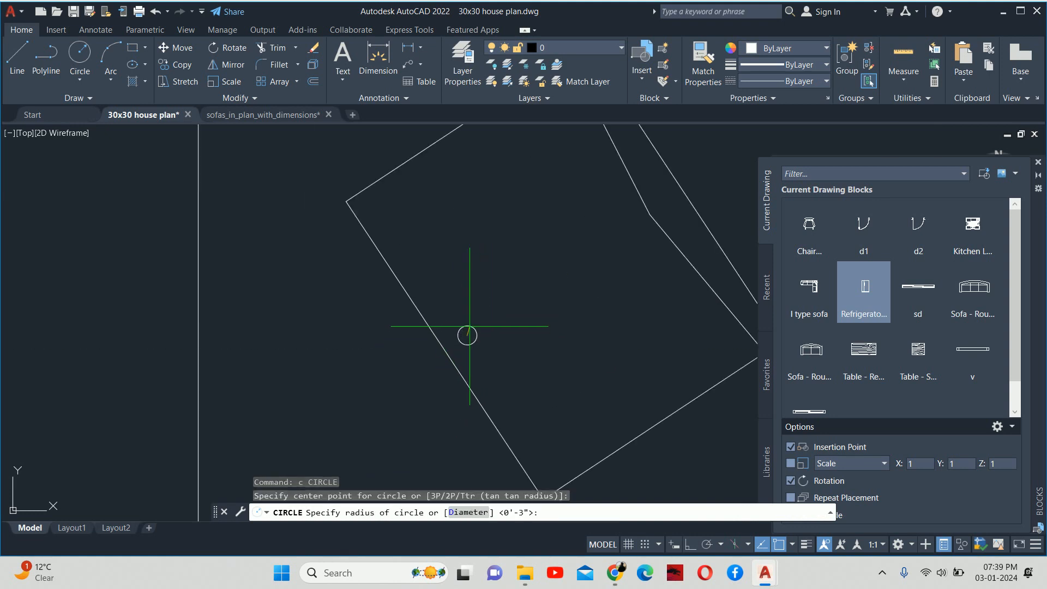
key(Escape)
scroll(578, 308, down, 6)
middle_drag(578, 309, 583, 248)
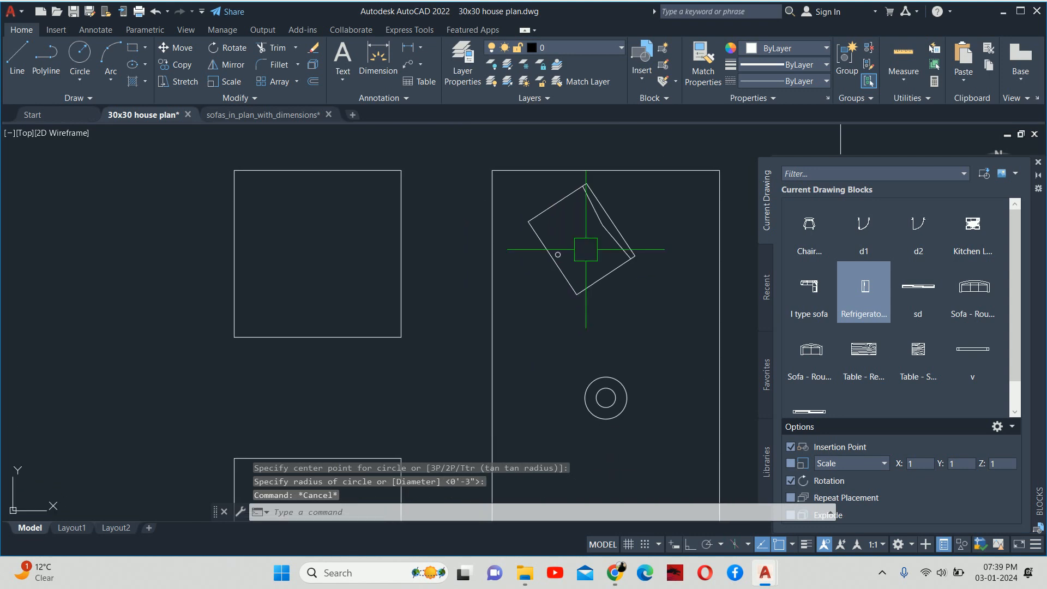
scroll(572, 261, down, 2)
key(Escape)
key(Escape)
Fillet all corners of the upper square seat with a 2.5-inch radius using the Polyline option.
middle_drag(530, 274, 551, 324)
scroll(551, 324, down, 2)
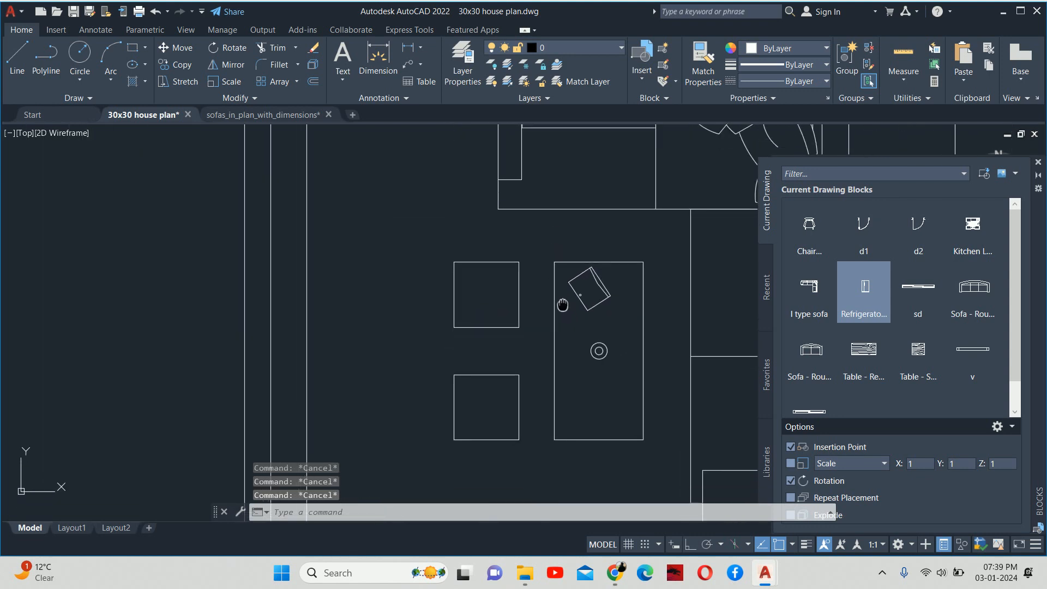
middle_drag(580, 262, 580, 227)
text(f)
key(Return)
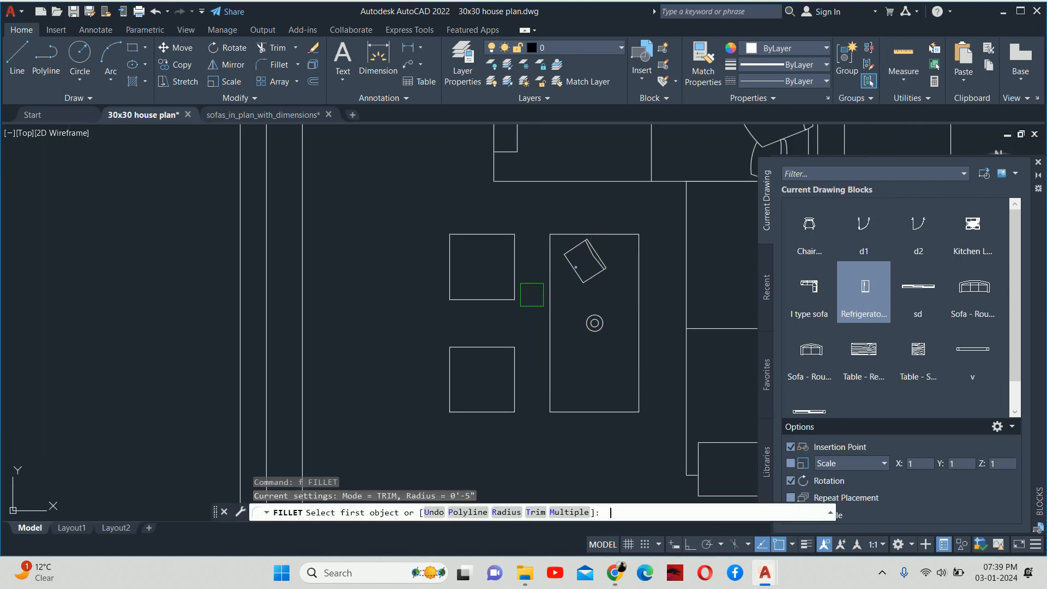
text(r)
key(Return)
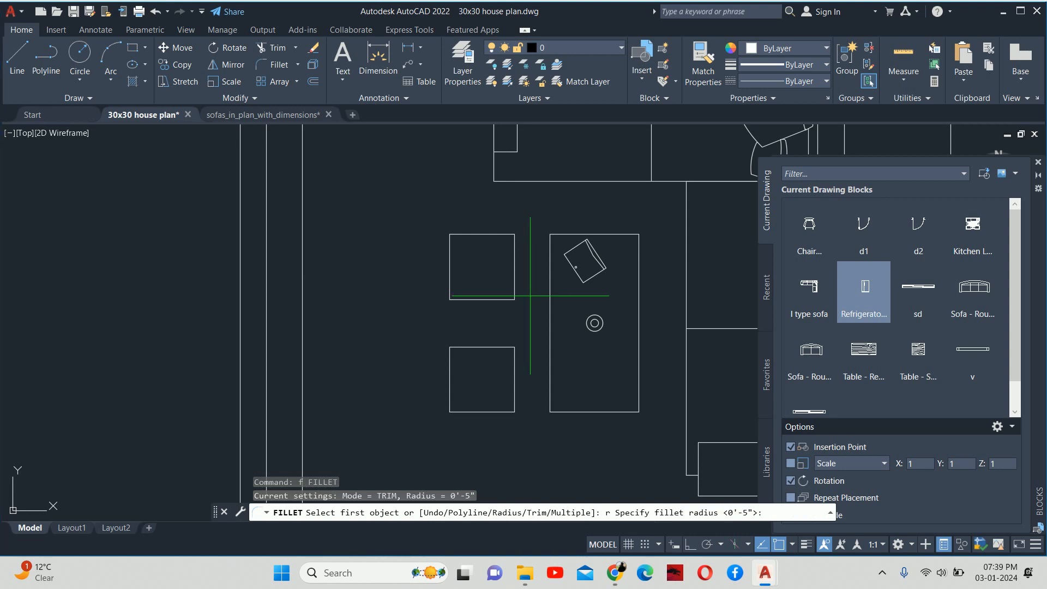
text(r)
key(Return)
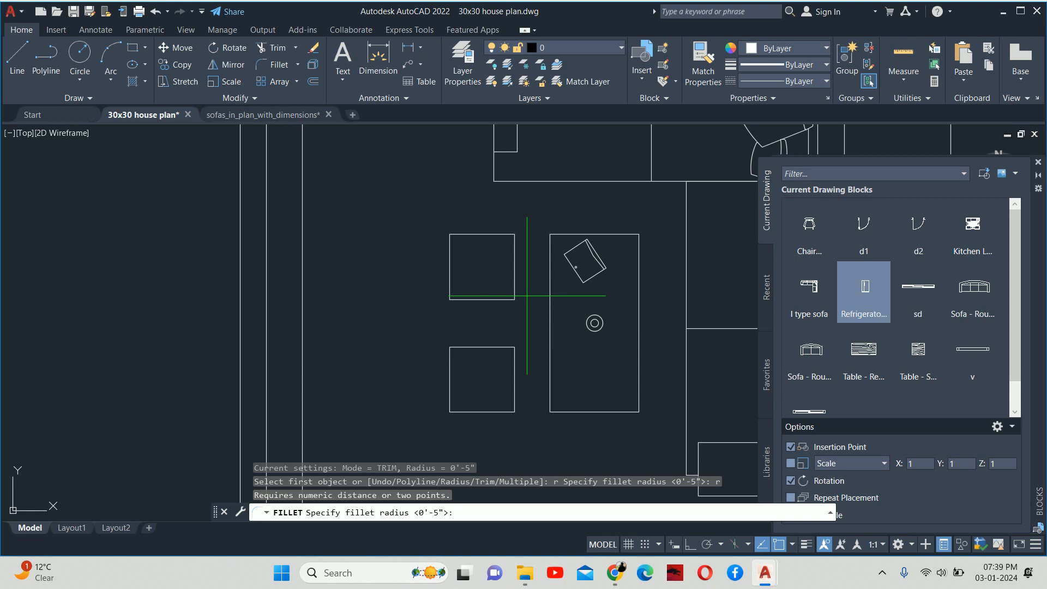
text(2.5)
key(Return)
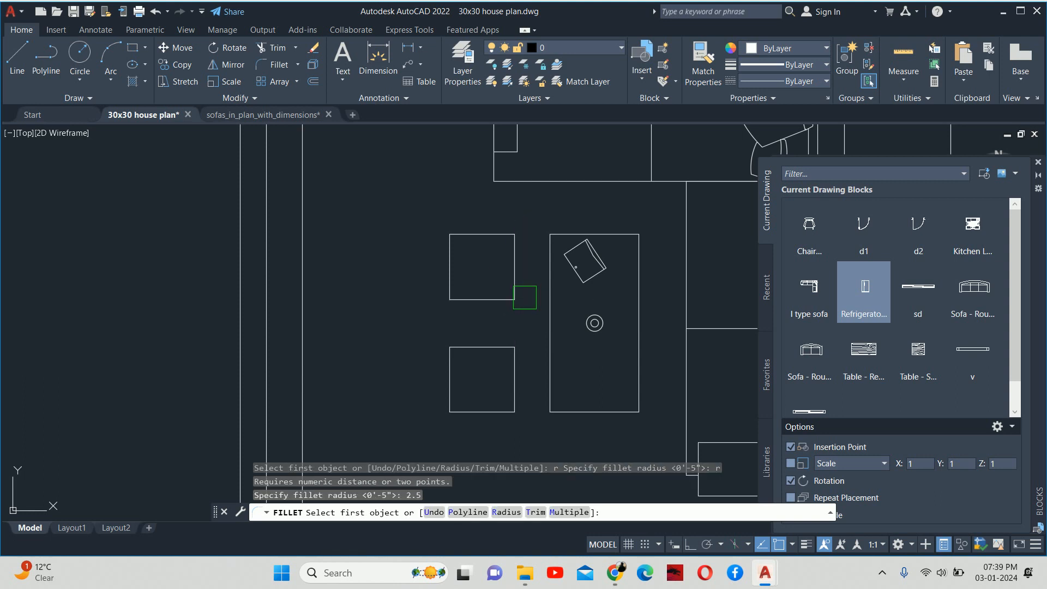
text(p)
key(Return)
click(513, 305)
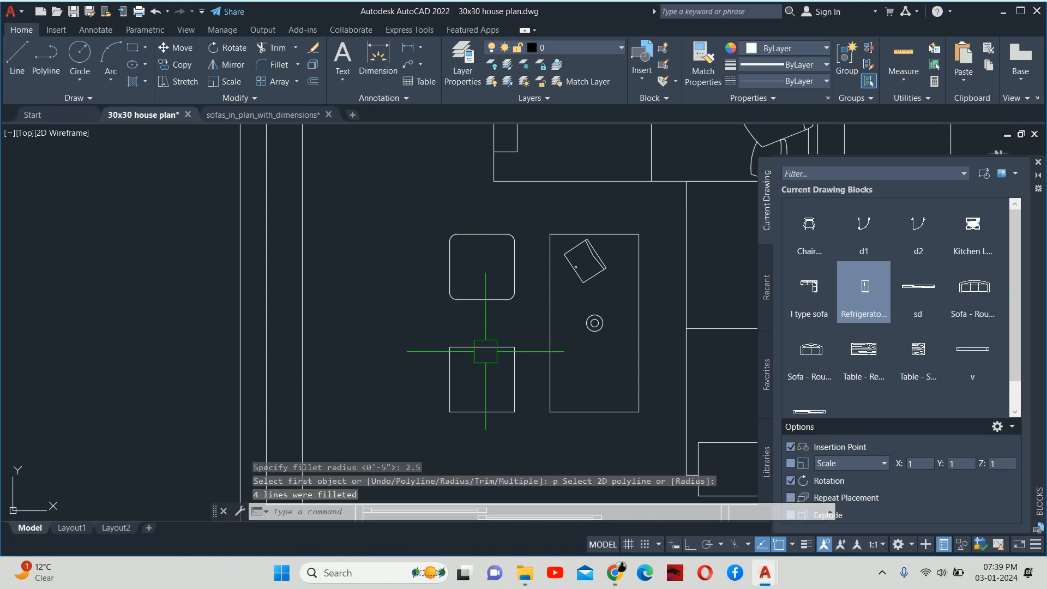
Fillet all corners of the lower square seat as a polyline with the same radius.
key(Return)
click(479, 347)
key(Escape)
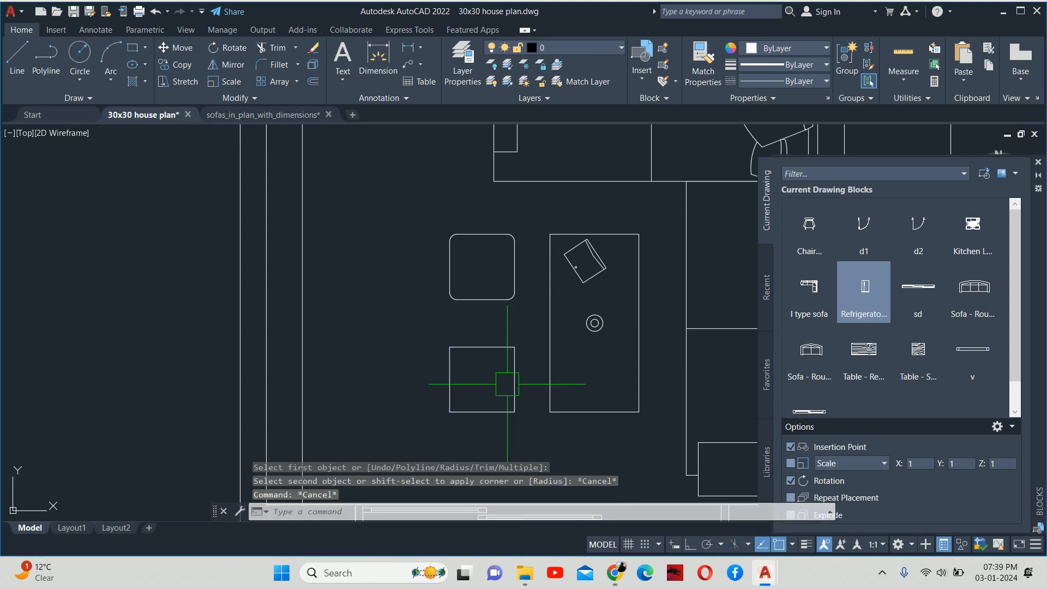
key(Return)
key(Escape)
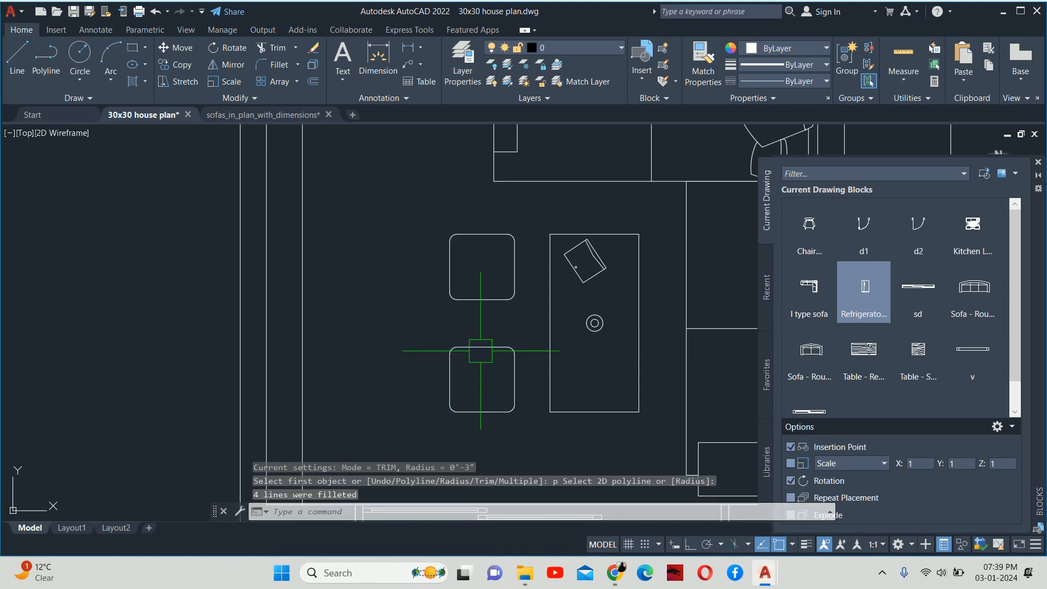
Fillet all corners of the centre table with a 1.5-inch radius using the Polyline option.
key(Escape)
scroll(473, 343, down, 4)
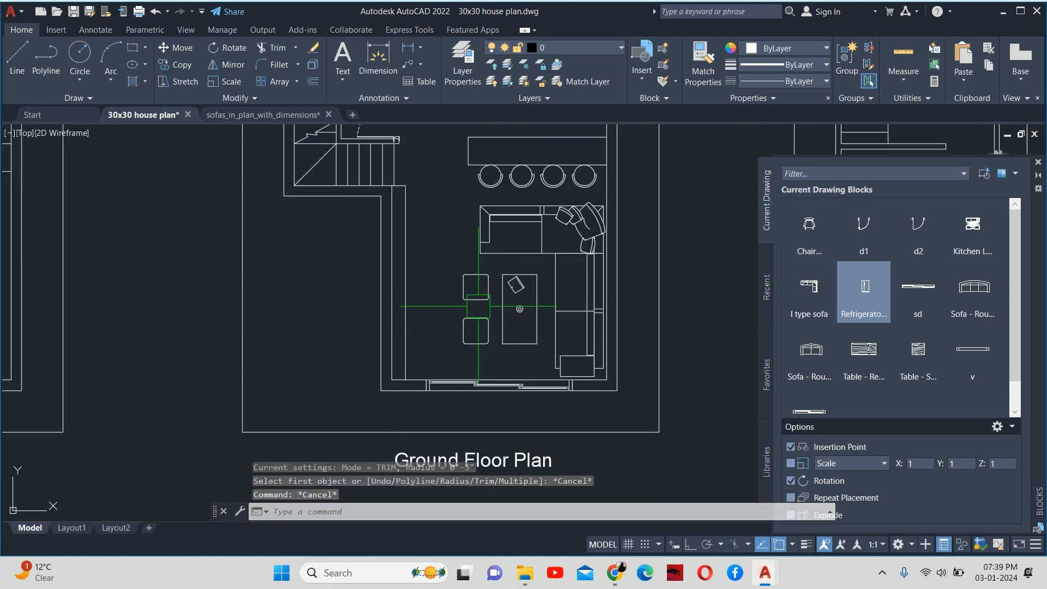
middle_drag(484, 318, 488, 365)
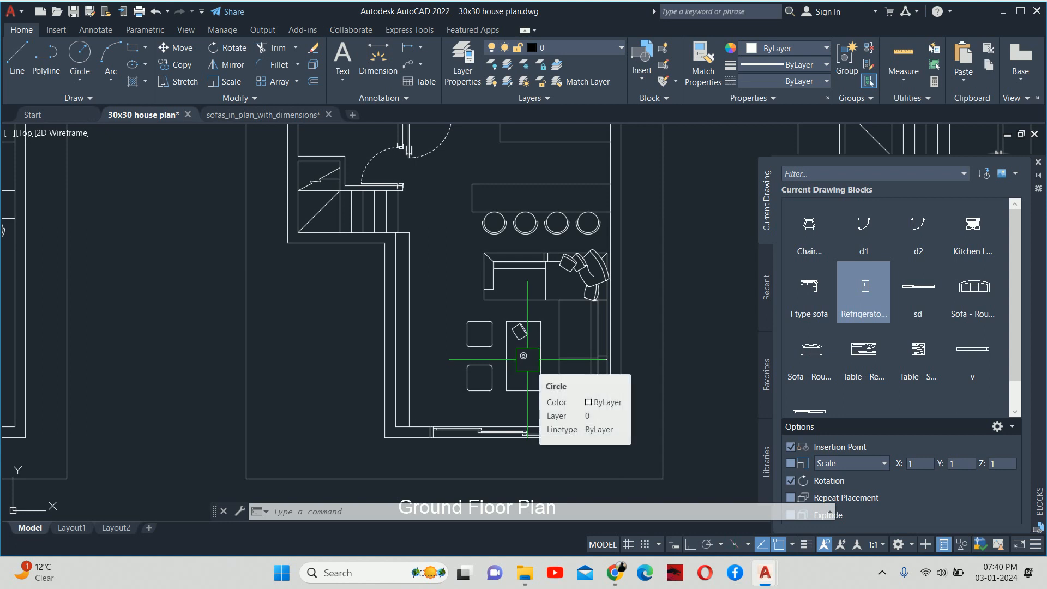
text(f)
key(Return)
text(r)
key(Return)
text(1.5)
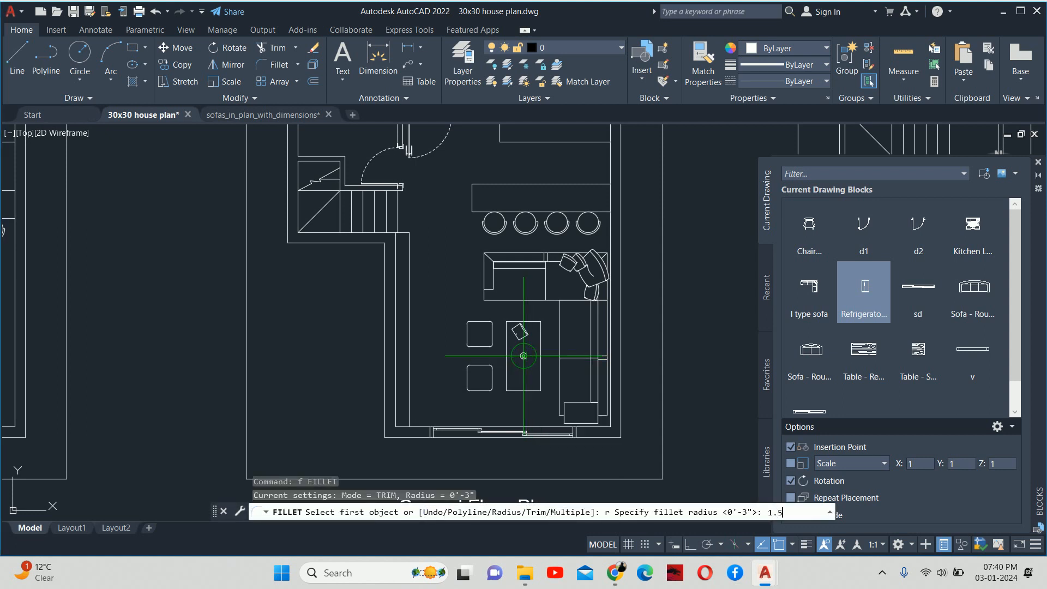
key(Return)
text(p)
key(Return)
scroll(535, 346, up, 1)
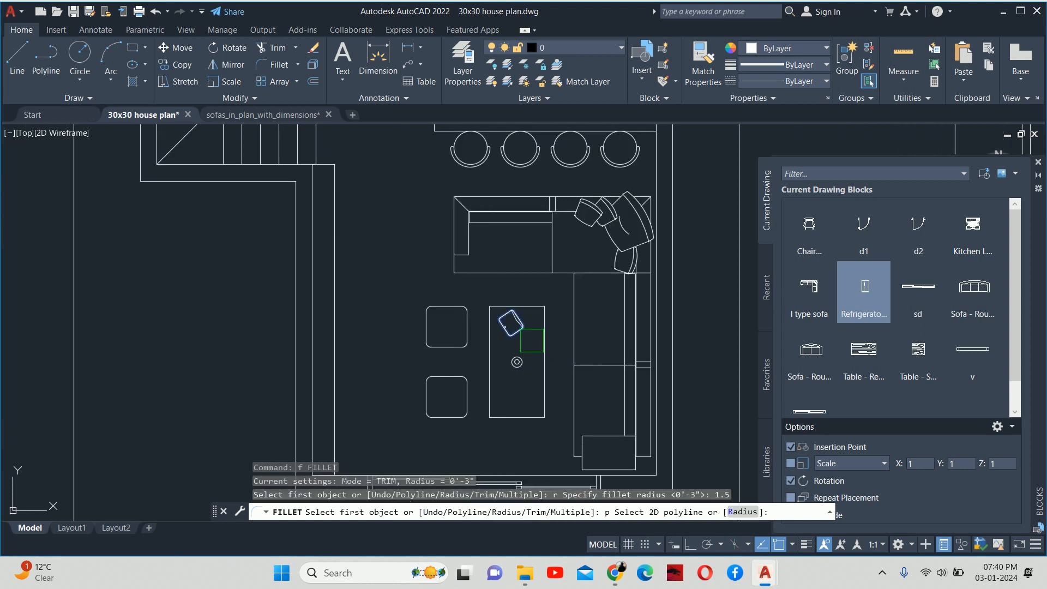
click(538, 341)
key(Return)
key(Escape)
key(Escape)
scroll(542, 342, down, 2)
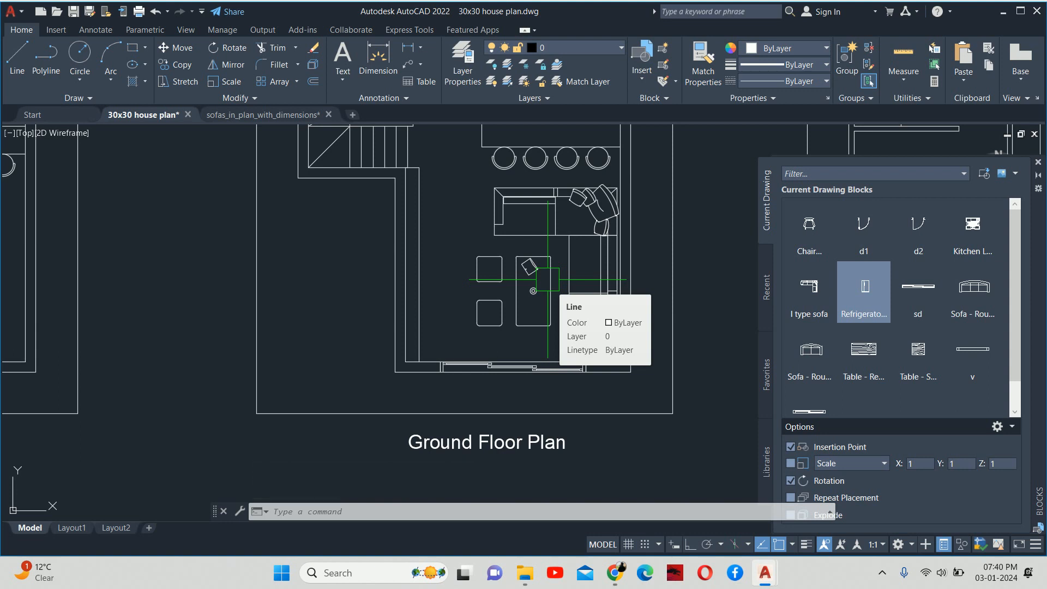
key(Escape)
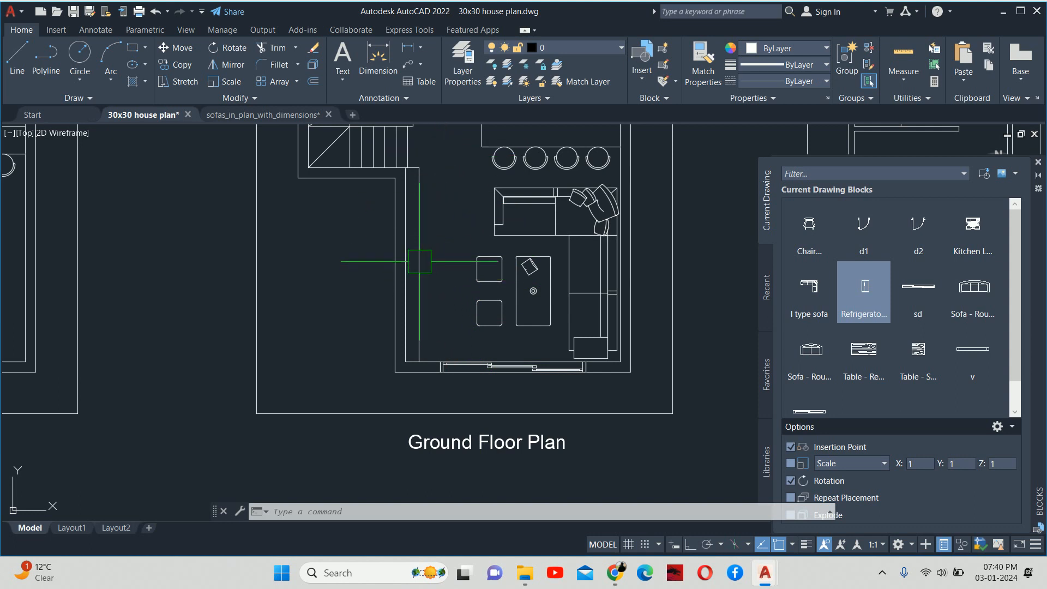
key(Escape)
key(Escape)
key(Escape)
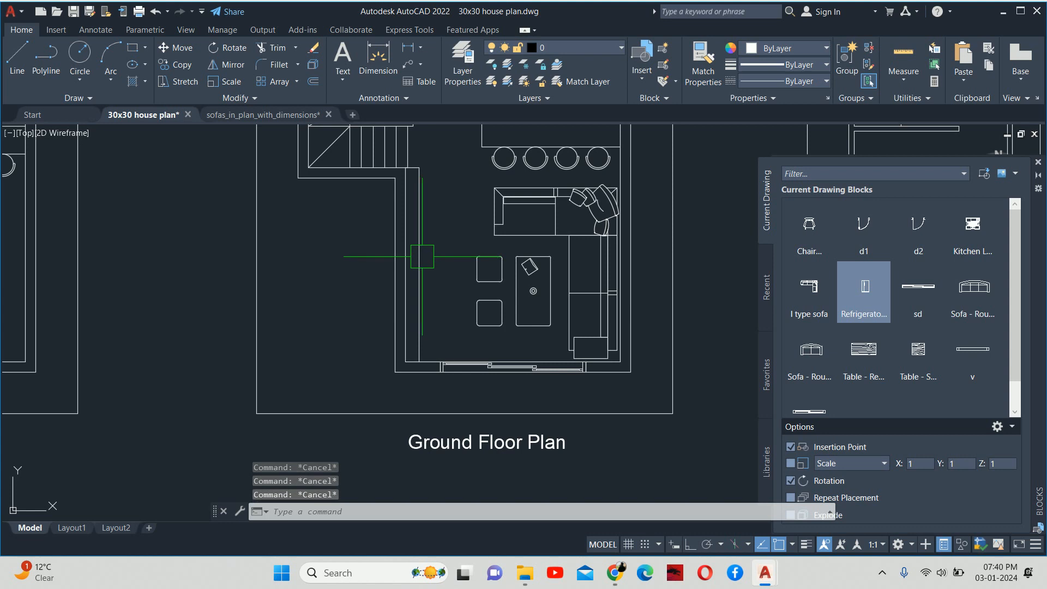
Close the Blocks palette to clear the drawing area beside the ground floor plan.
scroll(428, 250, down, 2)
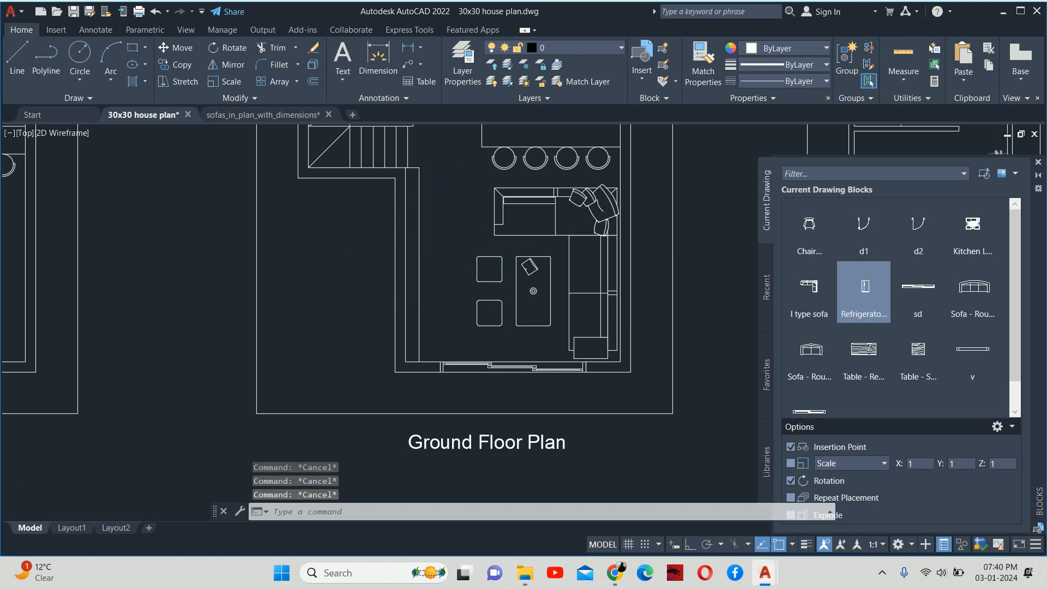
scroll(415, 284, down, 3)
scroll(420, 288, up, 2)
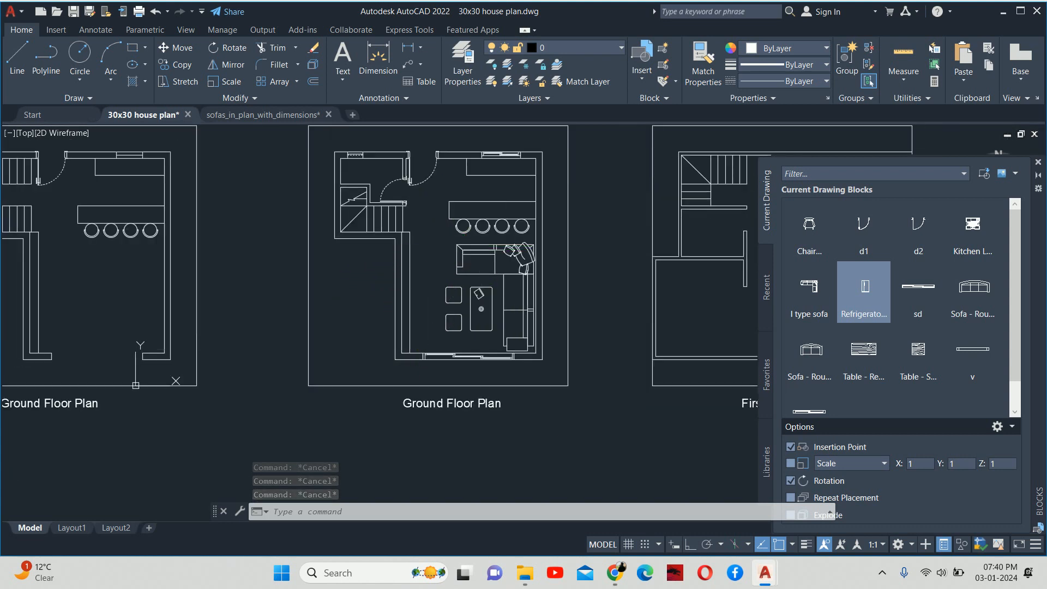
middle_drag(480, 228, 470, 248)
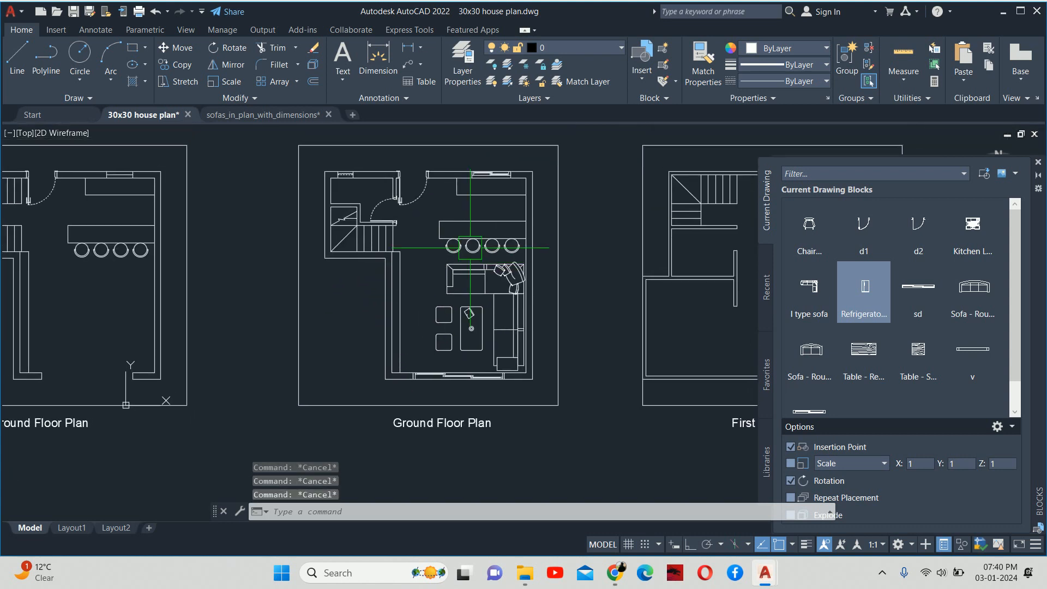
click(1037, 164)
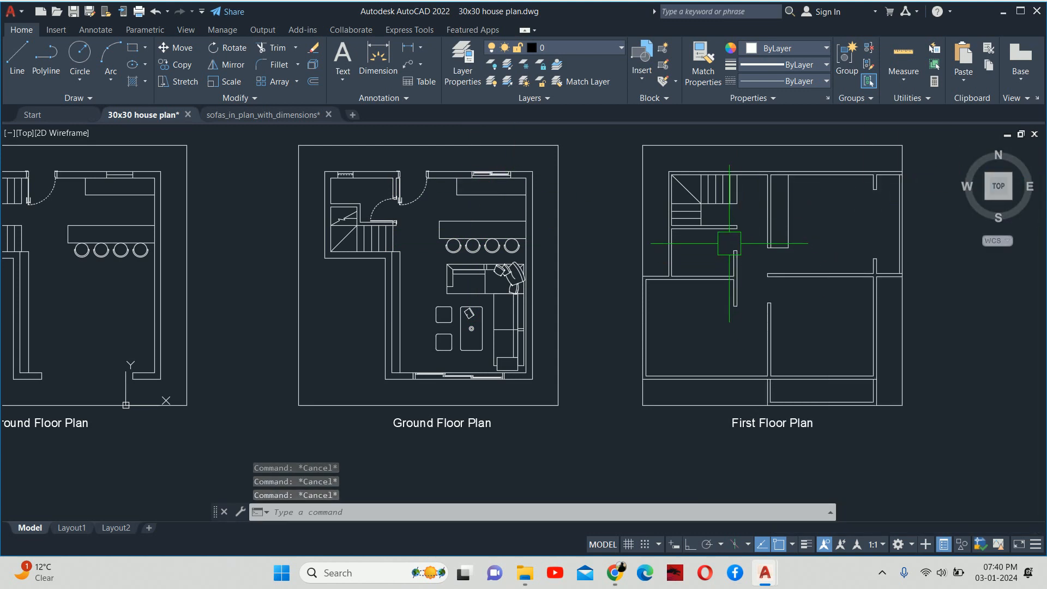
Open DesignCenter and browse through the en-us and DesignCenter sample folders to the blocks of Kitchens.dwg.
scroll(472, 188, up, 4)
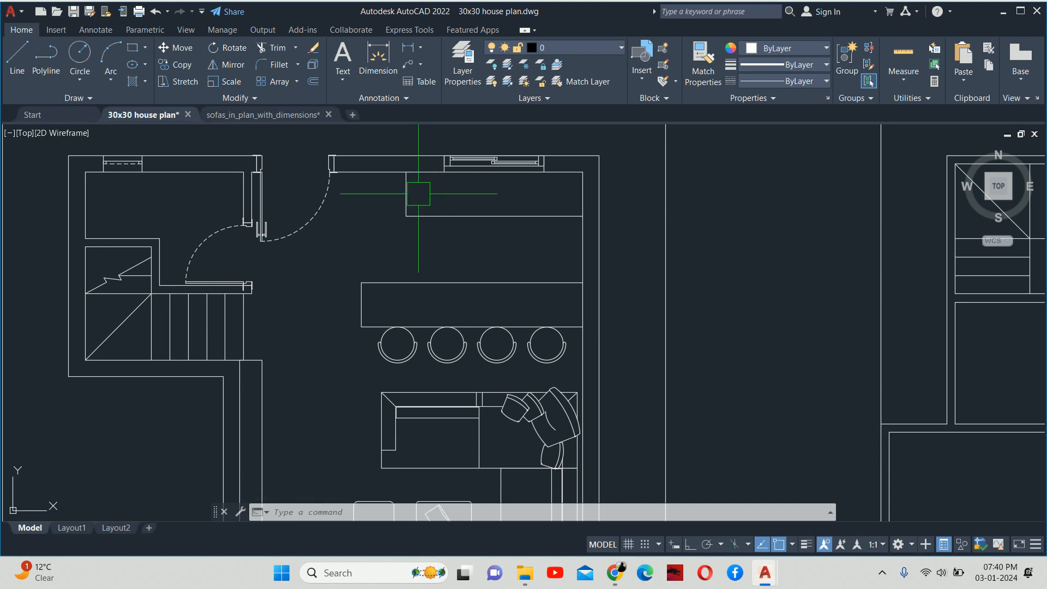
text(dc)
key(Return)
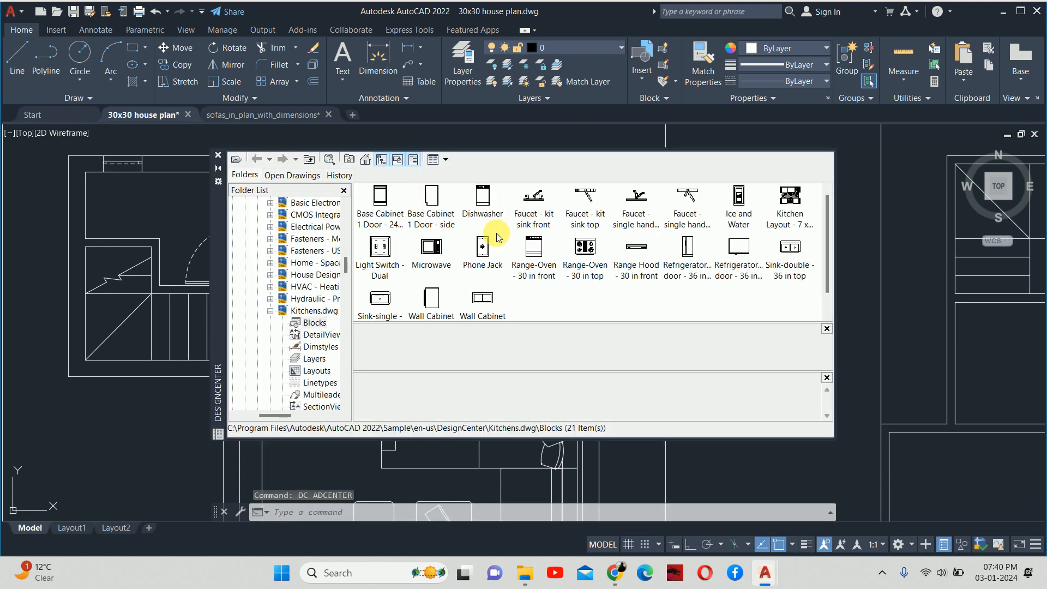
click(345, 161)
click(367, 162)
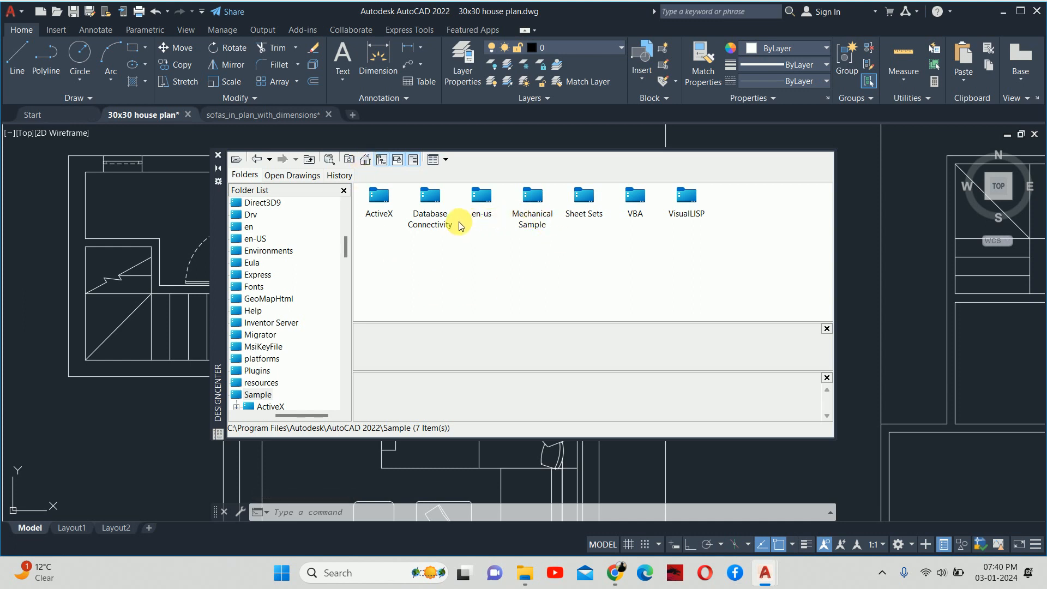
click(365, 162)
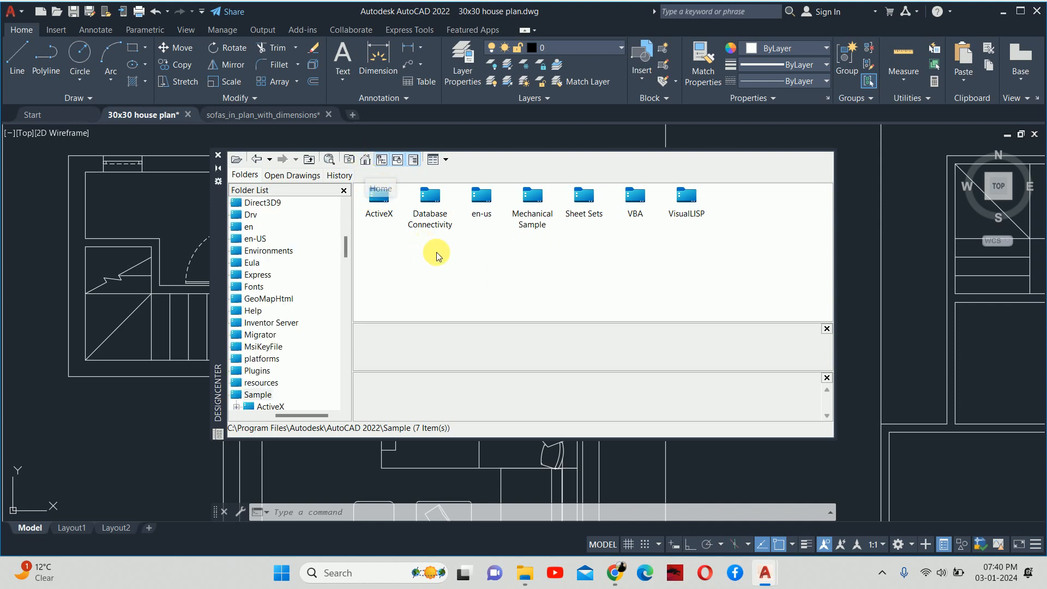
double_click(493, 201)
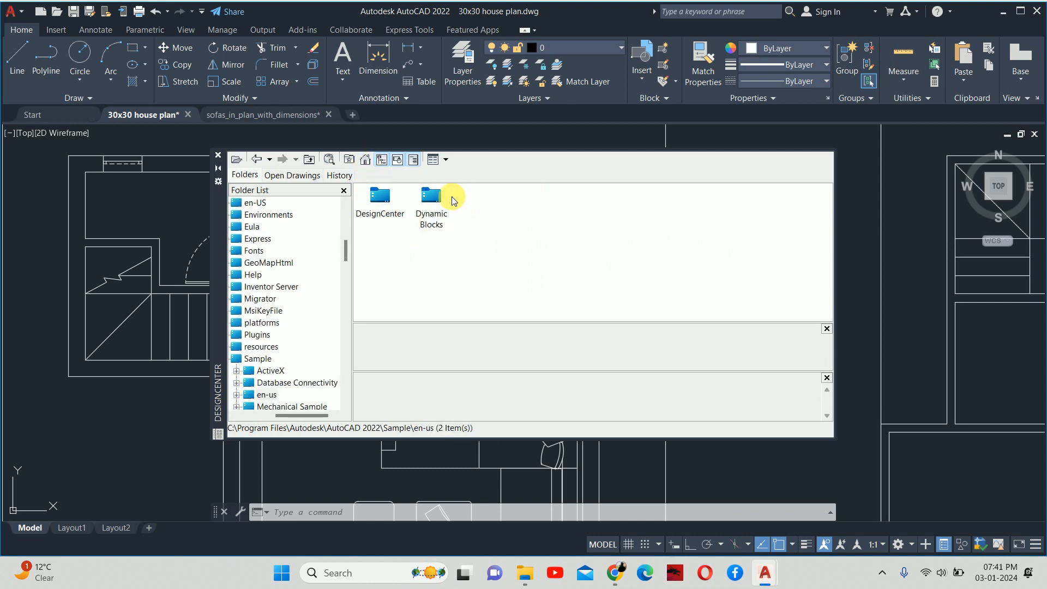
double_click(381, 197)
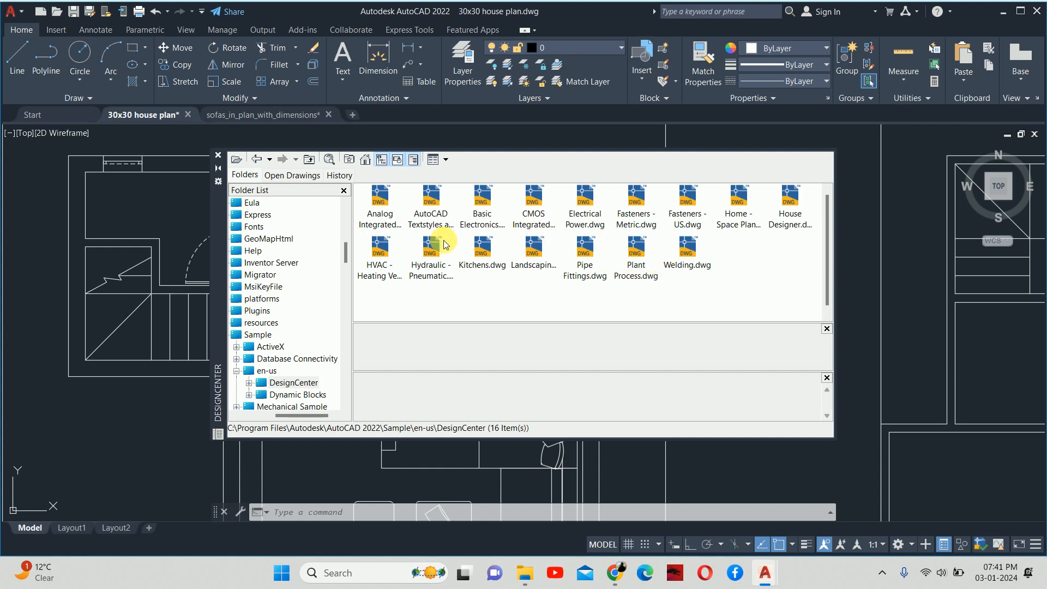
double_click(482, 251)
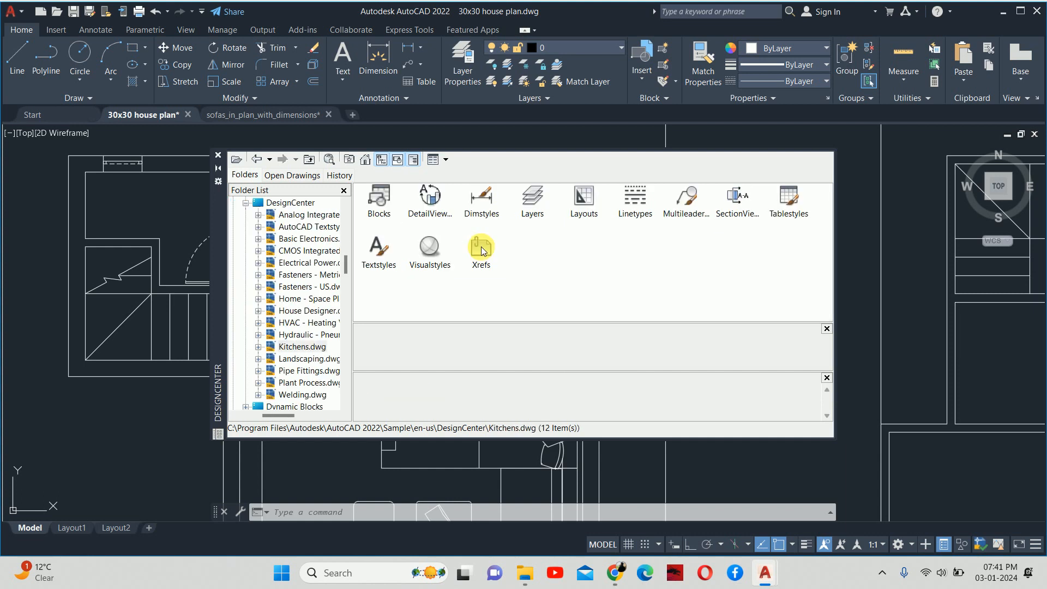
double_click(384, 201)
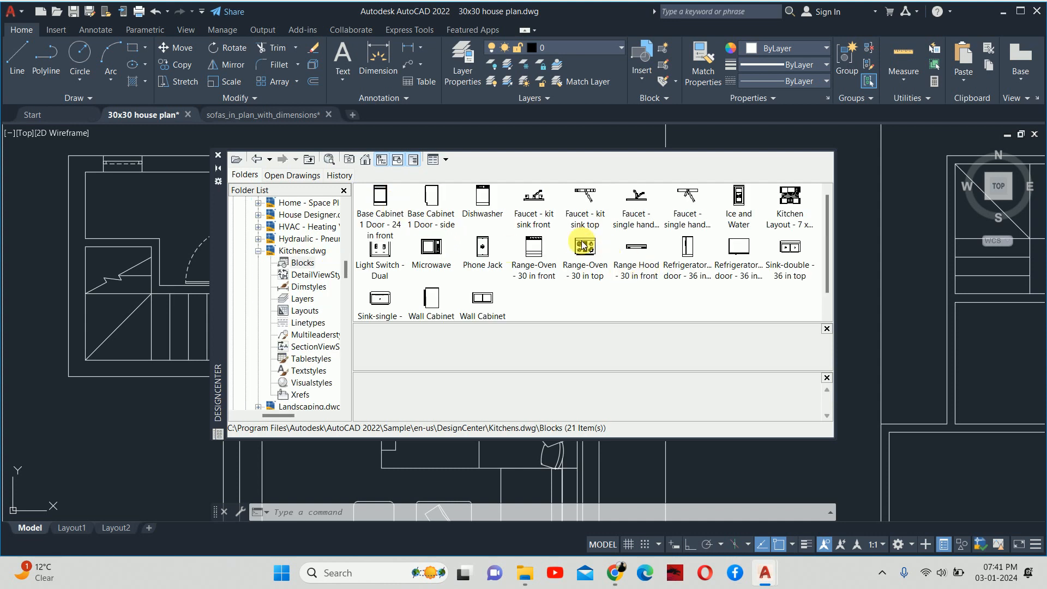
Insert the top-view 30 in range-oven, 36 in double sink, kitchen sink faucet and 36 in refrigerator outside the right wall, with the faucet on the sink.
mouse_move(584, 245)
mouse_down()
mouse_move(731, 398)
mouse_move(756, 485)
mouse_move(694, 347)
mouse_up()
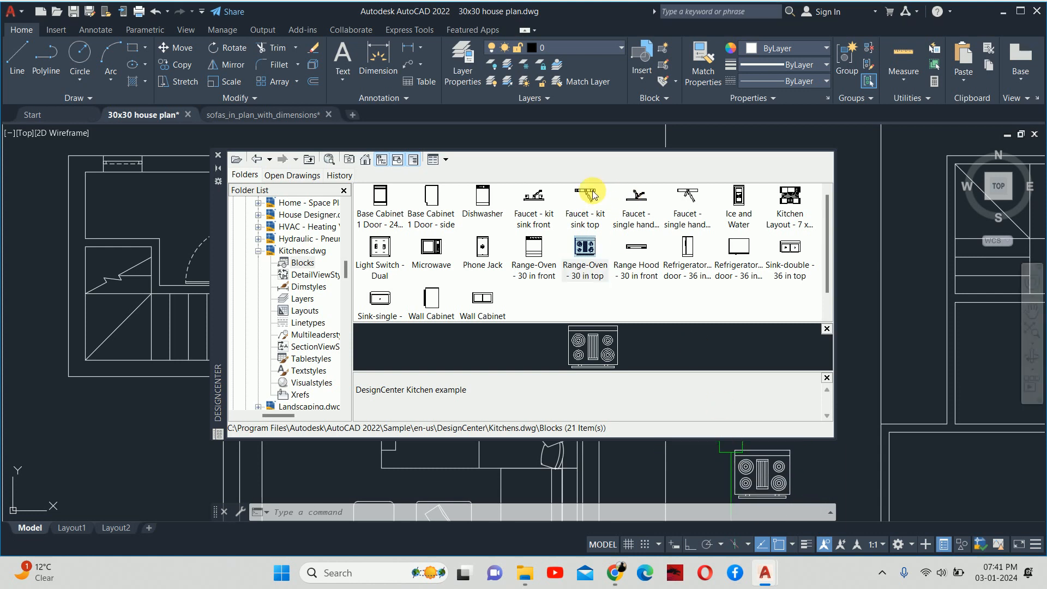
mouse_move(790, 246)
mouse_down()
mouse_move(778, 398)
mouse_move(835, 454)
mouse_up()
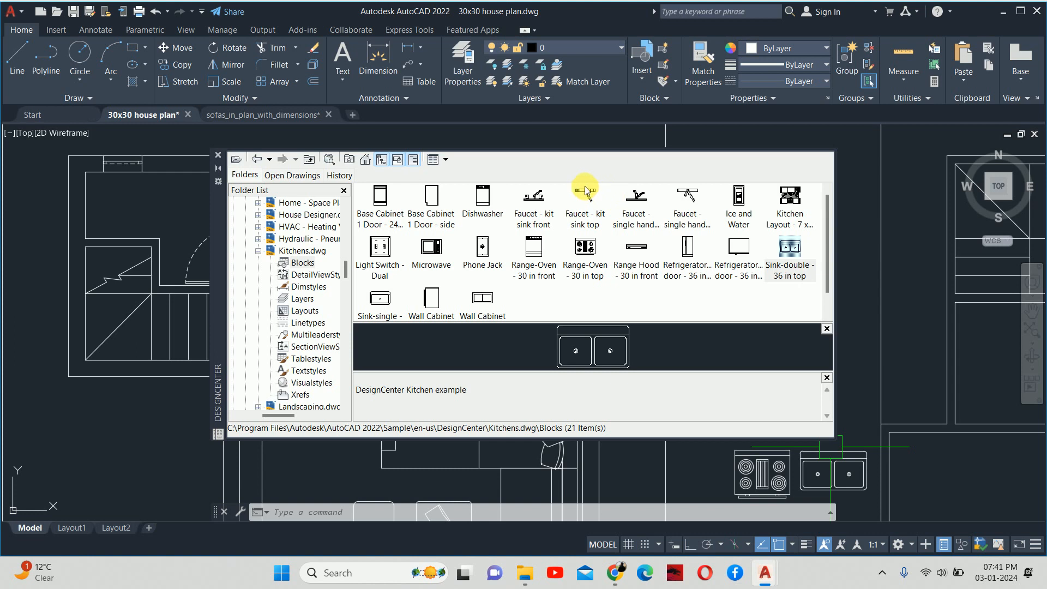
mouse_move(588, 193)
mouse_down()
mouse_move(752, 437)
mouse_move(836, 456)
mouse_up()
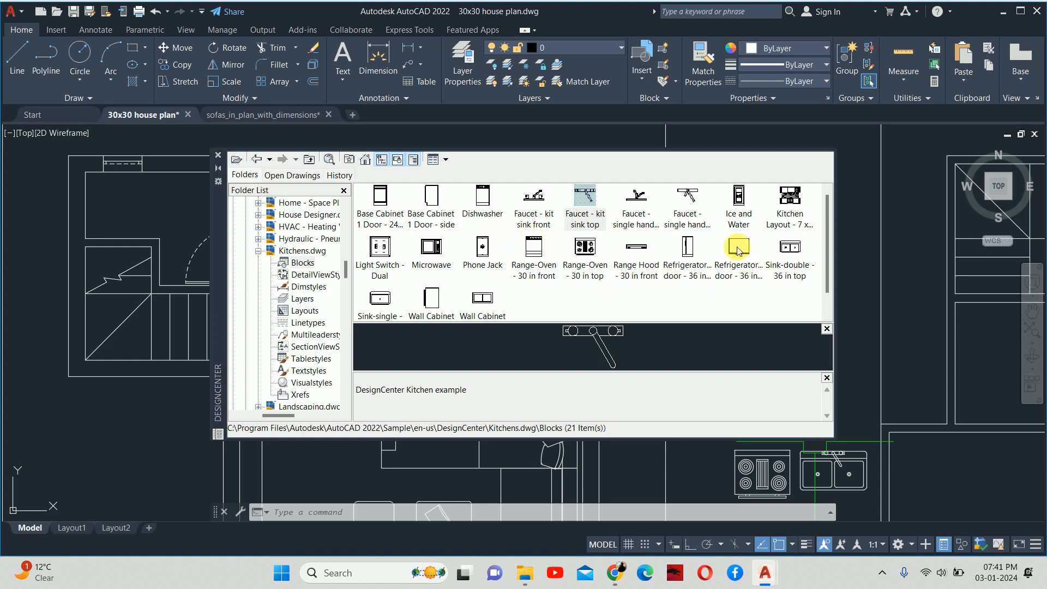
mouse_move(737, 251)
mouse_down()
mouse_move(743, 416)
mouse_move(700, 460)
mouse_move(643, 451)
mouse_up()
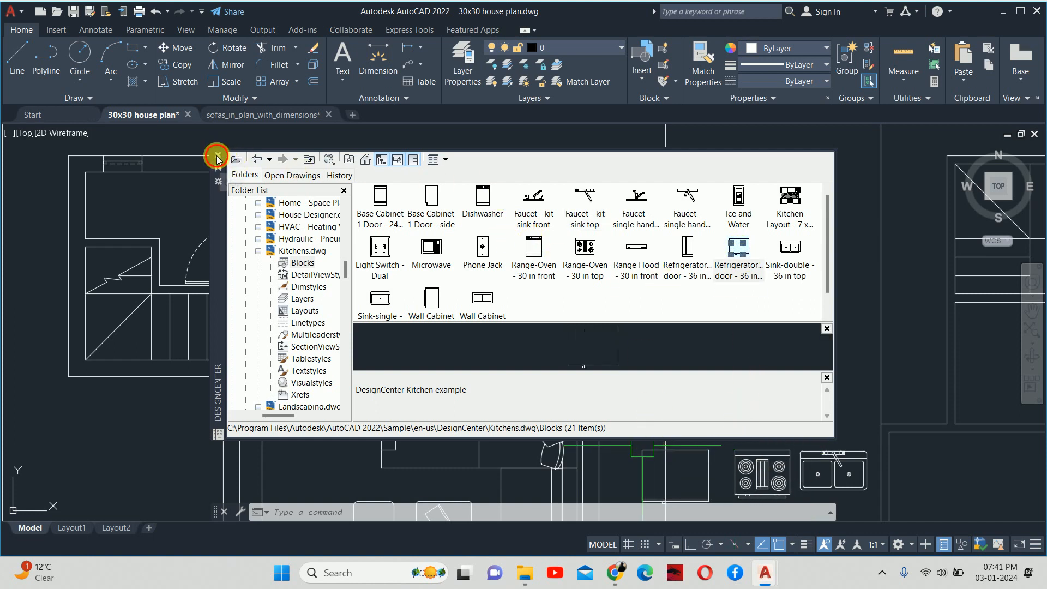
click(217, 159)
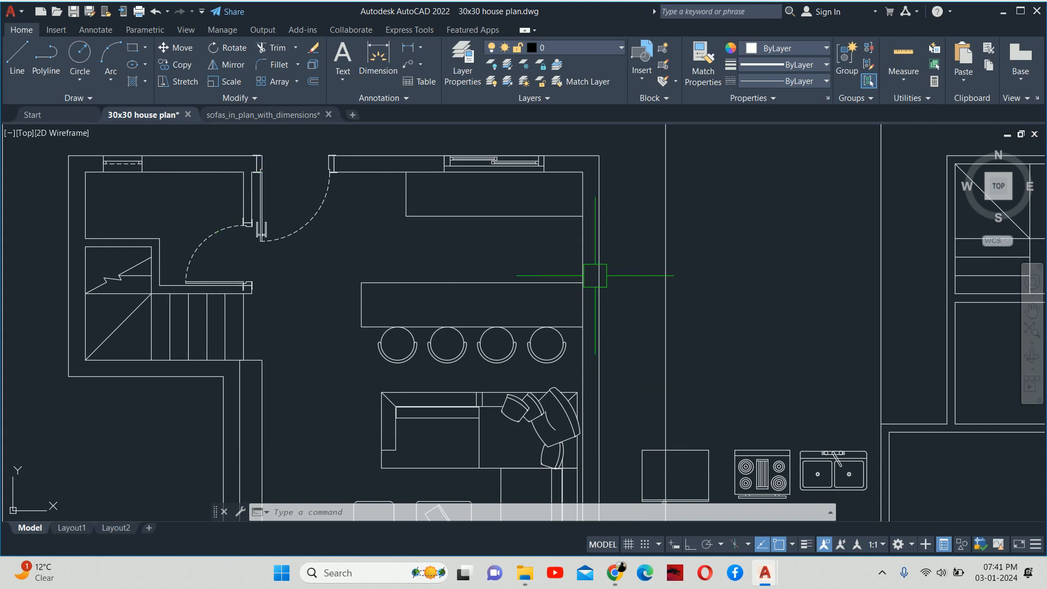
Move the refrigerator by its upper-right corner to the kitchen counter's upper-left corner against the top wall.
text(m)
key(Return)
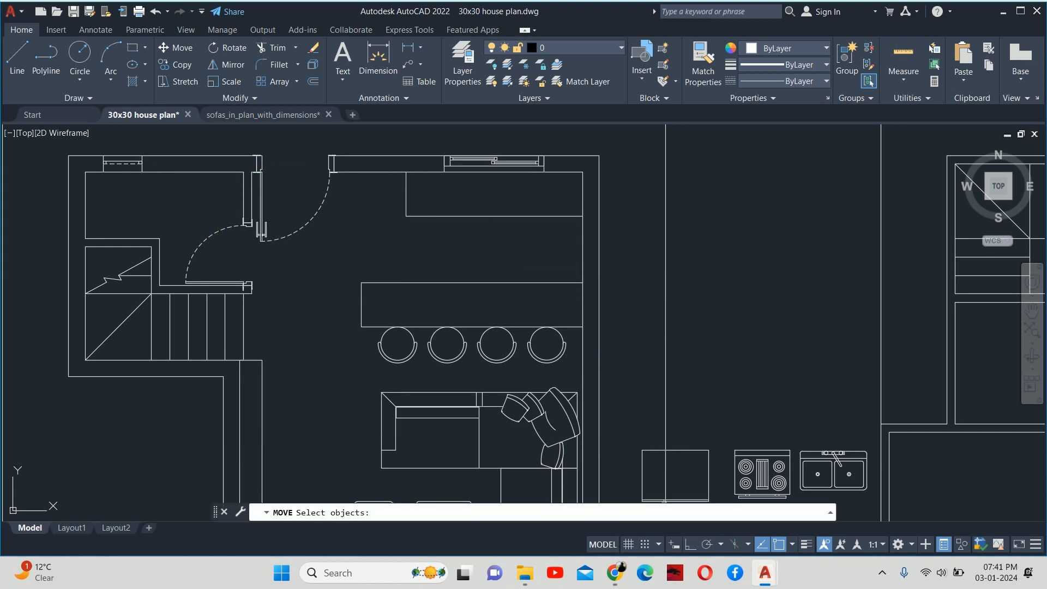
middle_drag(641, 362, 610, 293)
click(672, 403)
key(Return)
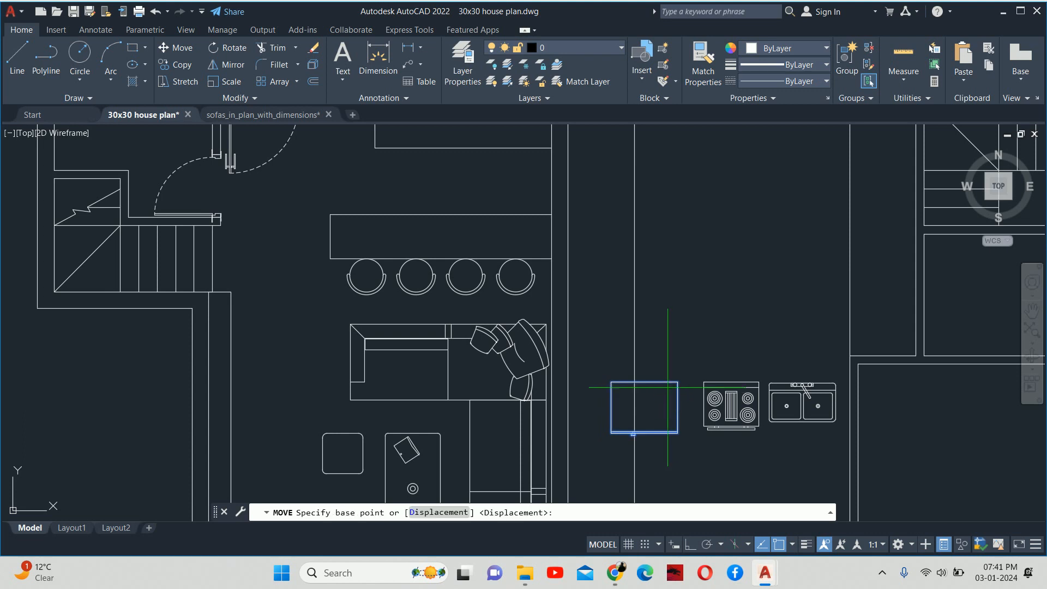
click(677, 382)
scroll(572, 323, up, 6)
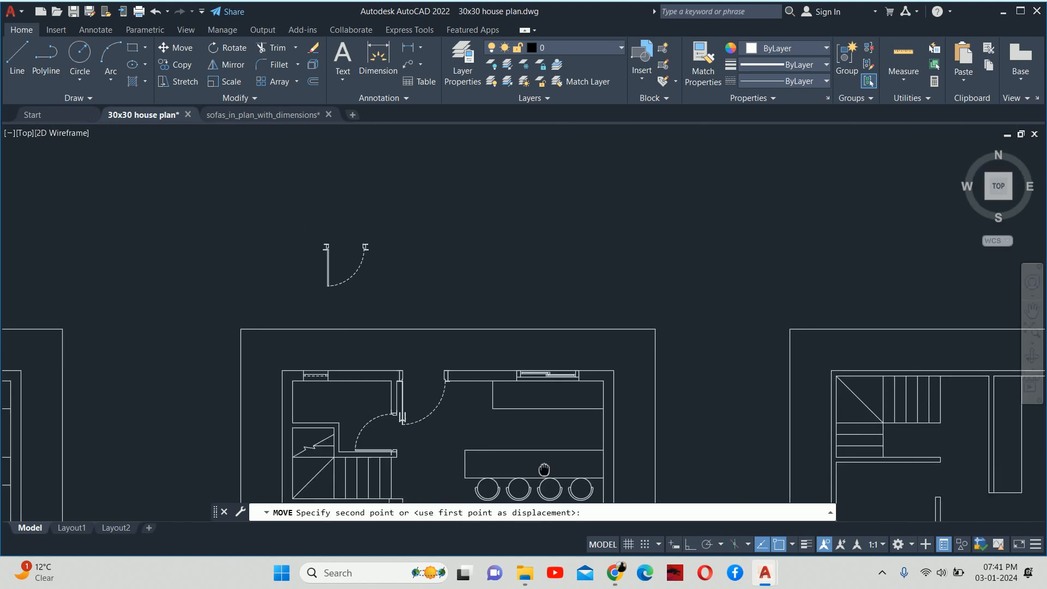
click(521, 378)
scroll(515, 372, down, 2)
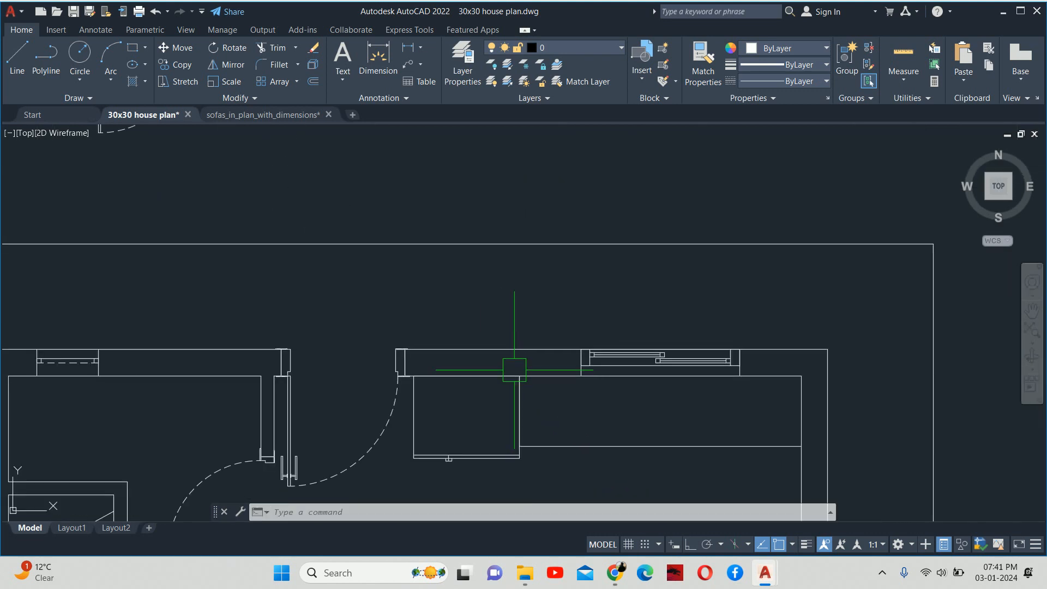
Move the refrigerator slightly left, leaving a small gap beside the kitchen counter.
middle_drag(514, 369, 491, 225)
scroll(486, 280, up, 2)
key(Return)
click(485, 277)
key(Return)
click(569, 345)
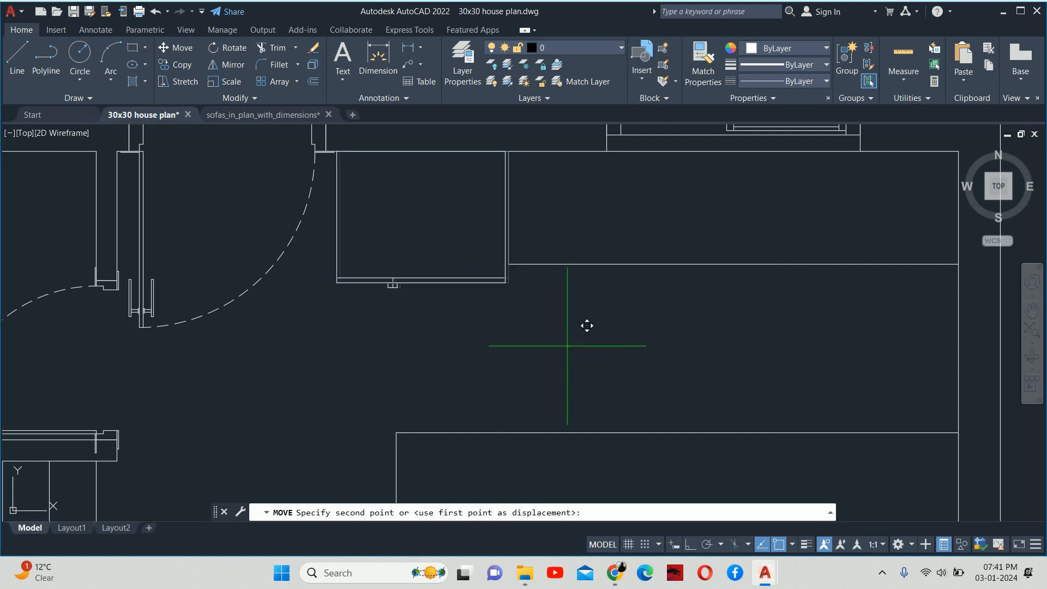
click(564, 345)
Try to move the refrigerator 1 inch straight down with ortho on, and undo the recent small moves.
key(Return)
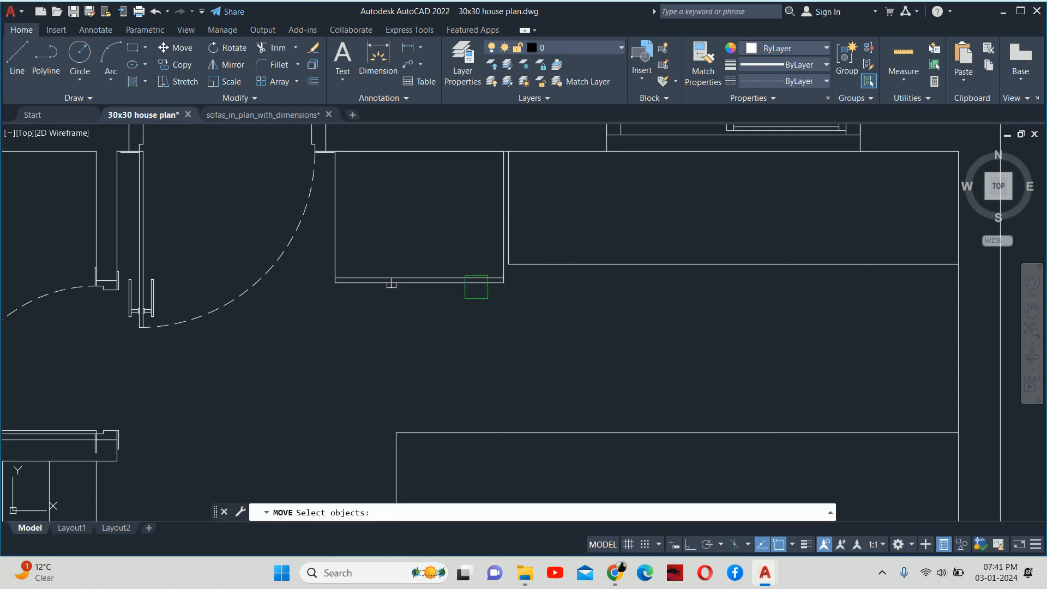
click(474, 282)
key(Return)
click(548, 329)
text(1)
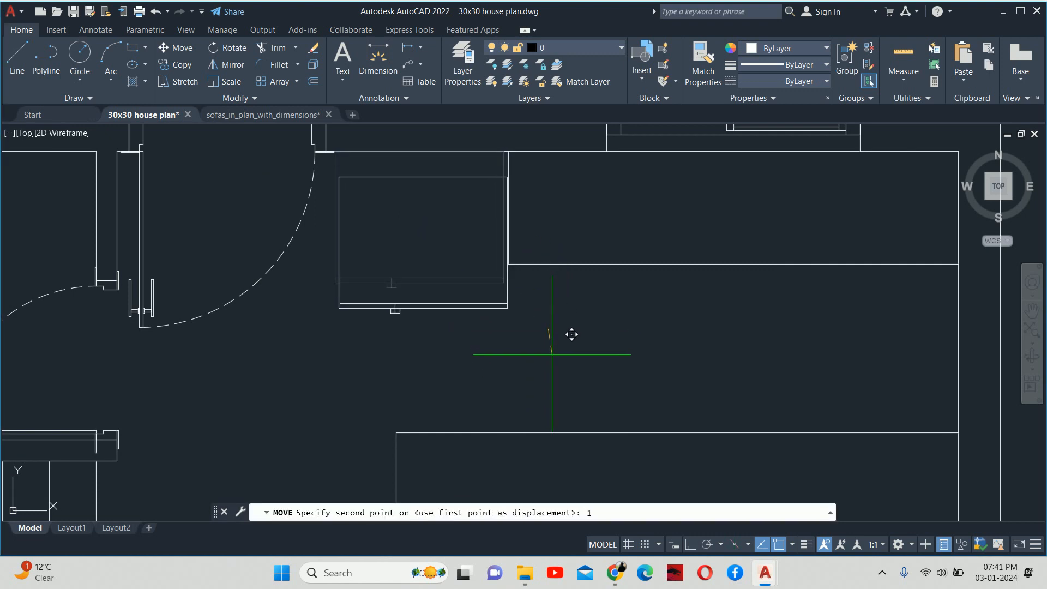
click(690, 544)
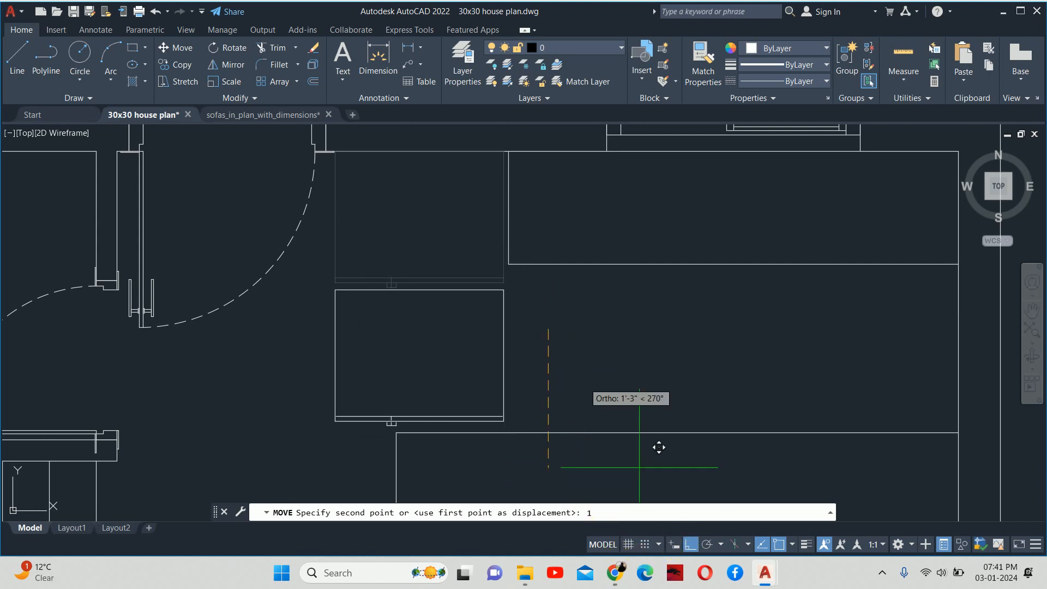
key(Return)
key(ctrl+z)
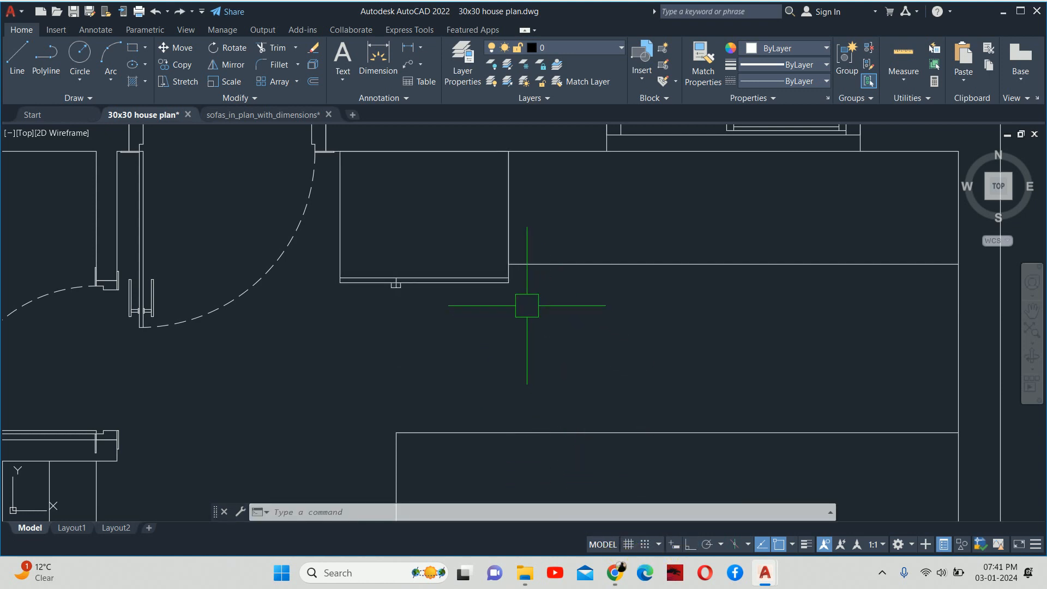
Move the refrigerator 1 inch straight down, away from the kitchen's top wall.
text(m)
key(Return)
click(548, 312)
click(430, 274)
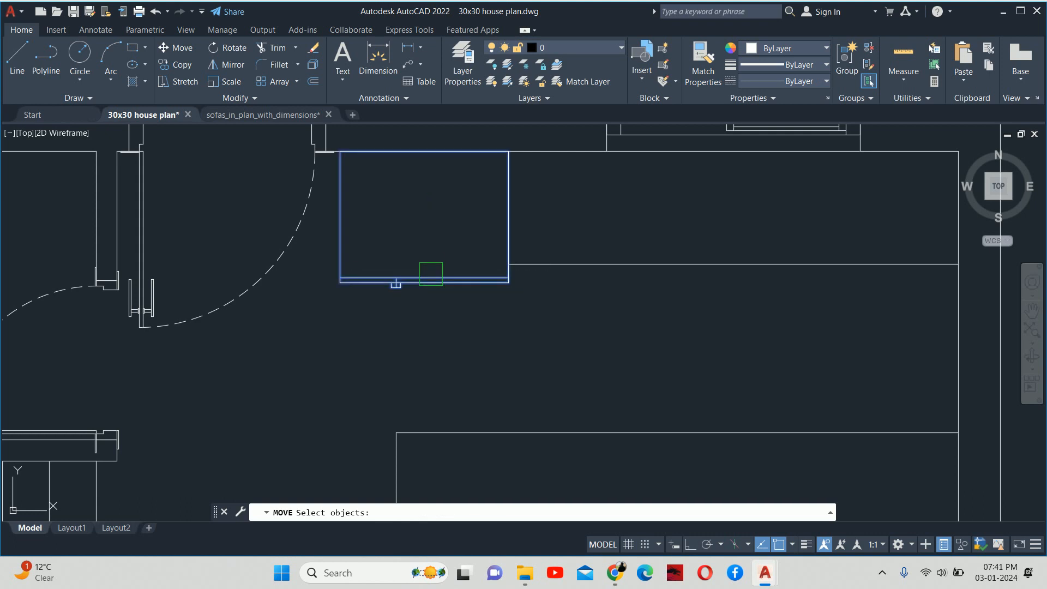
key(Return)
click(397, 284)
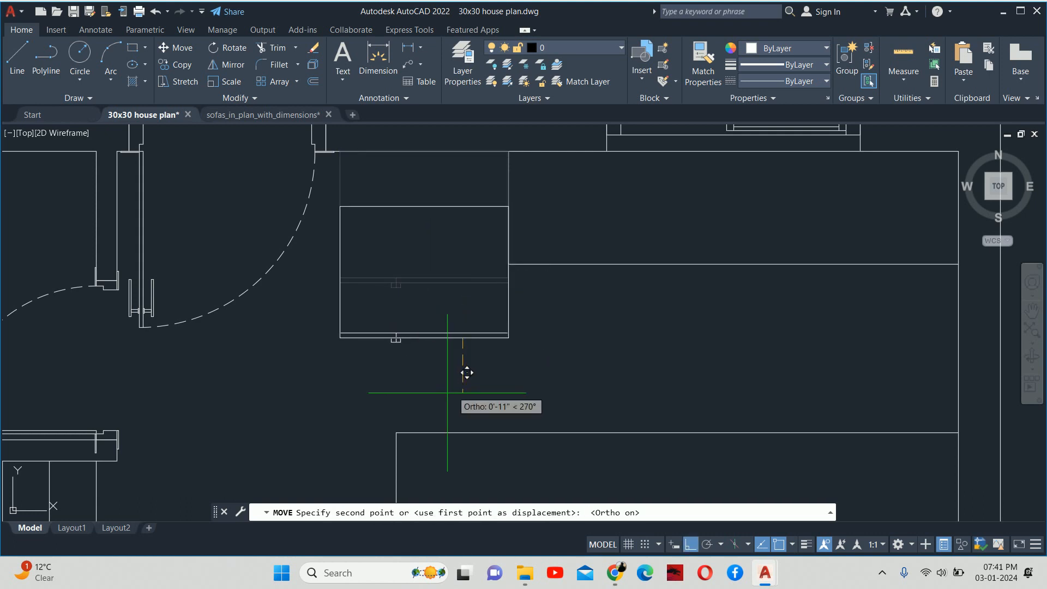
text(1.)
key(Return)
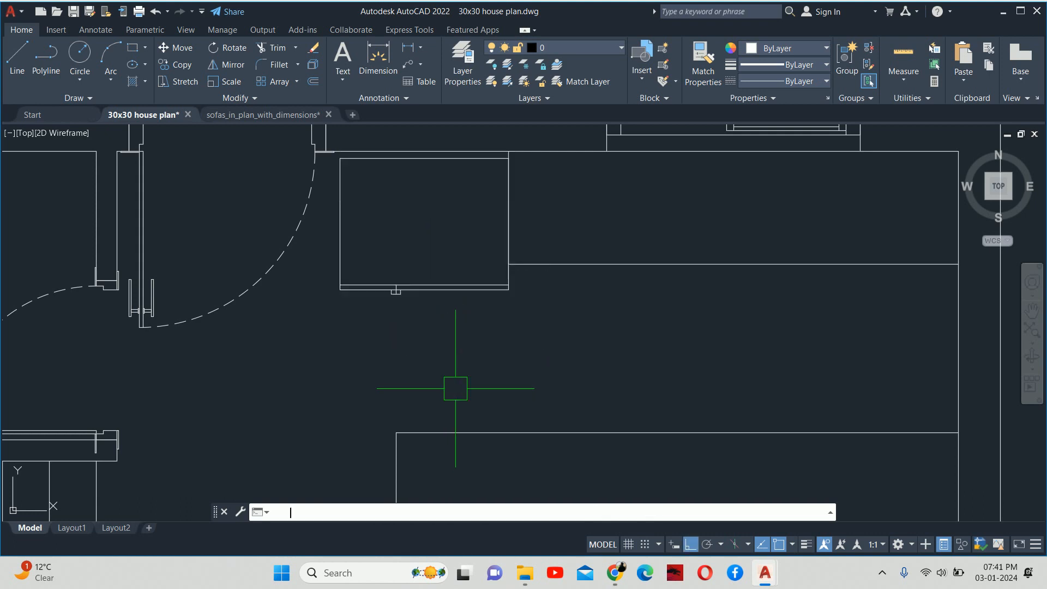
Move the refrigerator 1 inch to the left, away from the end of the kitchen counter.
click(464, 302)
click(441, 287)
key(Return)
click(473, 366)
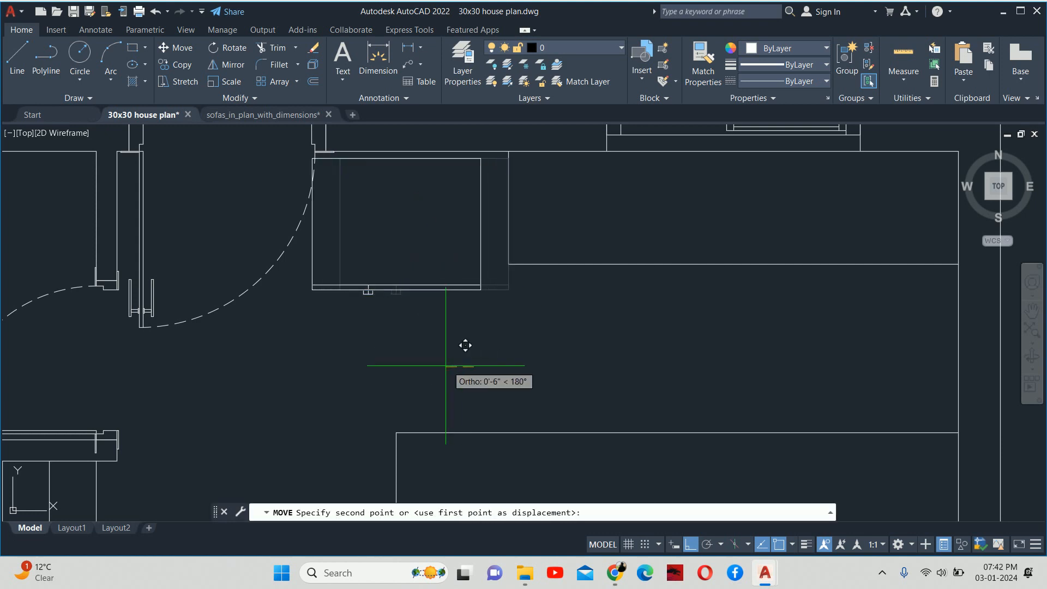
text(1.)
key(Return)
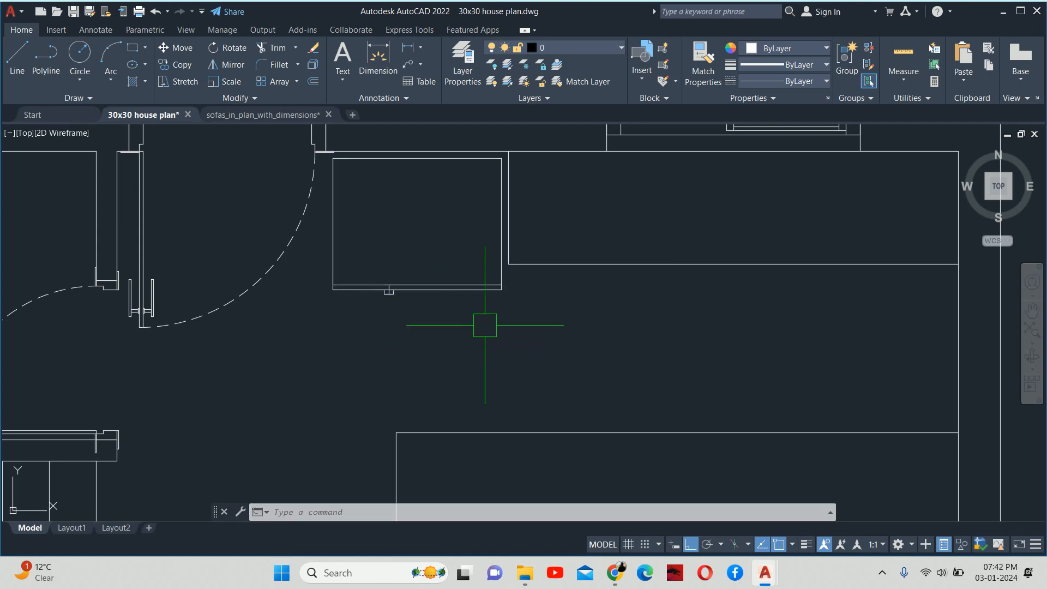
Move the double sink and faucet by the sink's front-edge midpoint to the midpoint of the kitchen counter's front edge.
scroll(484, 325, down, 5)
scroll(569, 329, down, 2)
scroll(613, 367, up, 2)
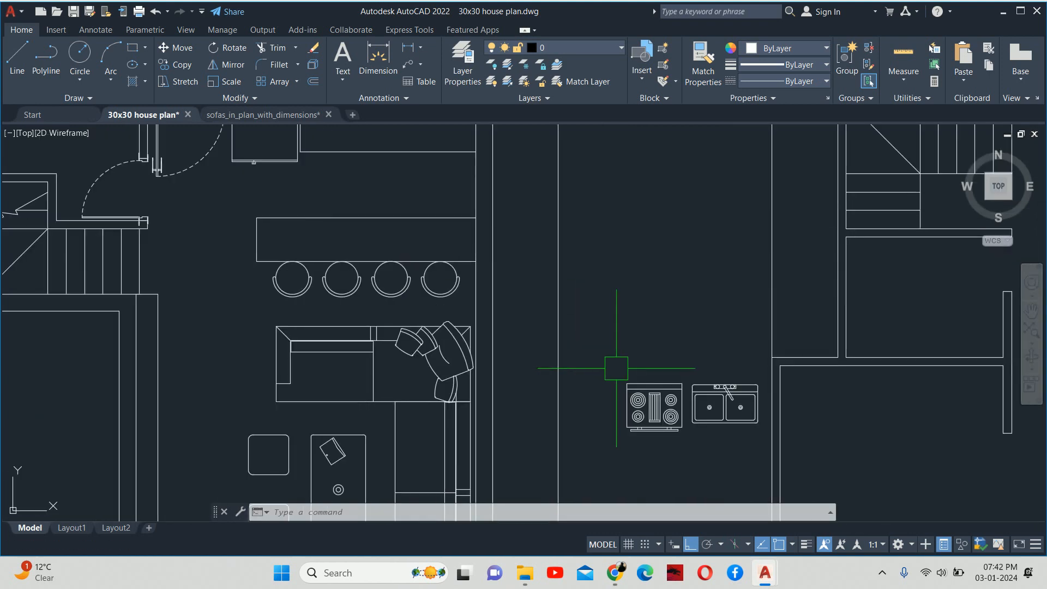
key(Return)
scroll(709, 417, up, 2)
click(708, 417)
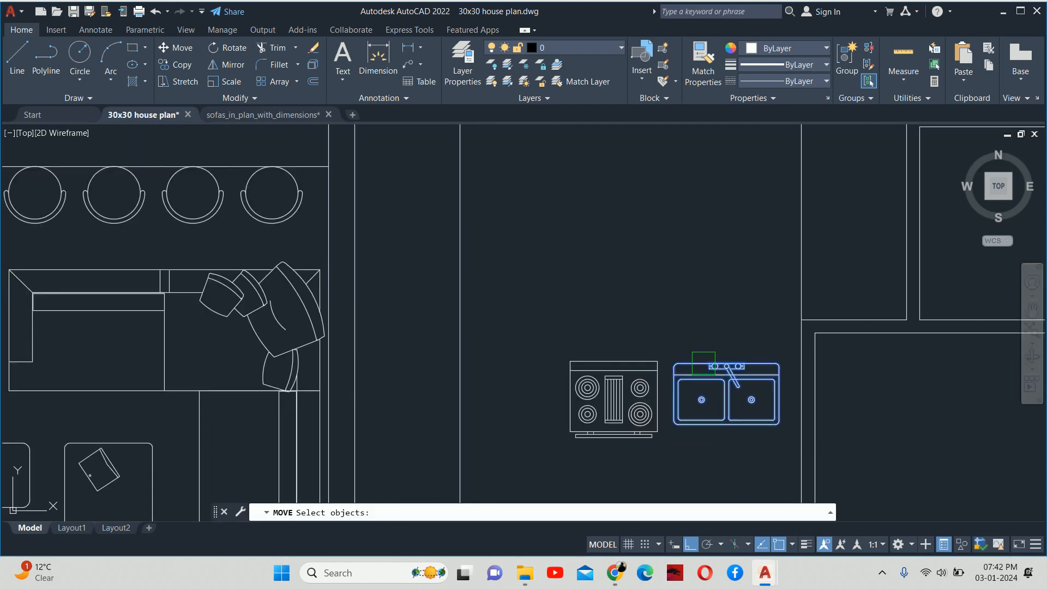
key(Return)
scroll(727, 417, up, 4)
click(734, 438)
scroll(620, 264, down, 5)
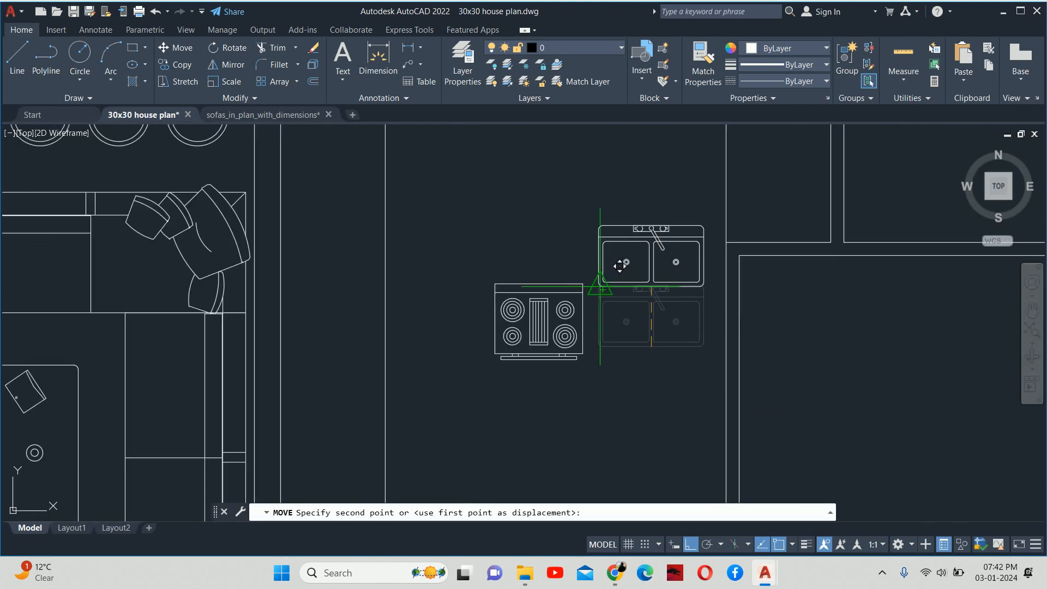
click(548, 208)
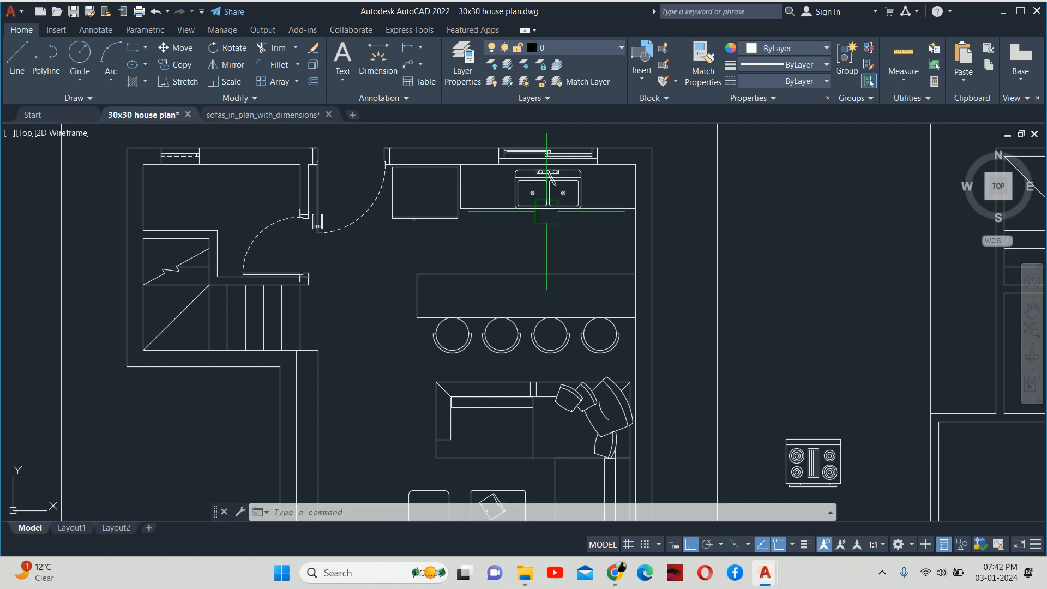
Shift the sink and faucet slightly upward, off the counter's front edge, keeping them below the window.
scroll(601, 189, up, 3)
key(Return)
click(609, 213)
click(377, 131)
middle_drag(376, 131, 514, 234)
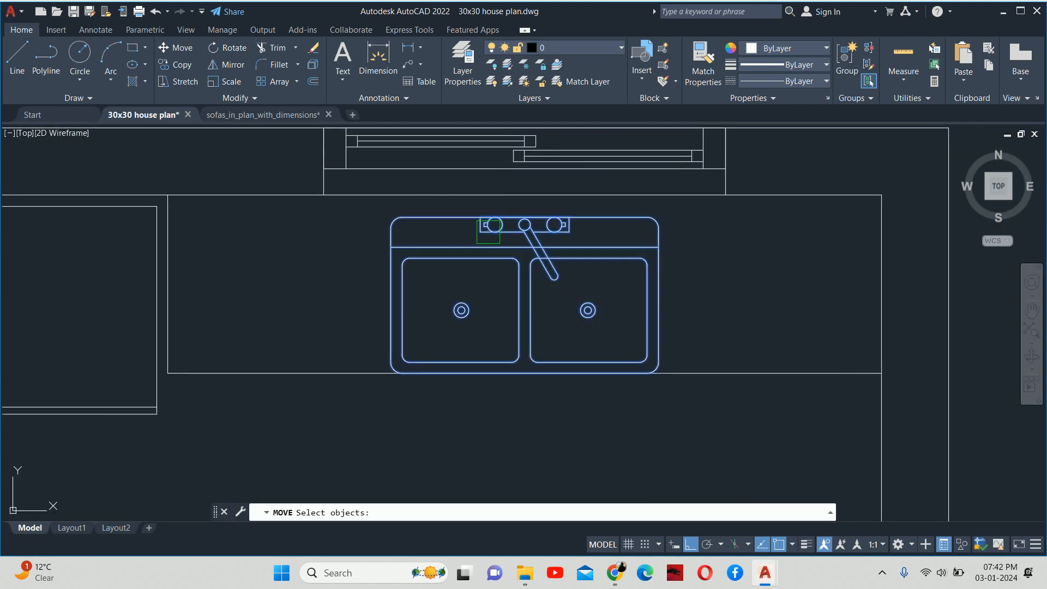
key(Return)
click(293, 273)
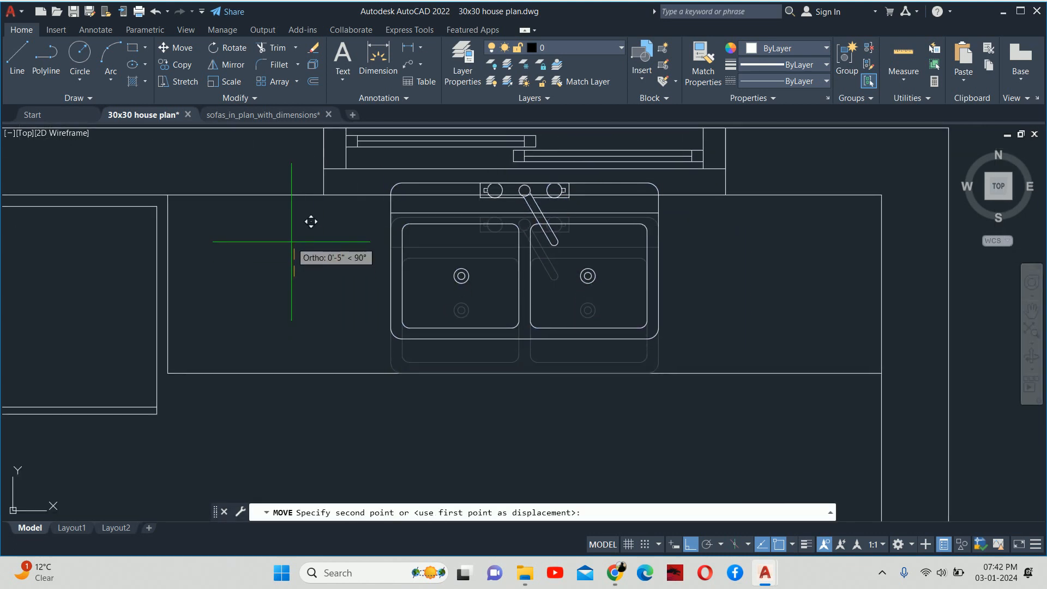
click(291, 241)
Offset the inner line of the kitchen's right wall 2' into the room as a side counter edge.
scroll(578, 299, down, 4)
middle_drag(596, 306, 602, 266)
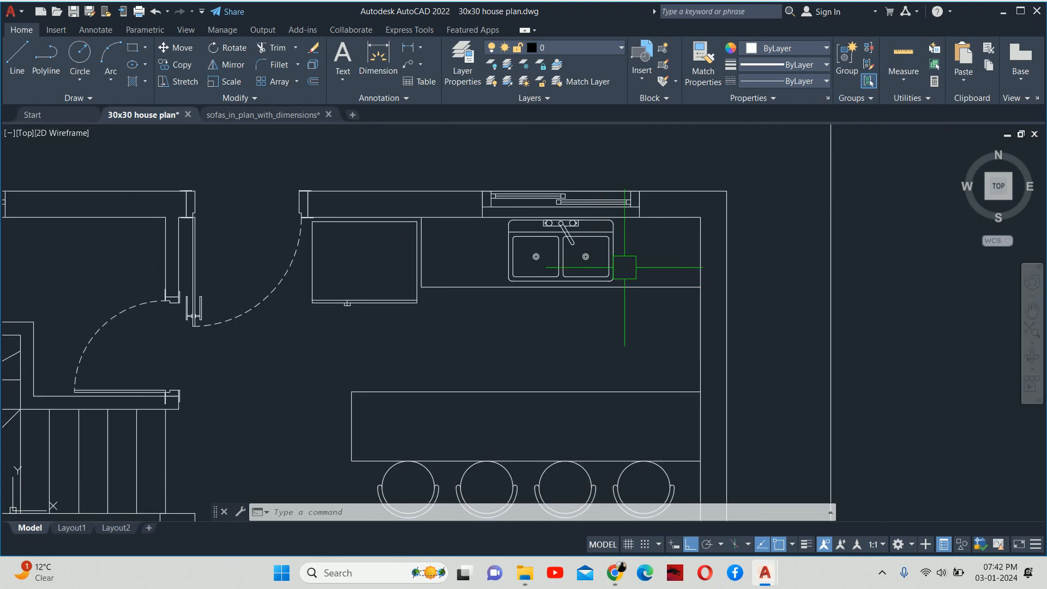
key(Return)
text(2')
key(Return)
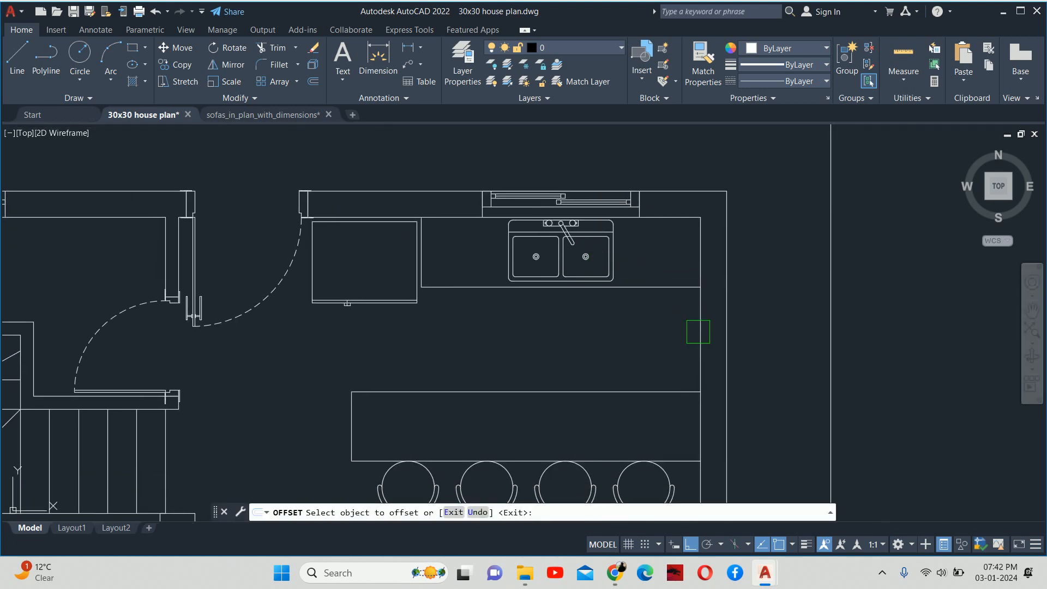
click(700, 340)
click(674, 335)
key(Return)
scroll(649, 344, up, 4)
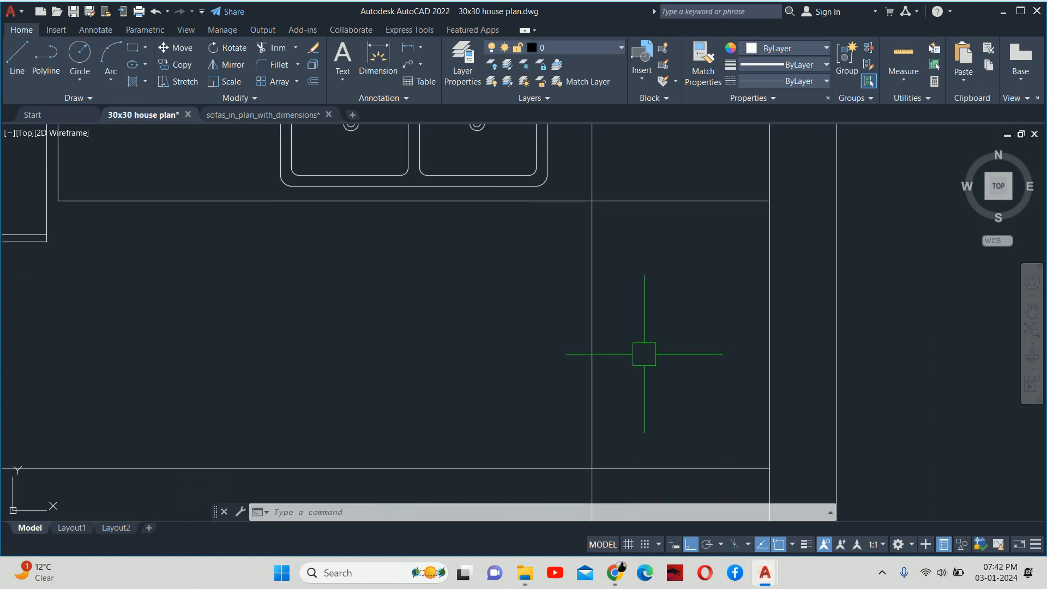
Trim the side counter line and the crossing counter edges to form one continuous U-shaped kitchen counter.
text(tr)
key(Return)
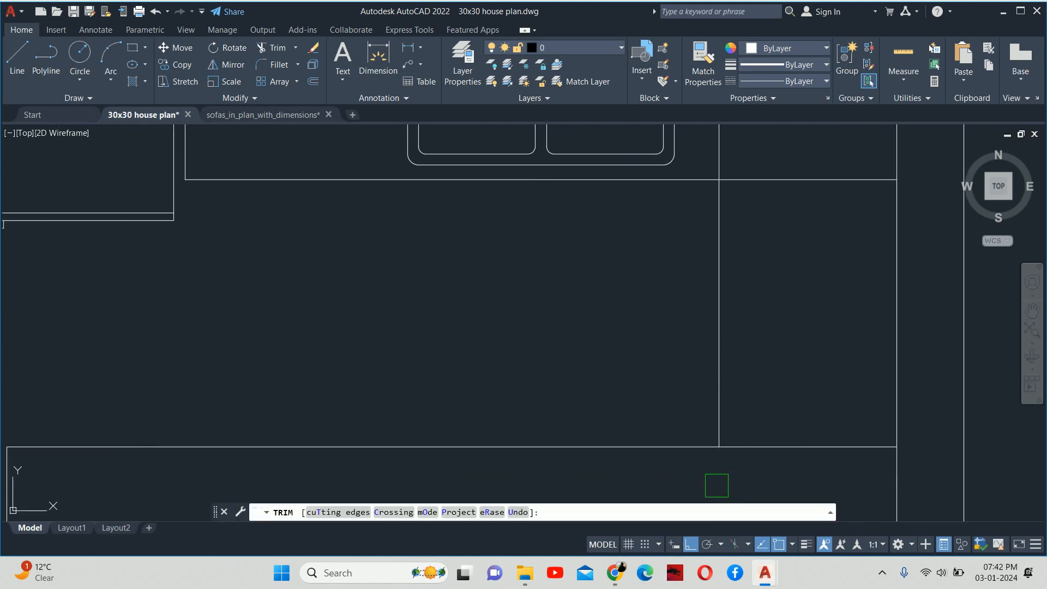
click(768, 458)
click(733, 137)
key(Return)
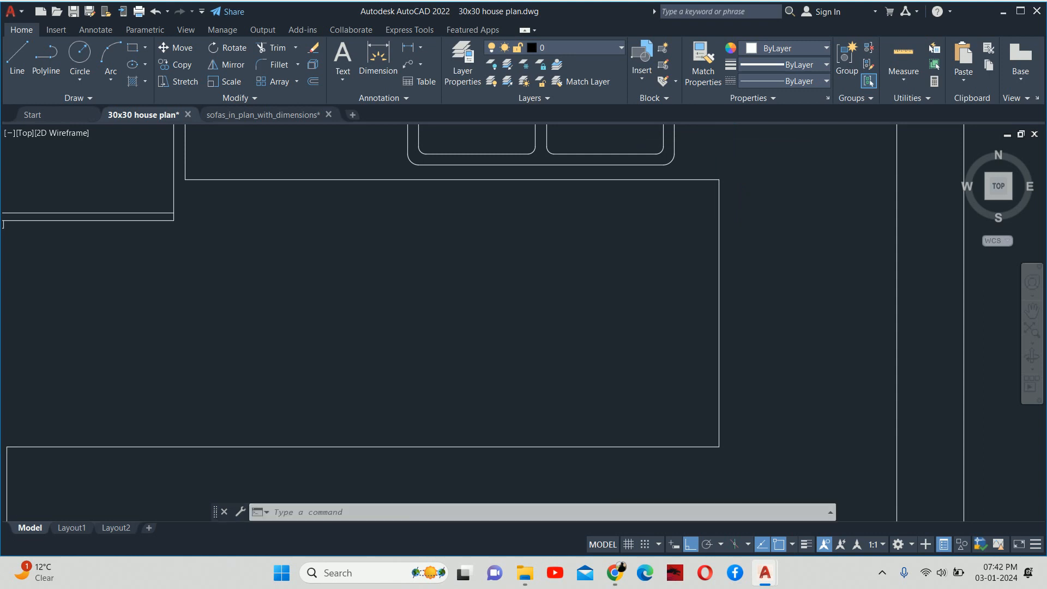
Move the sink, faucet and kitchen window together to the left along the top wall.
scroll(769, 327, down, 3)
text(m)
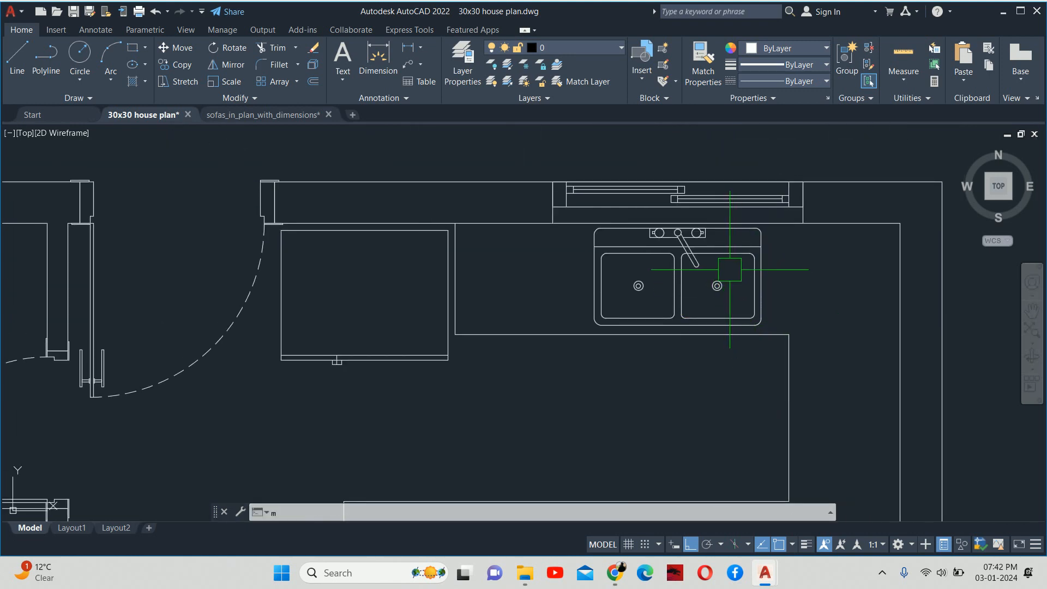
key(Return)
click(837, 293)
click(575, 228)
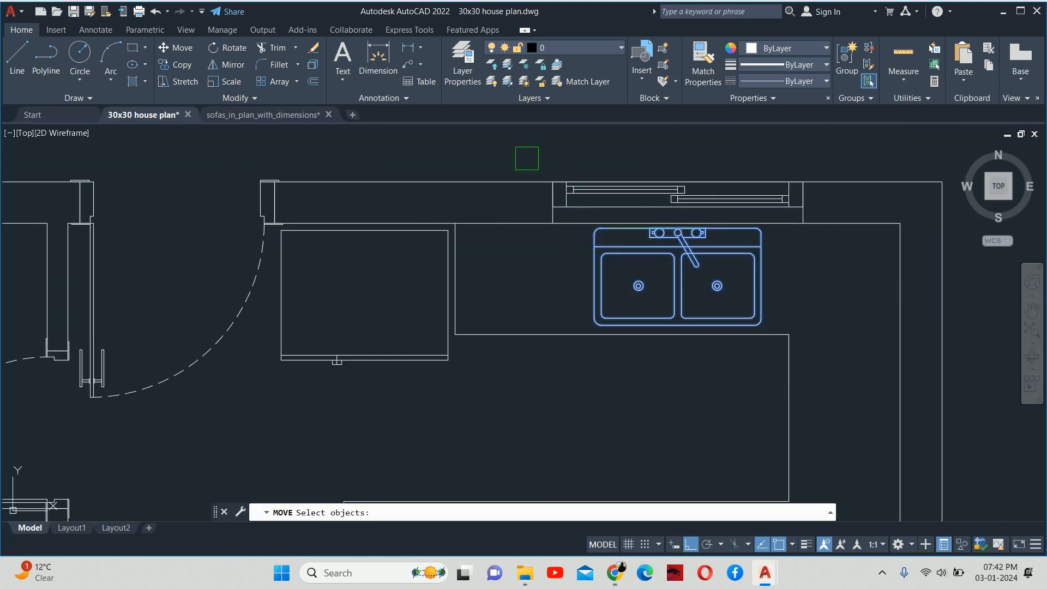
click(865, 304)
key(Return)
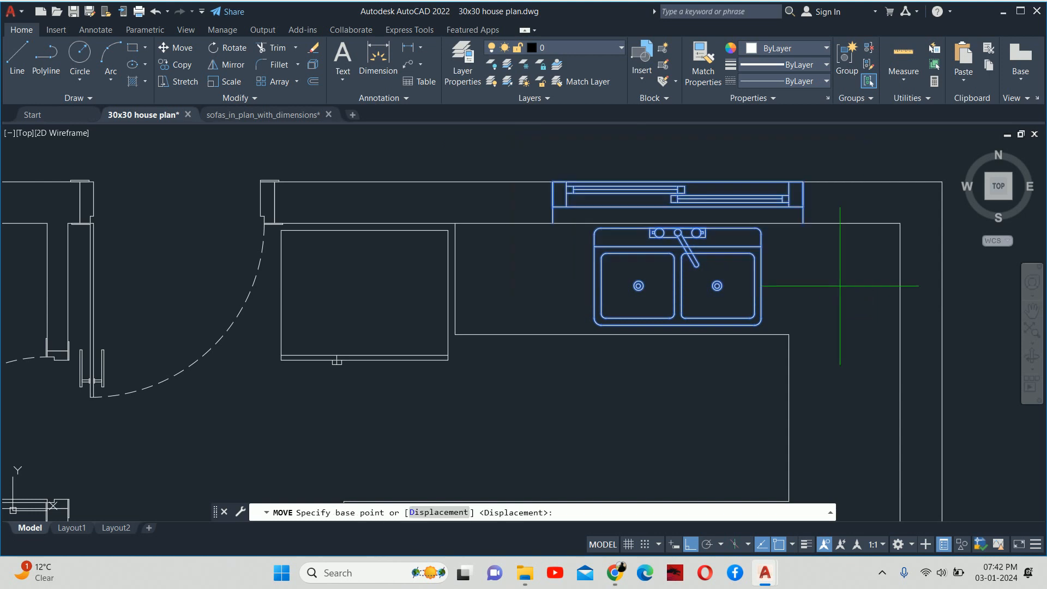
click(845, 284)
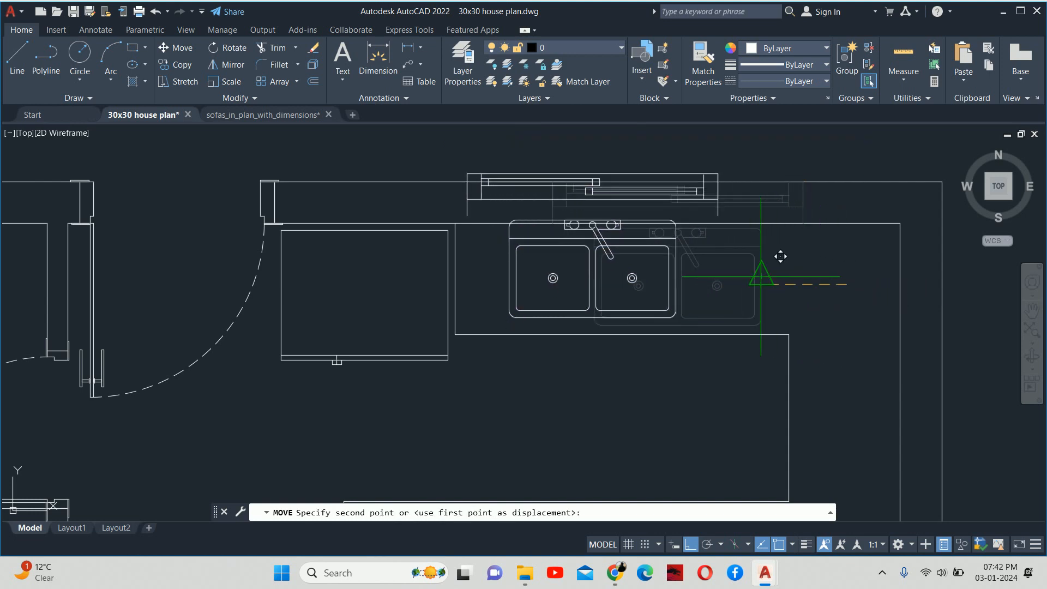
scroll(786, 279, up, 4)
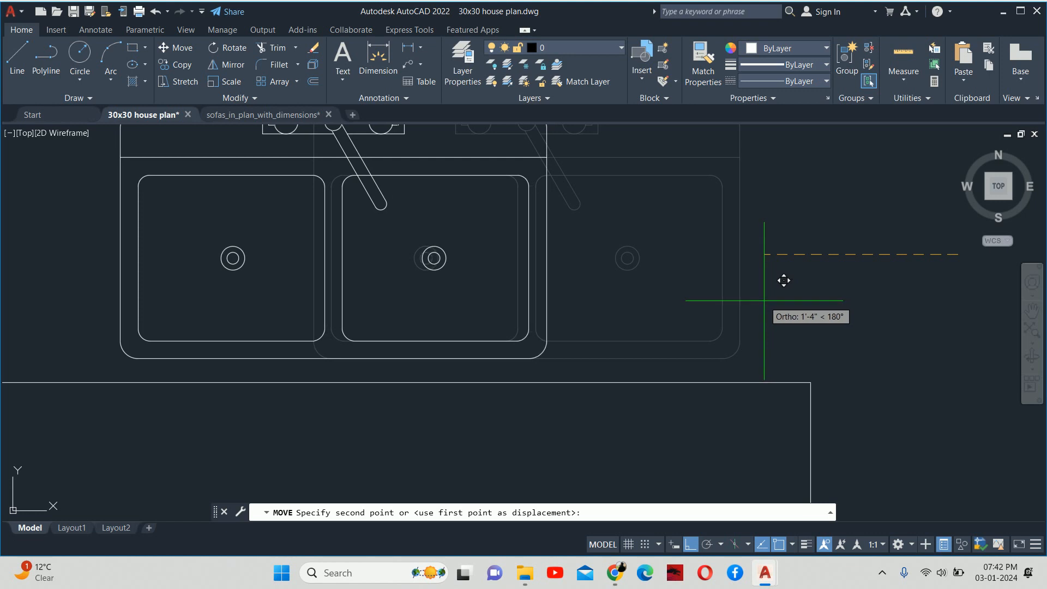
click(764, 299)
scroll(764, 294, down, 4)
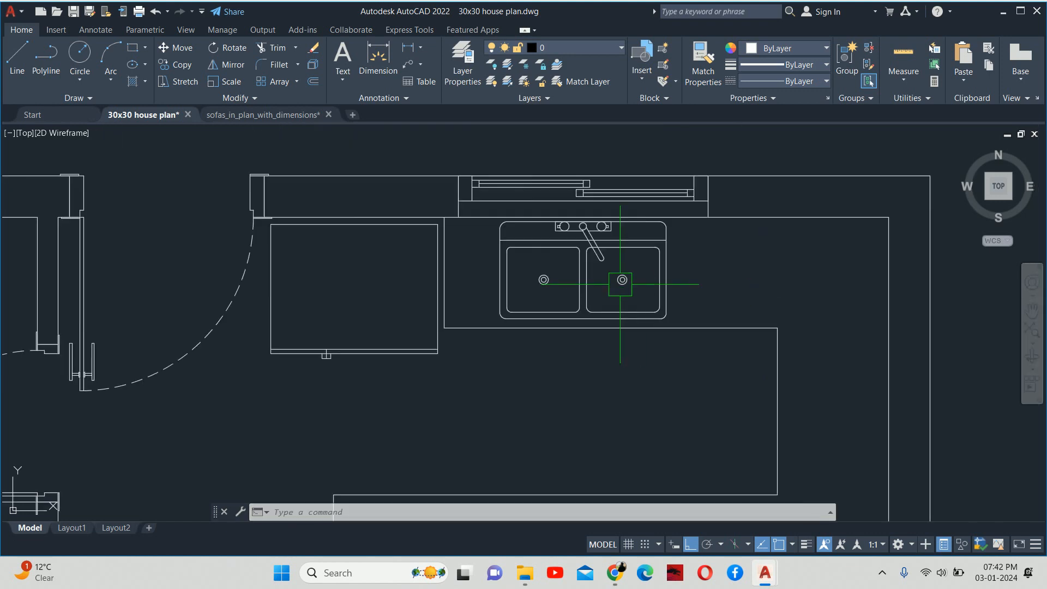
Move the sink, faucet and kitchen window another 3 inches to the left.
middle_drag(605, 284, 580, 223)
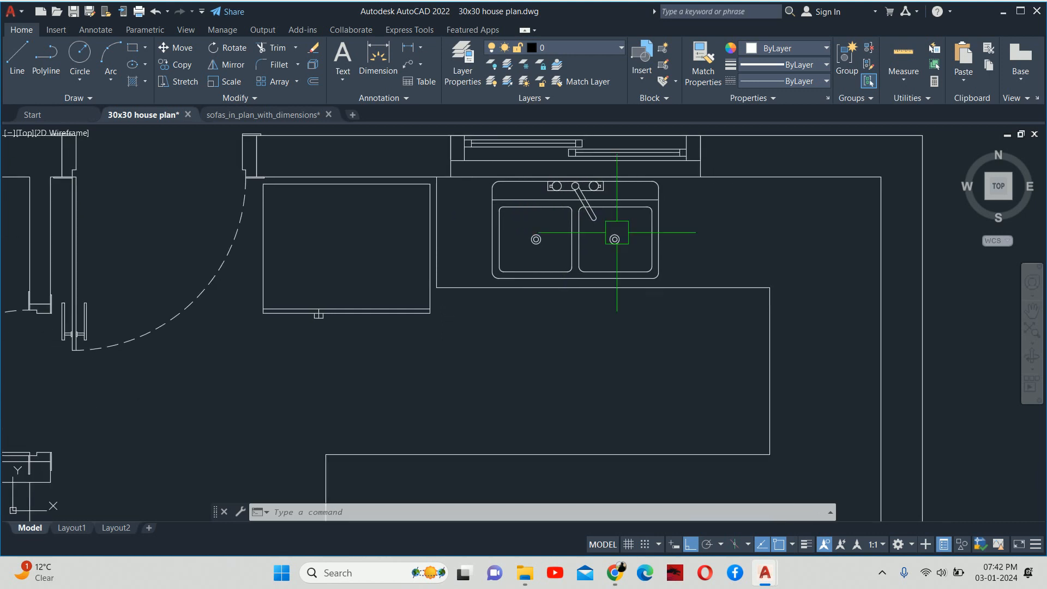
text(m)
key(Return)
click(747, 248)
click(488, 193)
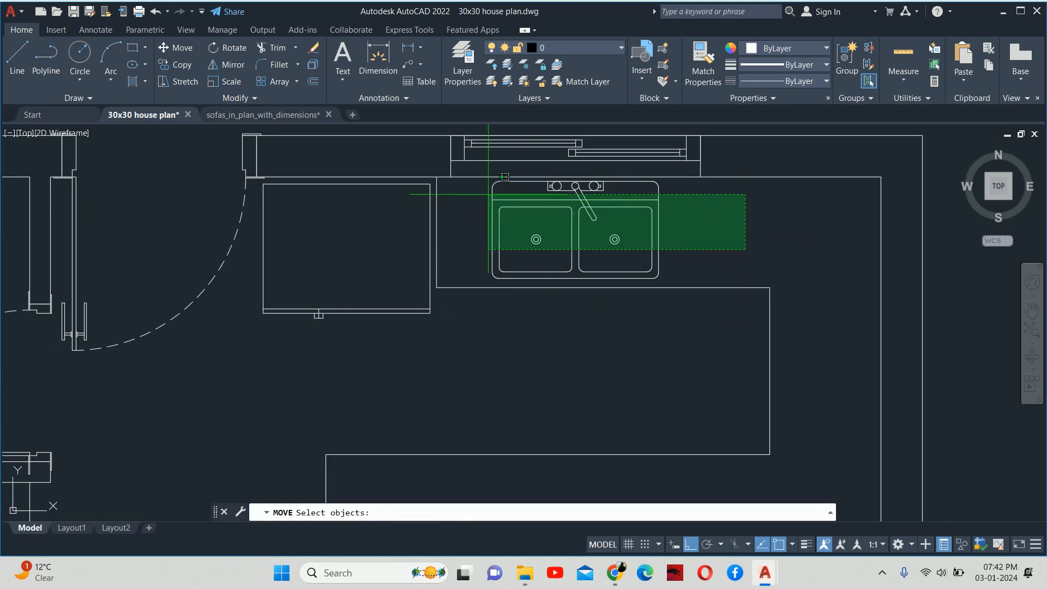
middle_drag(511, 210, 518, 277)
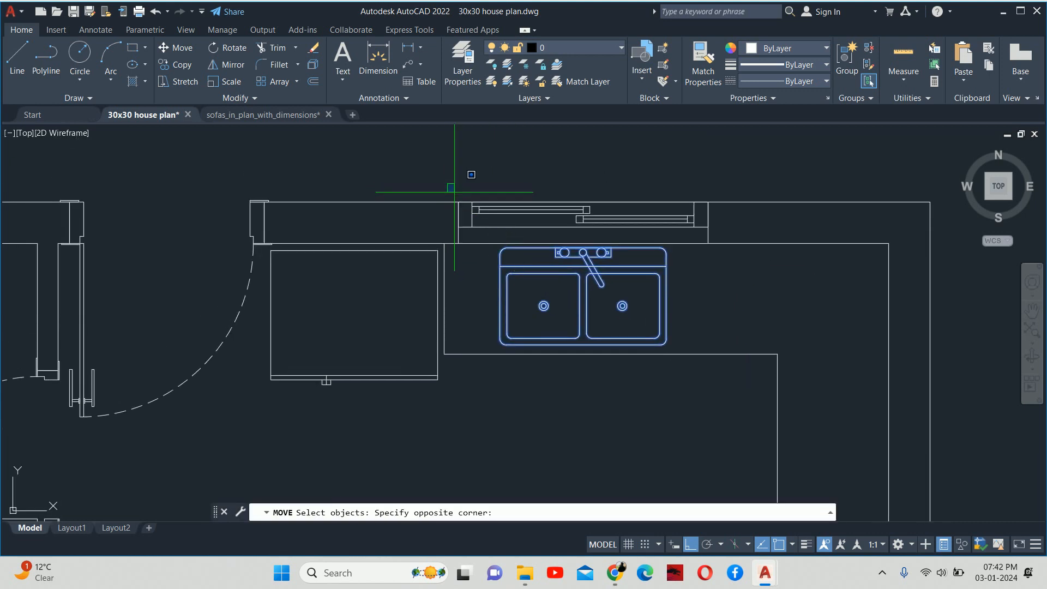
click(728, 269)
scroll(720, 271, up, 2)
key(Return)
click(719, 275)
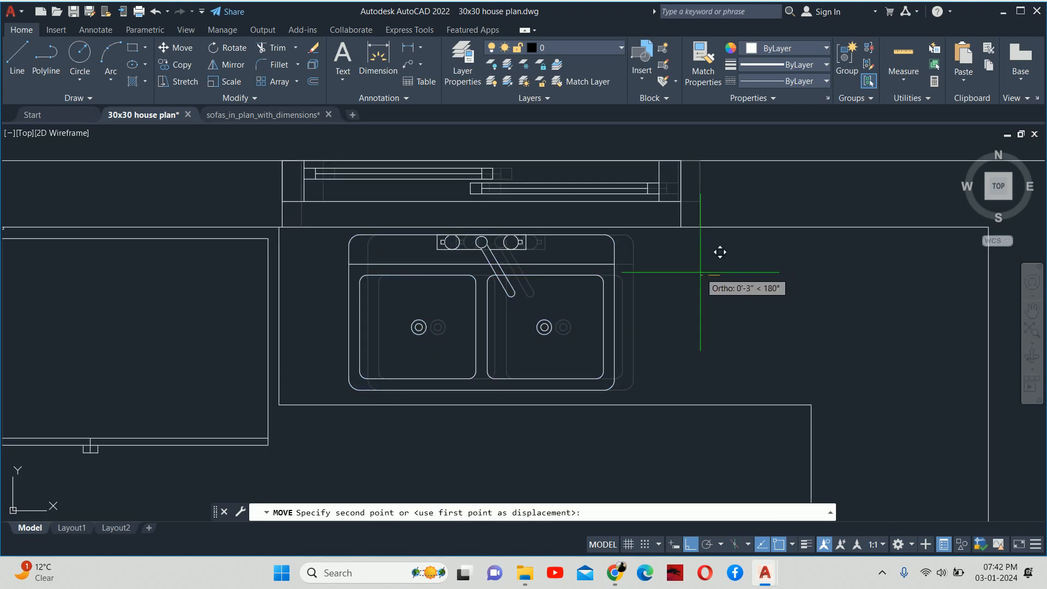
text(3)
key(Return)
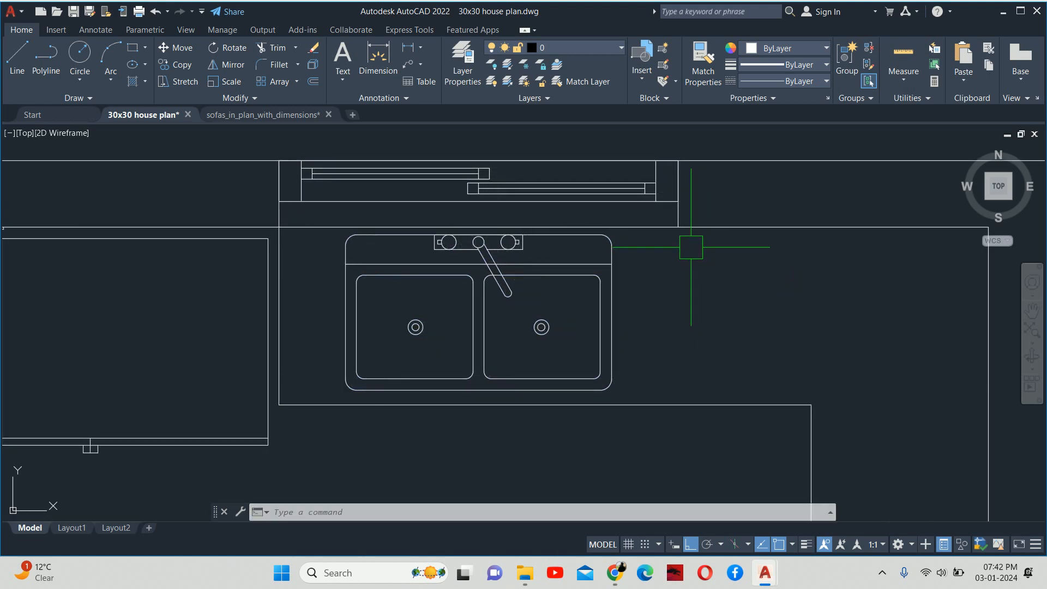
Start aligning the range-oven, matching the midpoint of its front edge to the midpoint of the U-shaped counter's side edge.
scroll(691, 248, down, 4)
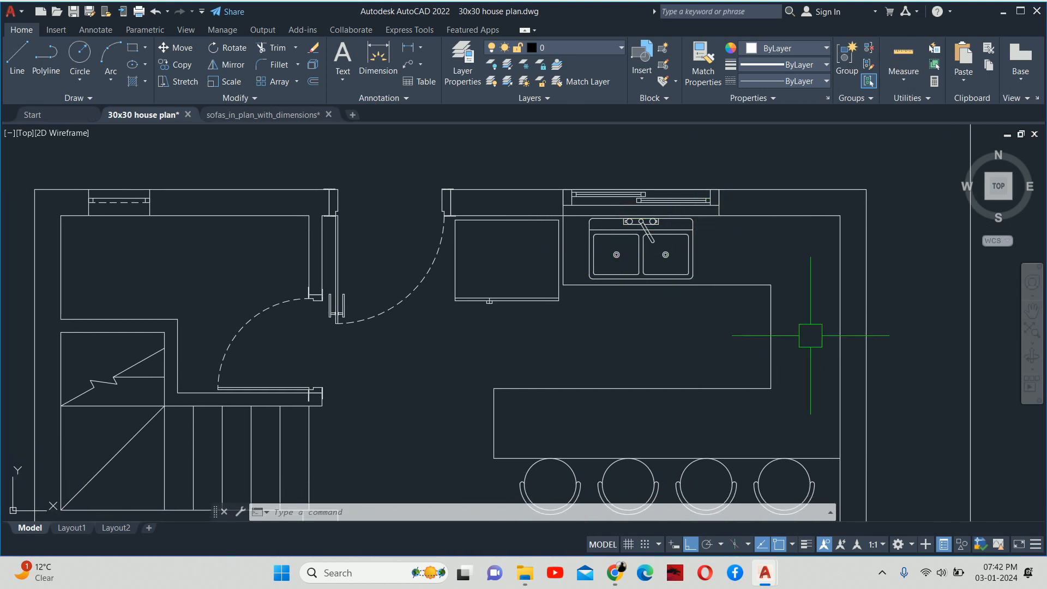
middle_drag(806, 334, 535, 199)
scroll(607, 339, down, 5)
scroll(613, 329, up, 3)
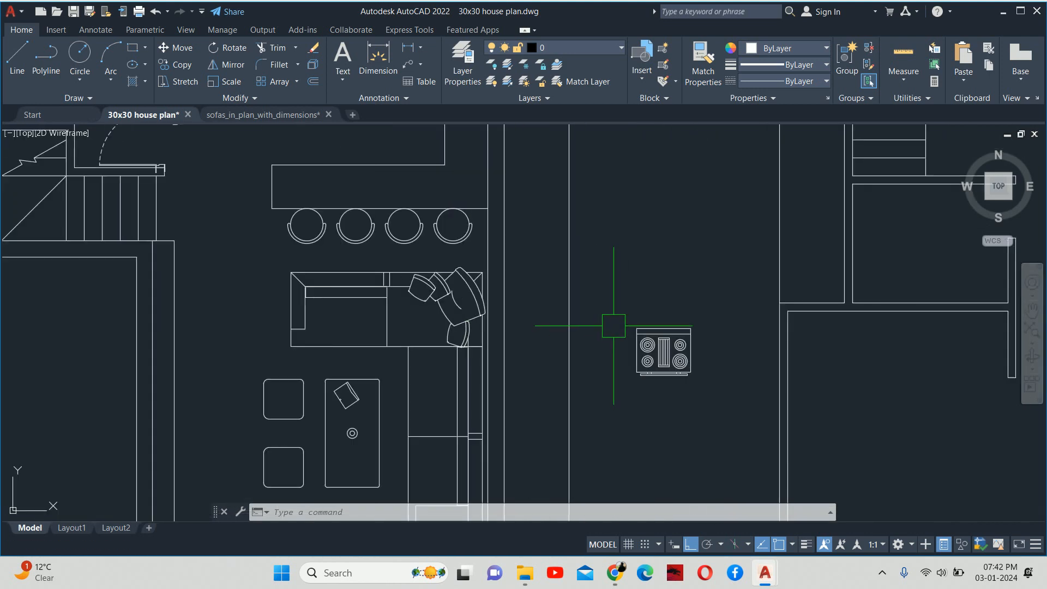
middle_drag(527, 230, 547, 322)
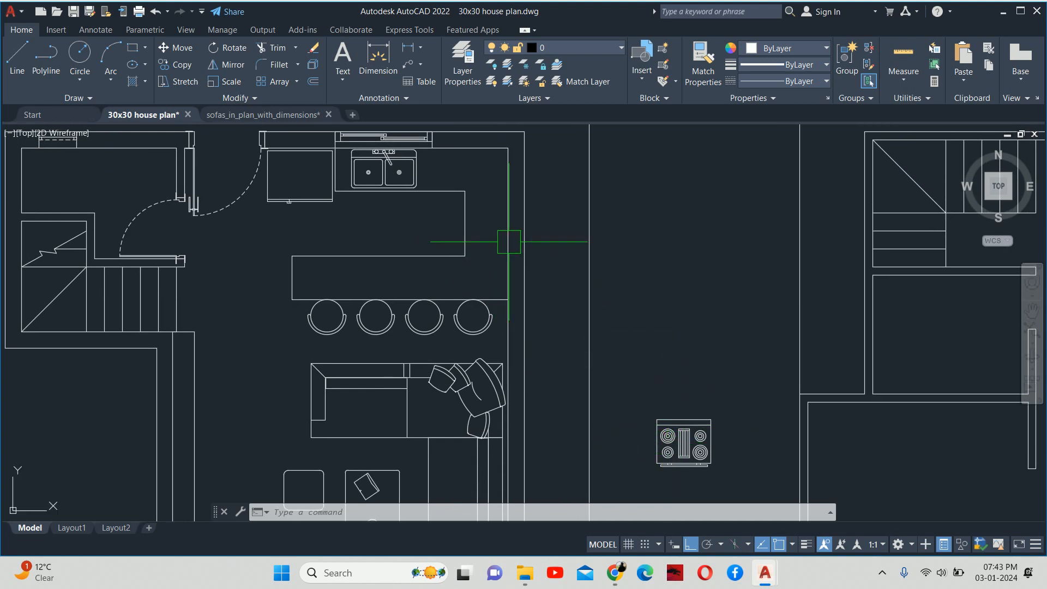
text(al)
key(Return)
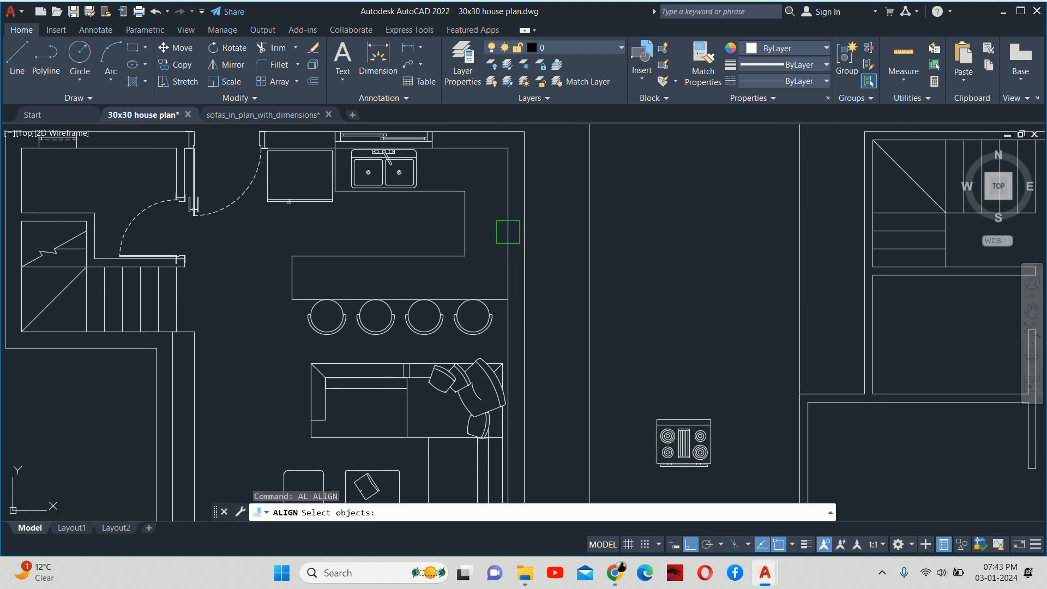
middle_drag(604, 321, 582, 234)
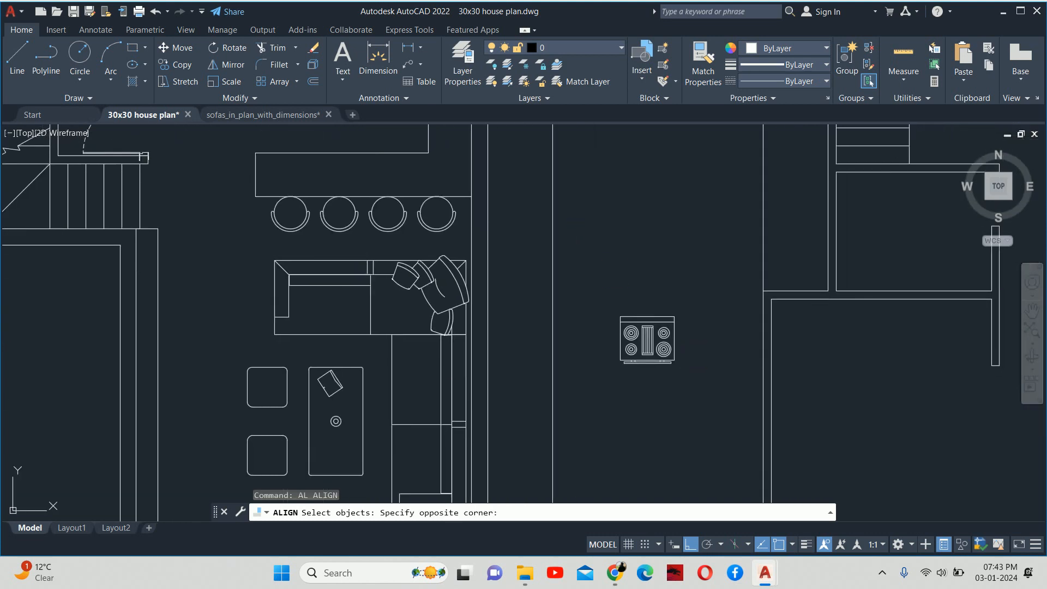
click(616, 313)
key(Return)
scroll(639, 361, up, 5)
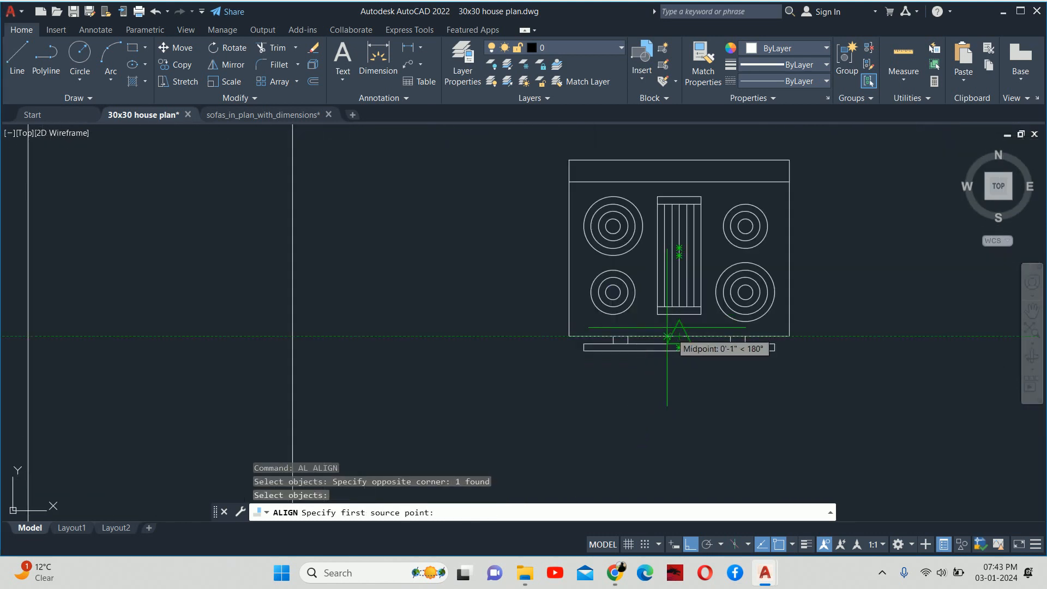
click(679, 336)
scroll(405, 233, down, 2)
middle_drag(408, 236, 469, 453)
click(428, 310)
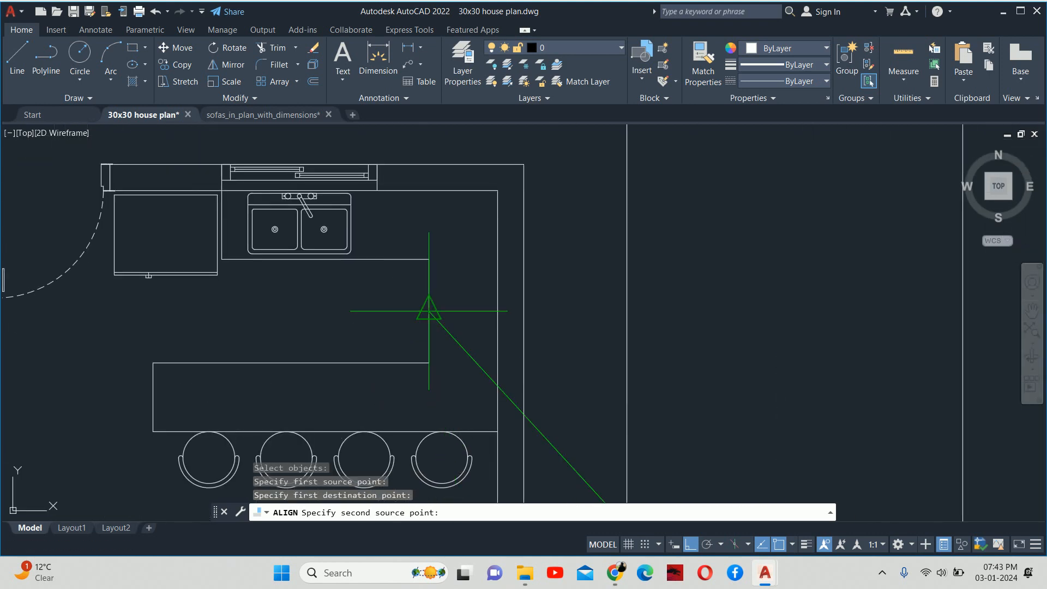
Match the range-oven's front left corner to the inner counter corner near the sink and complete the alignment without scaling.
scroll(428, 304, down, 2)
middle_drag(503, 367, 473, 286)
scroll(620, 432, up, 4)
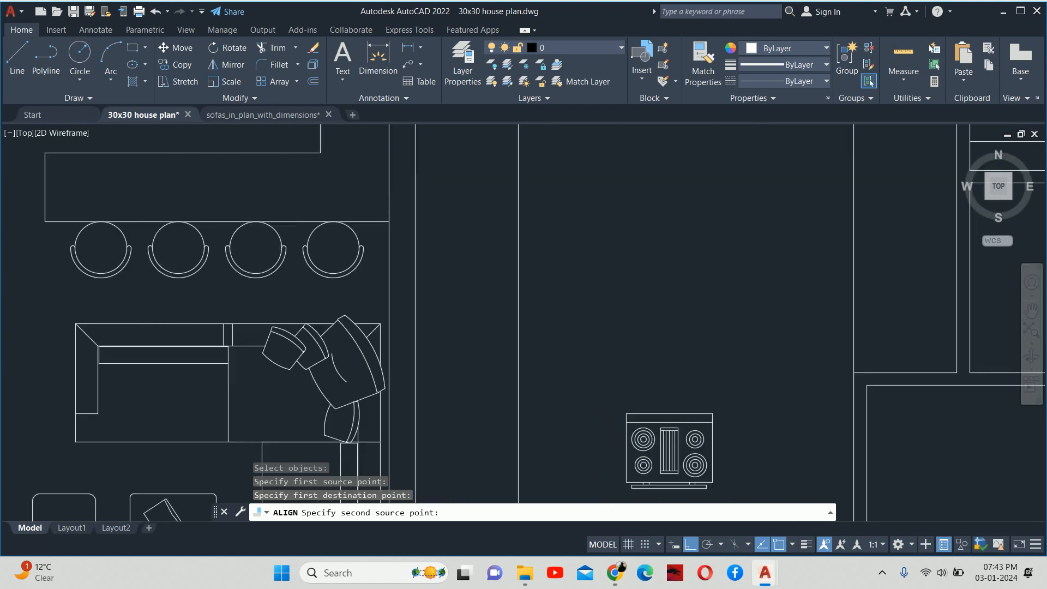
click(641, 480)
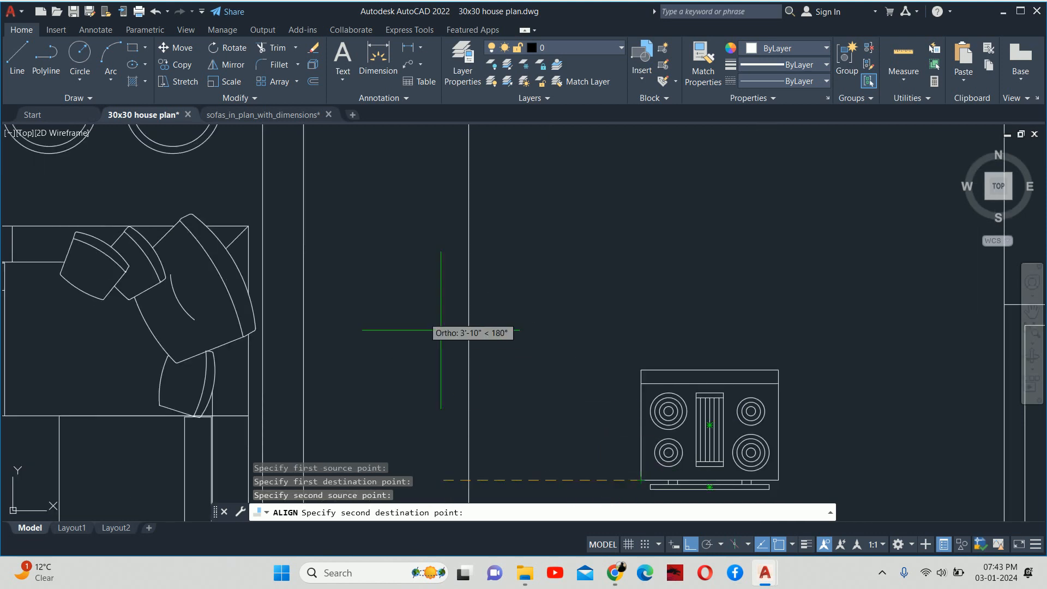
middle_drag(433, 327, 458, 372)
middle_drag(388, 211, 467, 444)
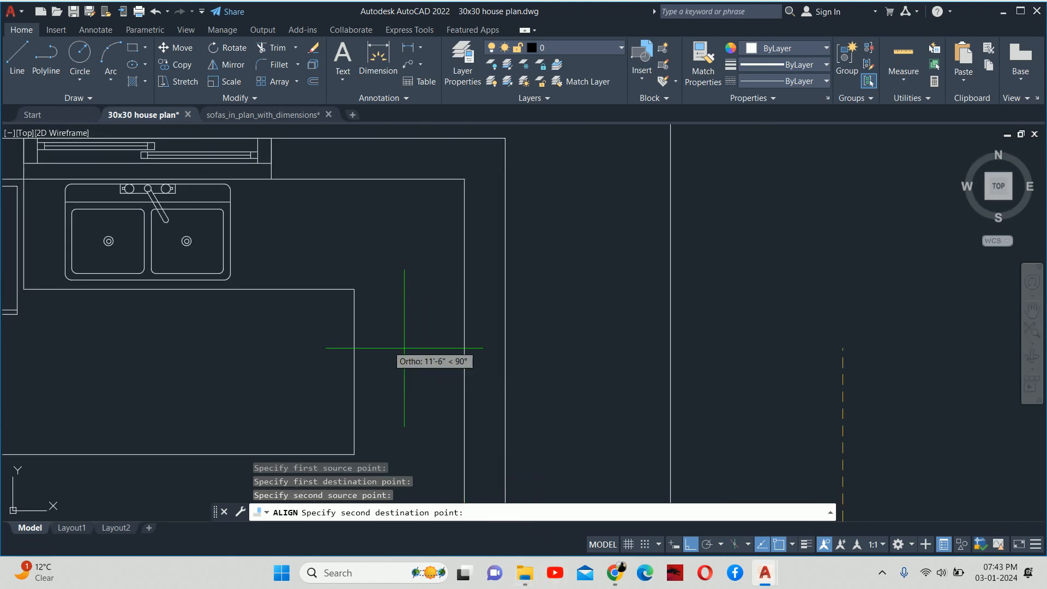
click(354, 289)
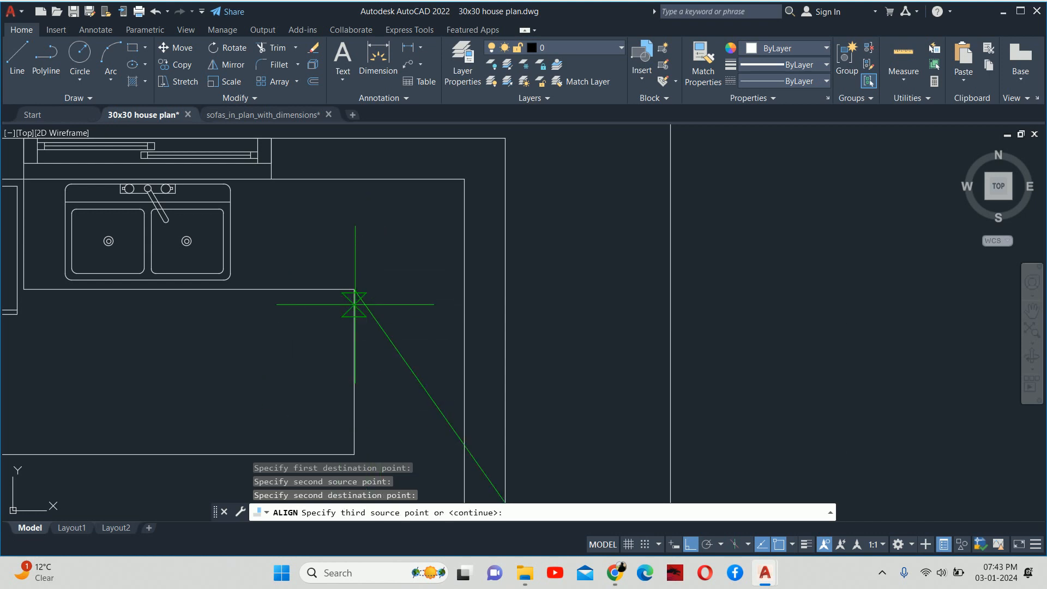
scroll(368, 328, down, 4)
key(Return)
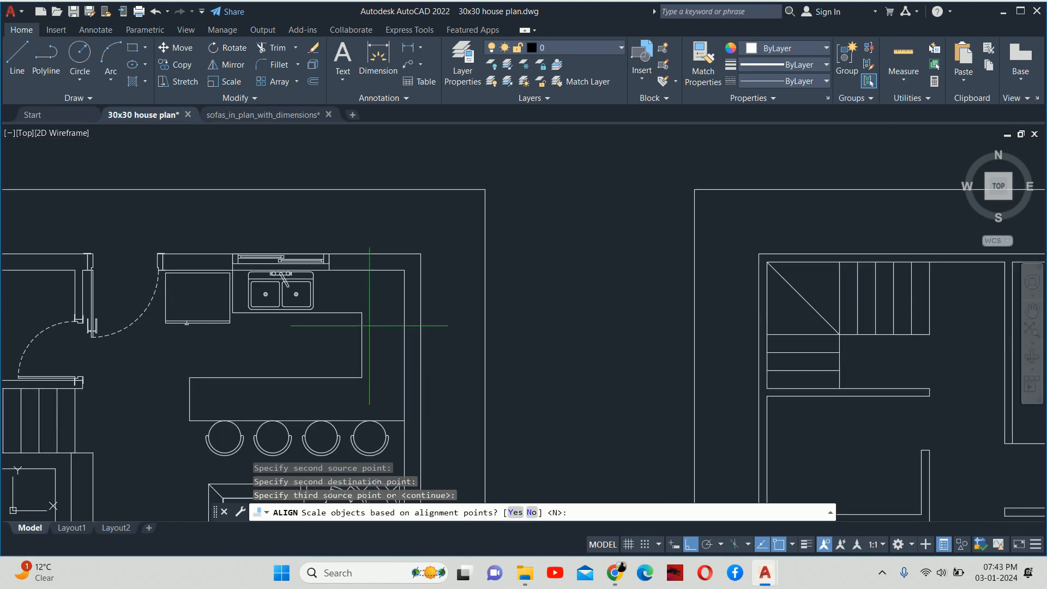
key(Return)
key(Escape)
key(Escape)
scroll(370, 343, up, 3)
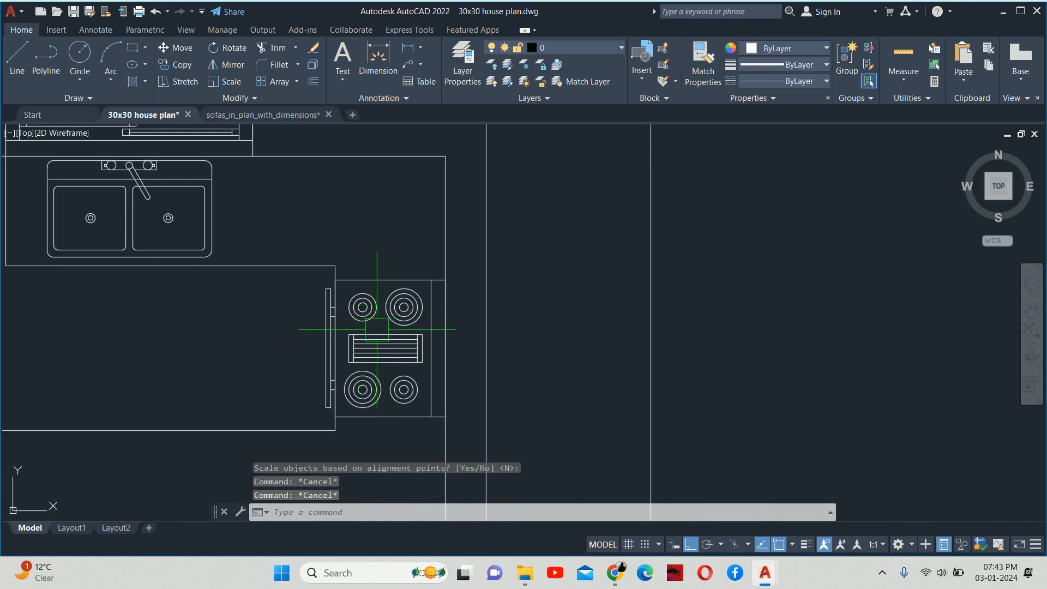
Check the range-oven's fit in the side counter and the layout of the kitchen and living area.
middle_drag(376, 329, 531, 285)
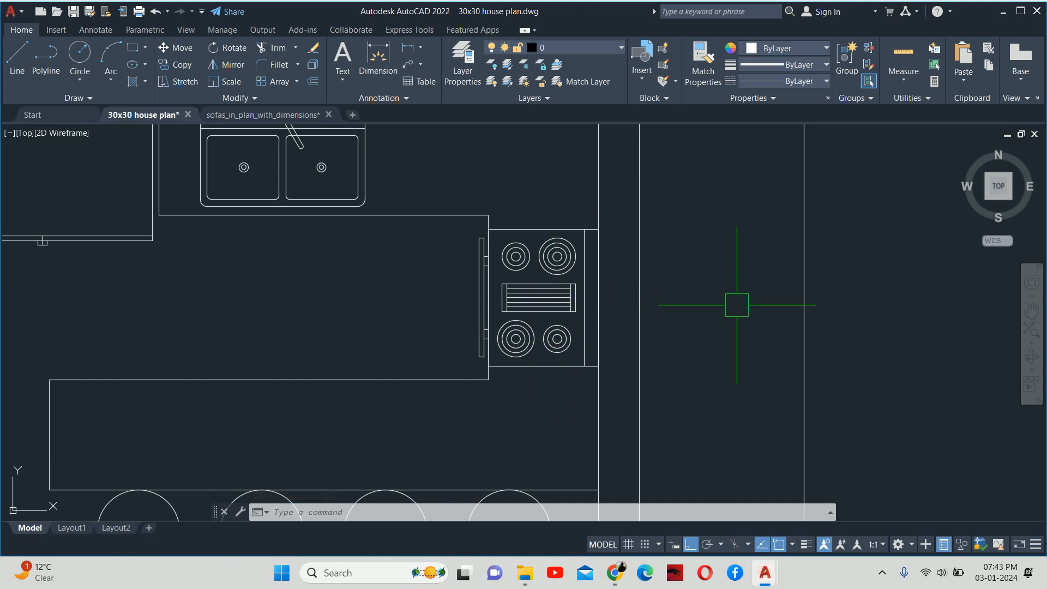
scroll(737, 305, down, 5)
scroll(678, 213, up, 2)
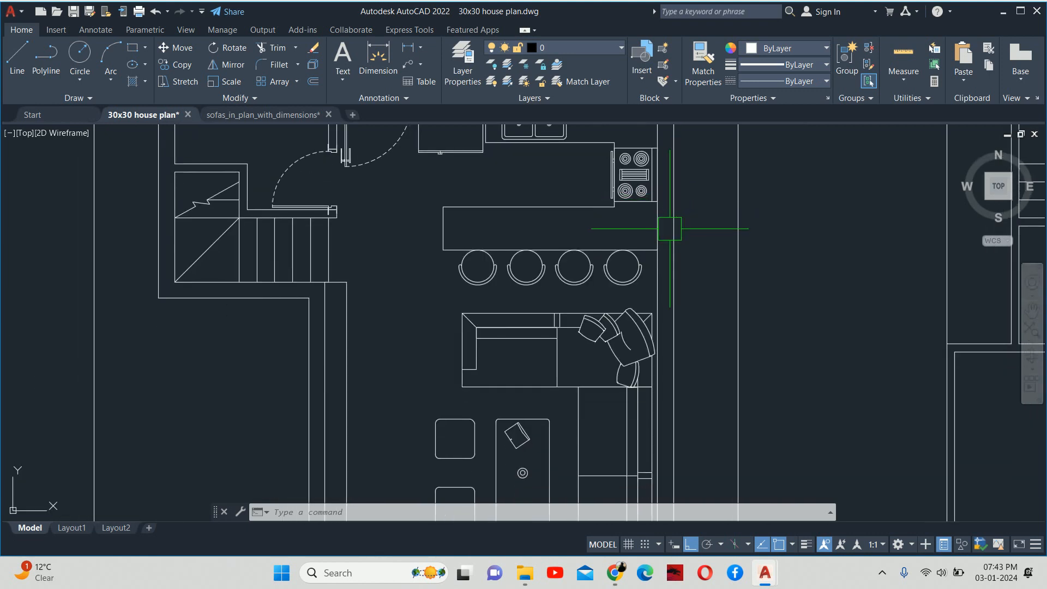
scroll(670, 229, down, 2)
scroll(644, 226, up, 4)
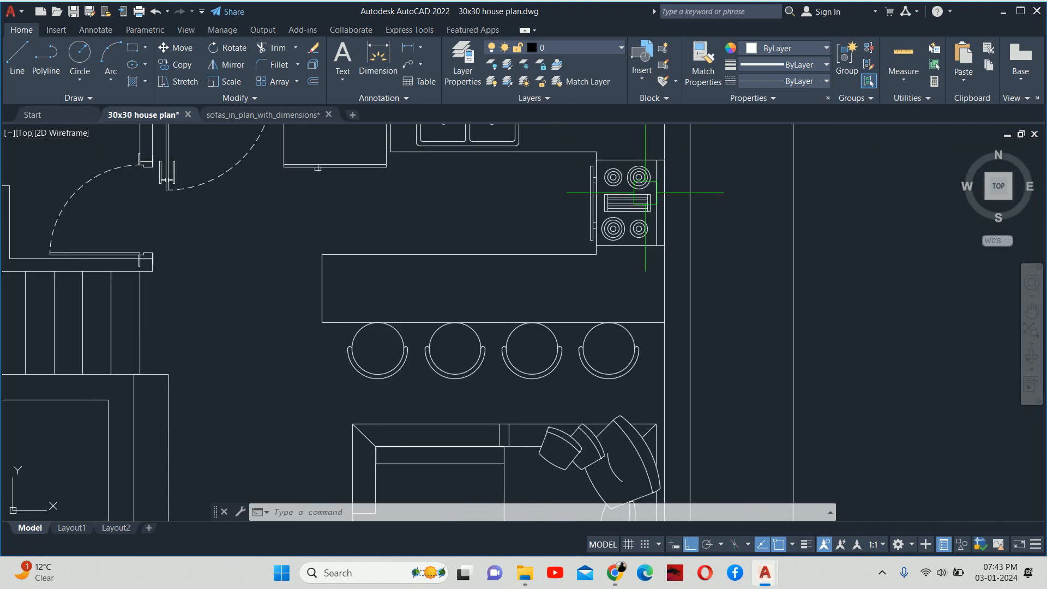
scroll(613, 223, down, 2)
mouse_move(612, 229)
middle_down()
mouse_move(693, 202)
mouse_move(653, 223)
mouse_move(719, 334)
middle_up()
key(Escape)
key(Escape)
key(Escape)
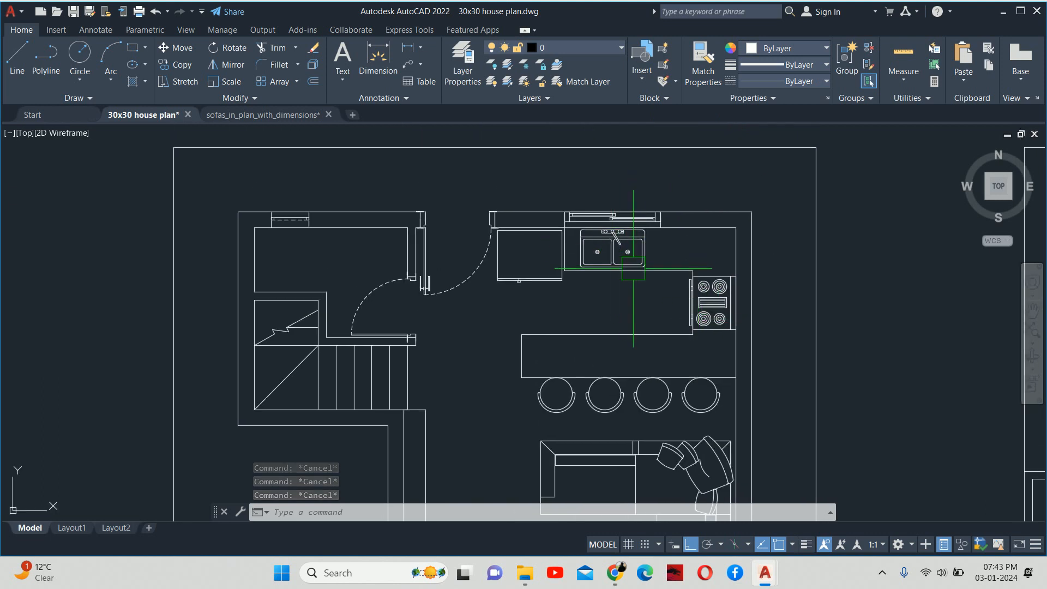
scroll(633, 279, up, 2)
middle_drag(568, 316, 581, 199)
key(Escape)
key(Escape)
scroll(572, 255, down, 1)
middle_drag(571, 255, 570, 289)
scroll(599, 210, down, 1)
Draw a leader arrow without text on the stairs, its head pointing up in the corner landing and its tail running across the treads past the first step.
key(Escape)
text(le)
key(Return)
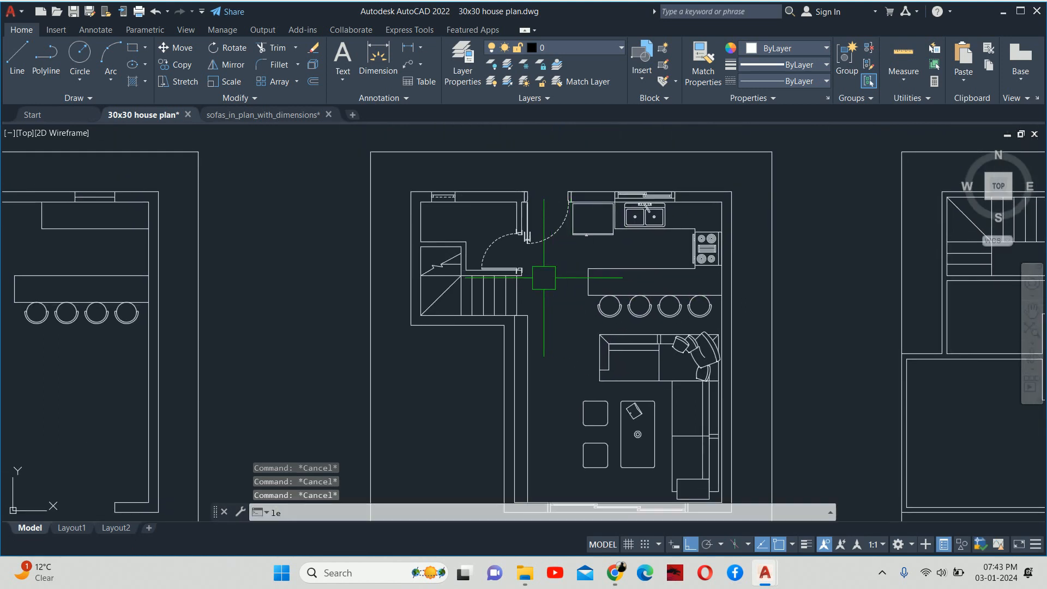
scroll(464, 283, up, 5)
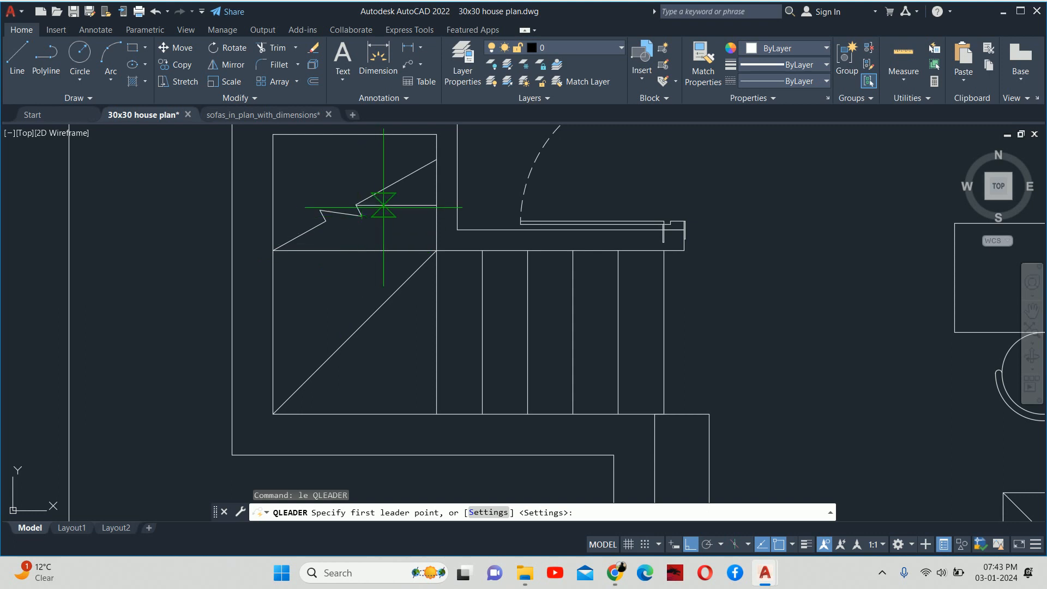
click(354, 281)
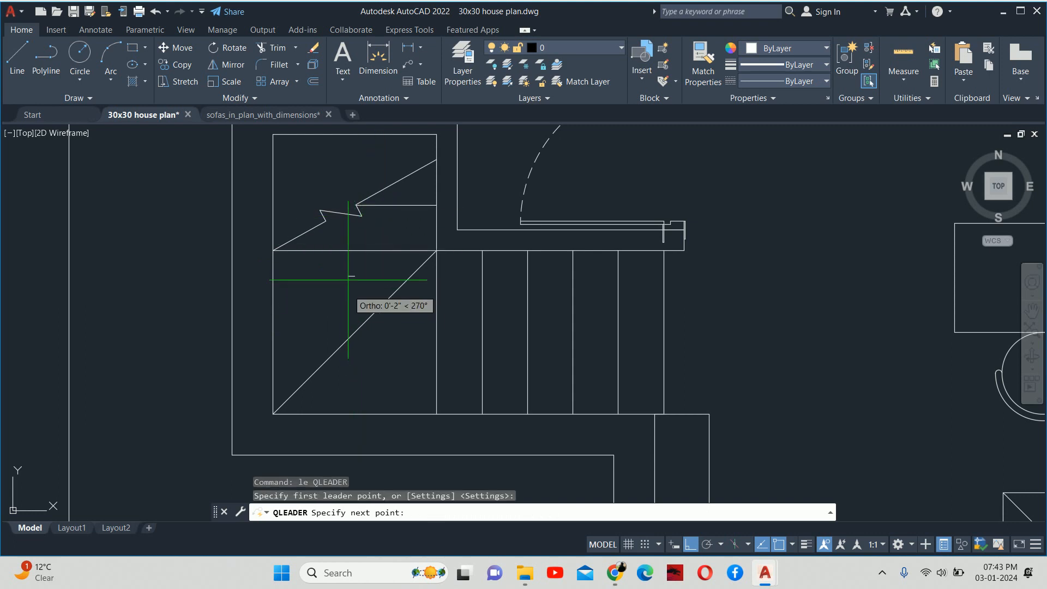
click(354, 331)
click(694, 334)
key(Escape)
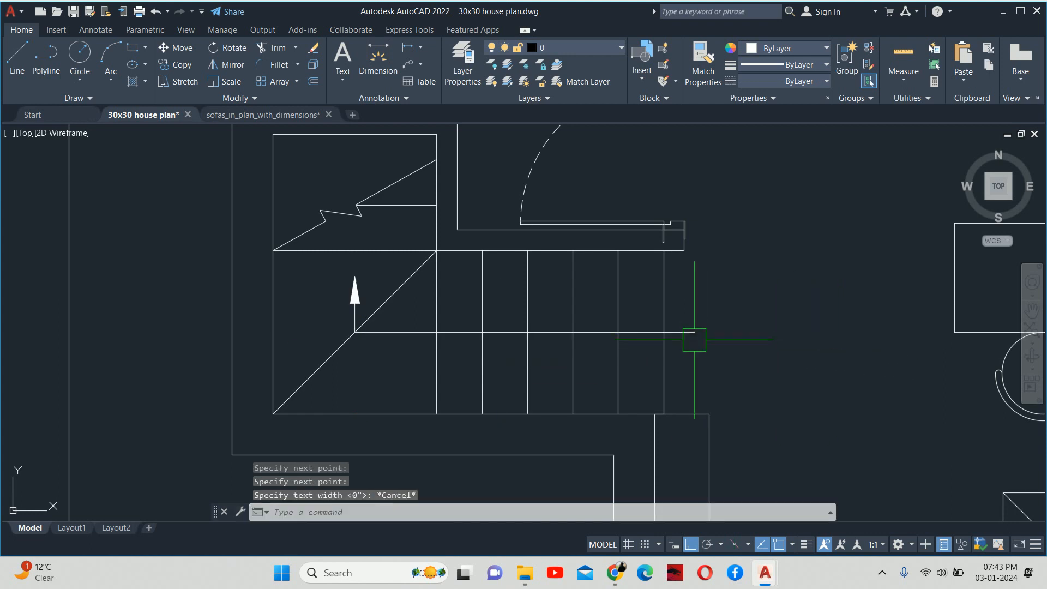
key(Escape)
scroll(694, 339, down, 3)
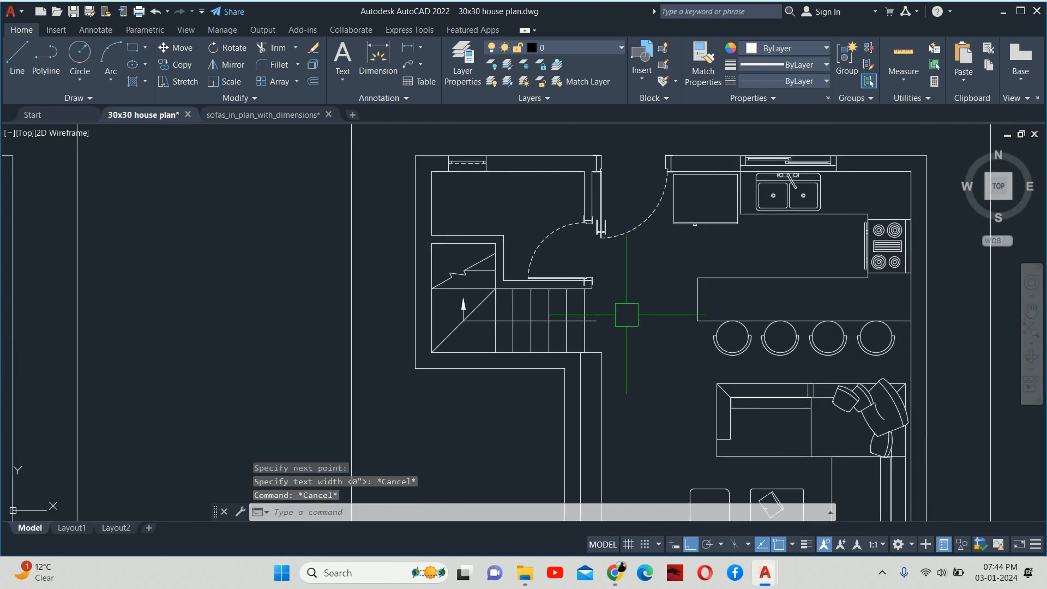
scroll(627, 313, down, 3)
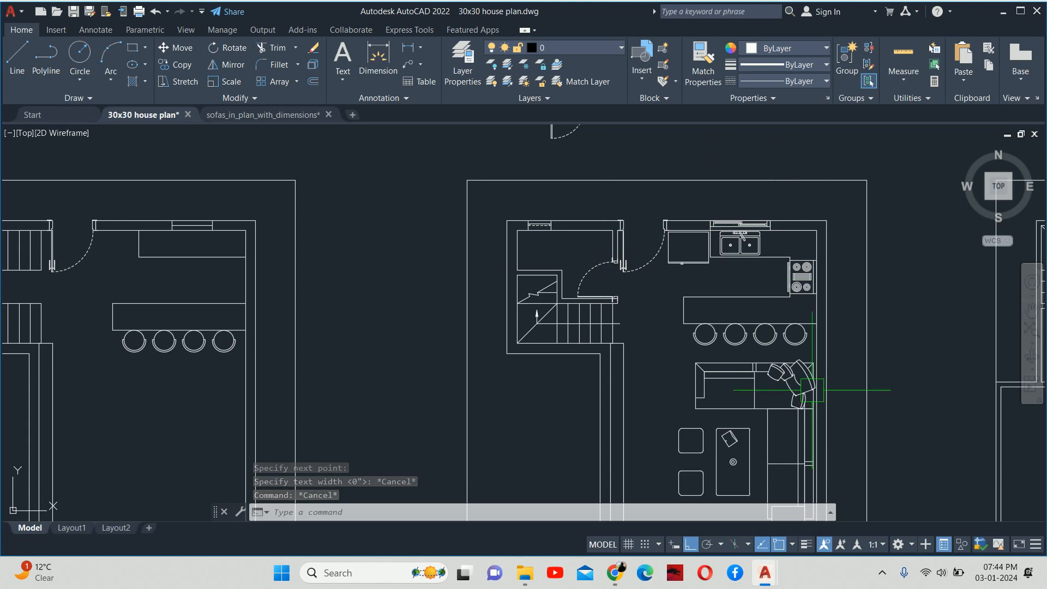
middle_drag(812, 390, 753, 337)
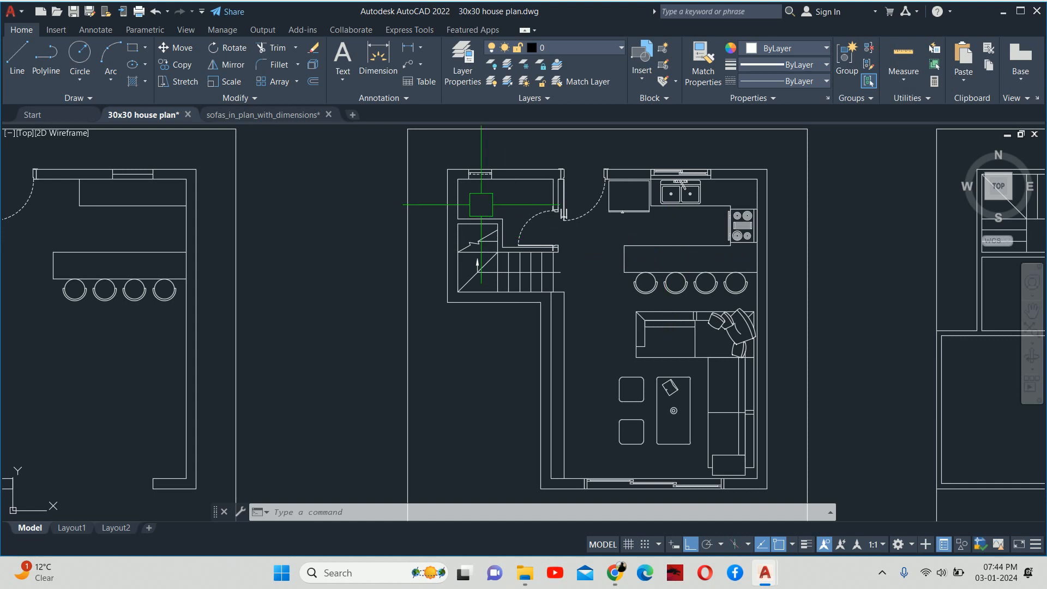
scroll(542, 198, up, 4)
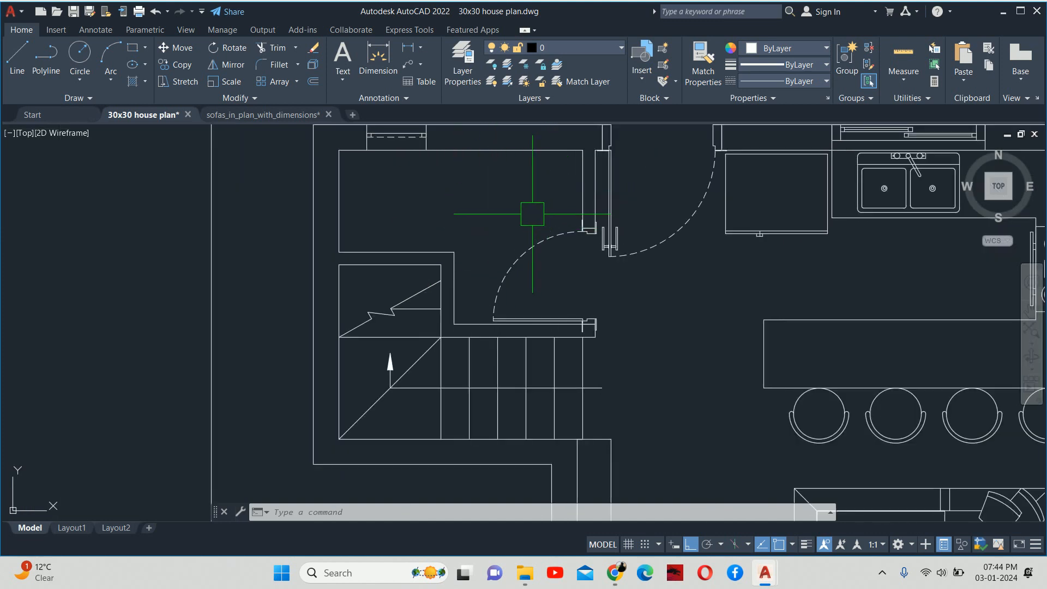
scroll(532, 214, down, 5)
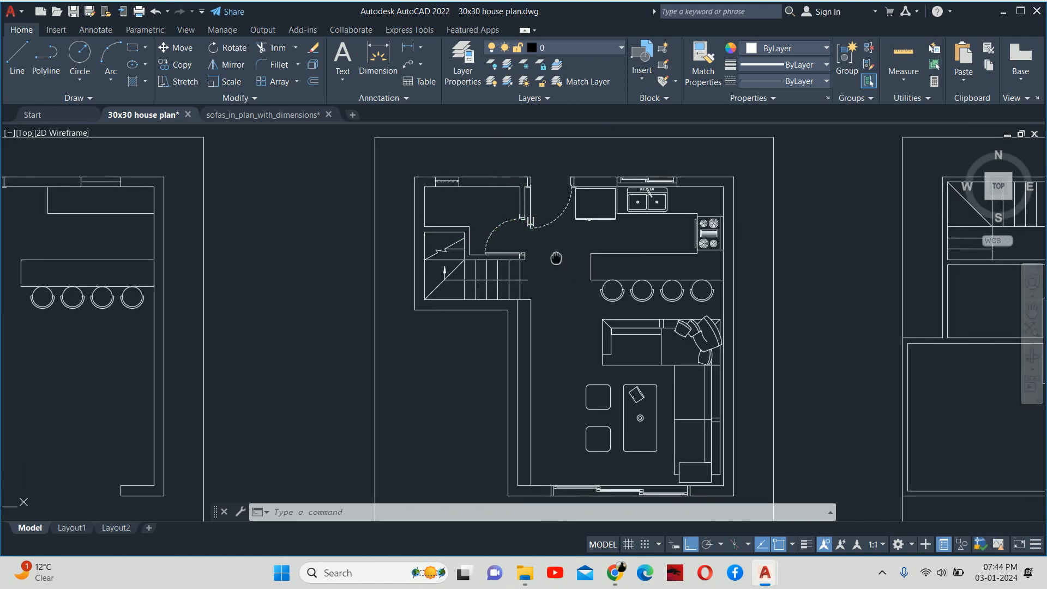
scroll(537, 261, down, 3)
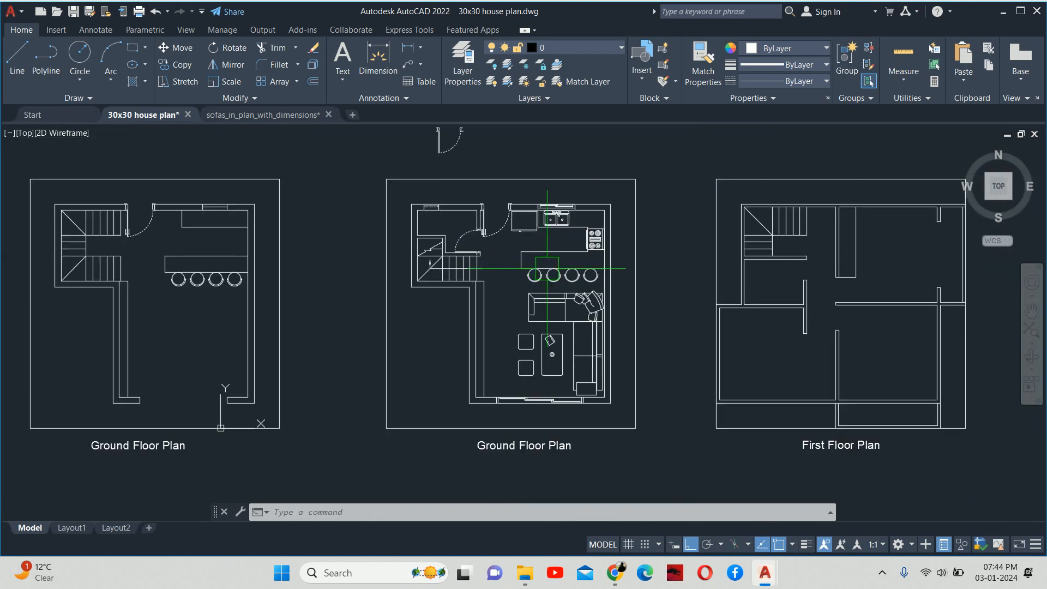